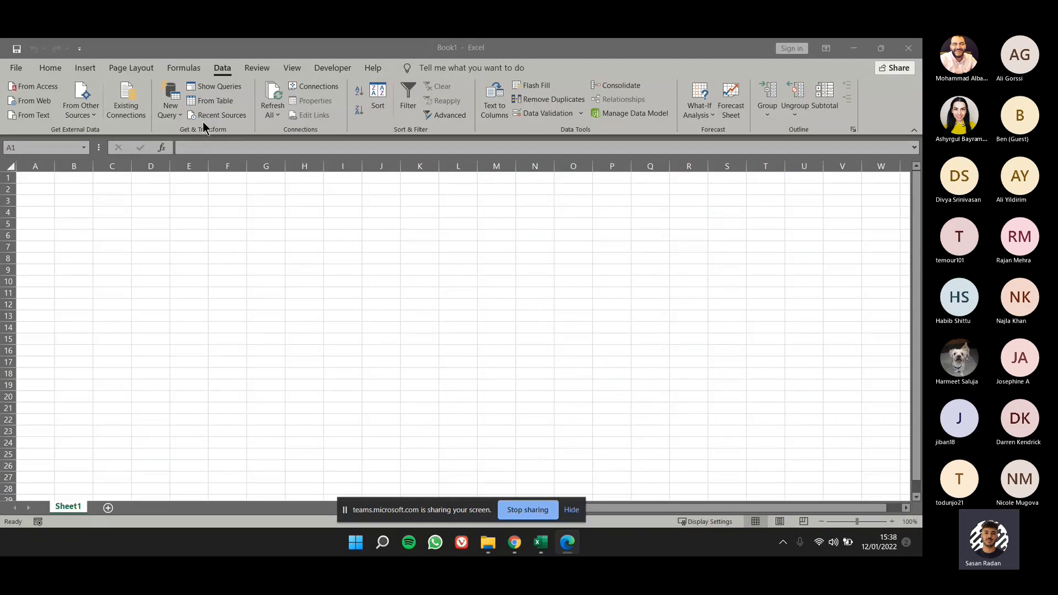
# Create a new query from the CSV file 09 NA-POP-EST-01 in the 09 student data folder.
pyautogui.click(174, 117)
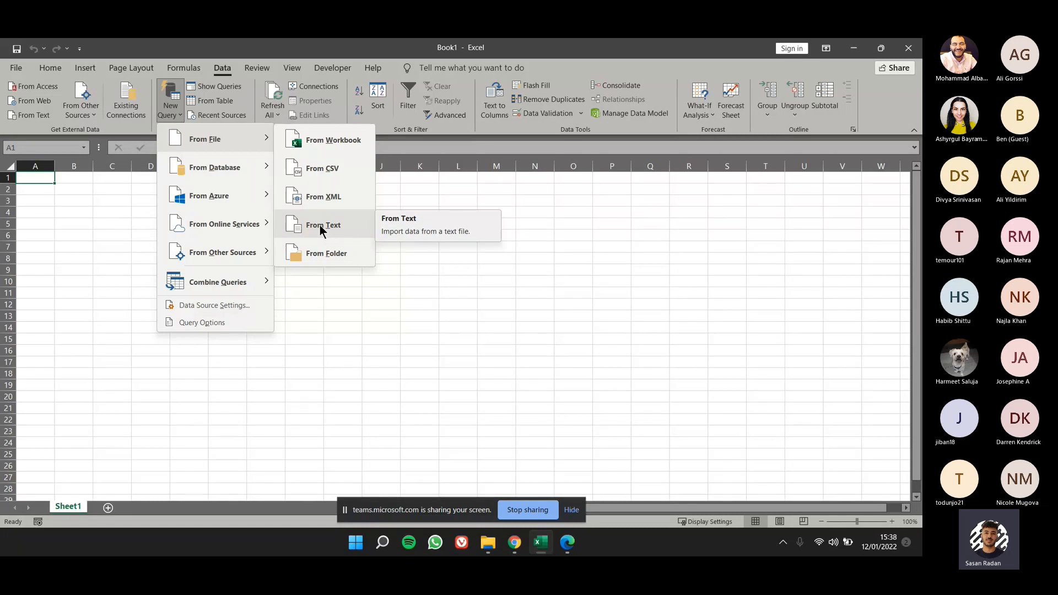
pyautogui.click(342, 171)
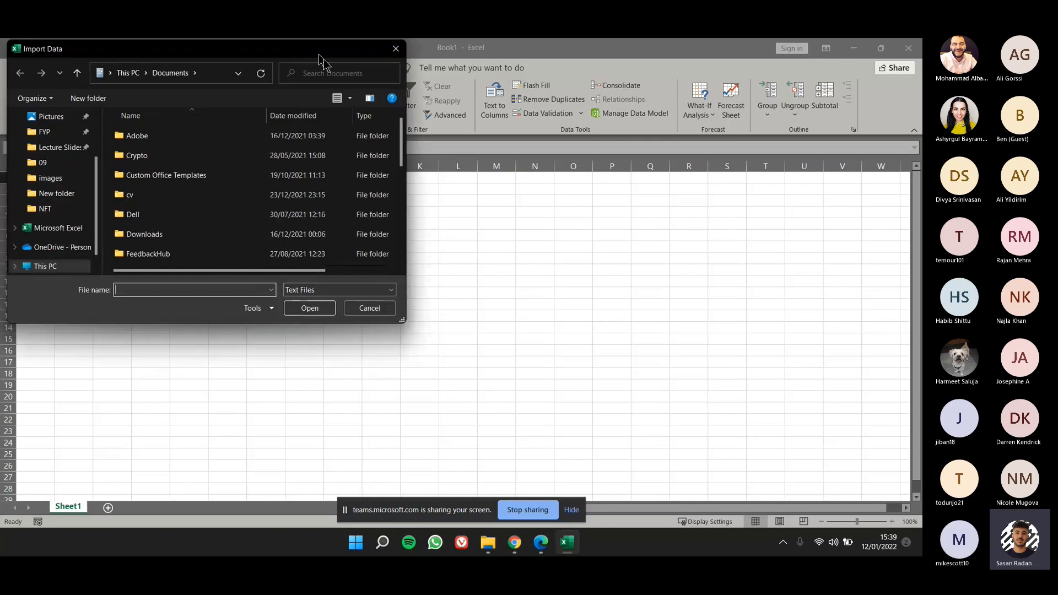
pyautogui.moveTo(319, 55); pyautogui.dragTo(474, 156)
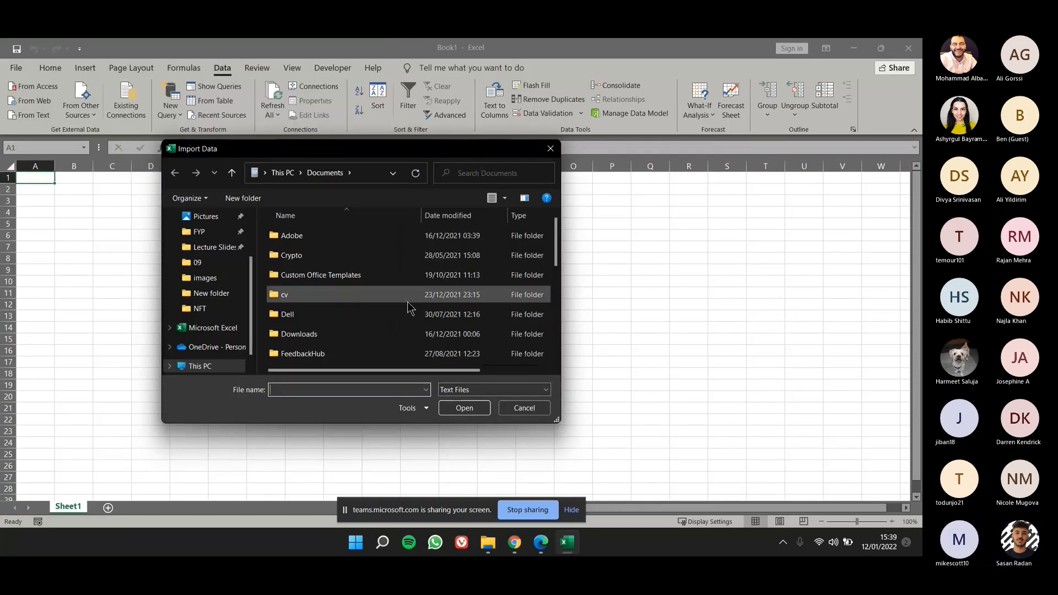
pyautogui.click(231, 267)
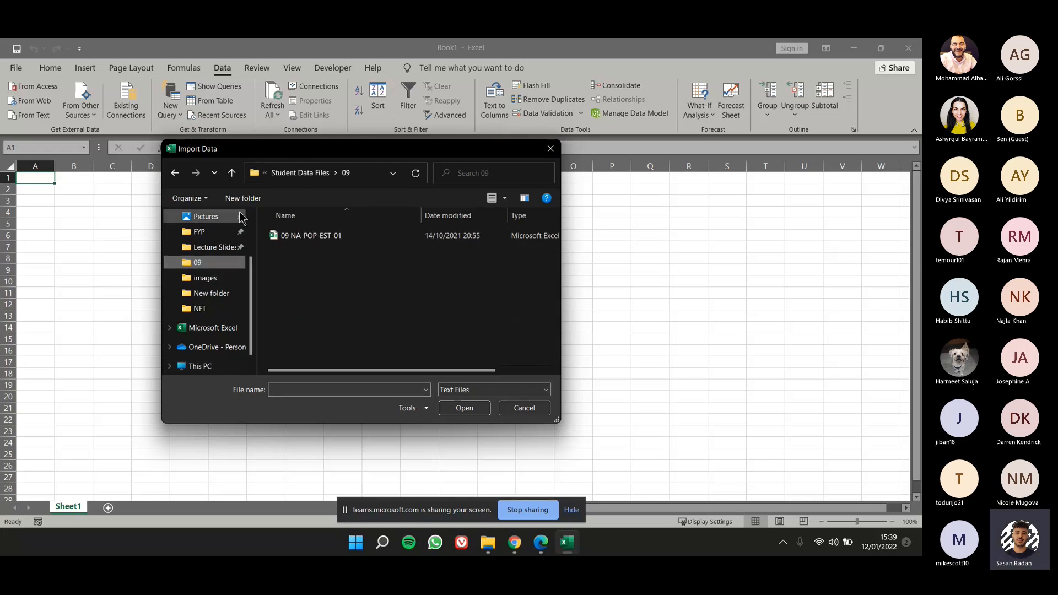
pyautogui.doubleClick(375, 236)
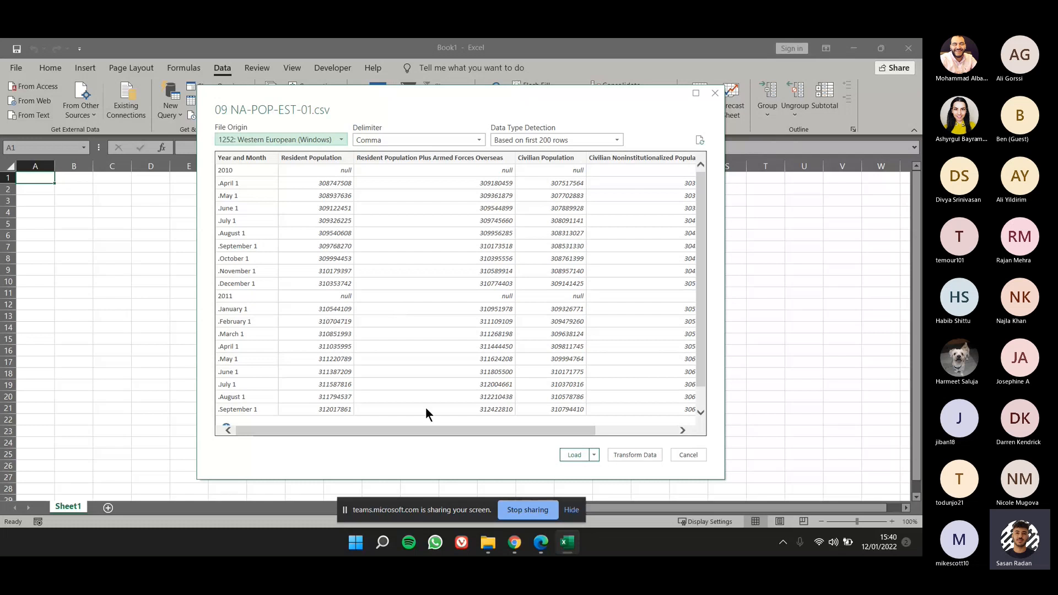
# Keep Comma as the delimiter, load the population data into a new worksheet, and close the Workbook Queries pane.
pyautogui.click(379, 140)
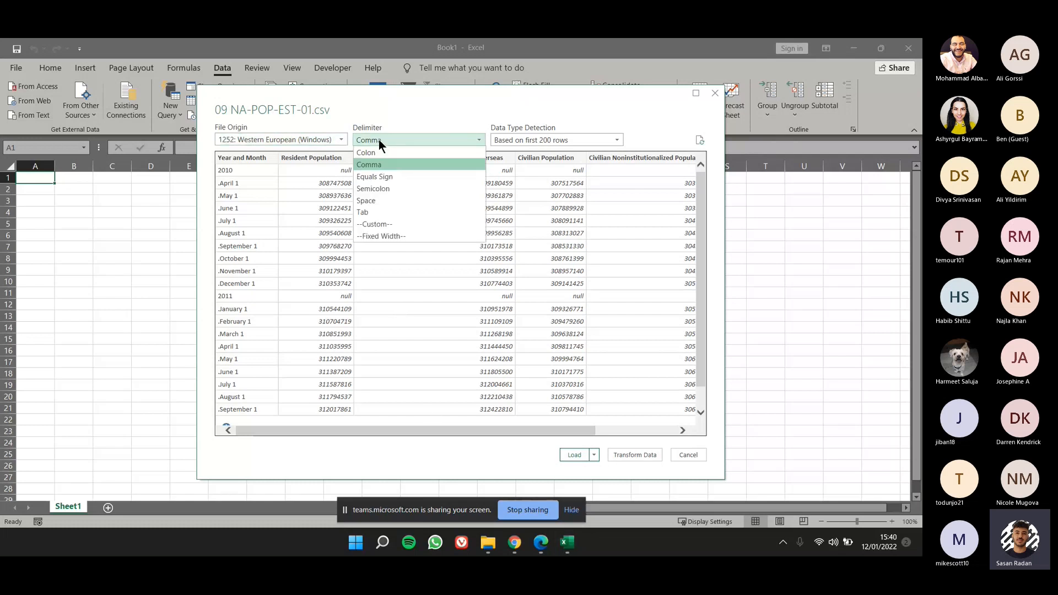
pyautogui.click(384, 139)
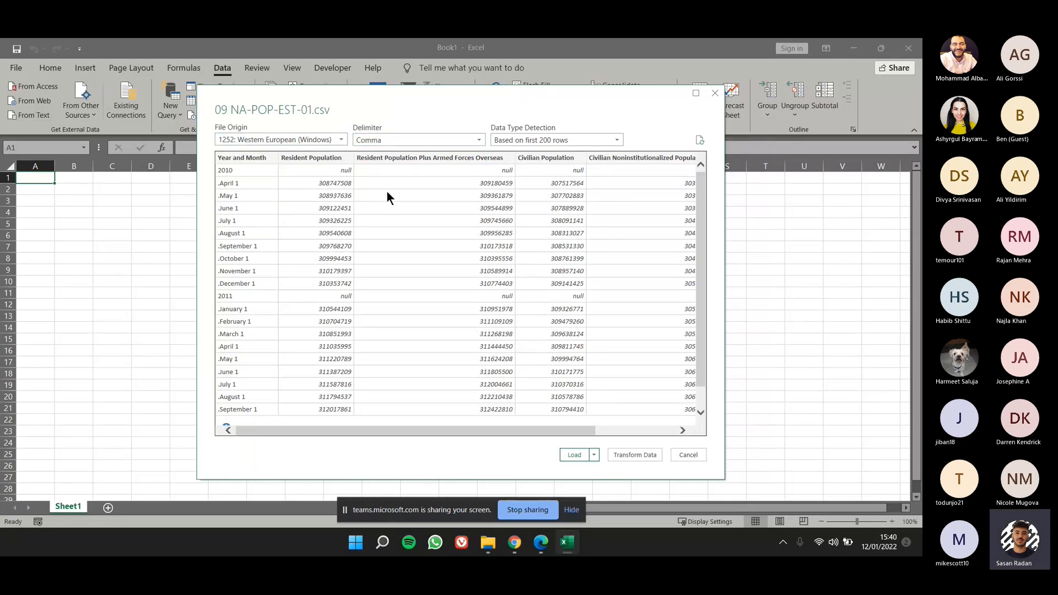
pyautogui.scroll(-1, 380, 217)
pyautogui.scroll(1, 379, 219)
pyautogui.click(573, 455)
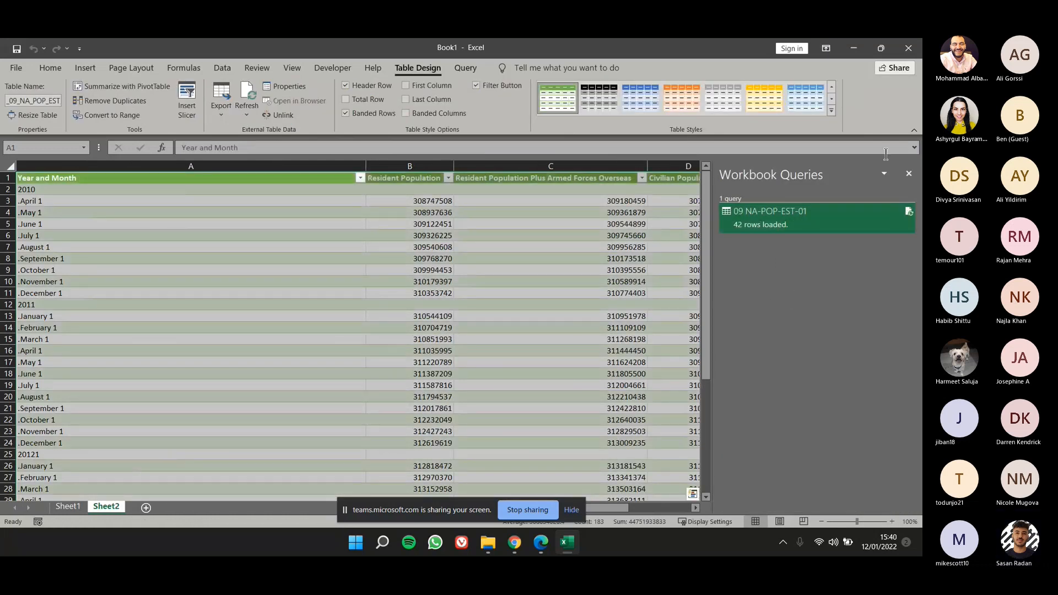
pyautogui.click(909, 174)
pyautogui.click(741, 246)
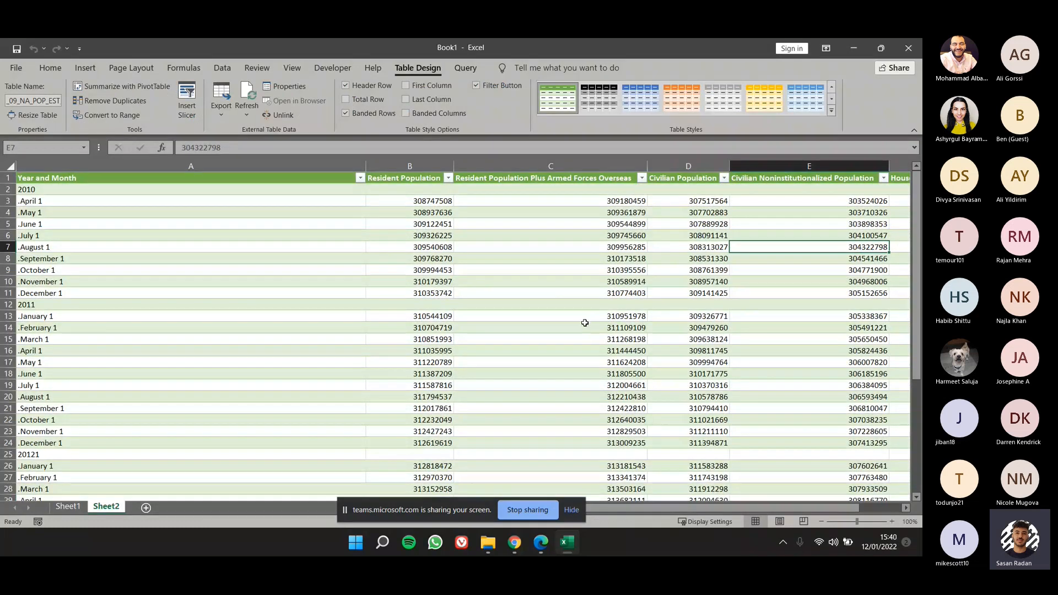
# Look through the imported population table and narrow the Year and Month column so all table columns fit in view.
pyautogui.scroll(-2, 569, 329)
pyautogui.scroll(-3, 569, 329)
pyautogui.scroll(5, 567, 329)
pyautogui.moveTo(368, 165); pyautogui.dragTo(212, 166)
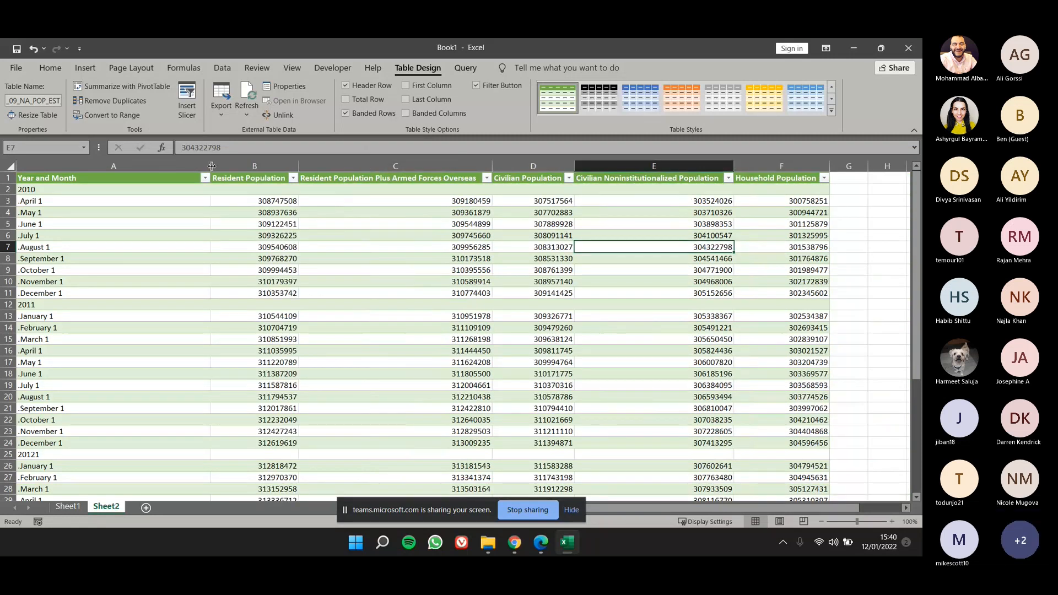
pyautogui.doubleClick(212, 166)
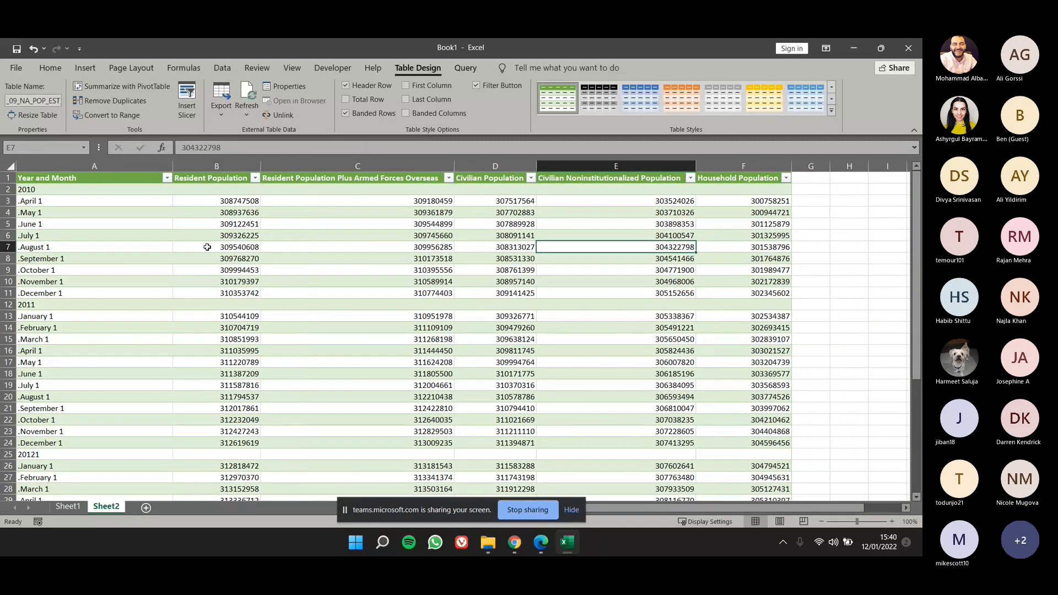
# Apply Comma Style to the population figures in B3:F37.
pyautogui.click(232, 202)
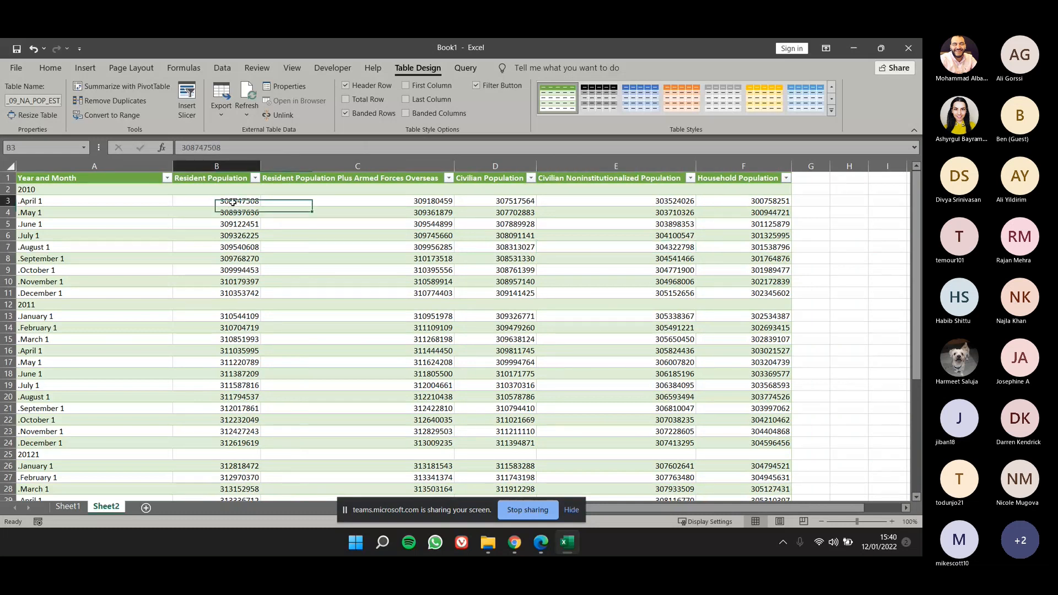
pyautogui.moveTo(232, 201); pyautogui.dragTo(326, 270)
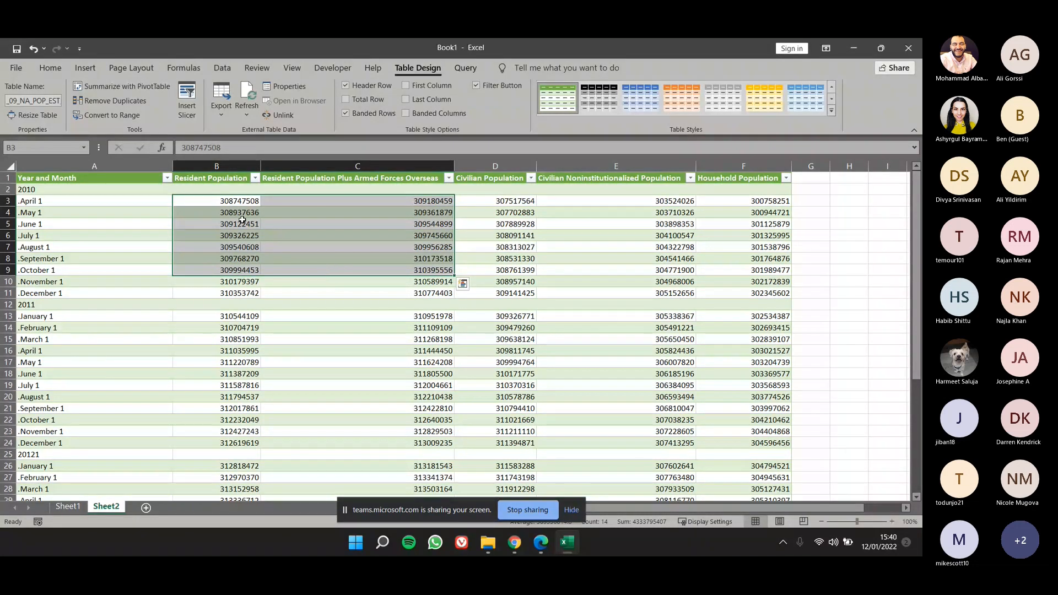
pyautogui.click(242, 199)
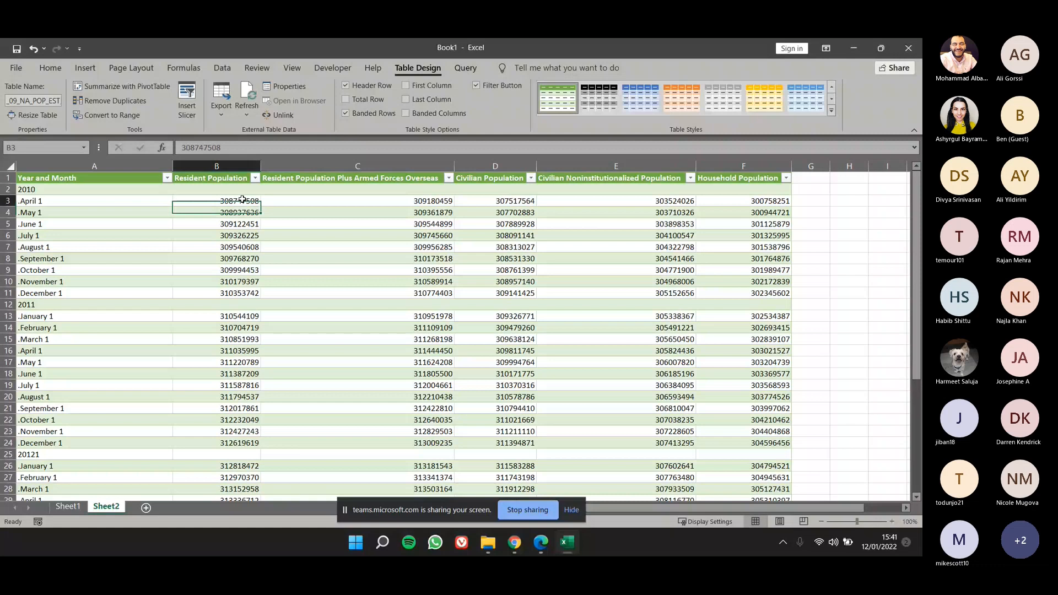
pyautogui.moveTo(242, 199); pyautogui.dragTo(705, 541)
pyautogui.moveTo(768, 477); pyautogui.dragTo(768, 420)
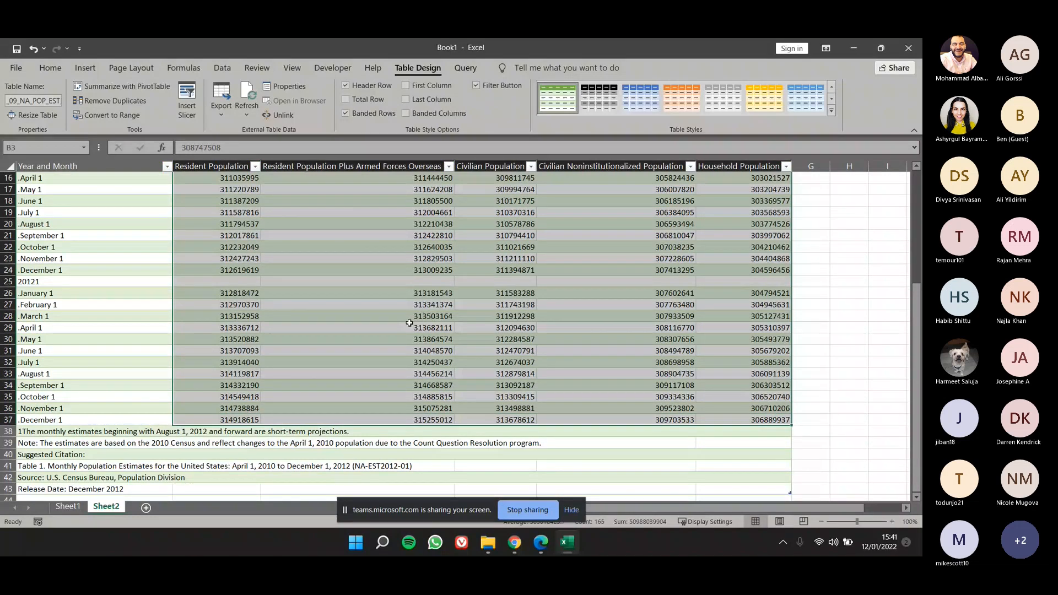
pyautogui.scroll(5, 410, 323)
pyautogui.click(50, 68)
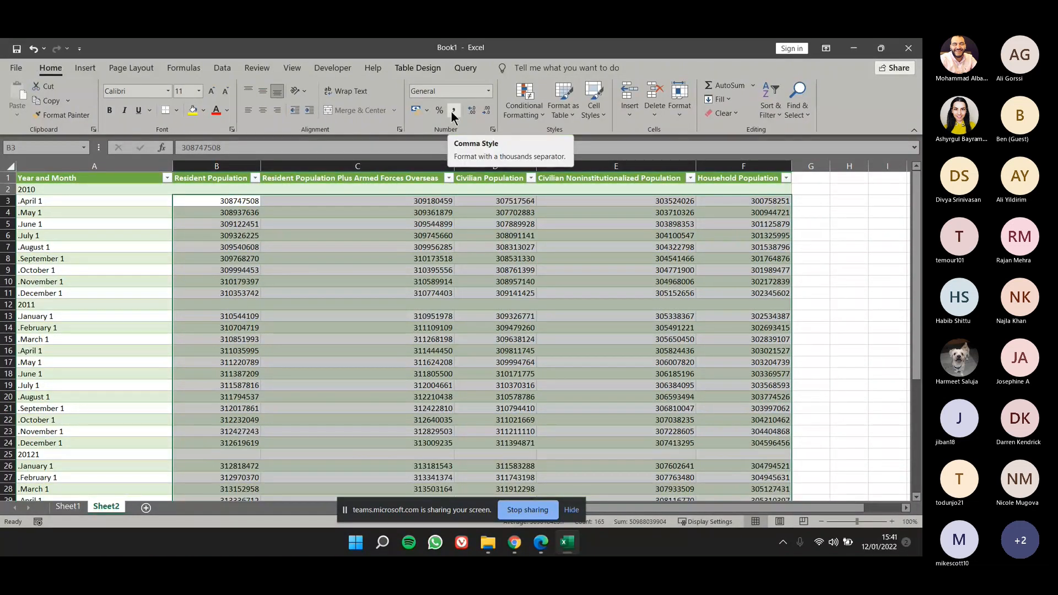
pyautogui.click(453, 112)
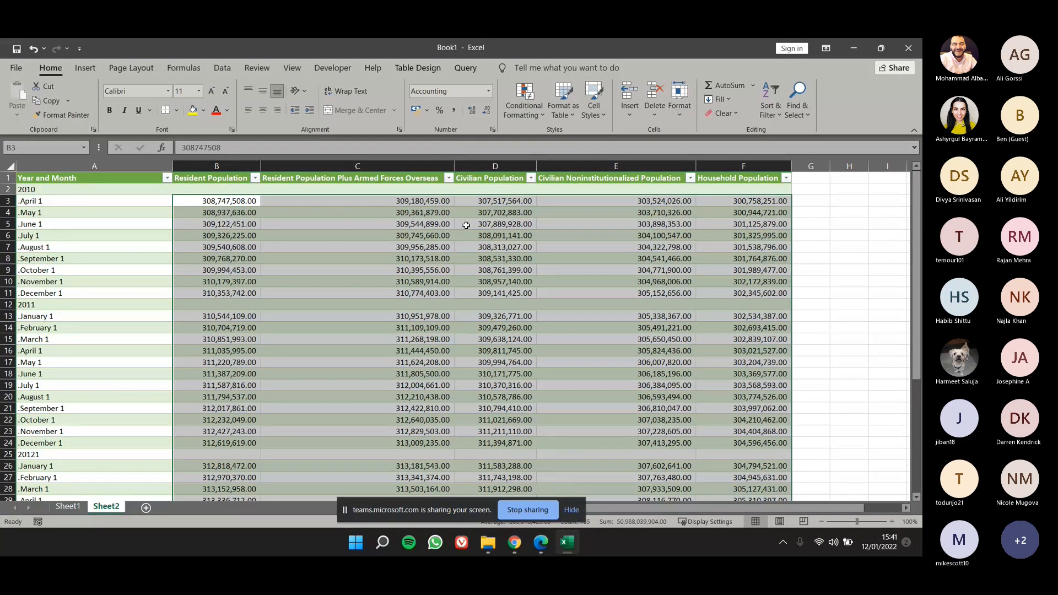
pyautogui.click(469, 247)
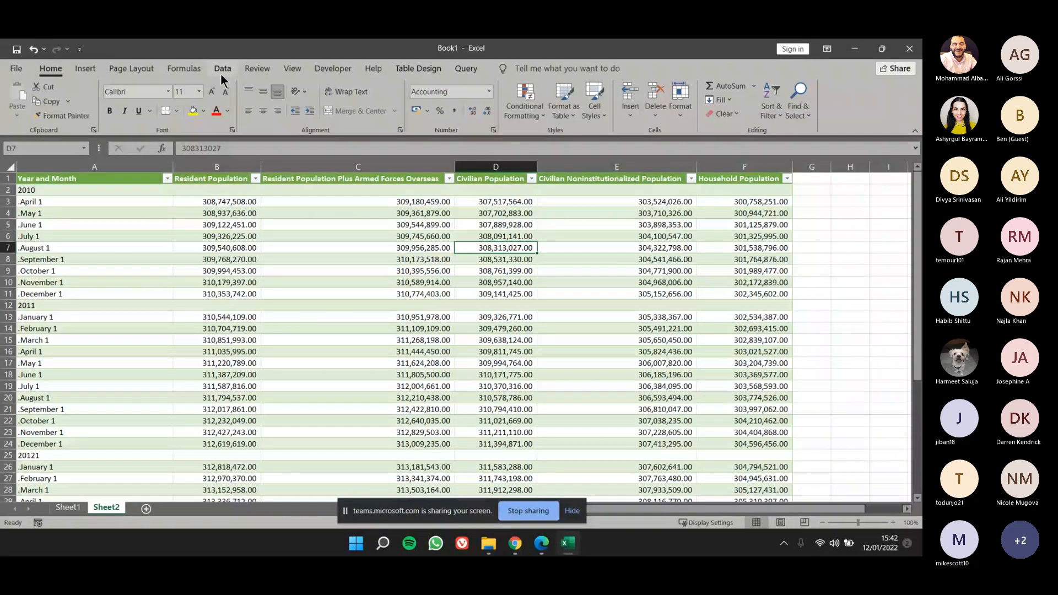
# Create a new query from the Microsoft Access database 09 Customer Contacts.
pyautogui.click(221, 74)
pyautogui.click(177, 111)
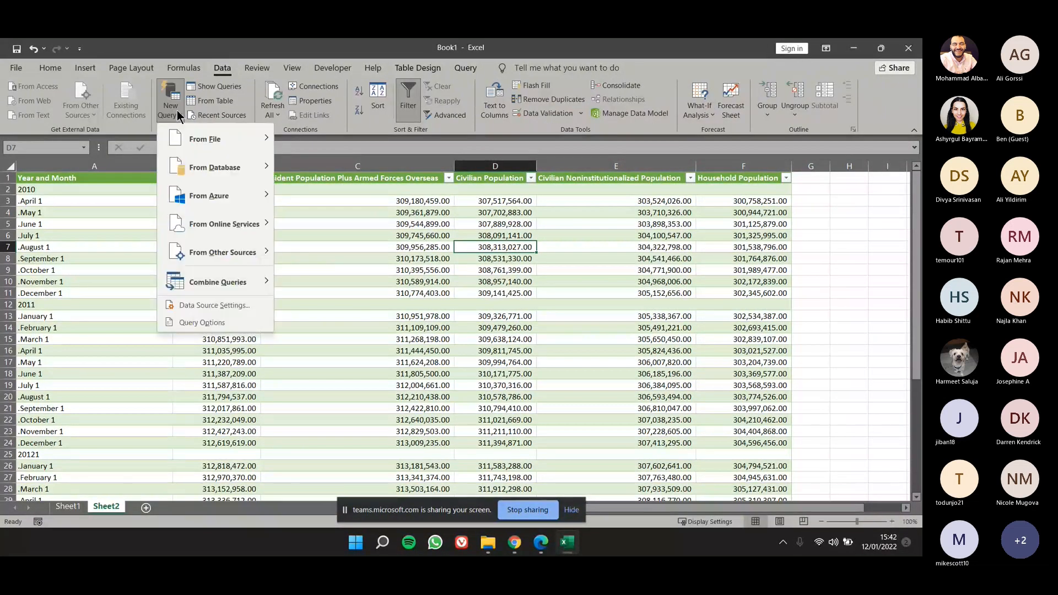
pyautogui.moveTo(193, 137)
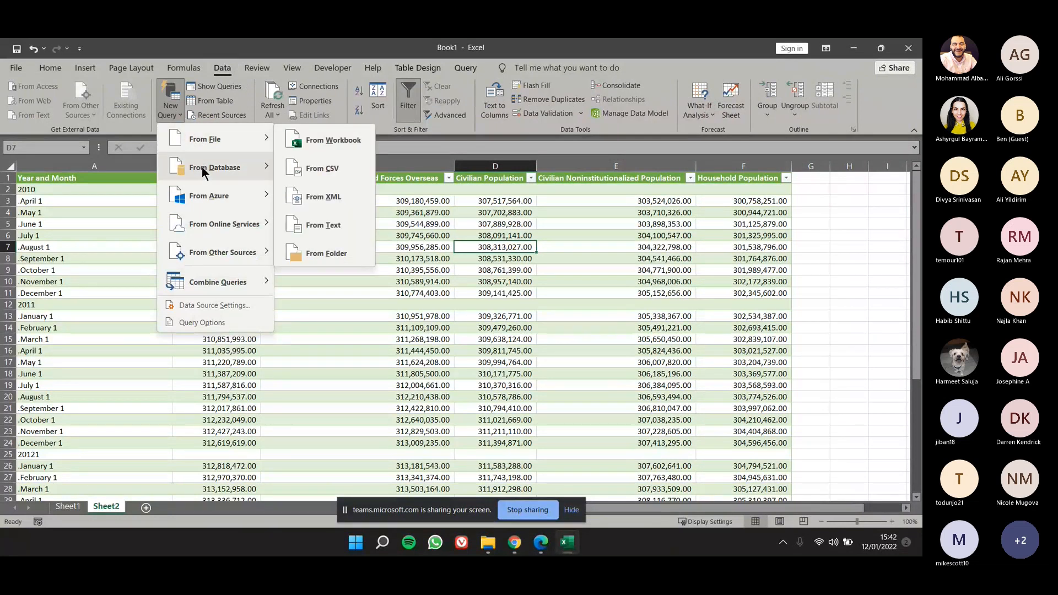
pyautogui.moveTo(202, 167)
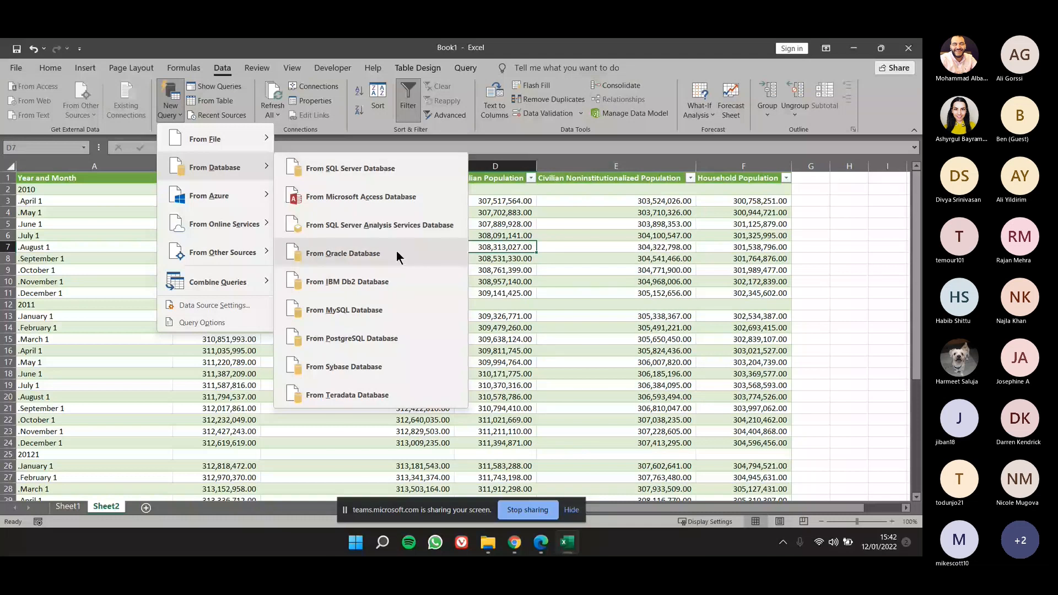
pyautogui.click(414, 202)
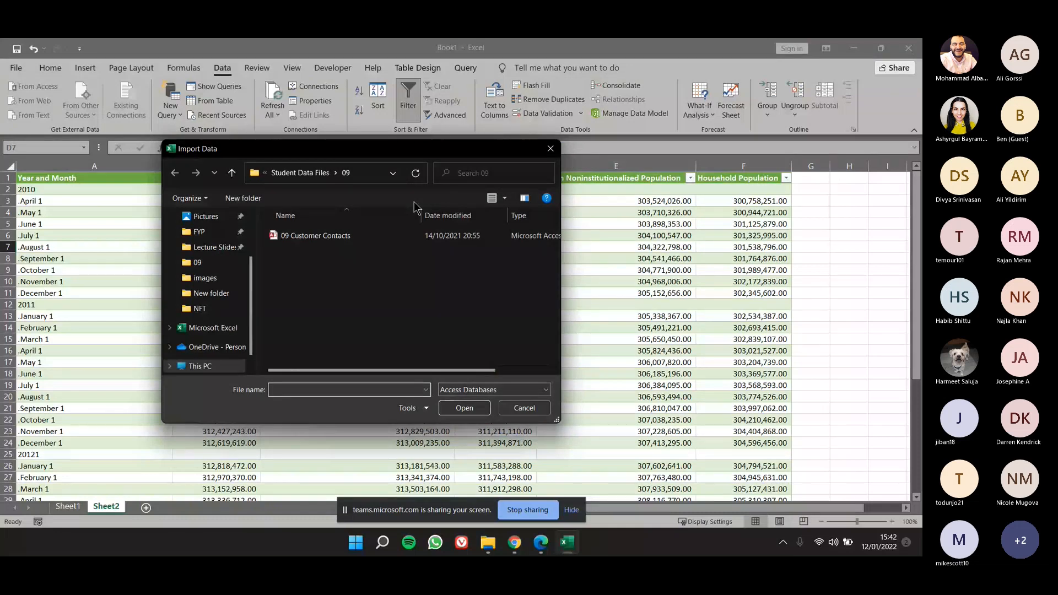
pyautogui.click(382, 234)
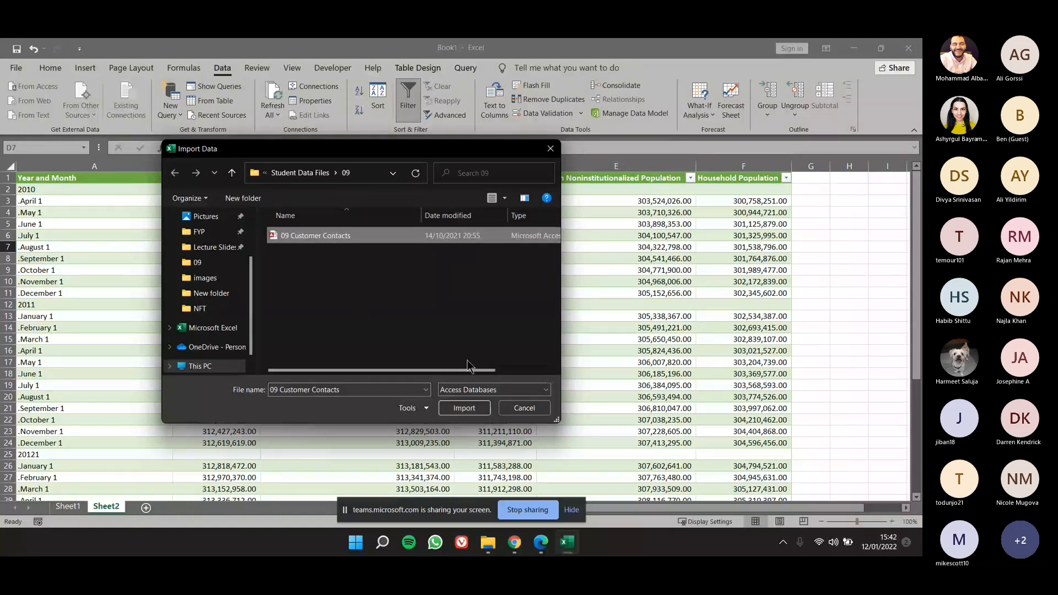
pyautogui.click(464, 409)
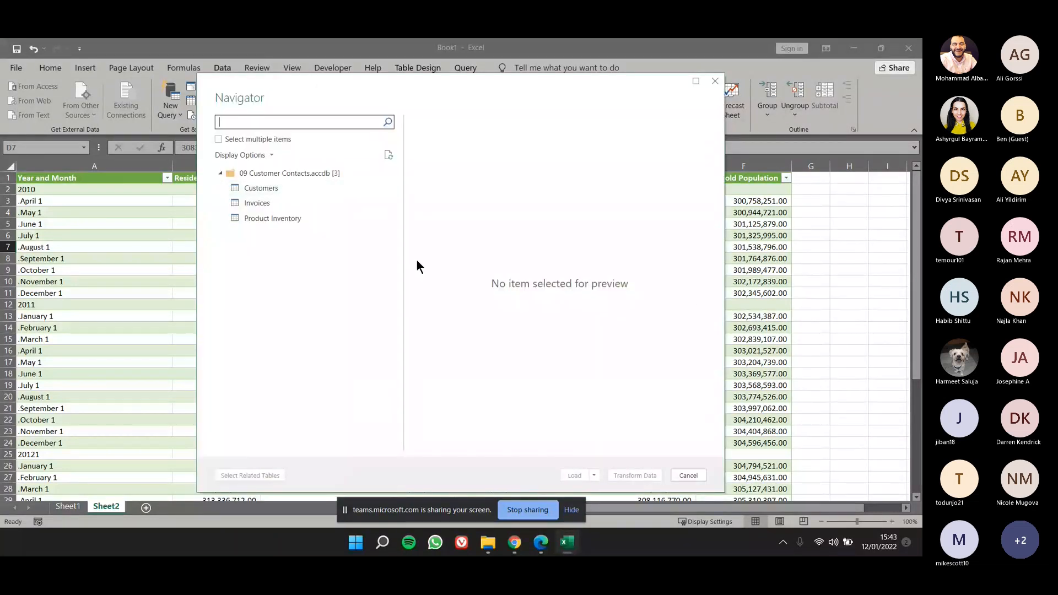
# Preview the Customers, Invoices and Product Inventory tables, load Customers into a new worksheet, and close the Workbook Queries pane.
pyautogui.click(322, 187)
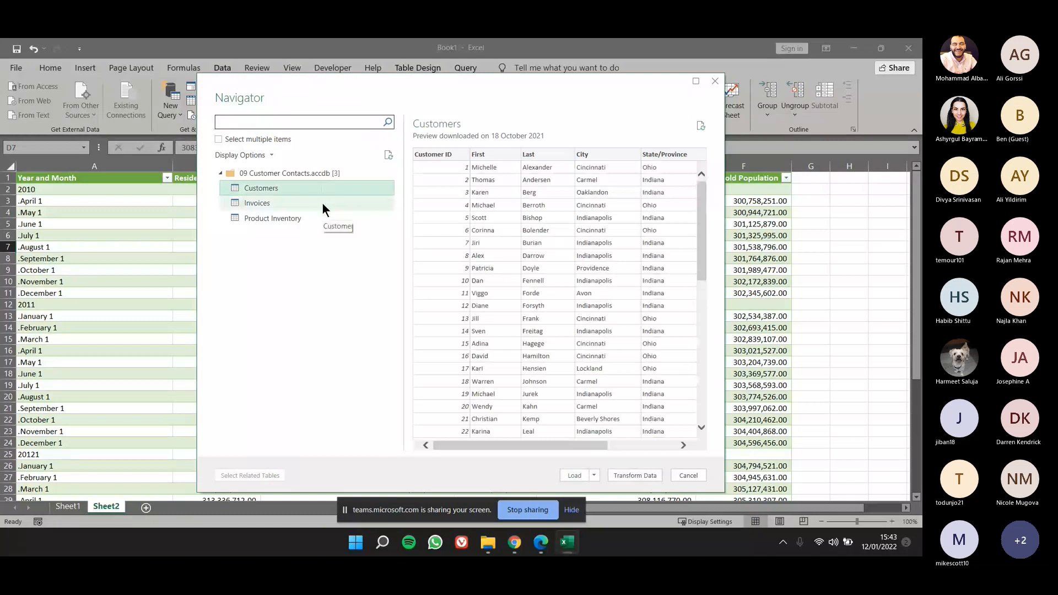
pyautogui.click(322, 203)
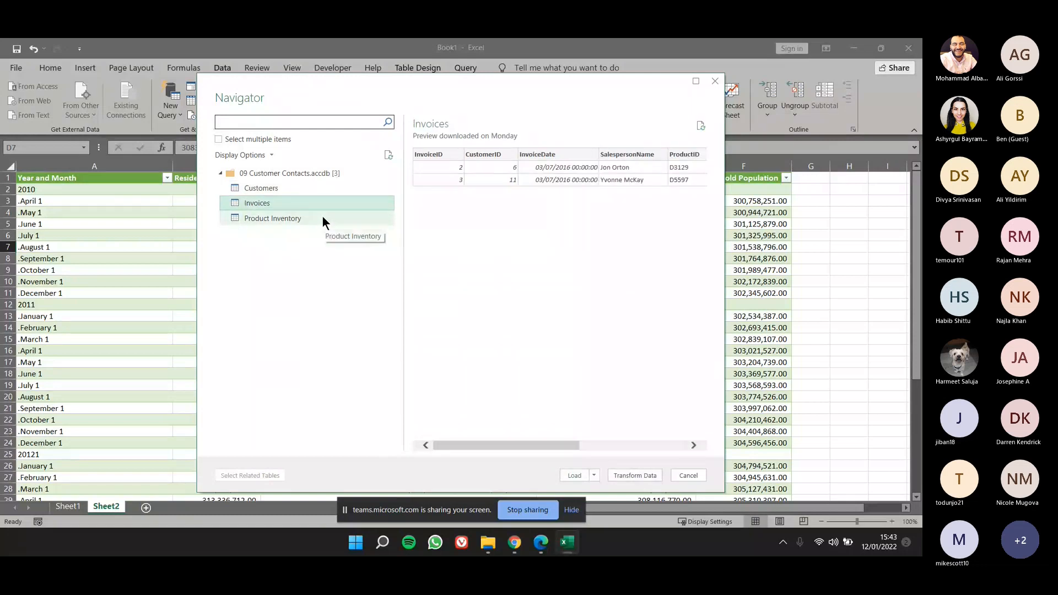
pyautogui.click(323, 217)
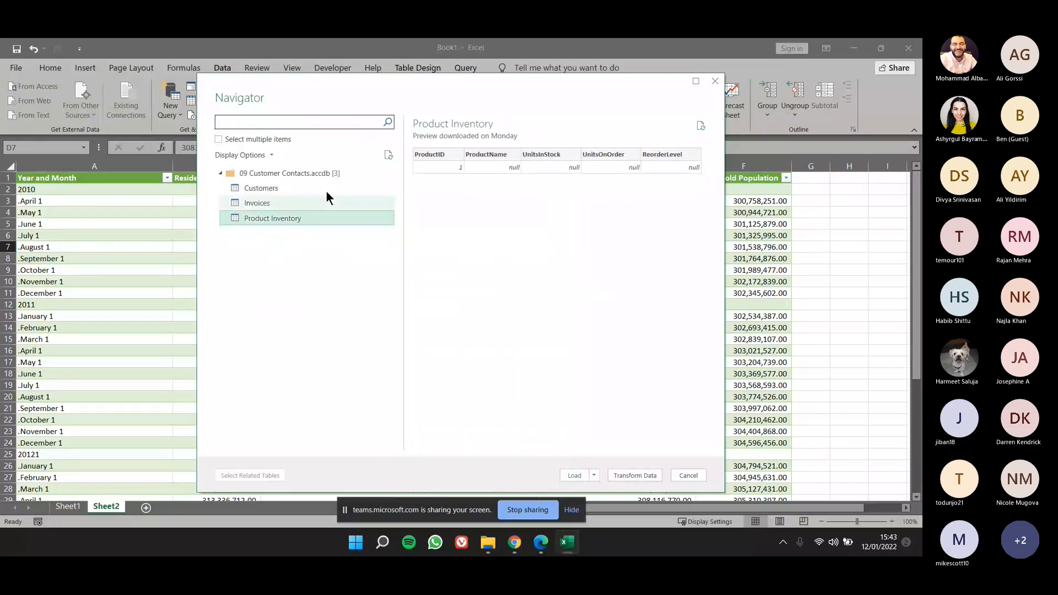
pyautogui.click(322, 187)
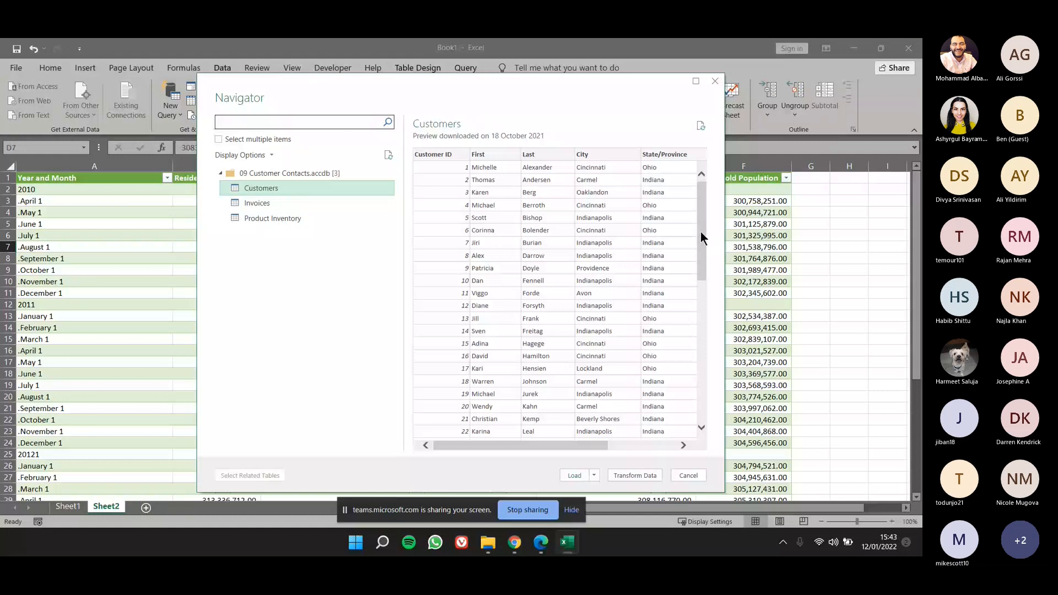
pyautogui.click(574, 476)
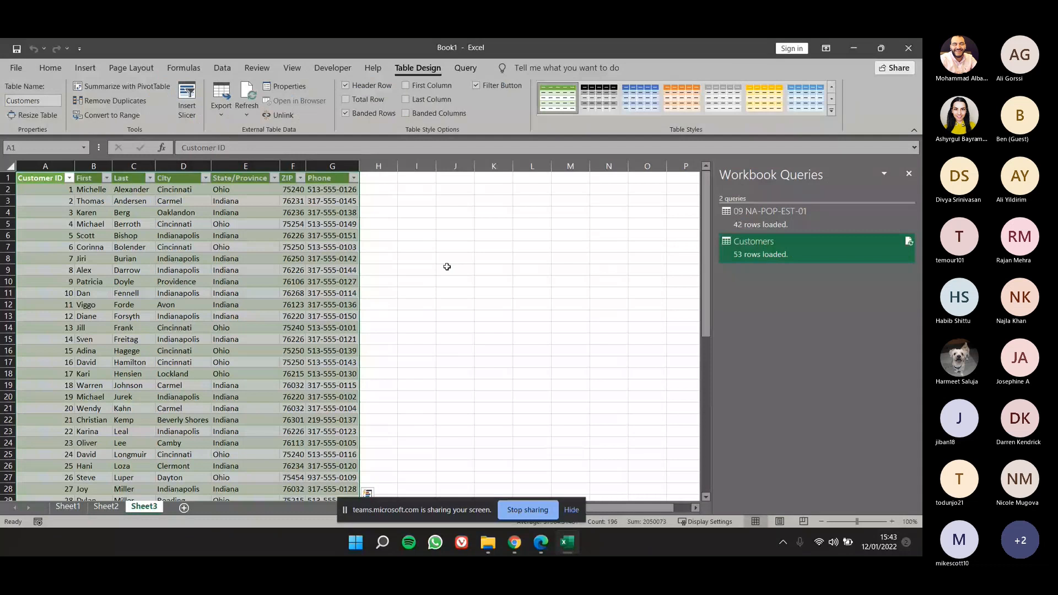
pyautogui.click(909, 173)
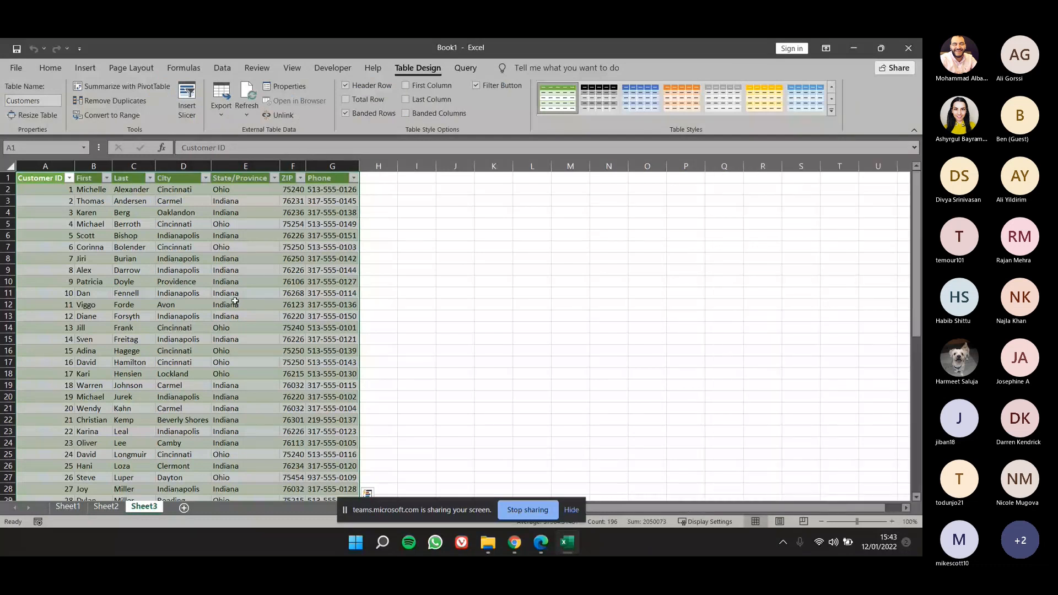
pyautogui.click(235, 294)
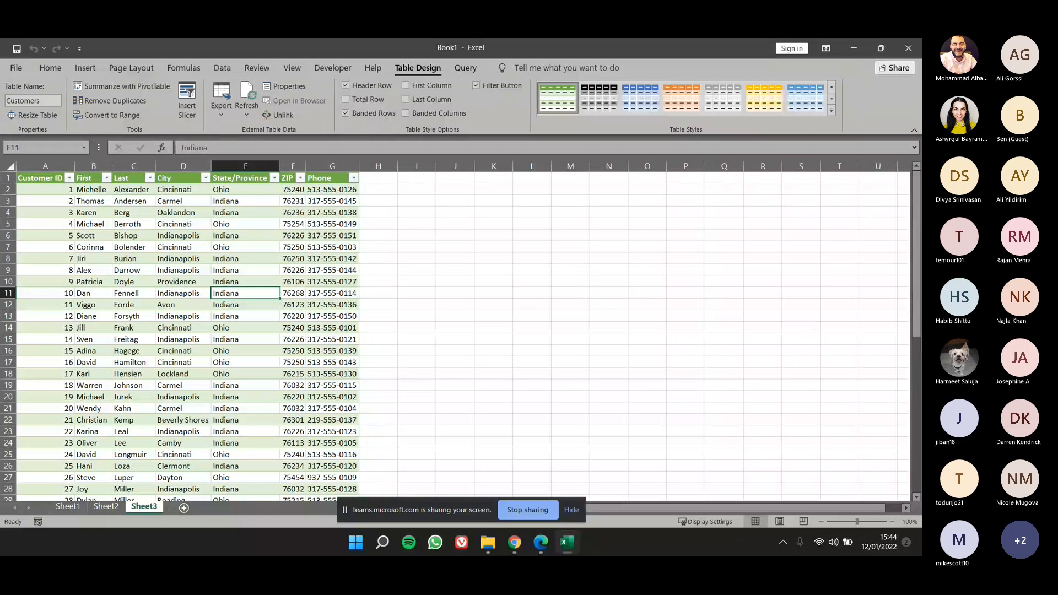
# Close the workbook with the imported tables without saving it.
pyautogui.click(246, 236)
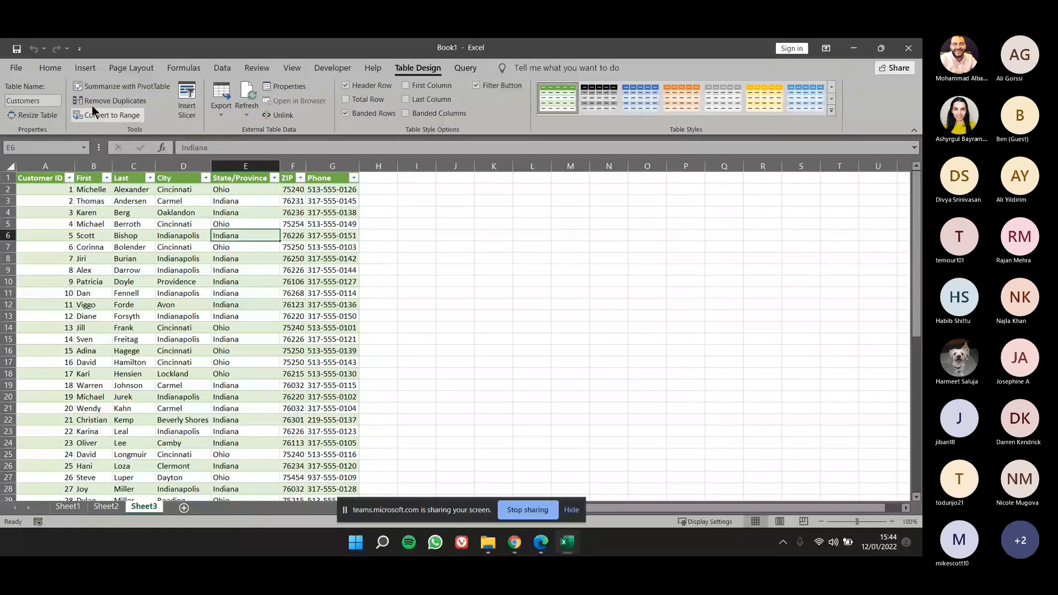
pyautogui.click(24, 70)
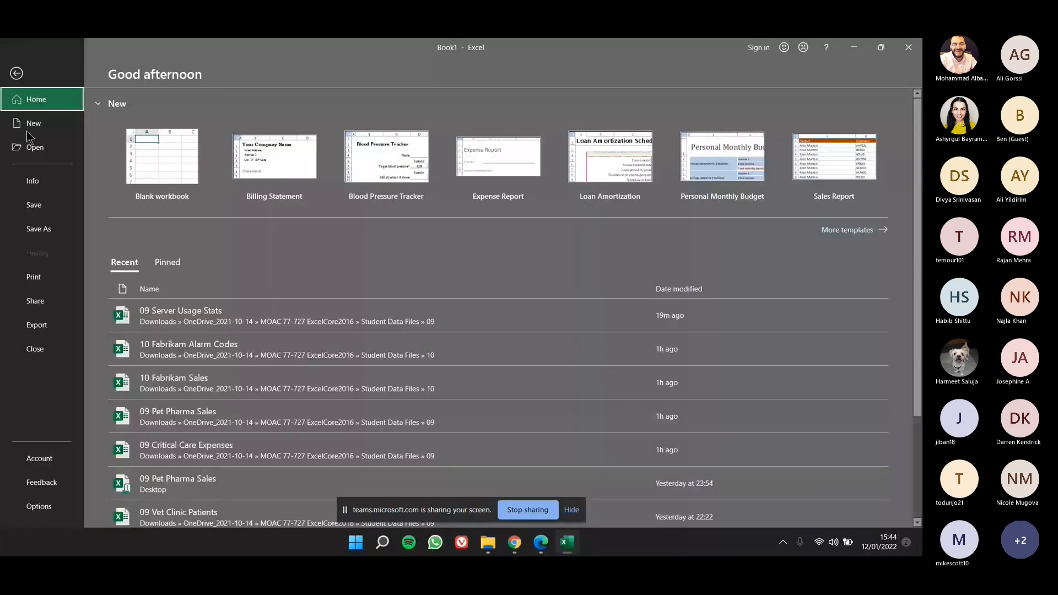
pyautogui.click(50, 354)
pyautogui.click(444, 301)
# Open the workbook 09 Vet Clinic Patients from the Student Data Files folder 09.
pyautogui.click(20, 69)
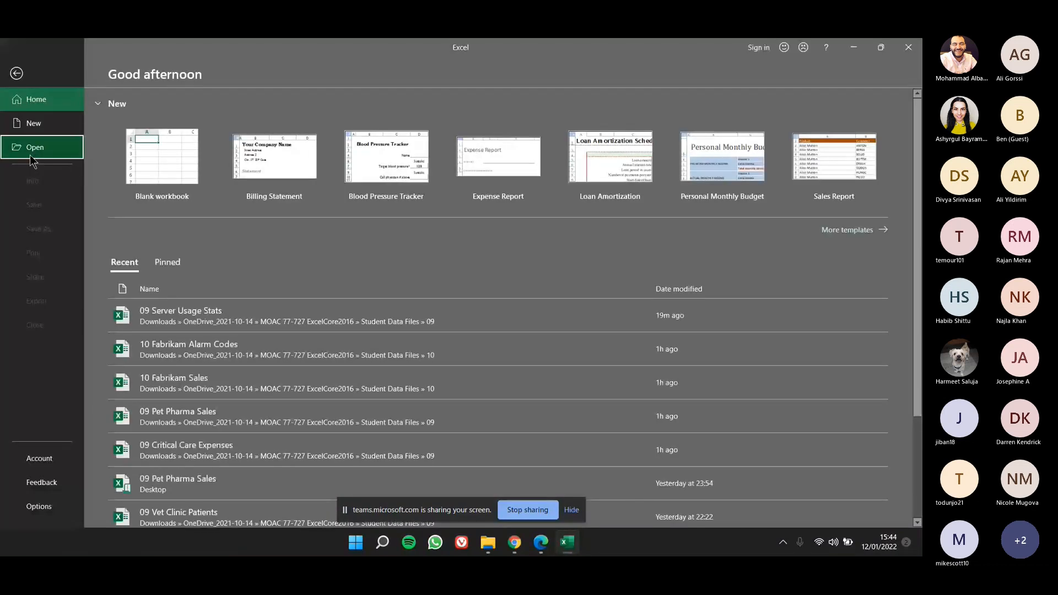
pyautogui.click(31, 156)
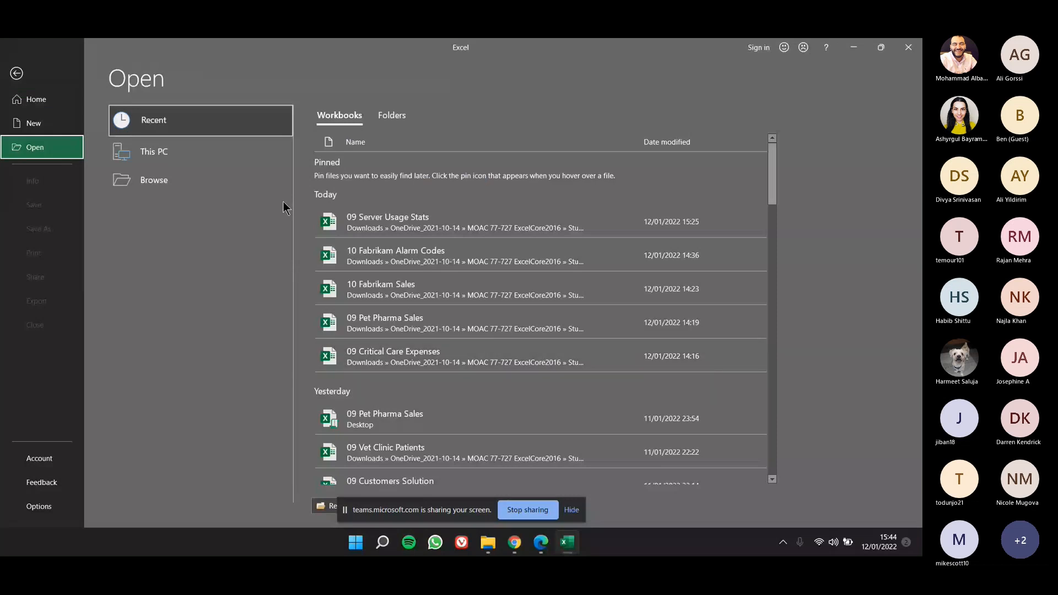
pyautogui.click(153, 180)
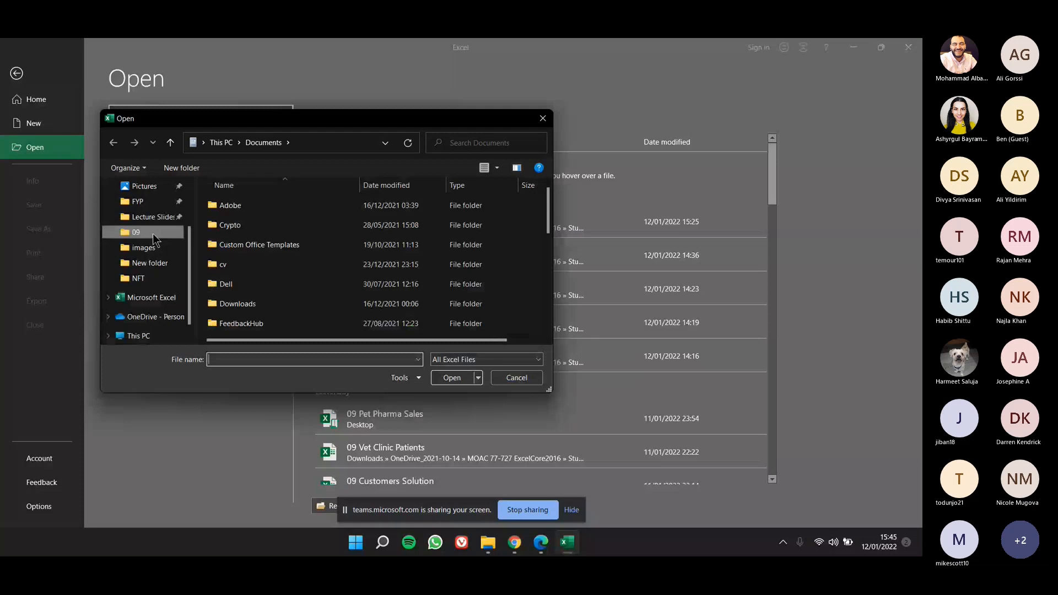
pyautogui.click(153, 233)
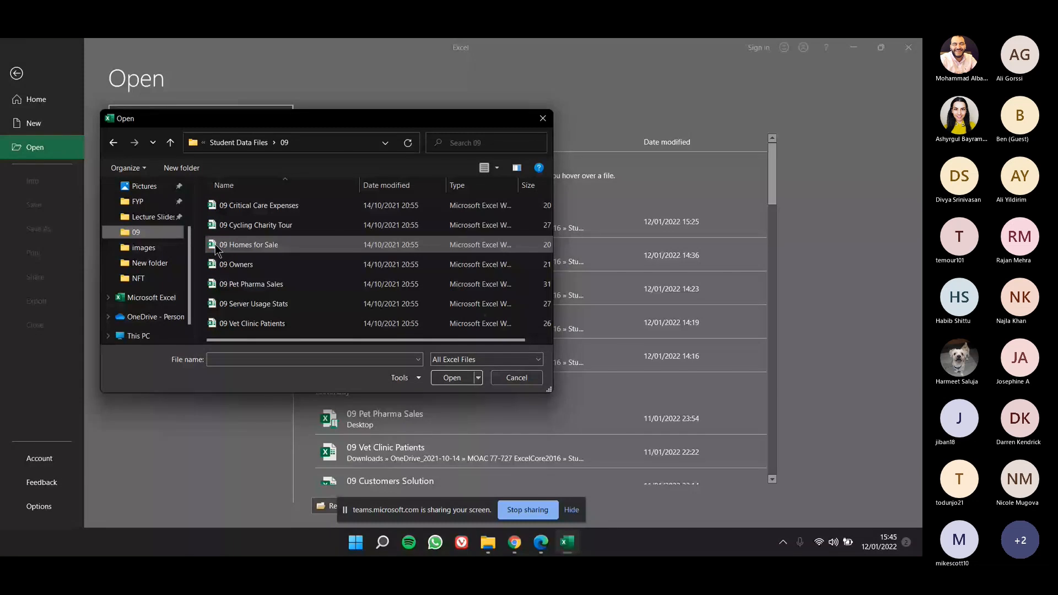
pyautogui.click(248, 323)
pyautogui.click(450, 378)
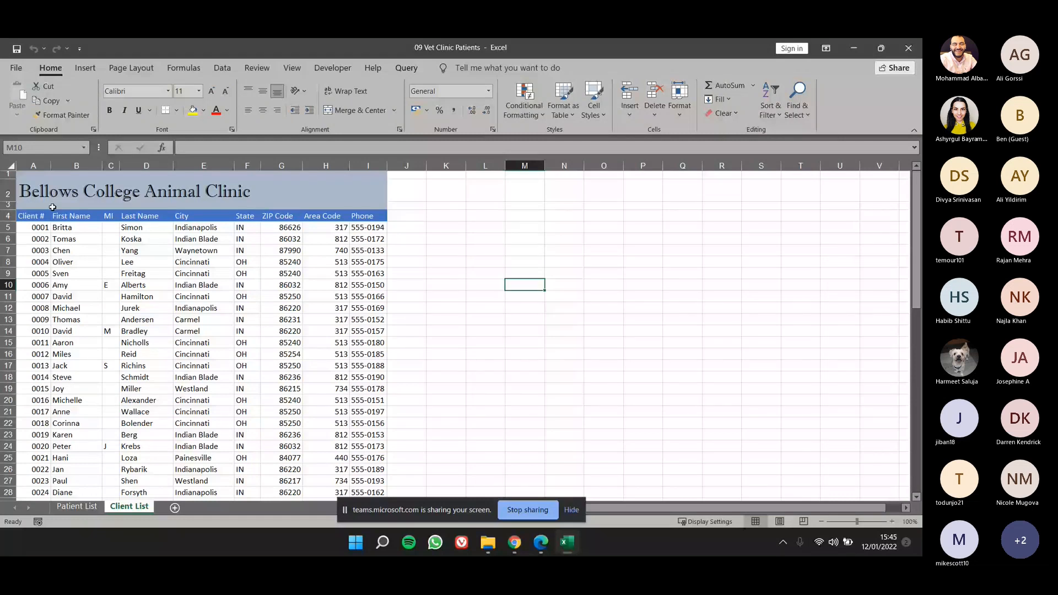
# Freeze the panes above row 5 on the Client List sheet so the title and column headings stay in place.
pyautogui.click(8, 227)
pyautogui.click(256, 69)
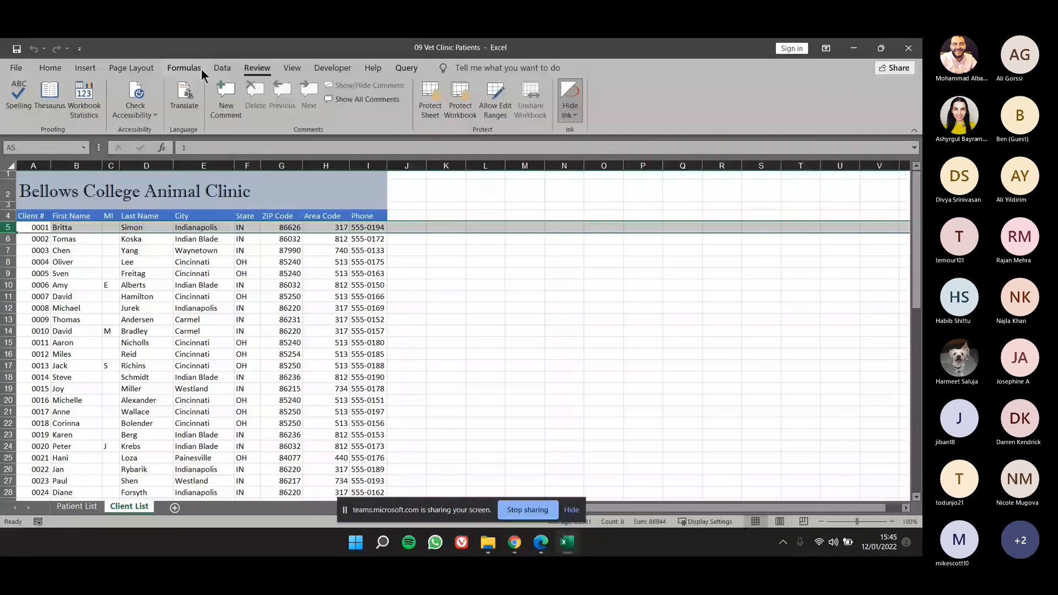
pyautogui.click(132, 68)
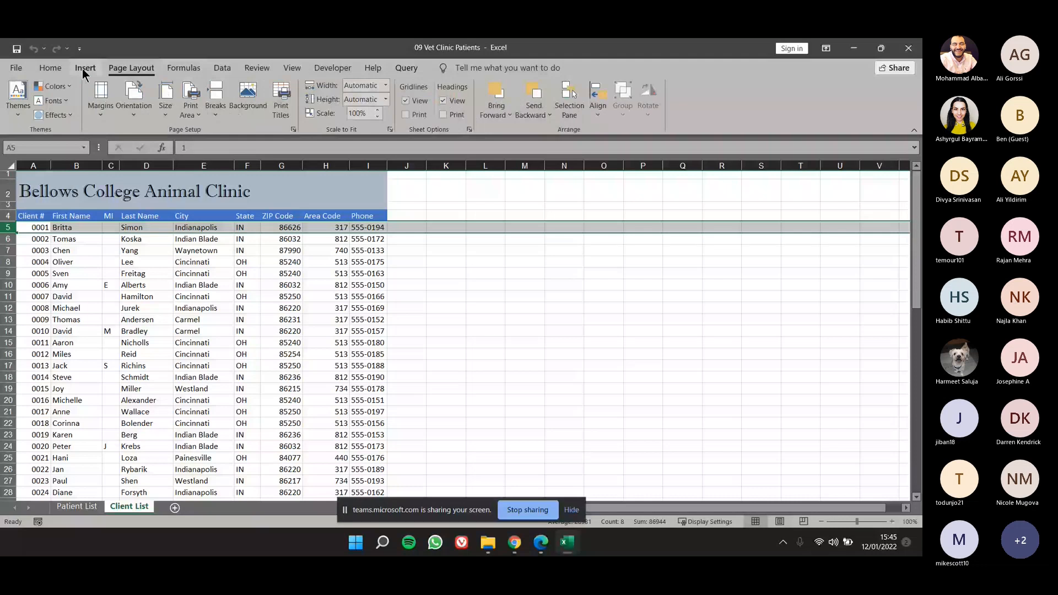
pyautogui.click(292, 68)
pyautogui.click(400, 107)
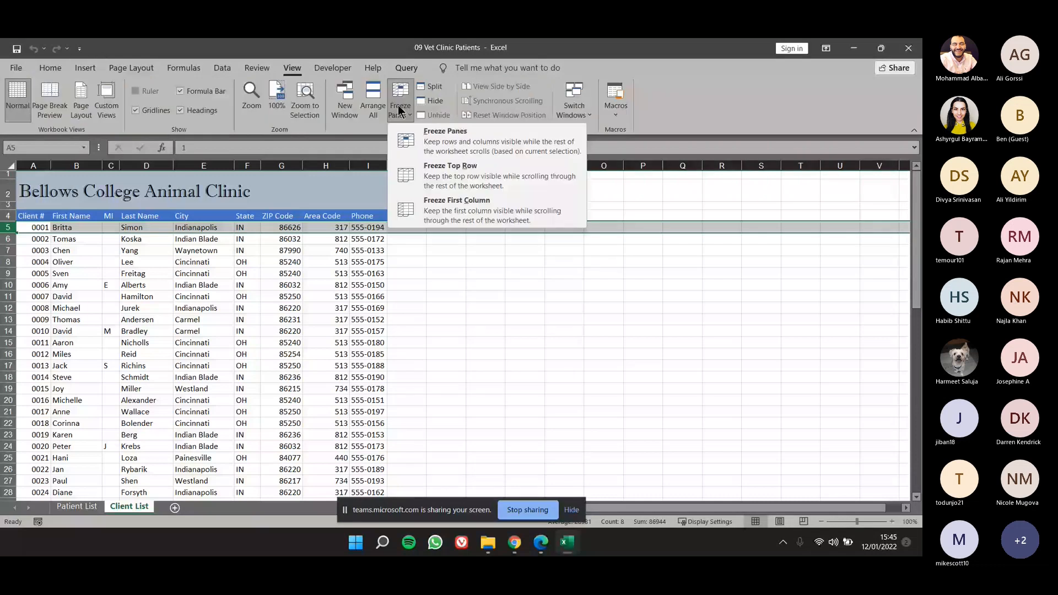
pyautogui.click(445, 131)
# Look through the client list to check the frozen headings and examine the Area Code and name columns.
pyautogui.click(266, 312)
pyautogui.scroll(-7, 265, 312)
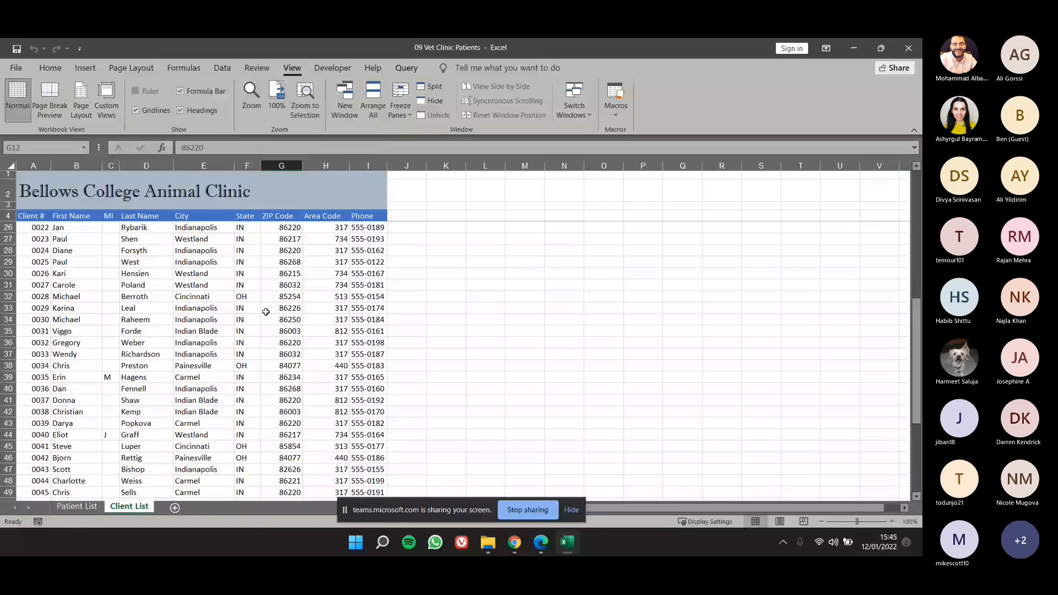
pyautogui.scroll(1, 265, 312)
pyautogui.moveTo(33, 217); pyautogui.dragTo(336, 214)
pyautogui.click(325, 285)
pyautogui.scroll(6, 189, 317)
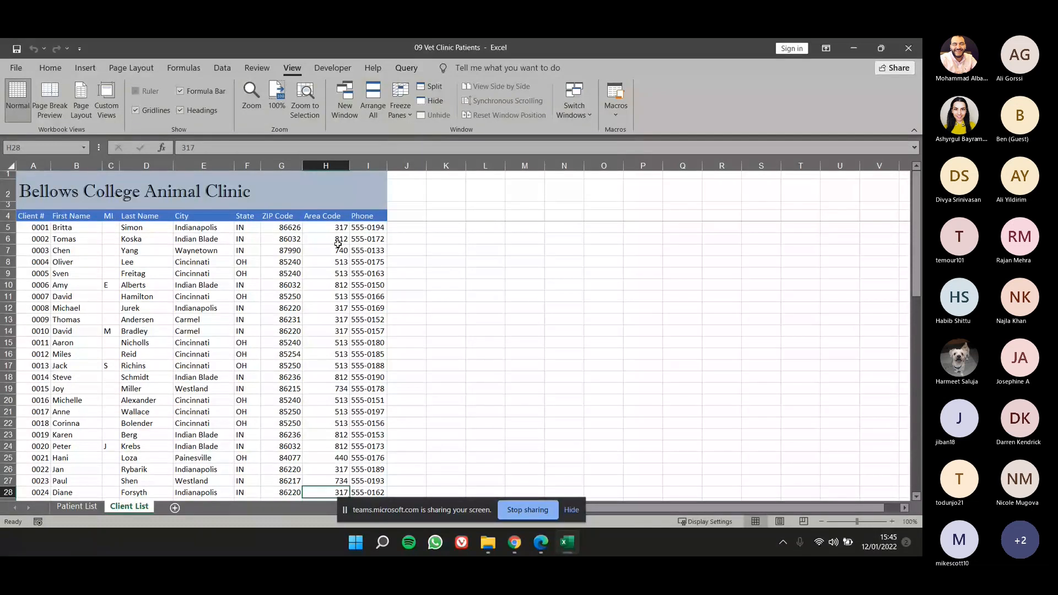
pyautogui.click(333, 166)
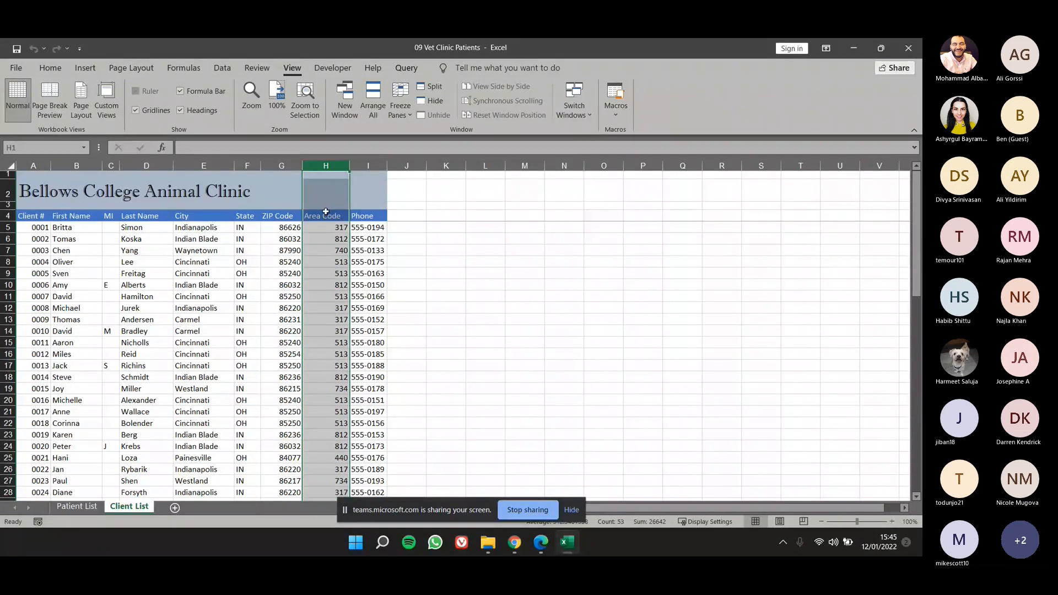
pyautogui.click(337, 250)
pyautogui.scroll(-5, 336, 277)
pyautogui.scroll(5, 335, 278)
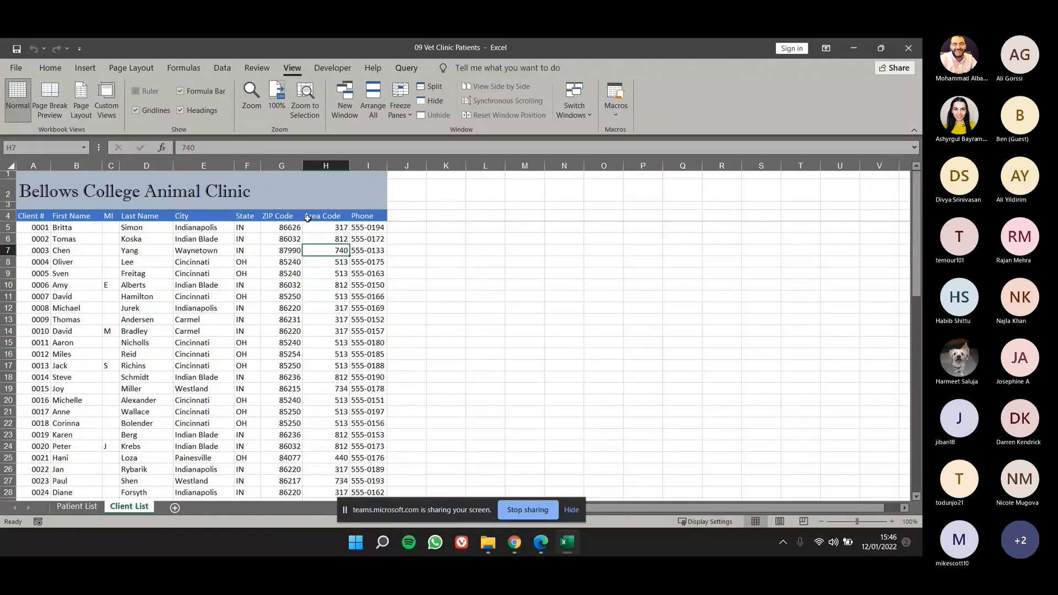
pyautogui.moveTo(134, 250); pyautogui.dragTo(142, 299)
pyautogui.moveTo(62, 227); pyautogui.dragTo(91, 435)
# Create a data validation rule for column H (Area Code) that allows only a text length equal to 3.
pyautogui.click(324, 166)
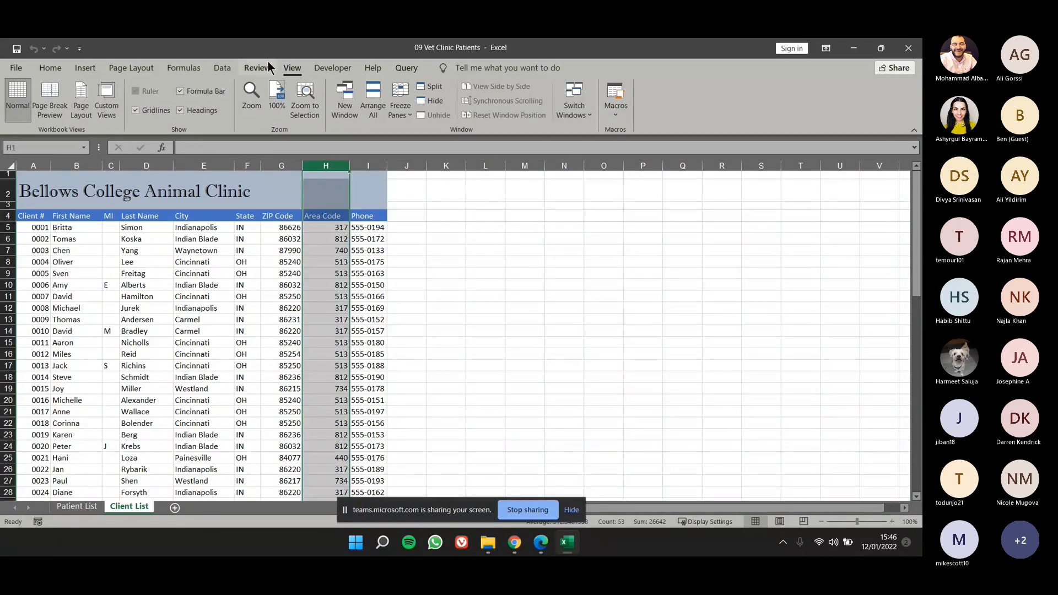
pyautogui.click(227, 66)
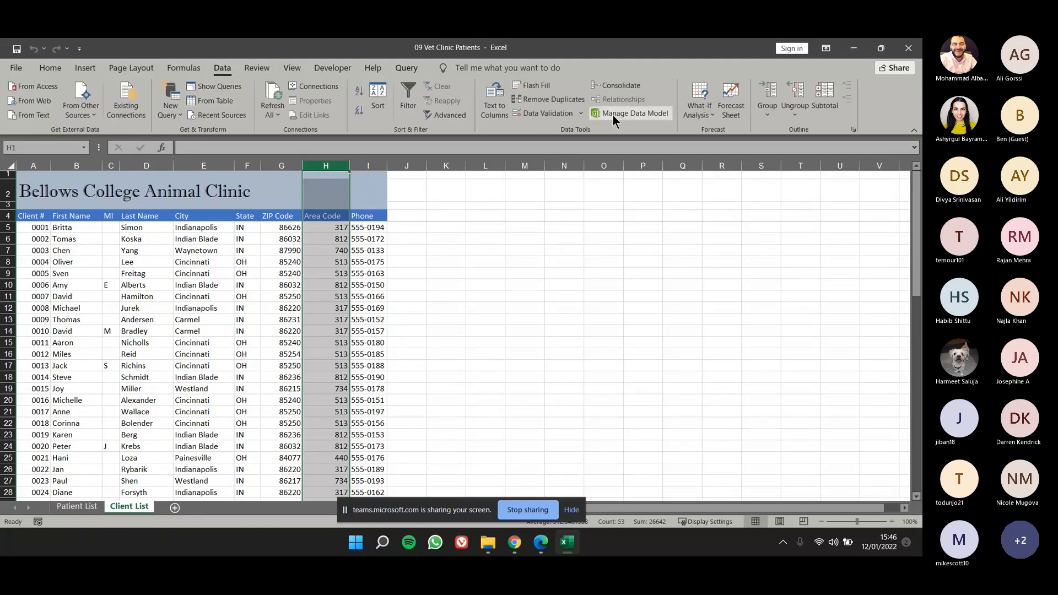
pyautogui.click(534, 114)
pyautogui.moveTo(247, 322); pyautogui.dragTo(600, 219)
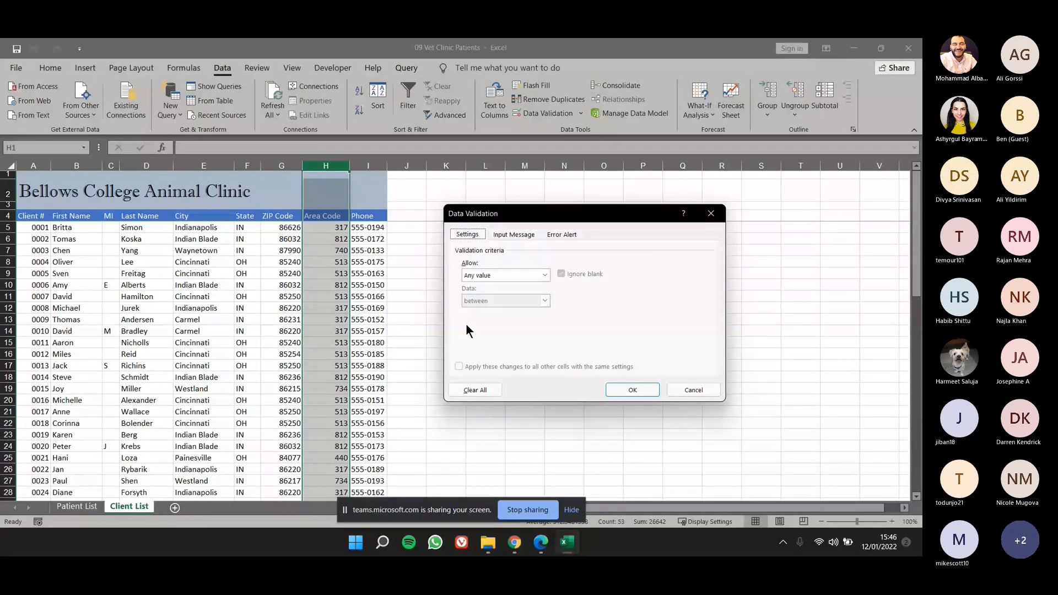
pyautogui.click(524, 276)
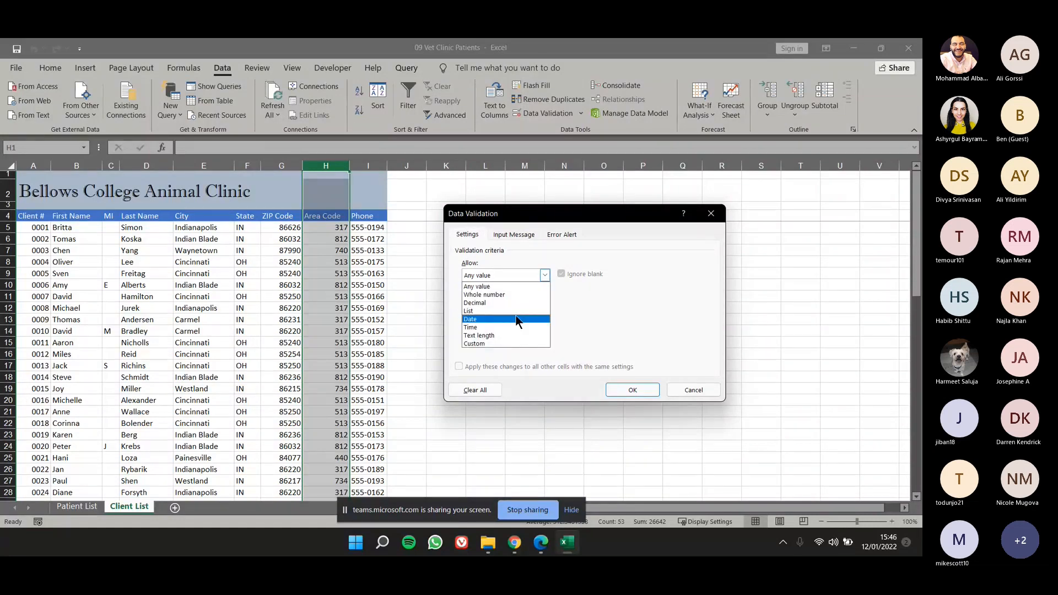
pyautogui.click(491, 336)
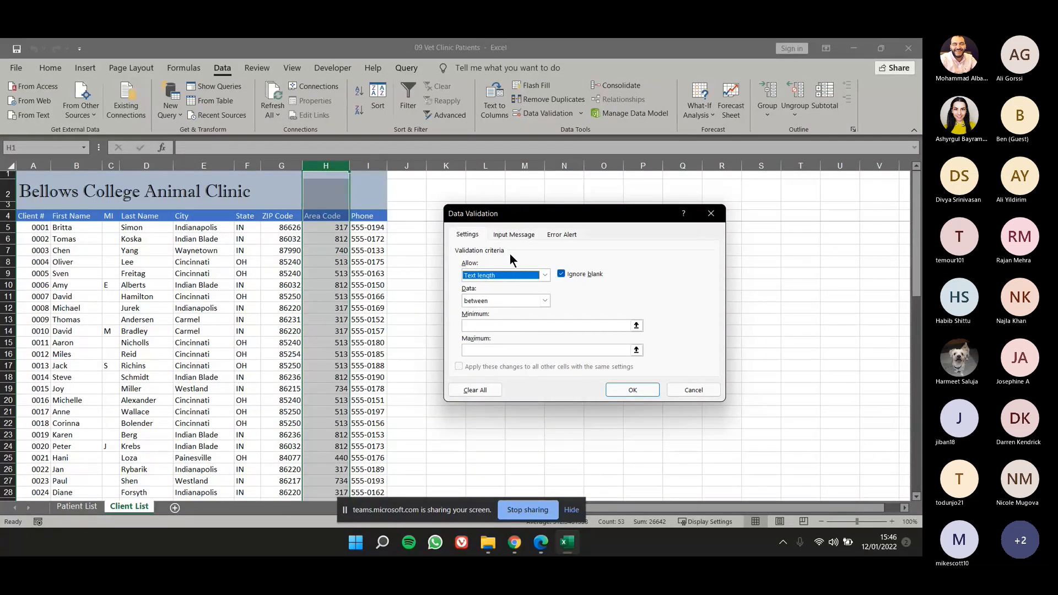
pyautogui.click(526, 300)
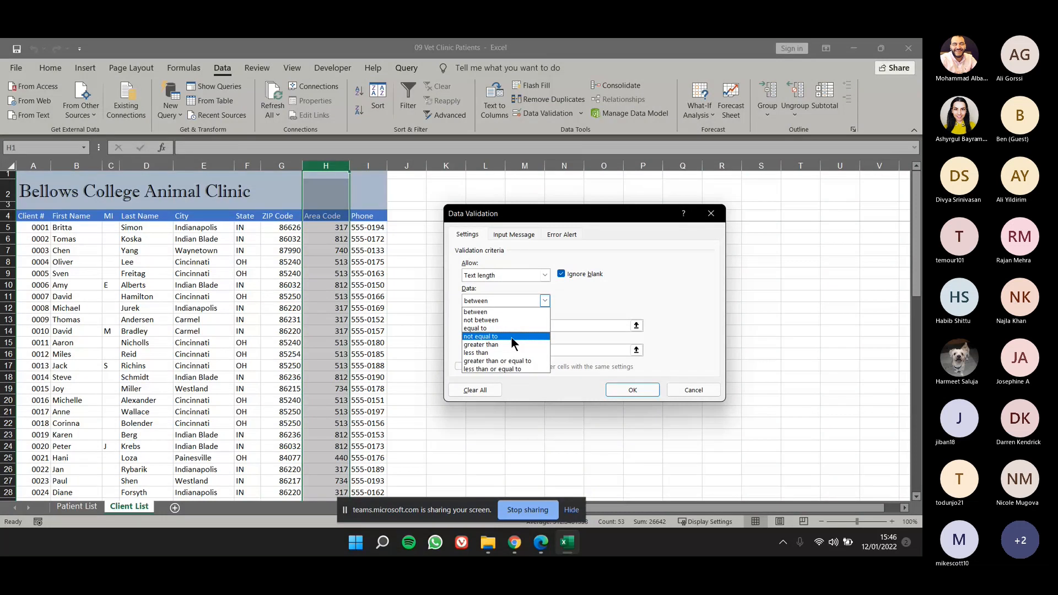
pyautogui.click(505, 329)
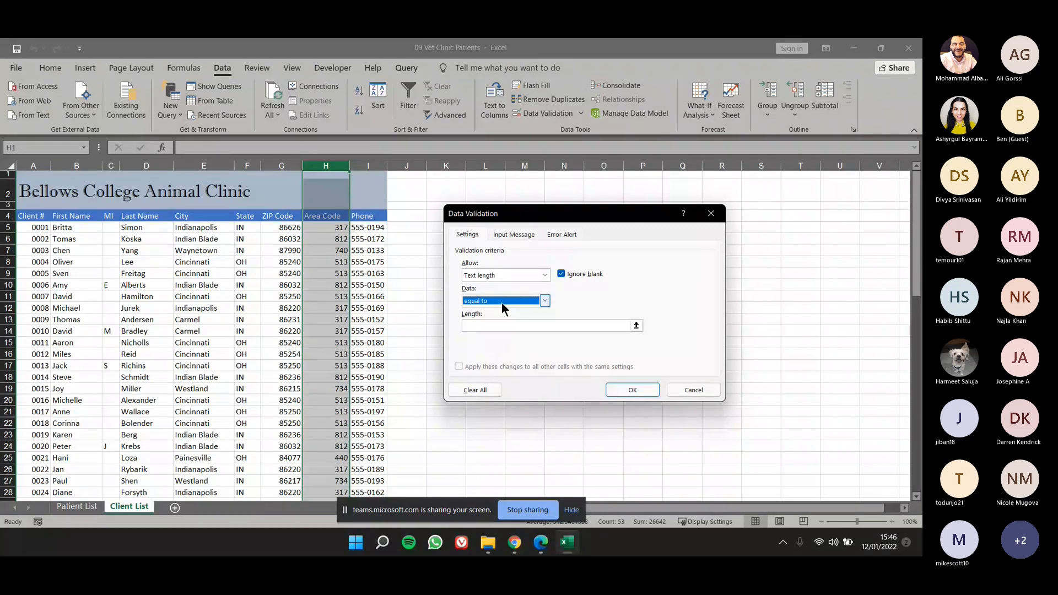
pyautogui.click(472, 327)
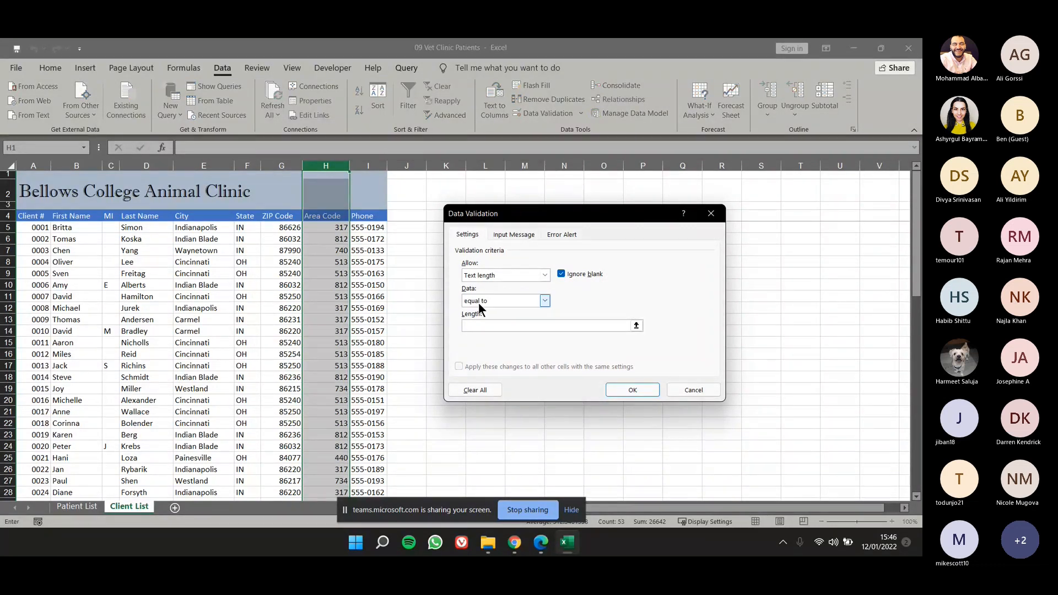
pyautogui.write('3')
# Give the rule a Stop error alert titled "Rule" with the message "Please enter a 3 digit area code" and apply the validation.
pyautogui.click(562, 235)
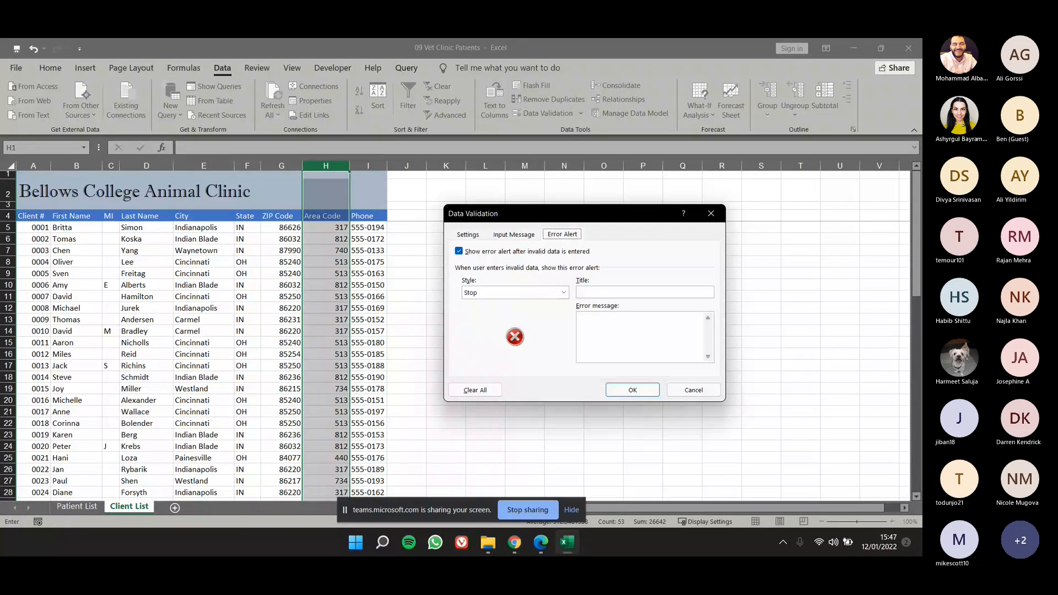
pyautogui.click(645, 334)
pyautogui.click(629, 291)
pyautogui.write('Rule')
pyautogui.click(652, 336)
pyautogui.write('Please enter')
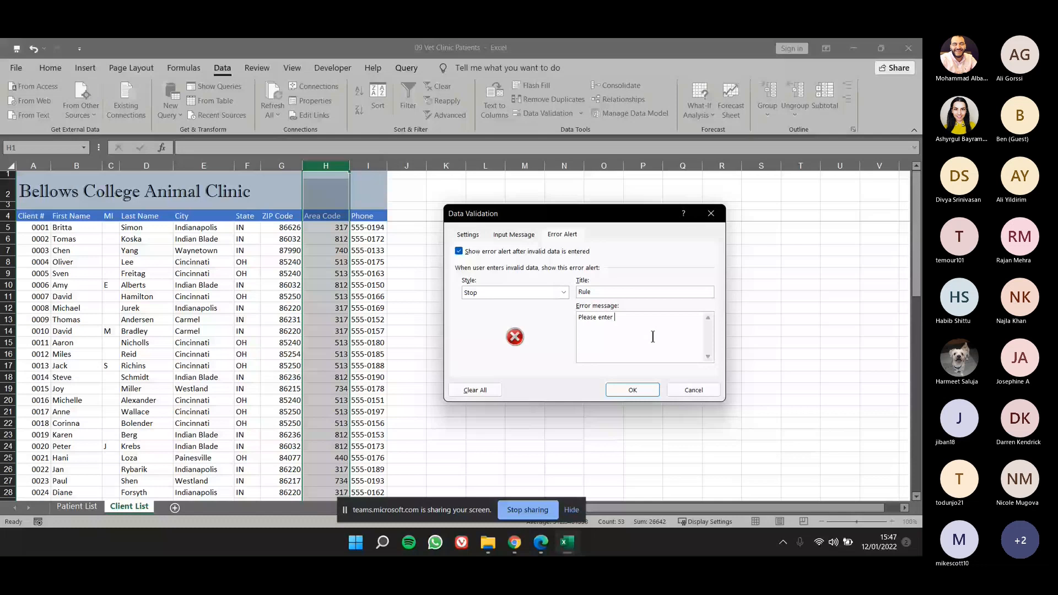
pyautogui.write('a 3 digit')
pyautogui.write('area code')
pyautogui.click(491, 297)
pyautogui.click(507, 304)
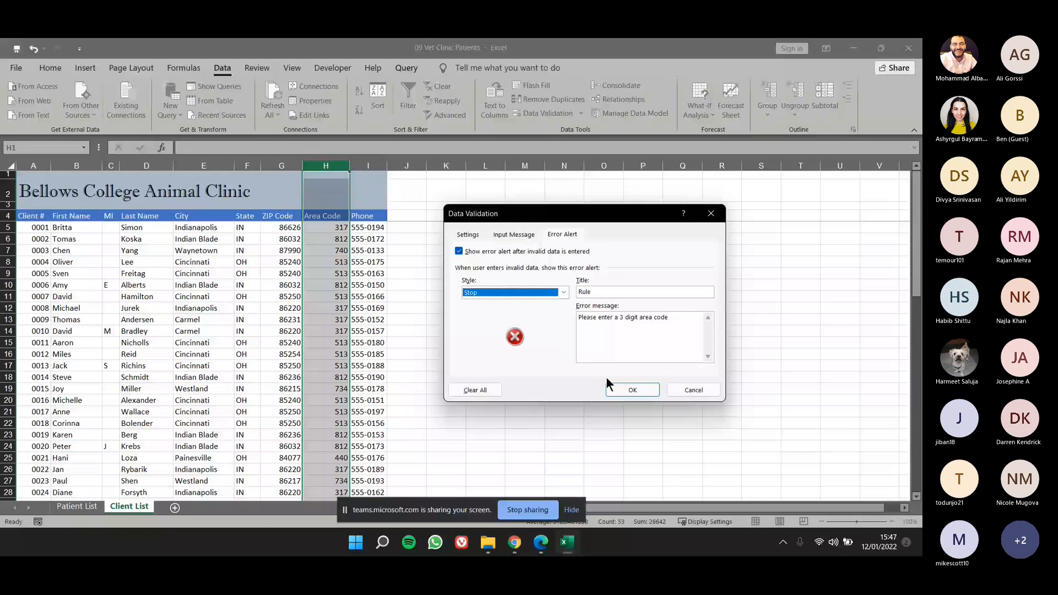
pyautogui.click(632, 390)
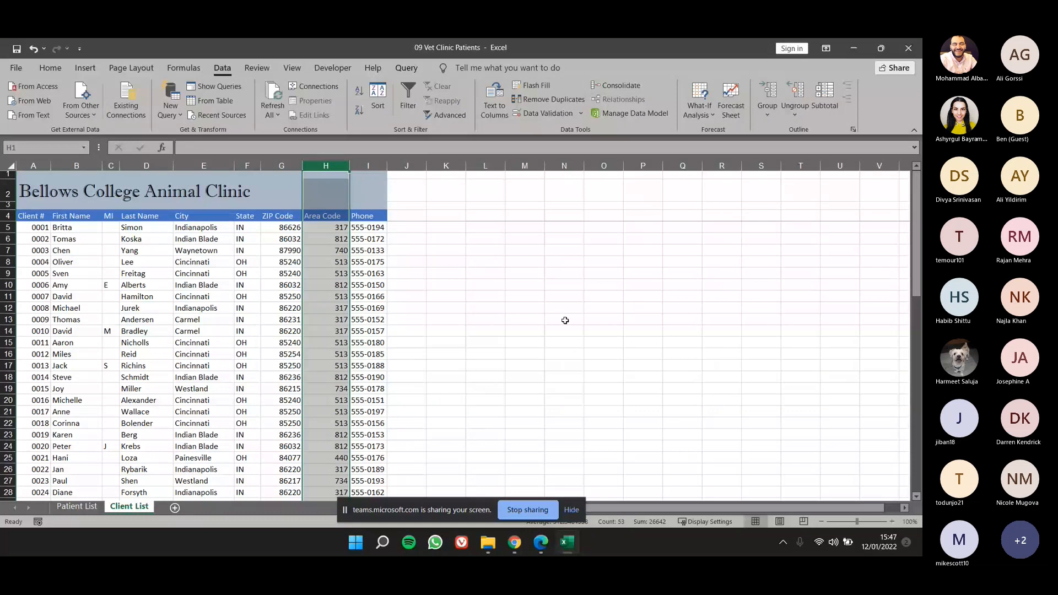
# Test the validation by trying to enter 1573 as the area code in H14.
pyautogui.click(325, 261)
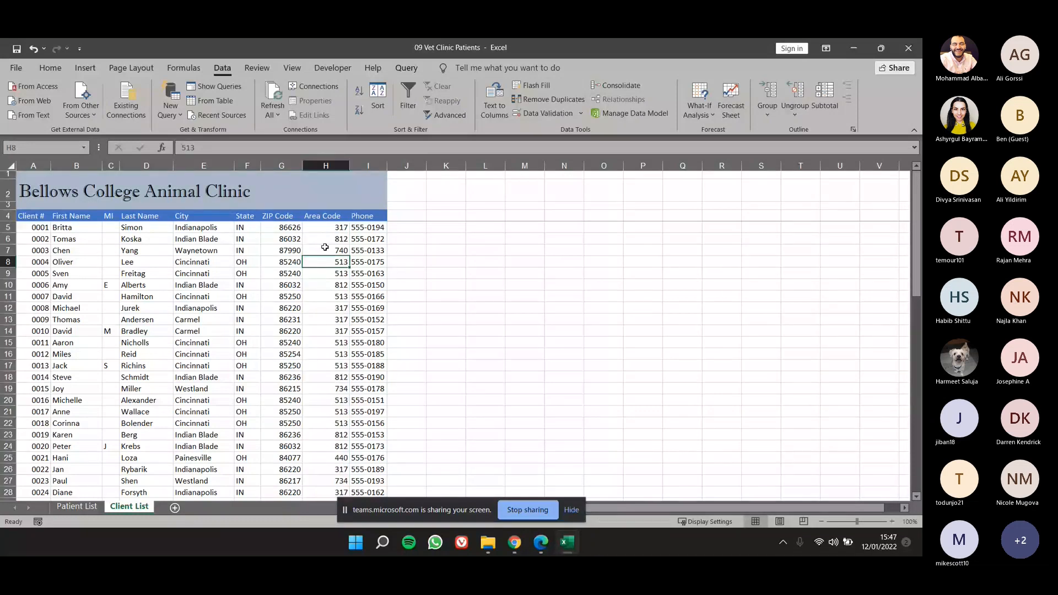
pyautogui.click(330, 297)
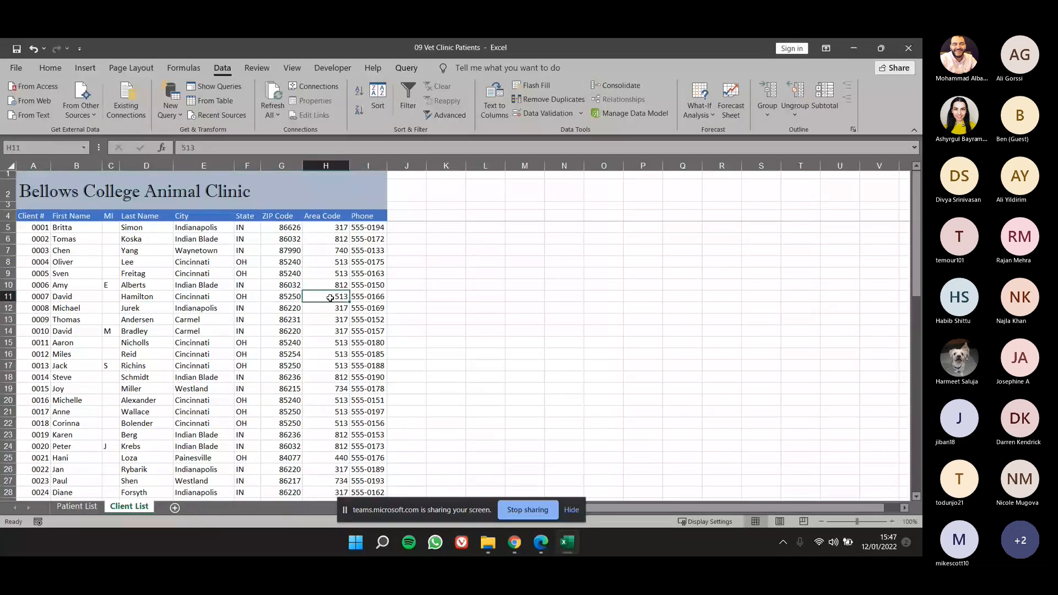
pyautogui.moveTo(329, 250); pyautogui.dragTo(331, 400)
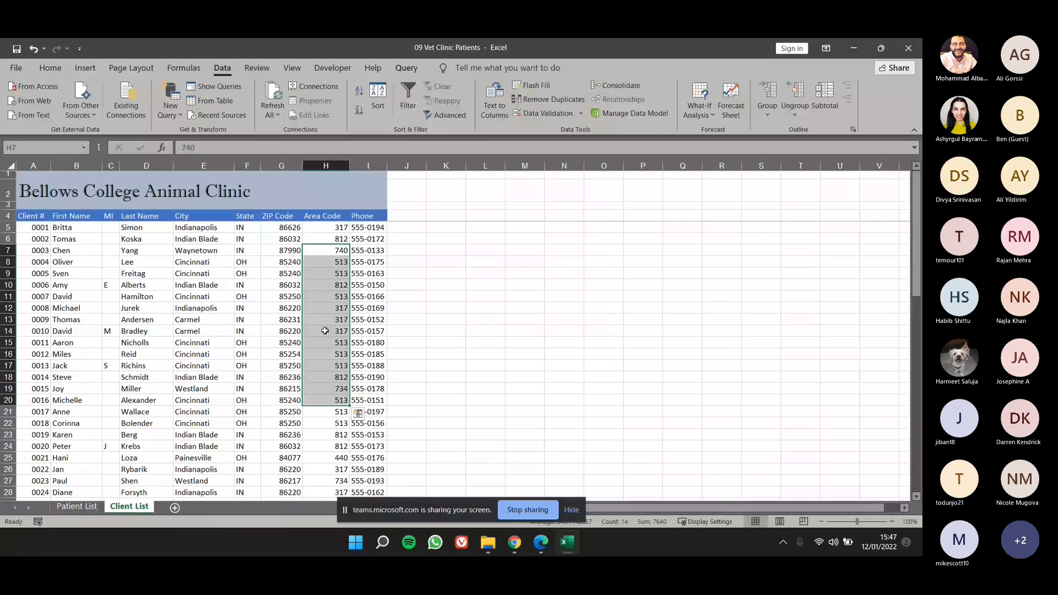
pyautogui.click(325, 331)
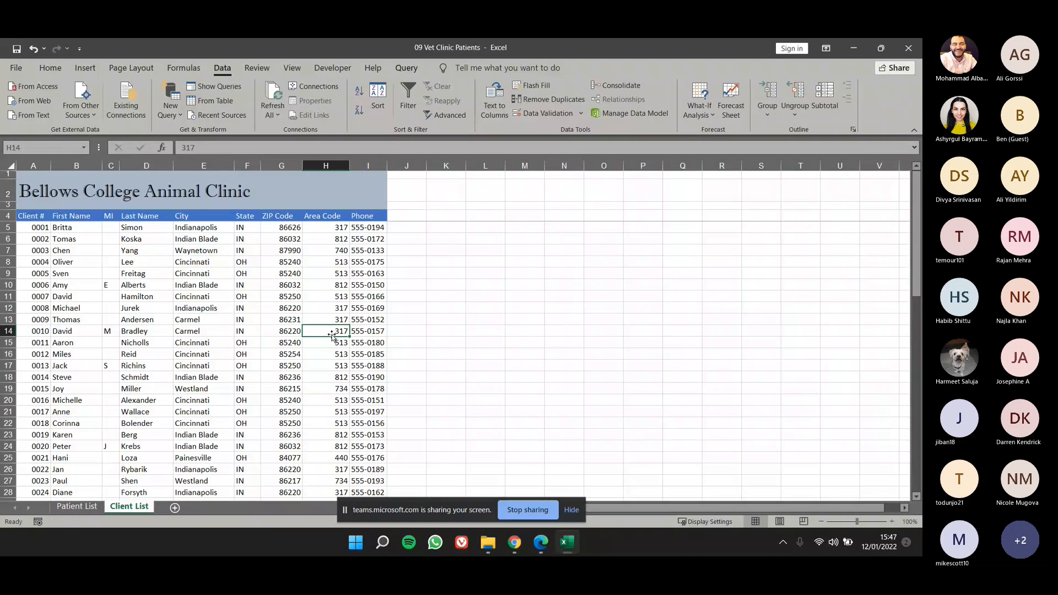
pyautogui.write('1573')
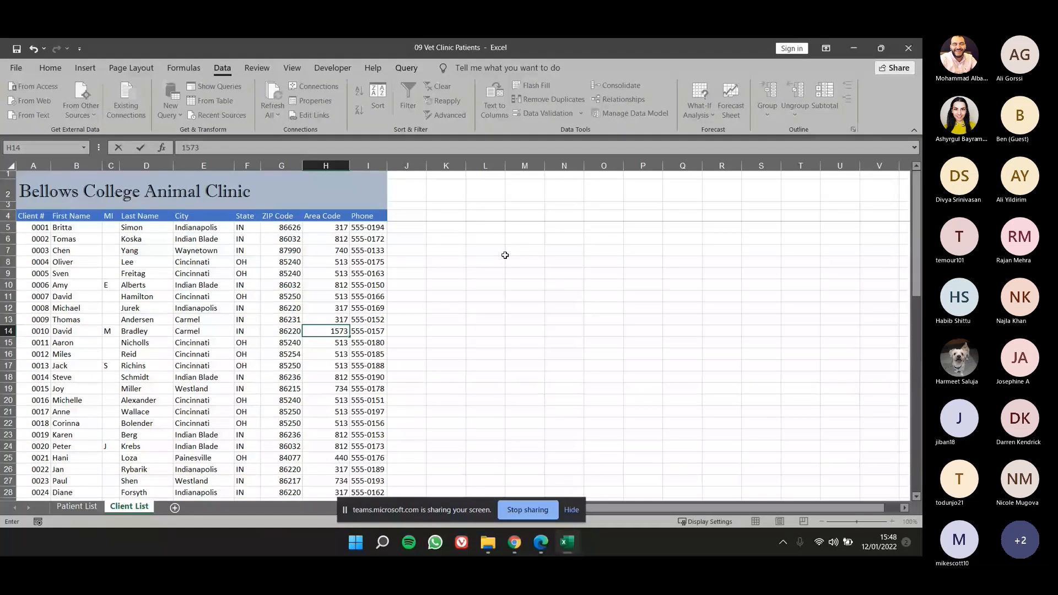
pyautogui.press('Return')
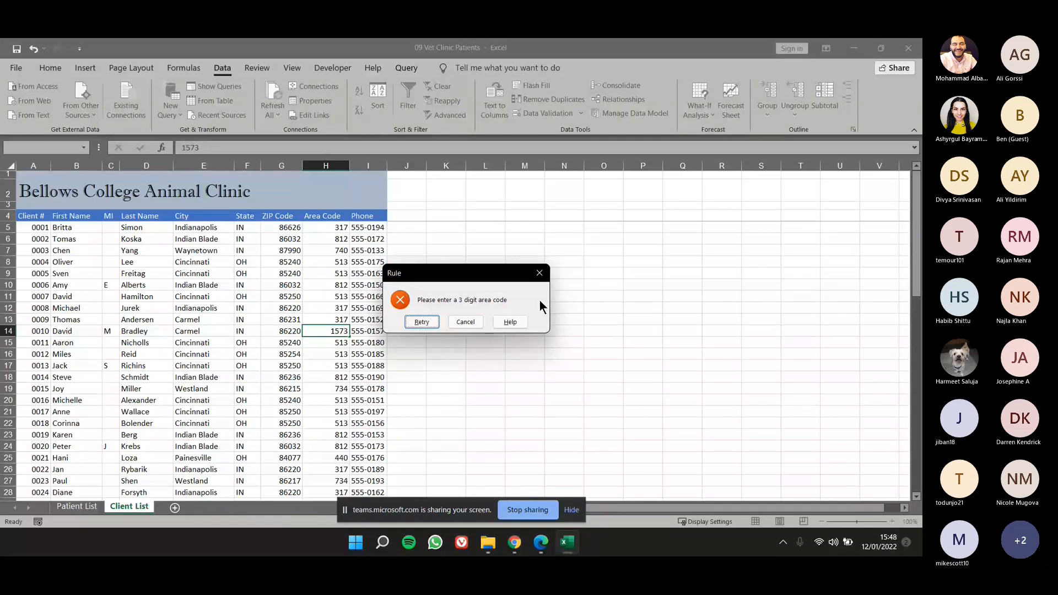
# Retry the rejected entry and set the area code in H14 to 123.
pyautogui.click(407, 322)
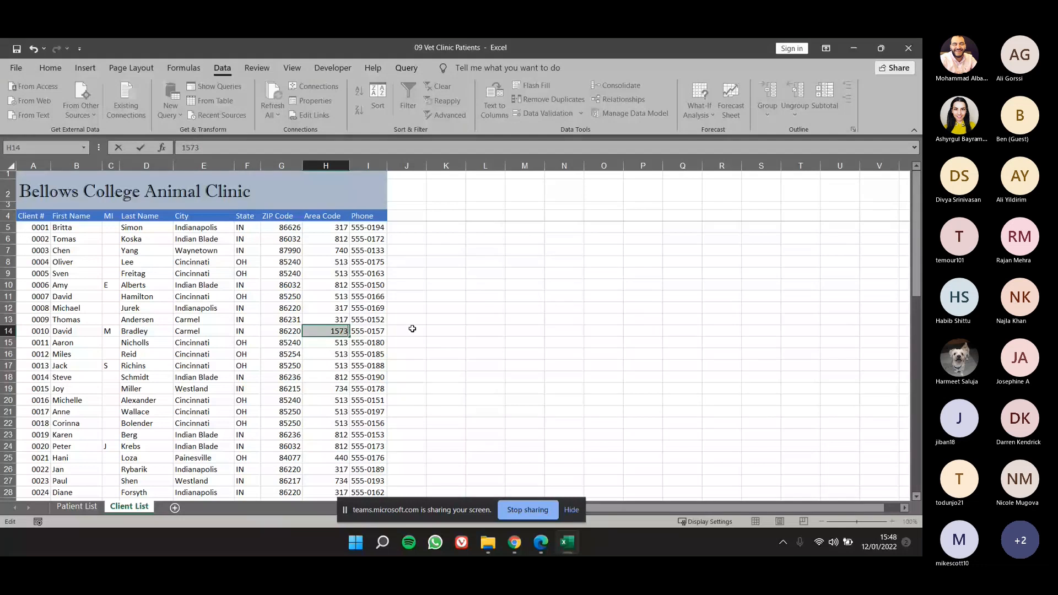
pyautogui.write('123')
pyautogui.press('Return')
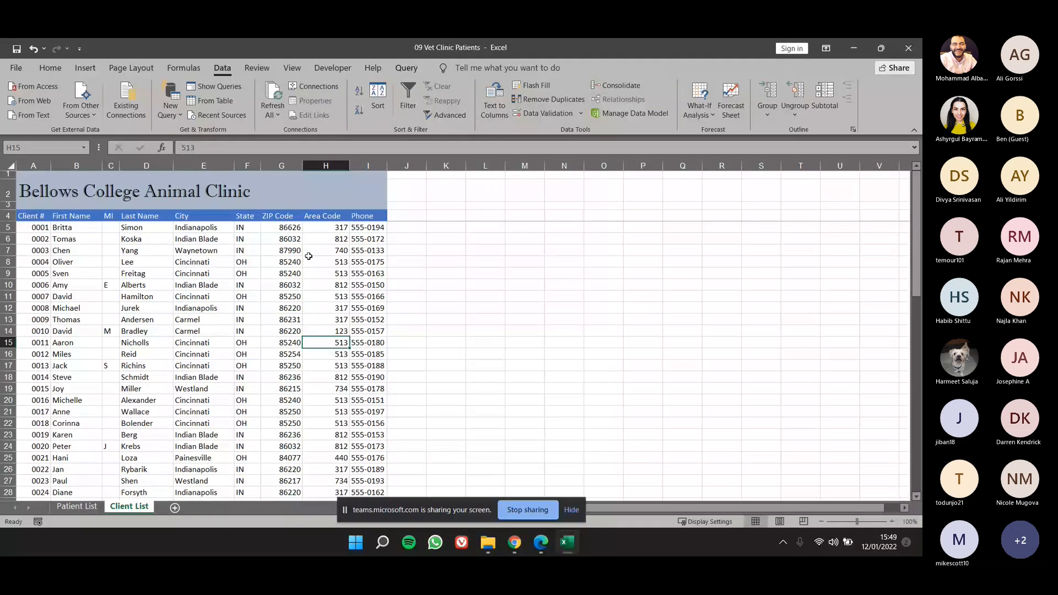
pyautogui.moveTo(311, 238); pyautogui.dragTo(331, 349)
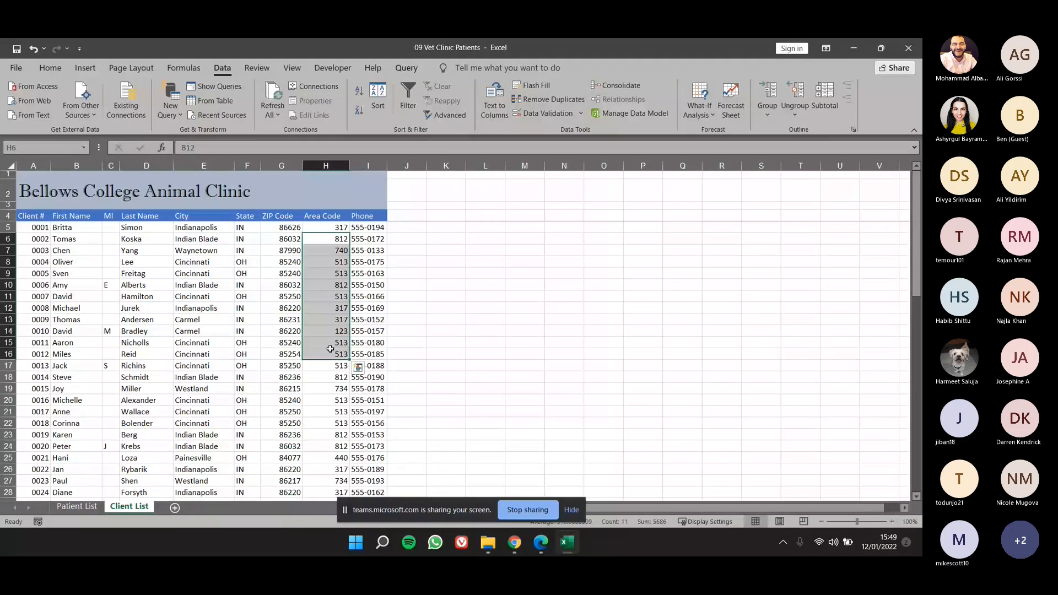
pyautogui.moveTo(338, 227); pyautogui.dragTo(333, 354)
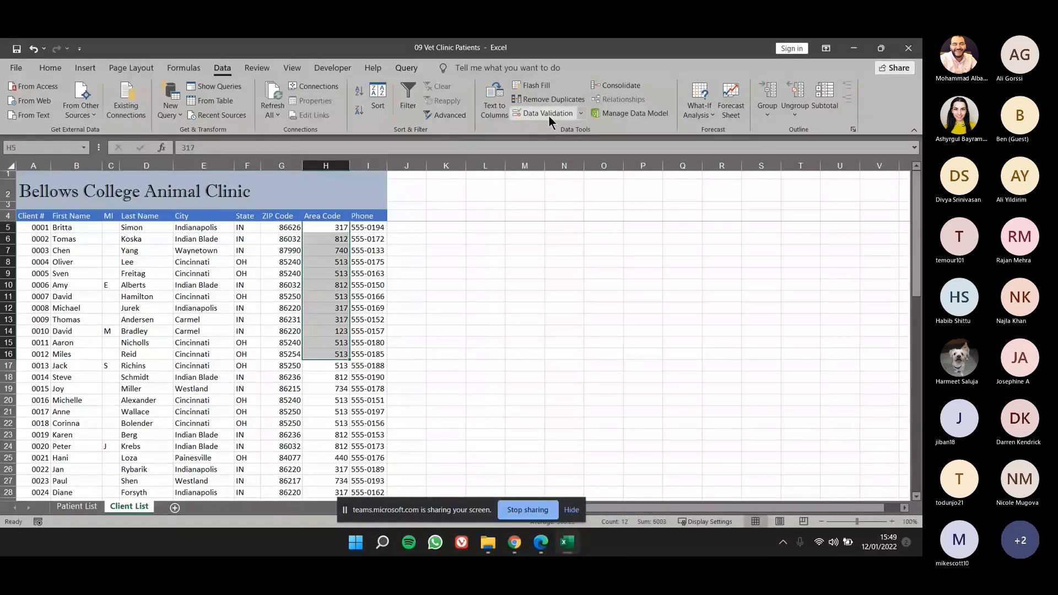
pyautogui.click(326, 331)
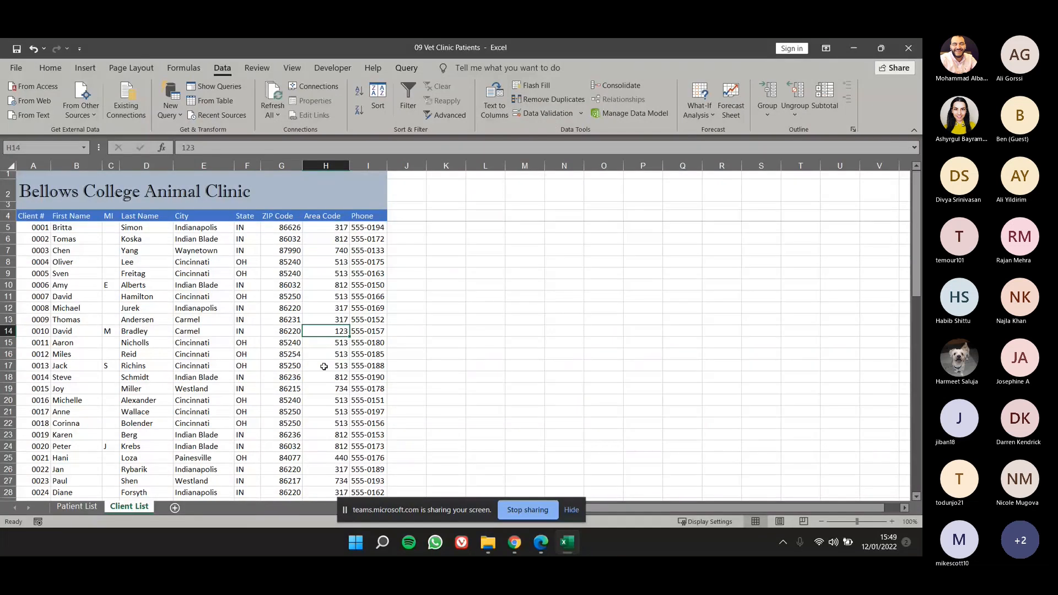
pyautogui.click(342, 297)
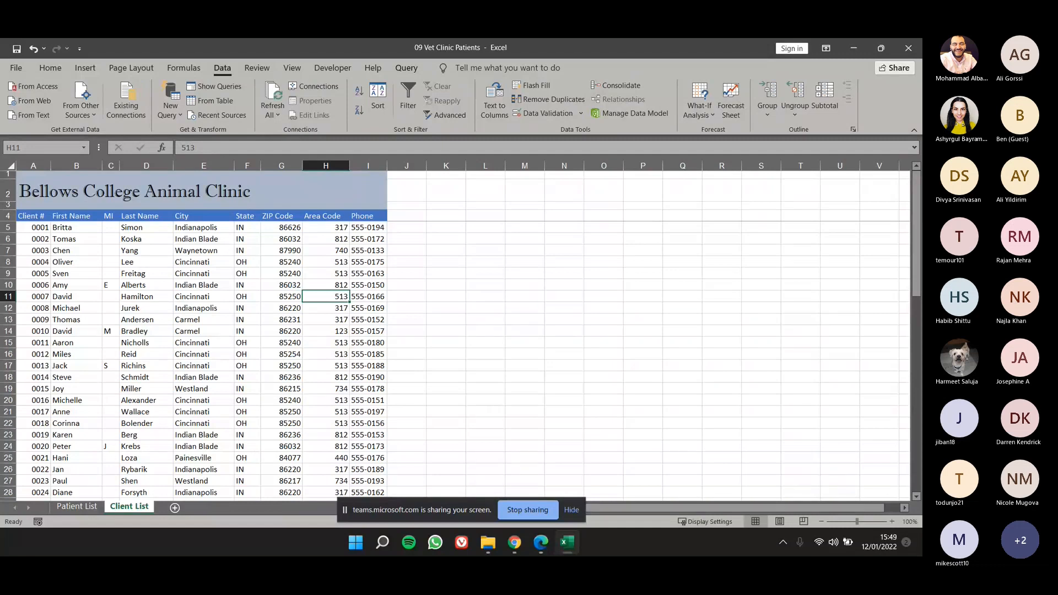
pyautogui.moveTo(364, 238); pyautogui.dragTo(363, 354)
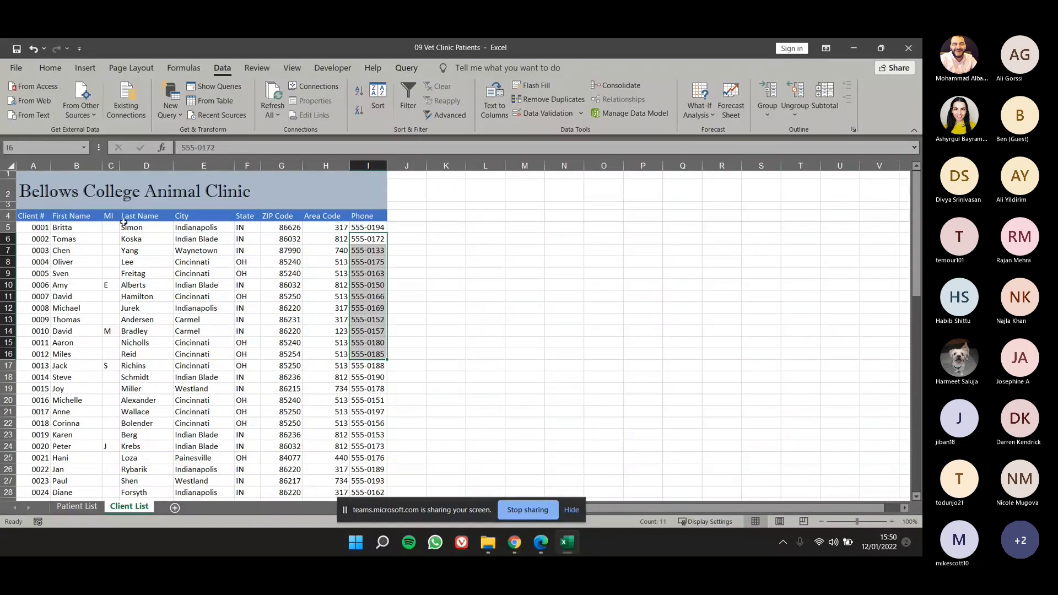
# Create a list validation rule for column C (MI) on Client List with the source M,F,N and clear its Ignore blank option.
pyautogui.click(111, 175)
pyautogui.hotkey('ctrl', 'space')
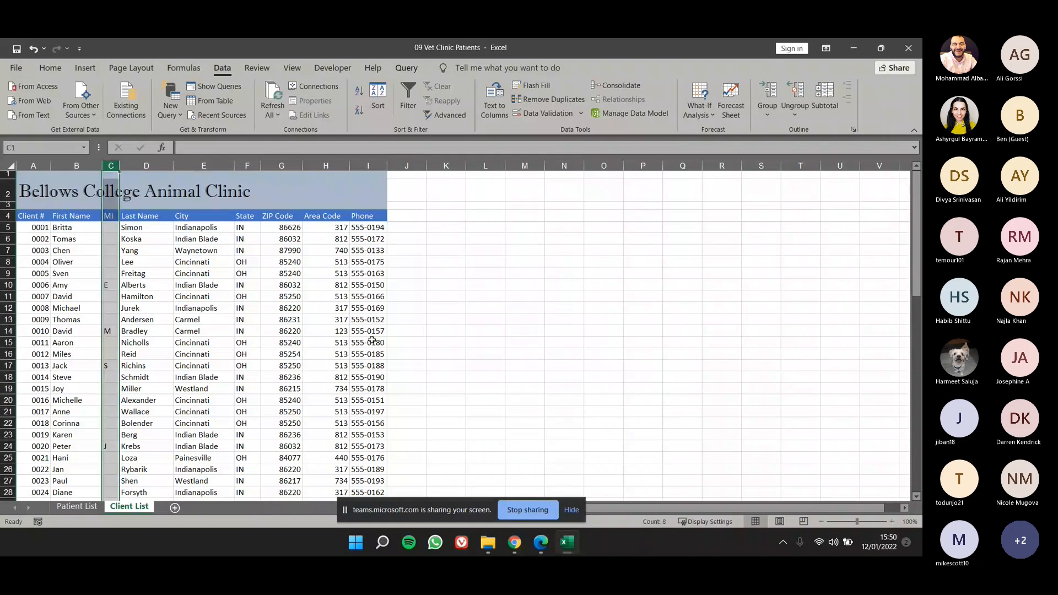
pyautogui.click(558, 118)
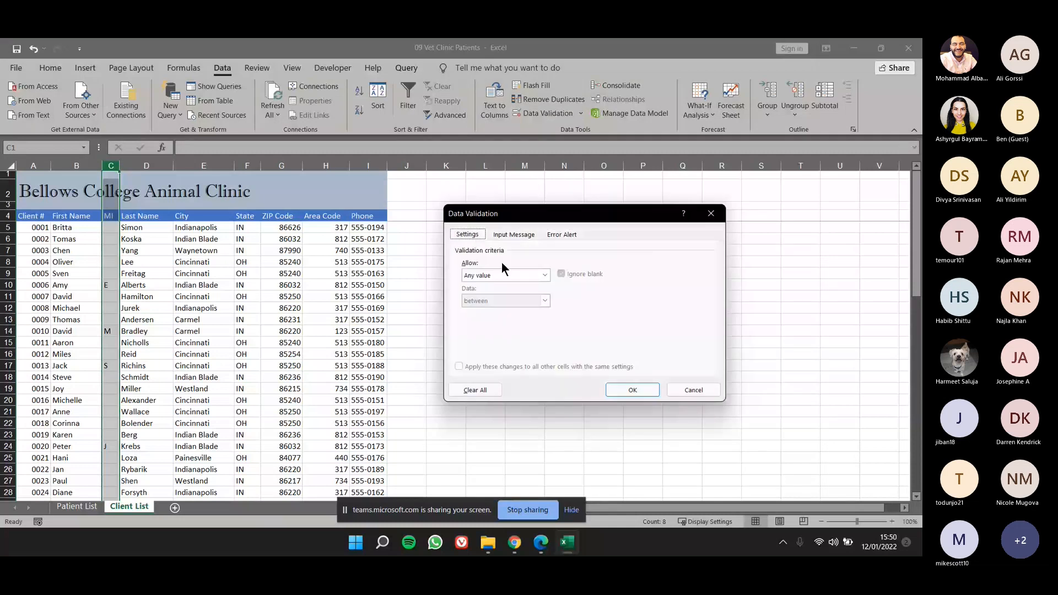
pyautogui.click(500, 275)
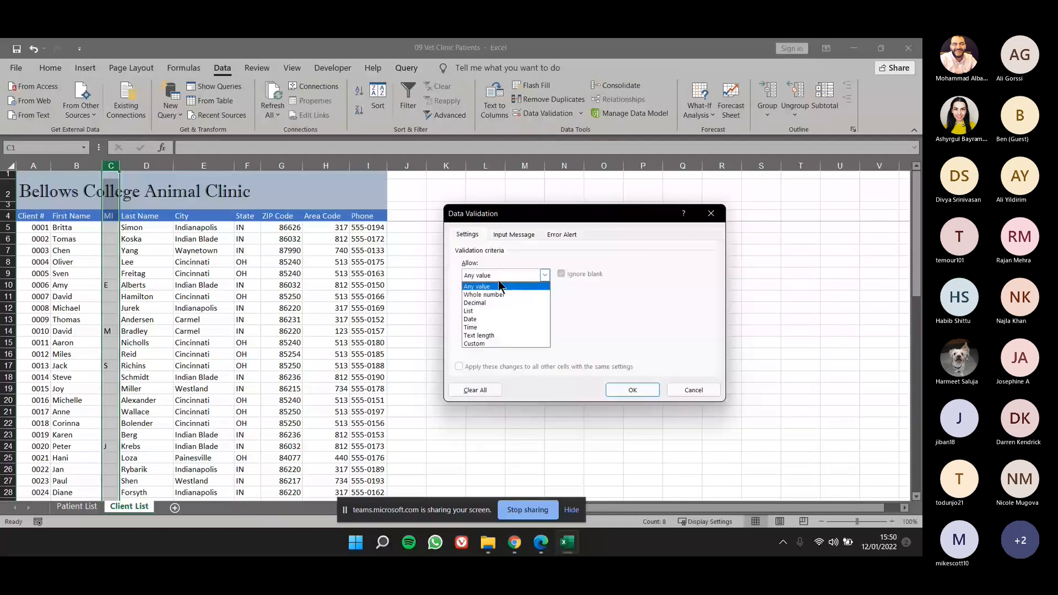
pyautogui.click(484, 311)
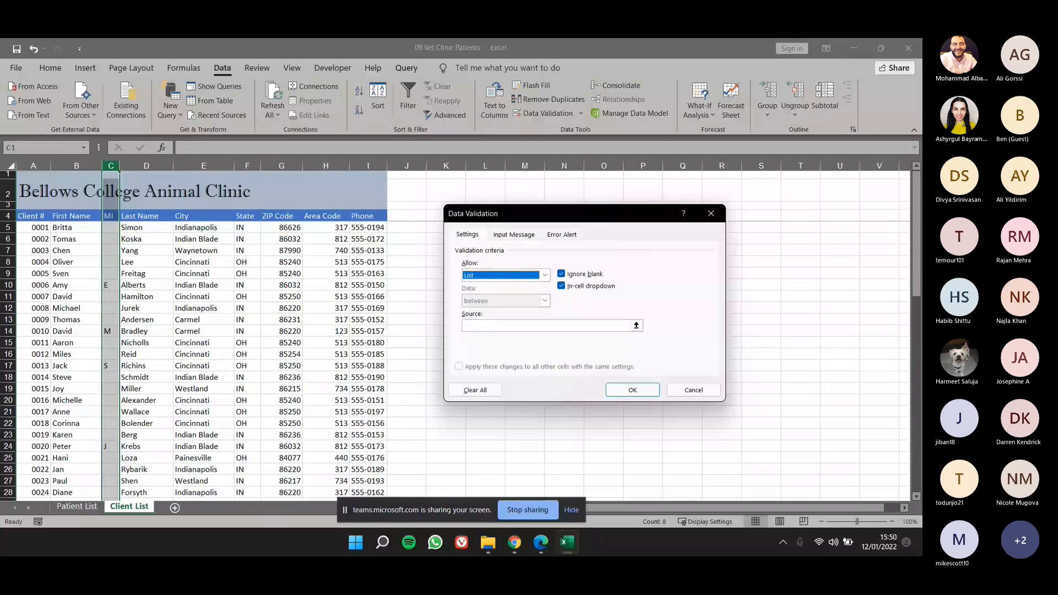
pyautogui.click(477, 323)
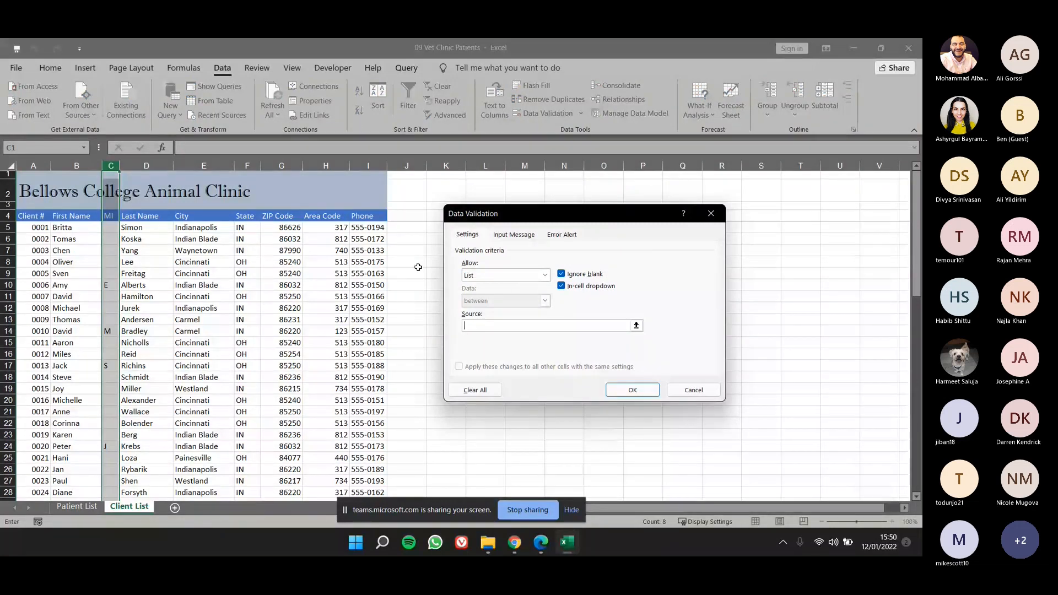
pyautogui.write('m, F')
pyautogui.press('BackSpace')
pyautogui.press('BackSpace')
pyautogui.write('F,N')
pyautogui.click(583, 275)
# Add the input message "Male, Female, Neutered" to the column C rule and apply the validation.
pyautogui.click(514, 235)
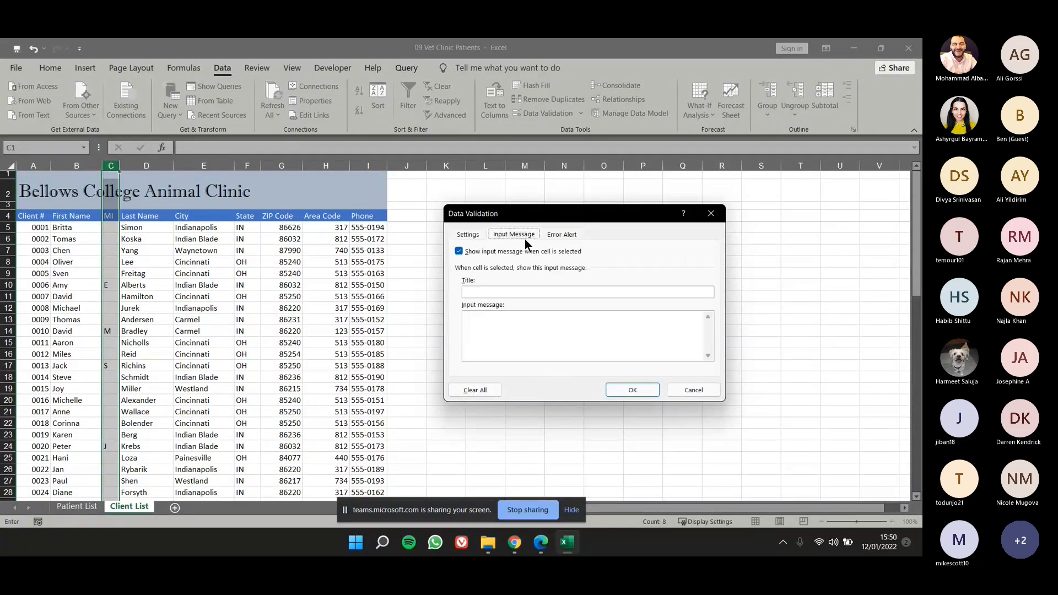
pyautogui.click(548, 324)
pyautogui.write('Male, Female')
pyautogui.write(', Neutered')
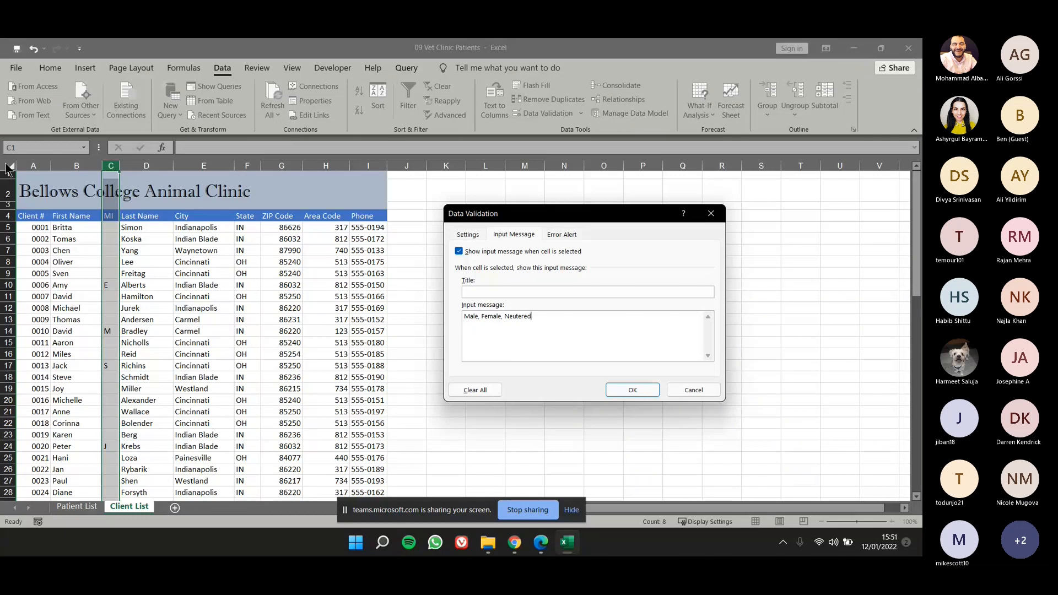
pyautogui.click(630, 394)
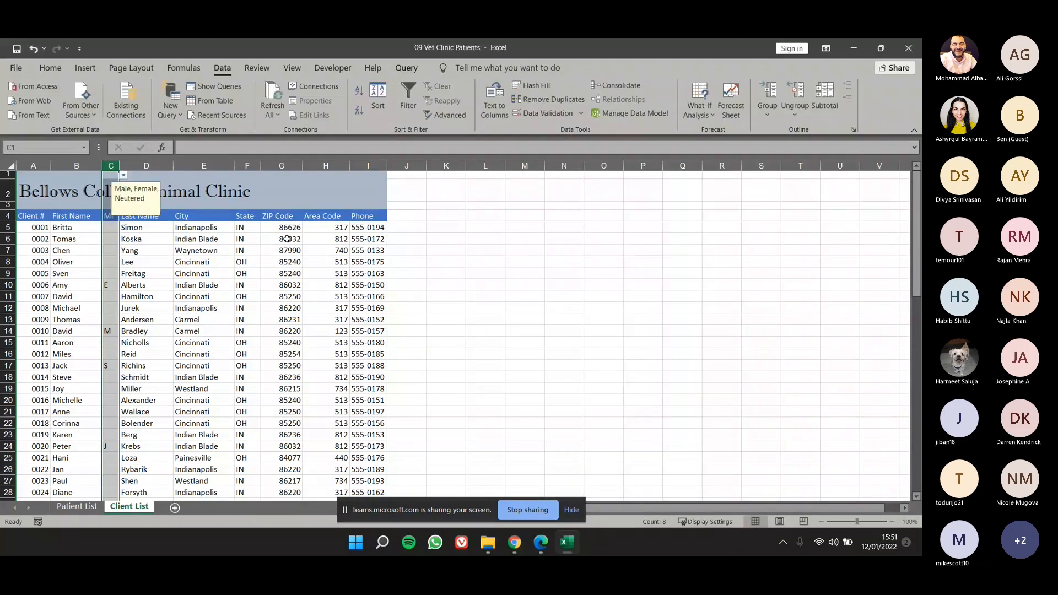
# Try out the MI column's list rule by entering F in C7, C9 and C13.
pyautogui.click(247, 285)
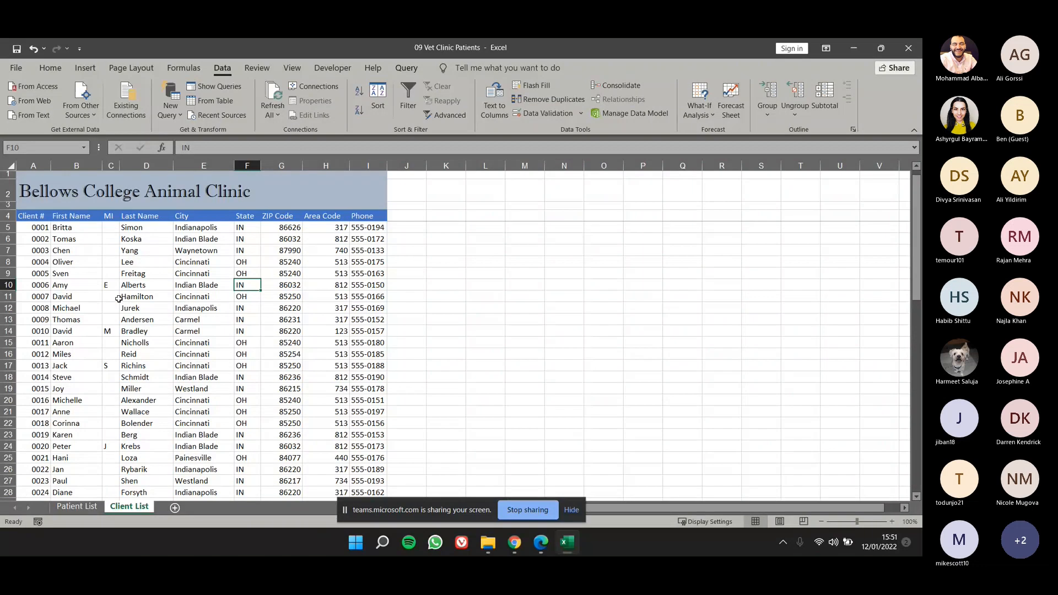
pyautogui.click(113, 251)
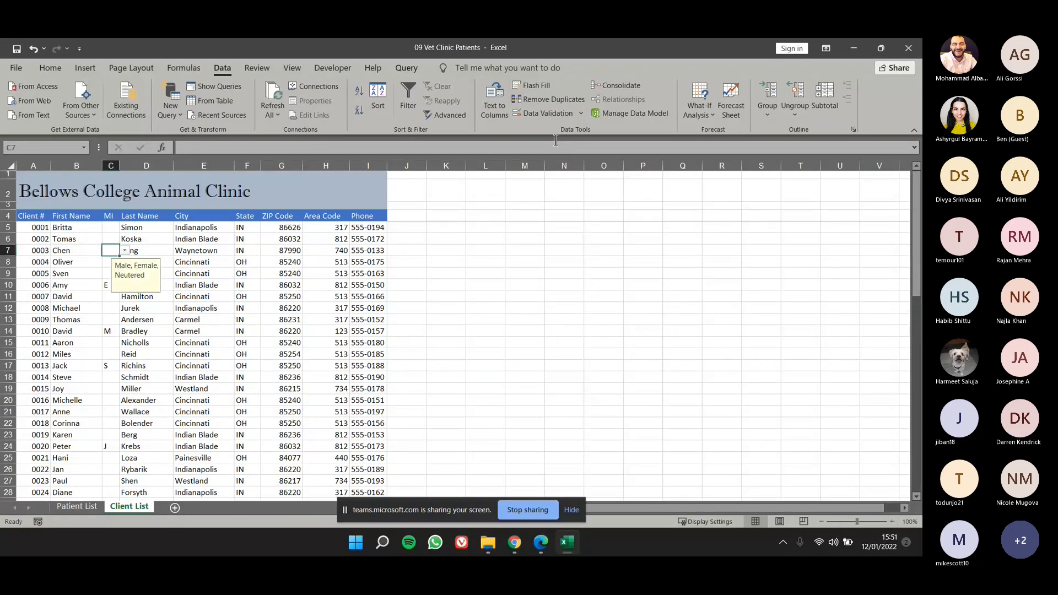
pyautogui.write('F')
pyautogui.click(109, 272)
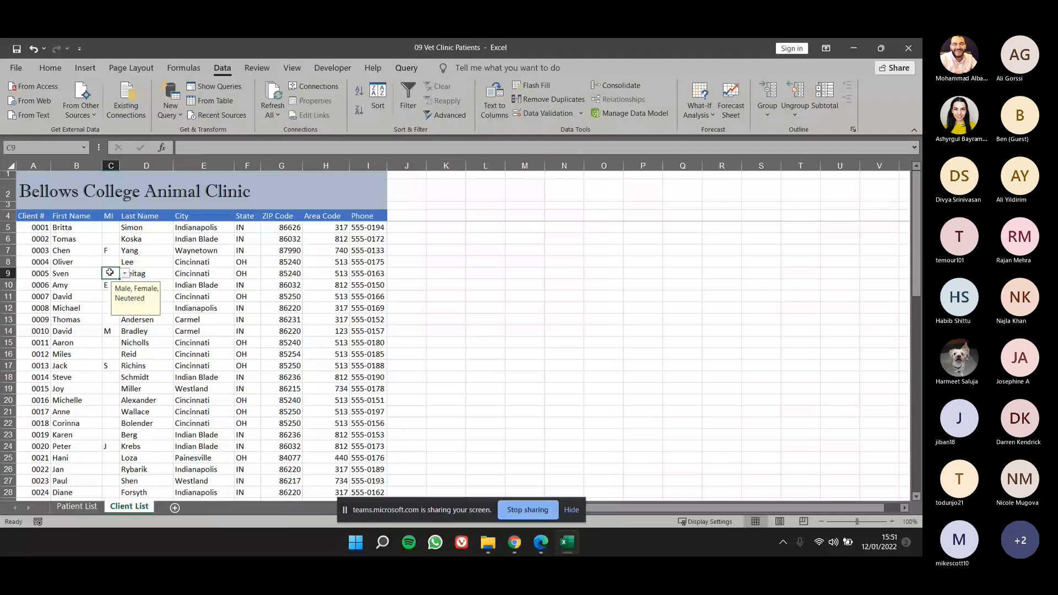
pyautogui.write('F')
pyautogui.click(114, 320)
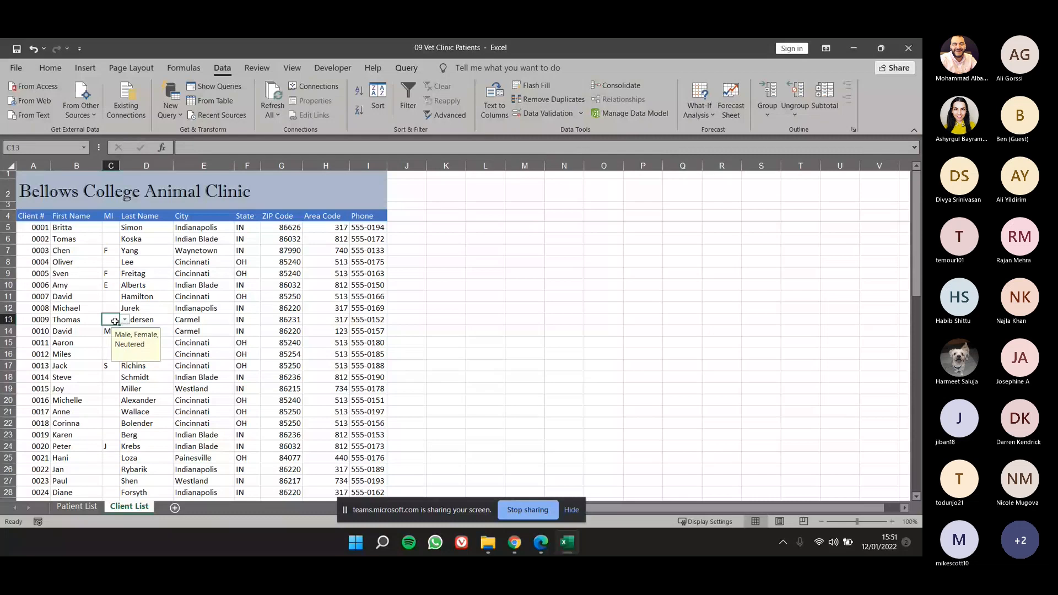
pyautogui.write('F')
# Enter M in C16 and F in C19 of the MI column.
pyautogui.click(115, 297)
pyautogui.scroll(-1, 115, 351)
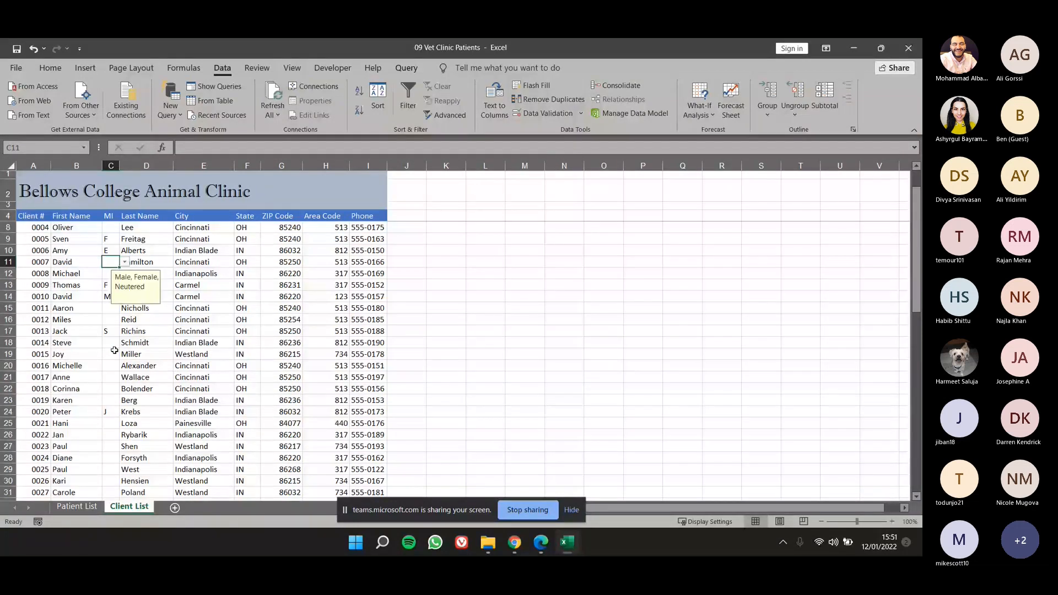
pyautogui.click(114, 352)
pyautogui.write('F')
pyautogui.press('Return')
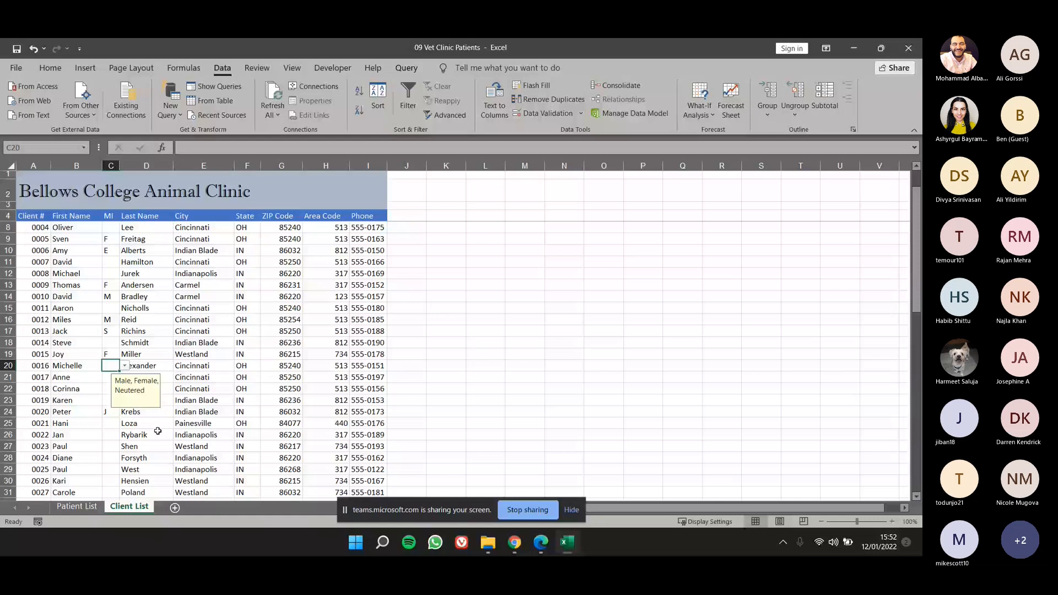
# Start a data validation rule of type List for the whole Owner # column (E) on the Patient List sheet.
pyautogui.hotkey('ctrl', 'pageup')
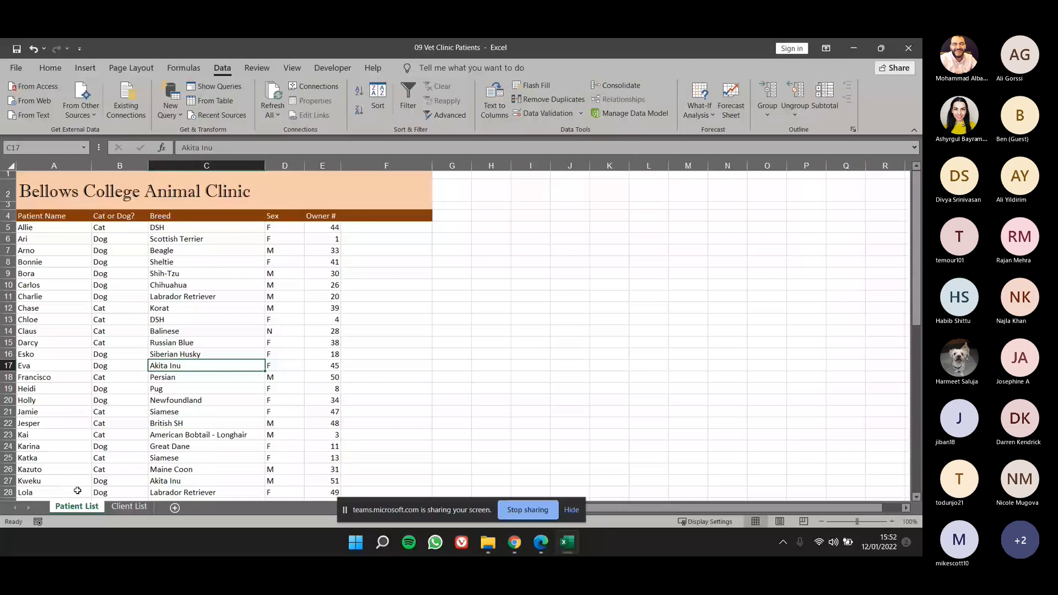
pyautogui.click(323, 165)
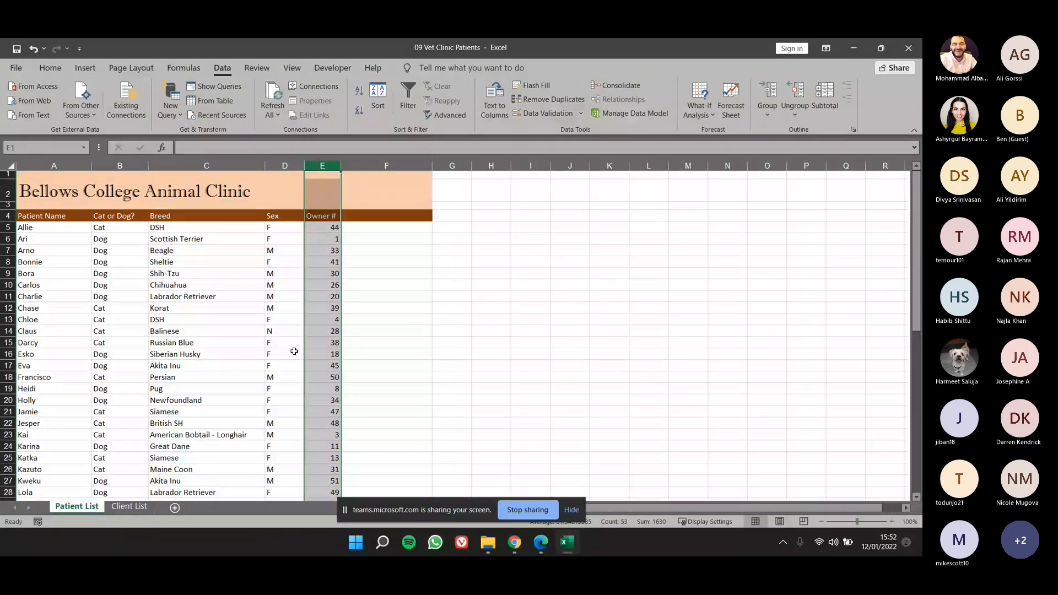
pyautogui.click(540, 115)
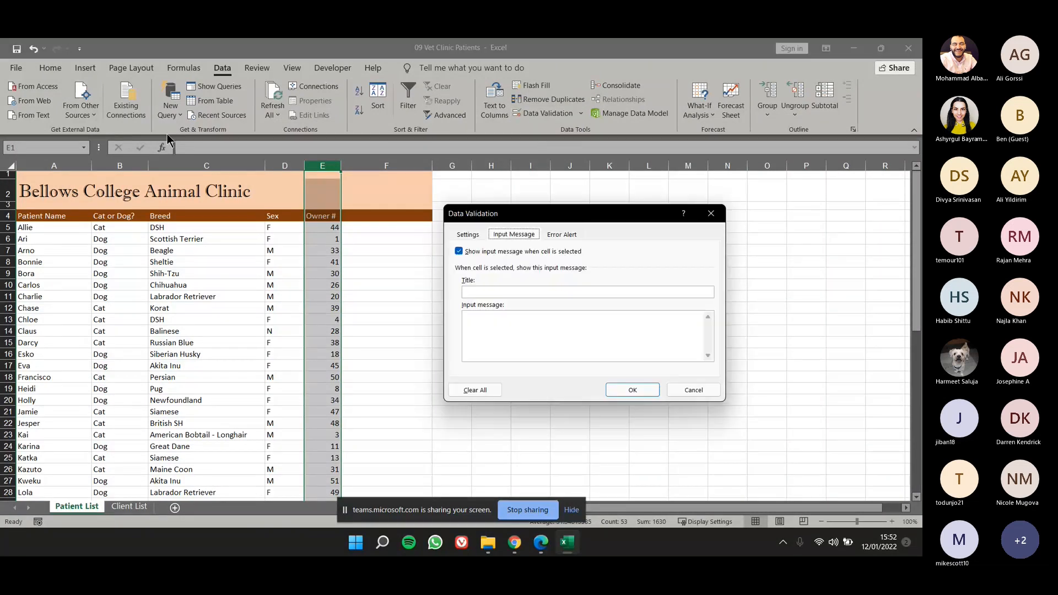
pyautogui.click(468, 235)
pyautogui.click(496, 275)
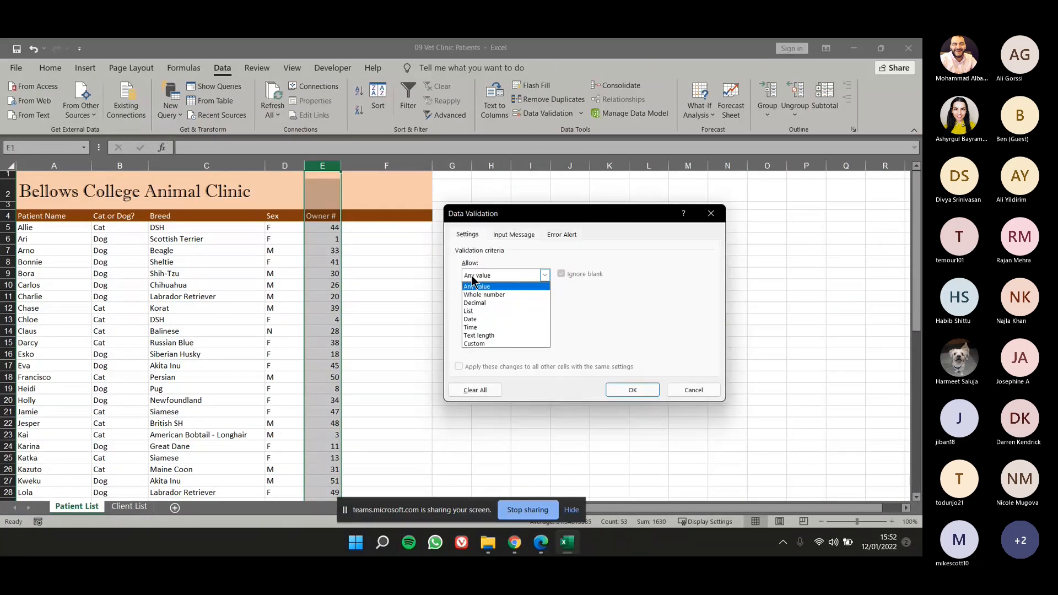
pyautogui.click(476, 310)
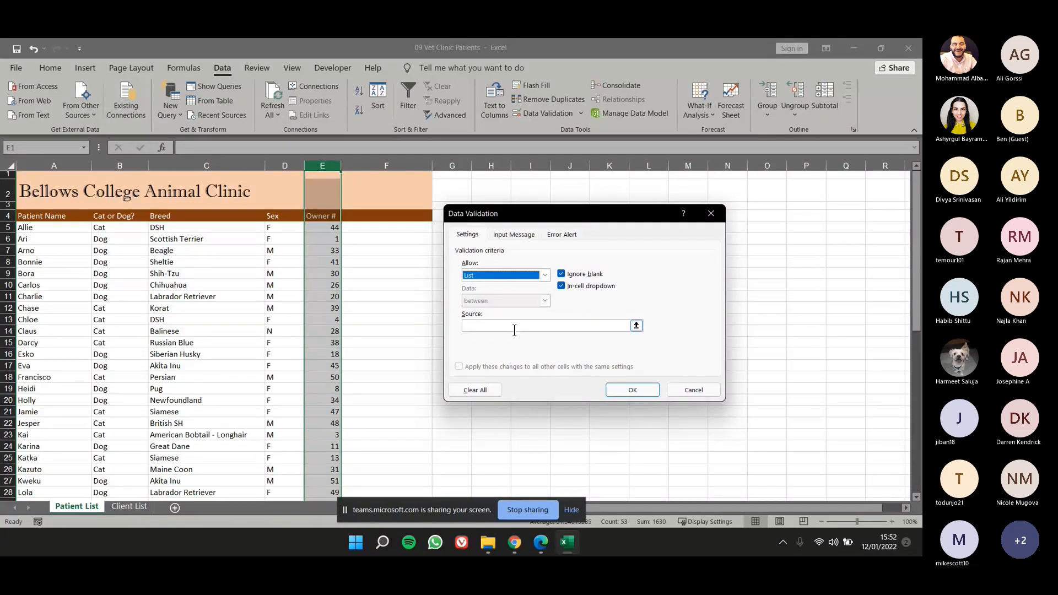
# Set the rule's list source to the whole Client # column (A) of the Client List sheet.
pyautogui.click(626, 326)
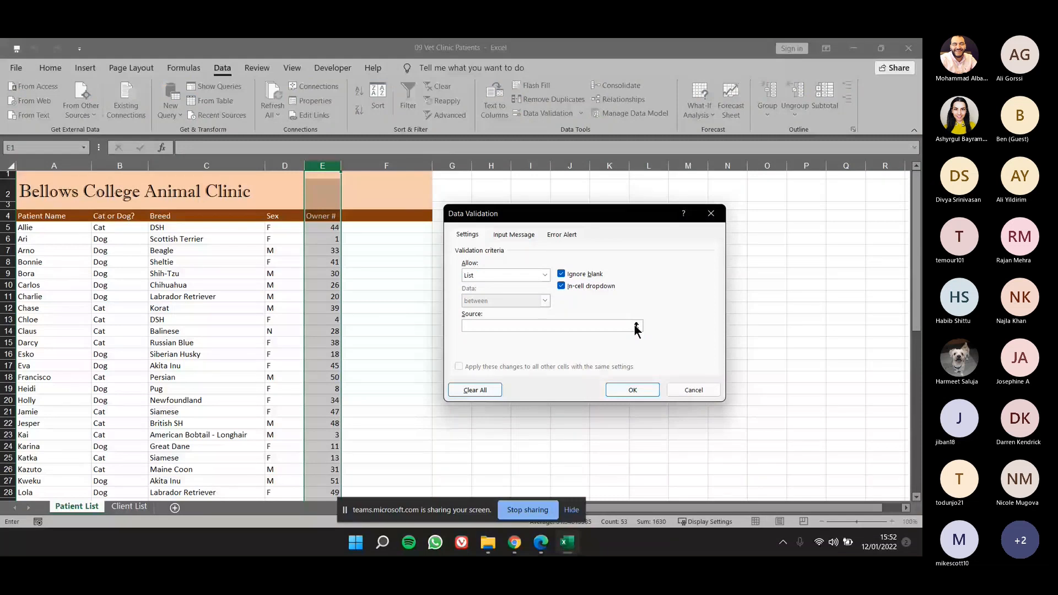
pyautogui.click(637, 326)
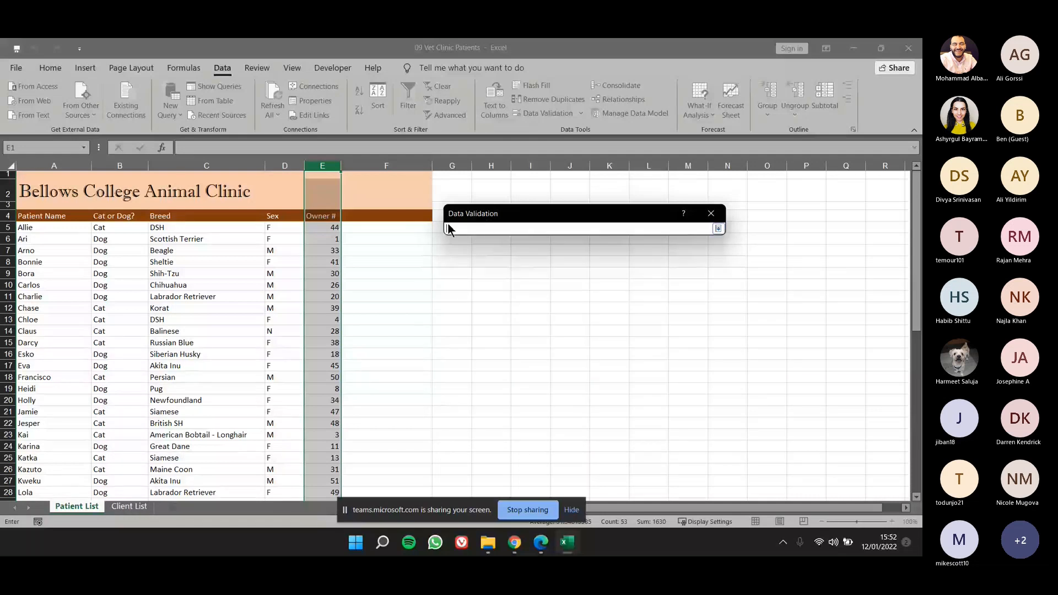
pyautogui.click(125, 508)
pyautogui.click(33, 166)
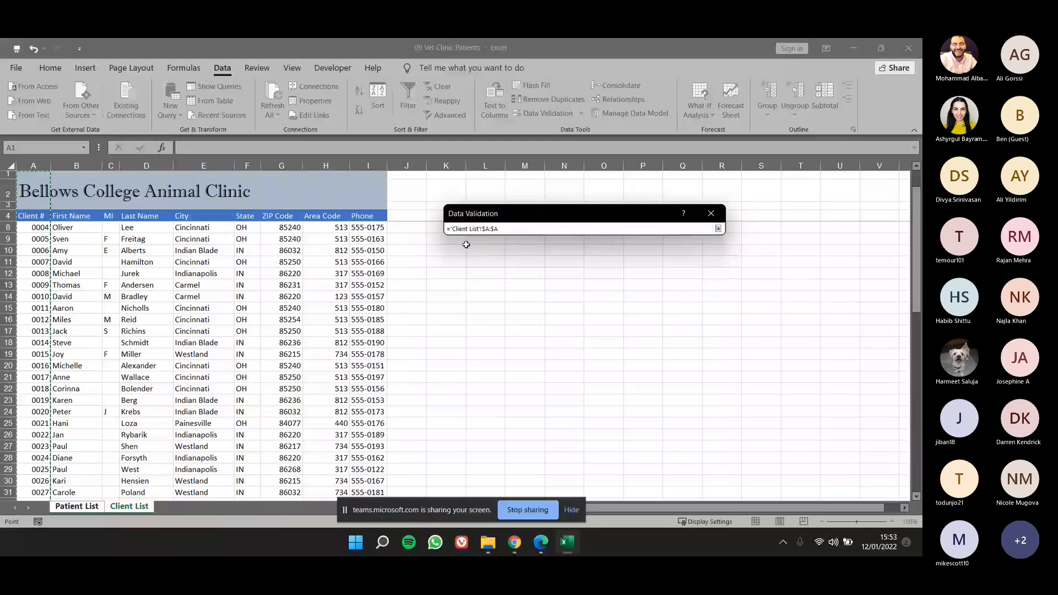
pyautogui.press('Return')
# Give the rule a Warning error alert with the message "Owner must be the number from a pre-exsitin" and apply the validation.
pyautogui.click(561, 234)
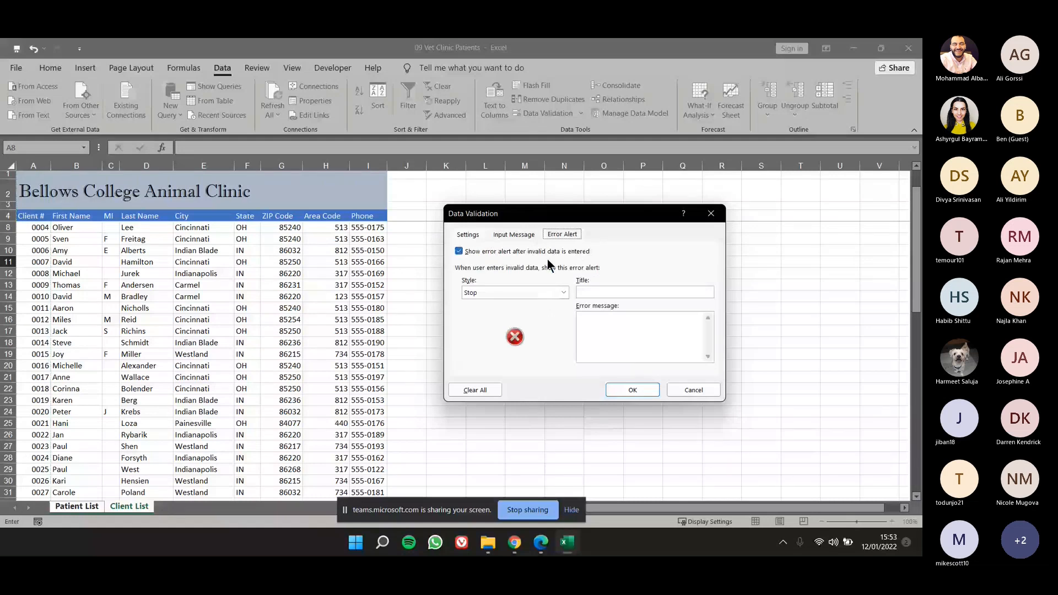
pyautogui.click(563, 293)
pyautogui.click(477, 307)
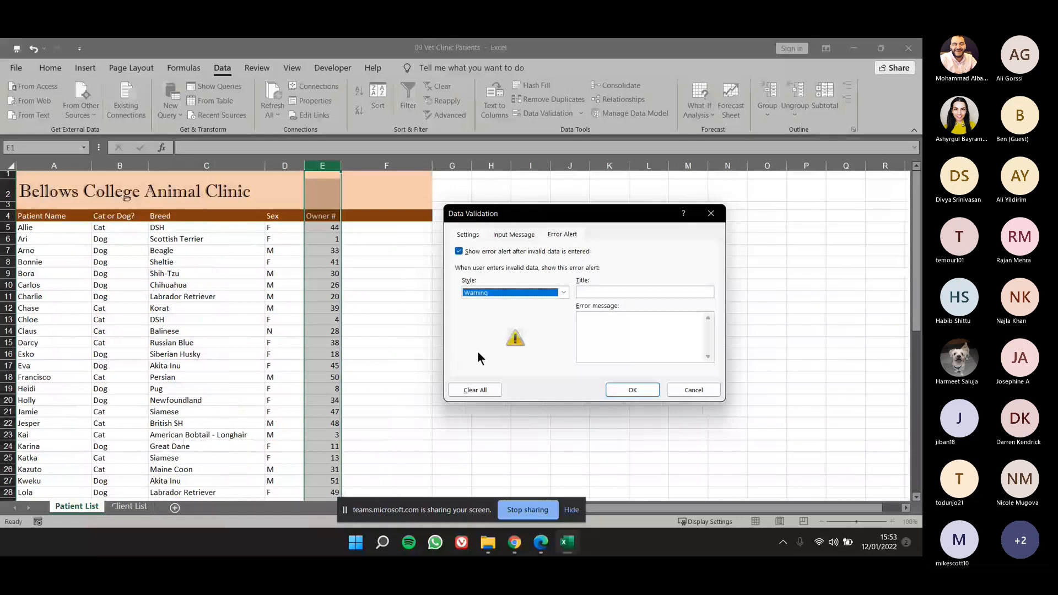
pyautogui.click(607, 323)
pyautogui.write('Owner must be the')
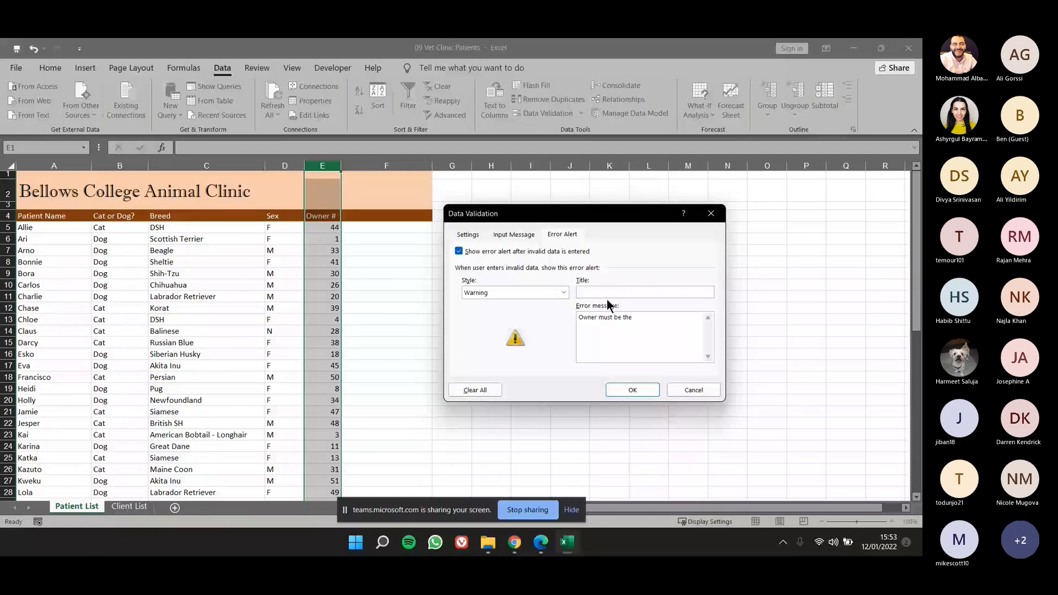
pyautogui.write('number from a pre-exsiting client')
pyautogui.click(633, 389)
pyautogui.click(386, 285)
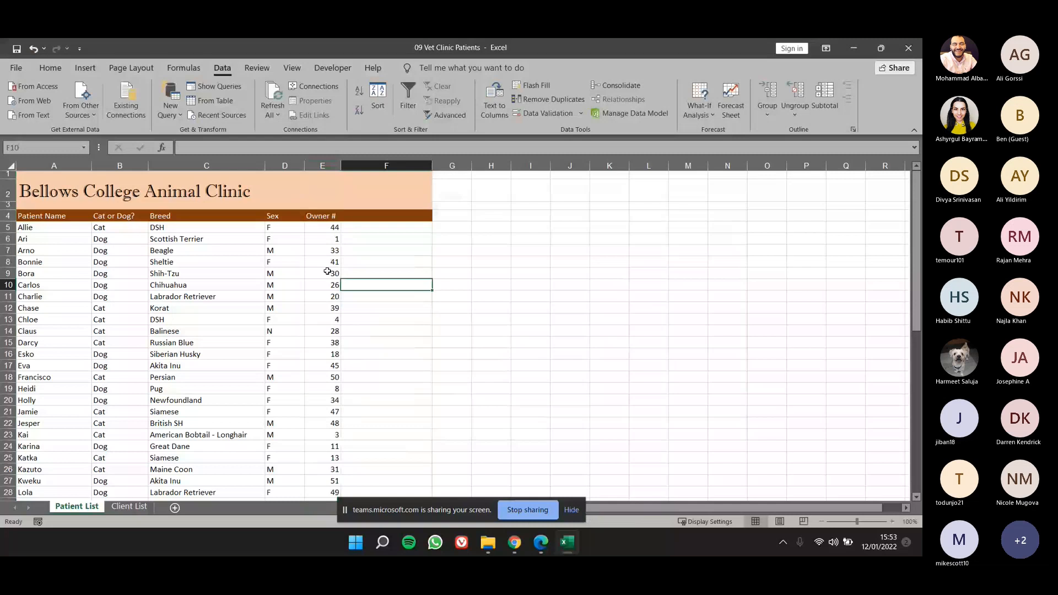
# Examine the choices offered by the Owner # dropdown in E15 and compare them with the Client # column on Client List.
pyautogui.click(330, 321)
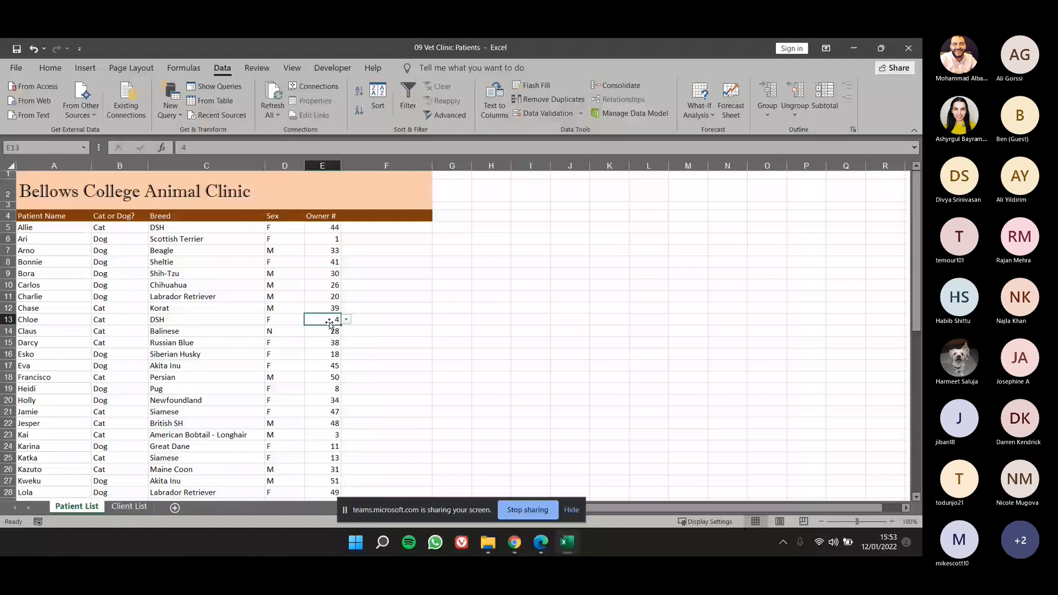
pyautogui.press('Up')
pyautogui.press('Up')
pyautogui.press('Up')
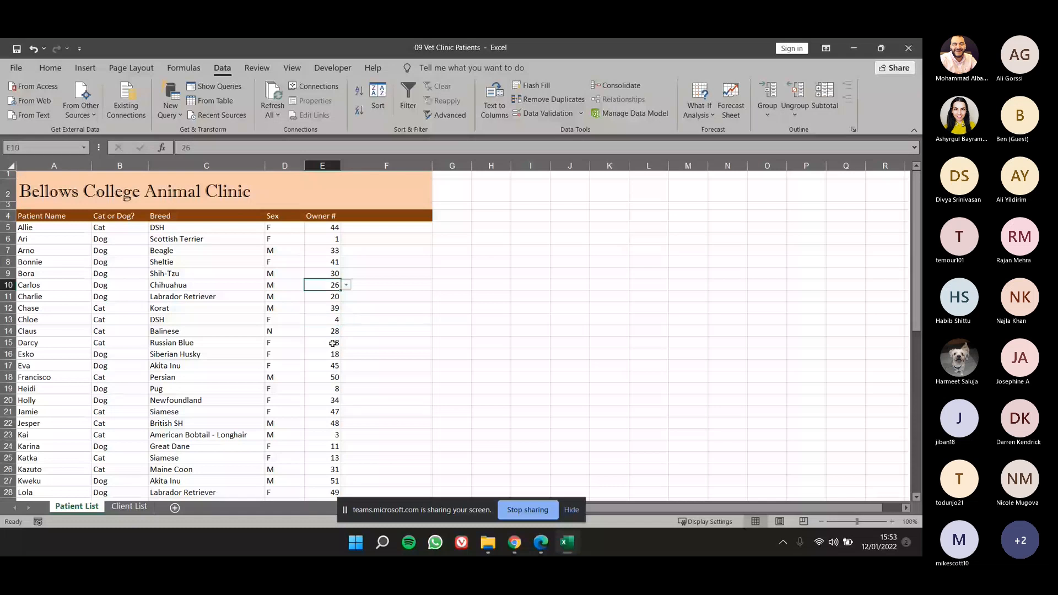
pyautogui.click(333, 342)
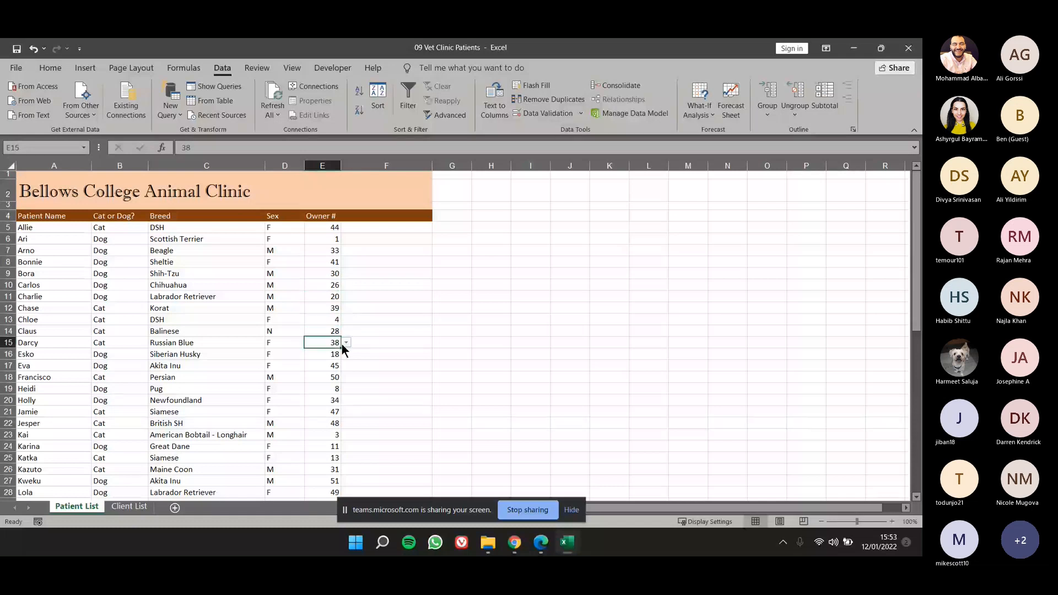
pyautogui.click(346, 343)
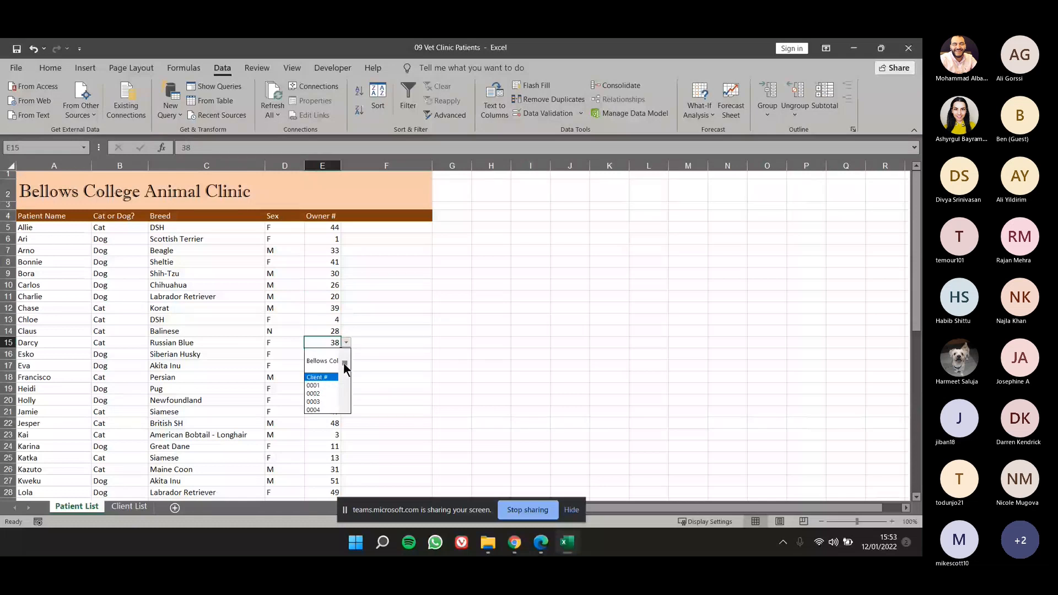
pyautogui.moveTo(344, 364); pyautogui.dragTo(346, 376)
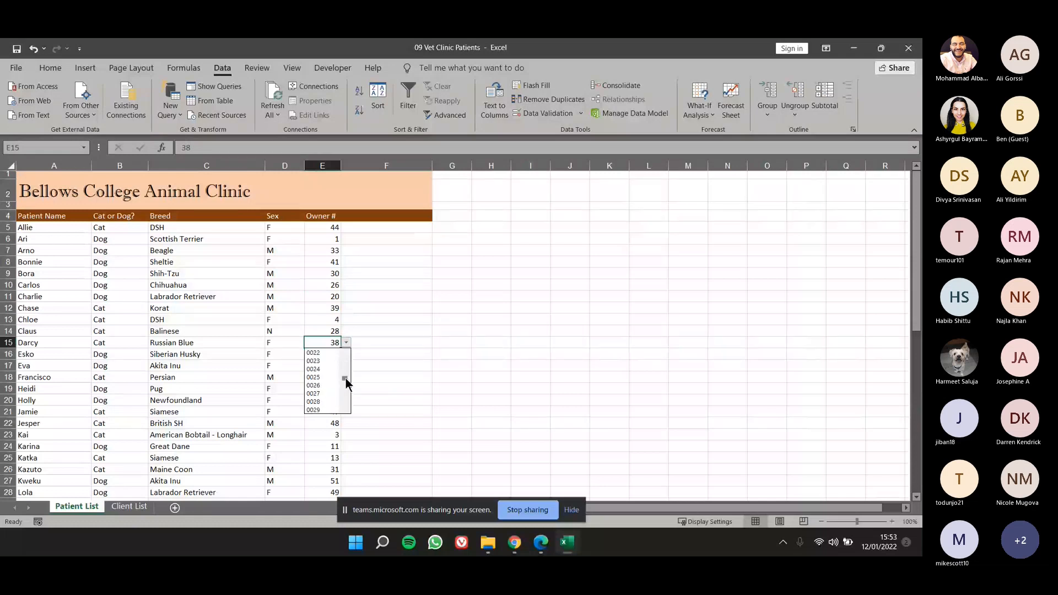
pyautogui.click(131, 507)
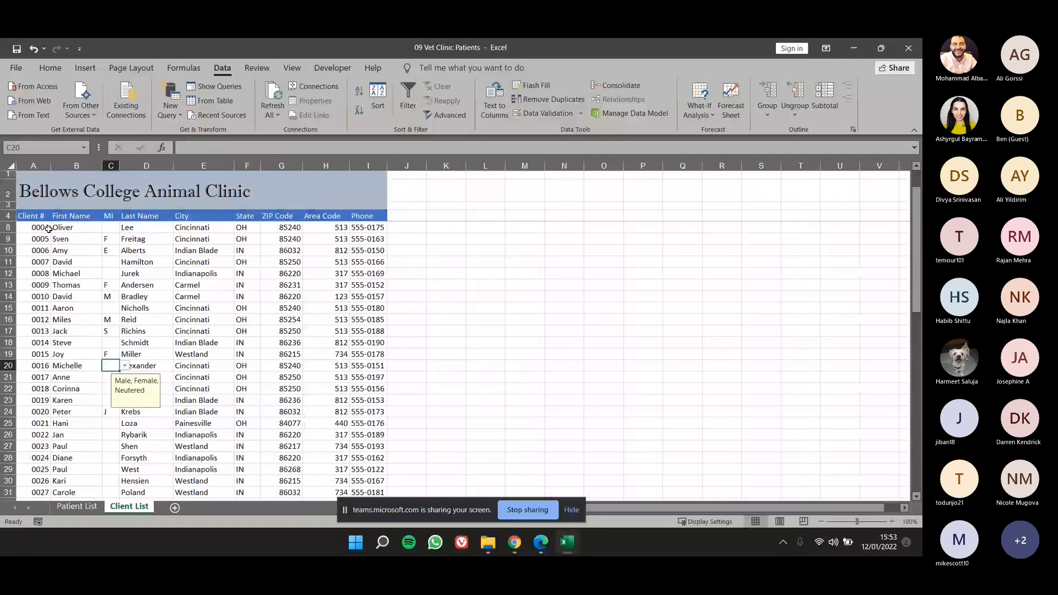
pyautogui.click(76, 506)
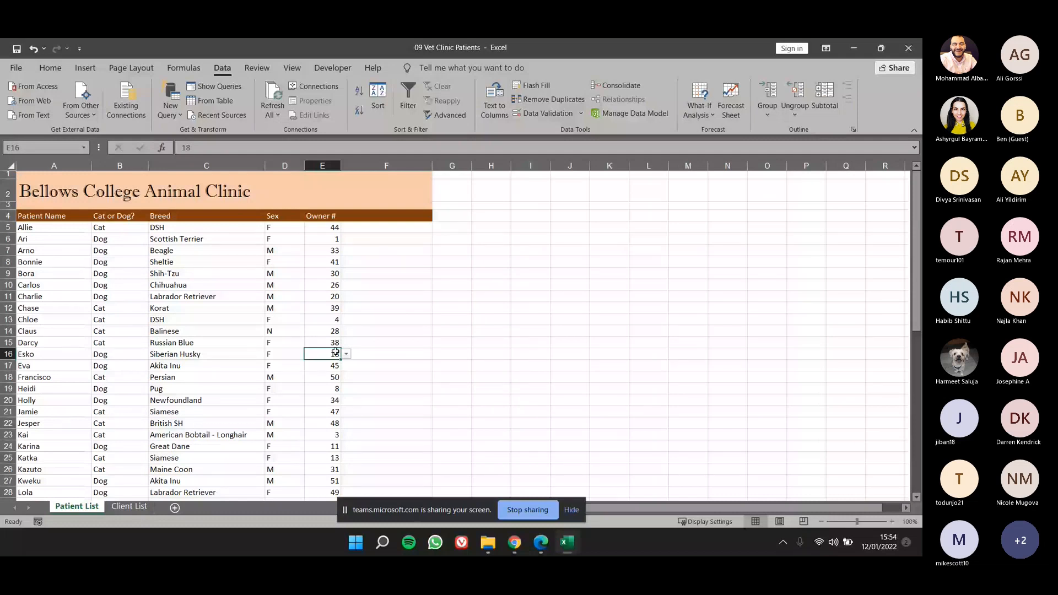
# Choose 0038 from the Owner # dropdown in E11 on the Patient List sheet.
pyautogui.hotkey('ctrl', 'pagedown')
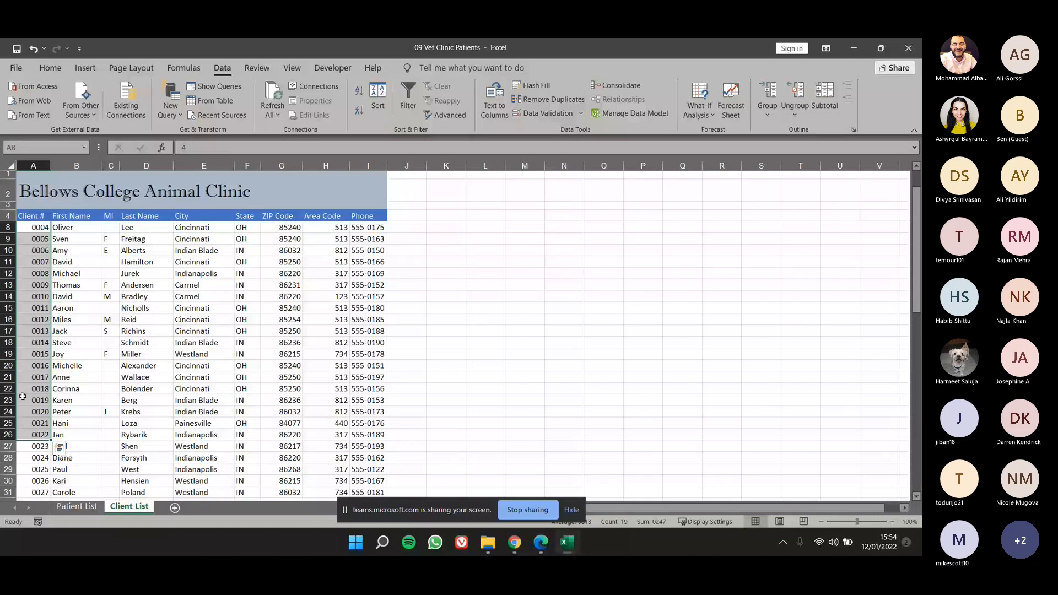
pyautogui.hotkey('ctrl', 'pageup')
pyautogui.click(347, 297)
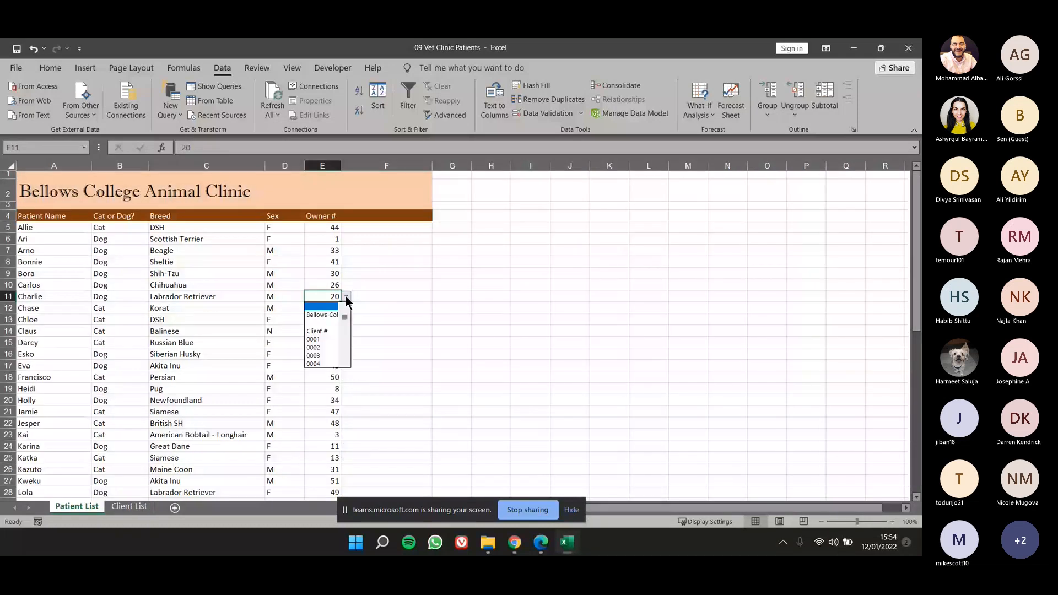
pyautogui.moveTo(345, 317); pyautogui.dragTo(346, 337)
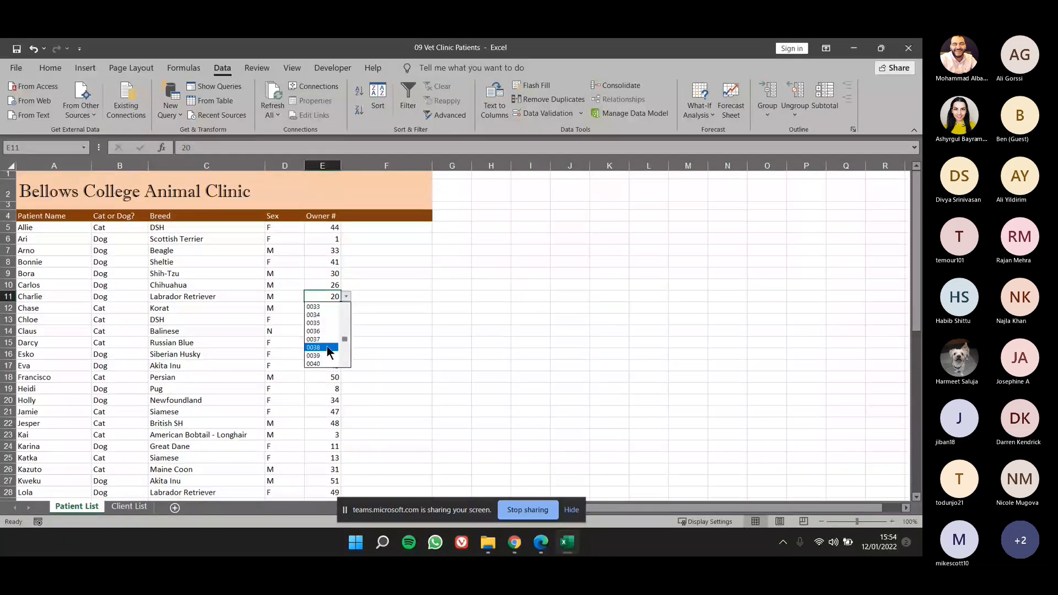
pyautogui.click(330, 348)
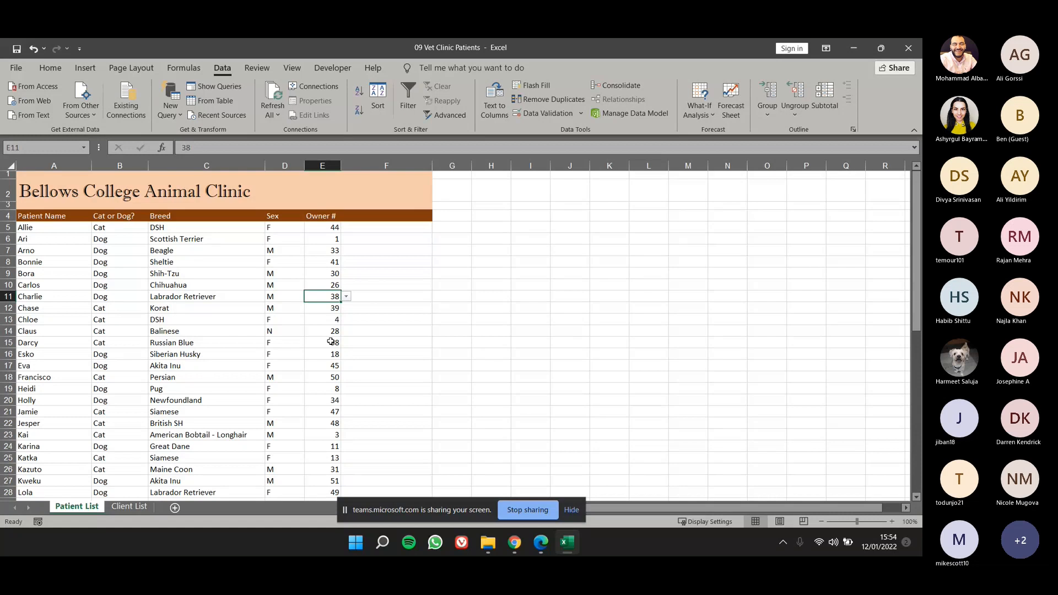
# Try to enter 123455 as the owner number in E11, declining to continue past the validation alert.
pyautogui.write('123455')
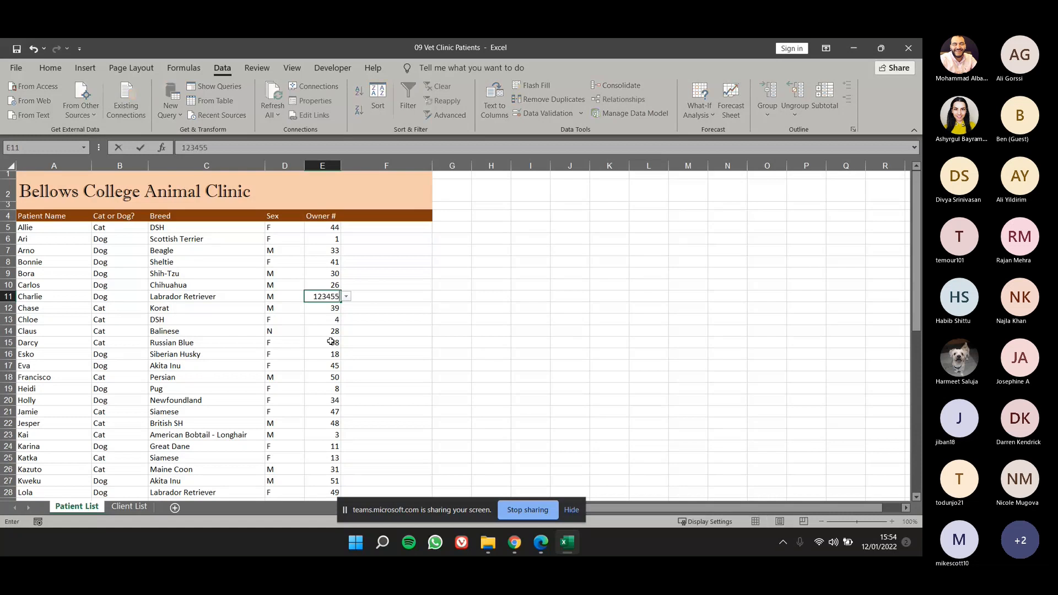
pyautogui.press('Return')
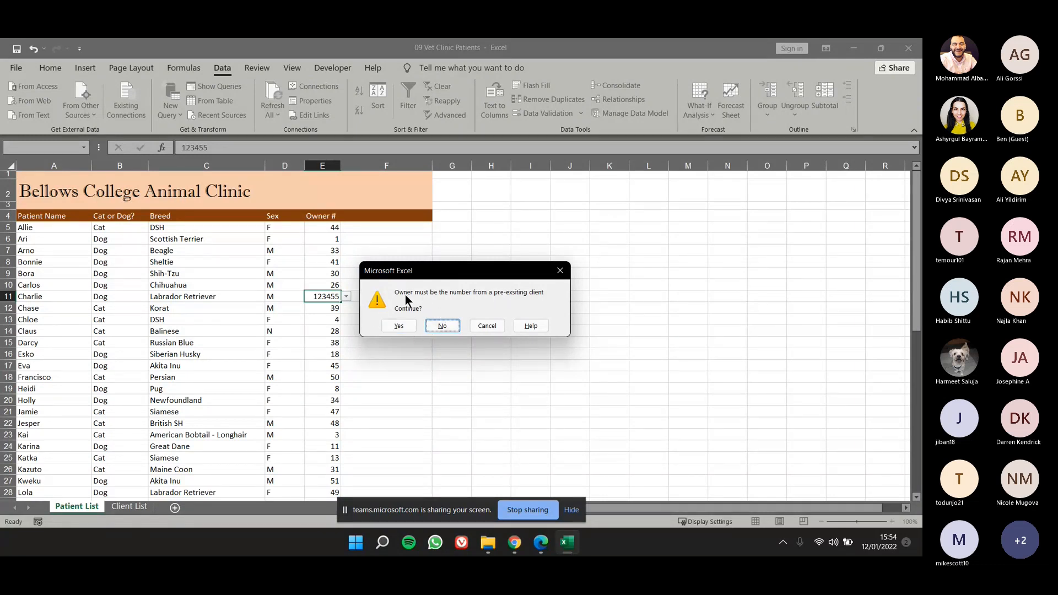
pyautogui.click(441, 326)
pyautogui.press('Escape')
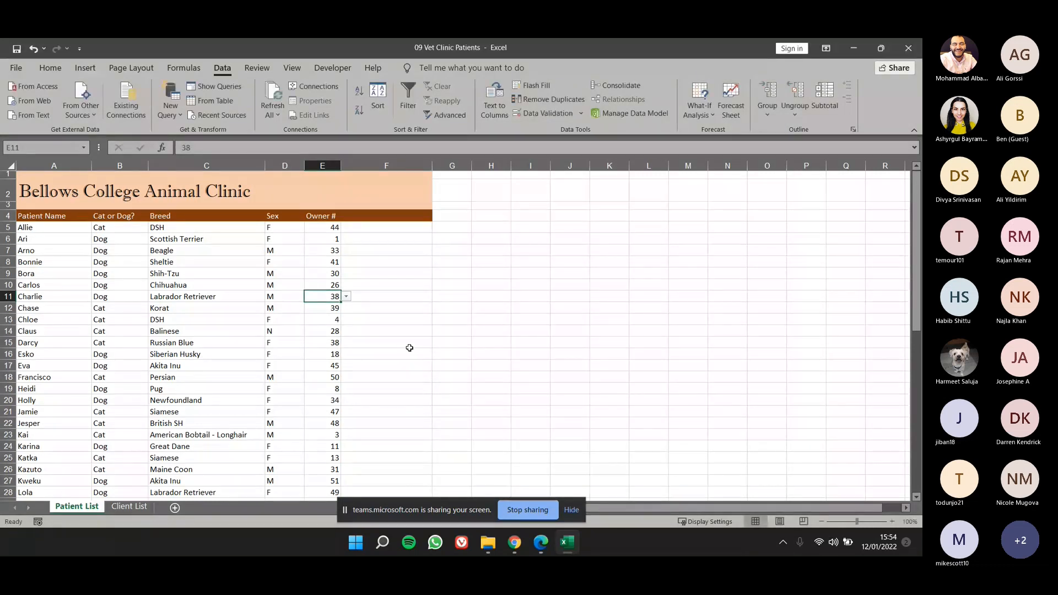
pyautogui.click(409, 346)
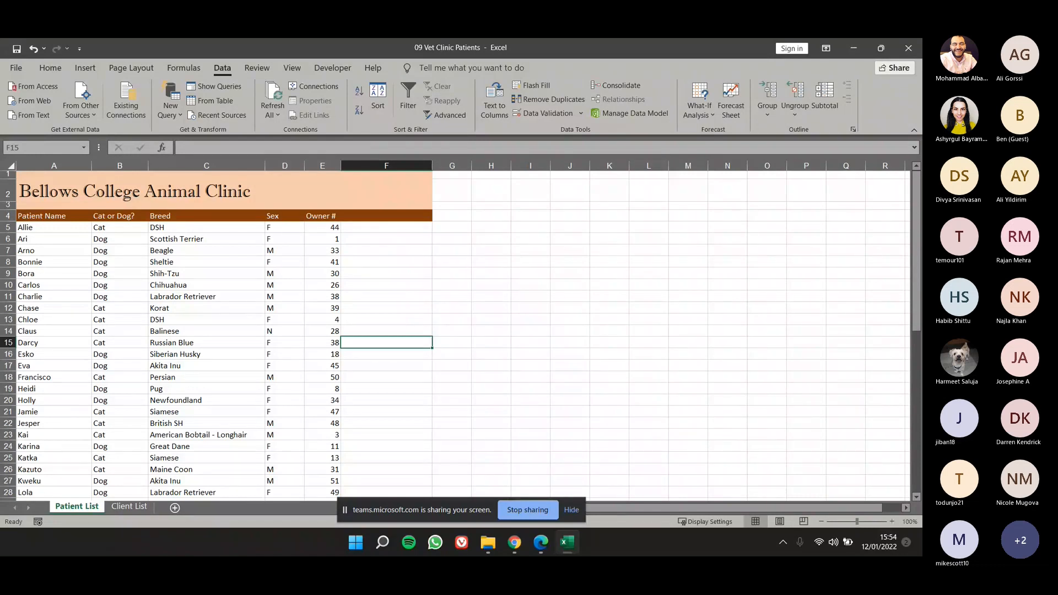
# Copy the last patient record, A56:E56, into row 57 of the Patient List sheet.
pyautogui.click(224, 273)
pyautogui.scroll(-1, 224, 274)
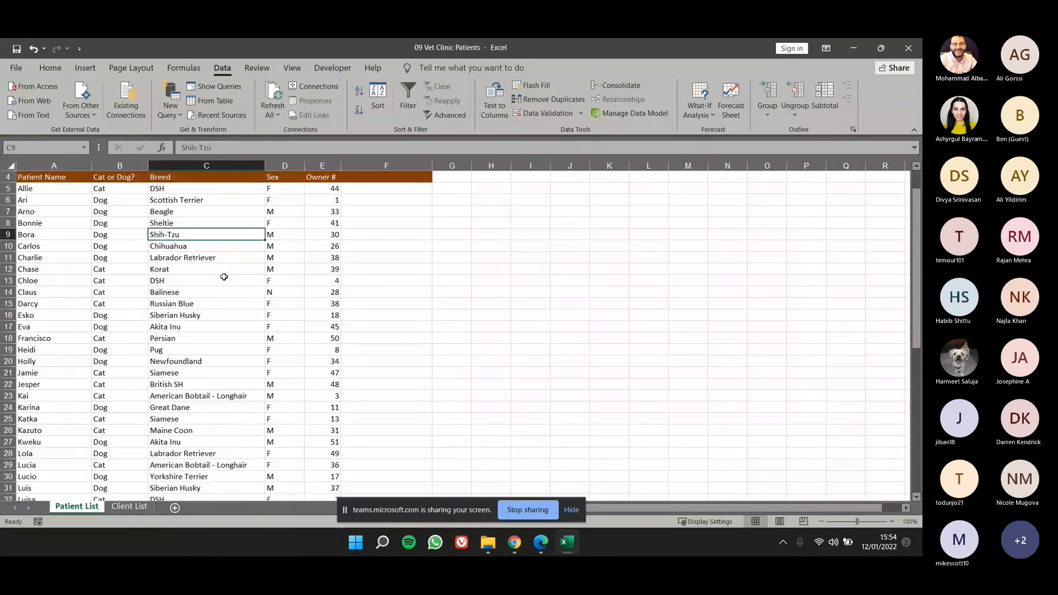
pyautogui.scroll(-6, 218, 284)
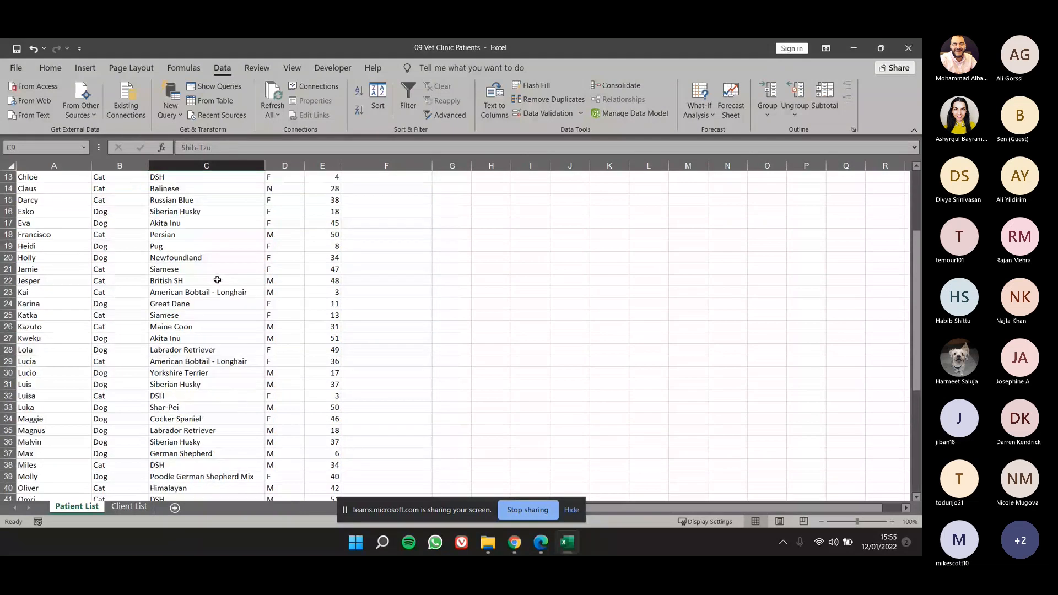
pyautogui.scroll(-3, 212, 291)
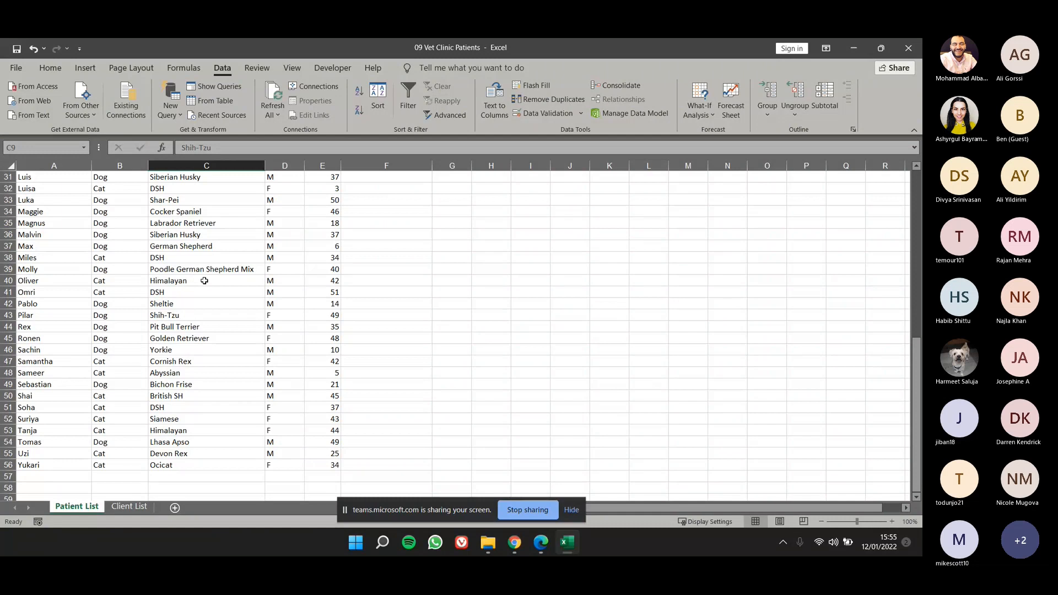
pyautogui.scroll(-2, 183, 337)
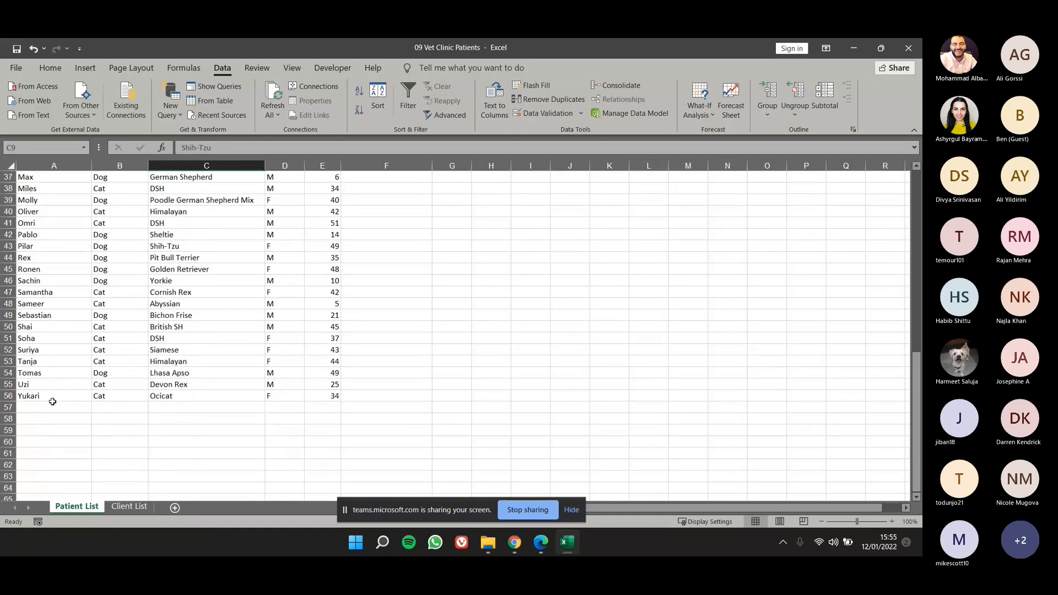
pyautogui.moveTo(51, 397); pyautogui.dragTo(160, 401)
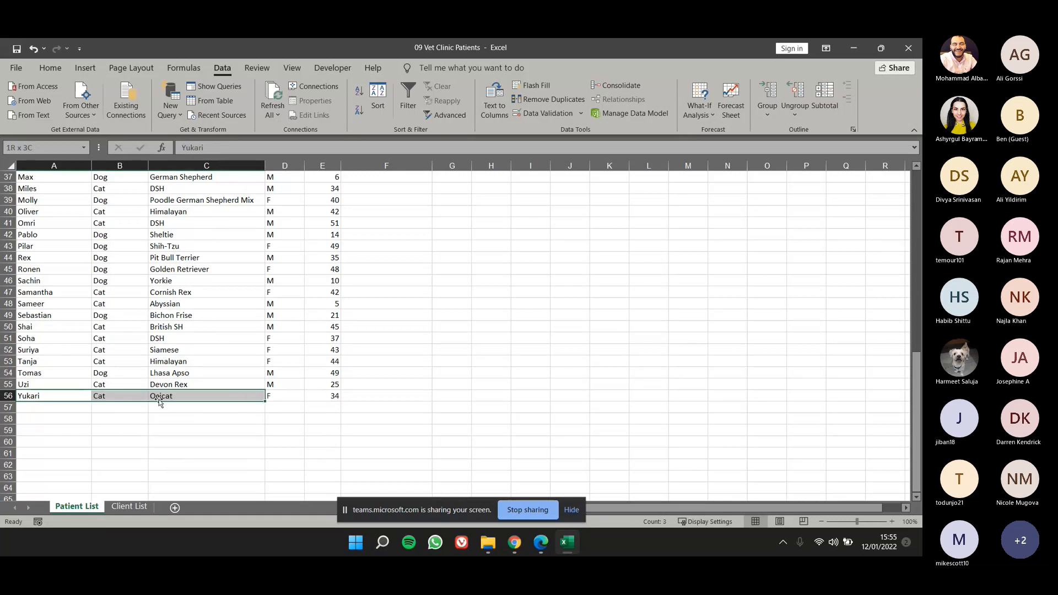
pyautogui.click(130, 420)
pyautogui.click(84, 396)
pyautogui.moveTo(87, 396); pyautogui.dragTo(316, 403)
pyautogui.hotkey('ctrl', 'c')
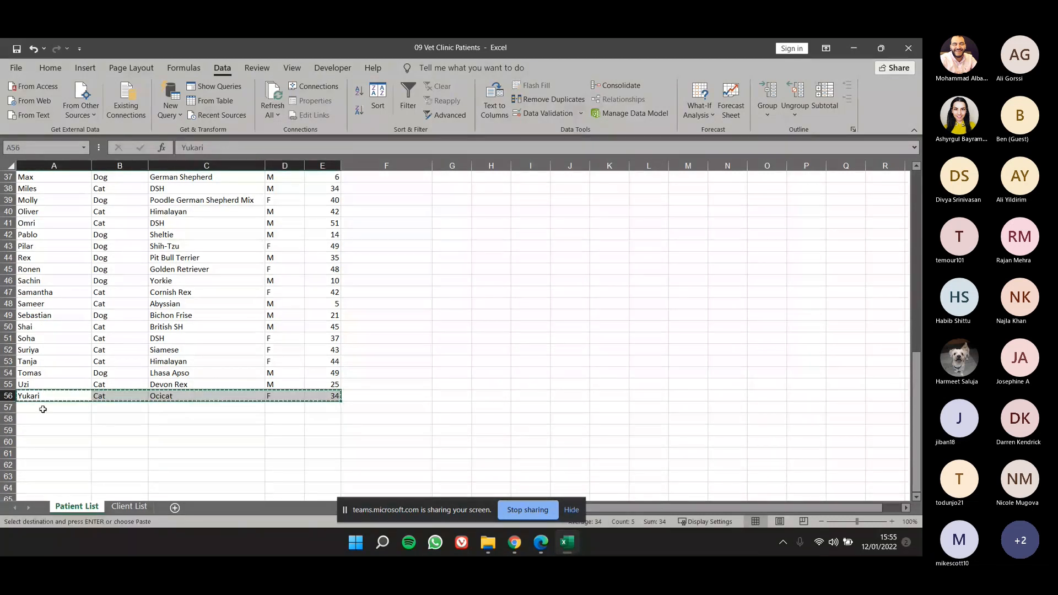
pyautogui.click(43, 408)
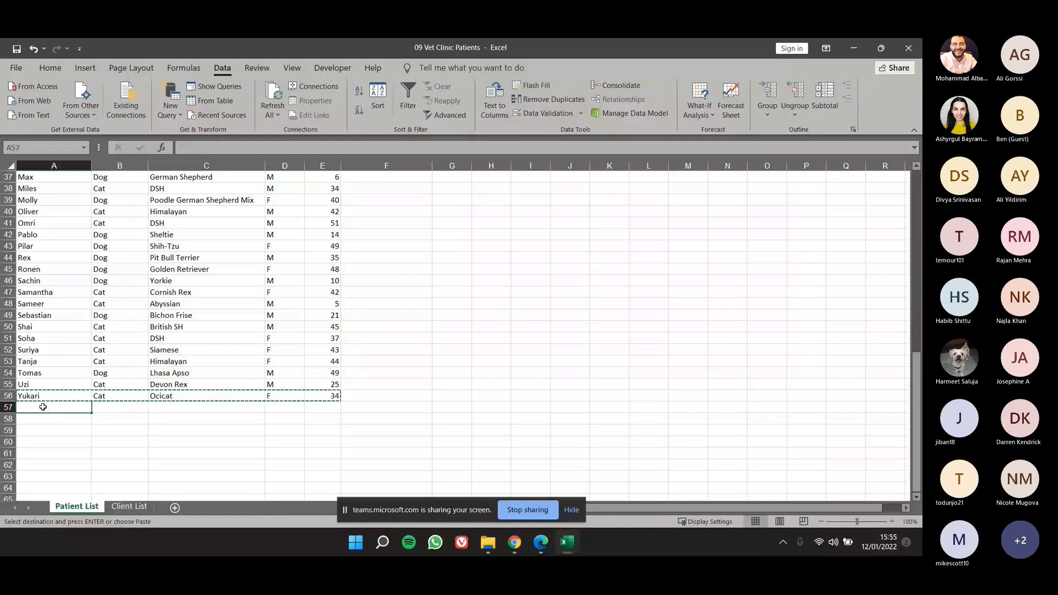
pyautogui.hotkey('ctrl', 'v')
pyautogui.click(78, 429)
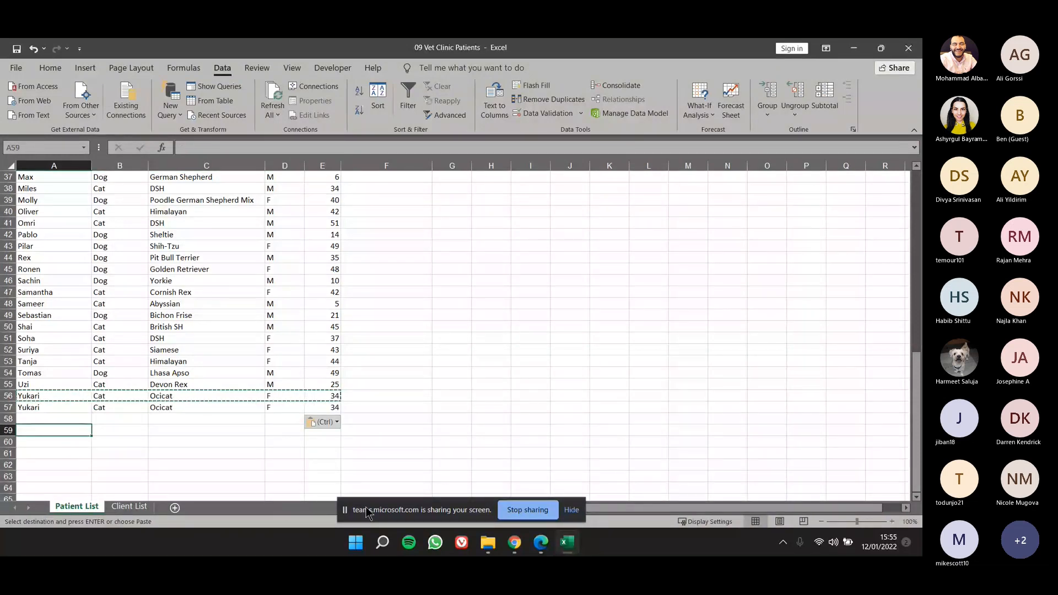
# Copy the last client record, A56:I56, into row 57 of the Client List sheet.
pyautogui.click(124, 511)
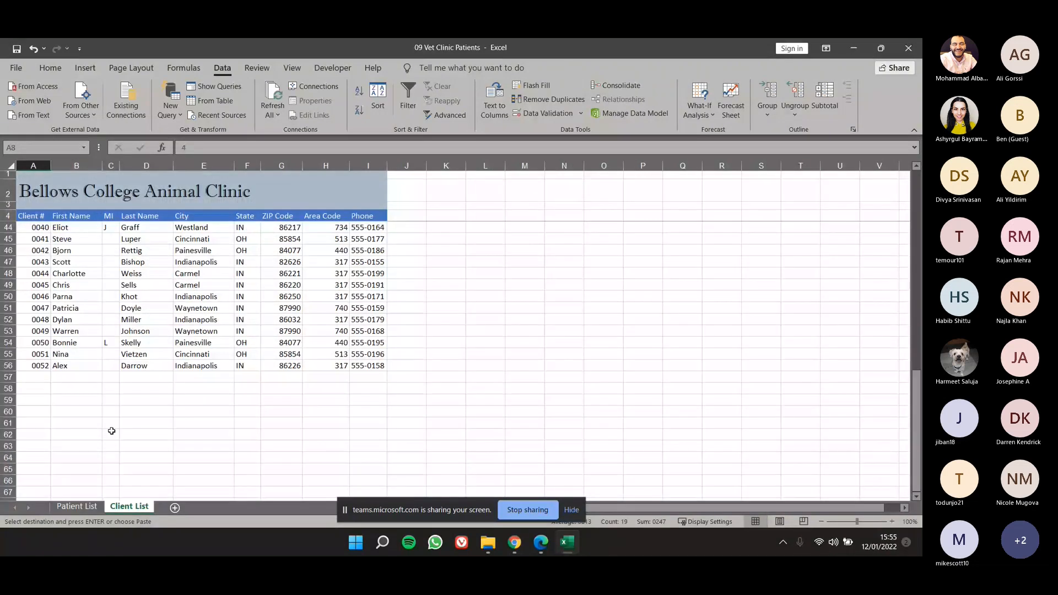
pyautogui.moveTo(33, 365); pyautogui.dragTo(372, 369)
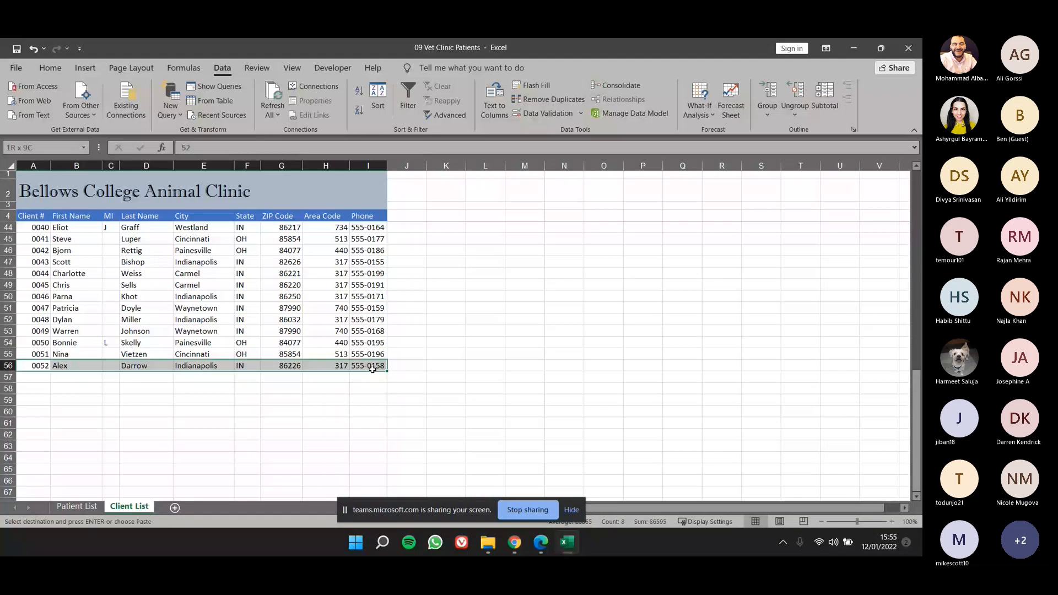
pyautogui.click(36, 377)
pyautogui.hotkey('ctrl', 'v')
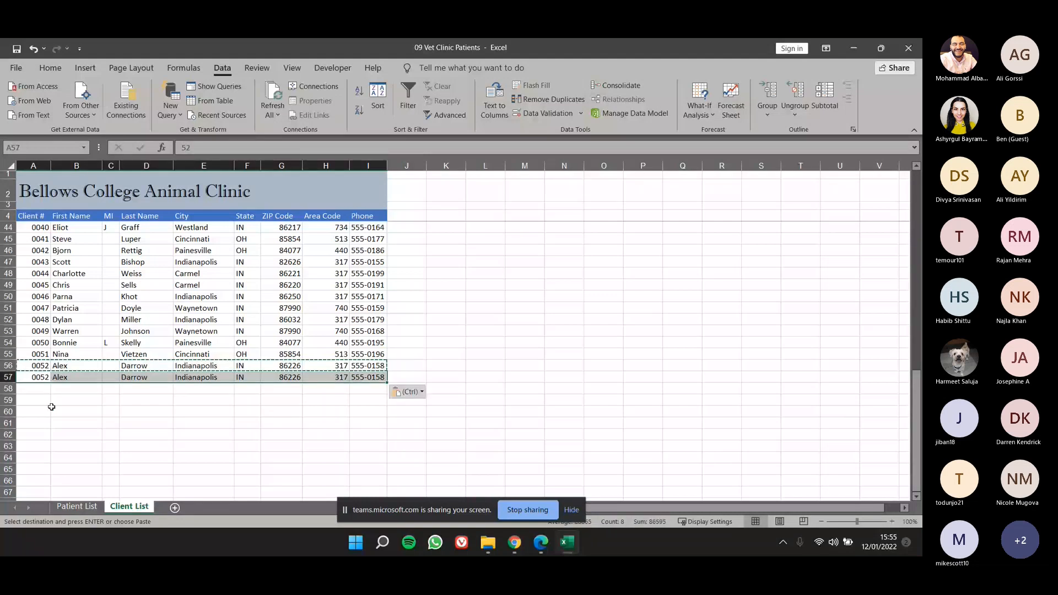
pyautogui.click(67, 423)
pyautogui.press('Escape')
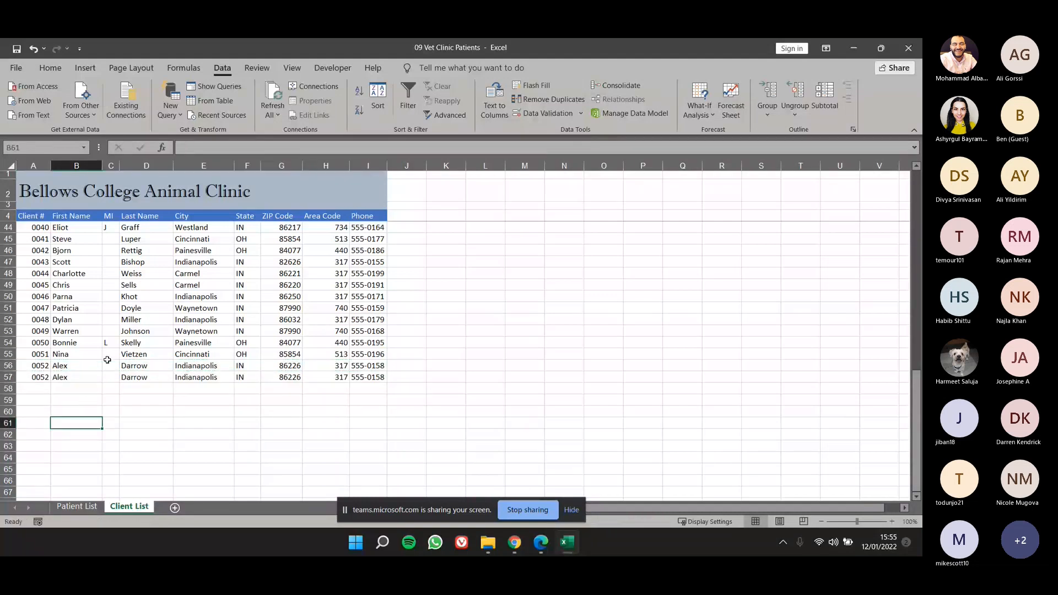
pyautogui.scroll(-1, 84, 362)
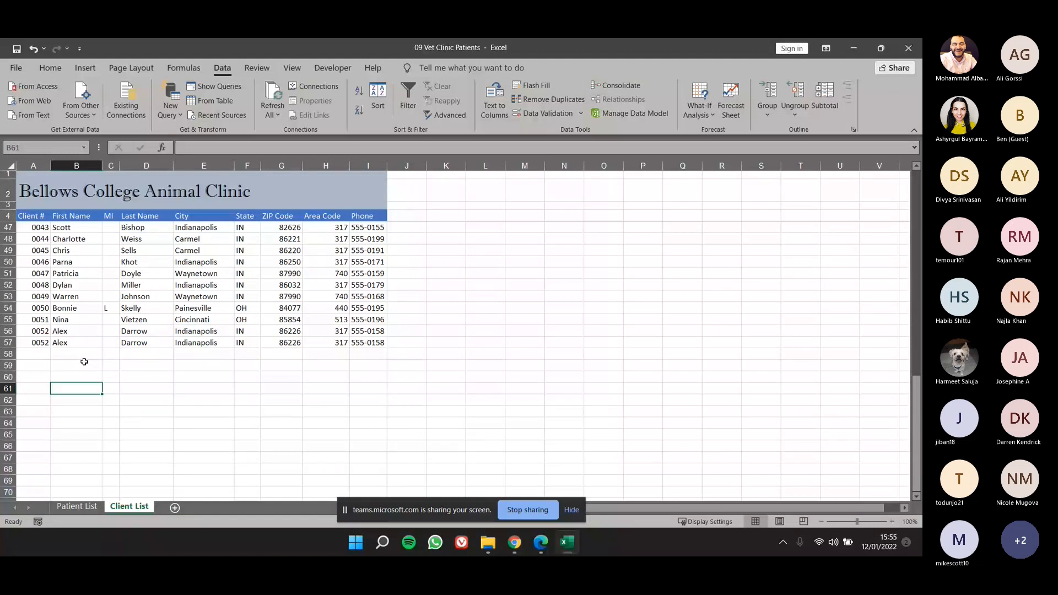
# Set the copied client's number in A57 to 0053 and compare the remaining fields of rows 56 and 57.
pyautogui.click(45, 333)
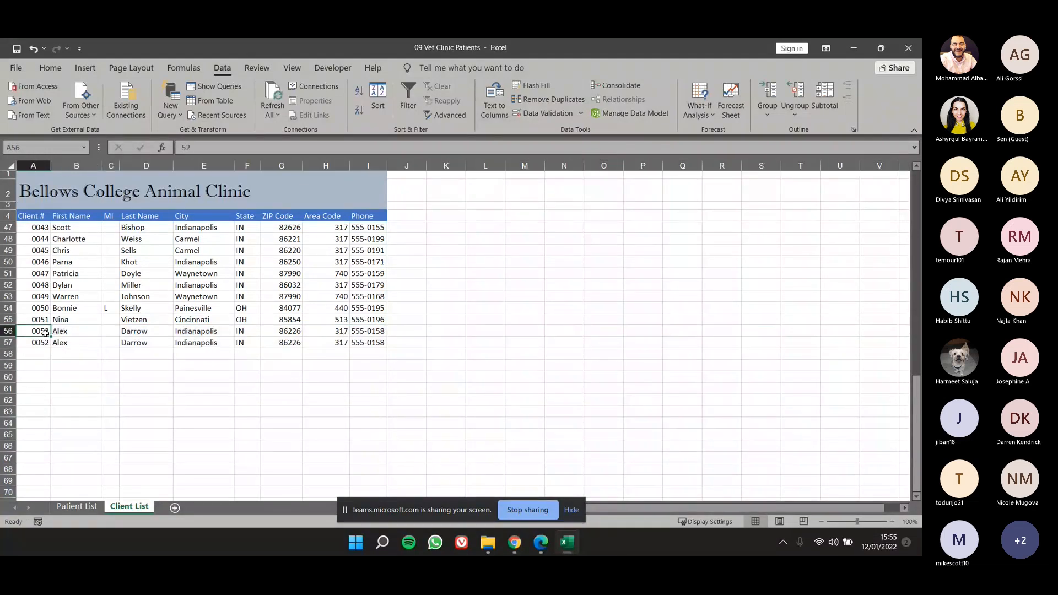
pyautogui.press('Down')
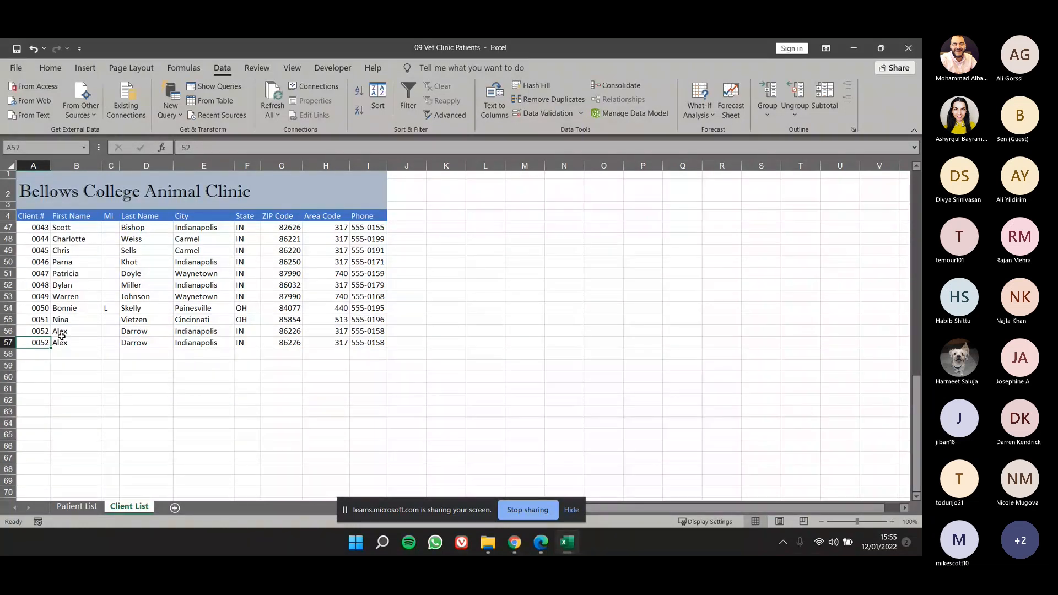
pyautogui.write('00')
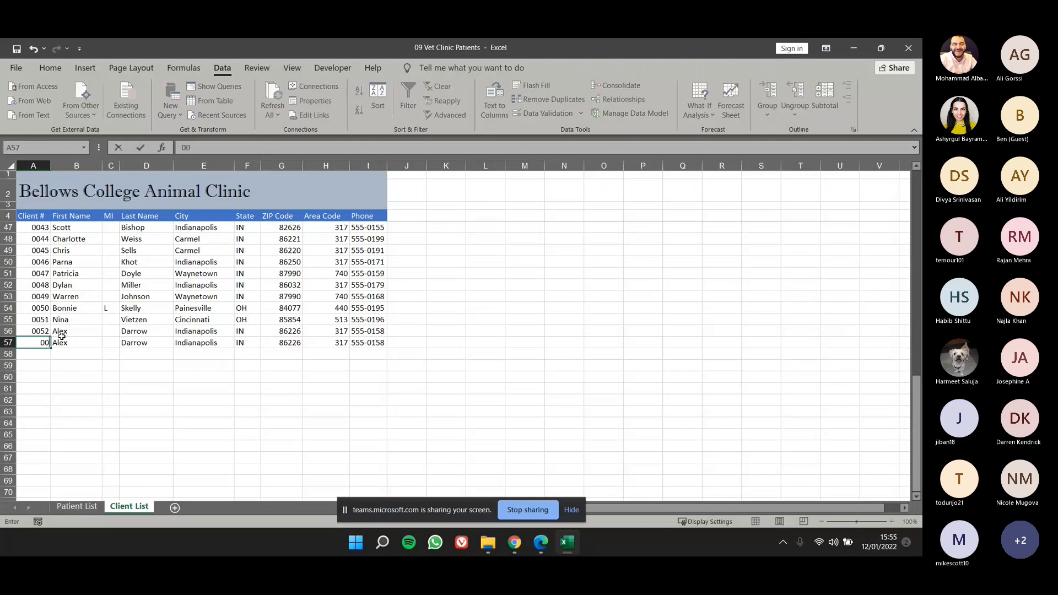
pyautogui.write('53')
pyautogui.click(48, 357)
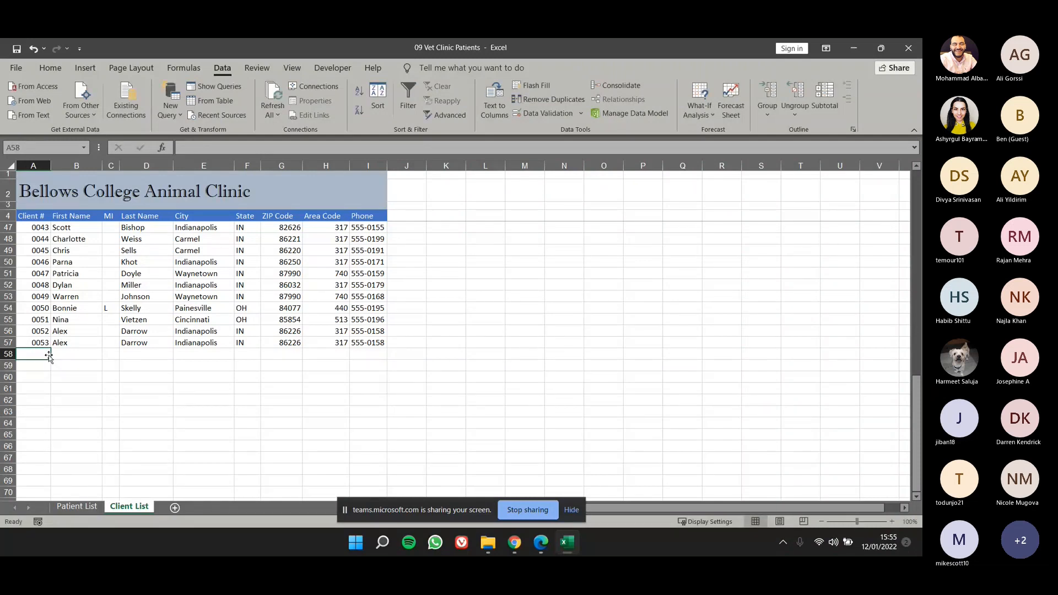
pyautogui.click(61, 332)
pyautogui.moveTo(60, 332); pyautogui.dragTo(368, 344)
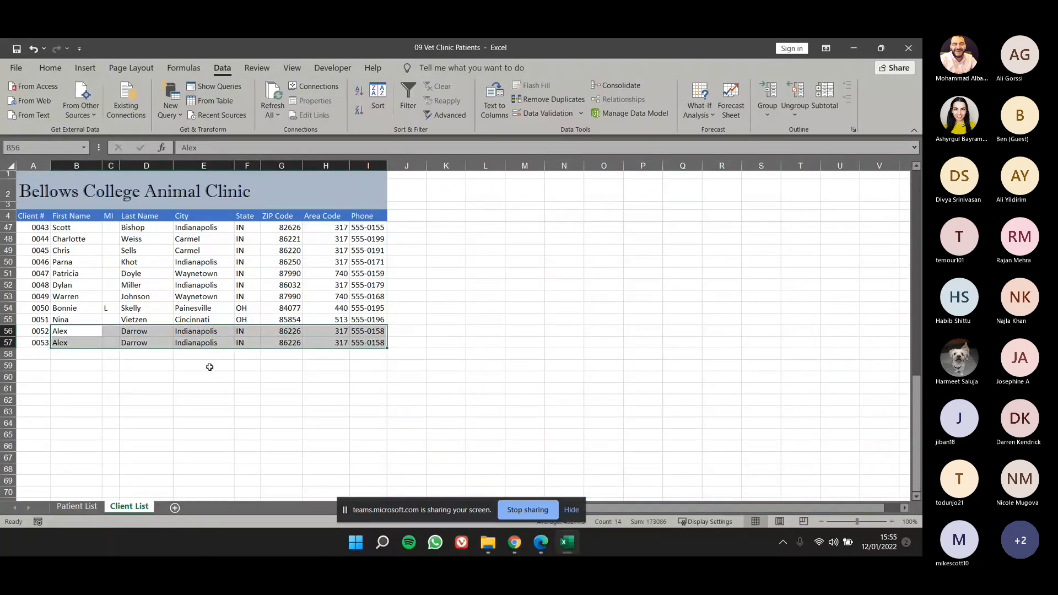
pyautogui.click(241, 387)
pyautogui.scroll(14, 241, 387)
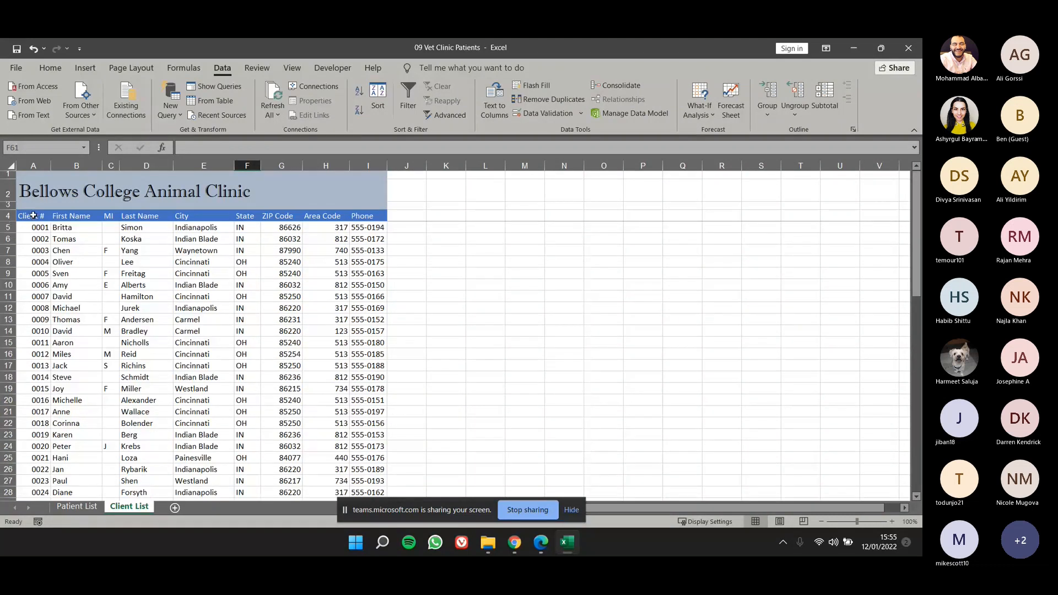
pyautogui.click(33, 216)
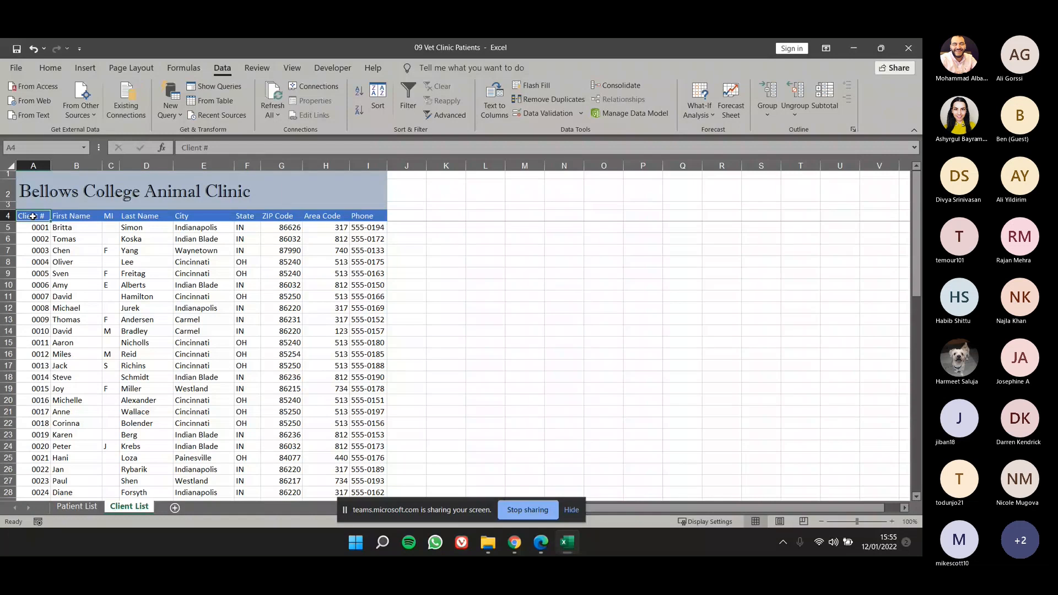
pyautogui.moveTo(33, 217); pyautogui.dragTo(360, 481)
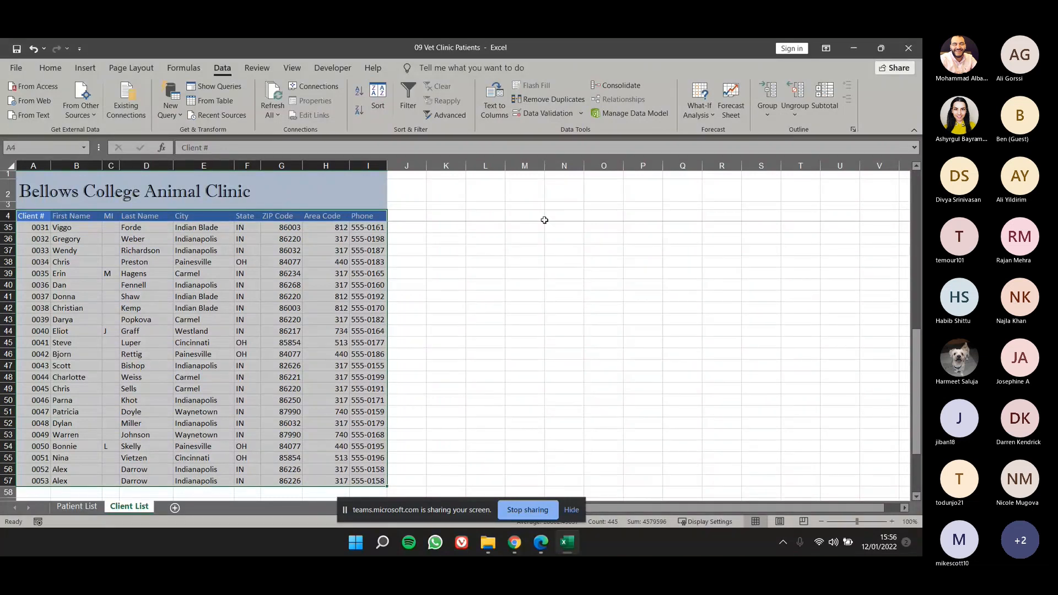
pyautogui.click(560, 100)
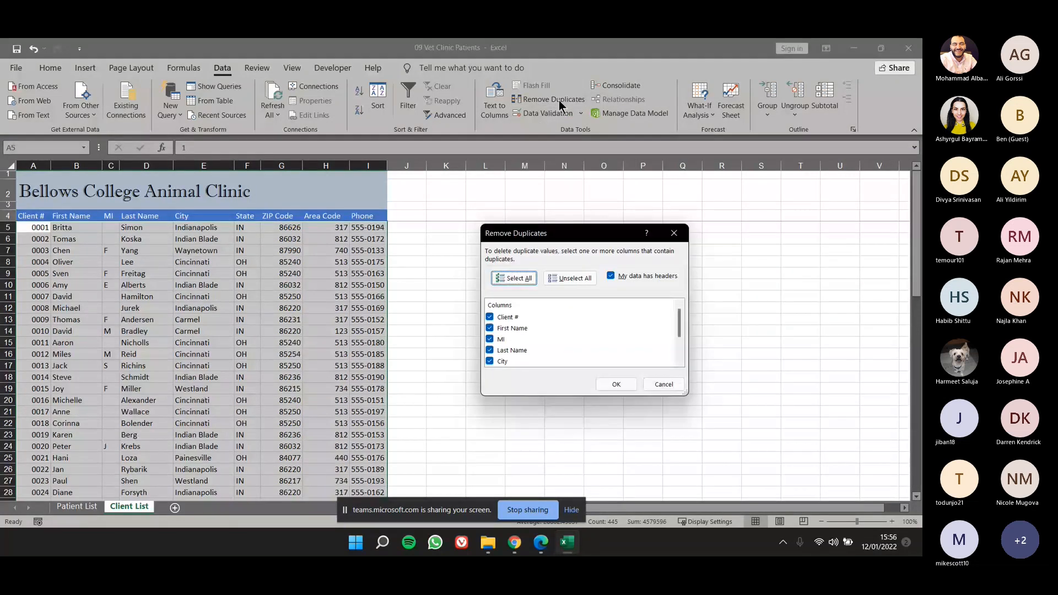
pyautogui.moveTo(497, 235); pyautogui.dragTo(428, 226)
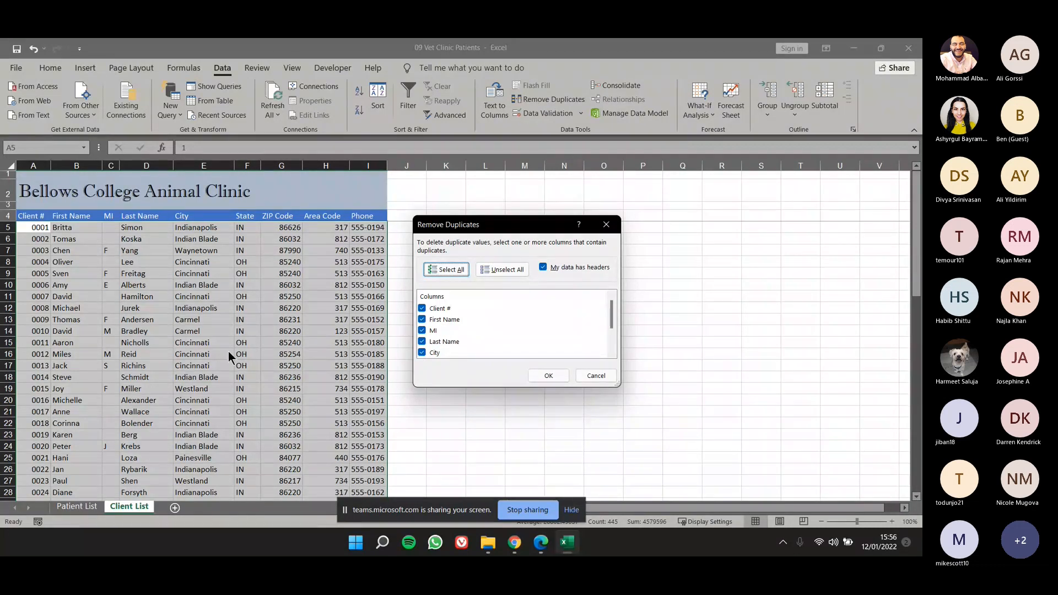
pyautogui.press('Escape')
pyautogui.scroll(-1, 278, 368)
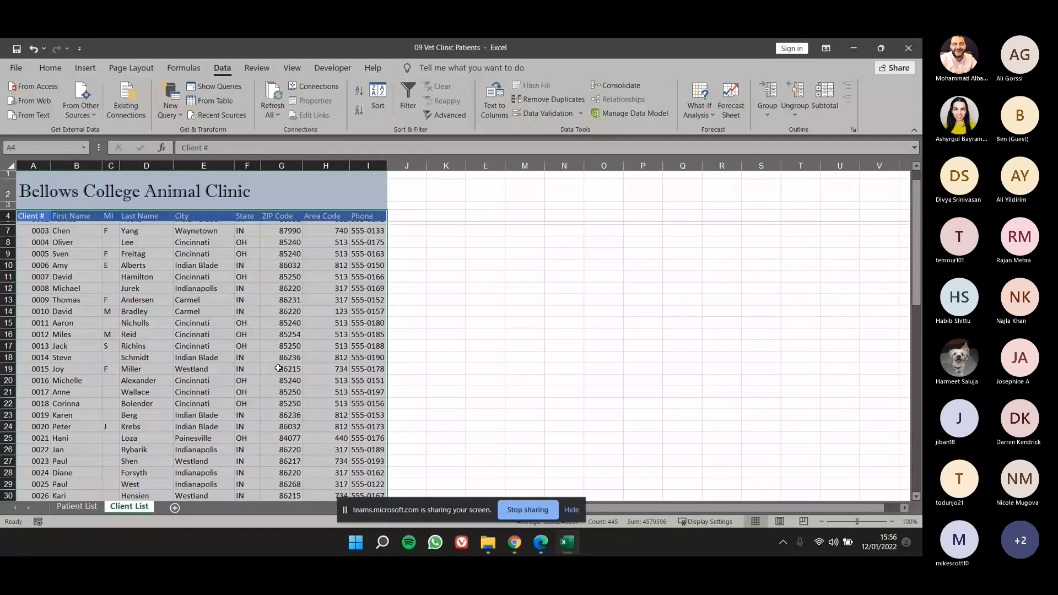
pyautogui.scroll(-12, 278, 368)
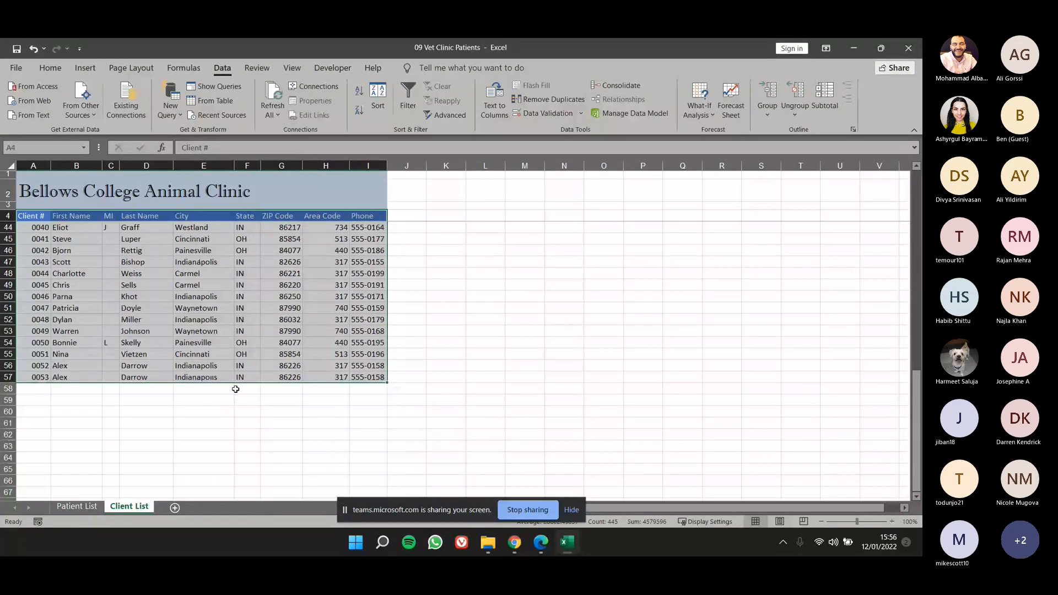
pyautogui.click(43, 364)
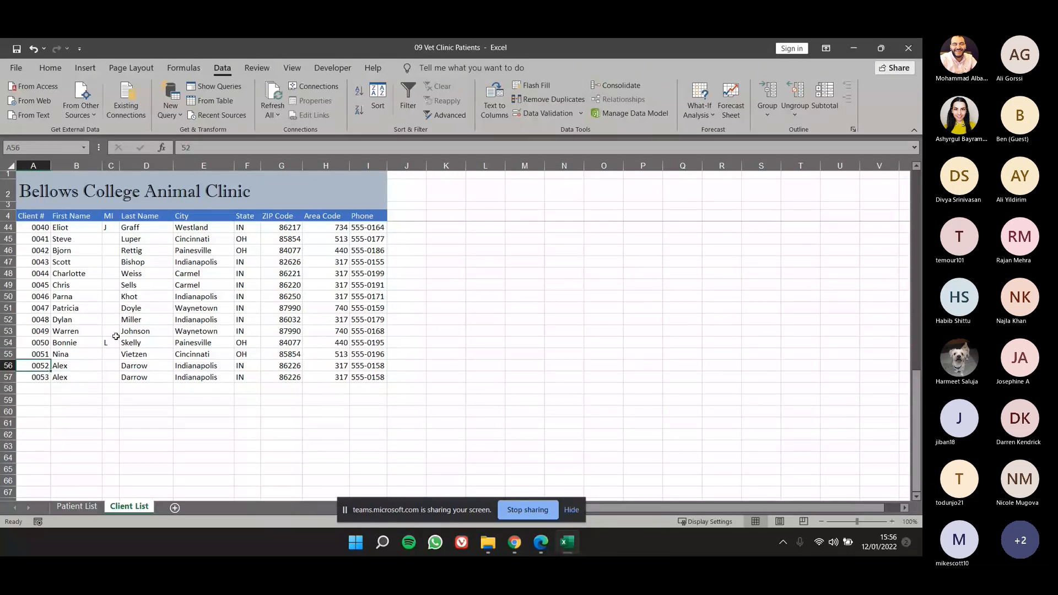
pyautogui.scroll(11, 31, 225)
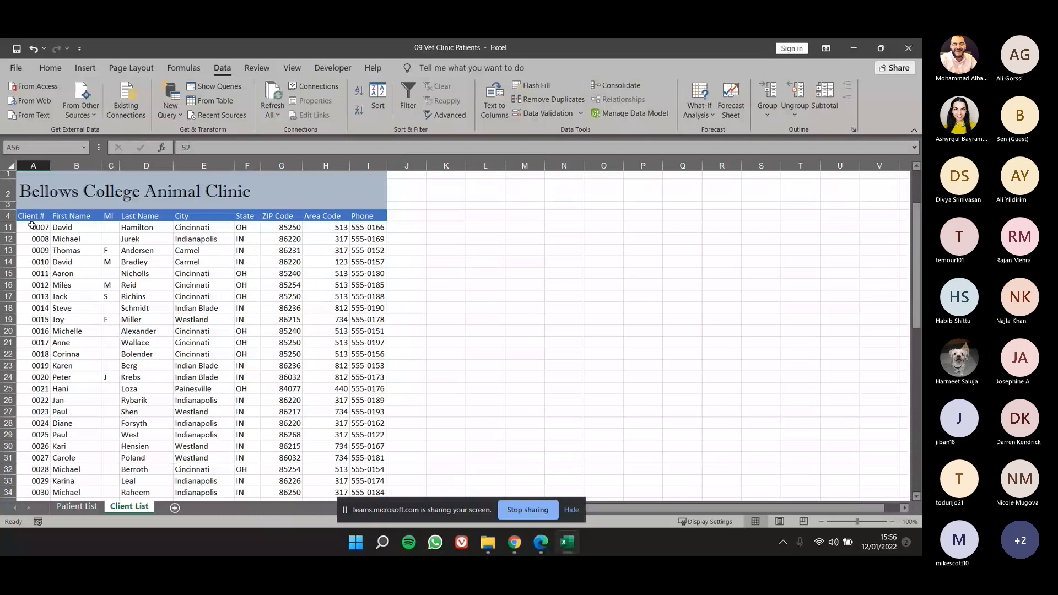
# Remove duplicate records from client table A4:I57, comparing all columns except Client #, and check the last remaining record.
pyautogui.moveTo(31, 217); pyautogui.dragTo(374, 512)
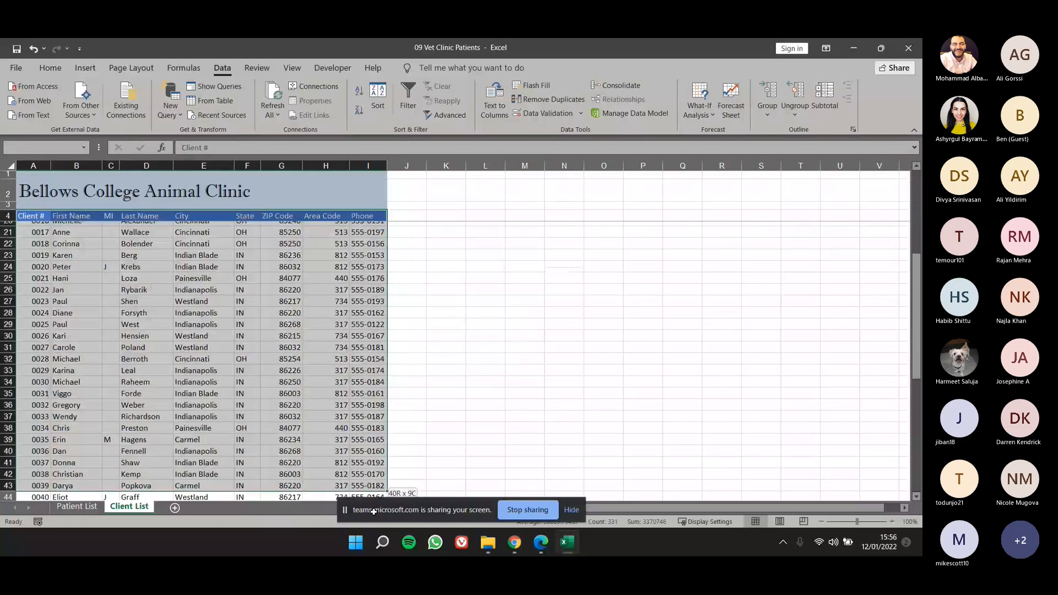
pyautogui.moveTo(374, 512); pyautogui.dragTo(368, 470)
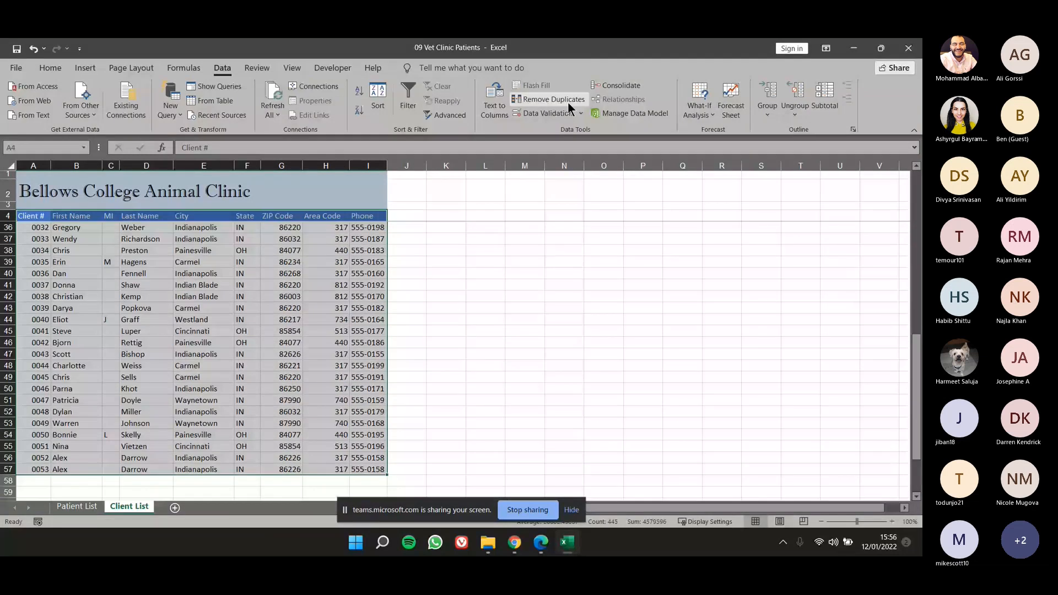
pyautogui.click(568, 101)
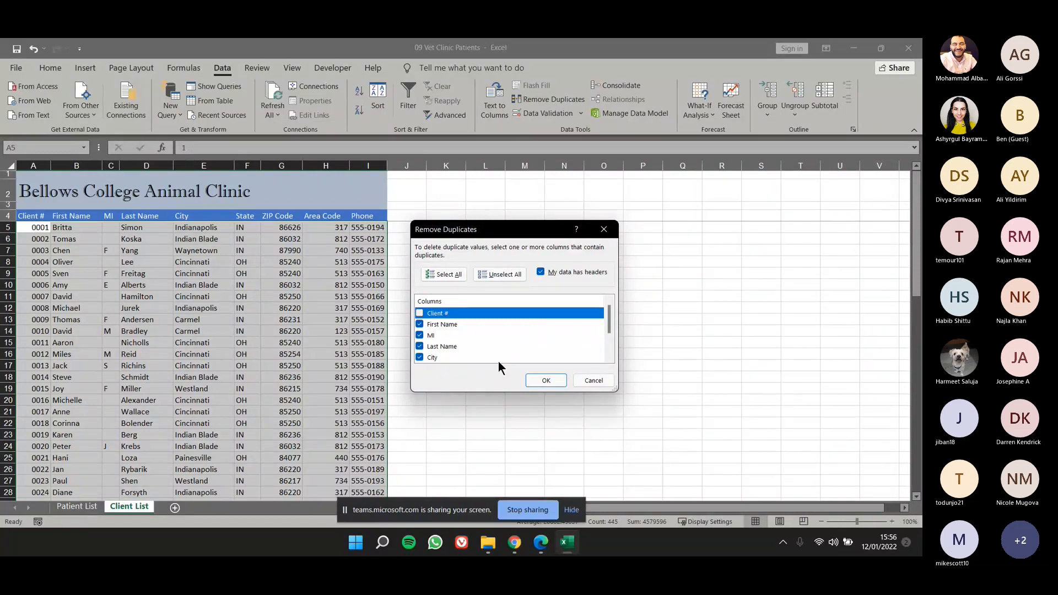
pyautogui.click(544, 379)
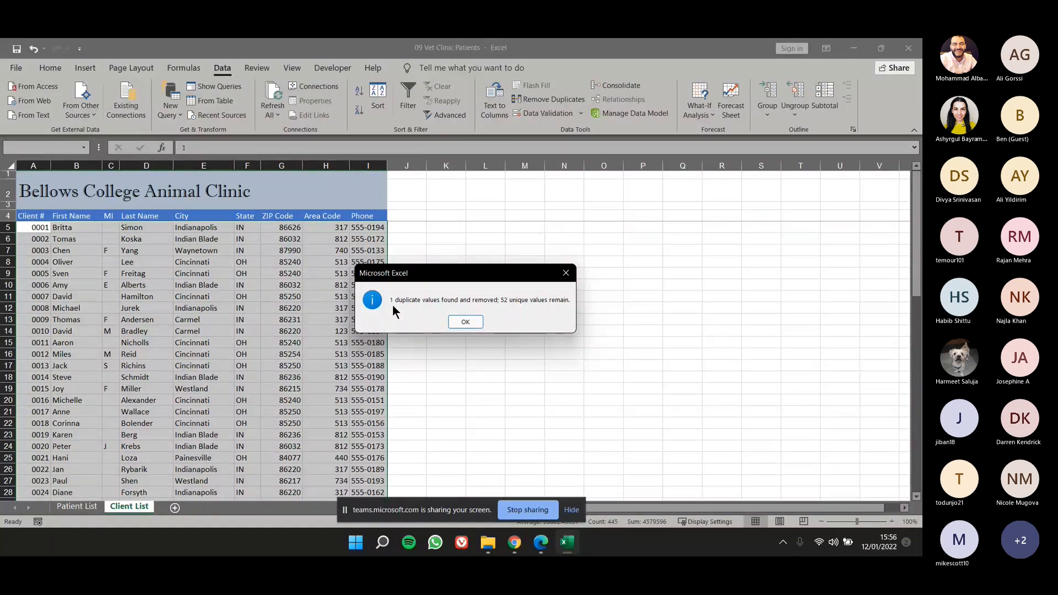
pyautogui.click(466, 323)
pyautogui.scroll(-13, 207, 370)
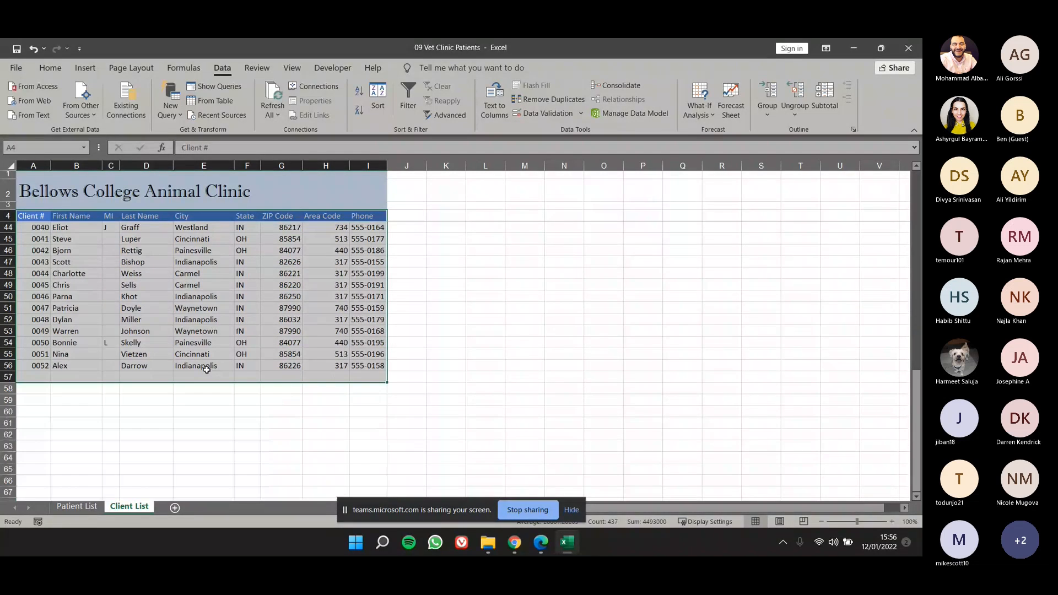
pyautogui.click(207, 370)
pyautogui.moveTo(39, 365); pyautogui.dragTo(368, 366)
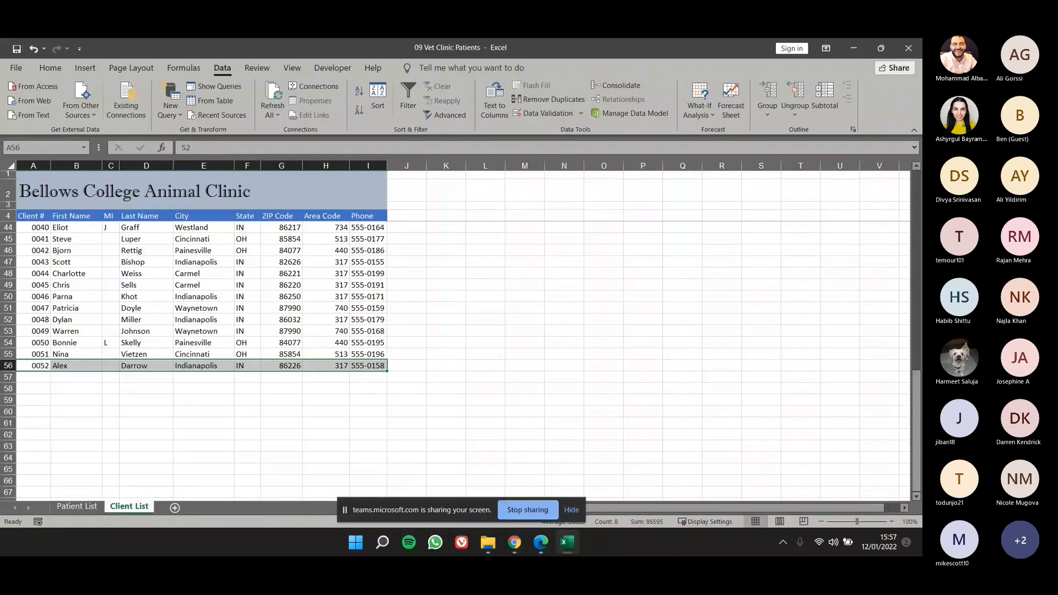
pyautogui.click(326, 273)
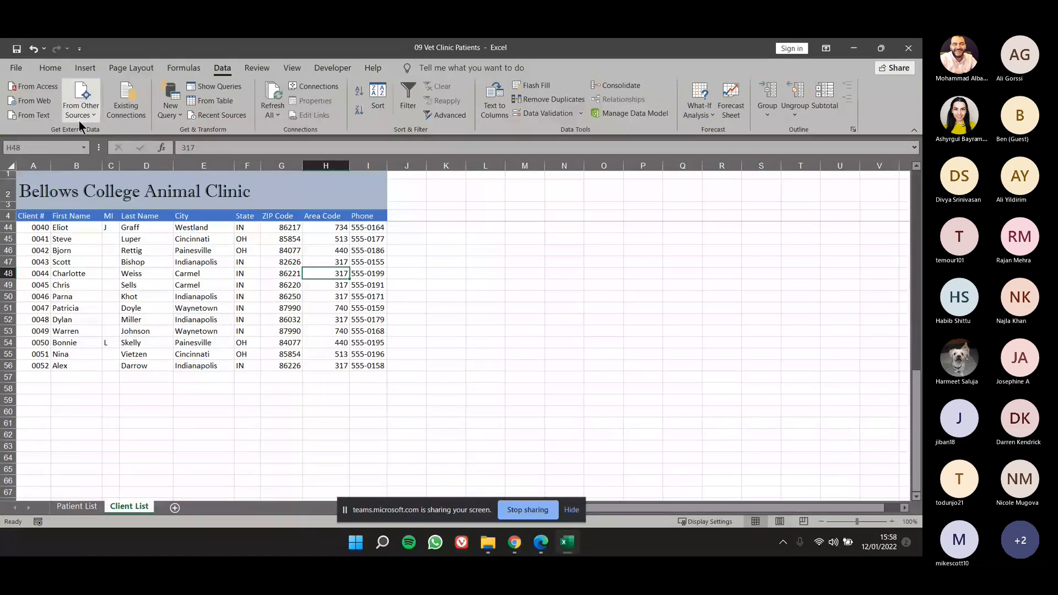
# Switch to the Patient List sheet and return to the start of its records.
pyautogui.scroll(9, 99, 265)
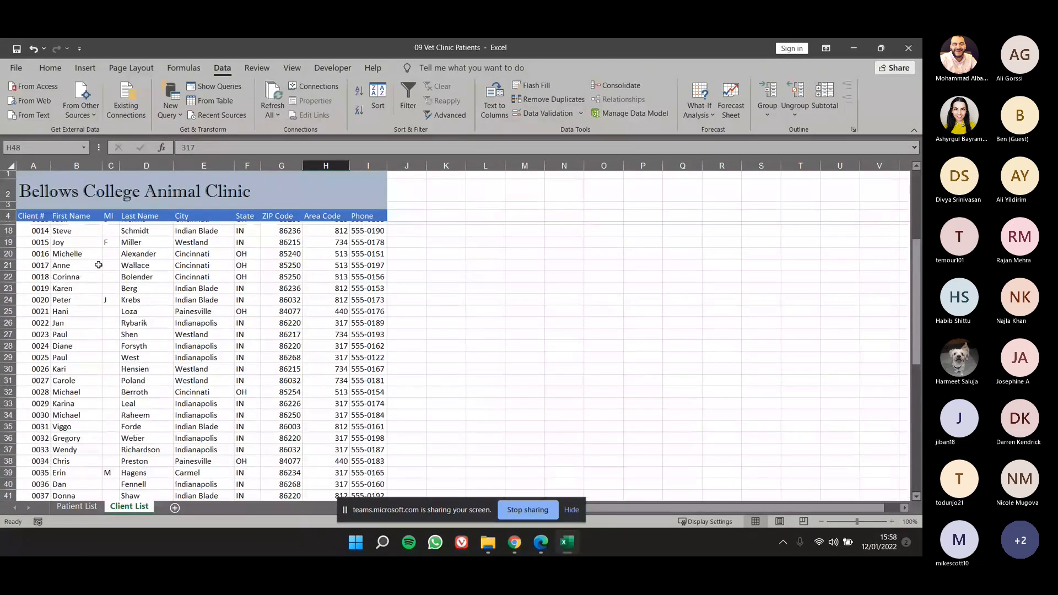
pyautogui.scroll(1, 99, 265)
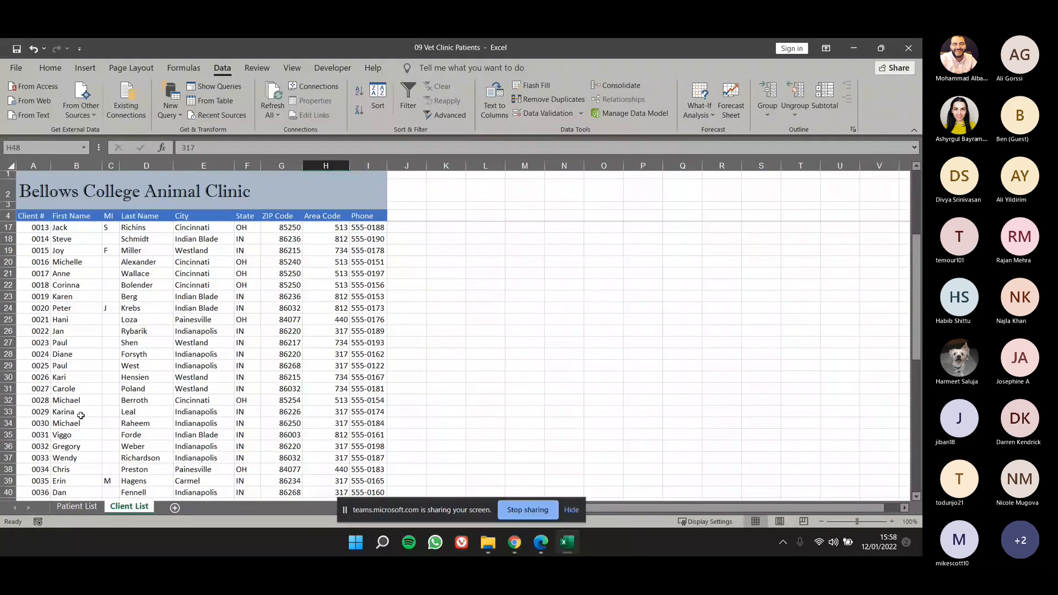
pyautogui.click(77, 507)
pyautogui.scroll(12, 81, 421)
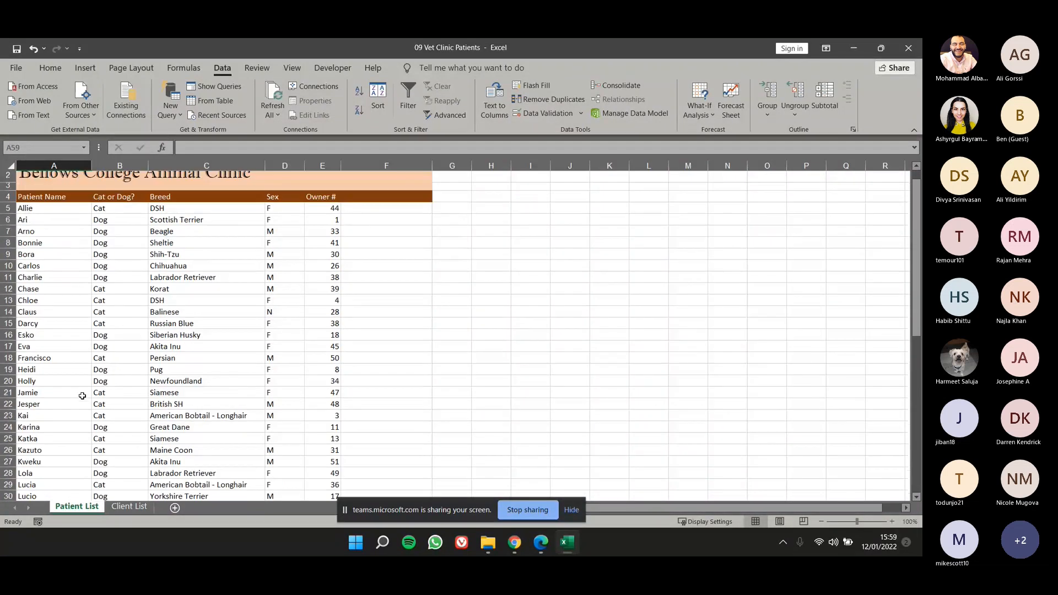
pyautogui.scroll(1, 82, 396)
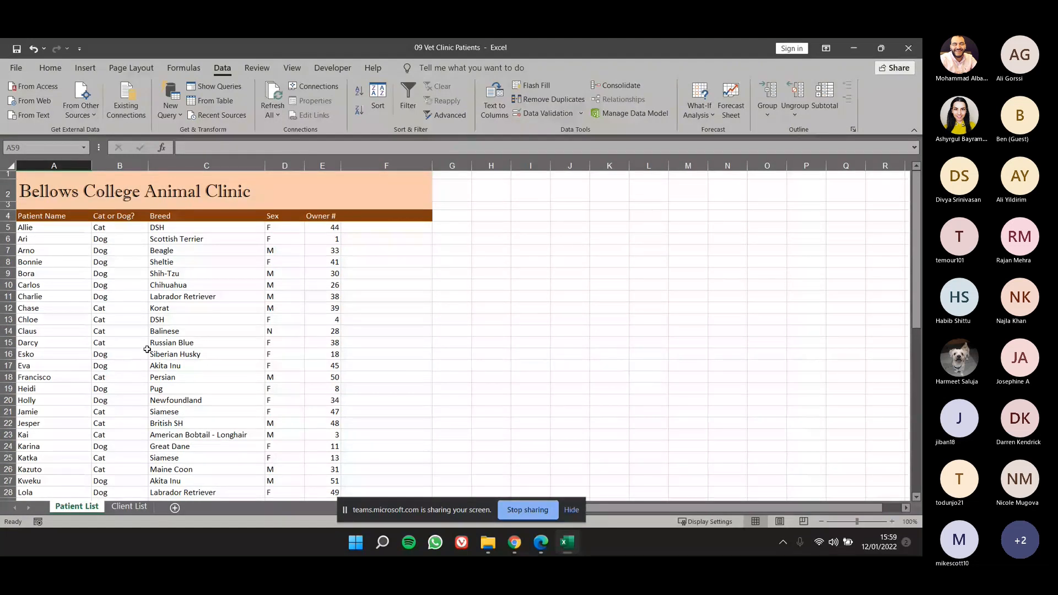
# Sort the patient records by Owner # from smallest to largest and undo the sort.
pyautogui.click(323, 230)
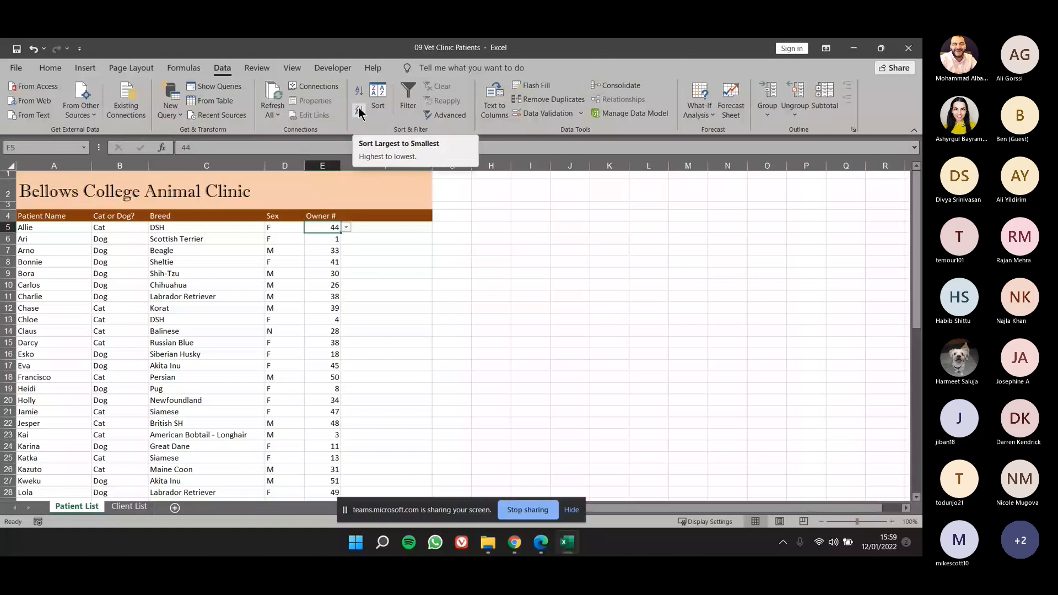
pyautogui.click(359, 90)
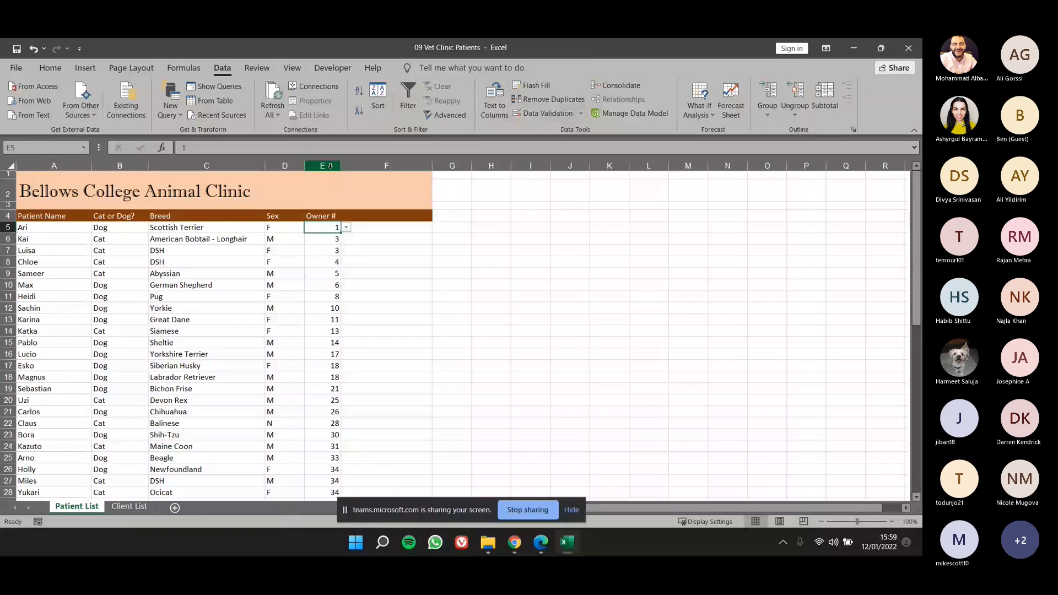
pyautogui.click(330, 165)
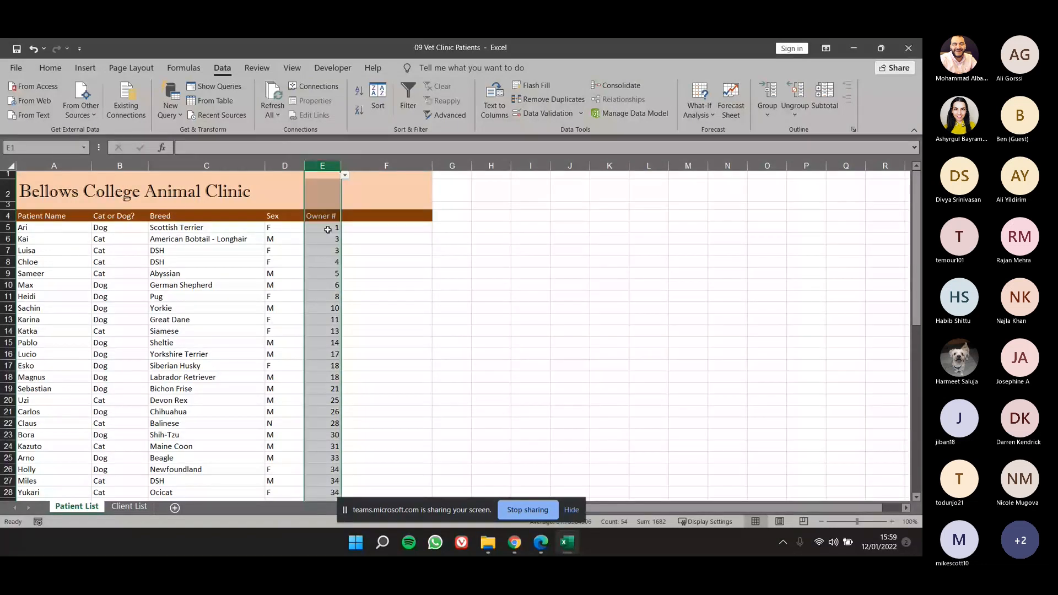
pyautogui.hotkey('ctrl', 'z')
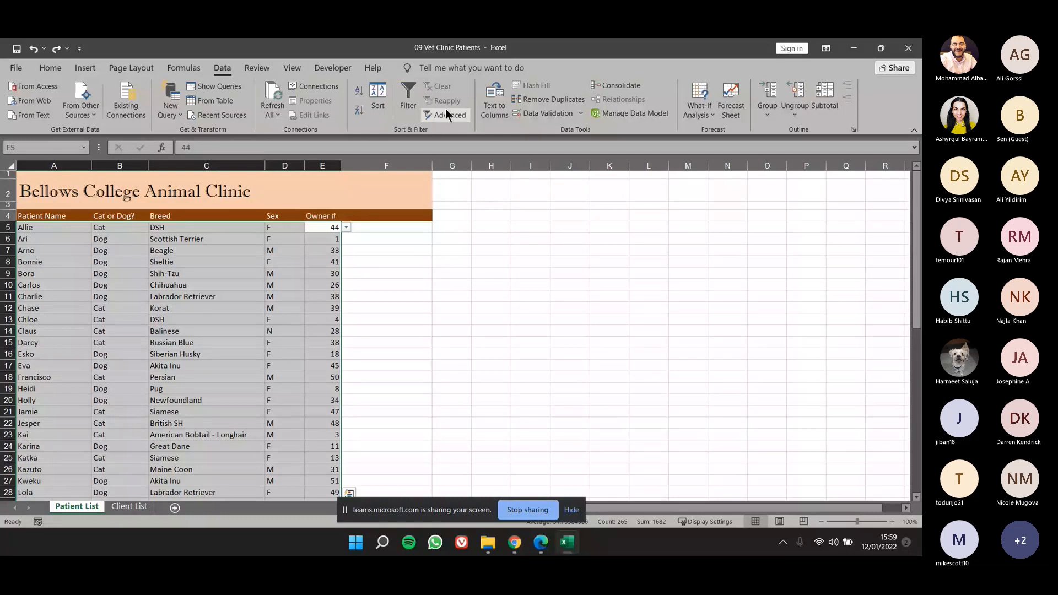
# Sort the selected patient records by Owner # largest to smallest, re-sort them smallest to largest, and undo the second sort.
pyautogui.click(363, 114)
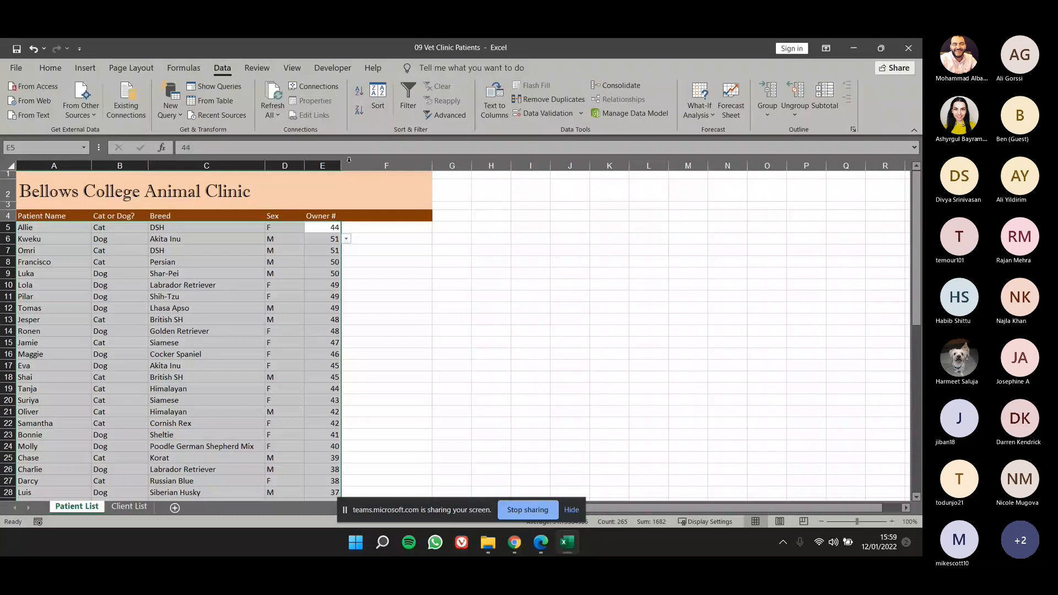
pyautogui.click(359, 92)
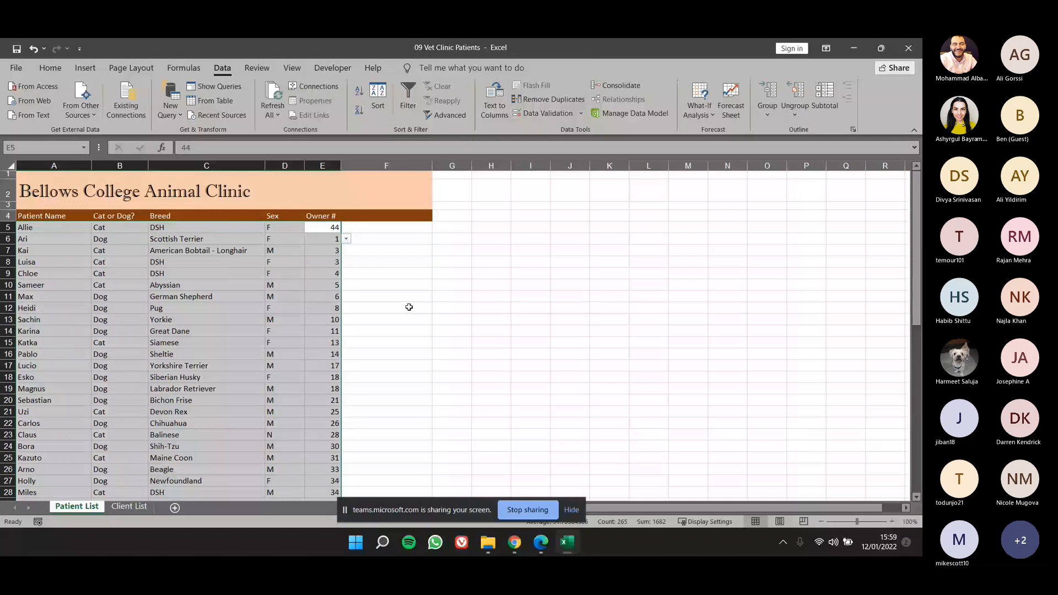
pyautogui.hotkey('ctrl', 'z')
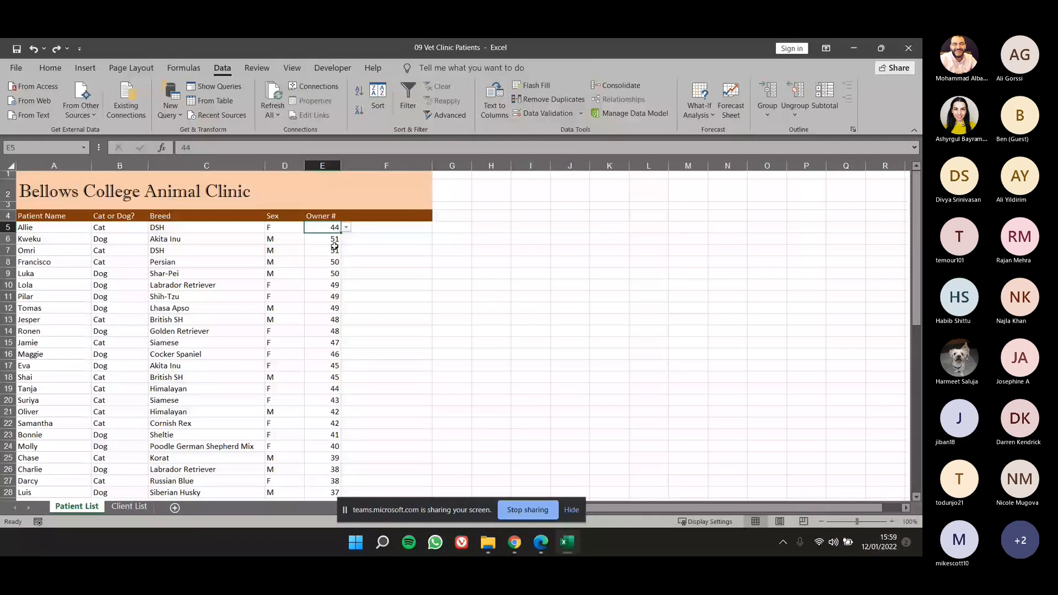
# Sort the whole patient table by Owner # from smallest to largest, including the first record.
pyautogui.click(357, 93)
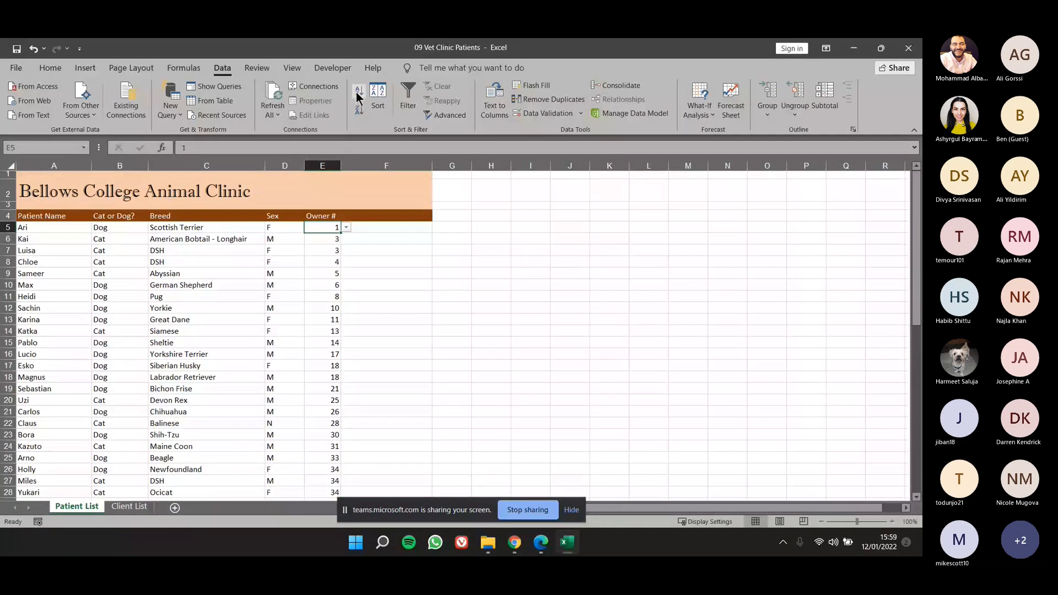
pyautogui.click(402, 344)
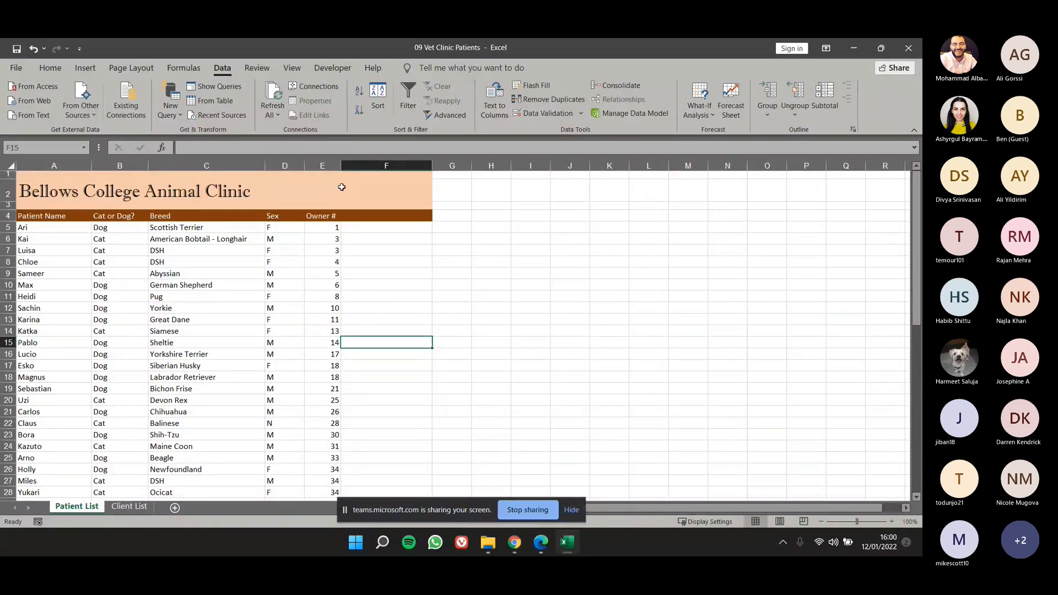
pyautogui.moveTo(330, 227); pyautogui.dragTo(333, 413)
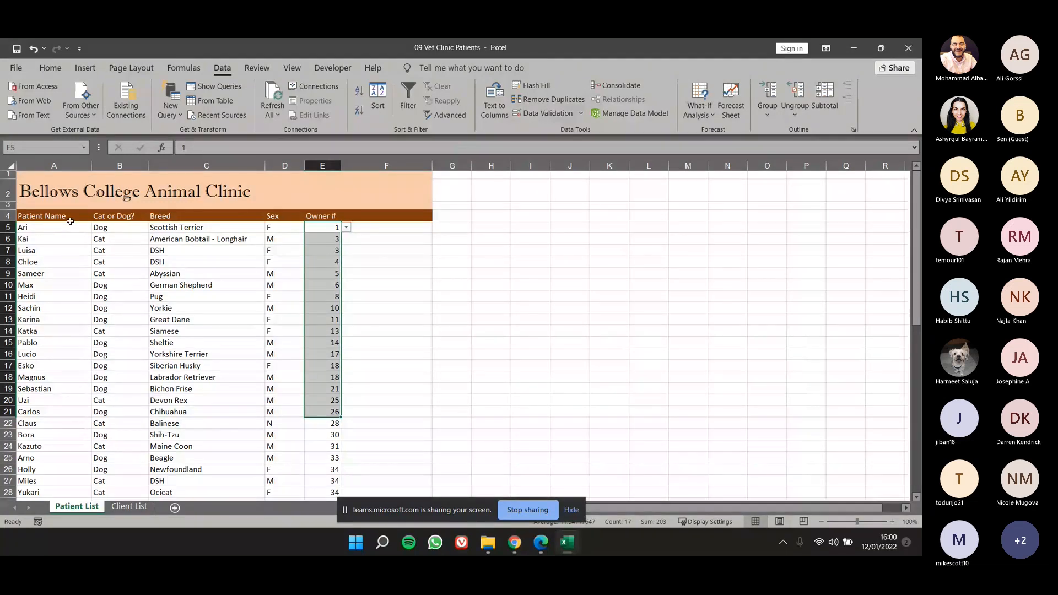
pyautogui.moveTo(49, 239); pyautogui.dragTo(45, 229)
pyautogui.click(39, 228)
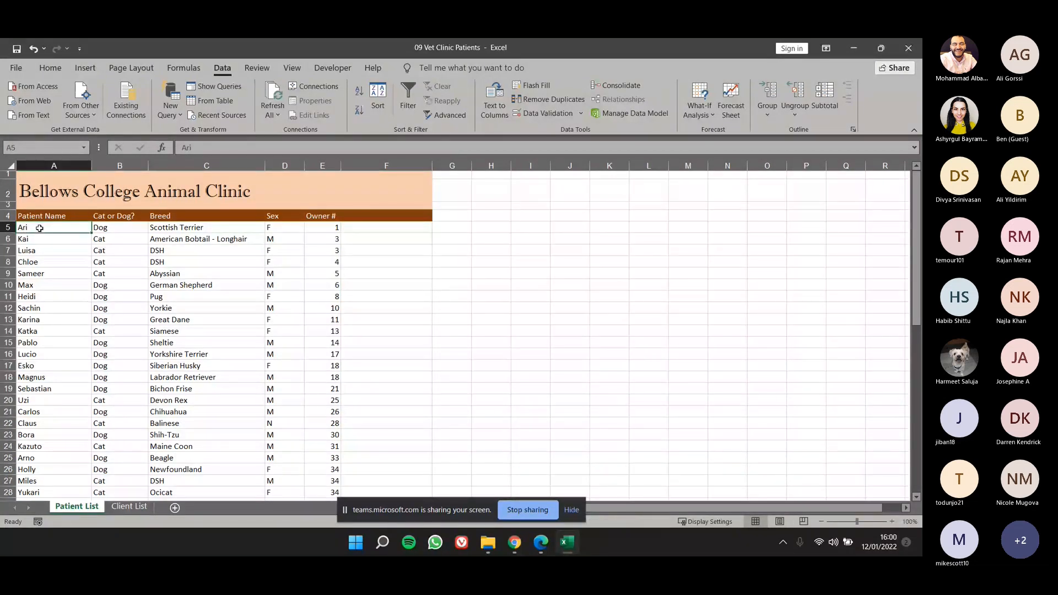
pyautogui.moveTo(40, 228); pyautogui.dragTo(324, 453)
pyautogui.click(59, 219)
pyautogui.scroll(6, 281, 399)
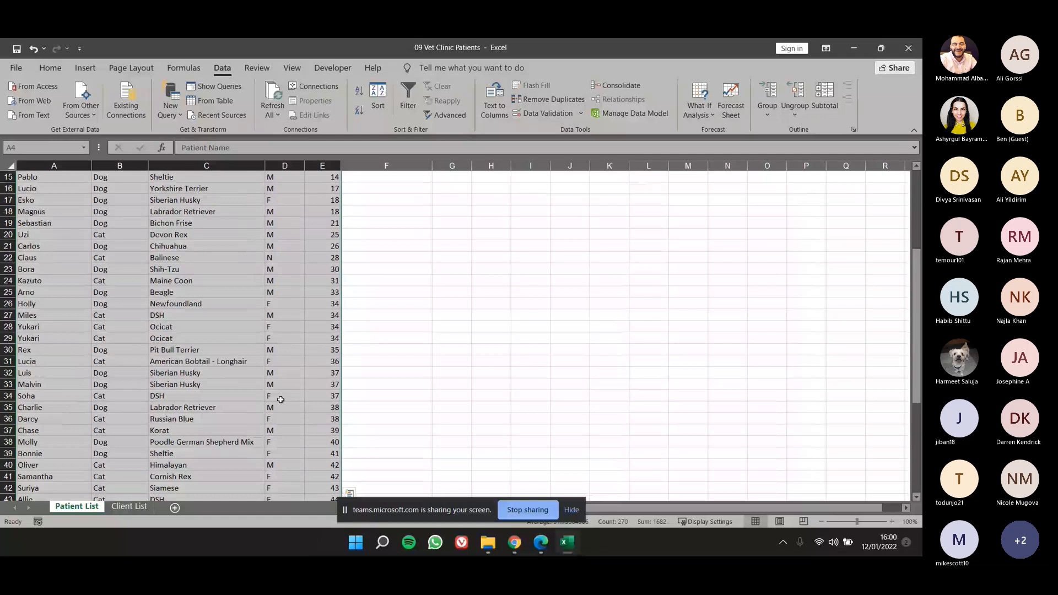
pyautogui.scroll(5, 280, 399)
# Set up a custom sort of the Client List table A4:I56 with Last Name as the first level.
pyautogui.click(149, 510)
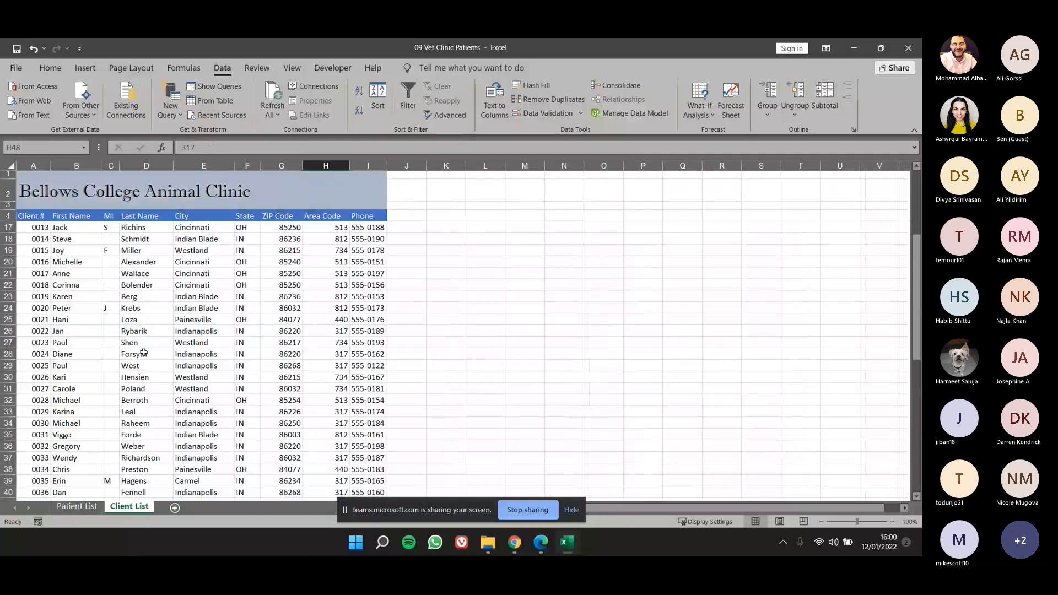
pyautogui.click(144, 353)
pyautogui.moveTo(35, 221); pyautogui.dragTo(335, 555)
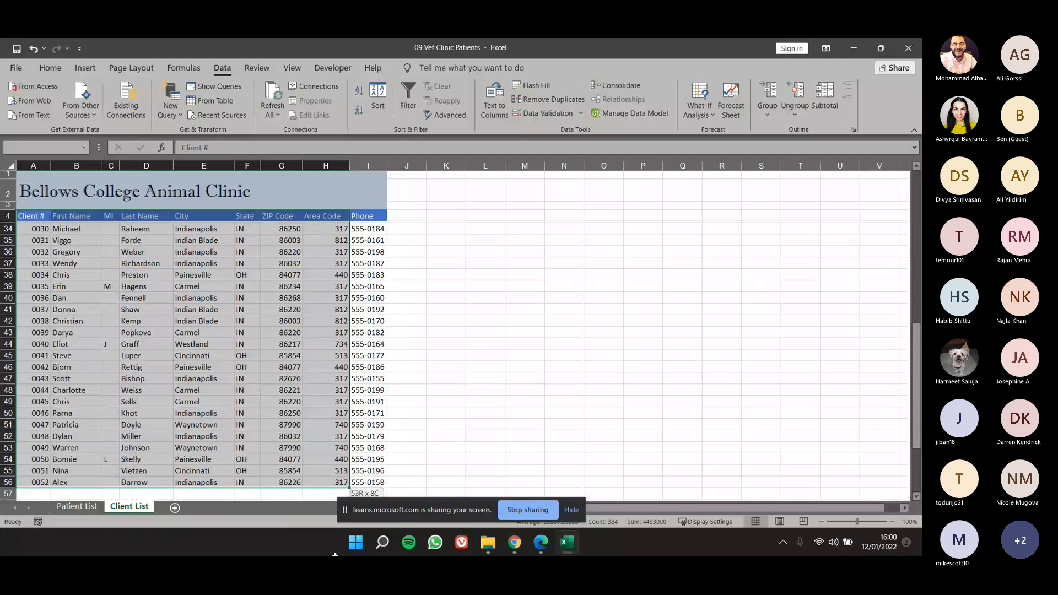
pyautogui.moveTo(335, 555); pyautogui.dragTo(368, 483)
pyautogui.scroll(10, 307, 366)
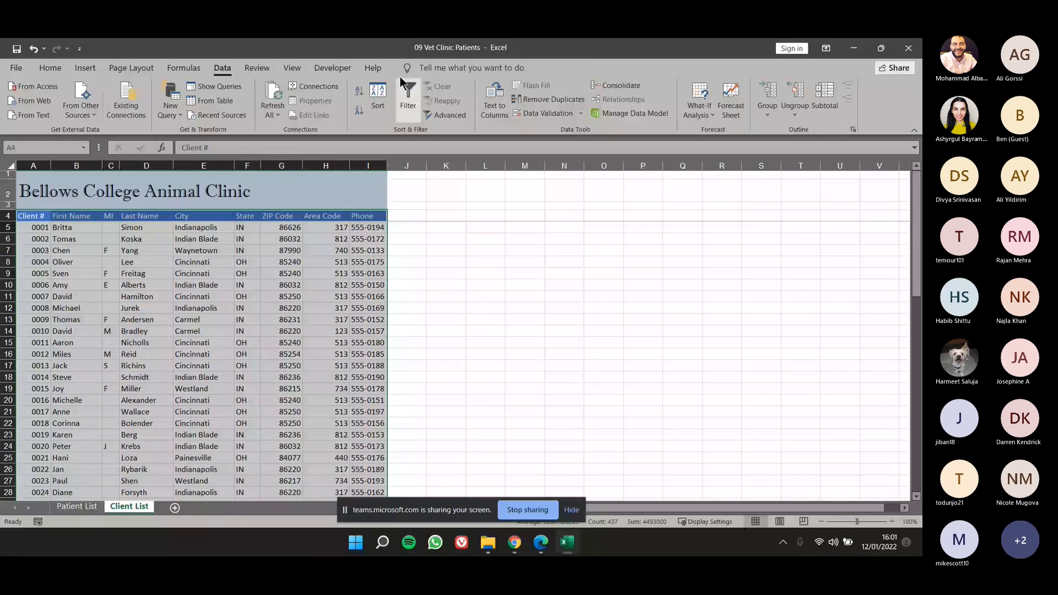
pyautogui.click(380, 97)
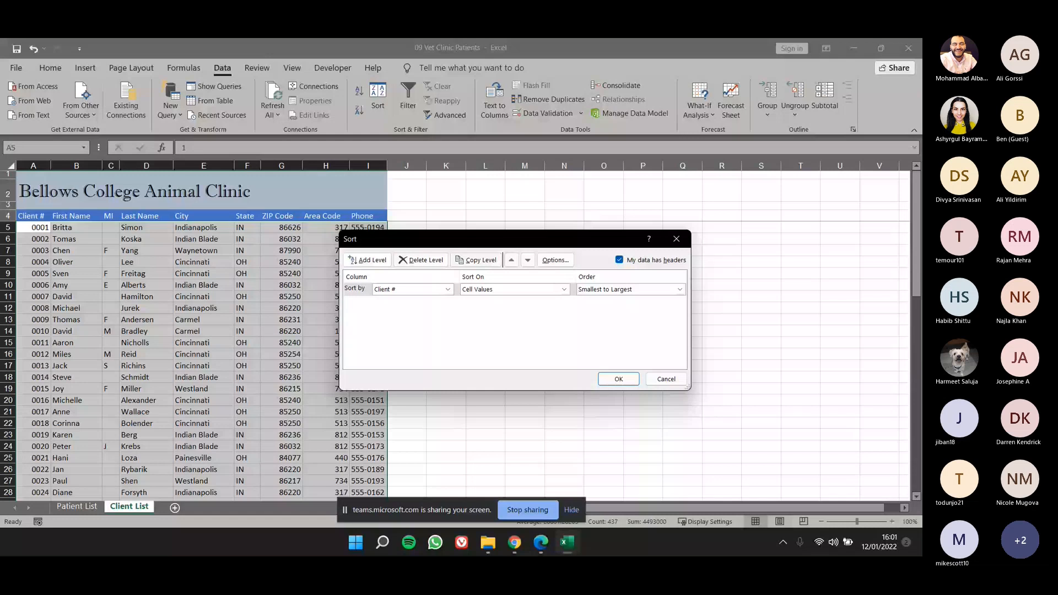
pyautogui.click(401, 289)
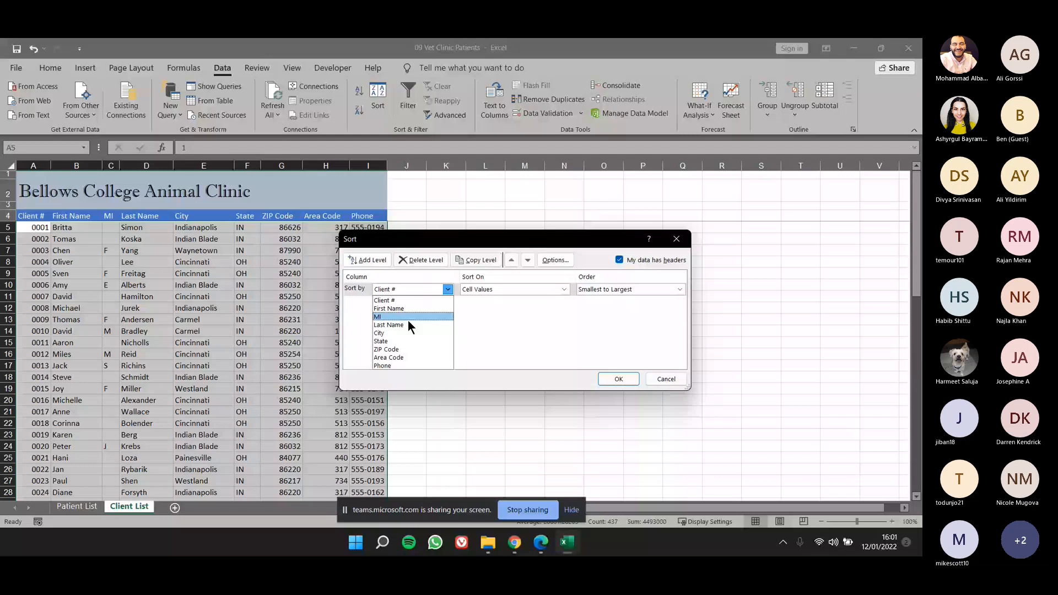
pyautogui.click(408, 324)
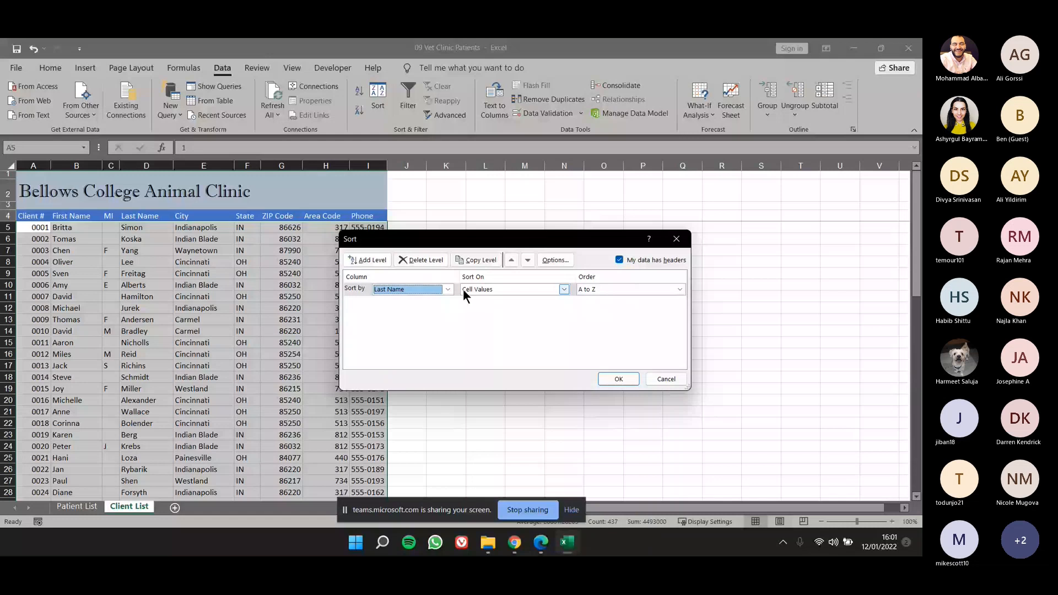
# Add First Name as the second sort level and MI as the third.
pyautogui.click(367, 260)
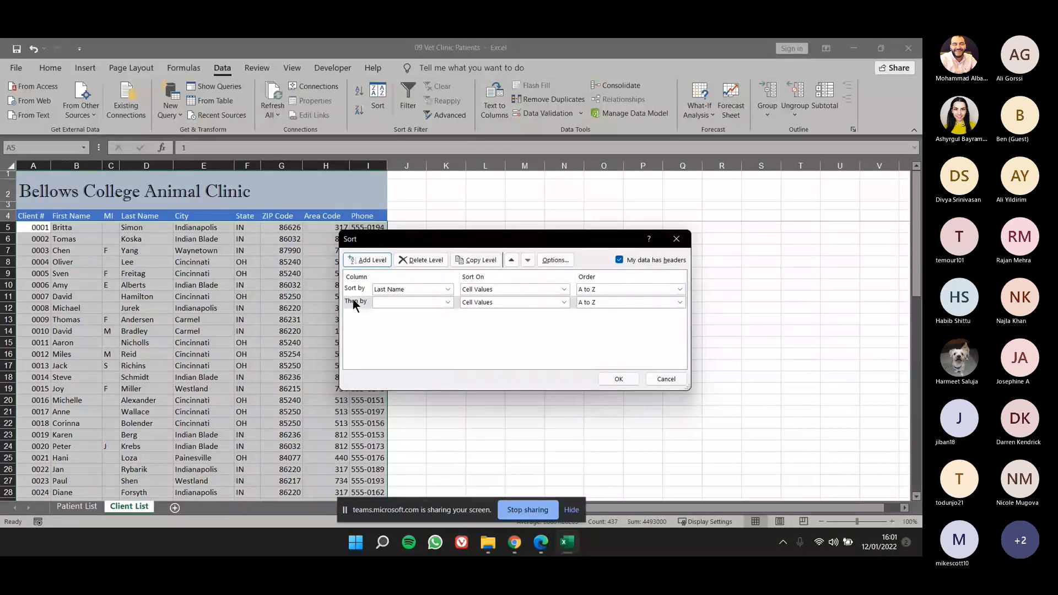
pyautogui.click(388, 304)
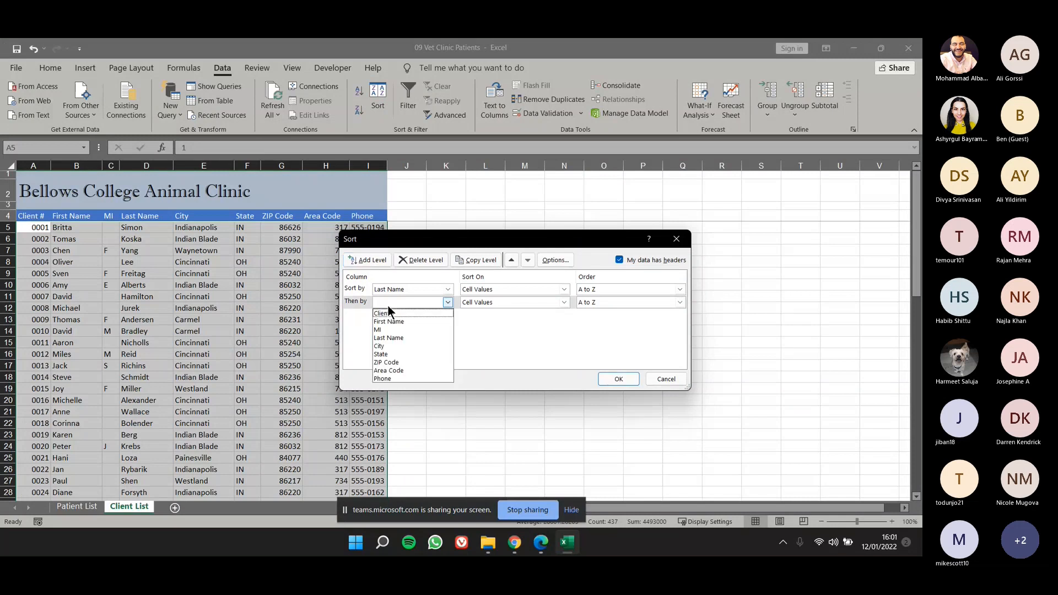
pyautogui.click(387, 322)
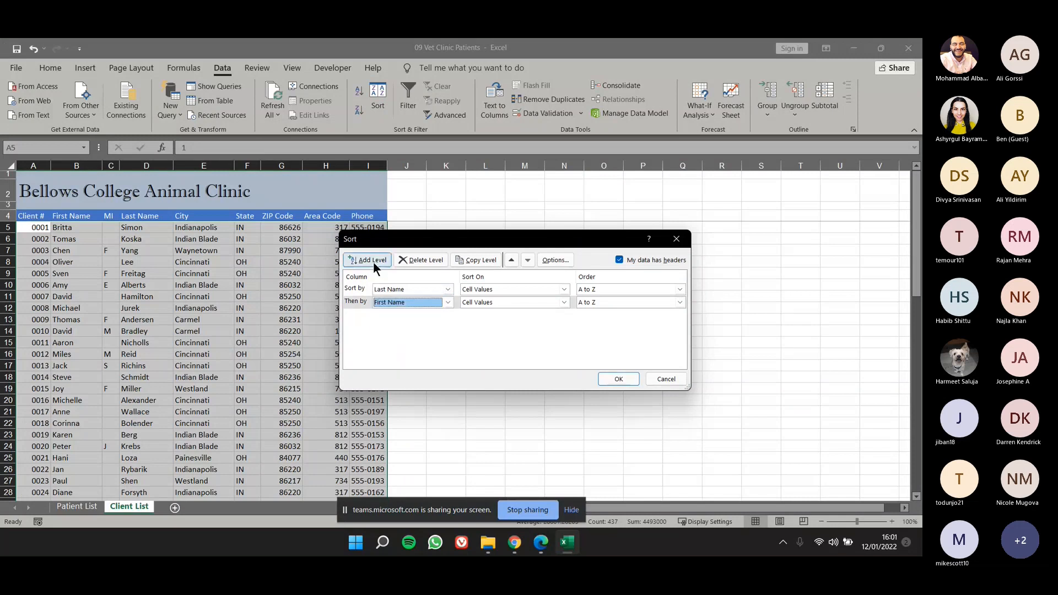
pyautogui.click(373, 263)
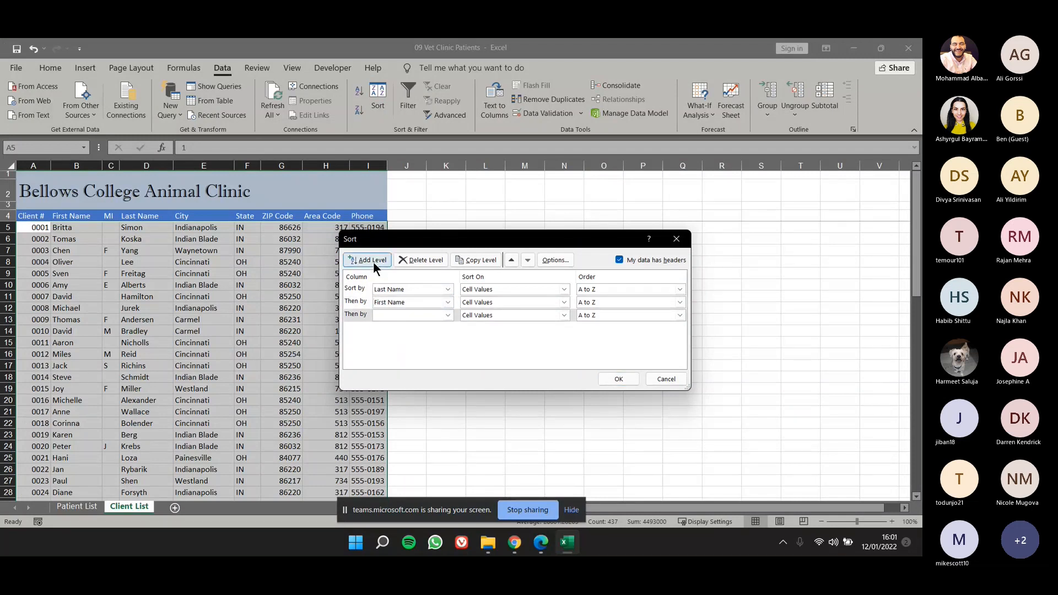
pyautogui.click(382, 315)
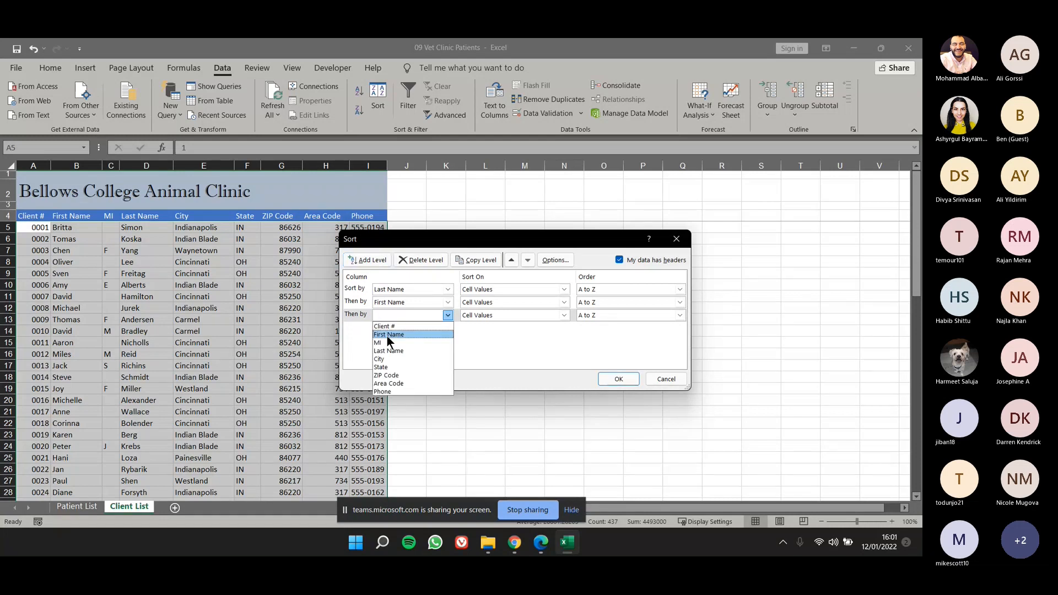
pyautogui.click(394, 341)
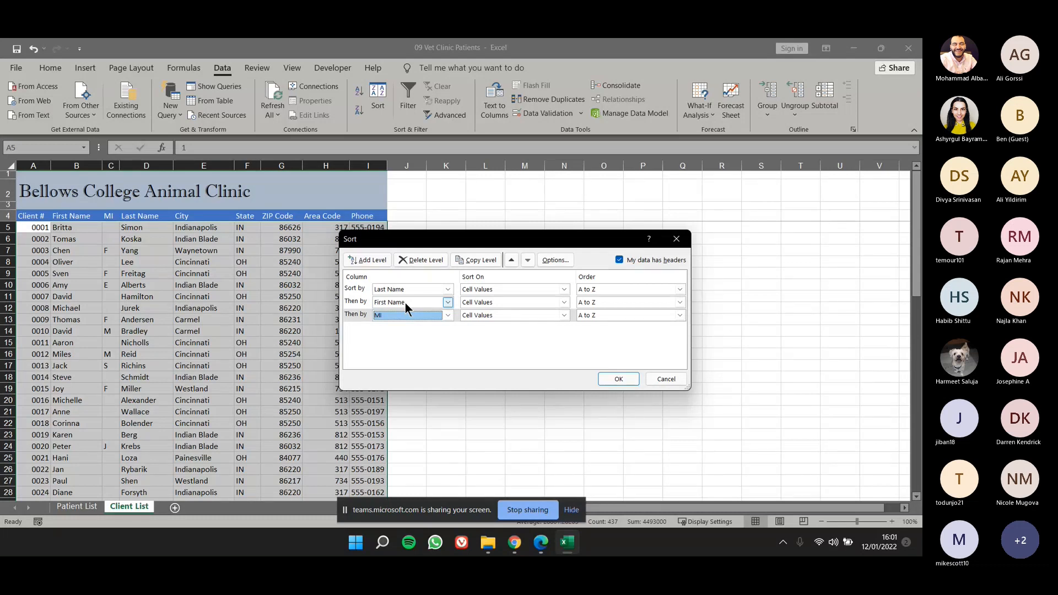
# Apply the three-level client list sort by Last Name, First Name and MI, each in A to Z order.
pyautogui.click(355, 287)
pyautogui.click(356, 302)
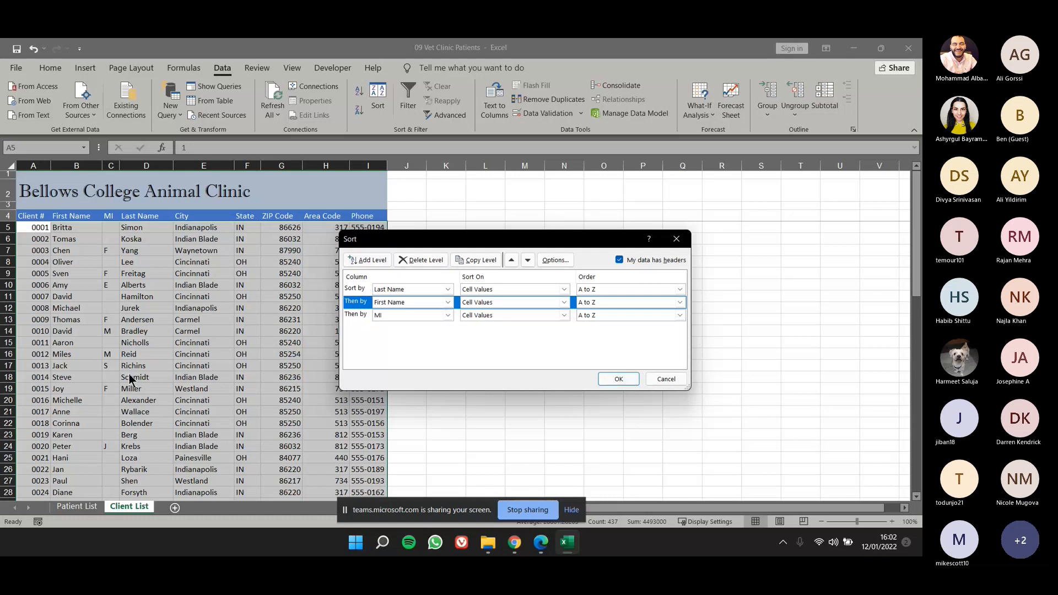
pyautogui.click(618, 379)
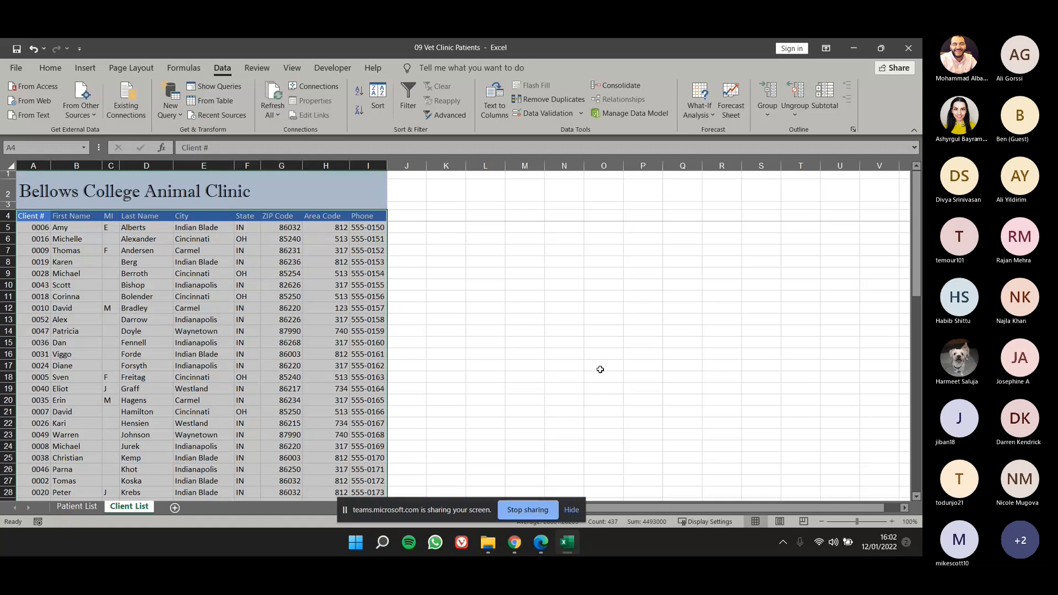
# Review the sort levels applied to the client list, leaving them as they are.
pyautogui.click(34, 217)
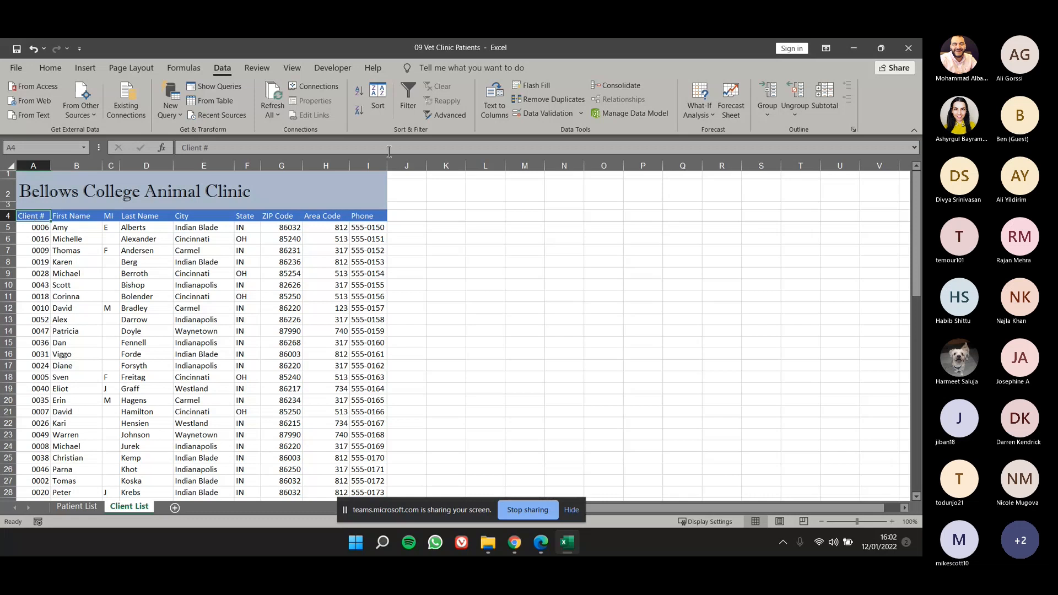
pyautogui.click(379, 97)
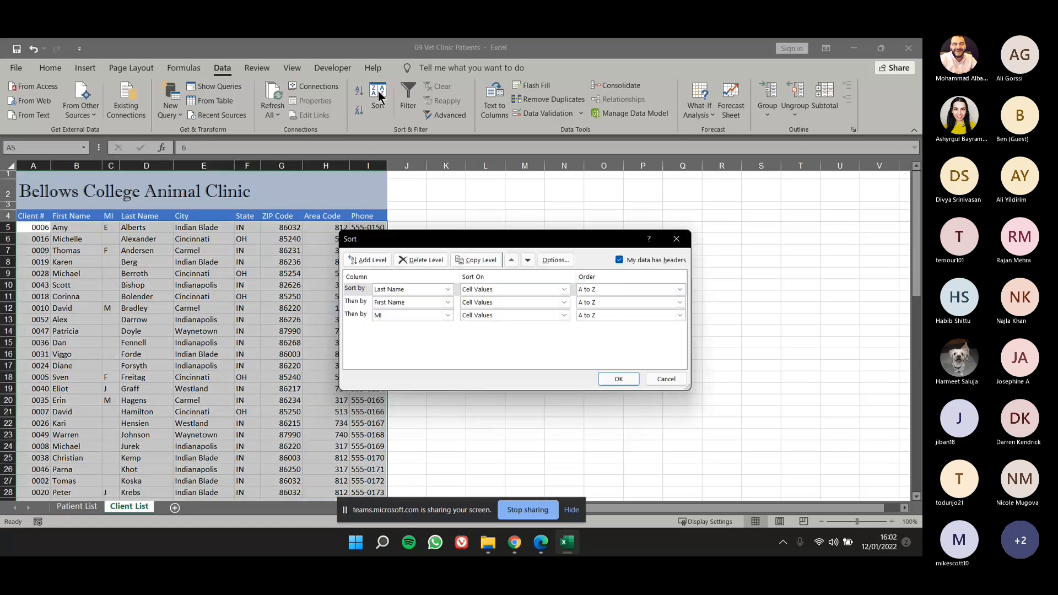
pyautogui.click(676, 239)
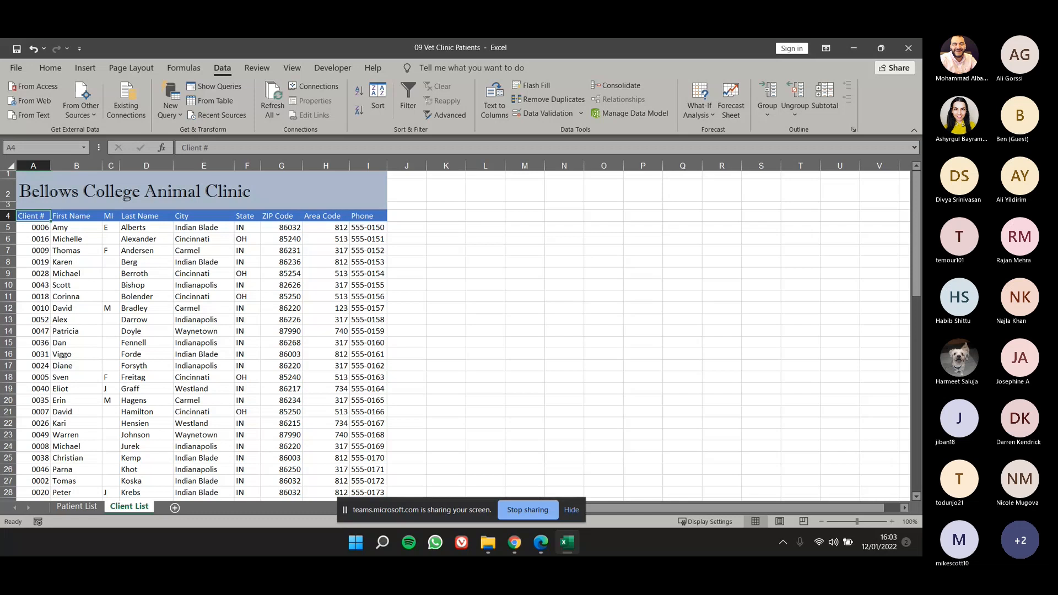
# Check the data validation settings of the Sex column on the Patient List sheet without applying any change.
pyautogui.click(76, 511)
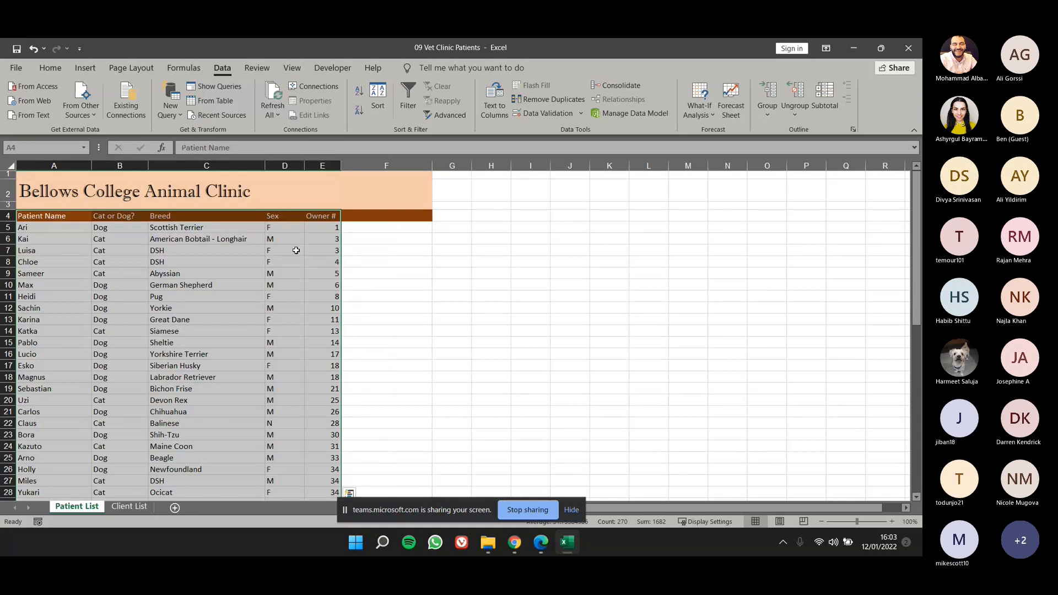
pyautogui.click(306, 299)
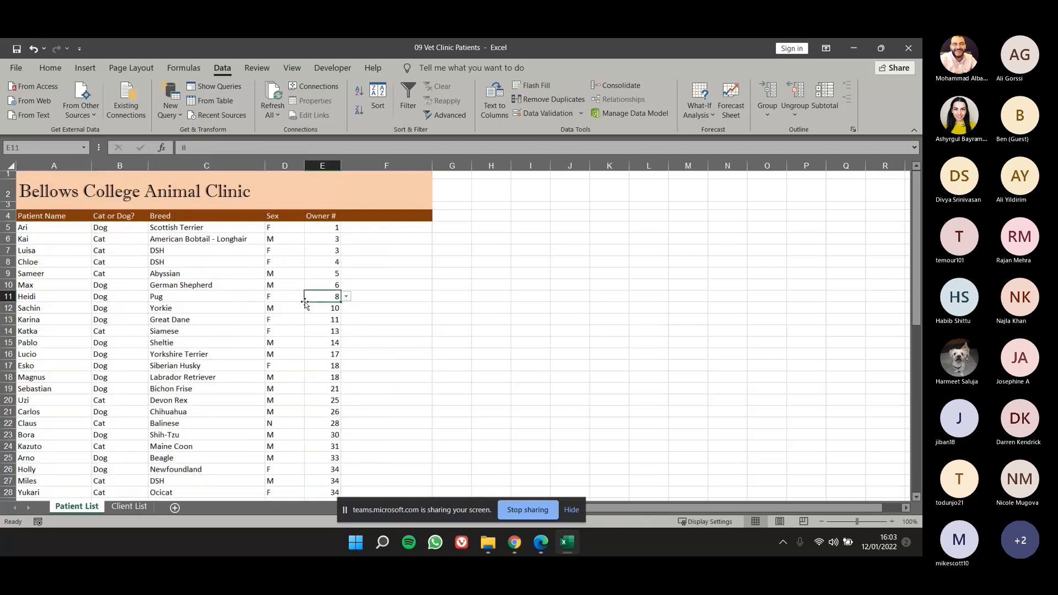
pyautogui.click(284, 164)
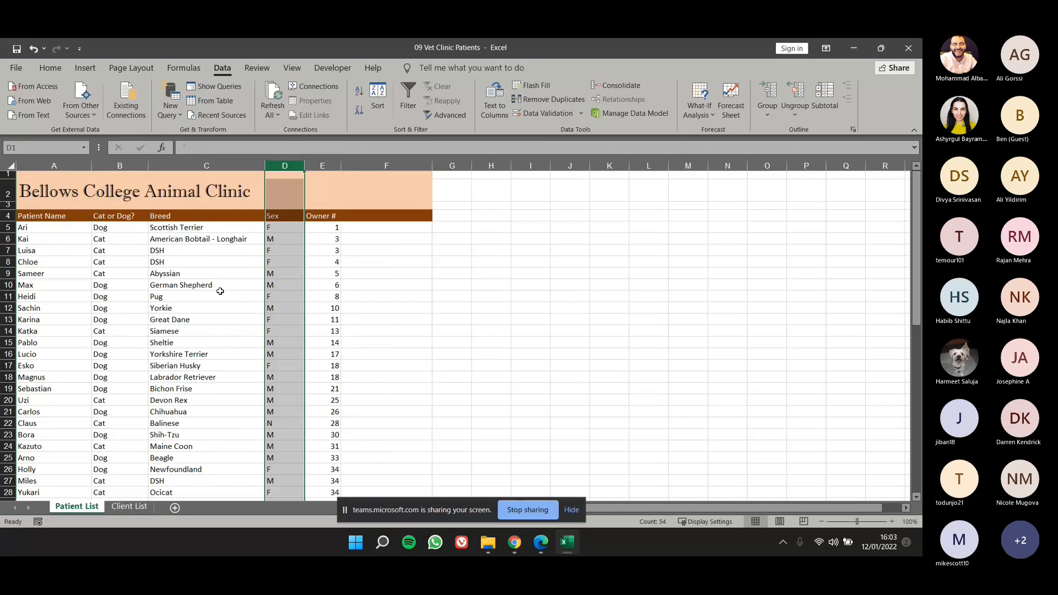
pyautogui.click(521, 109)
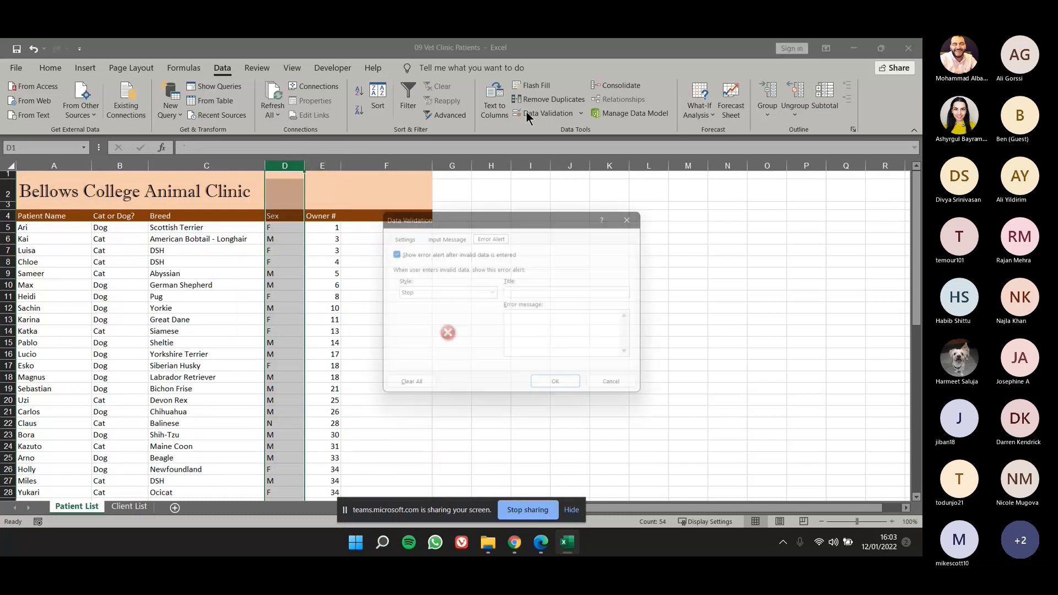
pyautogui.click(406, 234)
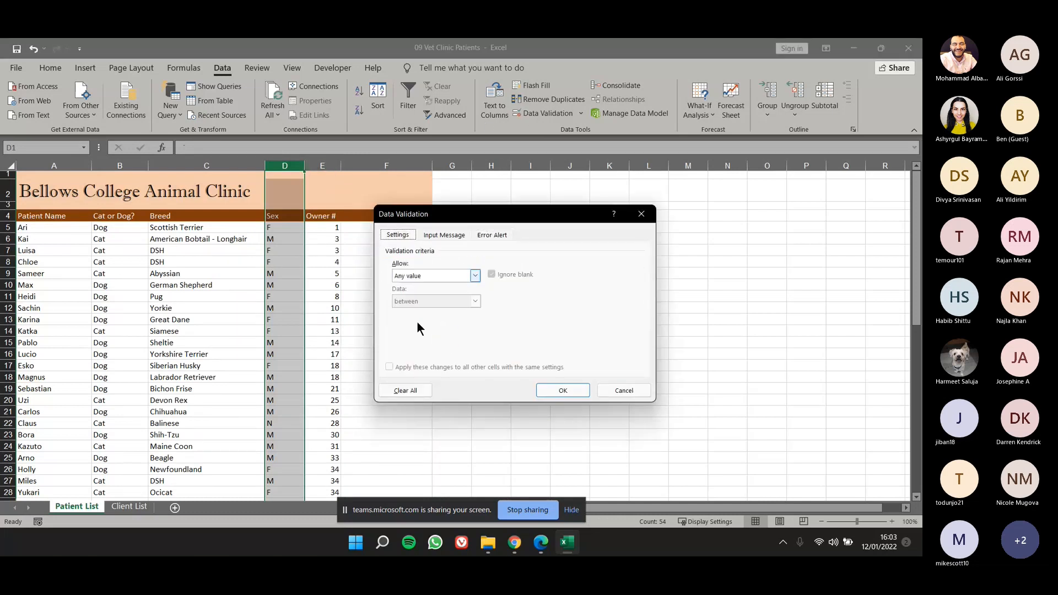
pyautogui.click(414, 386)
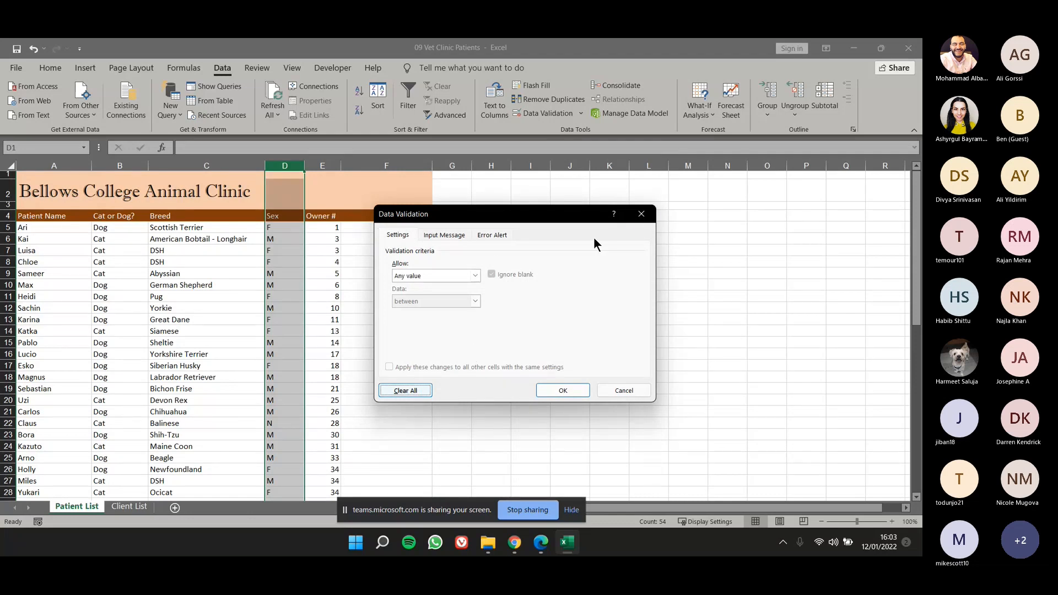
pyautogui.click(646, 217)
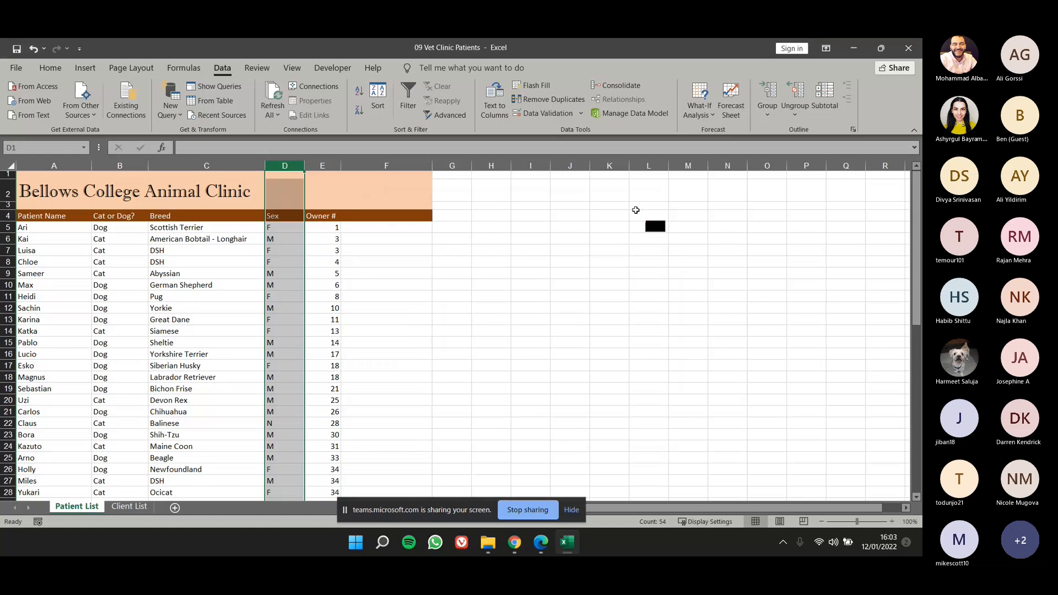
# Add the column heading Spayed/Neutered in F4, beside Owner #.
pyautogui.click(395, 218)
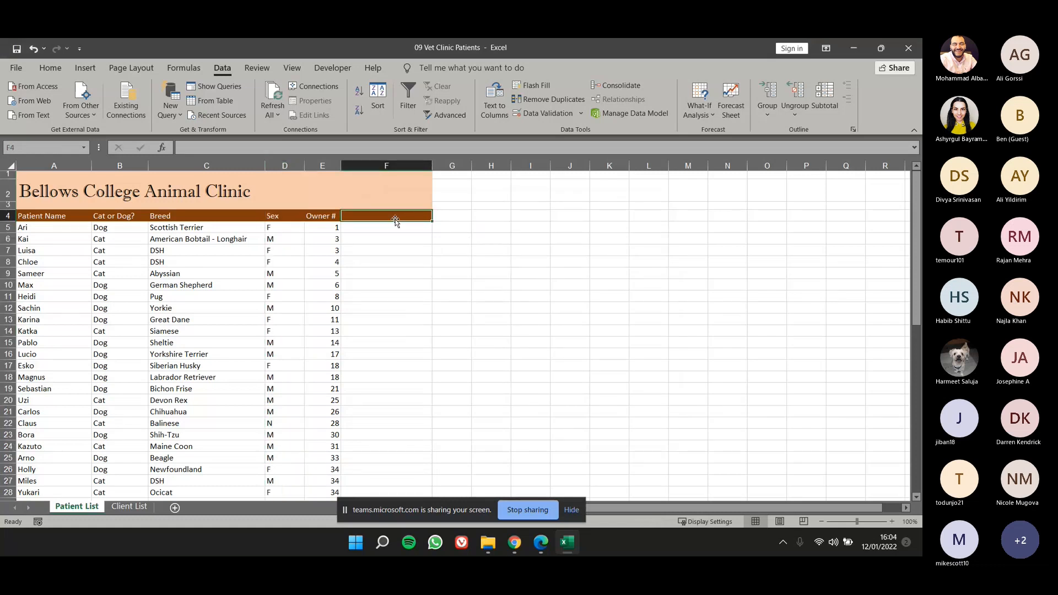
pyautogui.write('S')
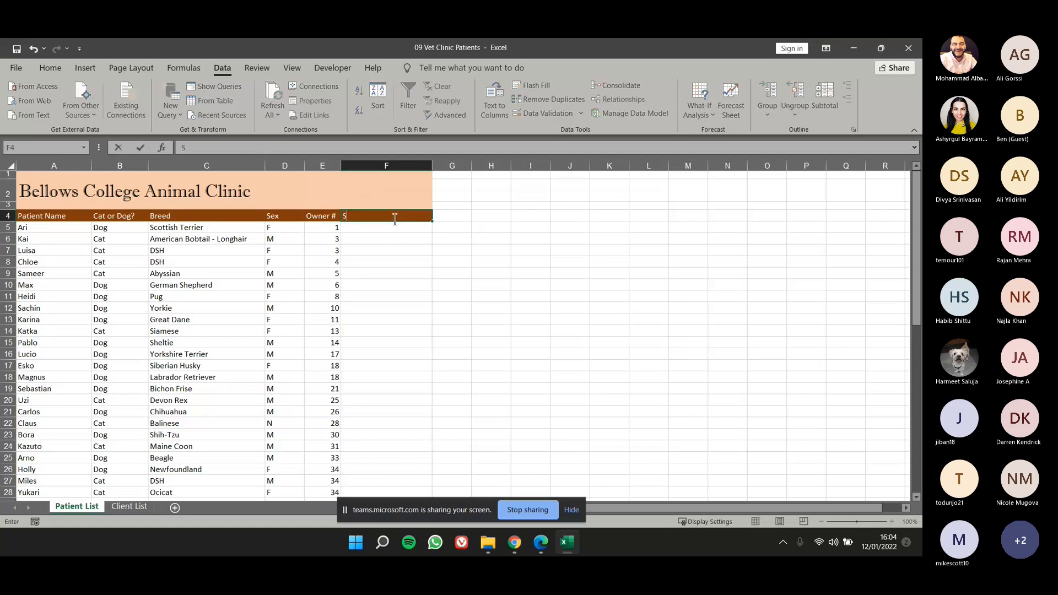
pyautogui.write('payed/Neutered')
pyautogui.click(428, 282)
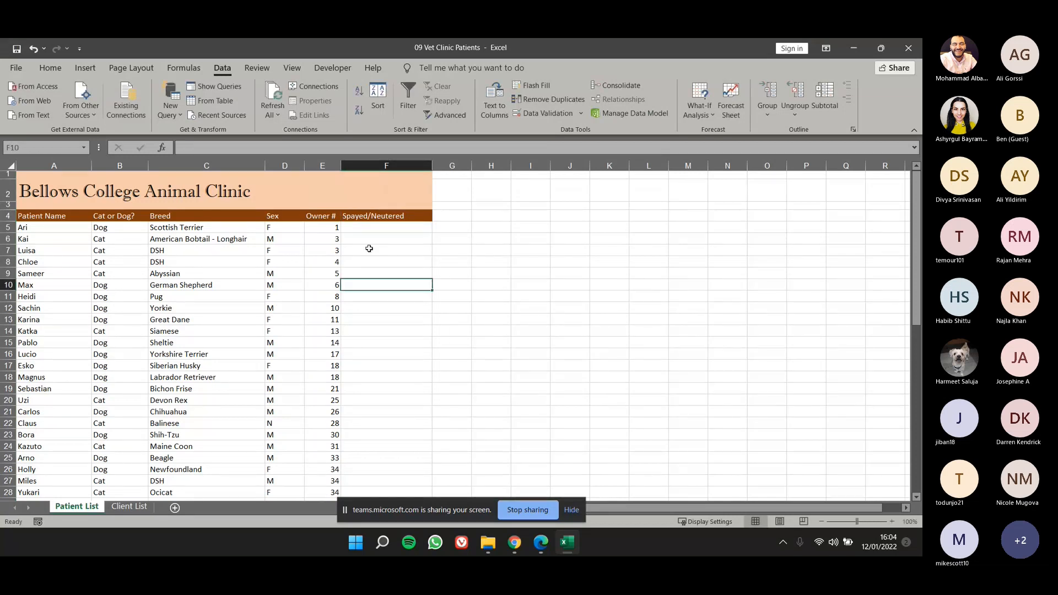
# Enter S in cells F5, F7, F8, F11, F13, F16, F18, F19, F20 and F22 of the Spayed/Neutered column.
pyautogui.click(380, 229)
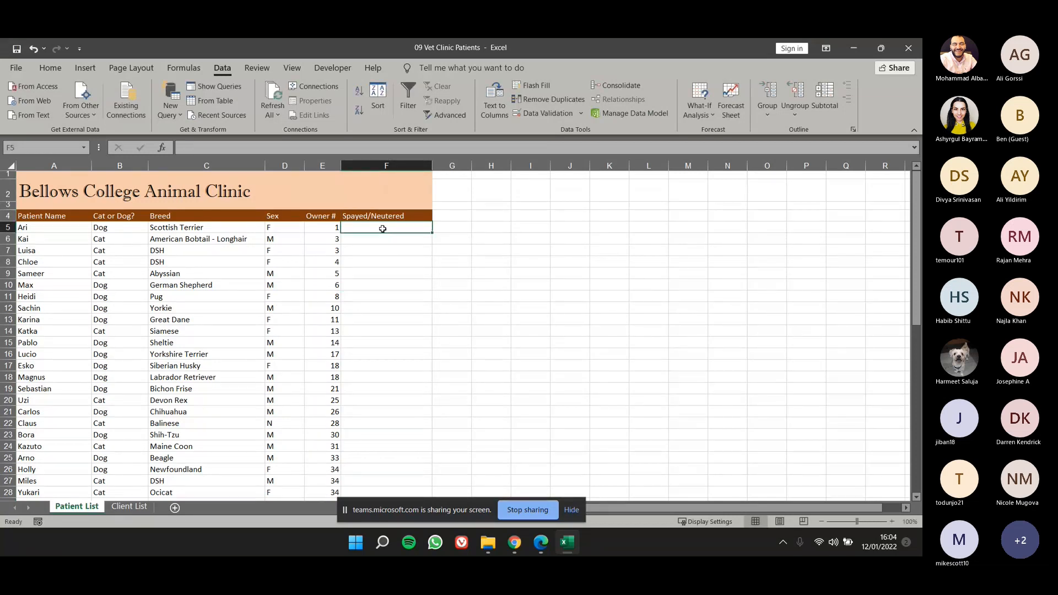
pyautogui.write('S')
pyautogui.press('Return')
pyautogui.press('Return')
pyautogui.write('S')
pyautogui.press('Return')
pyautogui.write('S')
pyautogui.press('Return')
pyautogui.press('Return')
pyautogui.press('Return')
pyautogui.write('S')
pyautogui.press('Return')
pyautogui.press('Return')
pyautogui.write('S')
pyautogui.press('Return')
pyautogui.press('Return')
pyautogui.press('Return')
pyautogui.write('S')
pyautogui.press('Return')
pyautogui.press('Return')
pyautogui.write('S')
pyautogui.press('Return')
pyautogui.write('S')
pyautogui.press('Return')
pyautogui.write('S')
# Enter N in cells F6, F9, F10, F14, F15, F21, F23, F24 and F25 of the Spayed/Neutered column.
pyautogui.press('Return')
pyautogui.press('Return')
pyautogui.write('S')
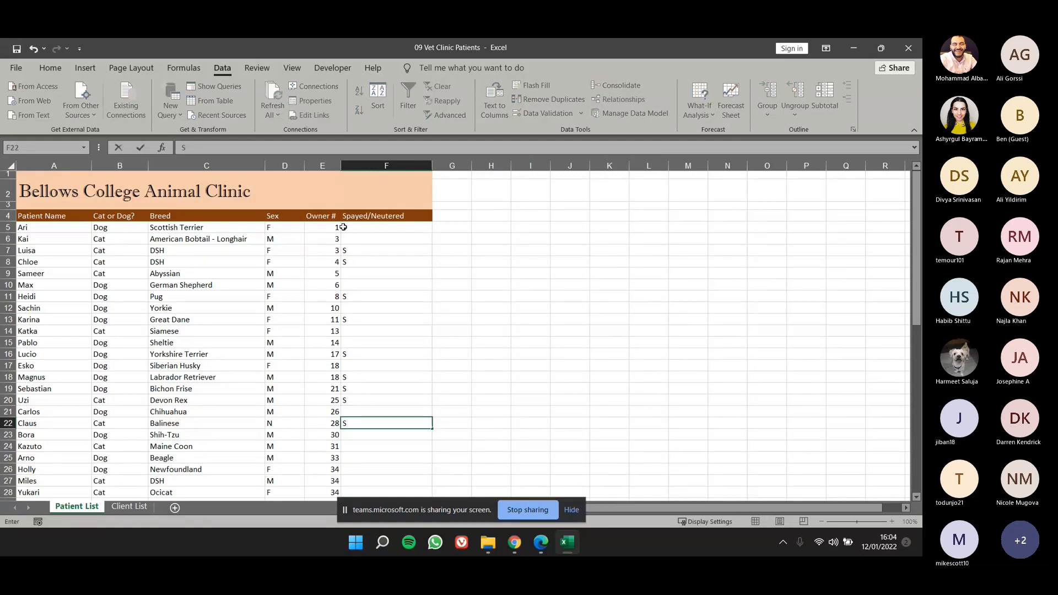
pyautogui.click(363, 240)
pyautogui.write('N')
pyautogui.press('Return')
pyautogui.press('Return')
pyautogui.press('Return')
pyautogui.write('N')
pyautogui.press('Return')
pyautogui.write('N')
pyautogui.press('Return')
pyautogui.press('Return')
pyautogui.press('Return')
pyautogui.press('Return')
pyautogui.write('N')
pyautogui.press('Return')
pyautogui.write('N')
pyautogui.press('Return')
pyautogui.press('Return')
pyautogui.press('Return')
pyautogui.press('Return')
pyautogui.press('Return')
pyautogui.press('Return')
pyautogui.write('N')
pyautogui.press('Return')
pyautogui.press('Return')
pyautogui.write('N')
pyautogui.press('Return')
pyautogui.write('N')
pyautogui.press('Return')
pyautogui.write('N')
pyautogui.press('Return')
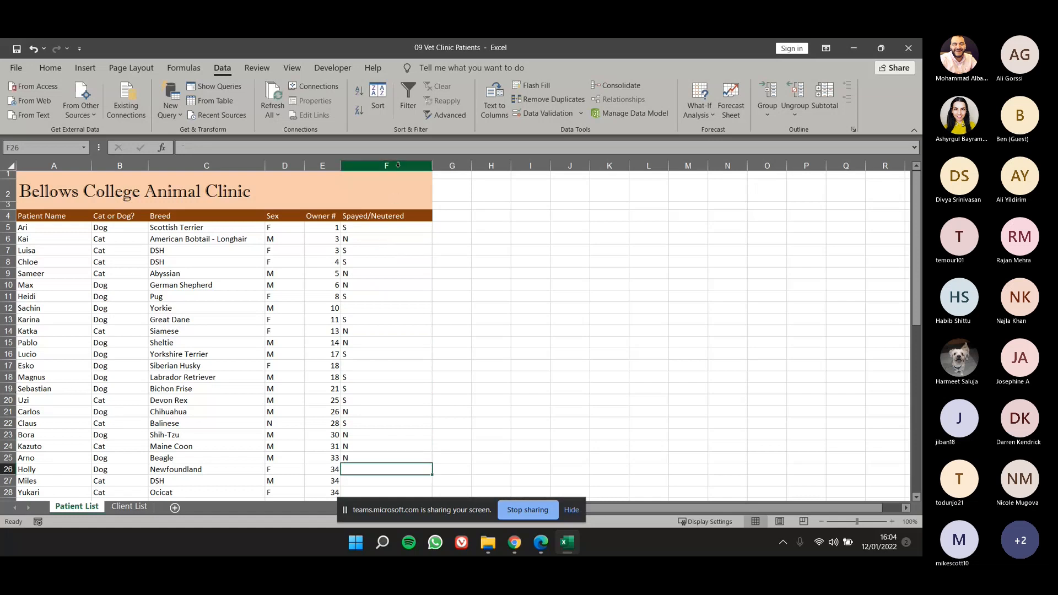
# Set up list validation for the whole Spayed/Neutered column with N and S as the allowed values.
pyautogui.click(398, 165)
pyautogui.moveTo(378, 227); pyautogui.dragTo(378, 359)
pyautogui.click(372, 239)
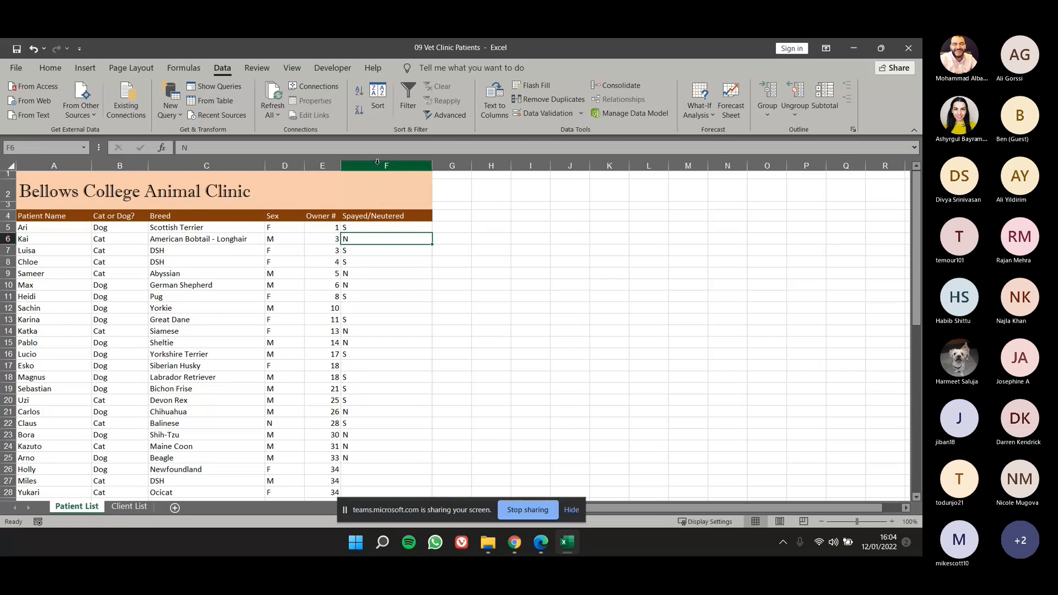
pyautogui.click(378, 164)
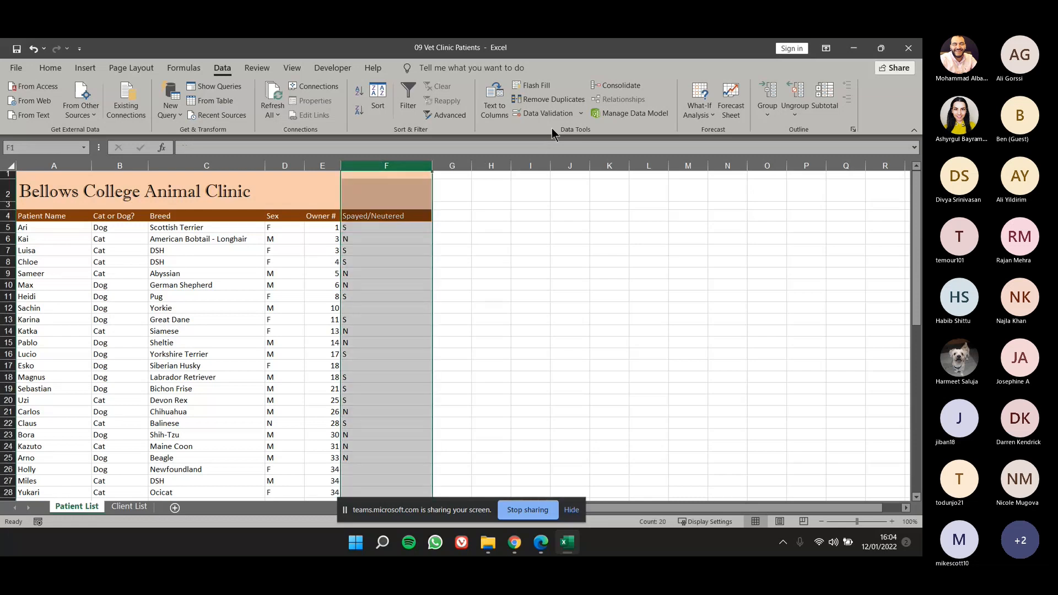
pyautogui.click(542, 115)
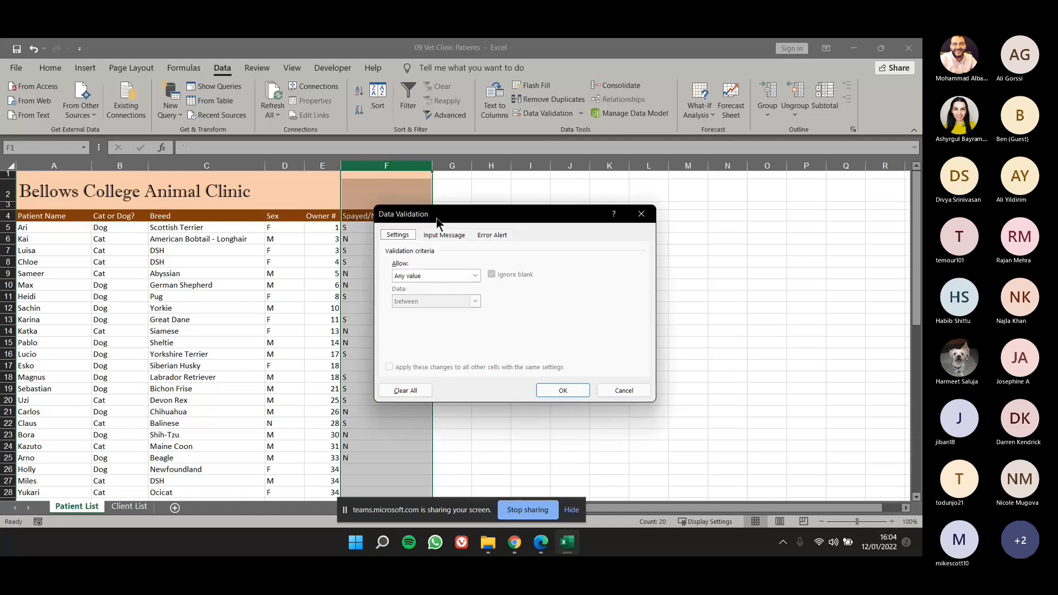
pyautogui.moveTo(437, 218); pyautogui.dragTo(475, 214)
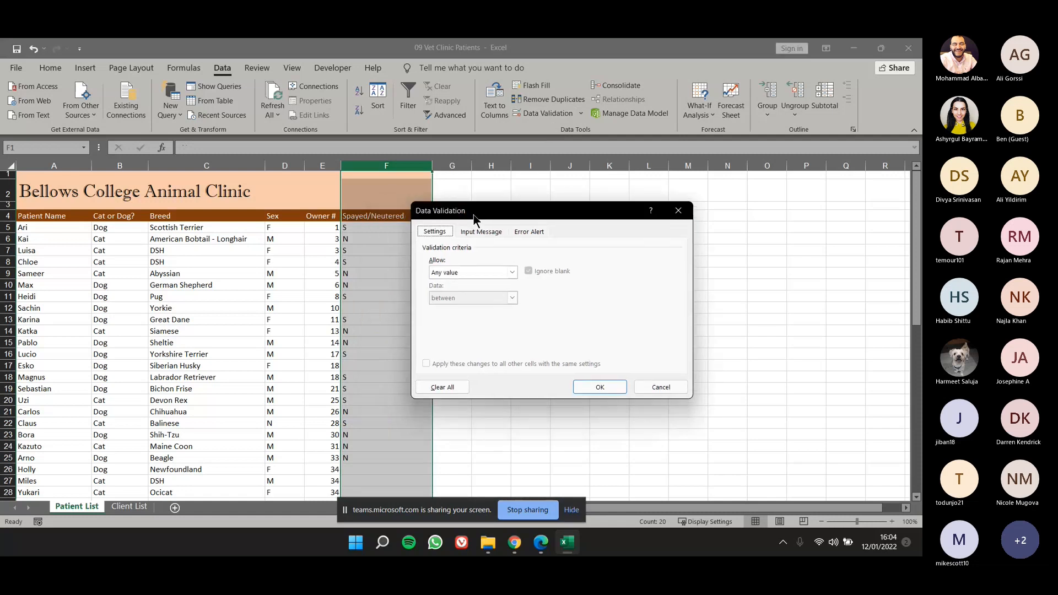
pyautogui.click(488, 271)
pyautogui.click(477, 307)
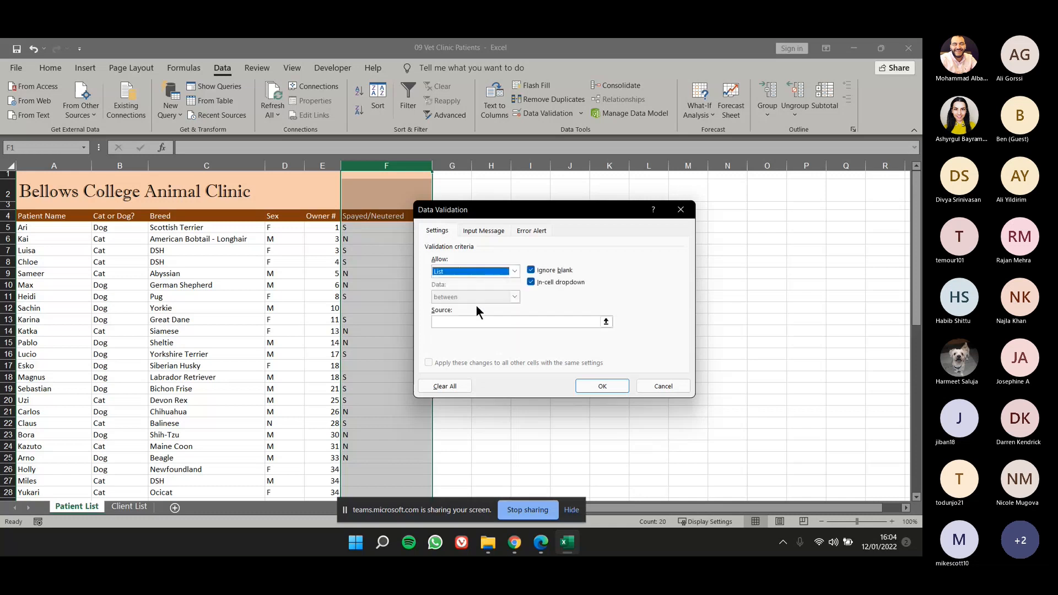
pyautogui.click(485, 321)
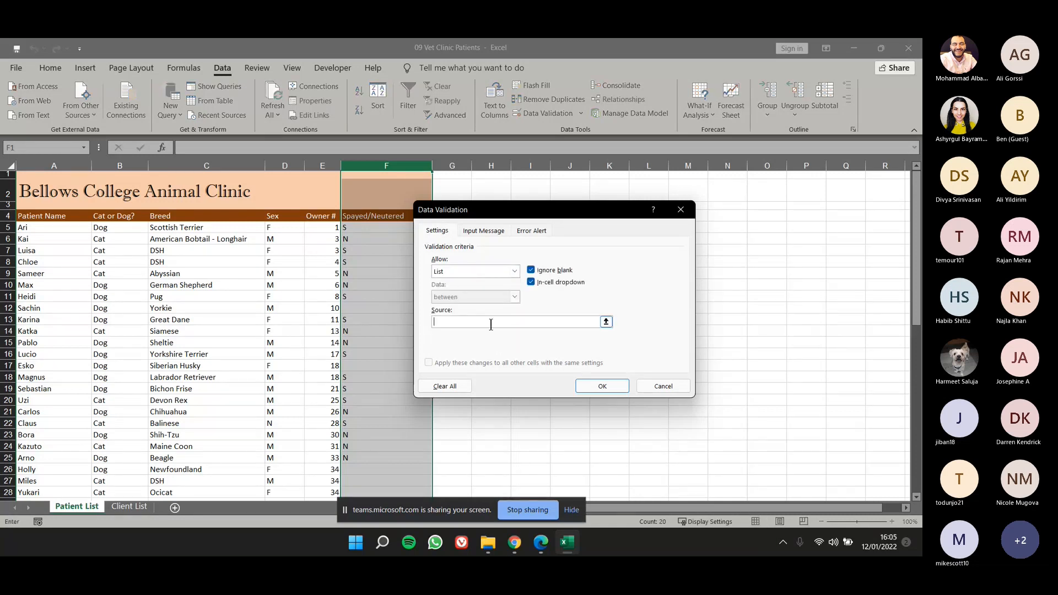
pyautogui.moveTo(507, 212); pyautogui.dragTo(547, 216)
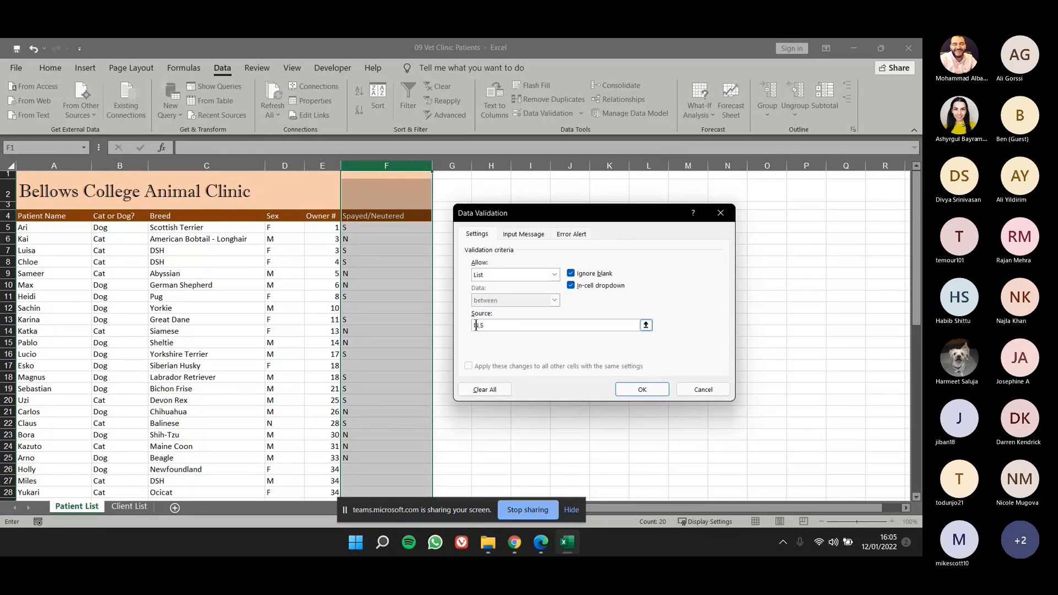
pyautogui.write('S')
# Add the input message "S = Spayed, N = Neutred" to the validation rule and apply it to column F.
pyautogui.click(515, 233)
pyautogui.write('S = Spayed')
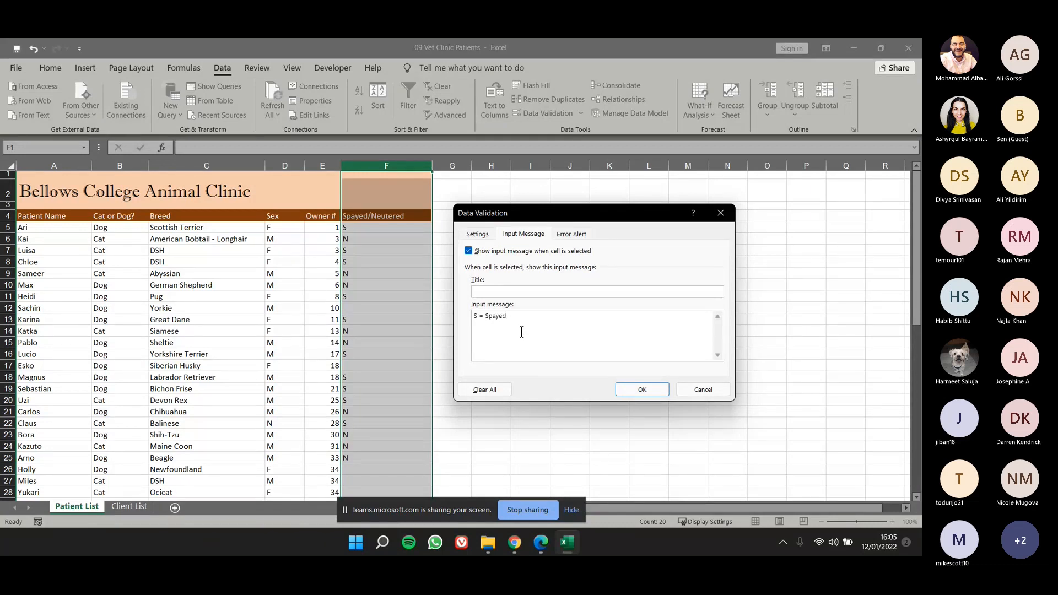
pyautogui.write(', N = Neutred')
pyautogui.press('BackSpace')
pyautogui.click(638, 388)
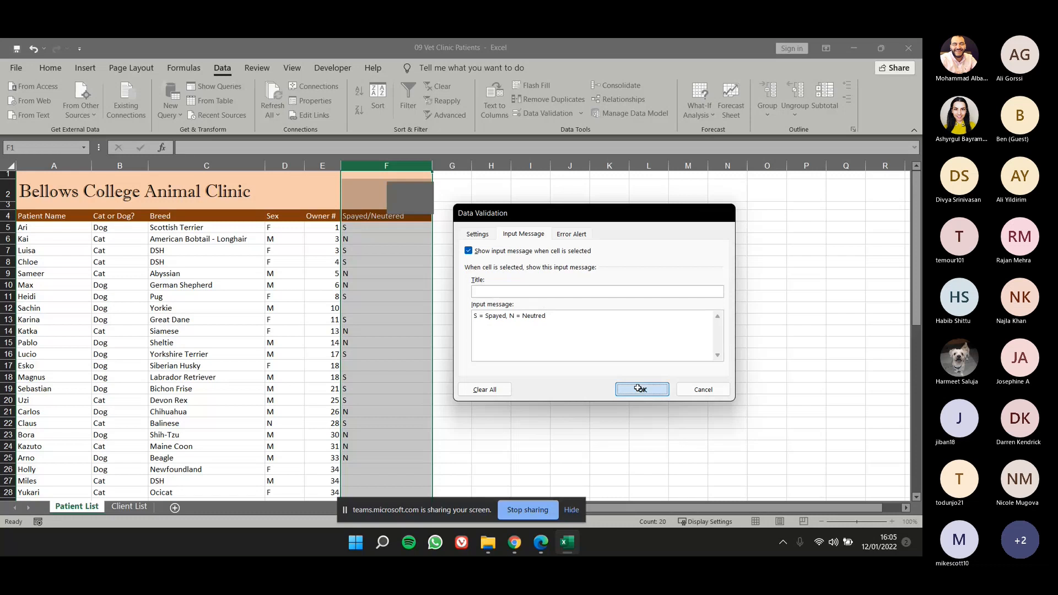
# Try out the validated Spayed/Neutered cells and choose S from the list for empty cell F12.
pyautogui.click(386, 273)
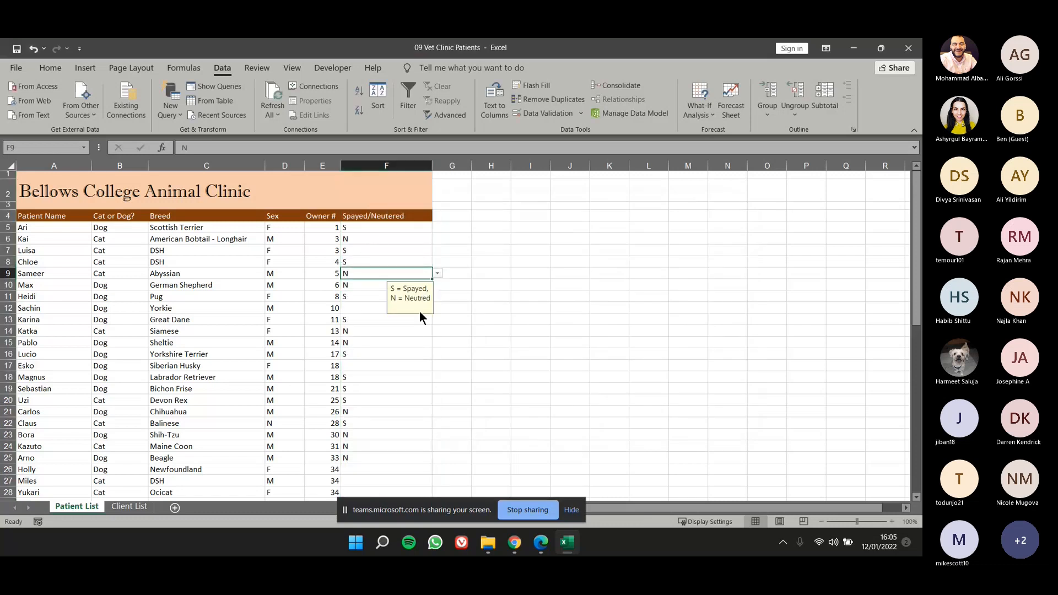
pyautogui.click(405, 286)
pyautogui.click(409, 275)
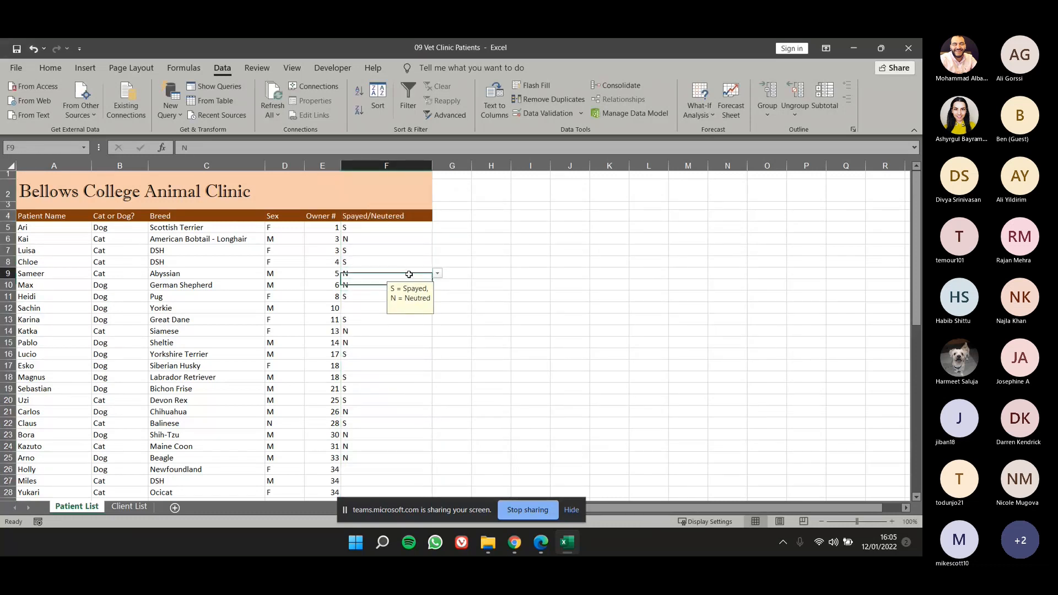
pyautogui.click(408, 308)
pyautogui.click(437, 308)
pyautogui.click(424, 328)
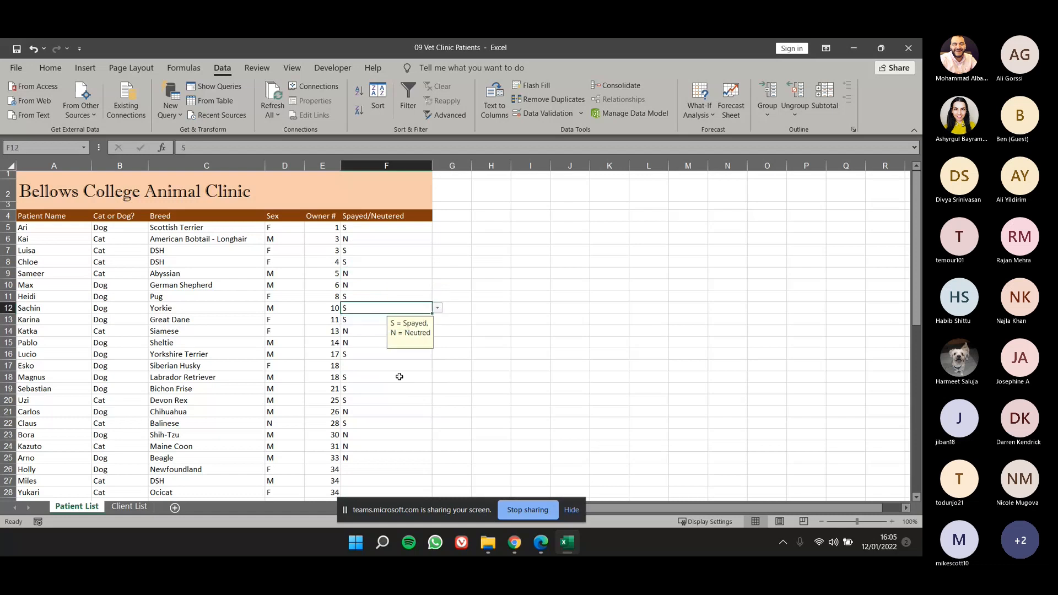
pyautogui.click(400, 377)
pyautogui.click(405, 311)
# Start a conditional formatting rule for F5:F57 that formats only cells containing Blanks.
pyautogui.moveTo(411, 230); pyautogui.dragTo(412, 482)
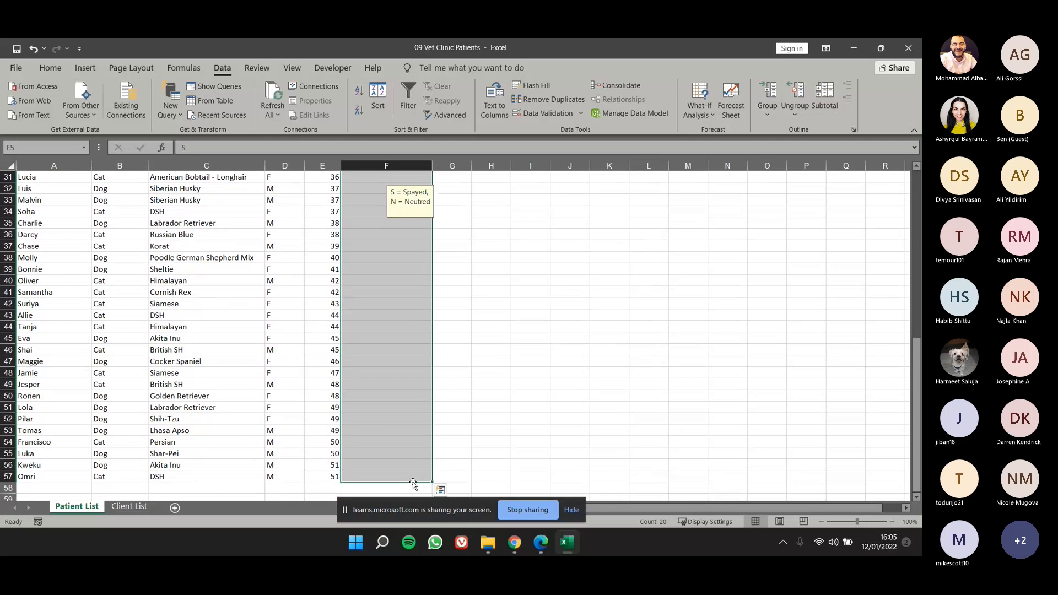
pyautogui.scroll(10, 408, 374)
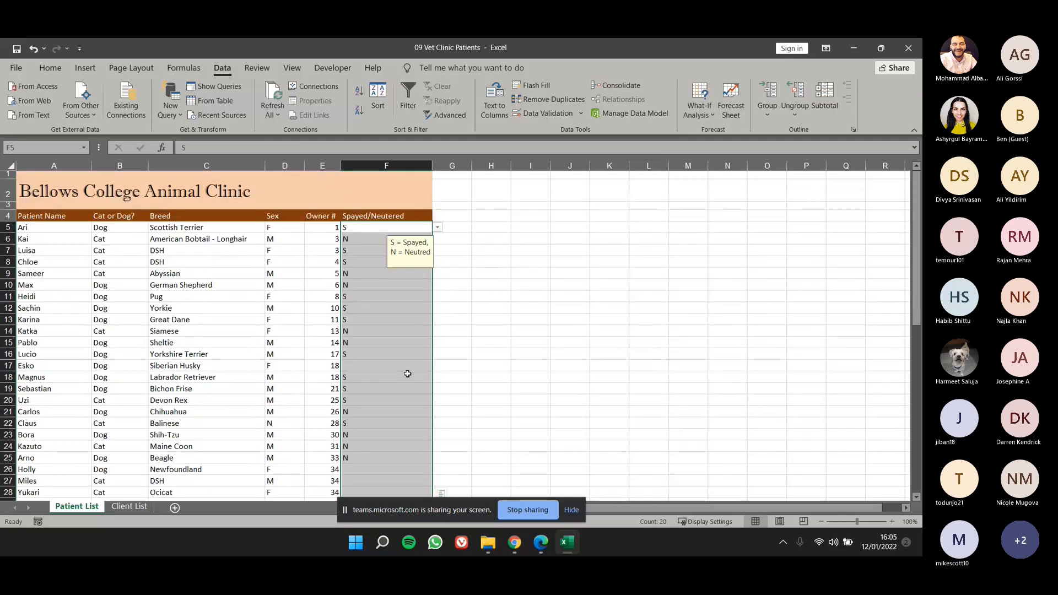
pyautogui.click(61, 66)
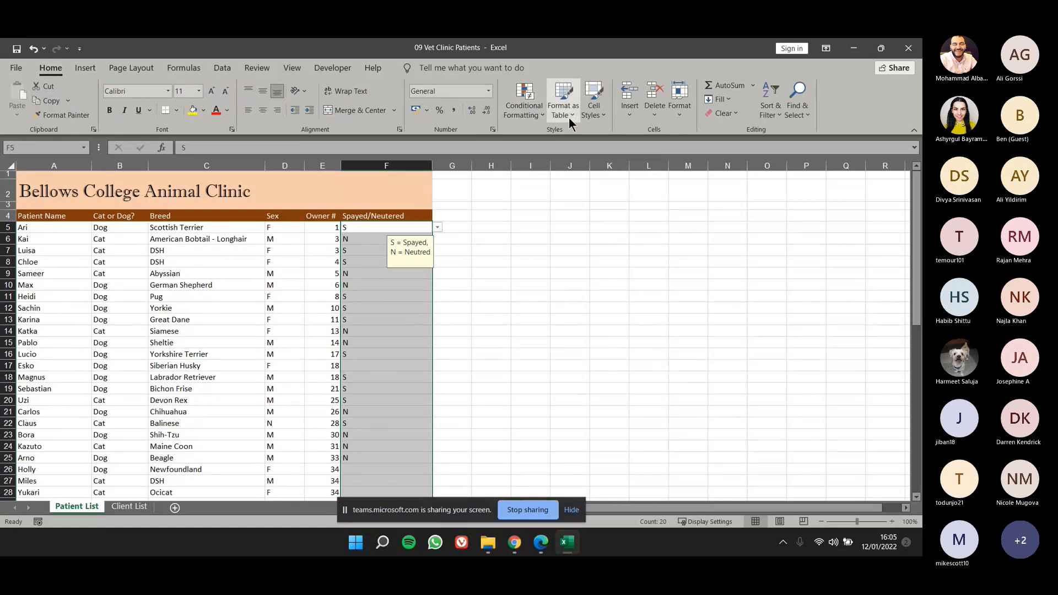
pyautogui.click(540, 111)
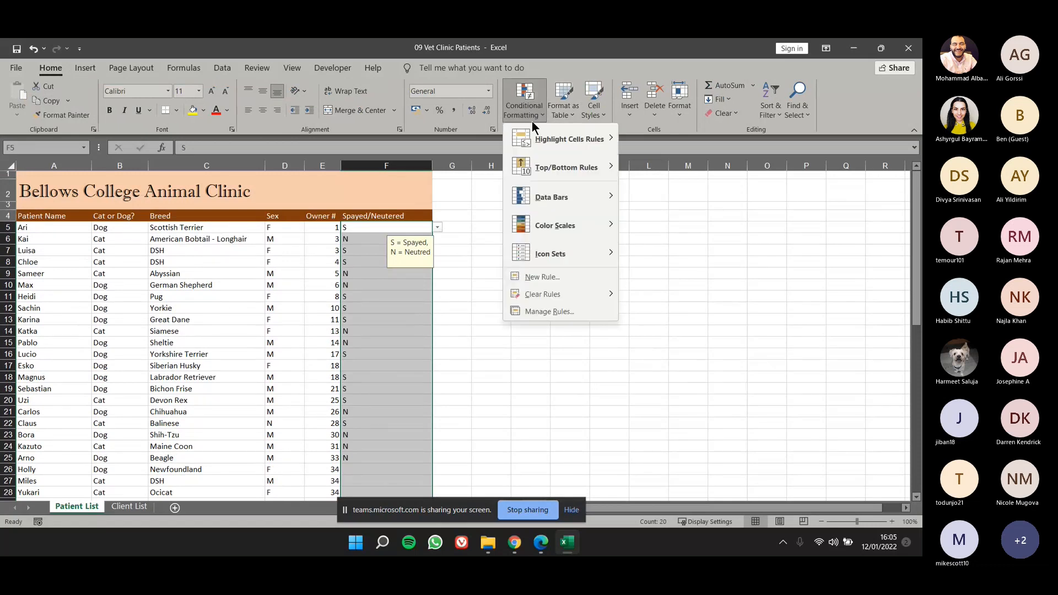
pyautogui.click(561, 275)
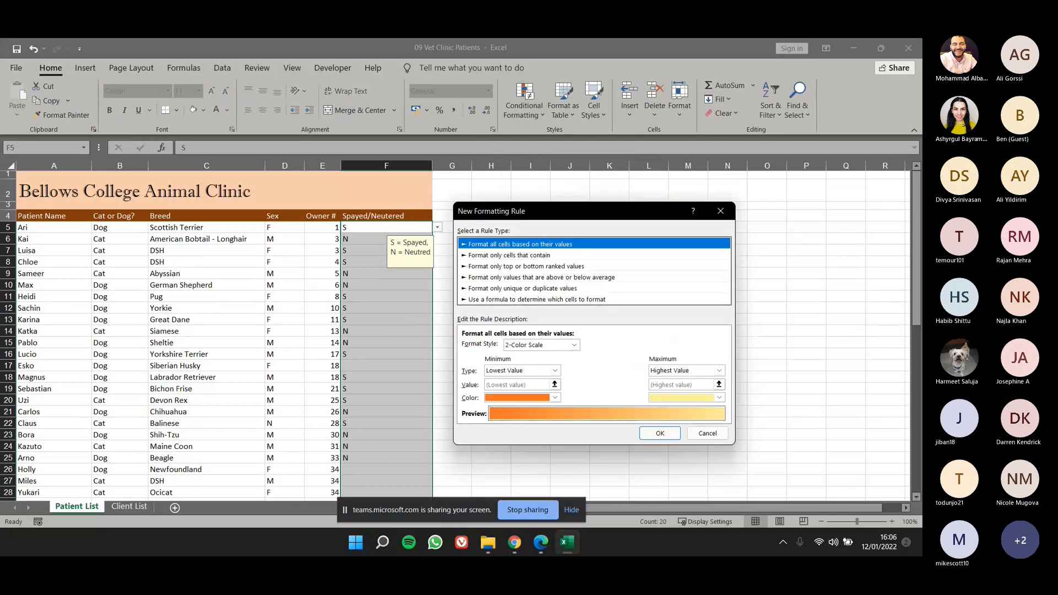
pyautogui.click(551, 255)
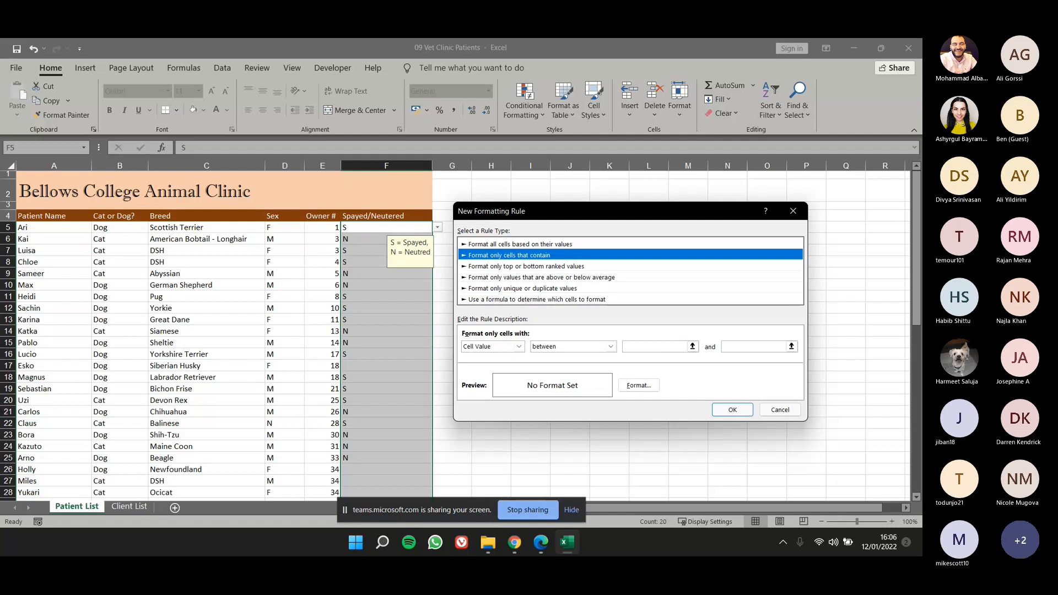
pyautogui.click(507, 347)
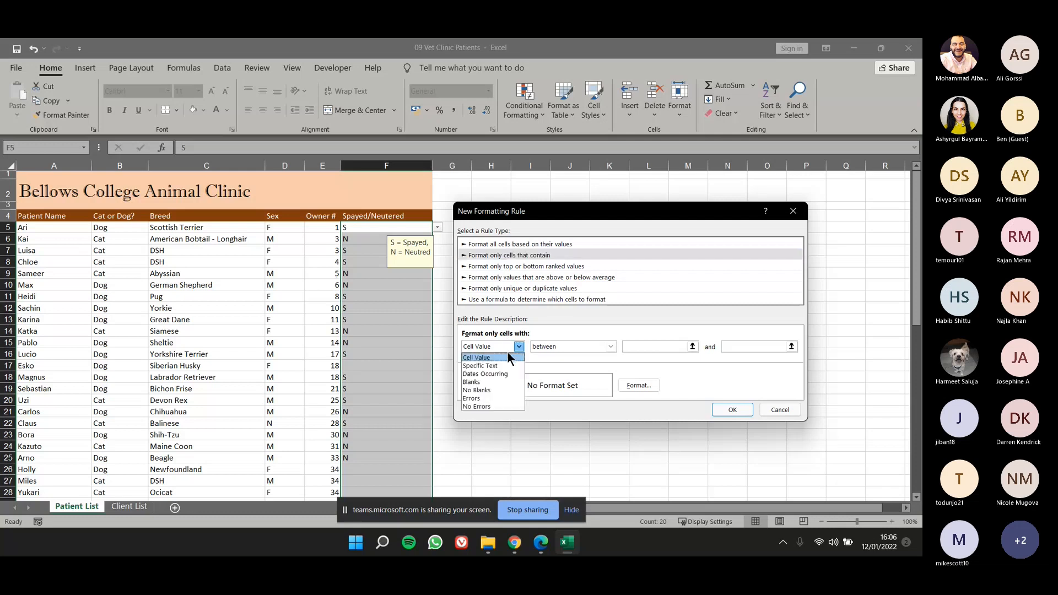
pyautogui.click(504, 383)
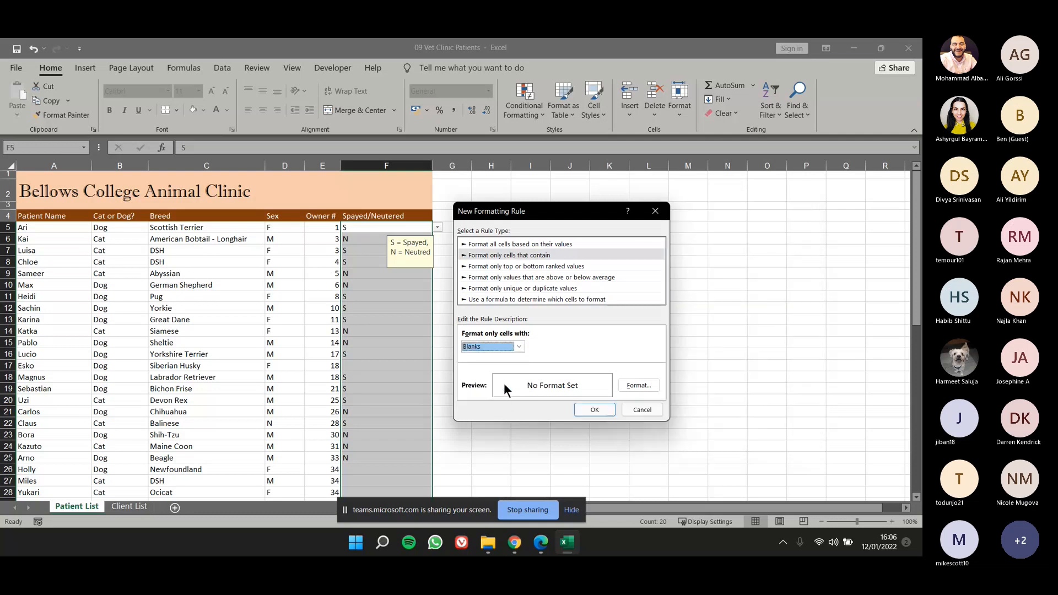
# Give the new formatting rule a solid green fill.
pyautogui.click(626, 388)
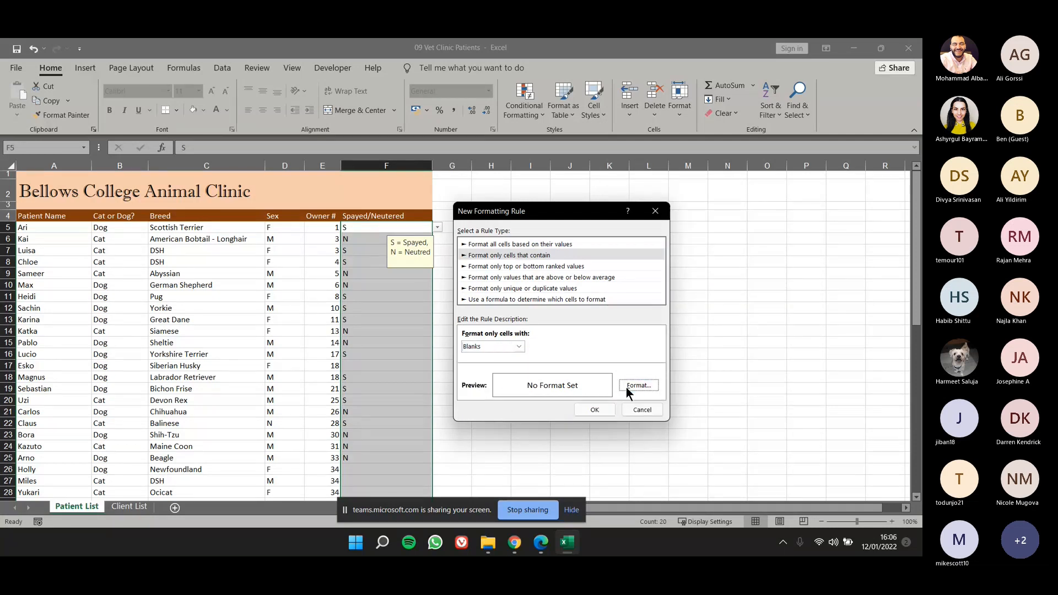
pyautogui.click(571, 171)
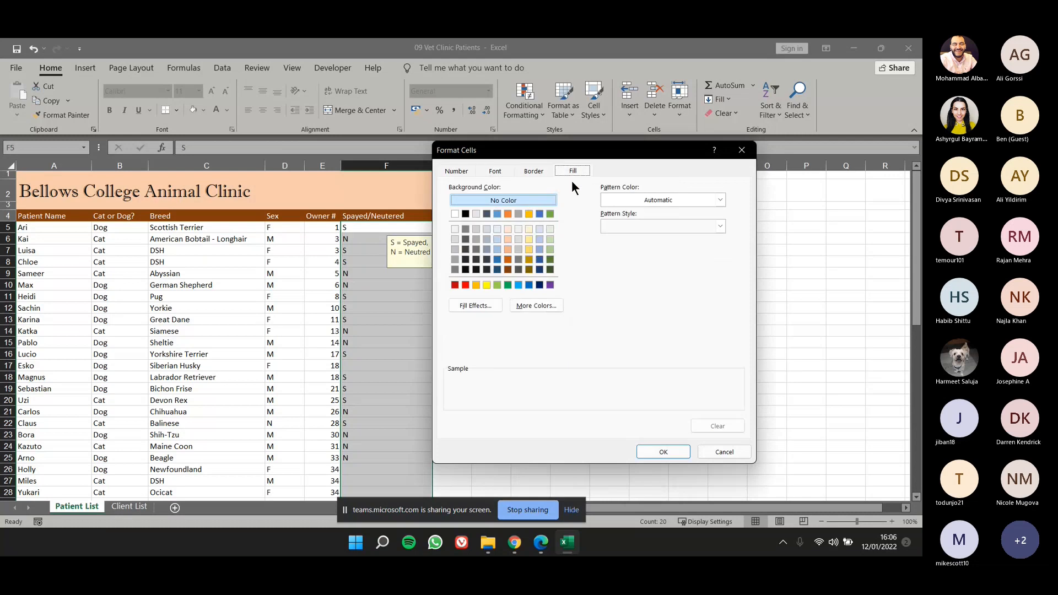
pyautogui.click(507, 229)
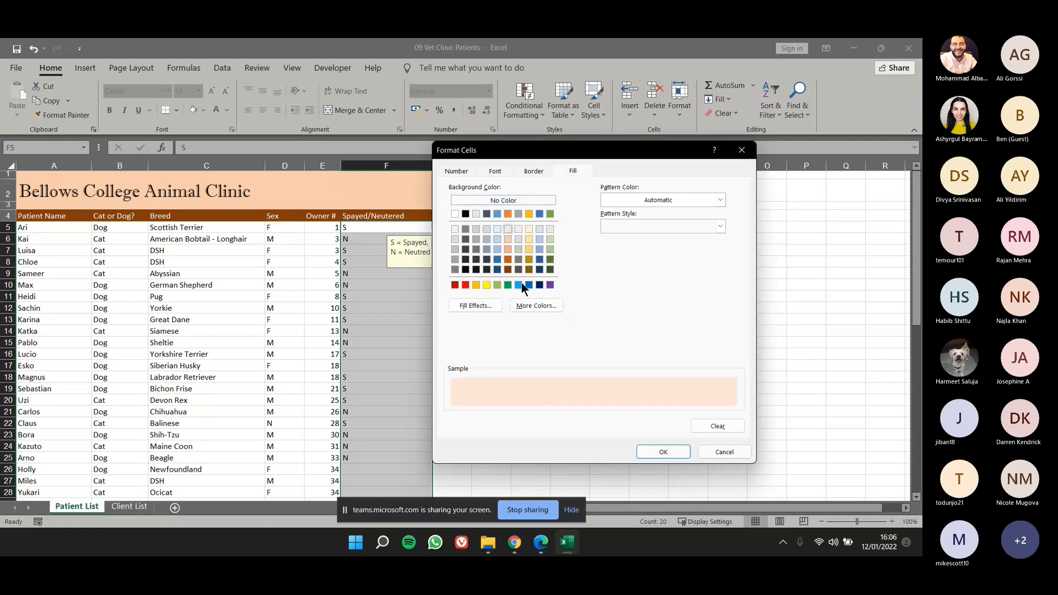
pyautogui.click(550, 215)
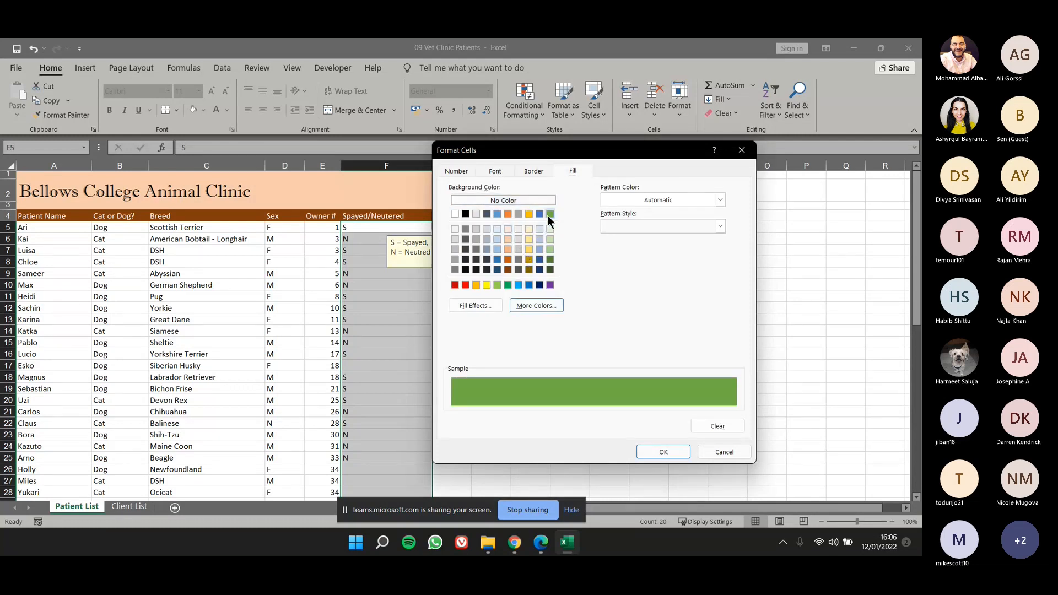
pyautogui.click(670, 451)
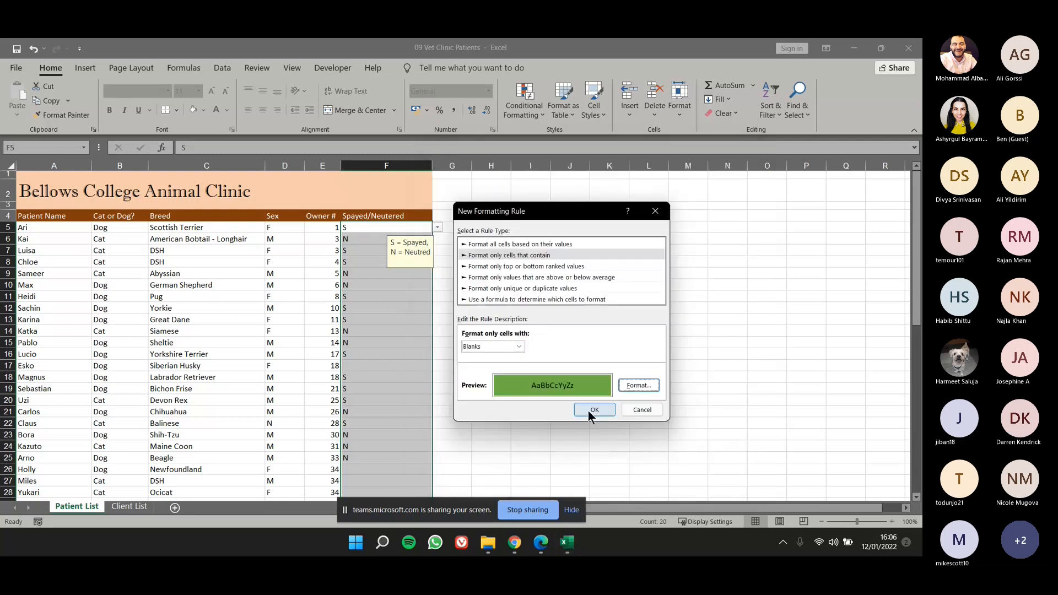
# Switch the rule's condition to No Blanks and apply it to the Spayed/Neutered column.
pyautogui.click(518, 347)
pyautogui.click(500, 389)
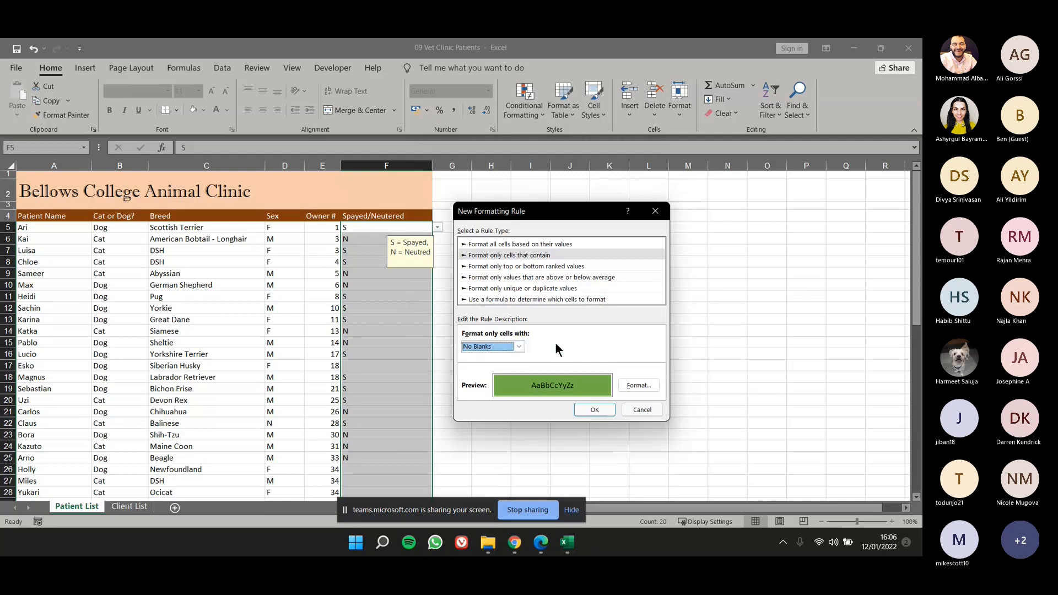
pyautogui.click(594, 412)
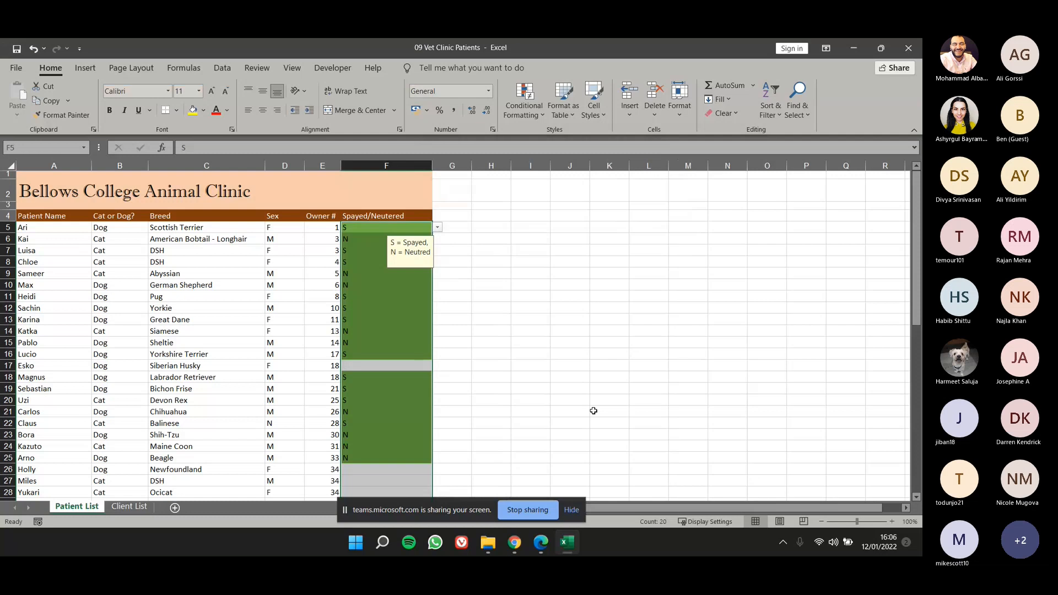
pyautogui.click(532, 364)
pyautogui.scroll(-1, 501, 359)
pyautogui.scroll(-1, 499, 354)
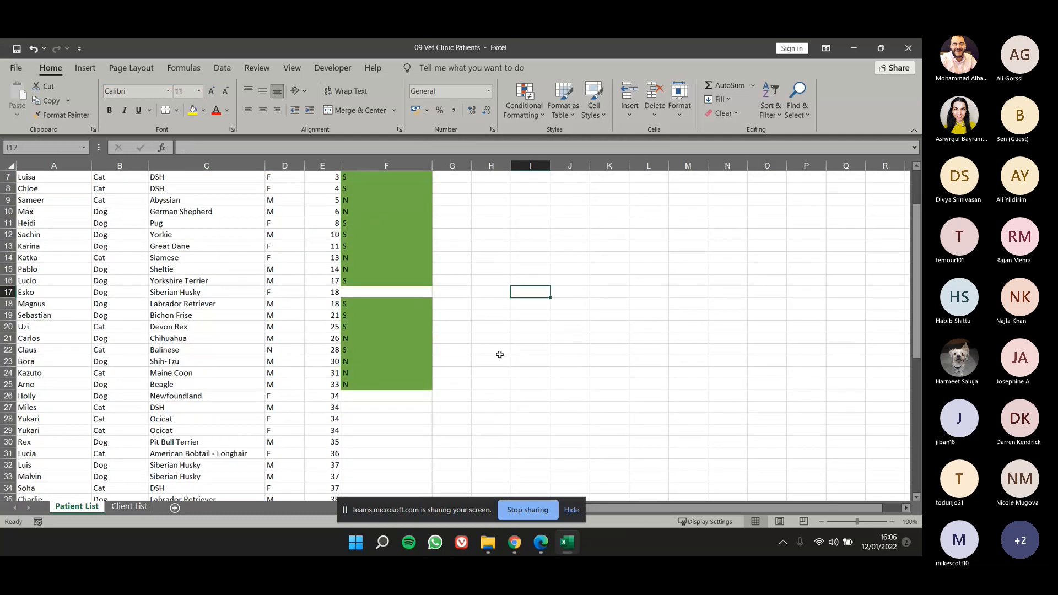
pyautogui.scroll(2, 407, 253)
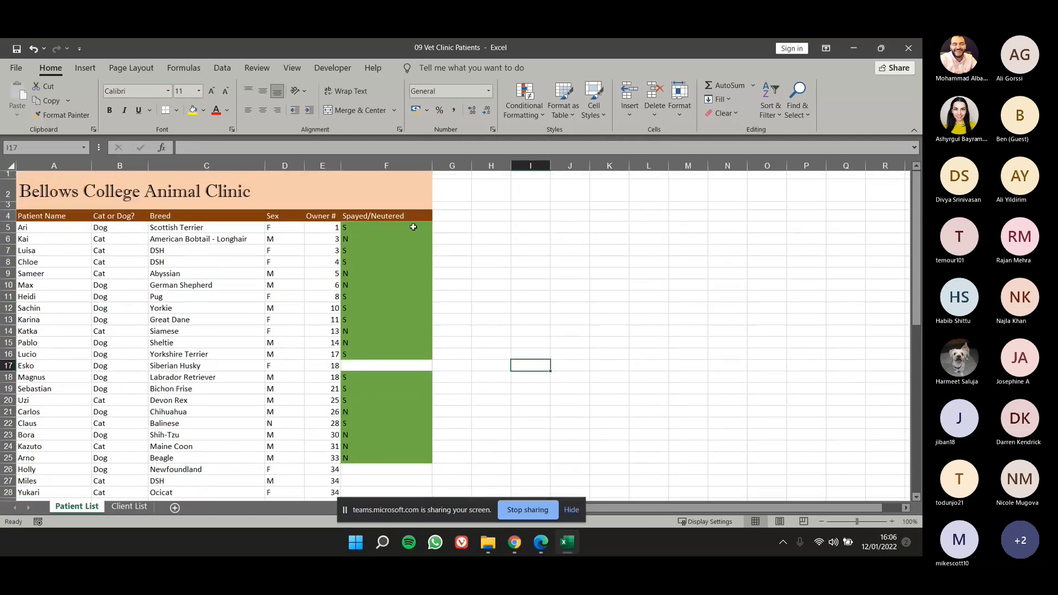
pyautogui.moveTo(413, 228); pyautogui.dragTo(420, 363)
pyautogui.click(387, 456)
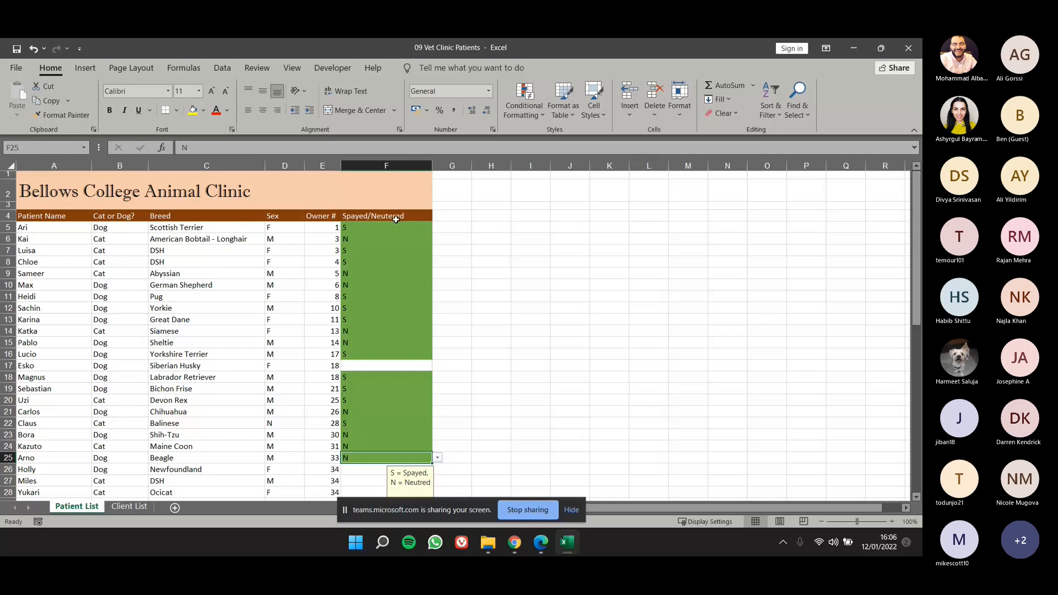
# Edit the existing rule on F5:F57 so that it formats cells with specific text containing N.
pyautogui.moveTo(393, 223); pyautogui.dragTo(394, 455)
pyautogui.scroll(11, 380, 290)
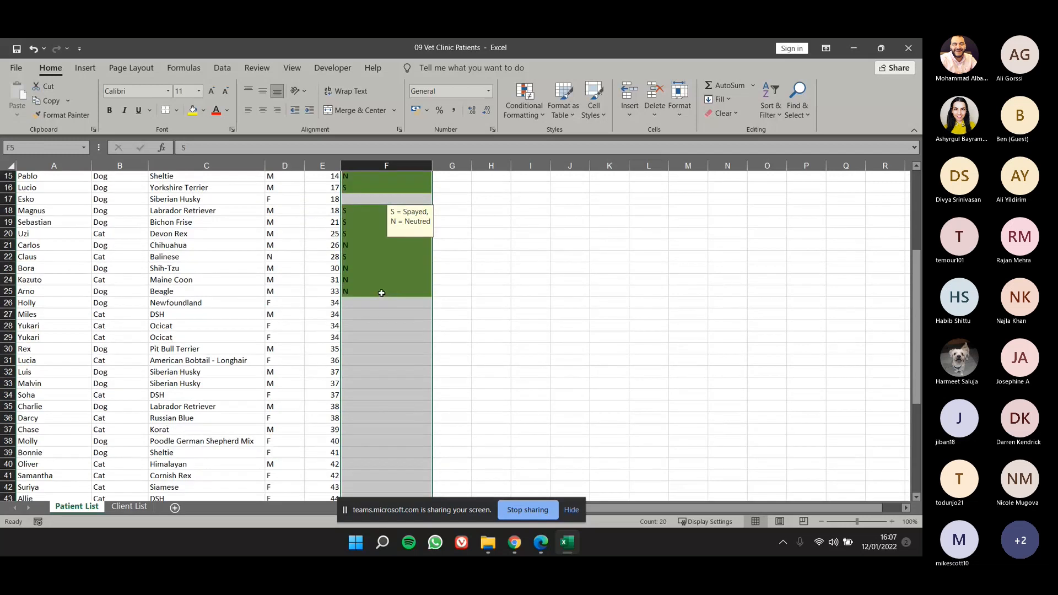
pyautogui.click(524, 109)
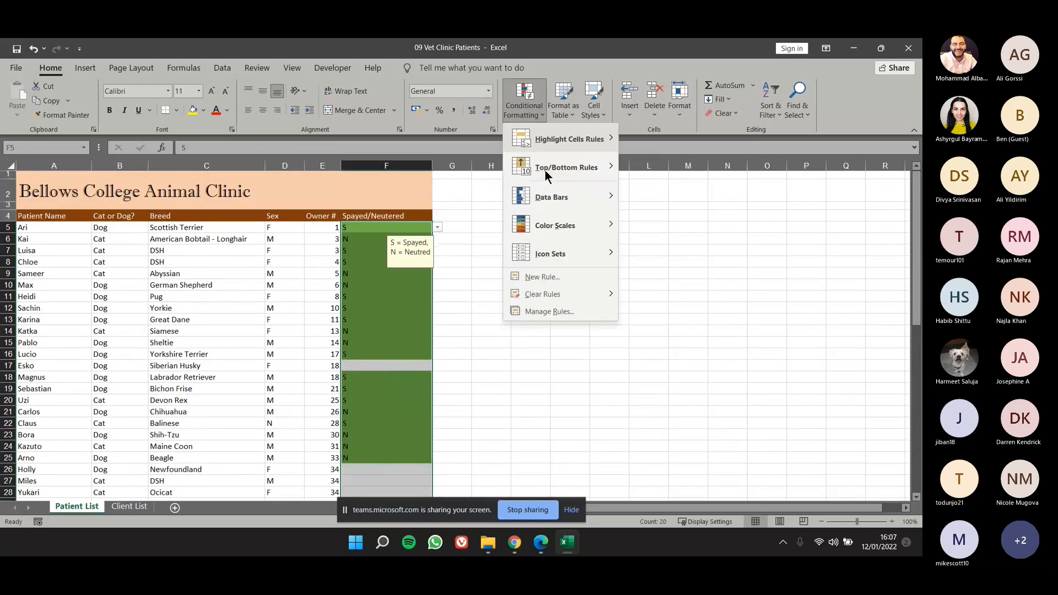
pyautogui.click(554, 310)
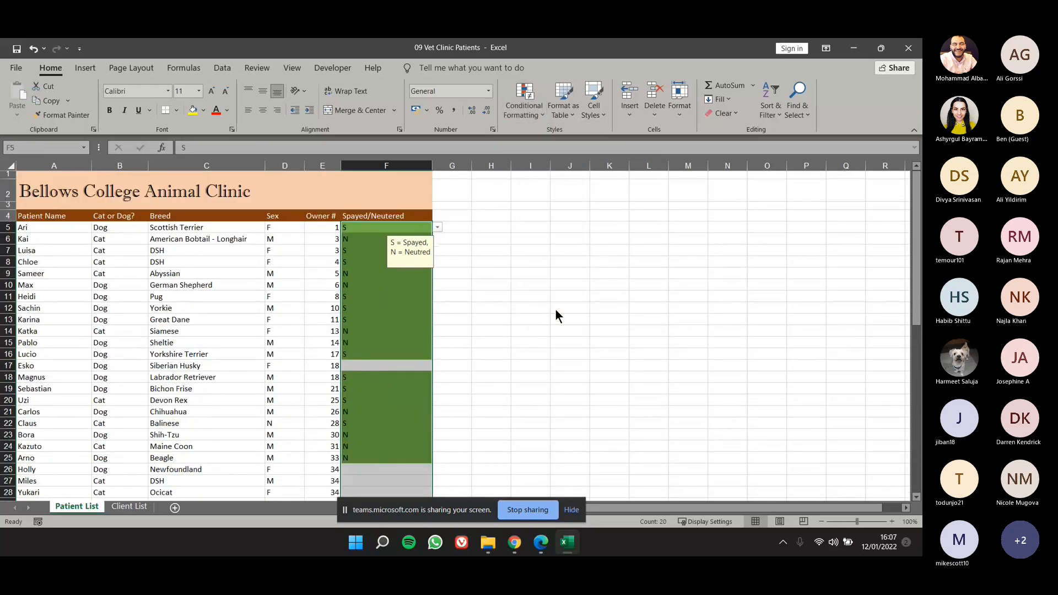
pyautogui.click(496, 302)
pyautogui.click(466, 269)
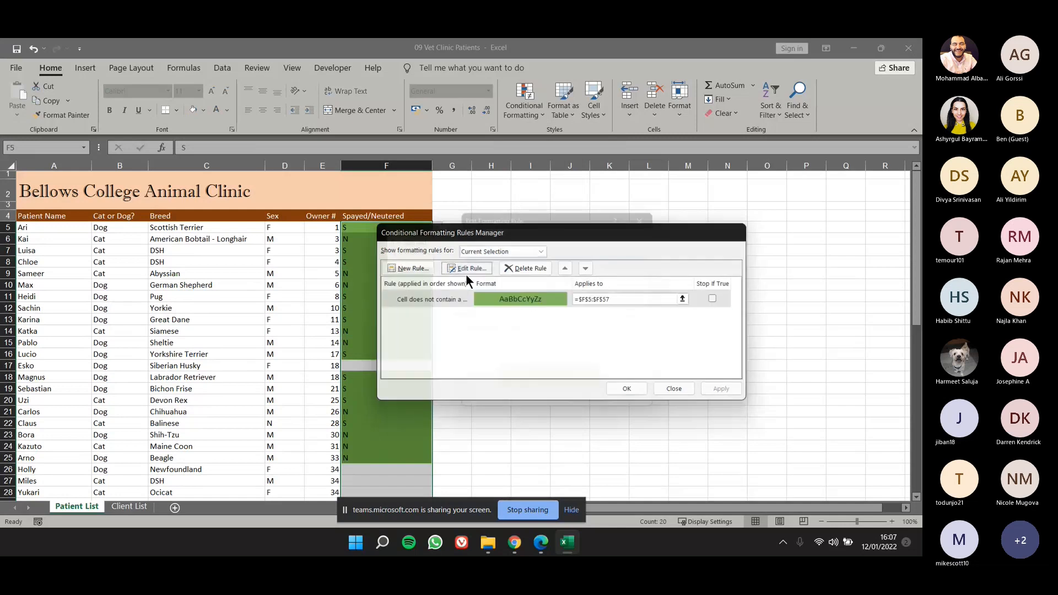
pyautogui.click(493, 345)
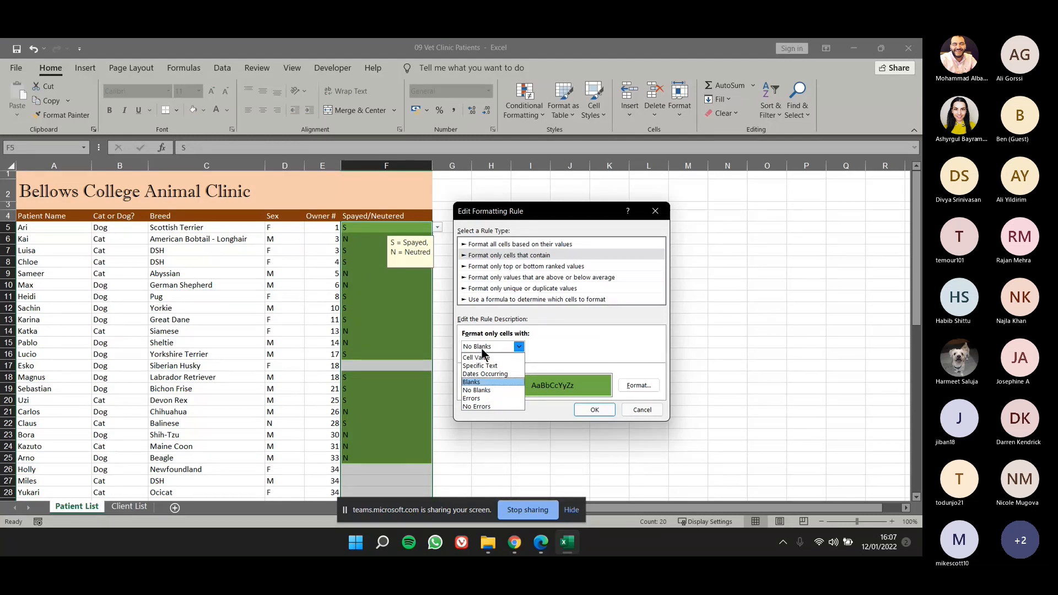
pyautogui.click(489, 366)
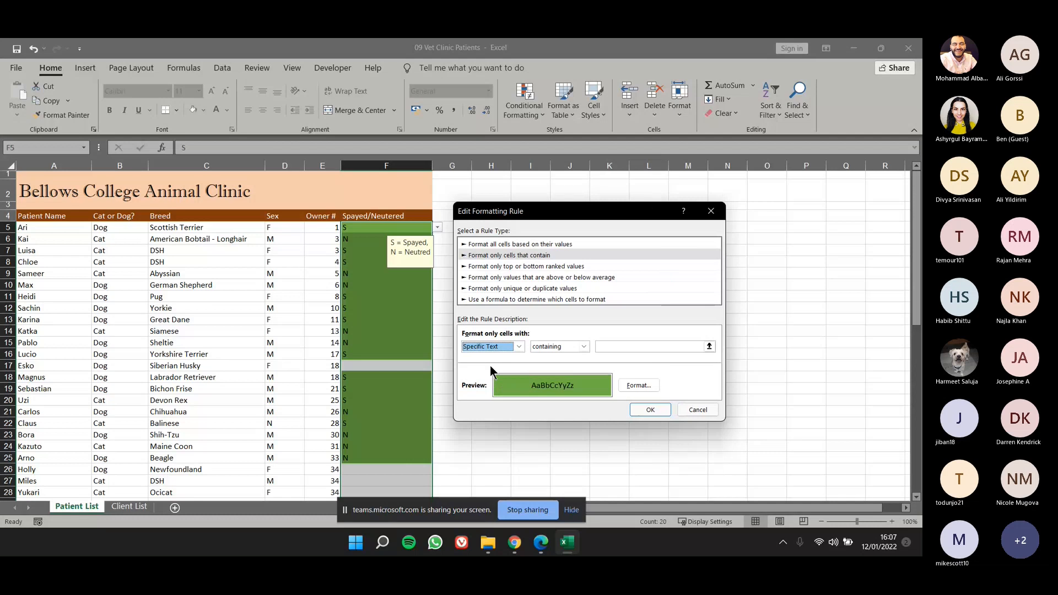
pyautogui.click(607, 347)
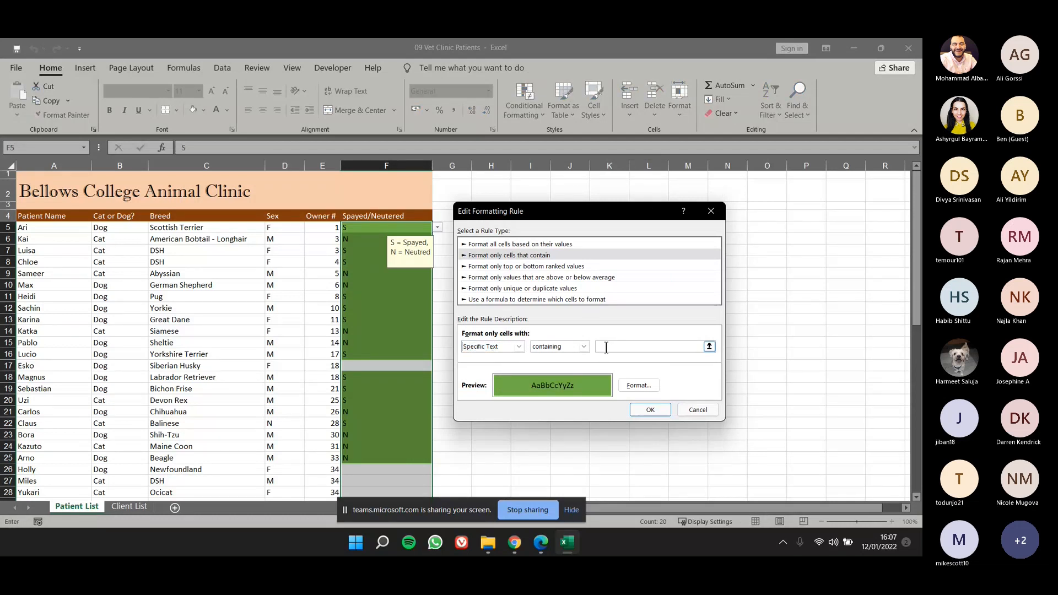
pyautogui.write('N')
# Set the fill of the N rule to blue and save the edited rule.
pyautogui.click(639, 385)
pyautogui.click(507, 201)
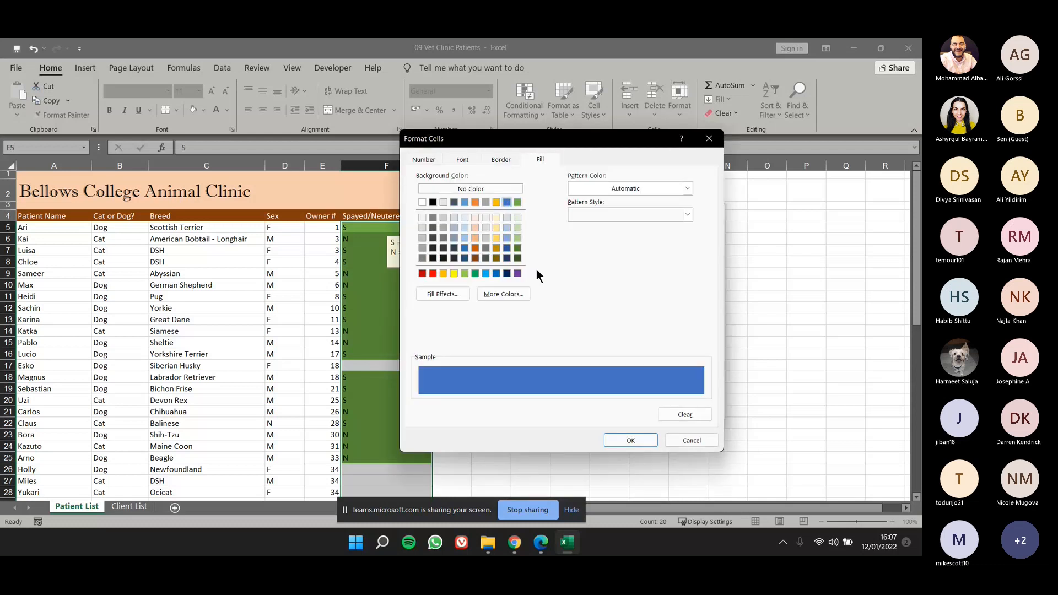
pyautogui.click(628, 441)
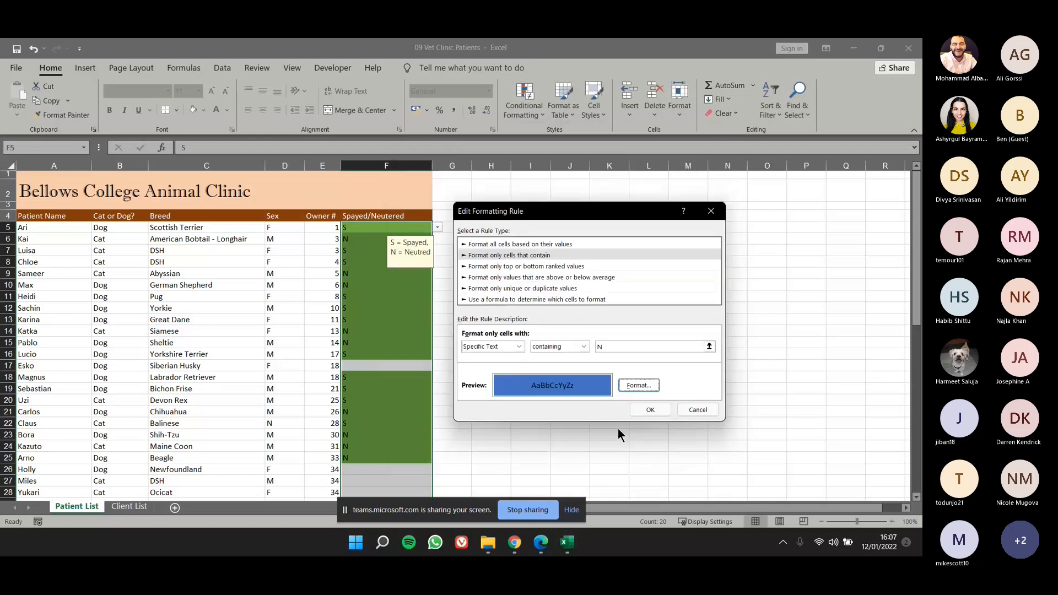
pyautogui.click(643, 407)
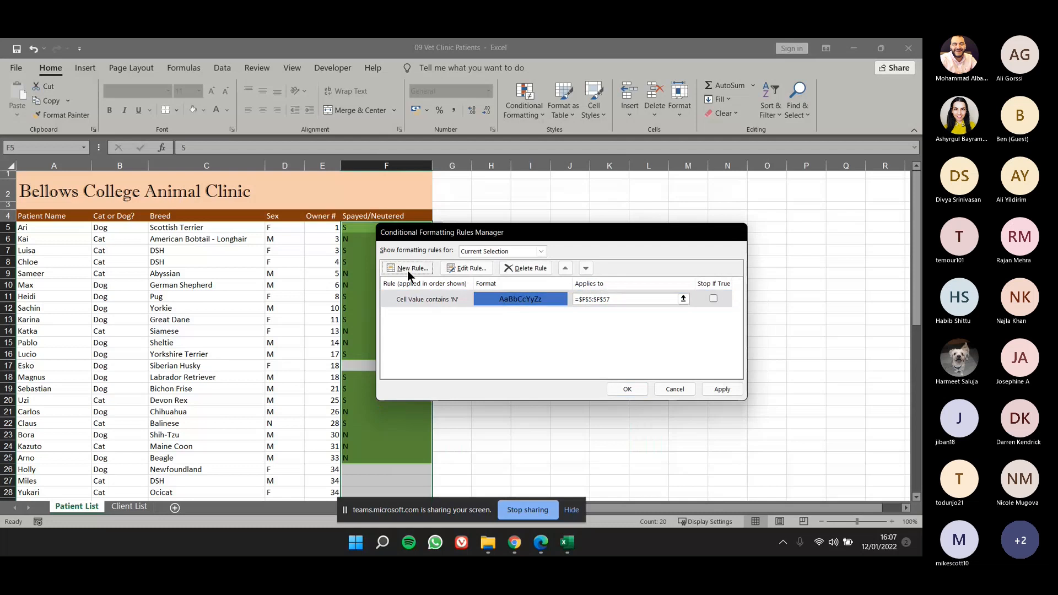
# Add a second rule for the same range that formats cells with specific text containing S.
pyautogui.click(408, 269)
pyautogui.click(505, 245)
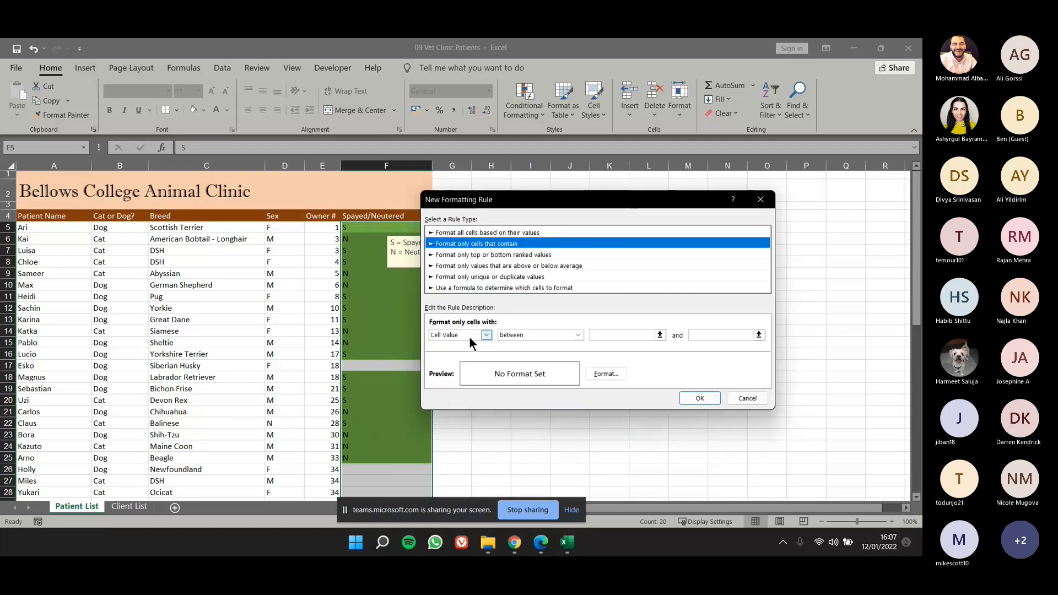
pyautogui.click(469, 337)
pyautogui.click(472, 355)
pyautogui.click(623, 334)
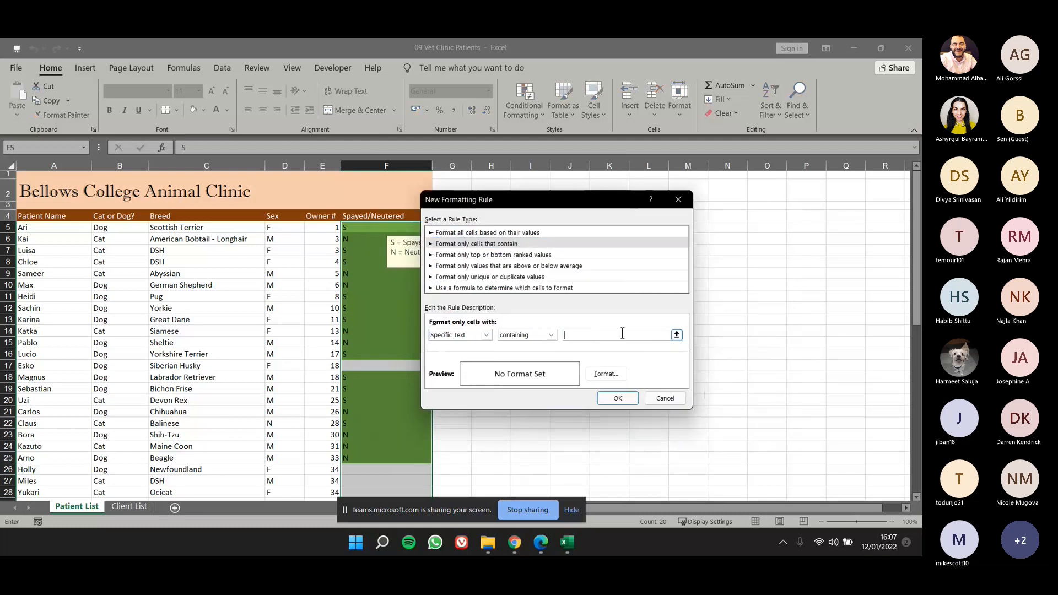
pyautogui.write('S')
# Give the S rule a gold fill and add it to the rule list.
pyautogui.click(619, 378)
pyautogui.click(497, 202)
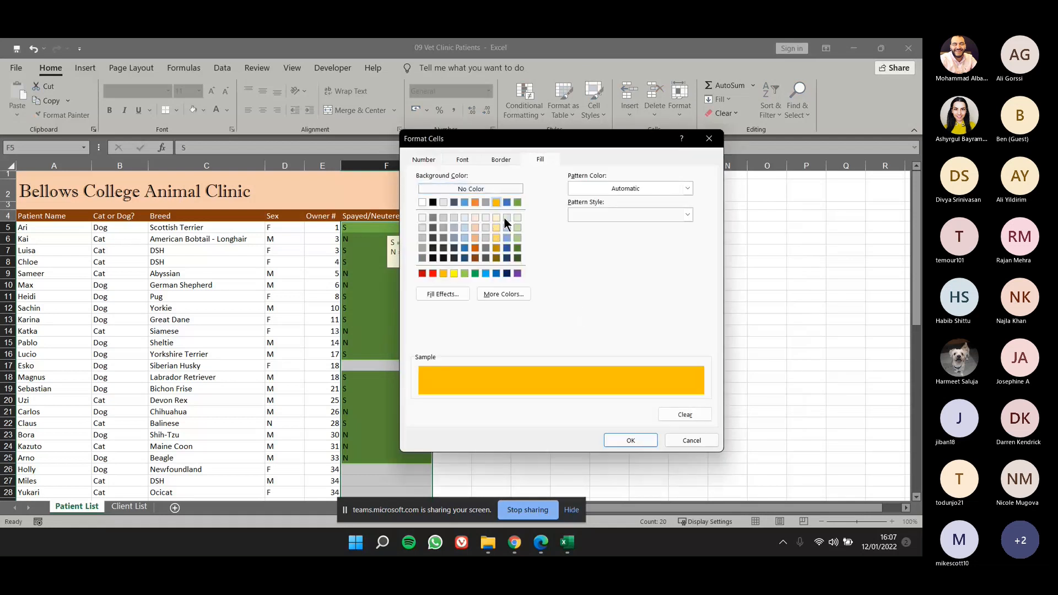
pyautogui.click(627, 441)
pyautogui.click(610, 400)
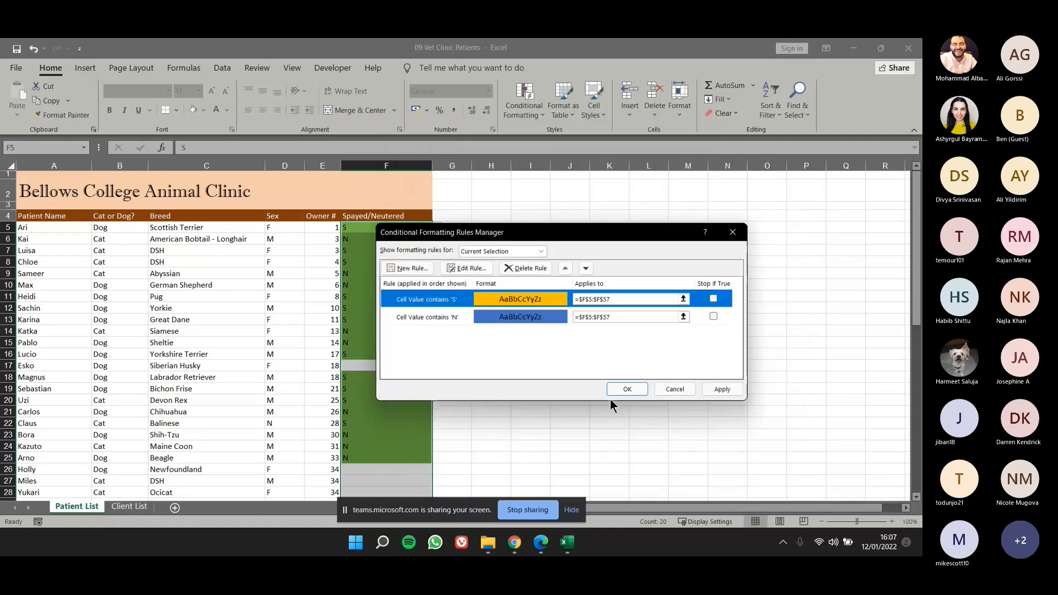
# Apply the S and N rules to the Spayed/Neutered column and close the rules manager.
pyautogui.moveTo(617, 233); pyautogui.dragTo(751, 217)
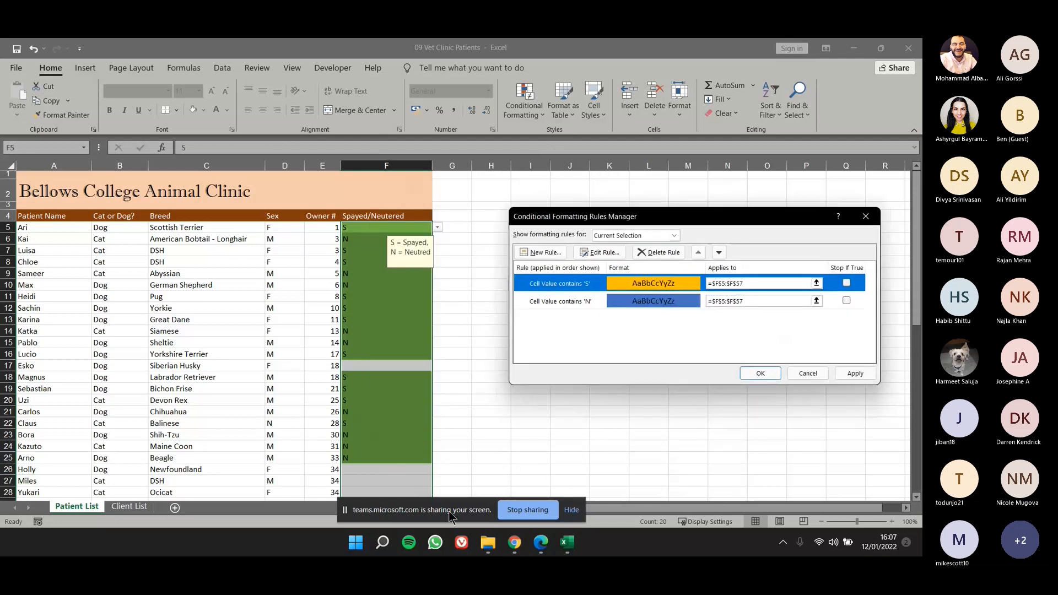
pyautogui.click(847, 375)
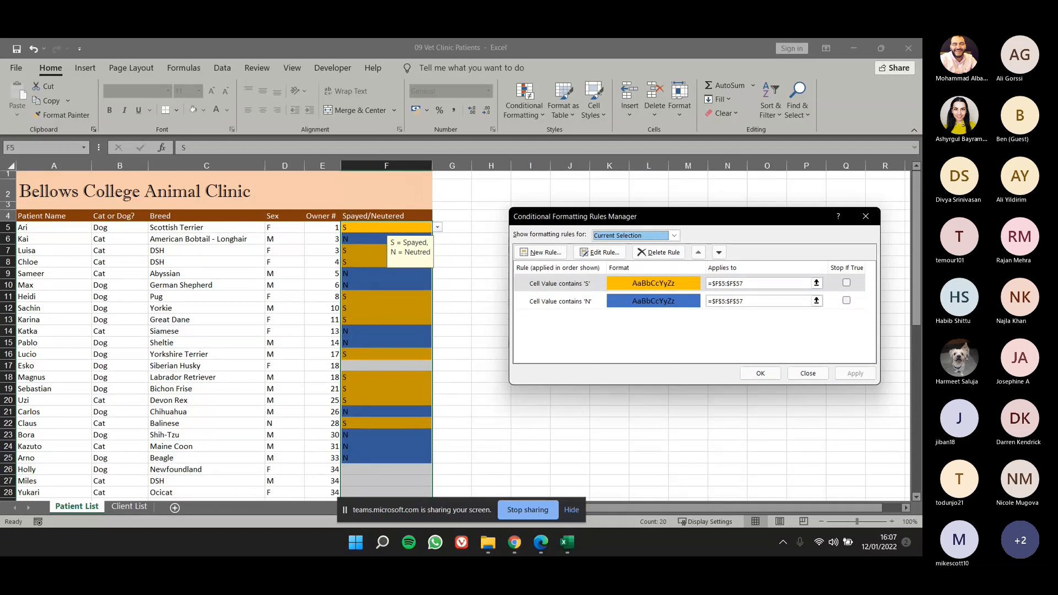
pyautogui.hotkey('alt', 'Tab')
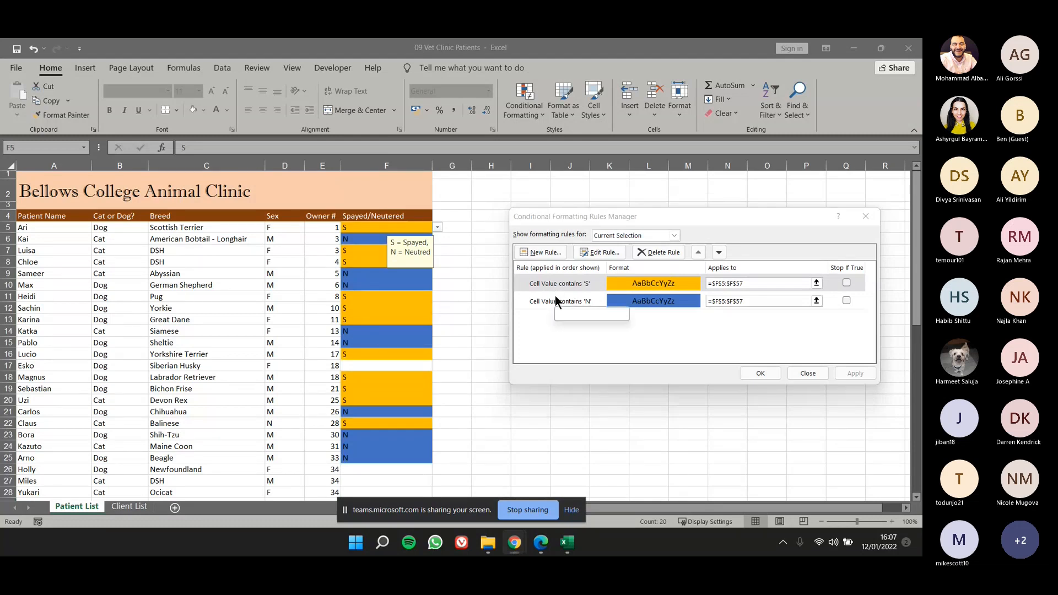
pyautogui.click(570, 302)
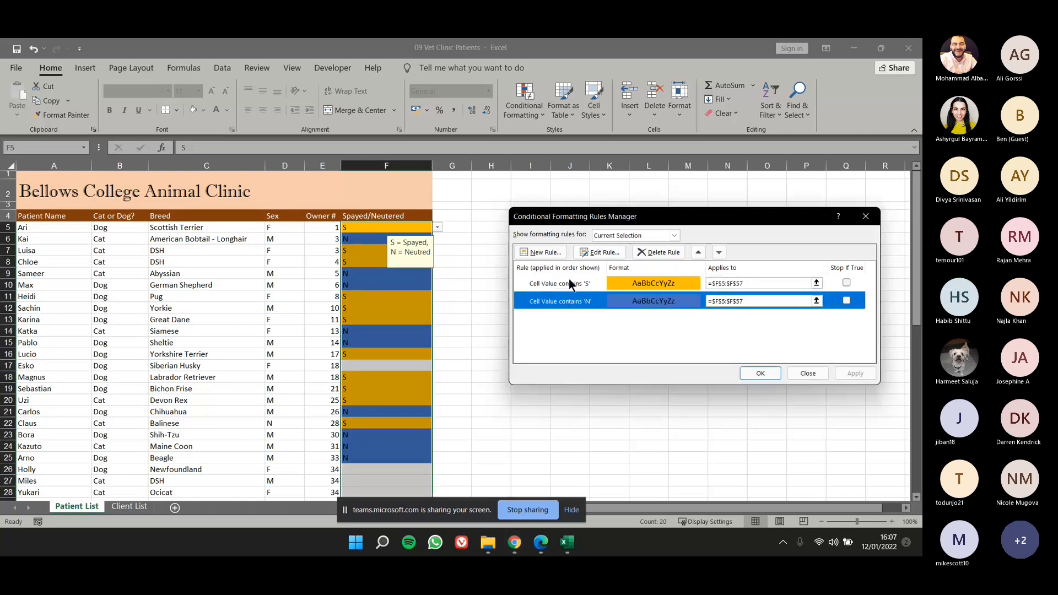
pyautogui.click(569, 279)
pyautogui.click(564, 300)
pyautogui.moveTo(723, 221); pyautogui.dragTo(714, 232)
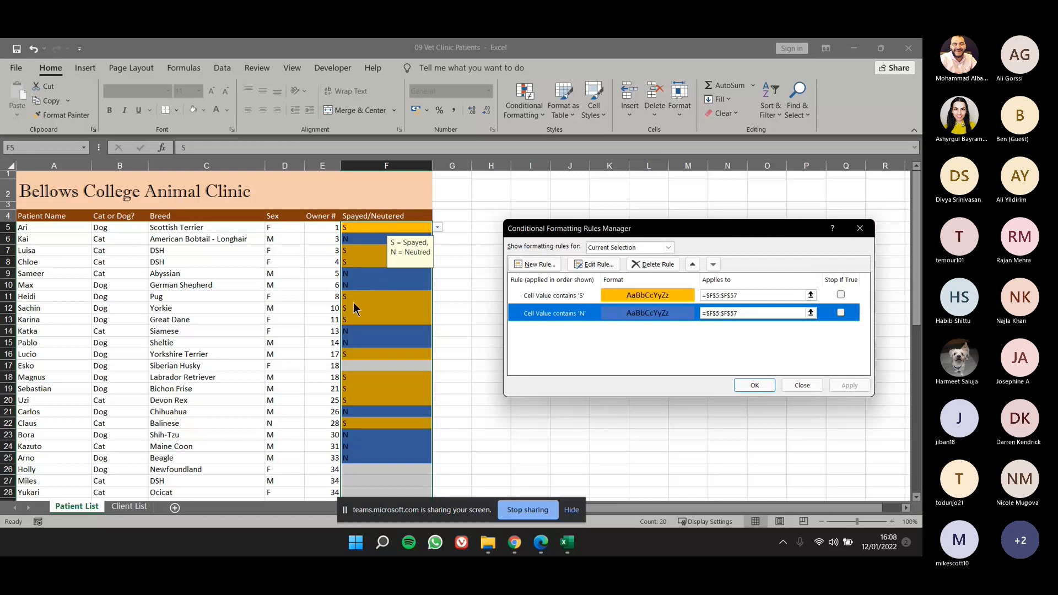
pyautogui.click(868, 232)
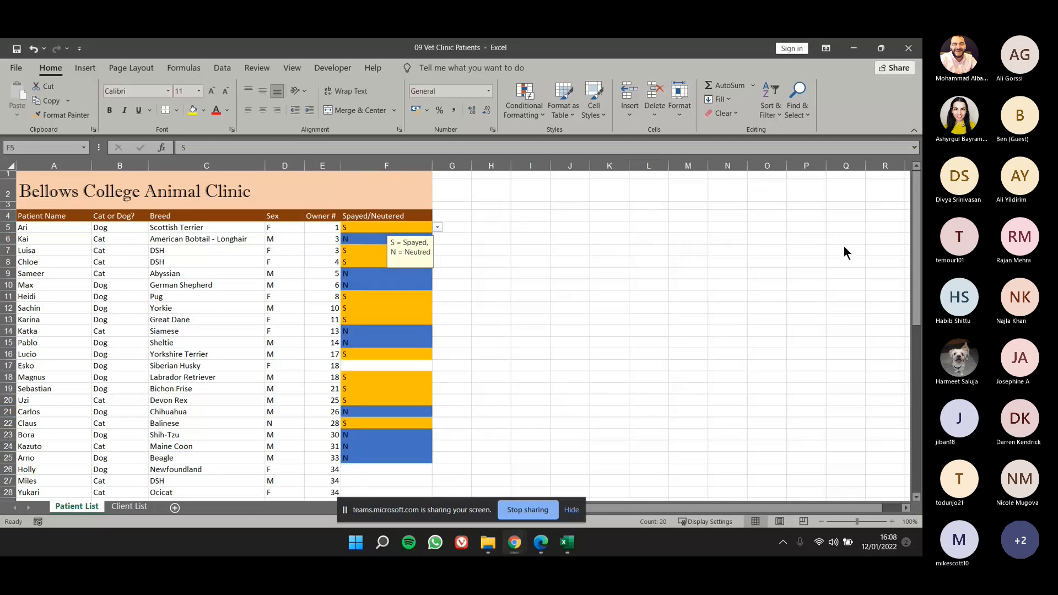
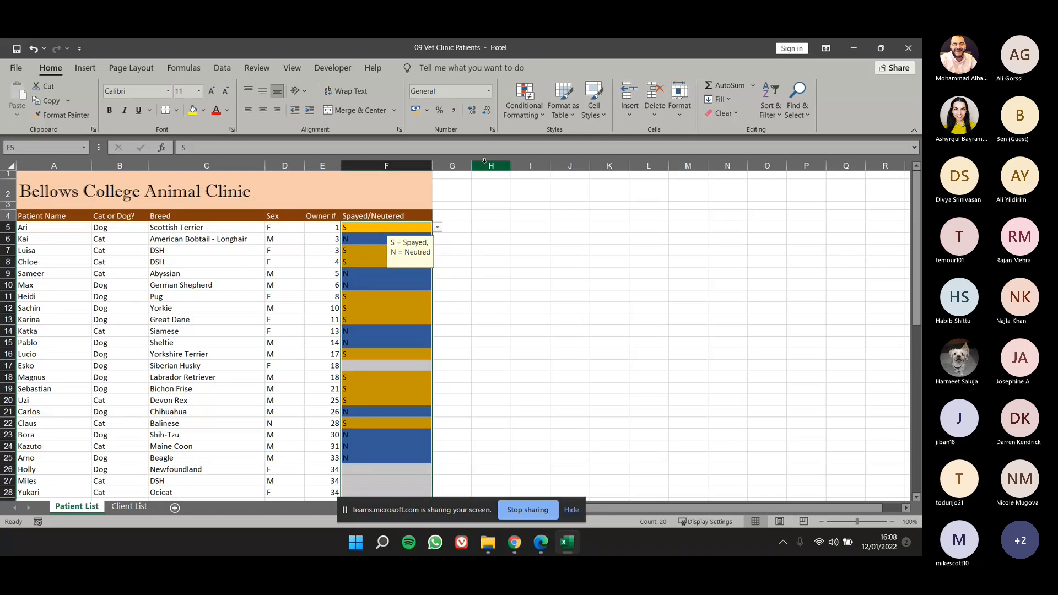
pyautogui.click(216, 68)
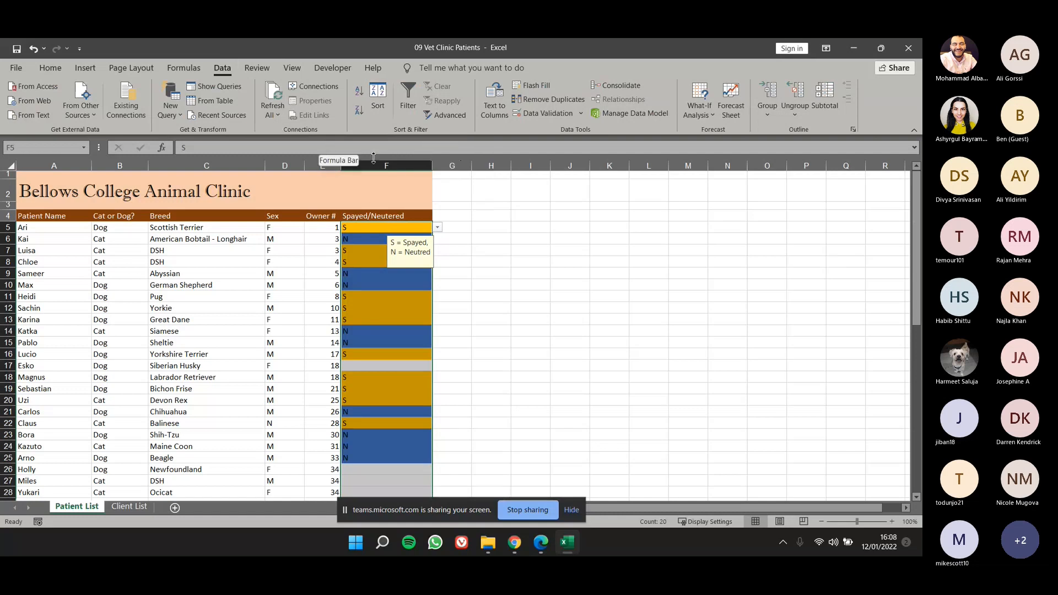
pyautogui.click(386, 96)
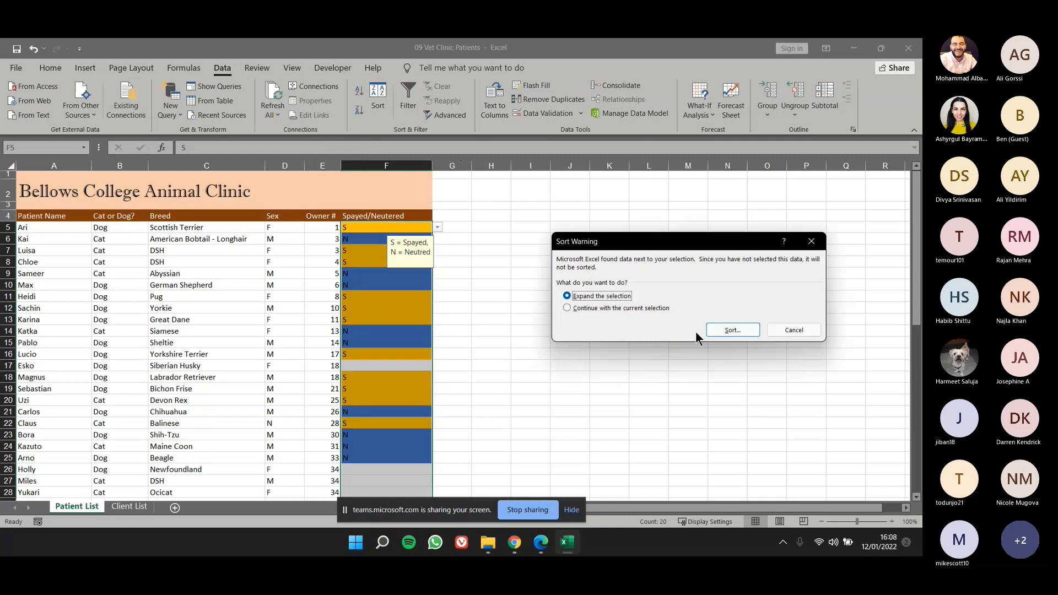
pyautogui.click(716, 332)
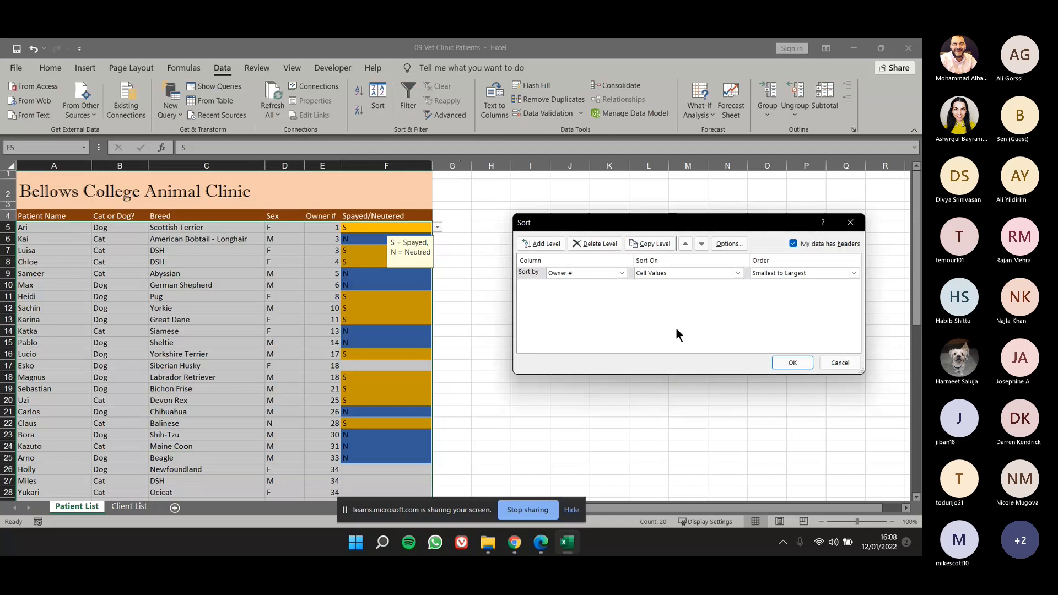
pyautogui.press('Escape')
# Try adding a filter to the Spayed/Neutered entries without their header, and undo it.
pyautogui.click(408, 105)
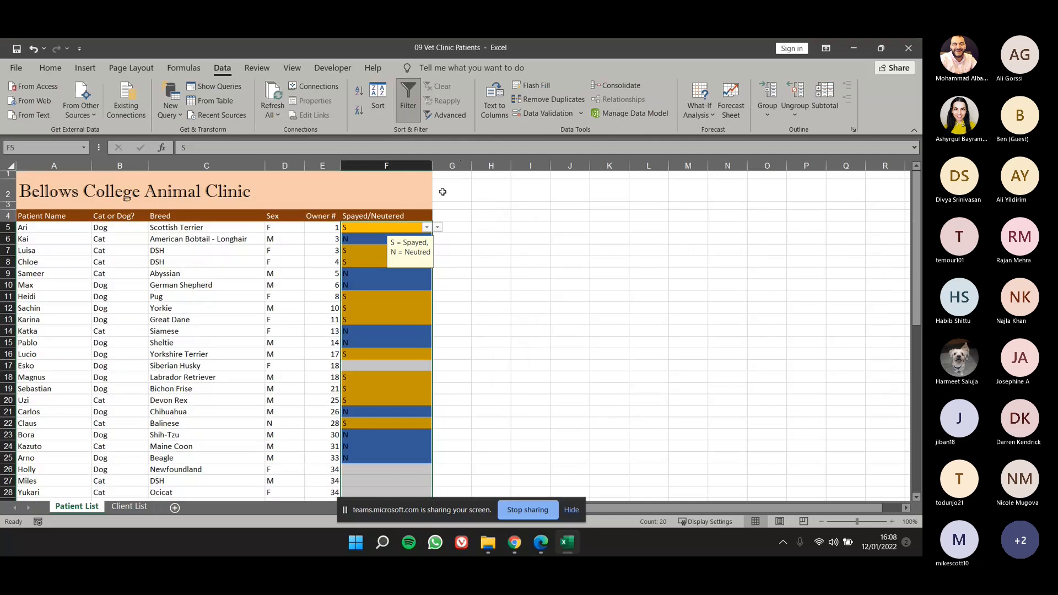
pyautogui.click(427, 228)
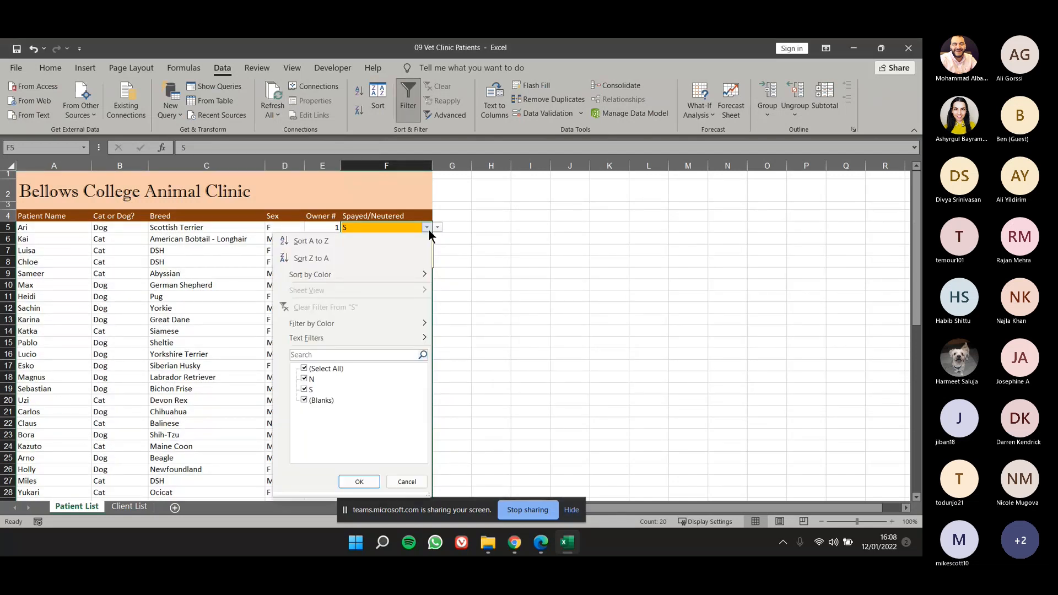
pyautogui.moveTo(405, 274)
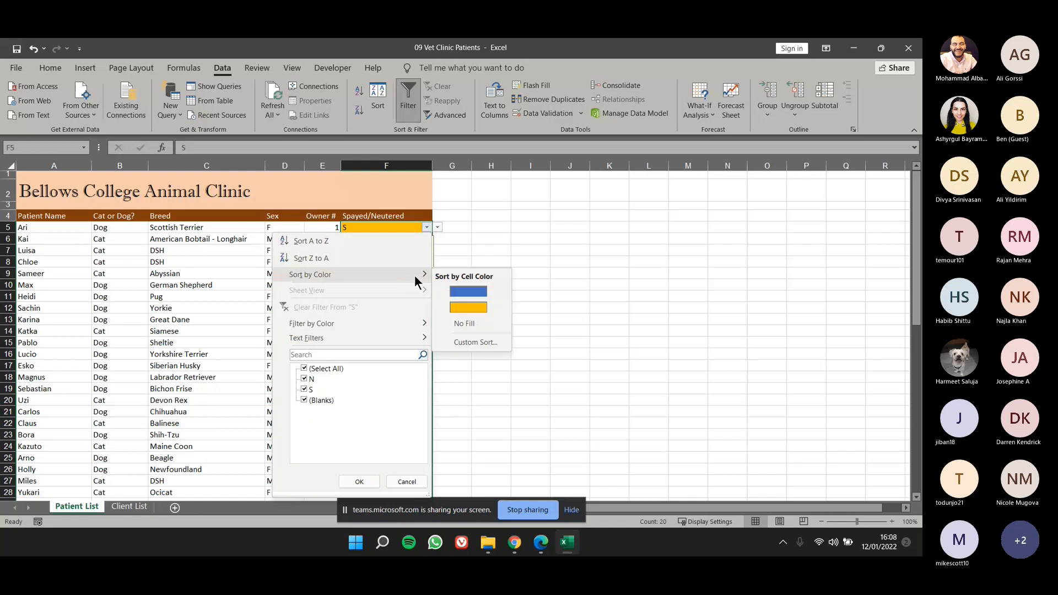
pyautogui.click(441, 255)
pyautogui.hotkey('ctrl', 'z')
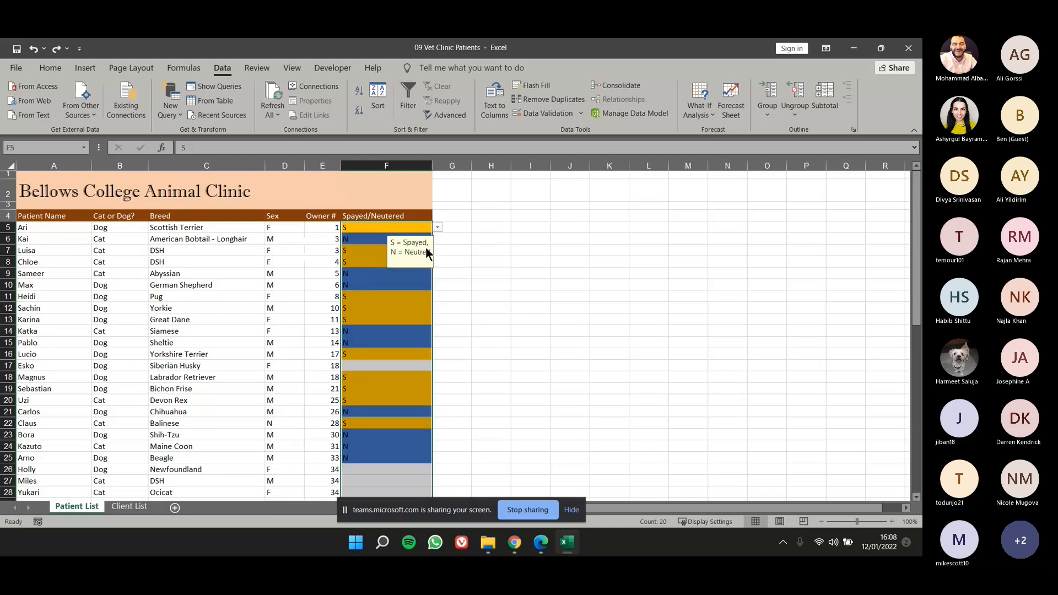
# Add a filter to the Spayed/Neutered column, from its header in row 4 down to row 57.
pyautogui.click(410, 220)
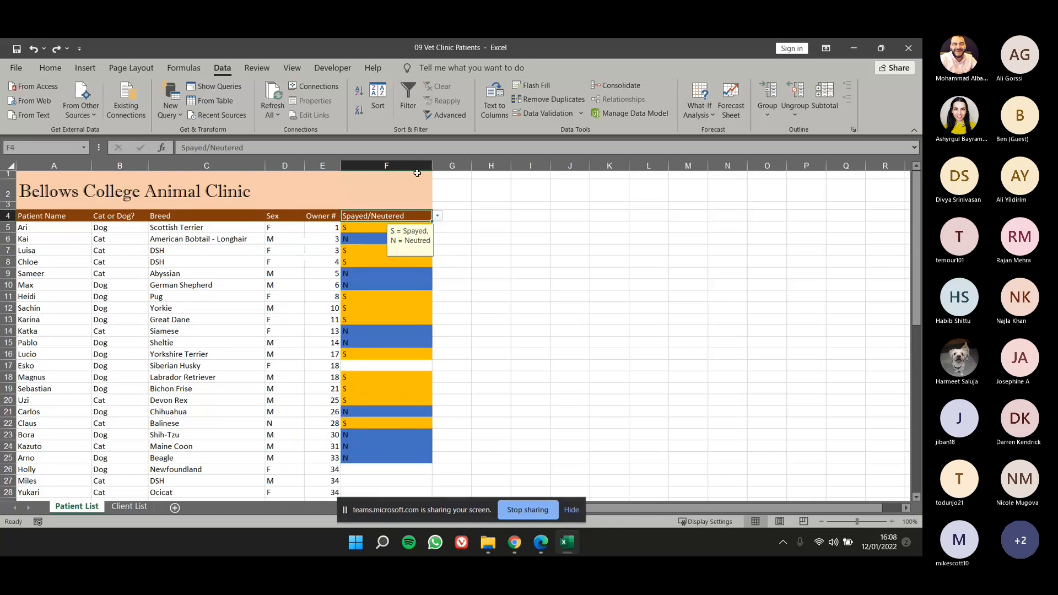
pyautogui.moveTo(413, 216); pyautogui.dragTo(408, 483)
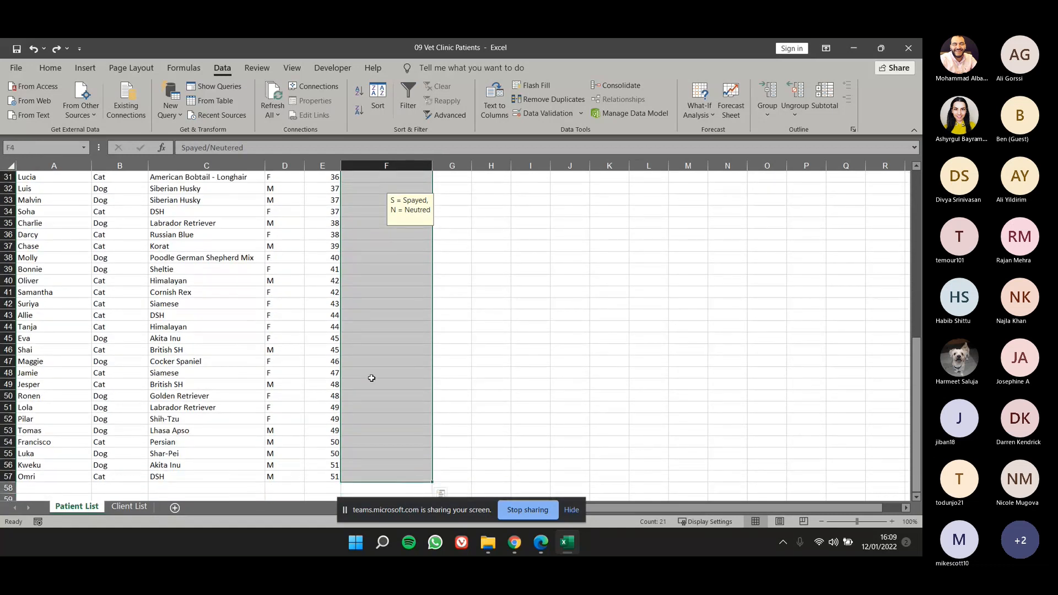
pyautogui.scroll(10, 371, 372)
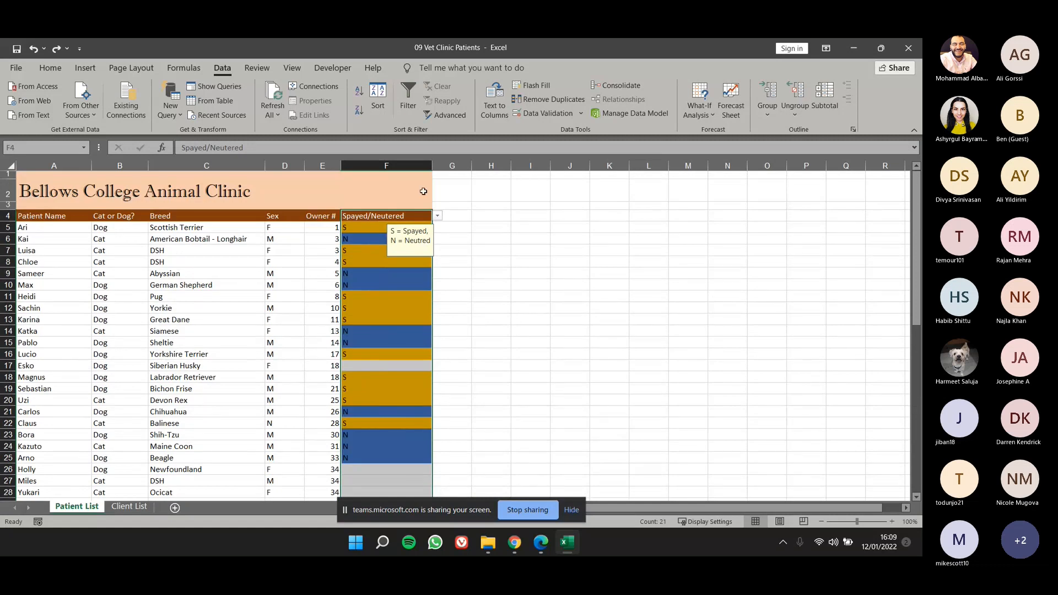
pyautogui.click(410, 93)
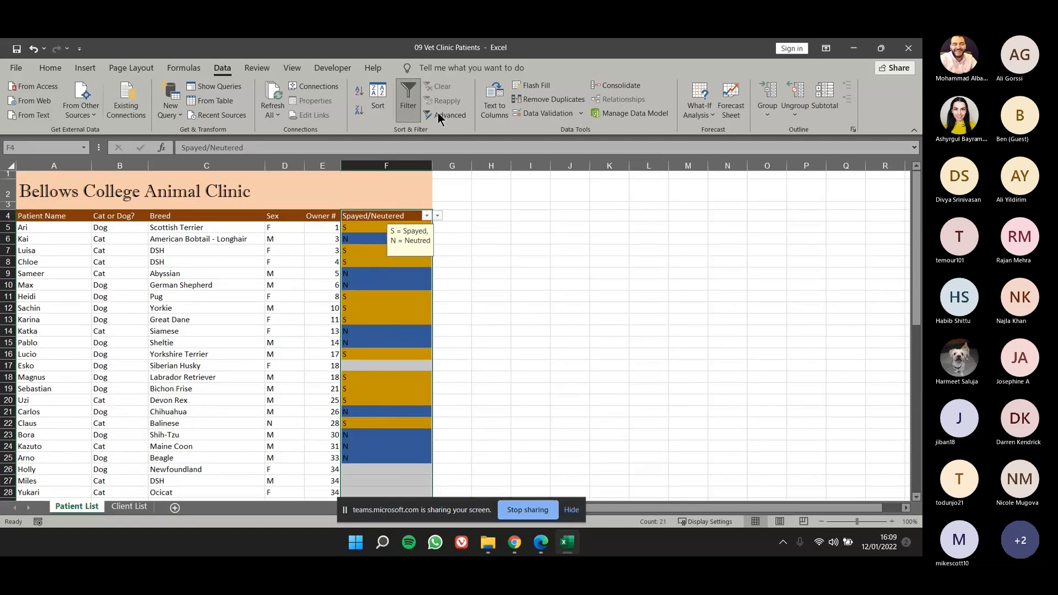
# Filter the Spayed/Neutered column by the blue cell colour.
pyautogui.click(426, 216)
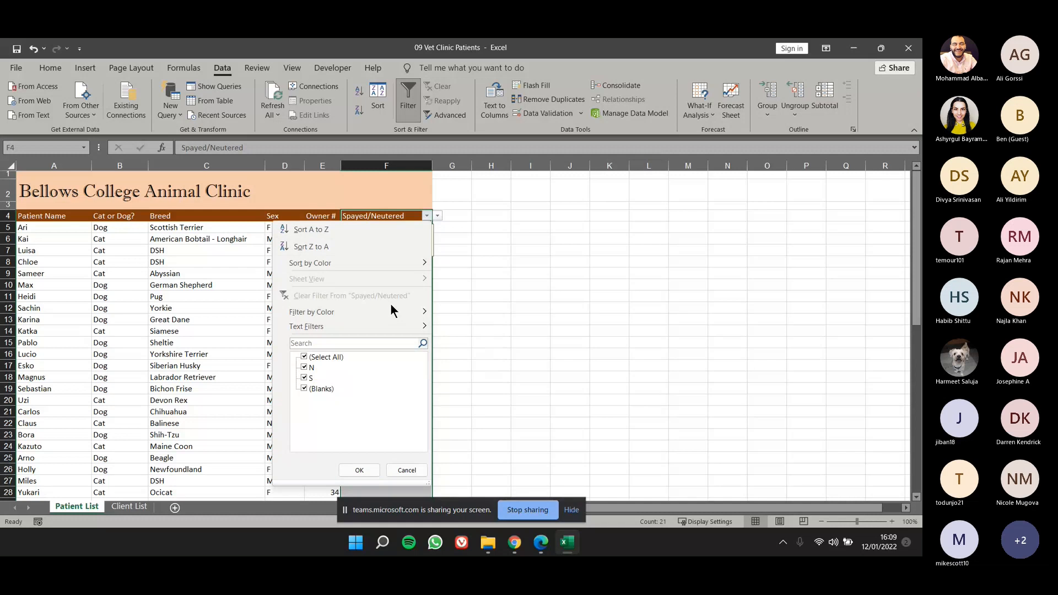
pyautogui.moveTo(393, 312)
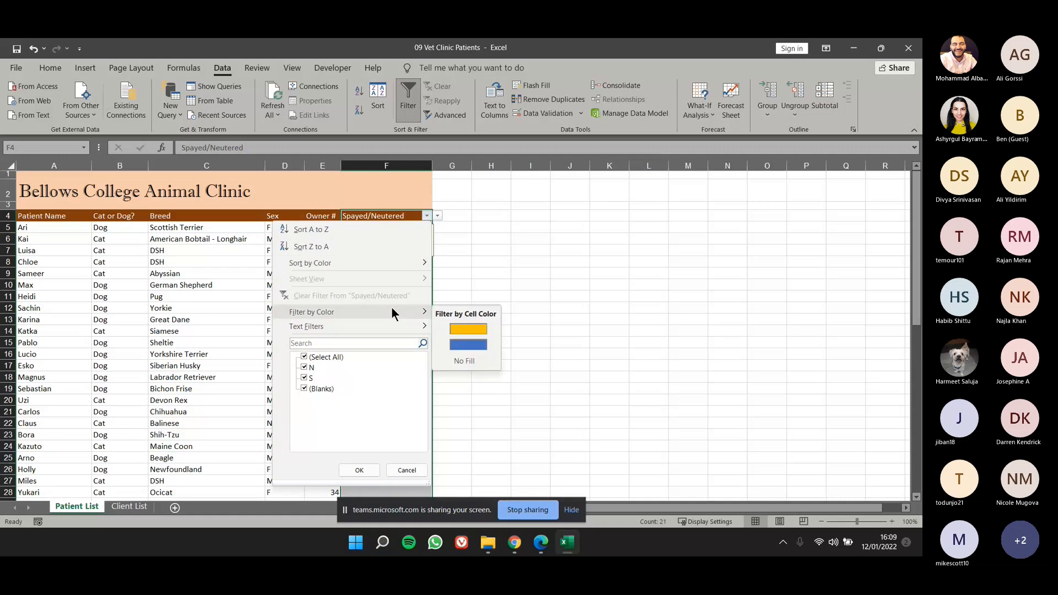
pyautogui.click(466, 340)
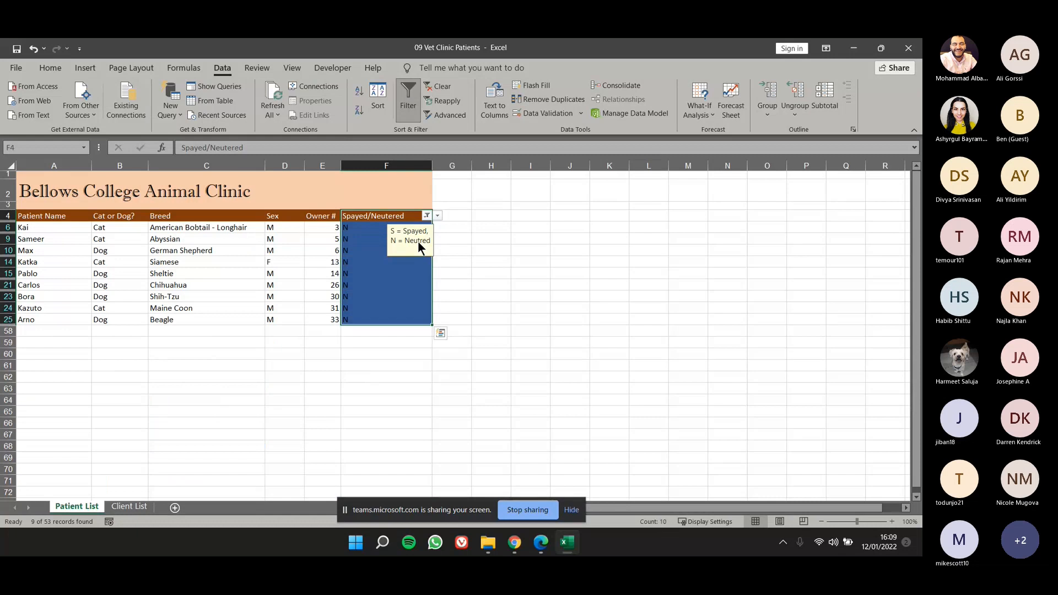
# Filter the Spayed/Neutered column by the gold cell colour to list only the S entries.
pyautogui.click(427, 216)
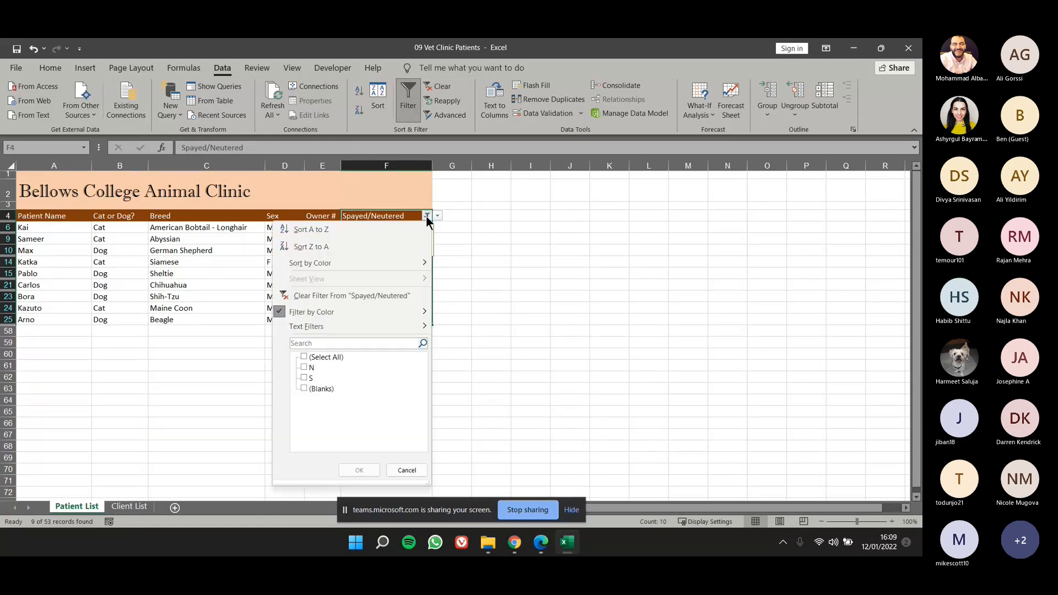
pyautogui.click(459, 327)
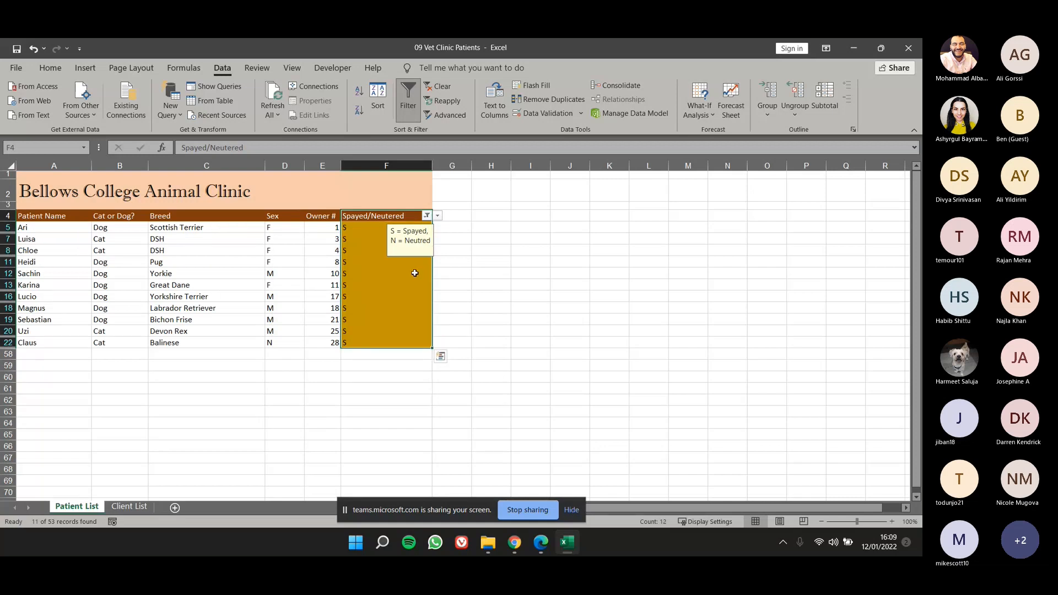
pyautogui.click(451, 273)
pyautogui.moveTo(358, 227); pyautogui.dragTo(367, 352)
pyautogui.click(570, 297)
pyautogui.click(427, 217)
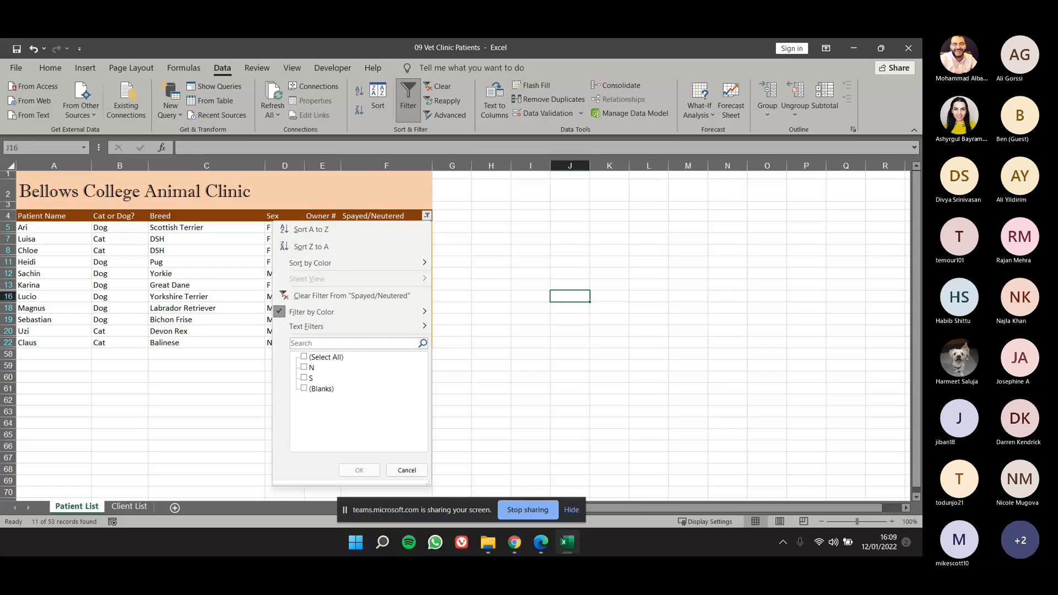
pyautogui.click(562, 331)
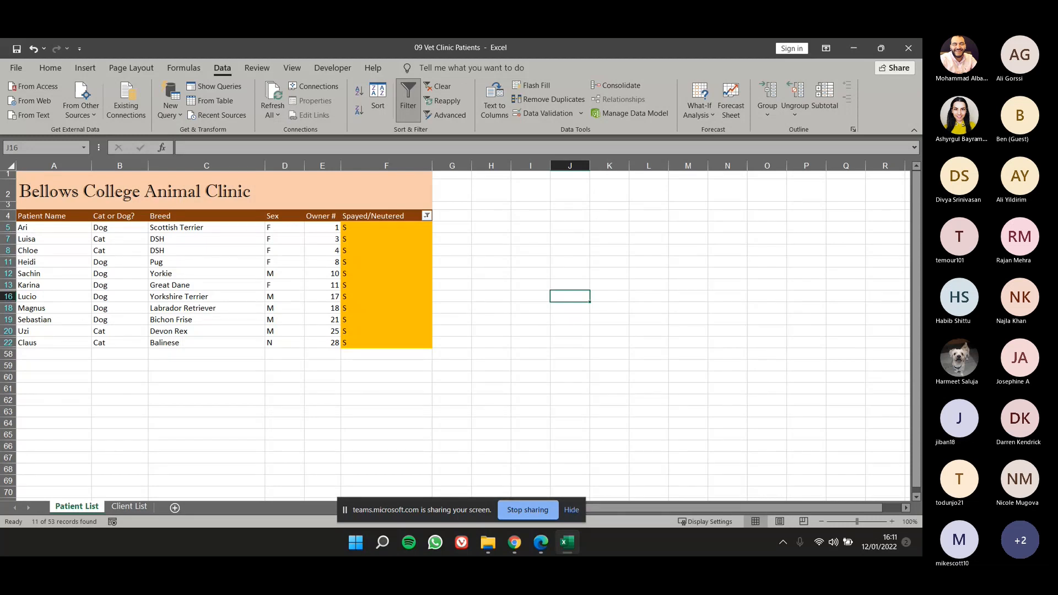
# On the Client List sheet, add filters to the whole table A4:I56 and slightly widen the Phone column.
pyautogui.click(127, 511)
pyautogui.click(141, 366)
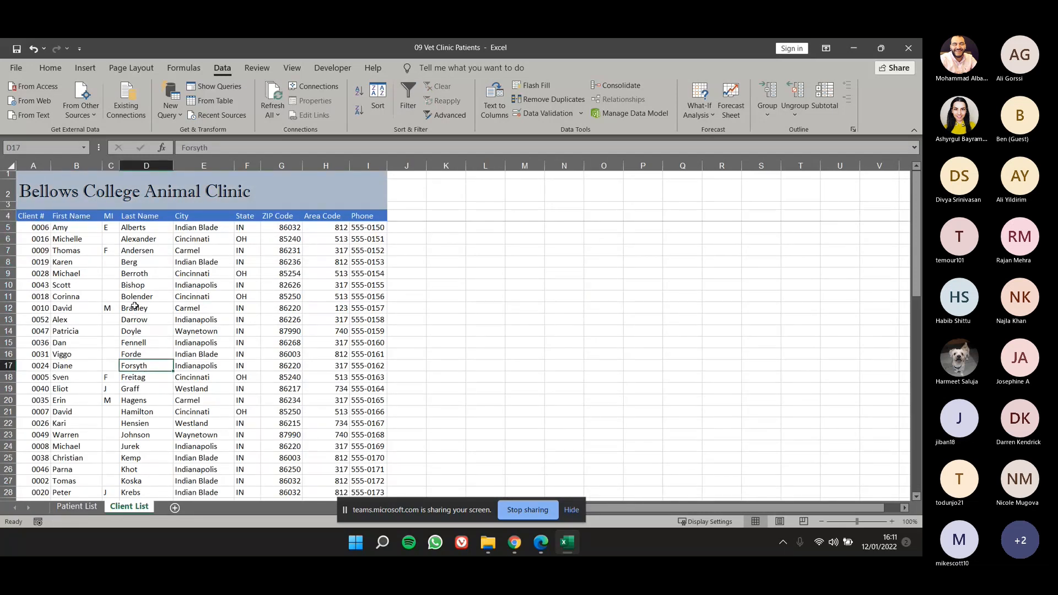
pyautogui.click(37, 215)
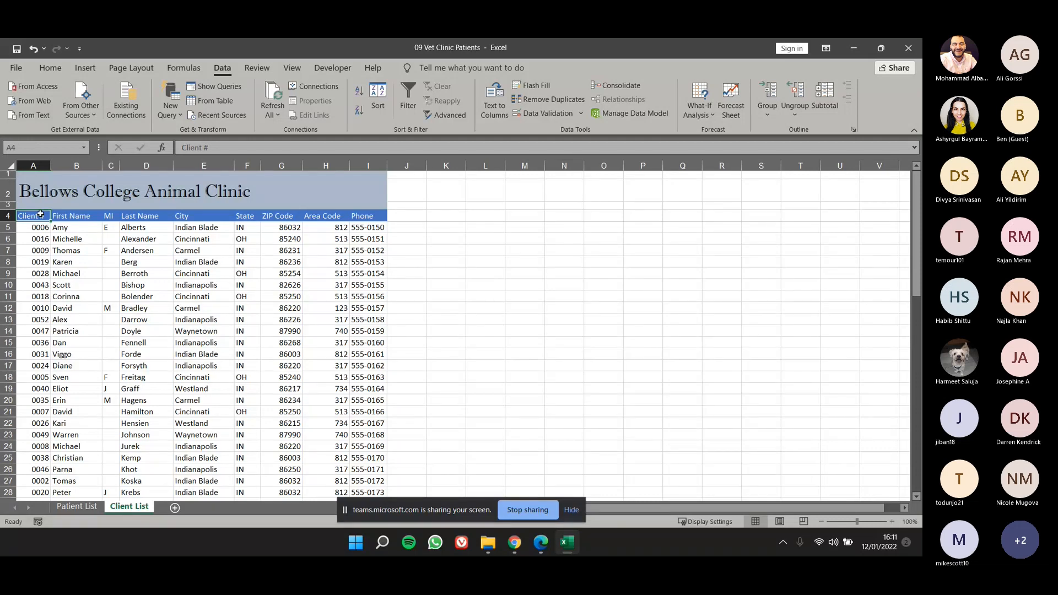
pyautogui.moveTo(40, 215); pyautogui.dragTo(380, 475)
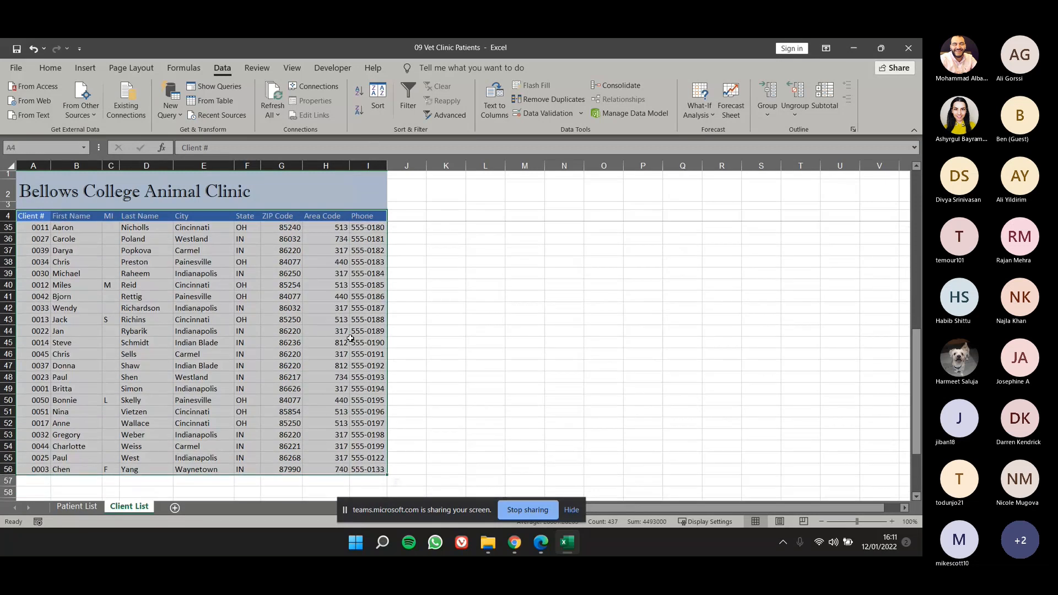
pyautogui.scroll(5, 350, 338)
pyautogui.scroll(5, 350, 340)
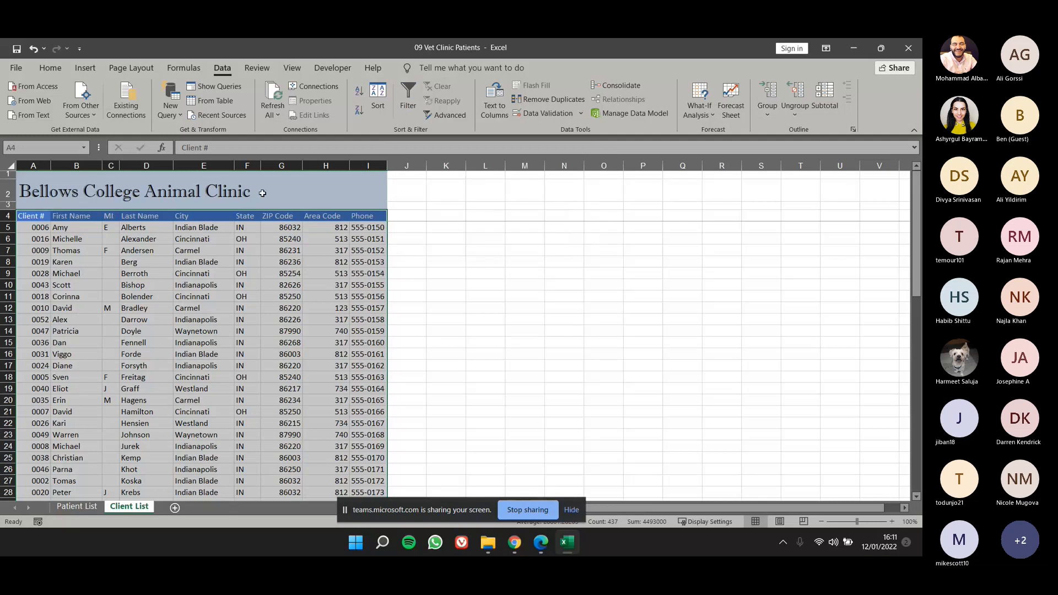
pyautogui.click(407, 103)
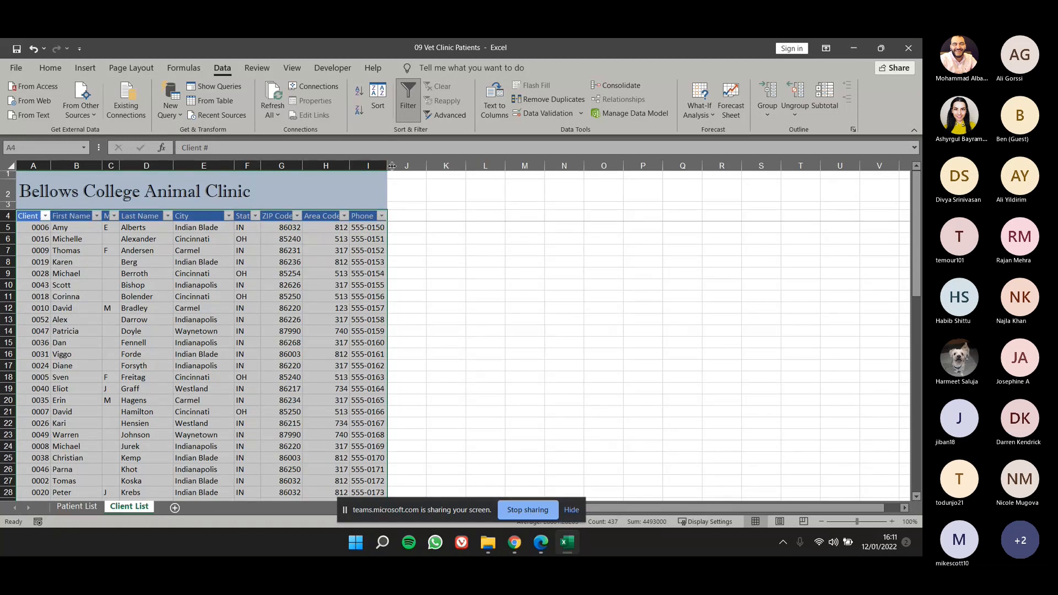
pyautogui.moveTo(392, 166); pyautogui.dragTo(396, 166)
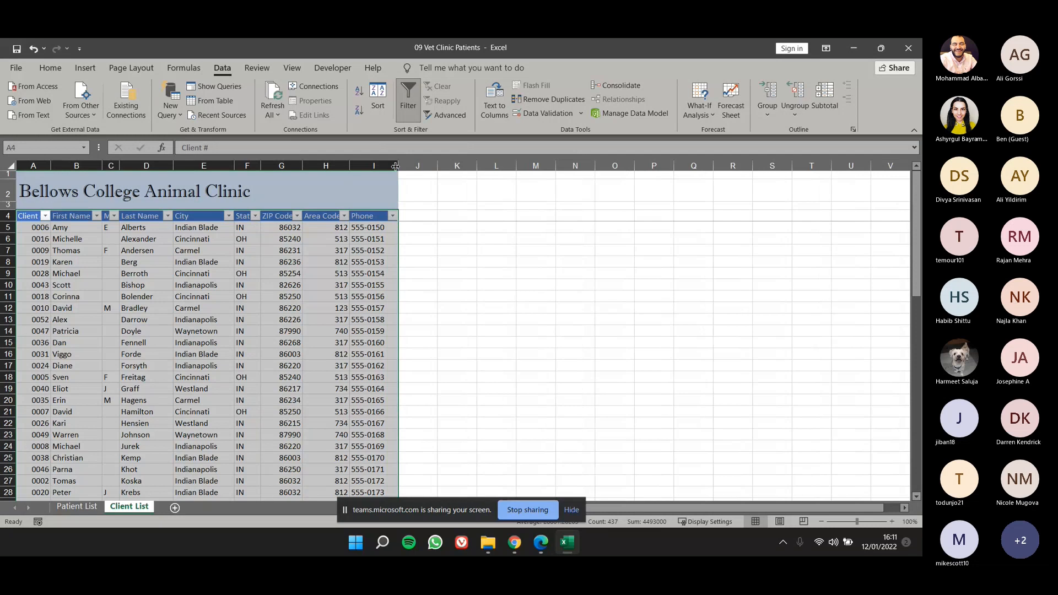
pyautogui.click(374, 274)
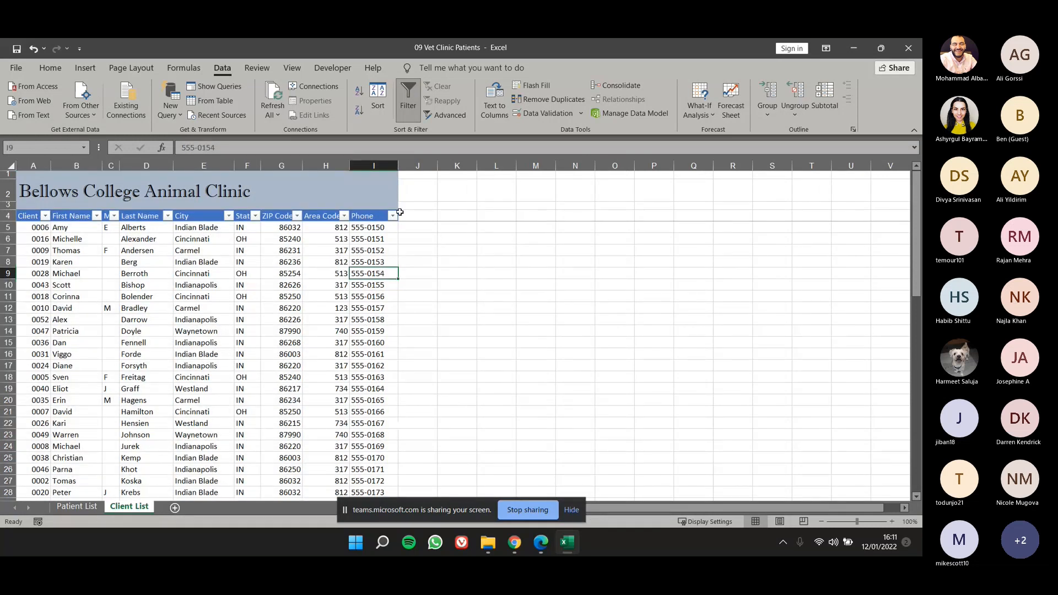
pyautogui.click(392, 216)
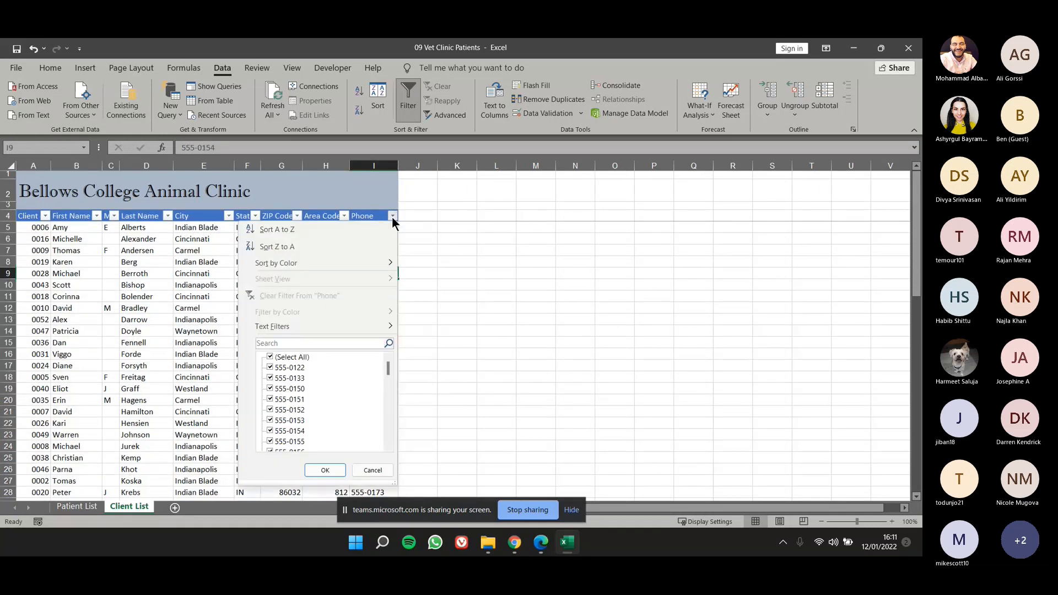
pyautogui.click(214, 298)
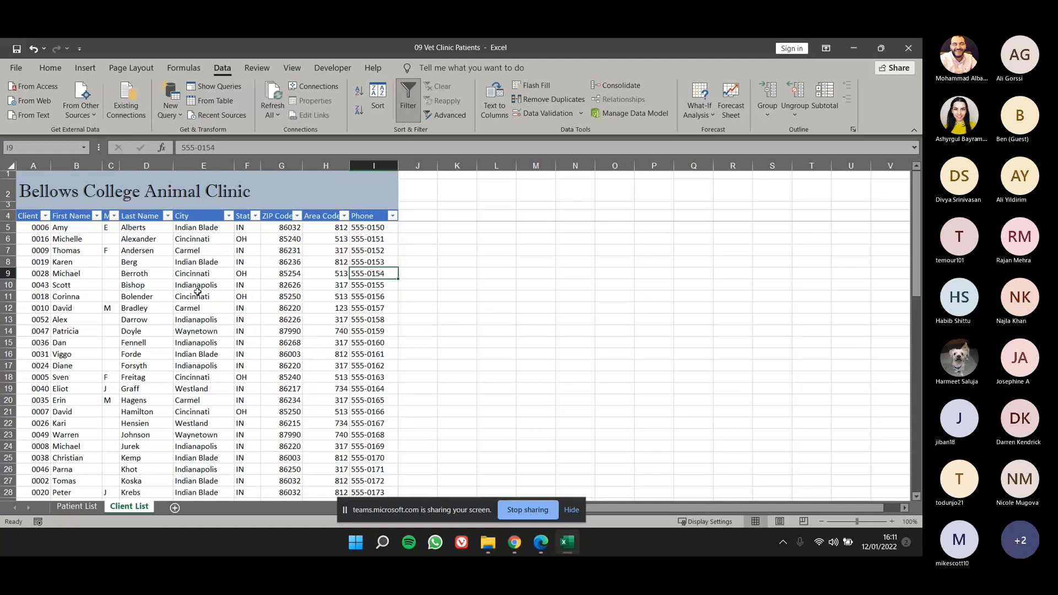
pyautogui.click(228, 217)
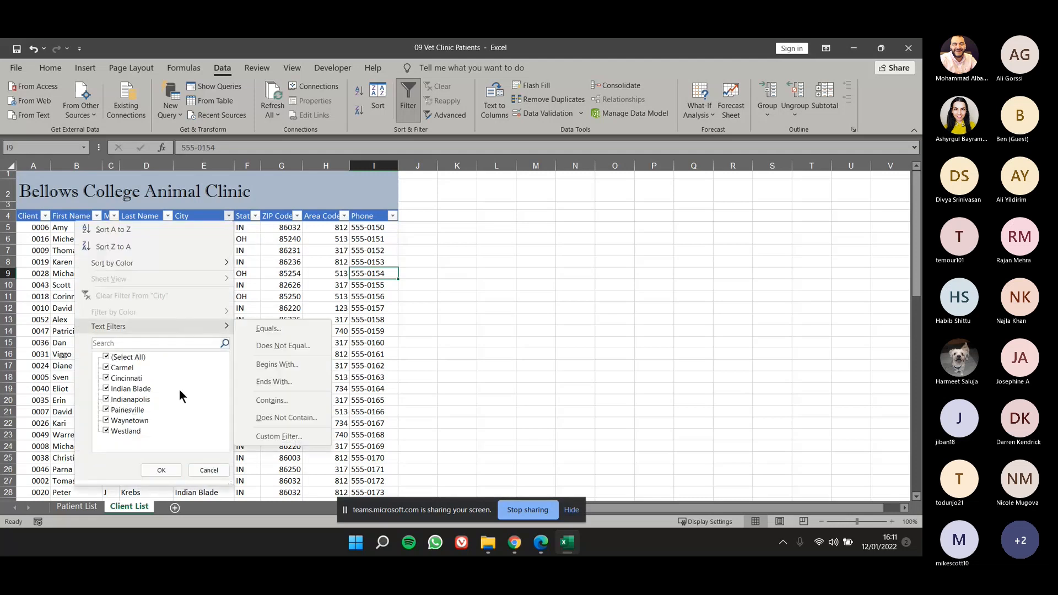
pyautogui.click(106, 357)
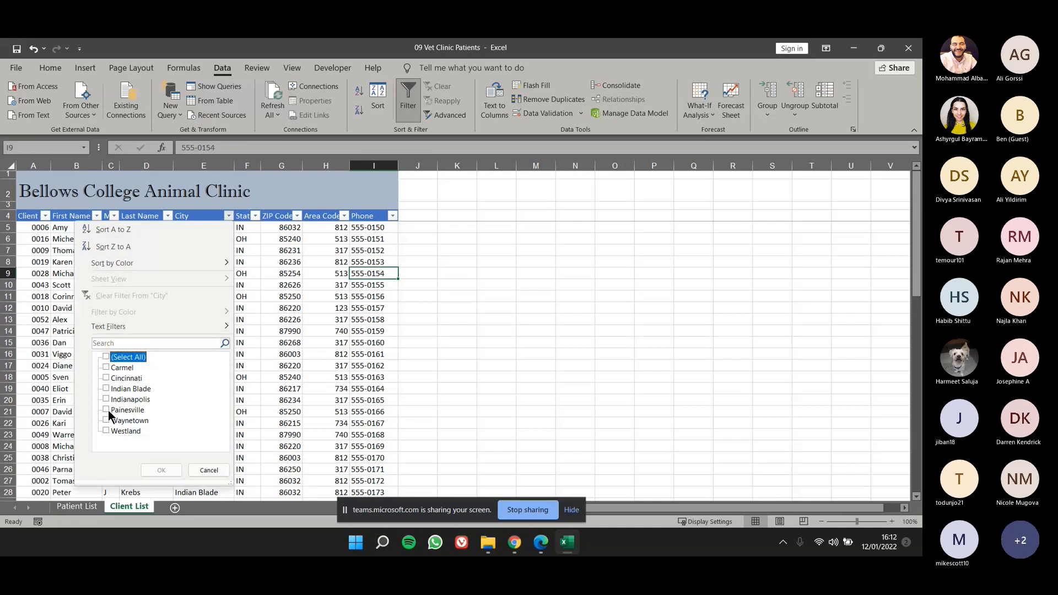
pyautogui.click(107, 410)
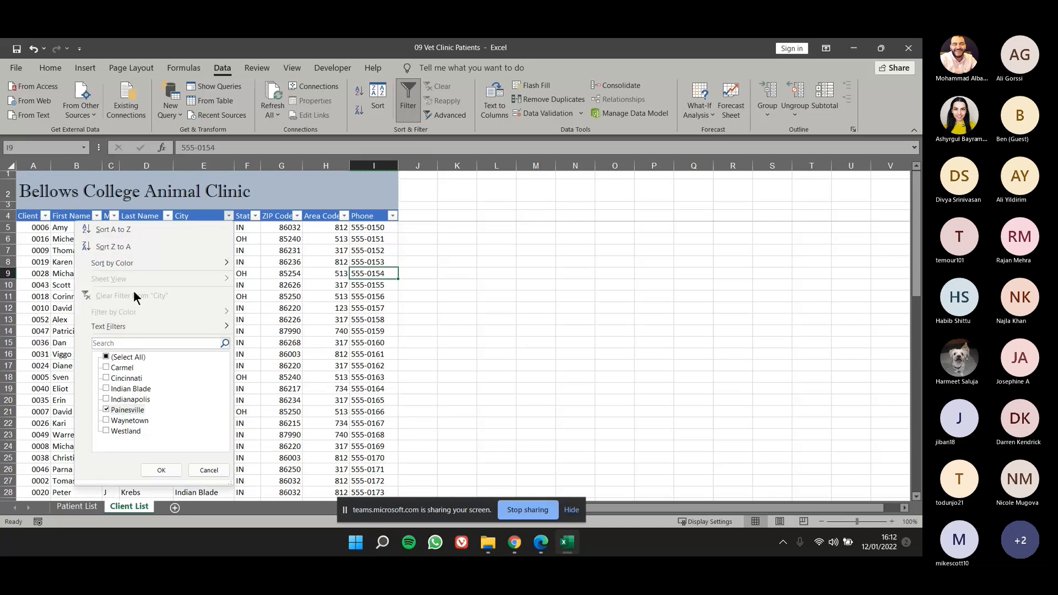
pyautogui.click(154, 214)
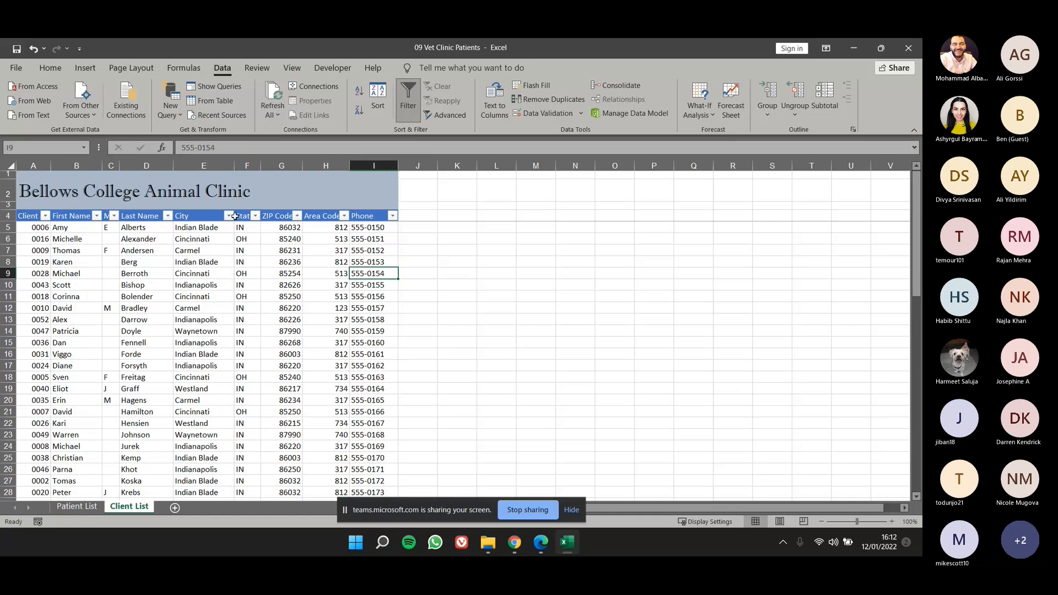
# Filter the City column to show only Painesville and select the remaining city entries.
pyautogui.click(228, 216)
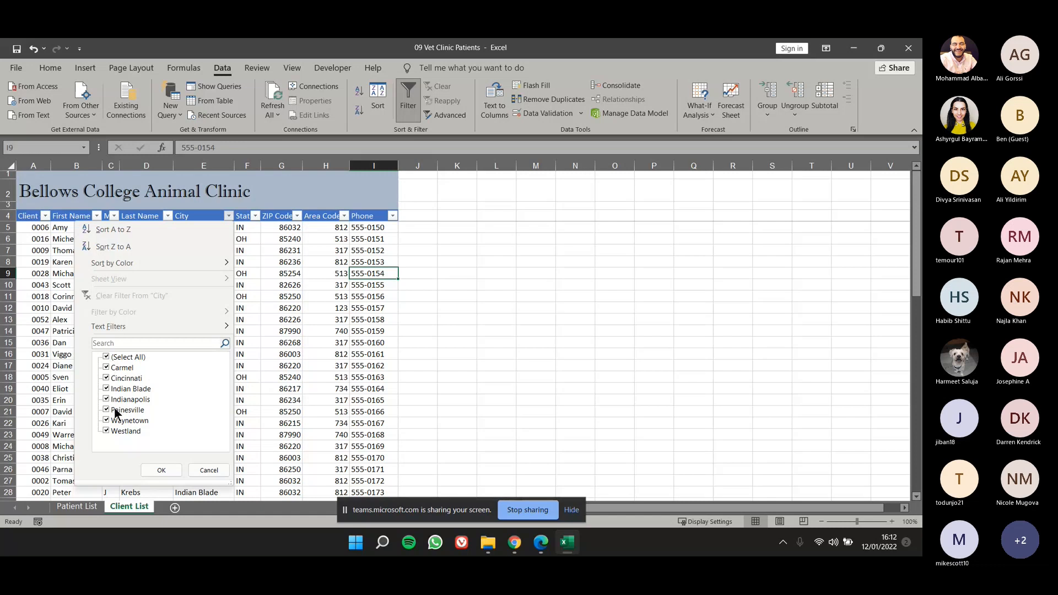
pyautogui.click(107, 357)
pyautogui.click(106, 410)
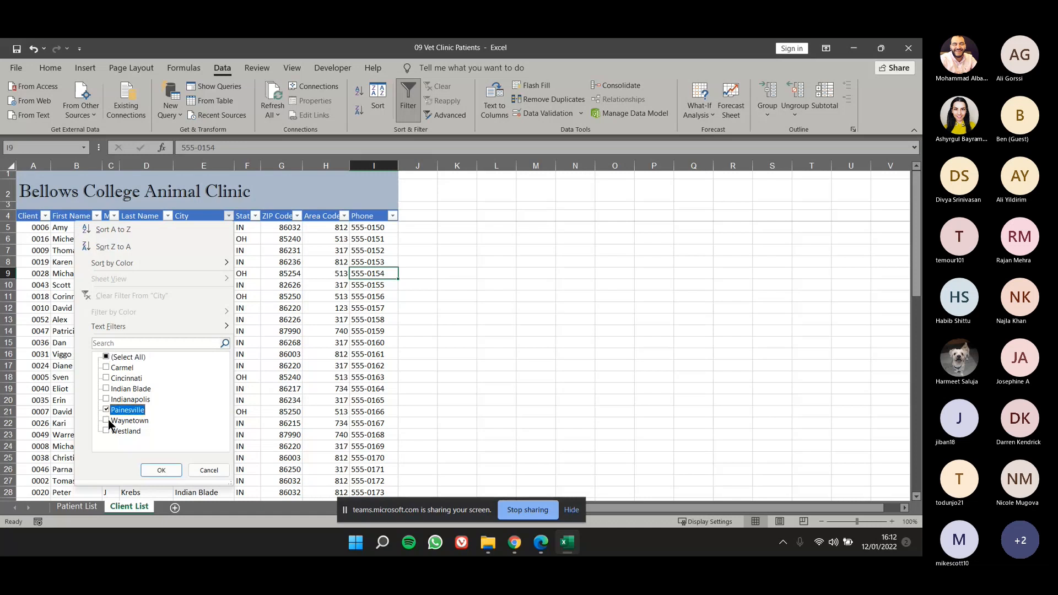
pyautogui.click(162, 471)
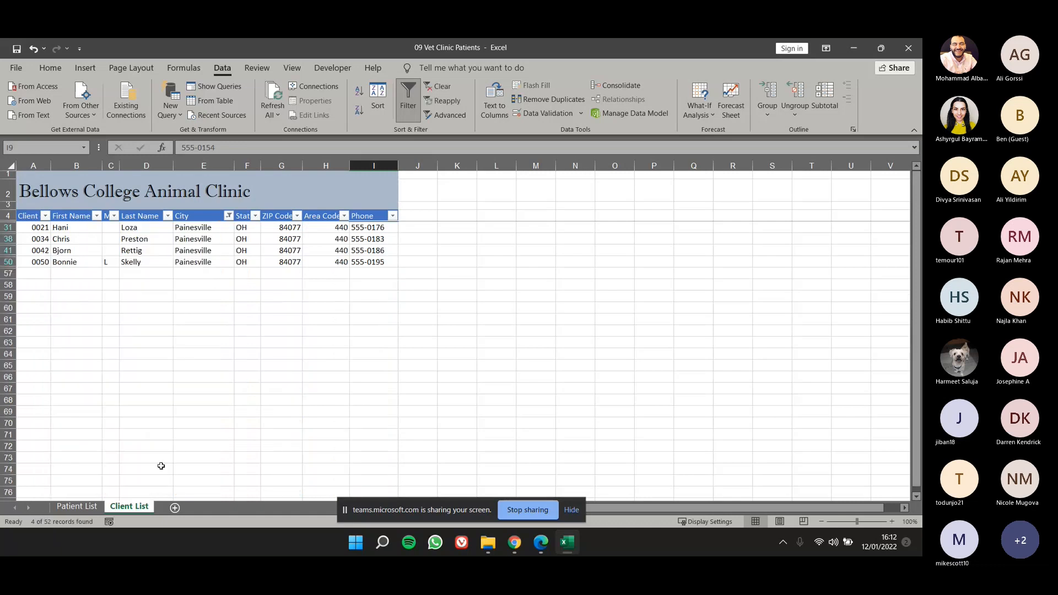
pyautogui.moveTo(190, 227); pyautogui.dragTo(236, 266)
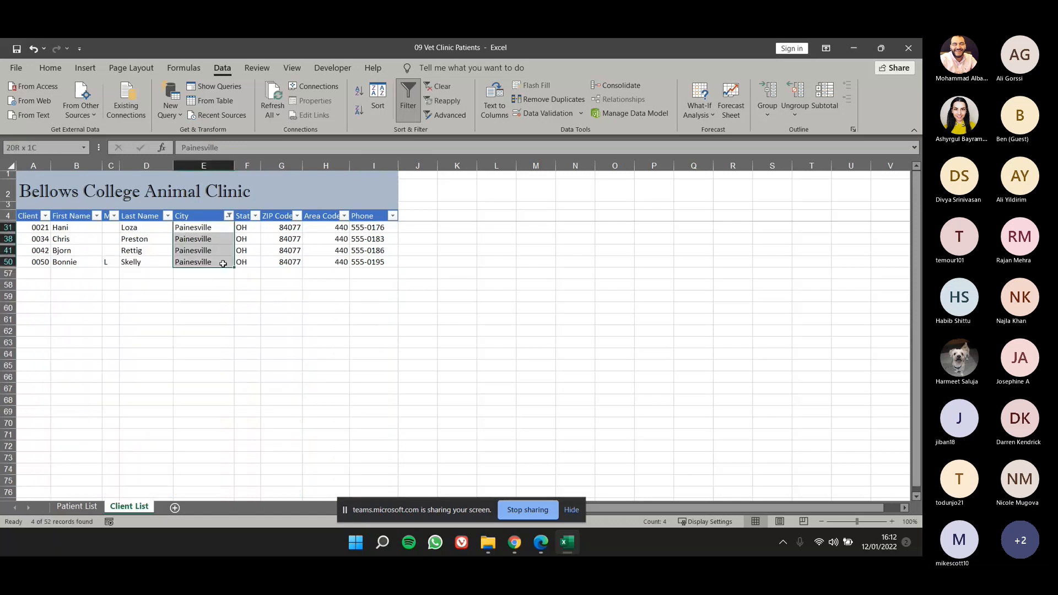
pyautogui.click(216, 216)
pyautogui.moveTo(210, 229); pyautogui.dragTo(208, 262)
pyautogui.keyDown('ctrl'); pyautogui.scroll(3, 174, 279); pyautogui.keyUp('ctrl')
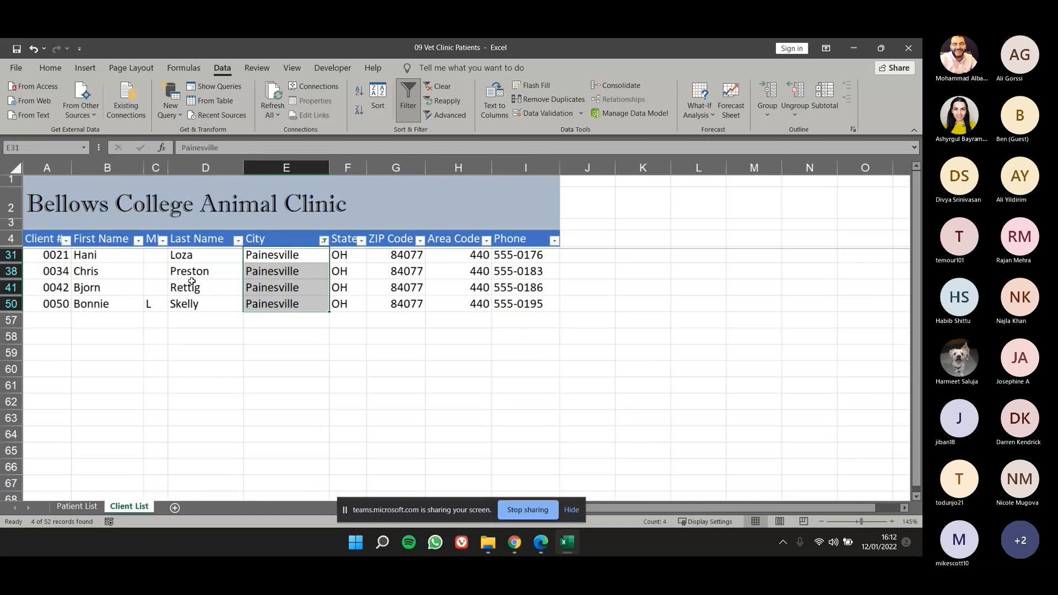
pyautogui.keyDown('ctrl'); pyautogui.scroll(2, 192, 282); pyautogui.keyUp('ctrl')
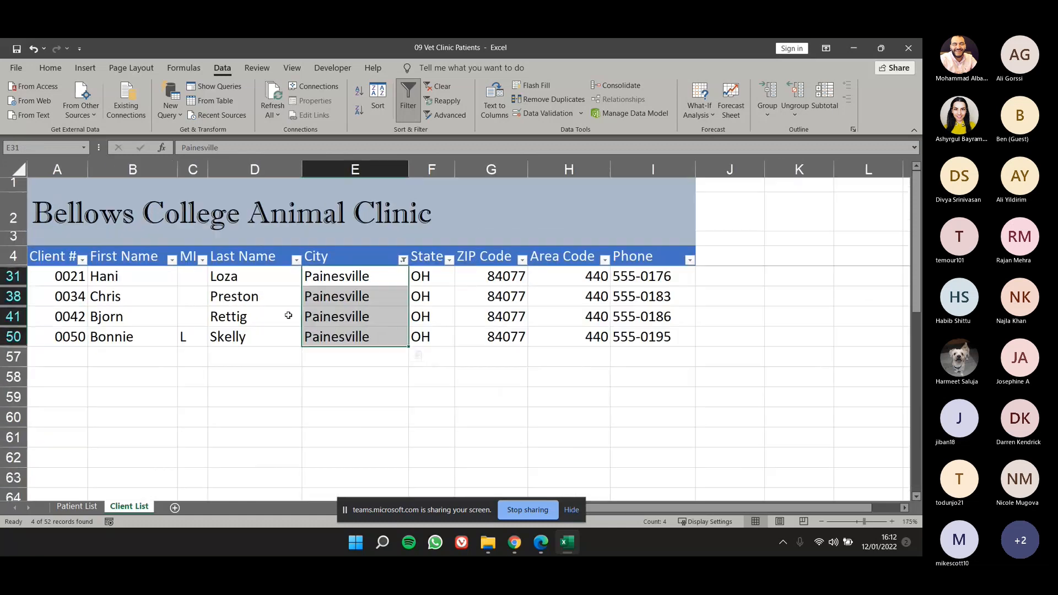
pyautogui.click(450, 260)
pyautogui.click(450, 261)
# Change the City filter to show only Cincinnati and Indian Blade instead of Painesville.
pyautogui.click(385, 260)
pyautogui.click(403, 259)
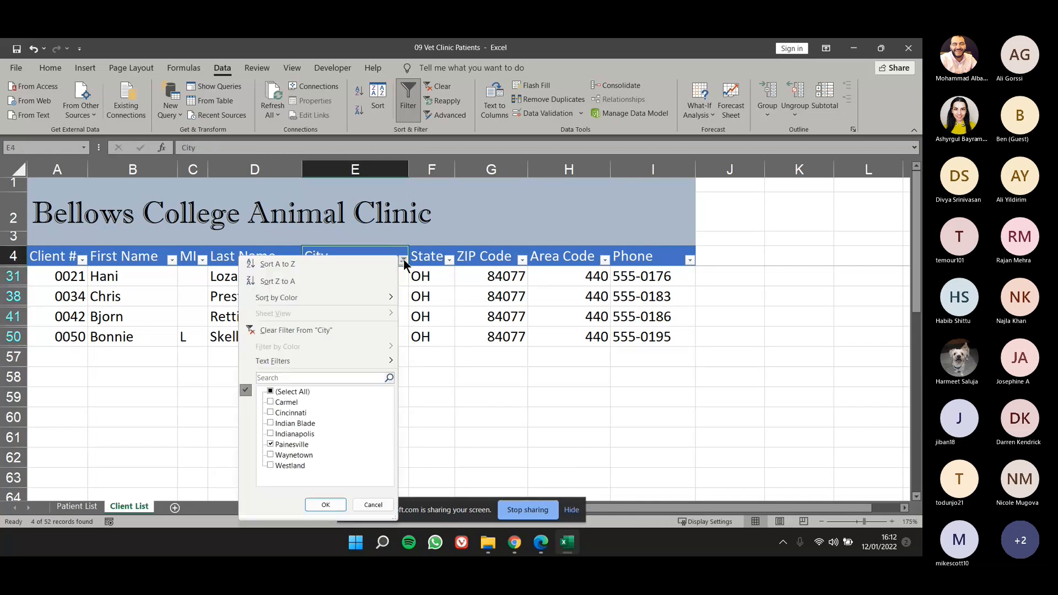
pyautogui.click(269, 444)
pyautogui.click(270, 413)
pyautogui.click(271, 424)
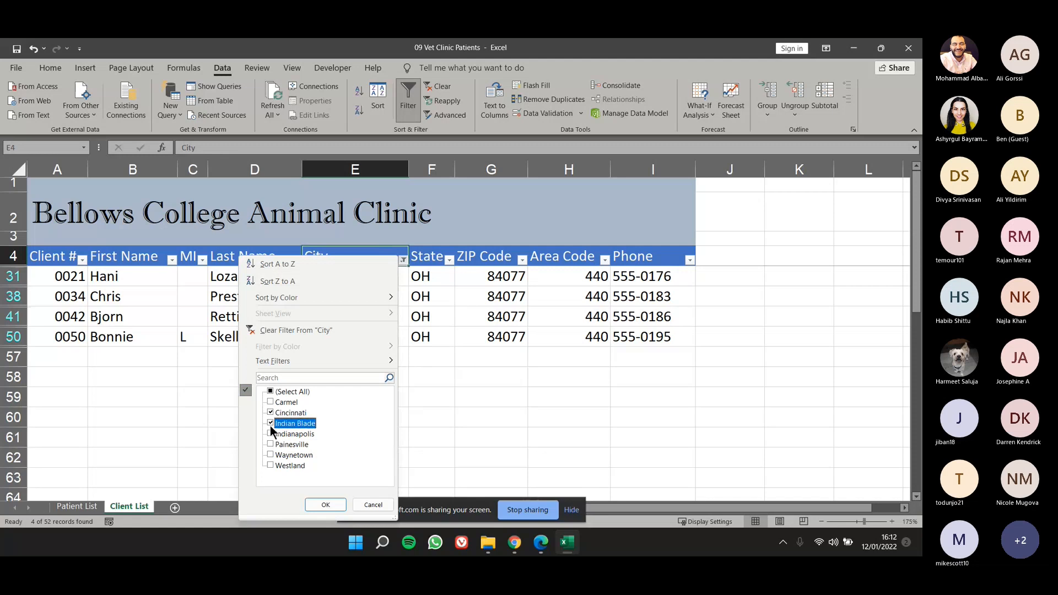
pyautogui.click(319, 505)
pyautogui.scroll(-2, 328, 368)
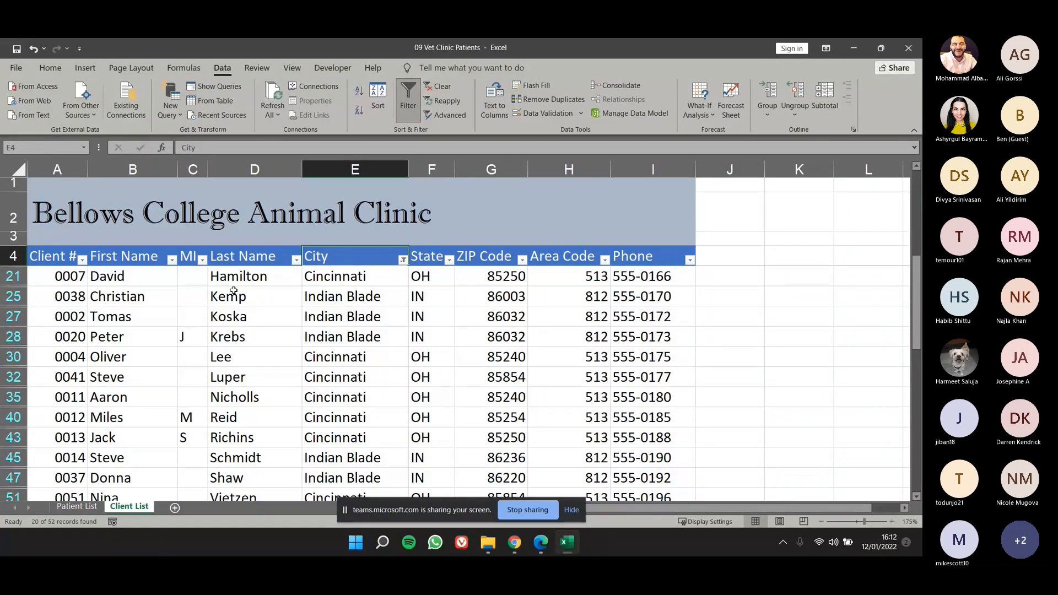
# Sort the filtered client list by Client # from smallest to largest and look through the sorted rows.
pyautogui.click(82, 261)
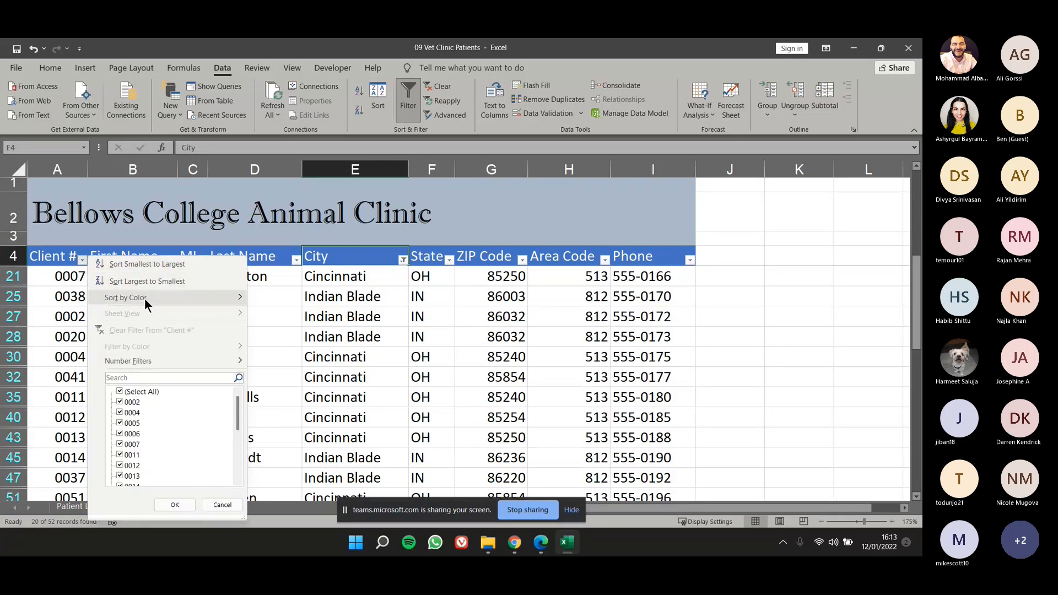
pyautogui.click(140, 265)
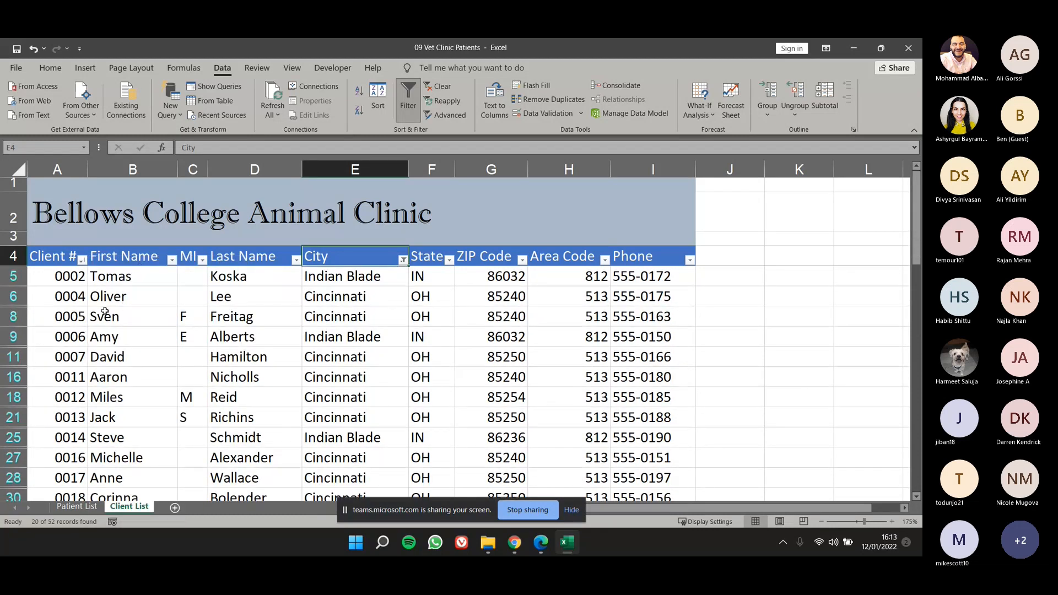
pyautogui.scroll(-1, 94, 328)
pyautogui.scroll(1, 94, 328)
pyautogui.scroll(-5, 80, 346)
pyautogui.scroll(2, 83, 414)
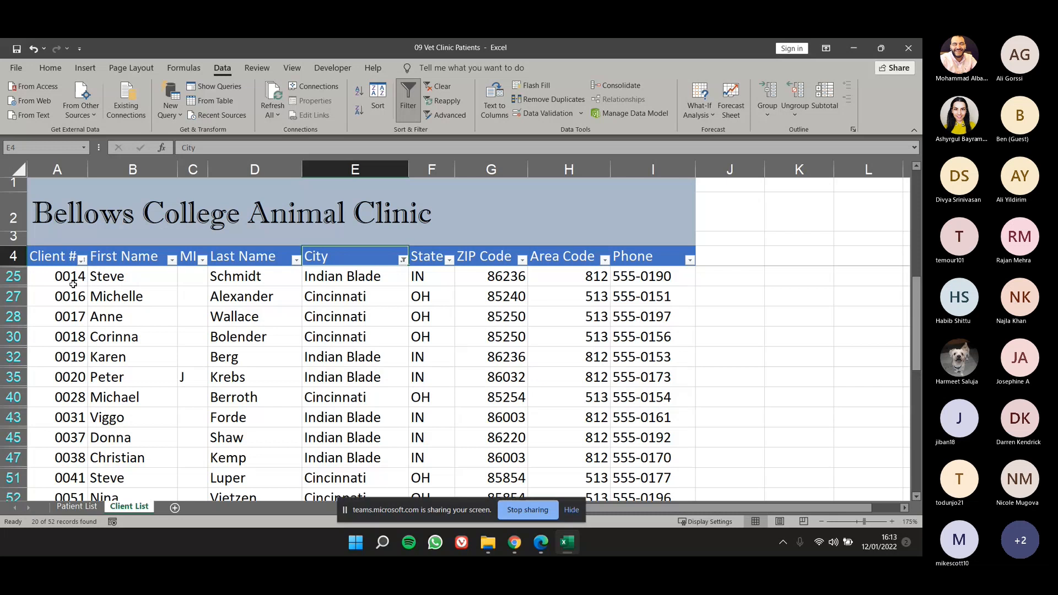
# Sort the filtered client list by Client # from largest to smallest.
pyautogui.keyDown('ctrl'); pyautogui.scroll(4, 71, 271); pyautogui.keyUp('ctrl')
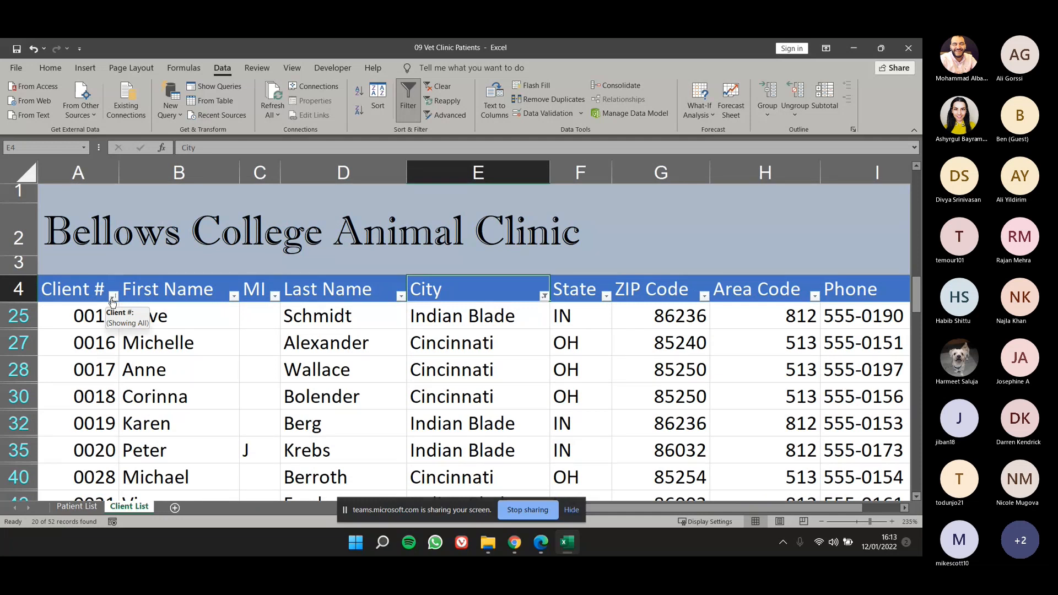
pyautogui.click(113, 297)
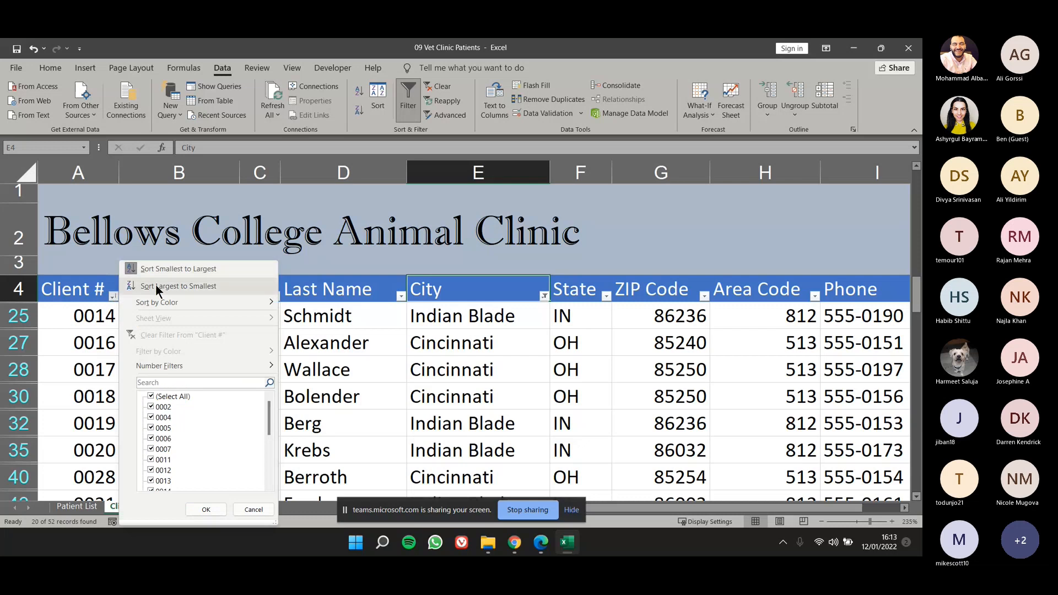
pyautogui.click(101, 299)
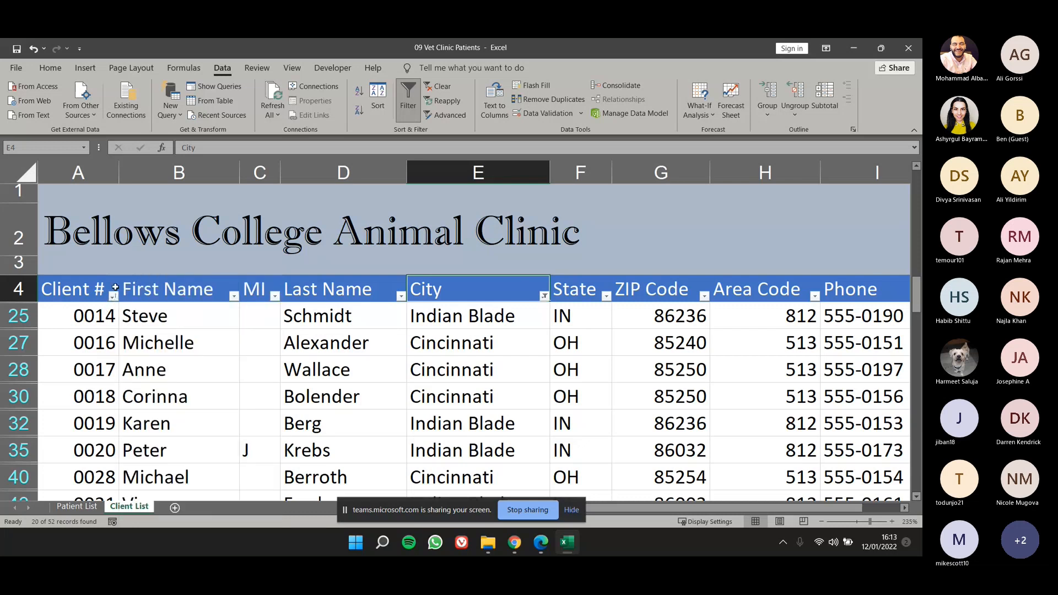
pyautogui.click(113, 296)
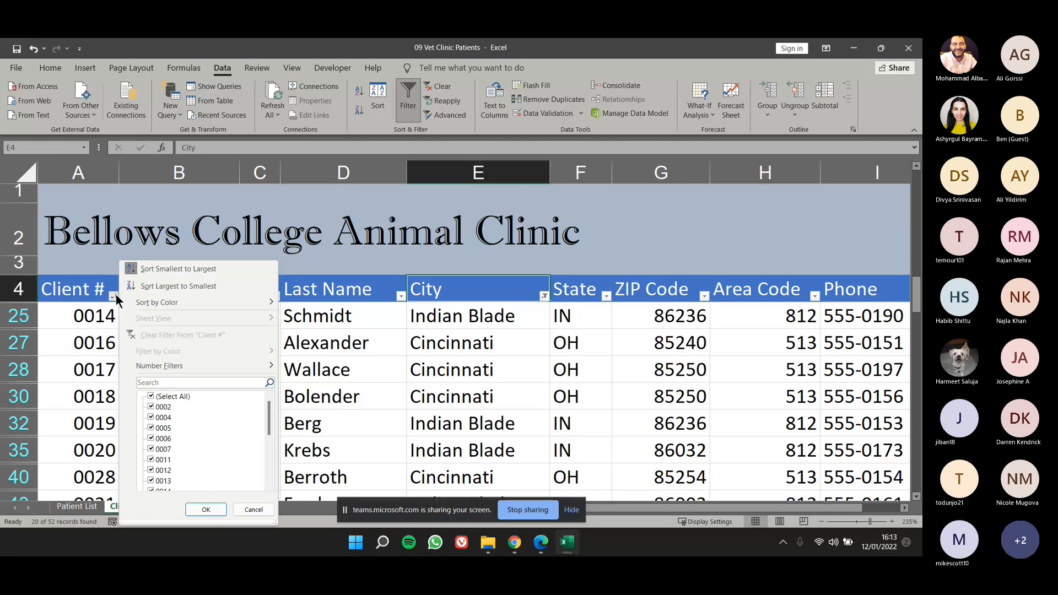
pyautogui.click(154, 286)
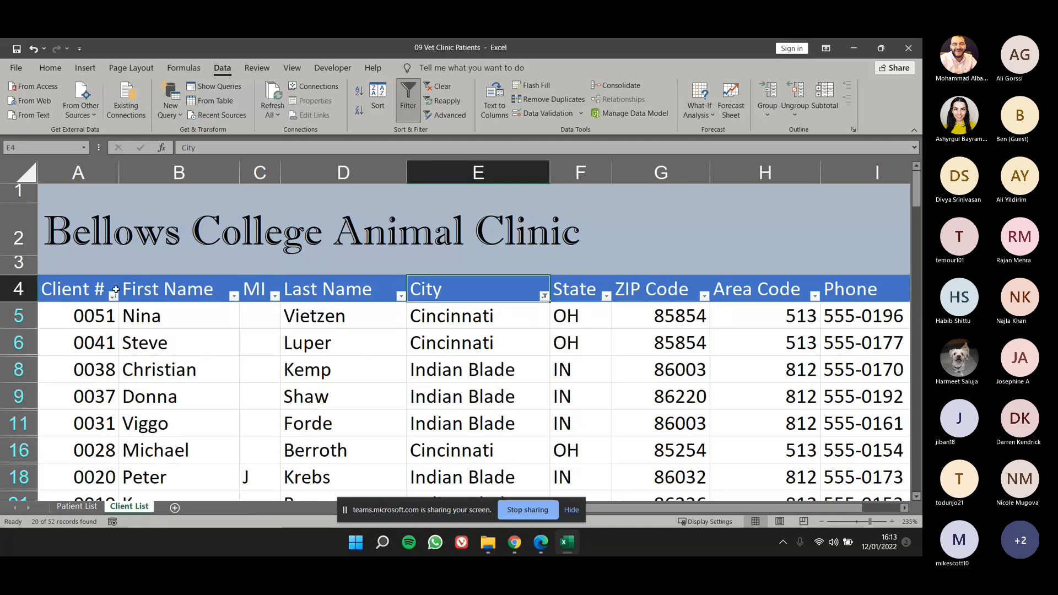
pyautogui.scroll(-2, 186, 373)
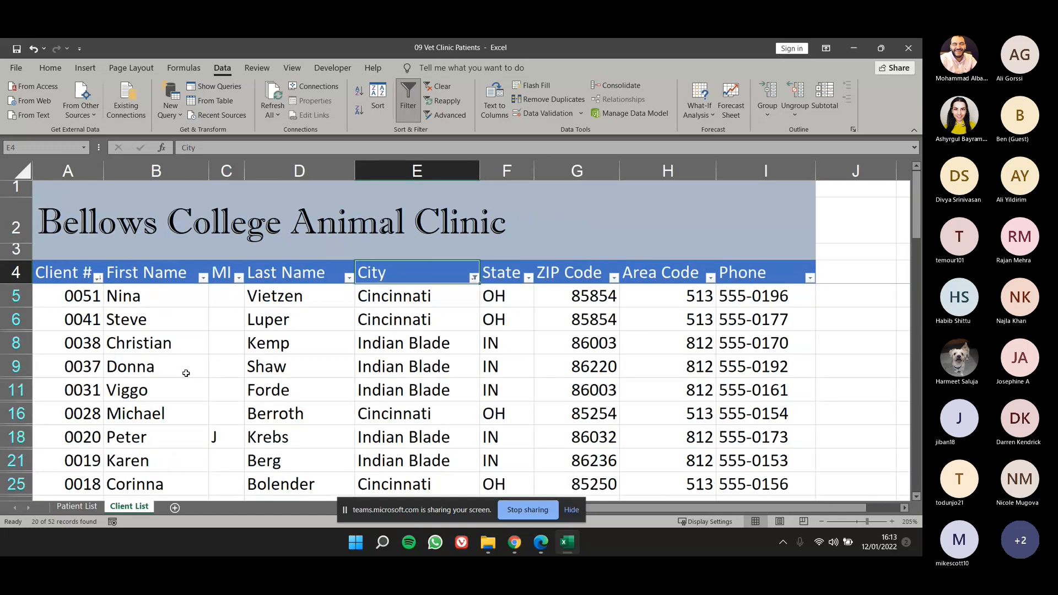
pyautogui.scroll(-2, 186, 373)
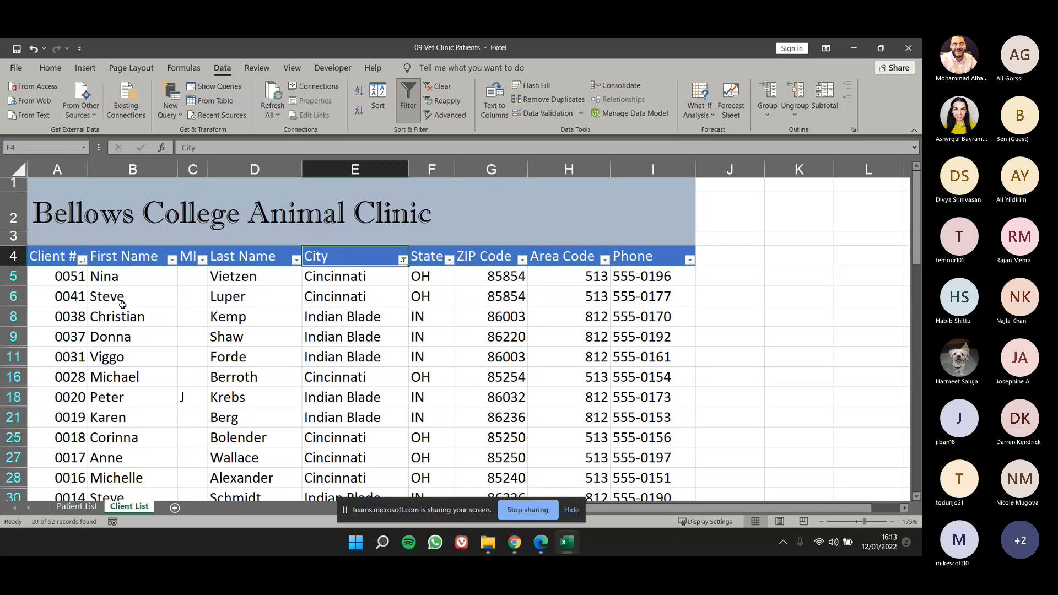
pyautogui.keyDown('ctrl'); pyautogui.scroll(-1, 387, 298); pyautogui.keyUp('ctrl')
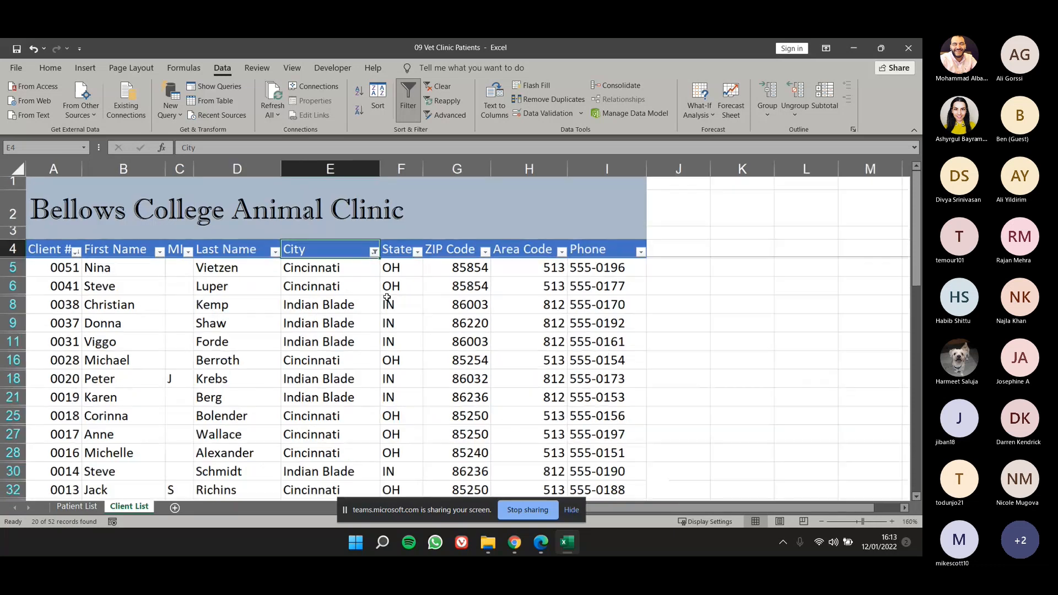
pyautogui.keyDown('ctrl'); pyautogui.scroll(-1, 387, 297); pyautogui.keyUp('ctrl')
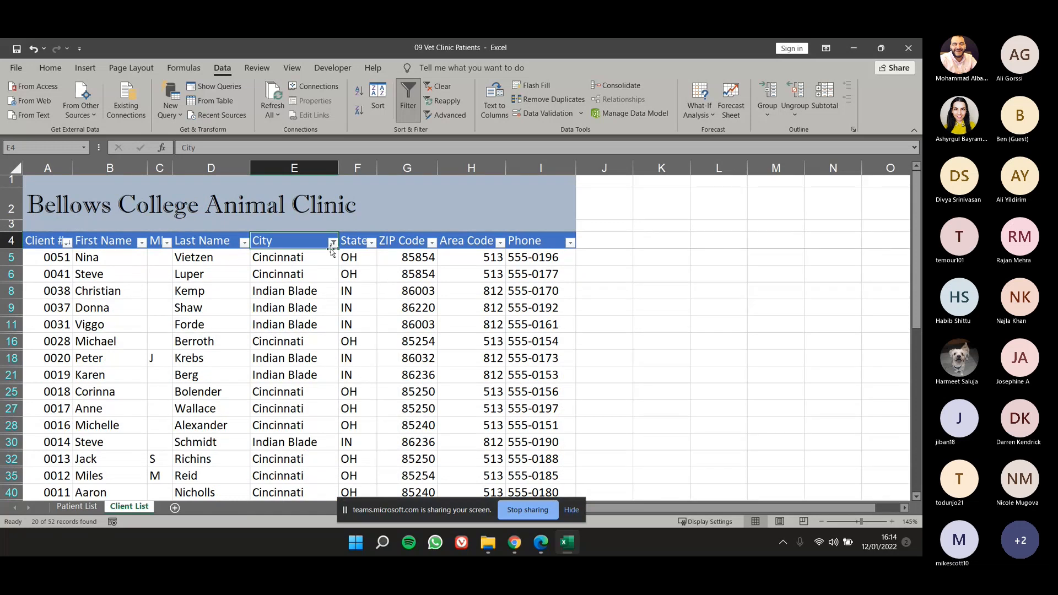
# Clear the filter from the City column so the clients of all cities are listed.
pyautogui.click(58, 244)
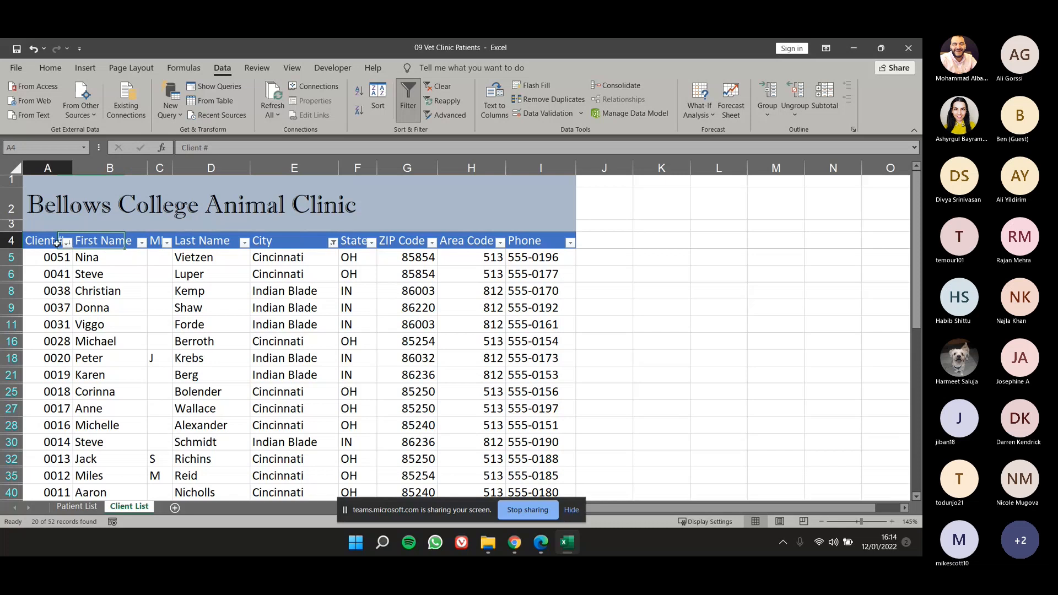
pyautogui.click(320, 245)
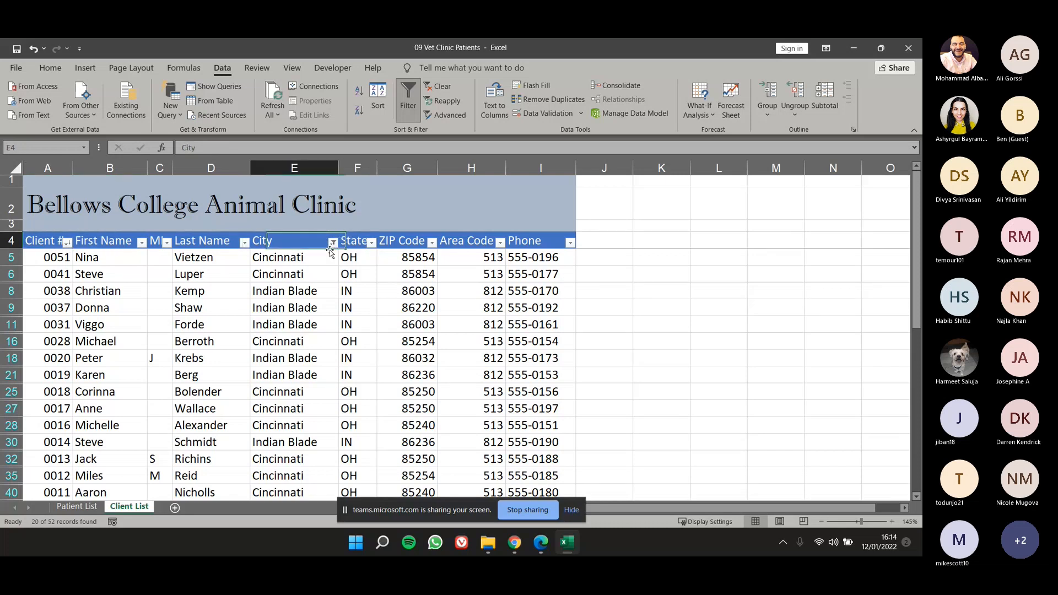
pyautogui.click(333, 243)
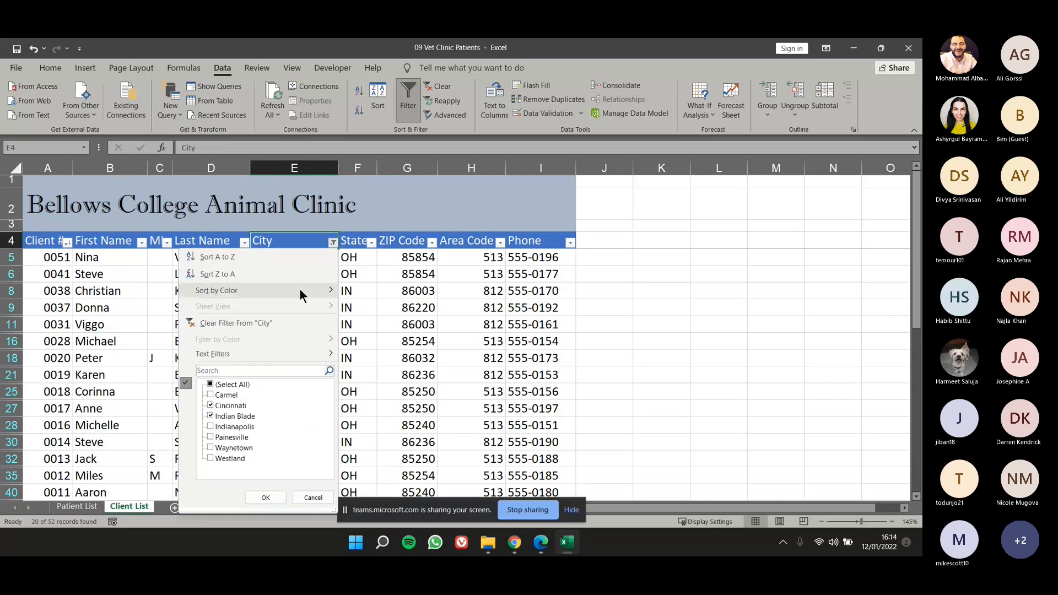
pyautogui.click(210, 325)
pyautogui.scroll(-5, 251, 322)
pyautogui.scroll(5, 251, 322)
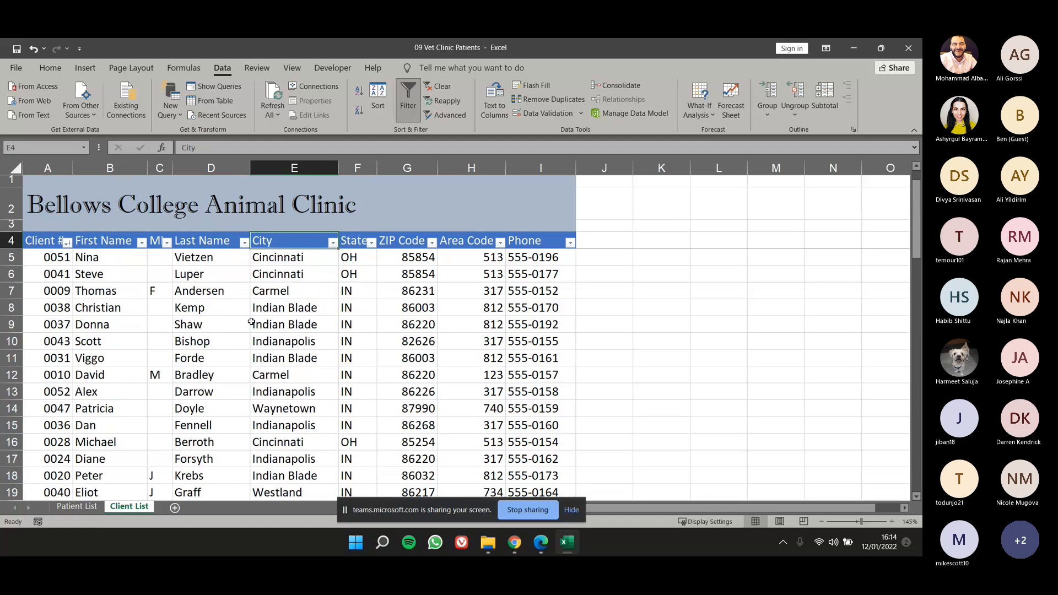
pyautogui.click(66, 243)
pyautogui.click(399, 350)
pyautogui.scroll(-1, 171, 305)
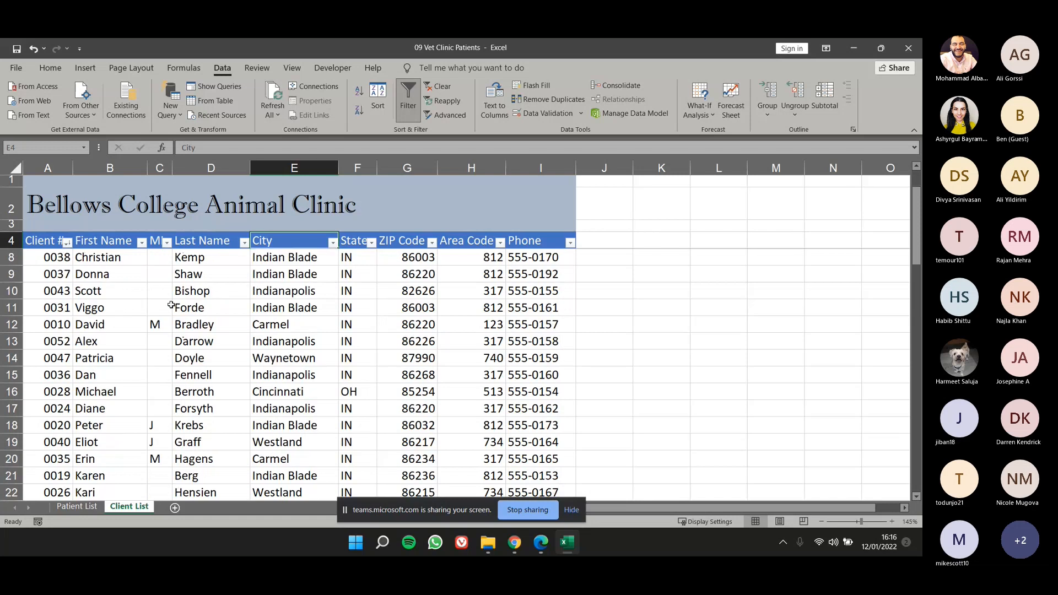
pyautogui.scroll(-3, 171, 305)
pyautogui.scroll(1, 123, 326)
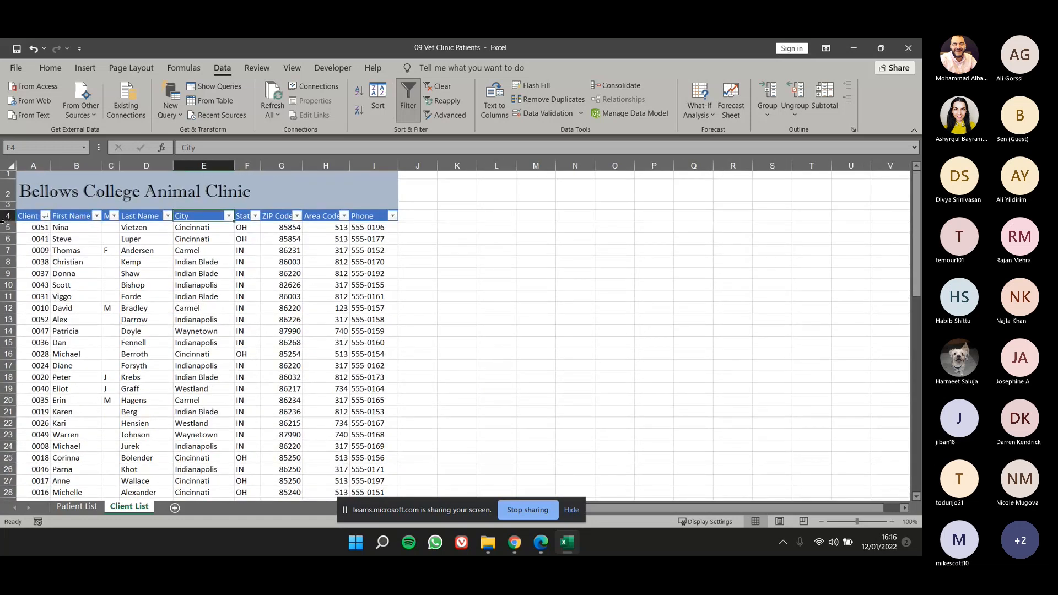
# Group all client rows from 5 to 56 into one outline level.
pyautogui.click(5, 227)
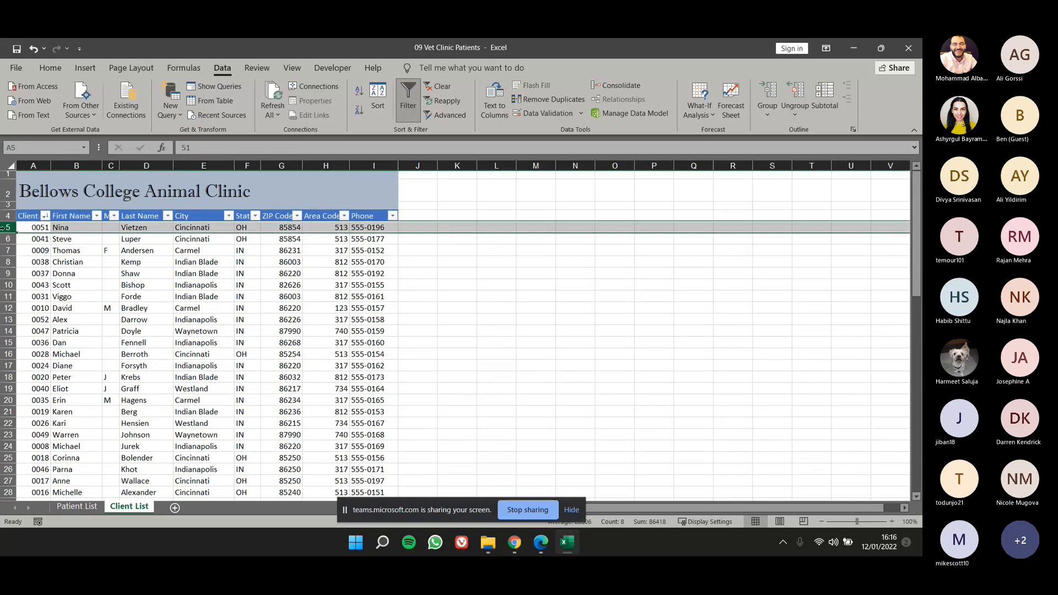
pyautogui.moveTo(6, 228); pyautogui.dragTo(10, 481)
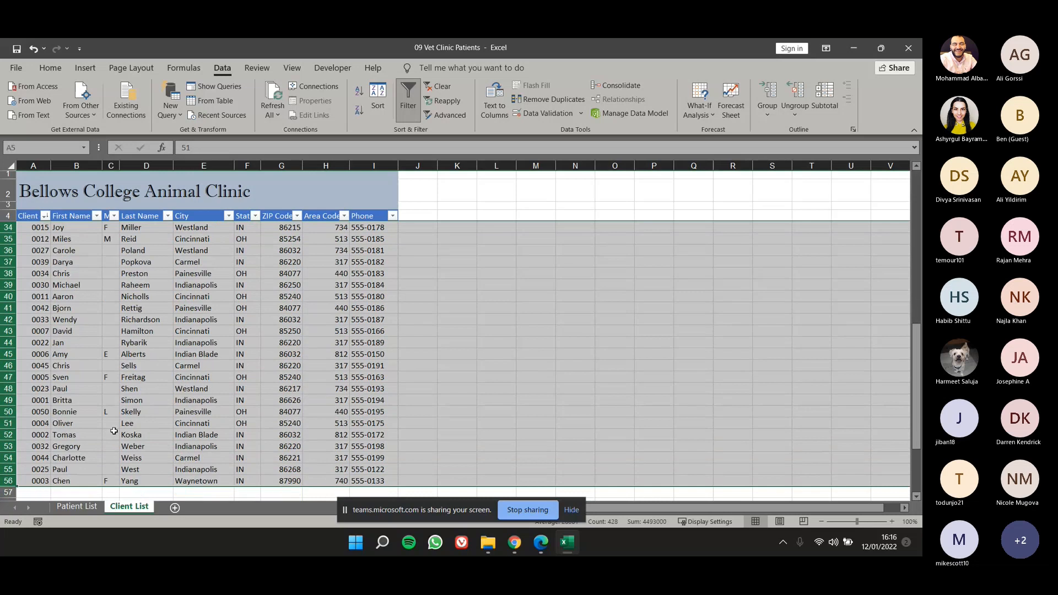
pyautogui.scroll(2, 200, 374)
pyautogui.scroll(8, 200, 374)
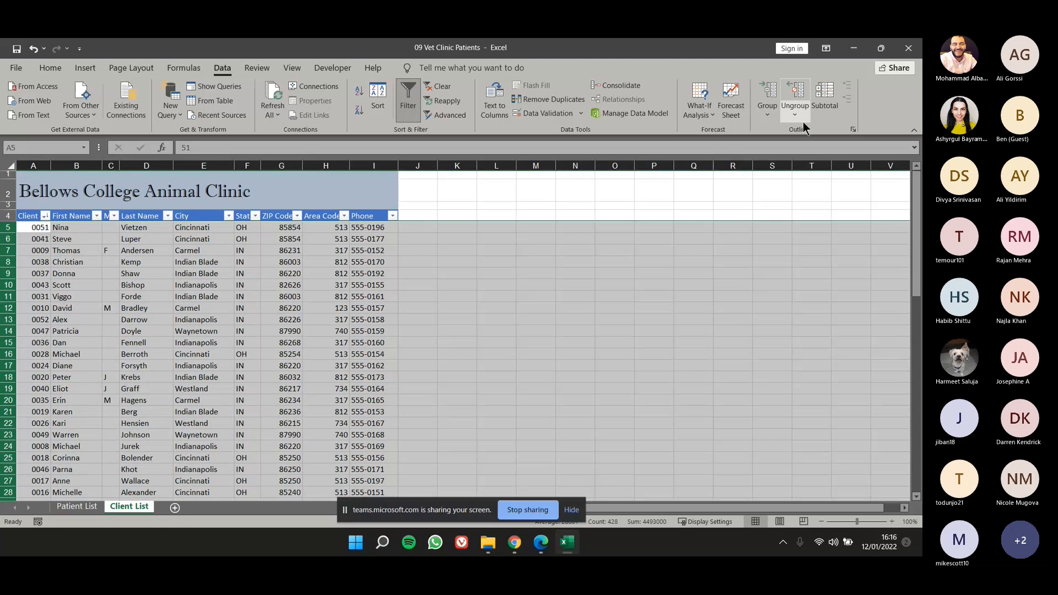
pyautogui.click(764, 88)
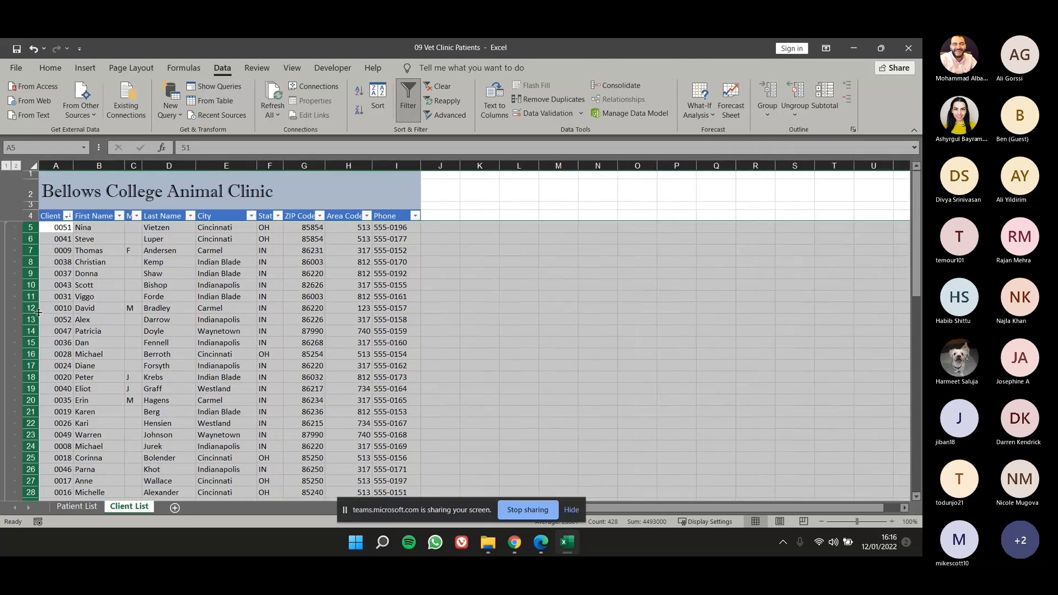
# Collapse and expand the grouped client rows several times, leave them expanded and select cell F13.
pyautogui.scroll(-1, 38, 312)
pyautogui.scroll(-1, 43, 341)
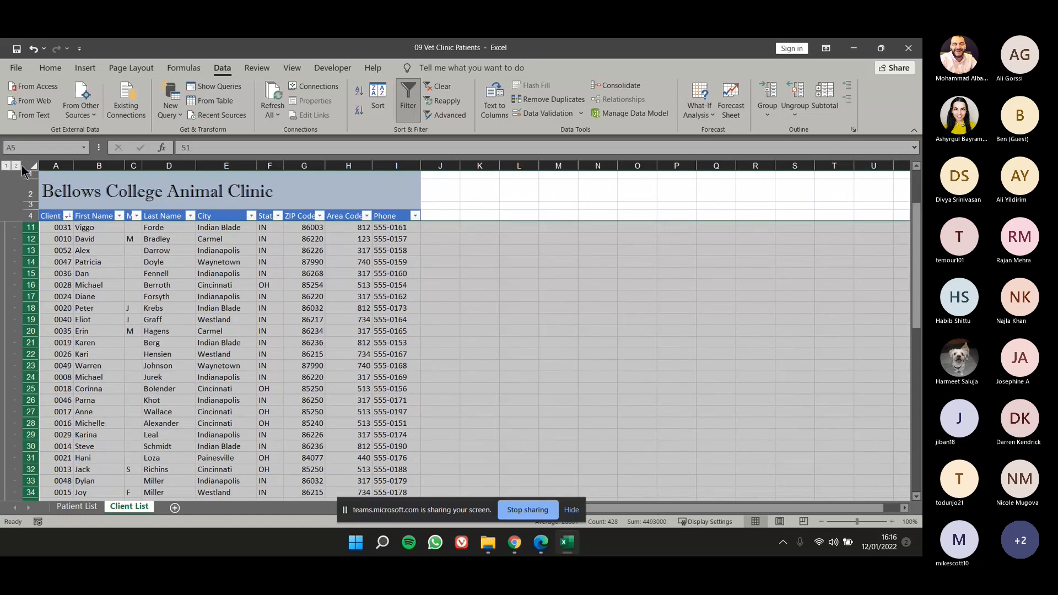
pyautogui.scroll(-4, 11, 330)
pyautogui.scroll(-5, 11, 330)
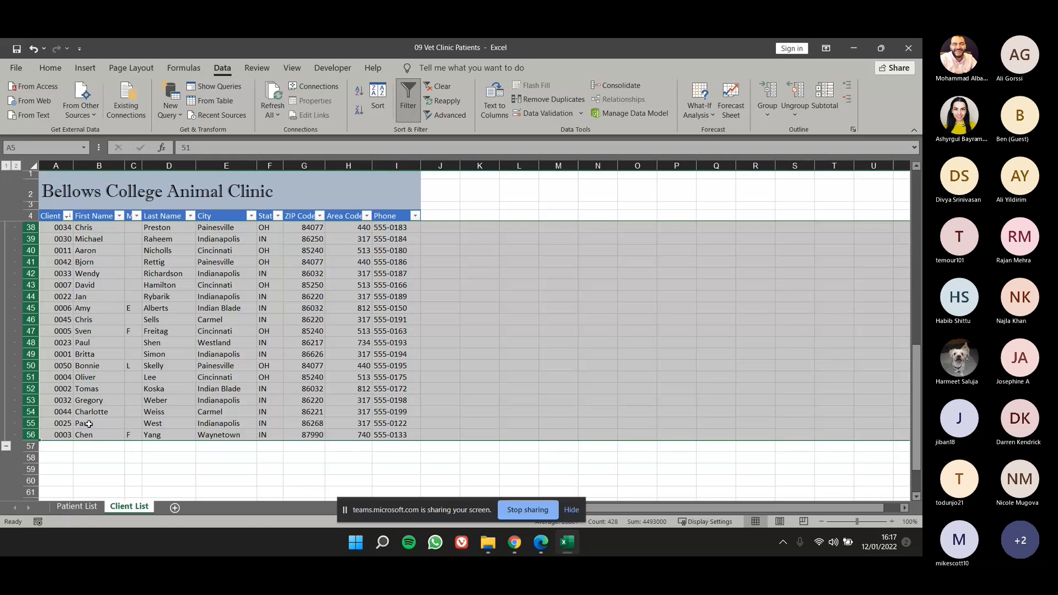
pyautogui.scroll(10, 88, 424)
pyautogui.scroll(-9, 110, 374)
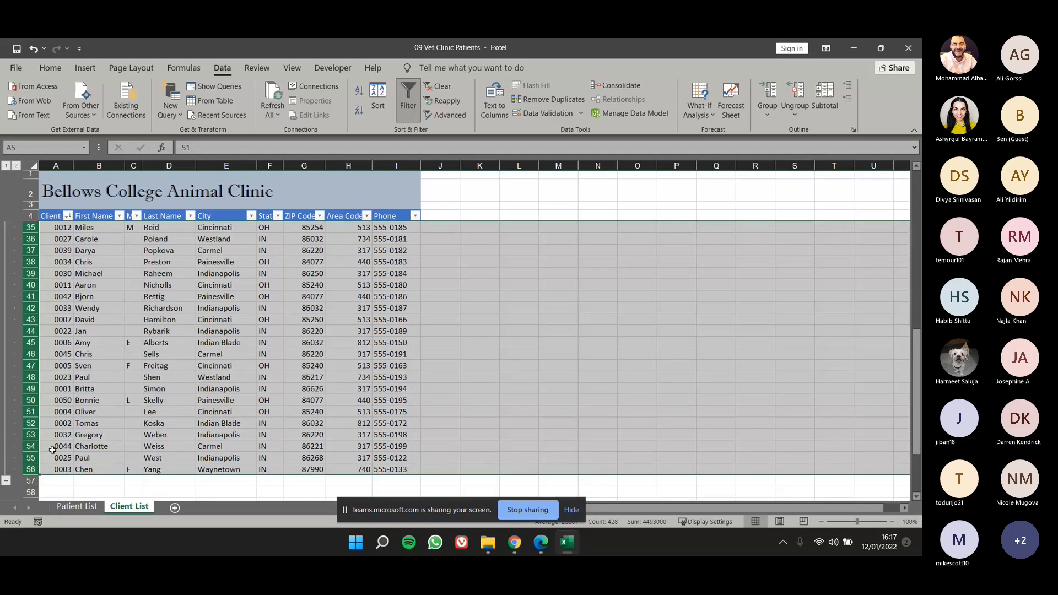
pyautogui.click(7, 484)
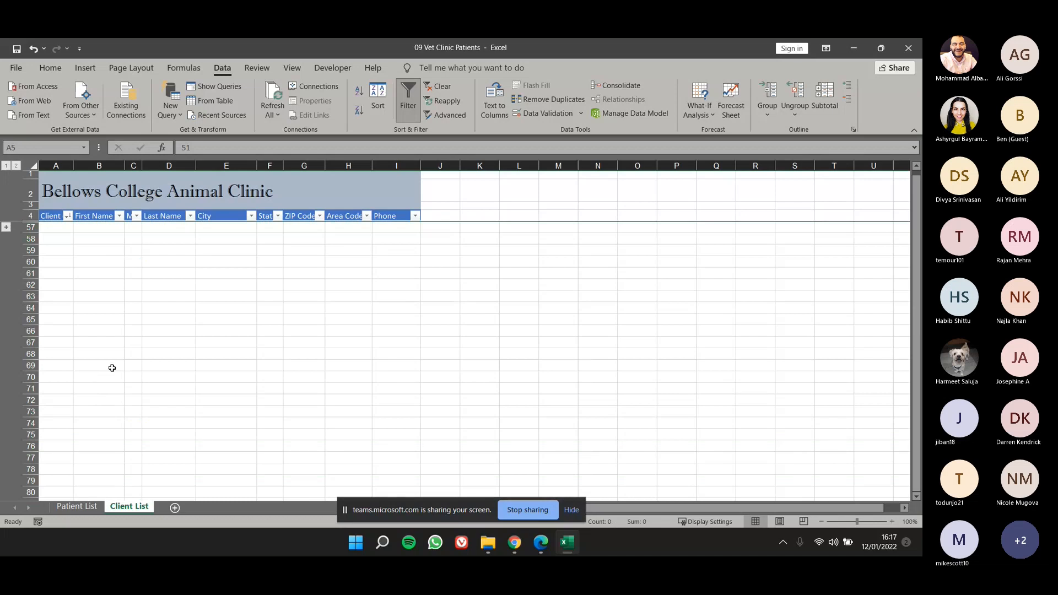
pyautogui.click(7, 227)
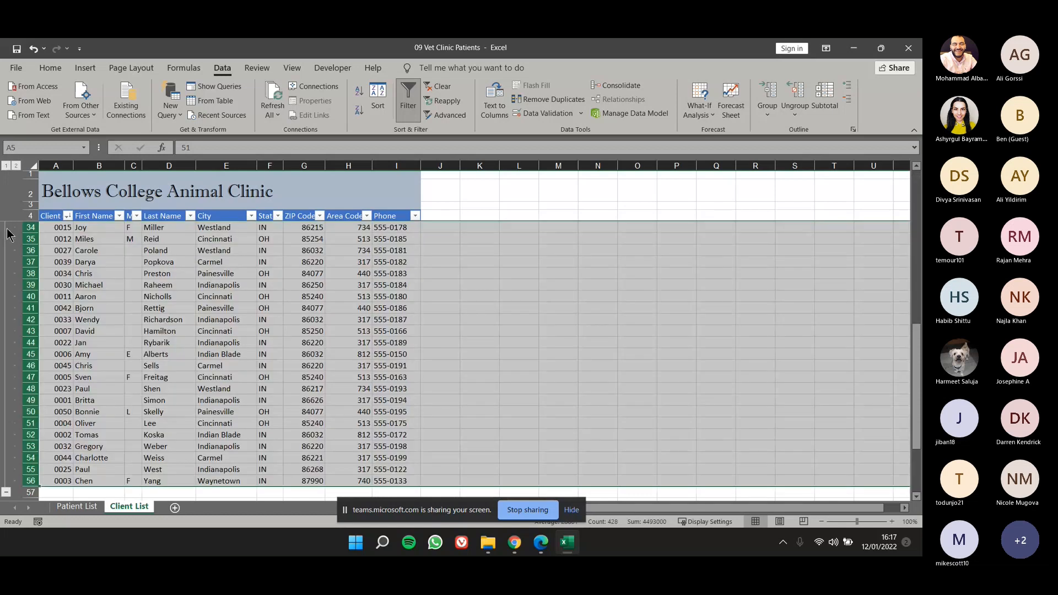
pyautogui.click(7, 488)
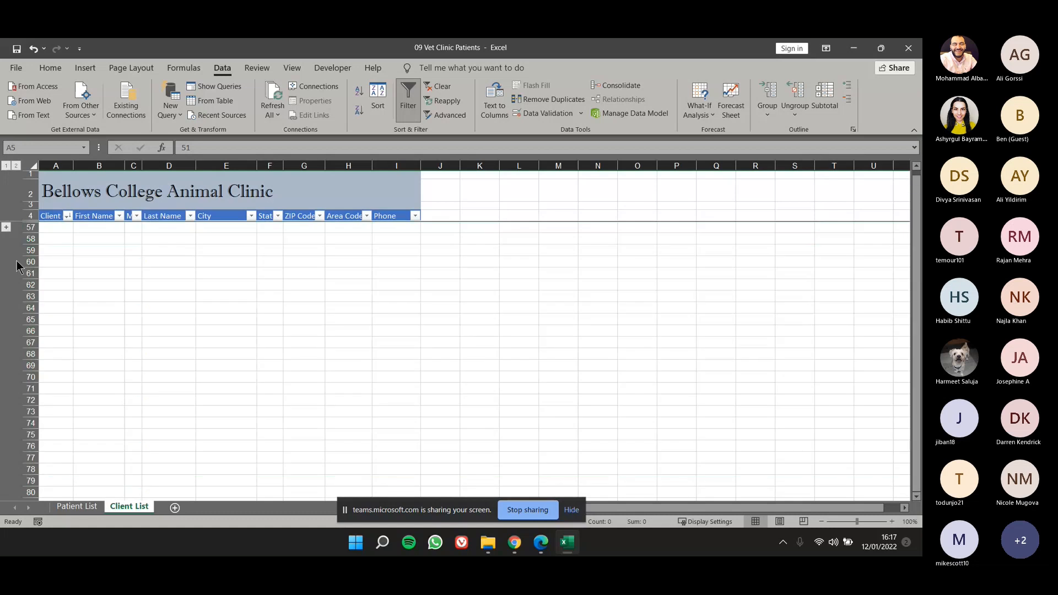
pyautogui.click(7, 228)
pyautogui.click(6, 493)
pyautogui.click(6, 228)
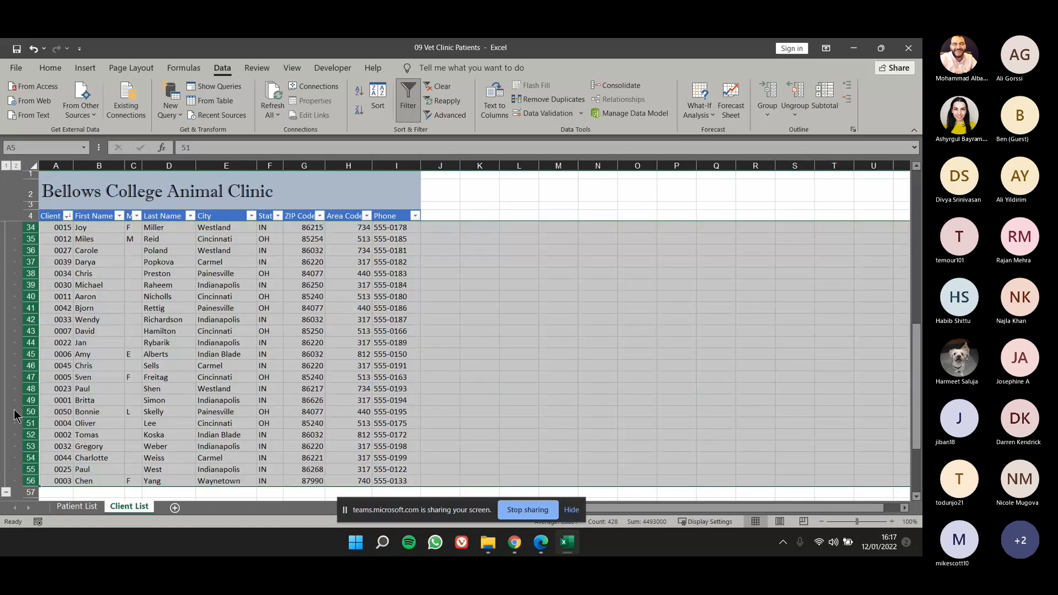
pyautogui.scroll(4, 22, 358)
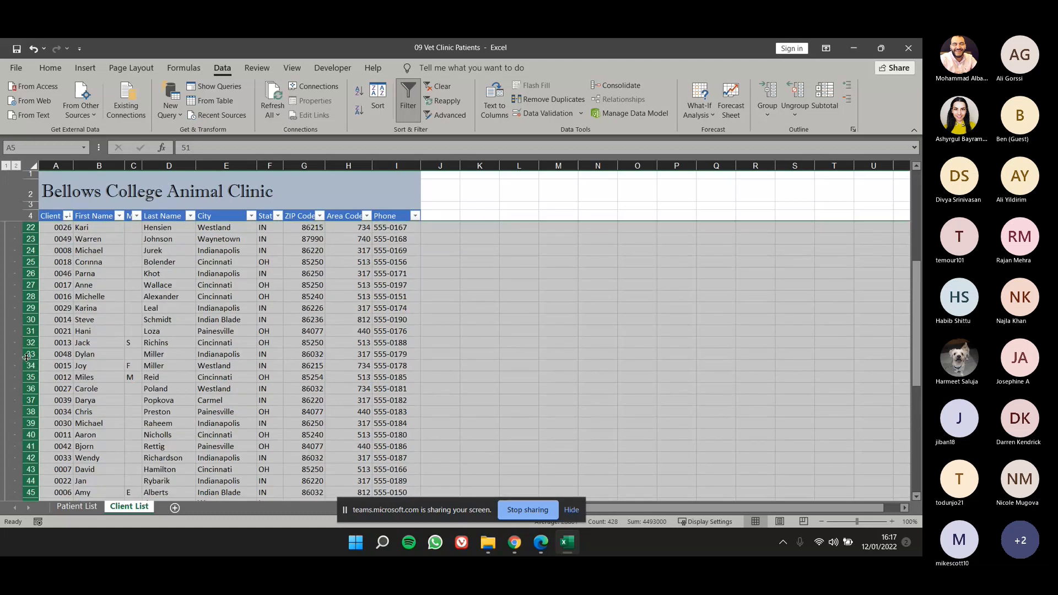
pyautogui.scroll(6, 26, 357)
pyautogui.click(269, 319)
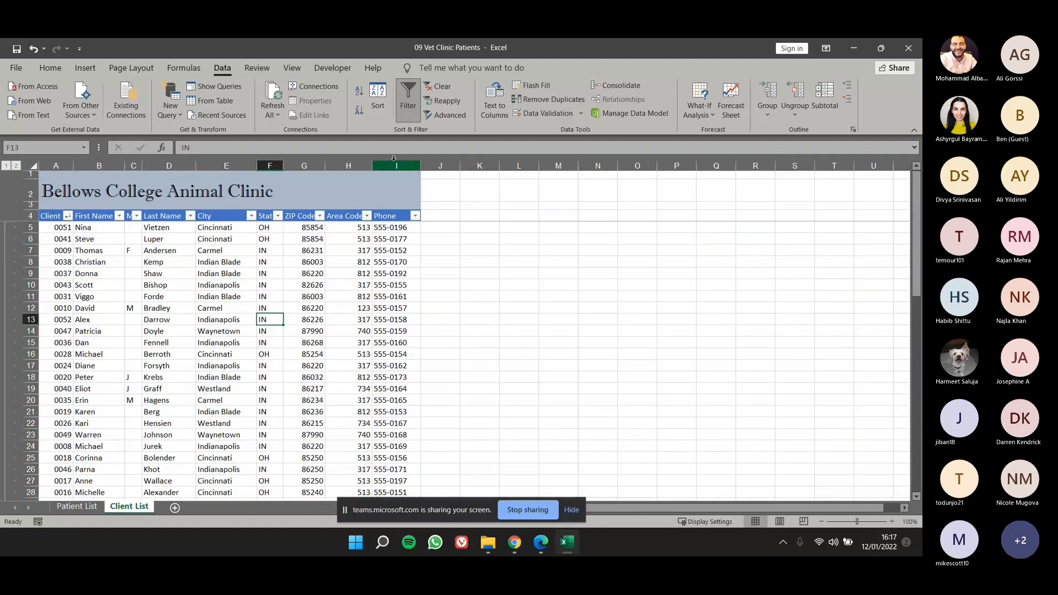
# Group the Area Code and Phone columns (H and I), and collapse and expand the group several times.
pyautogui.moveTo(402, 166); pyautogui.dragTo(348, 167)
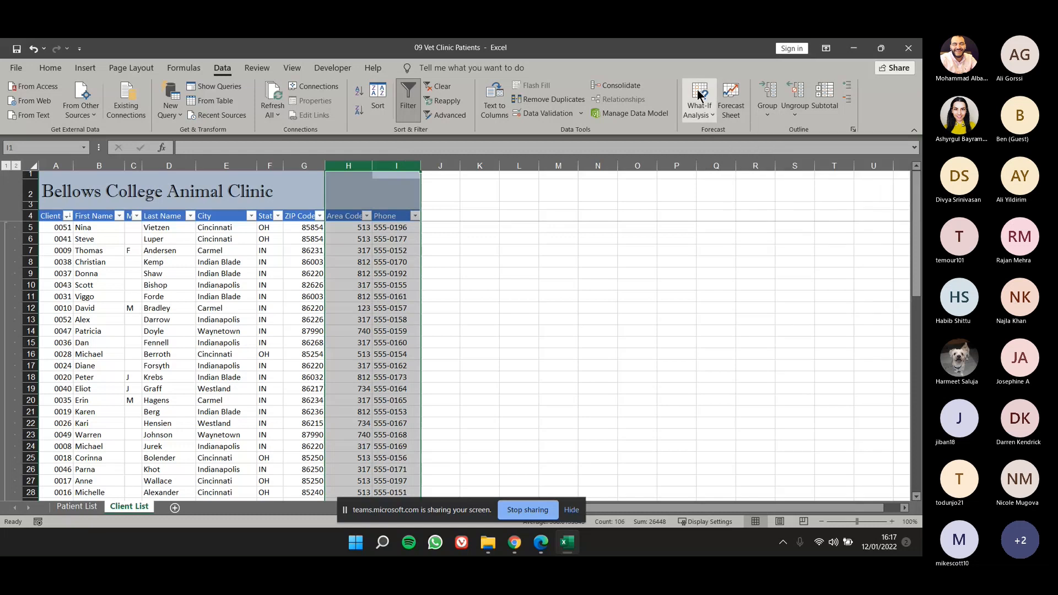
pyautogui.click(767, 102)
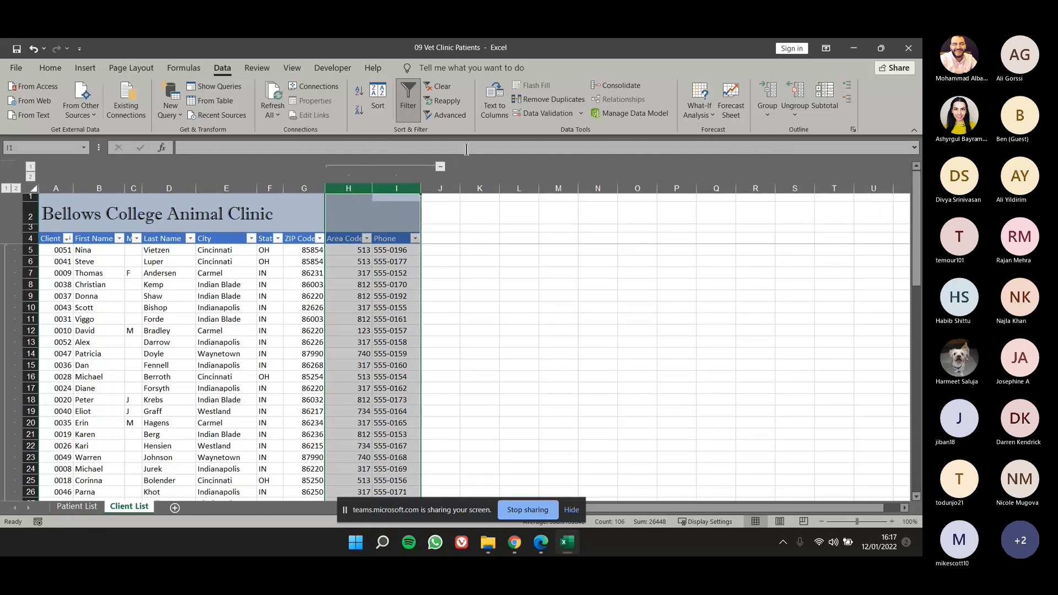
pyautogui.click(440, 167)
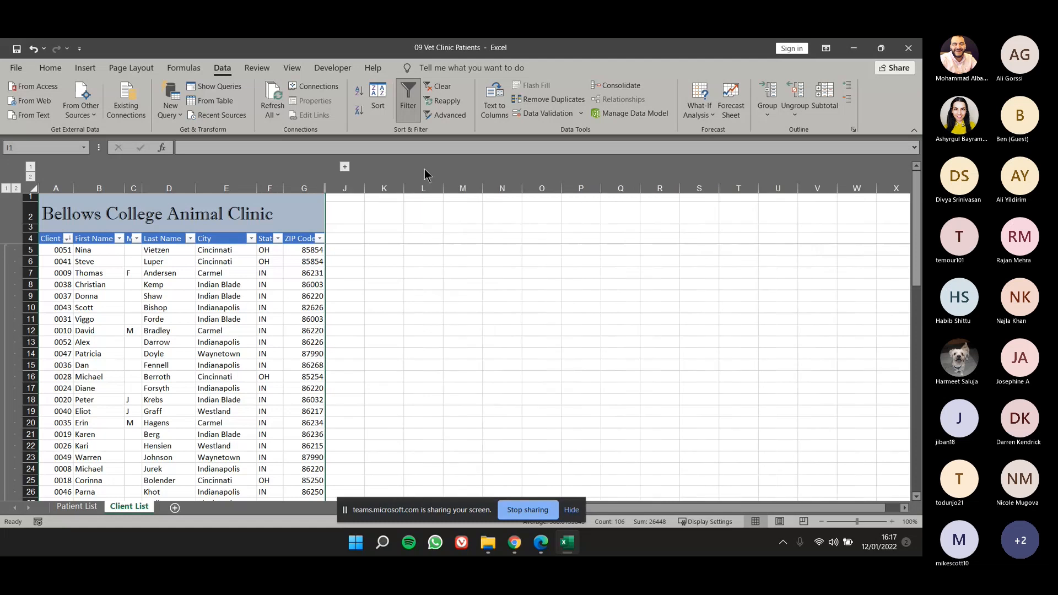
pyautogui.click(345, 166)
pyautogui.click(440, 167)
pyautogui.click(346, 166)
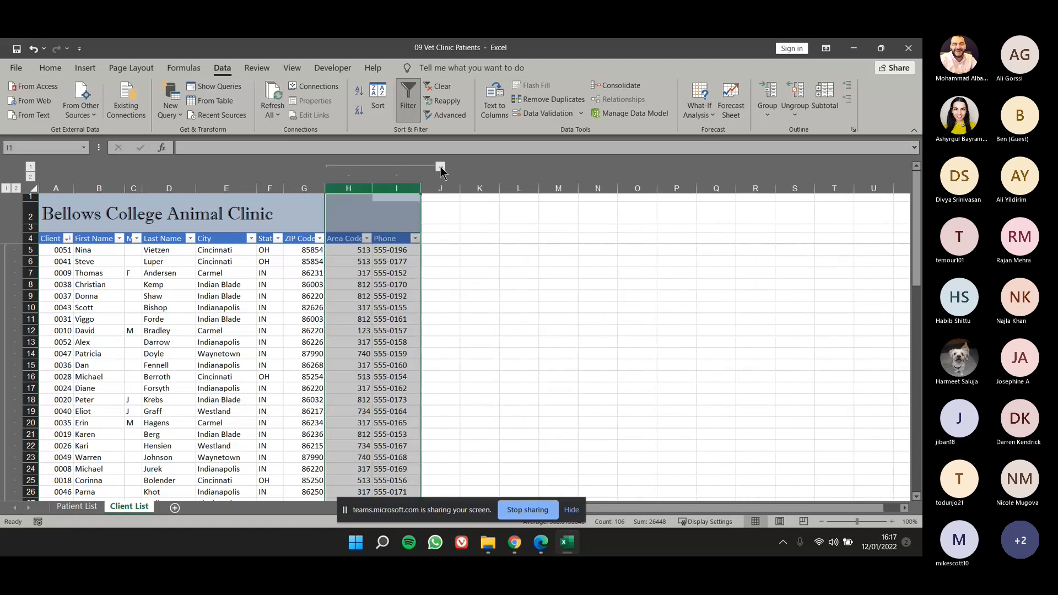
pyautogui.click(440, 166)
pyautogui.click(345, 167)
# Fill the Phone header from cell I4 across row 4 through N4.
pyautogui.click(427, 248)
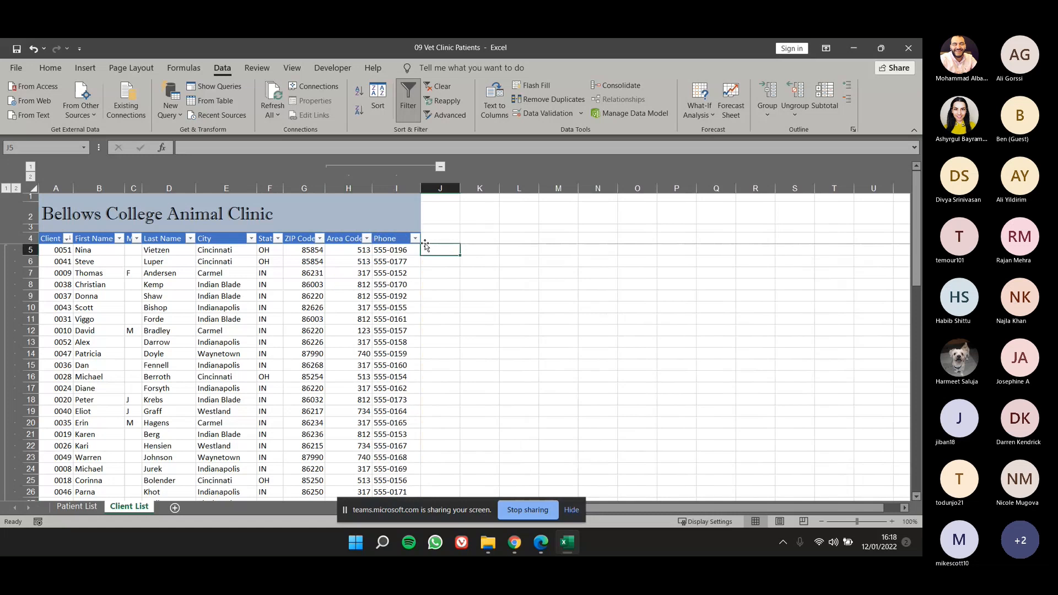
pyautogui.click(419, 243)
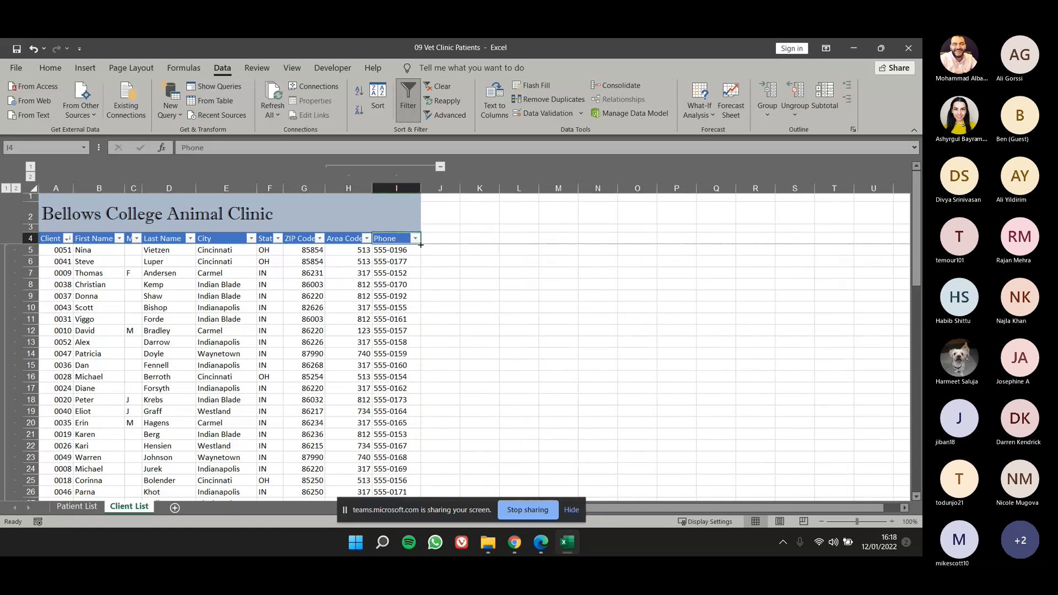
pyautogui.moveTo(421, 245); pyautogui.dragTo(599, 245)
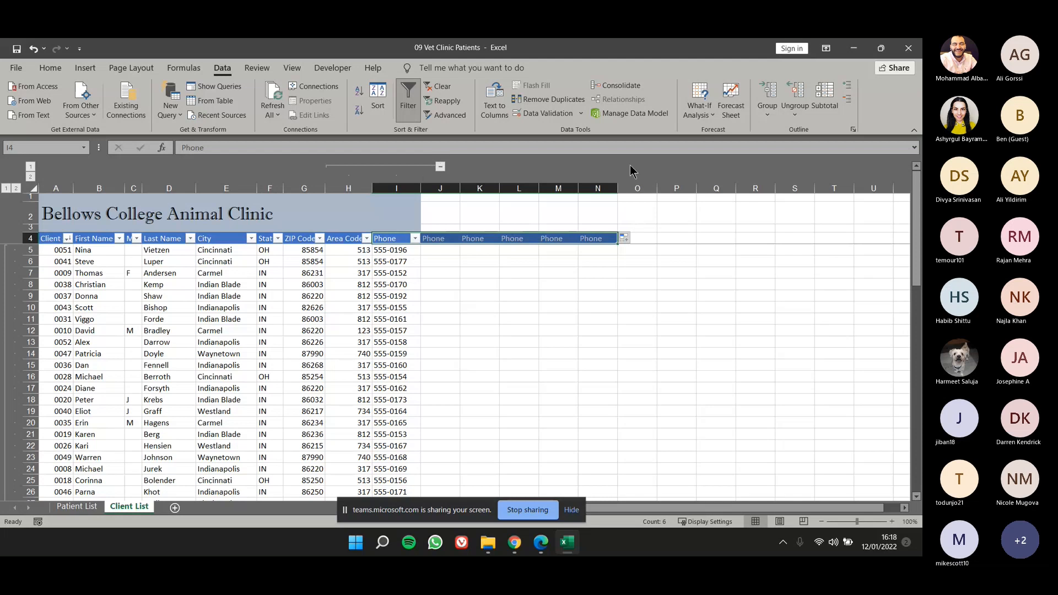
# Select columns H to N, move to cell K2, and collapse and re-expand the grouped Area Code and Phone columns.
pyautogui.moveTo(348, 188); pyautogui.dragTo(581, 189)
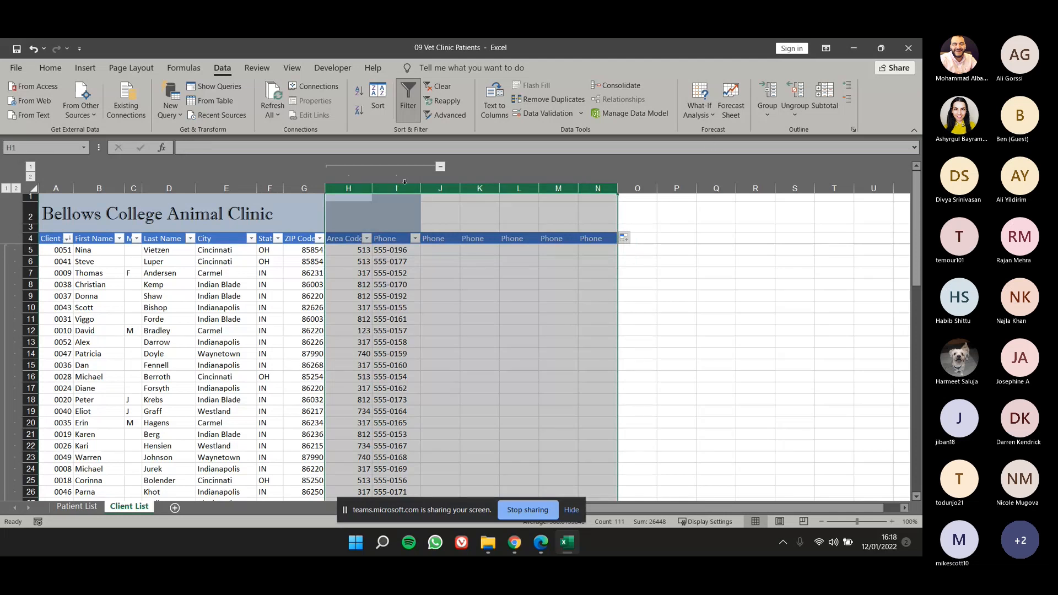
pyautogui.click(470, 205)
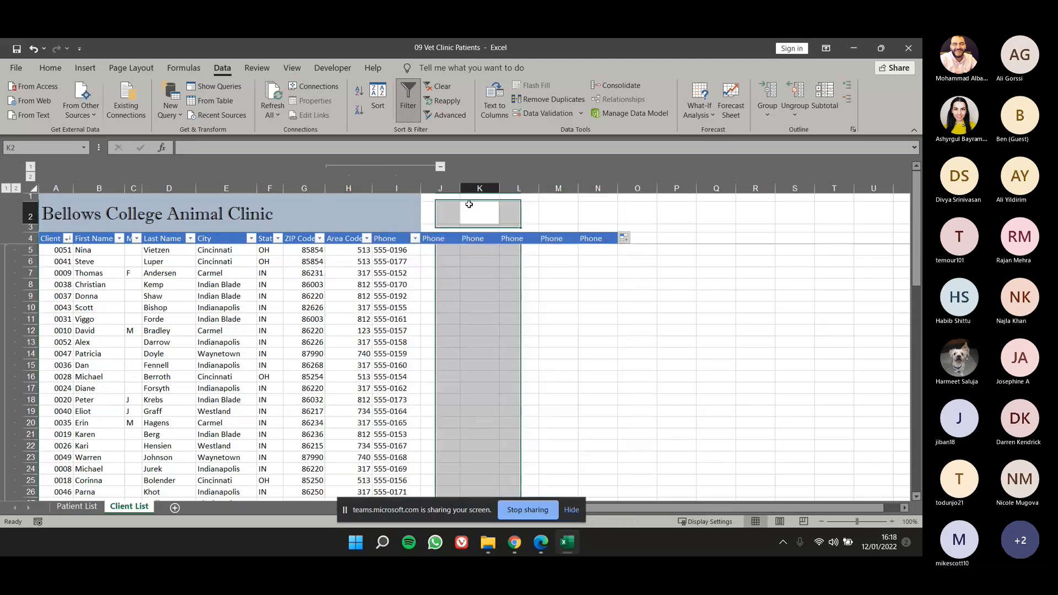
pyautogui.click(440, 166)
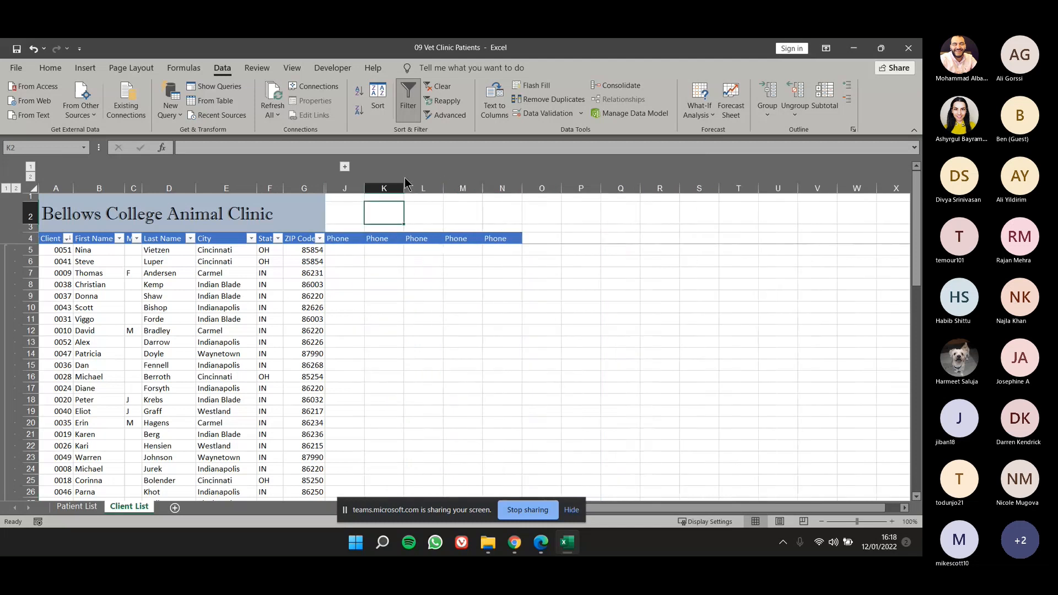
pyautogui.click(345, 167)
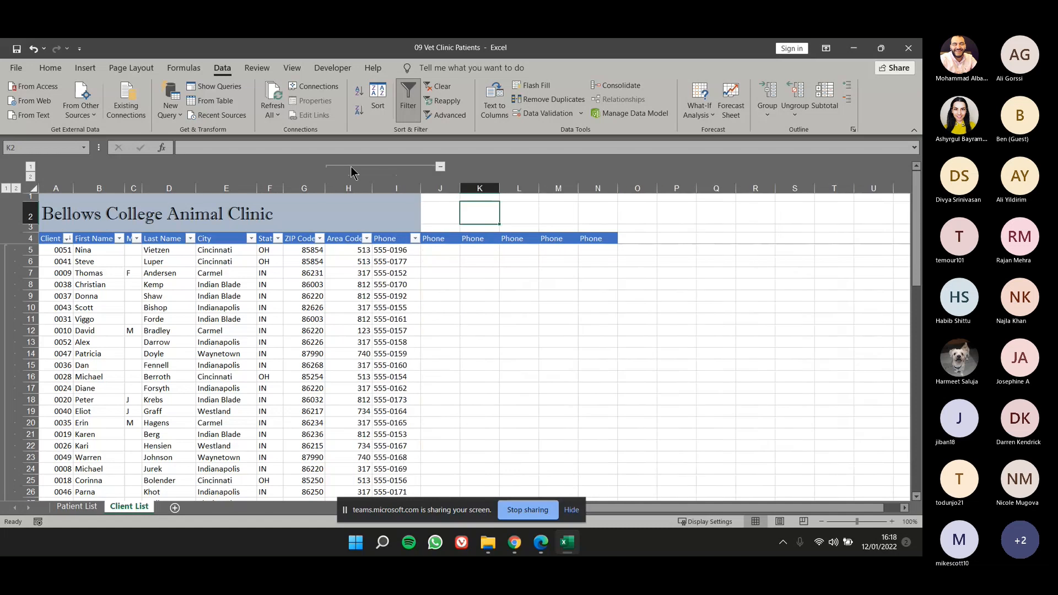
# Try to ungroup the whole column range H to N and undo the ungrouping.
pyautogui.moveTo(349, 188); pyautogui.dragTo(588, 187)
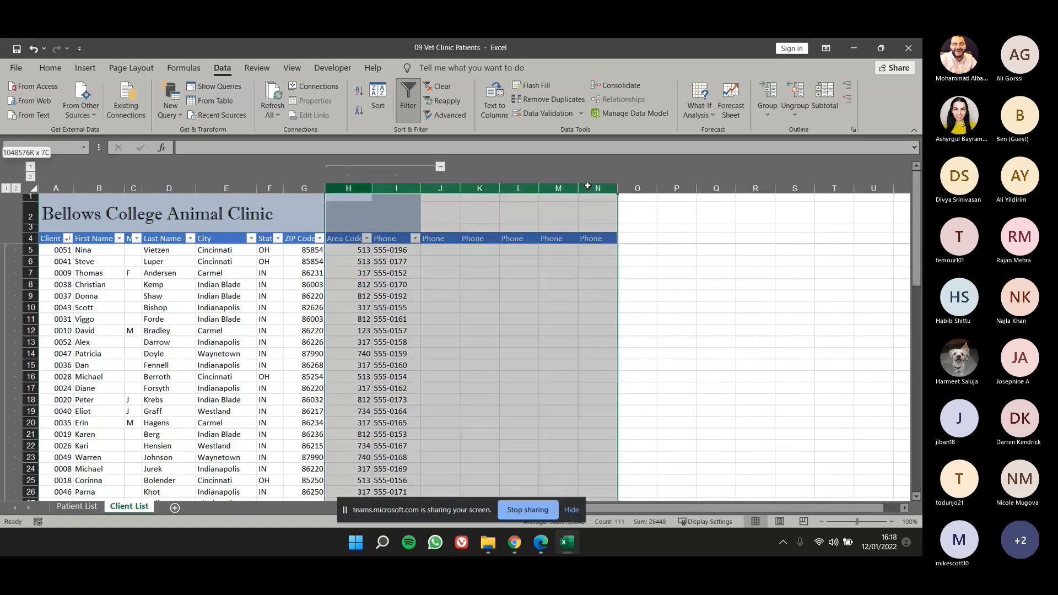
pyautogui.click(798, 102)
pyautogui.hotkey('ctrl', 'z')
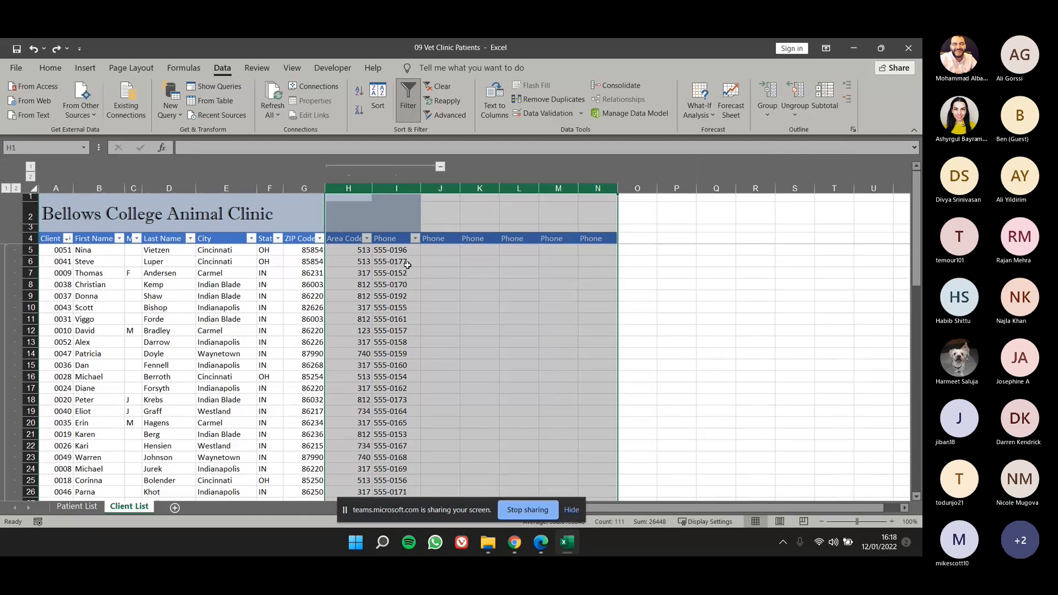
# Ungroup the Area Code and Phone columns (H and I), and ungroup client rows 5 to 56.
pyautogui.moveTo(349, 188); pyautogui.dragTo(390, 188)
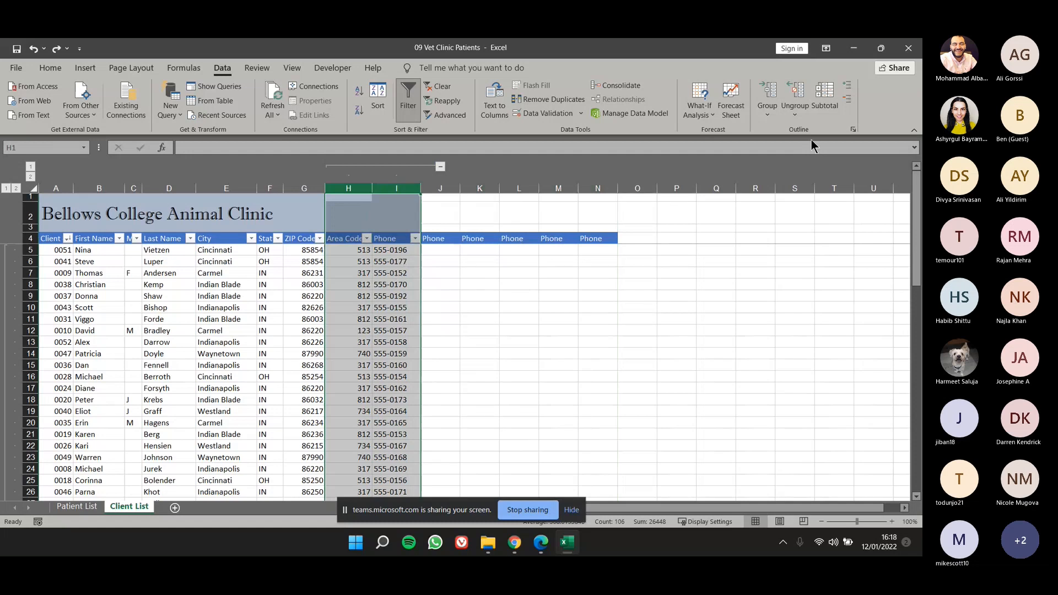
pyautogui.click(799, 93)
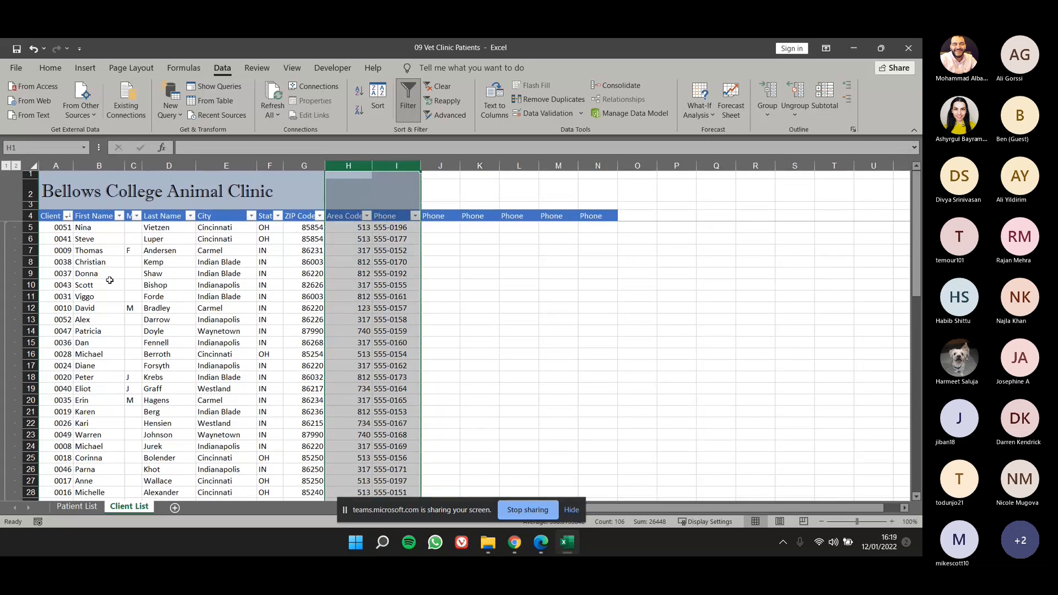
pyautogui.moveTo(29, 227); pyautogui.dragTo(69, 481)
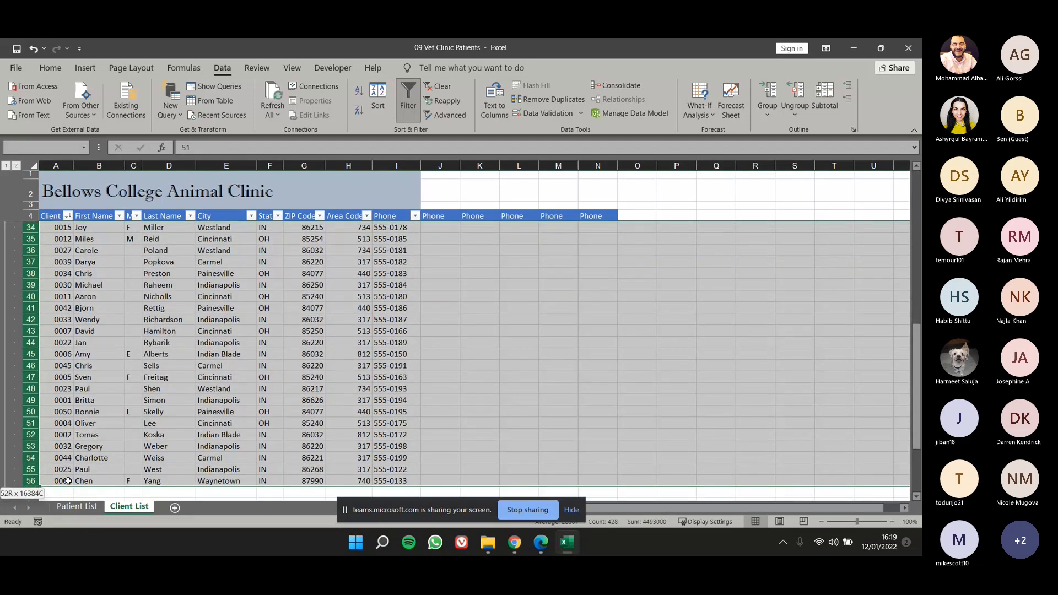
pyautogui.click(796, 94)
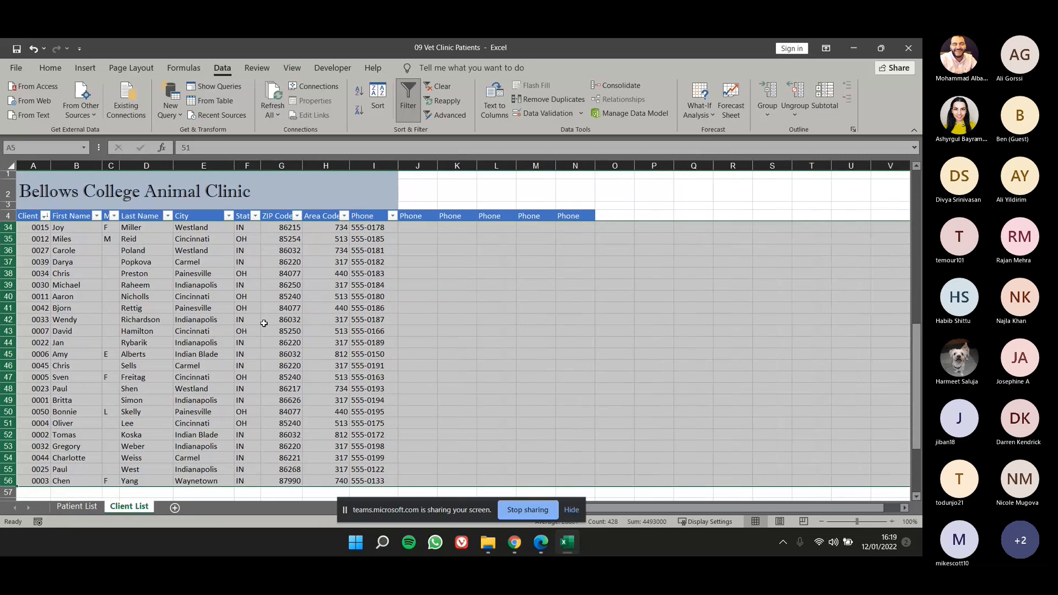
pyautogui.scroll(4, 264, 324)
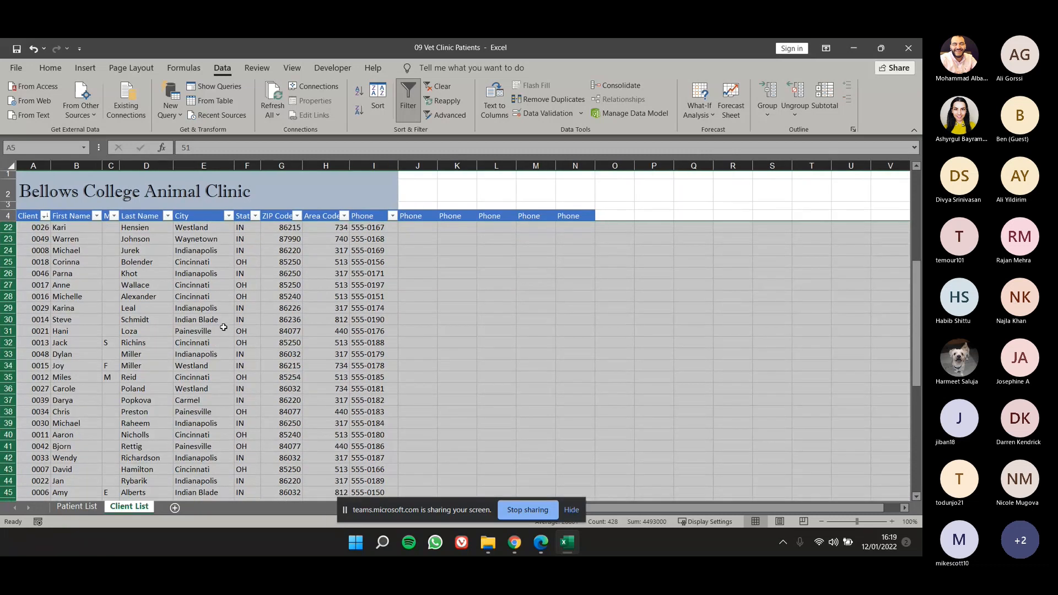
pyautogui.scroll(6, 223, 328)
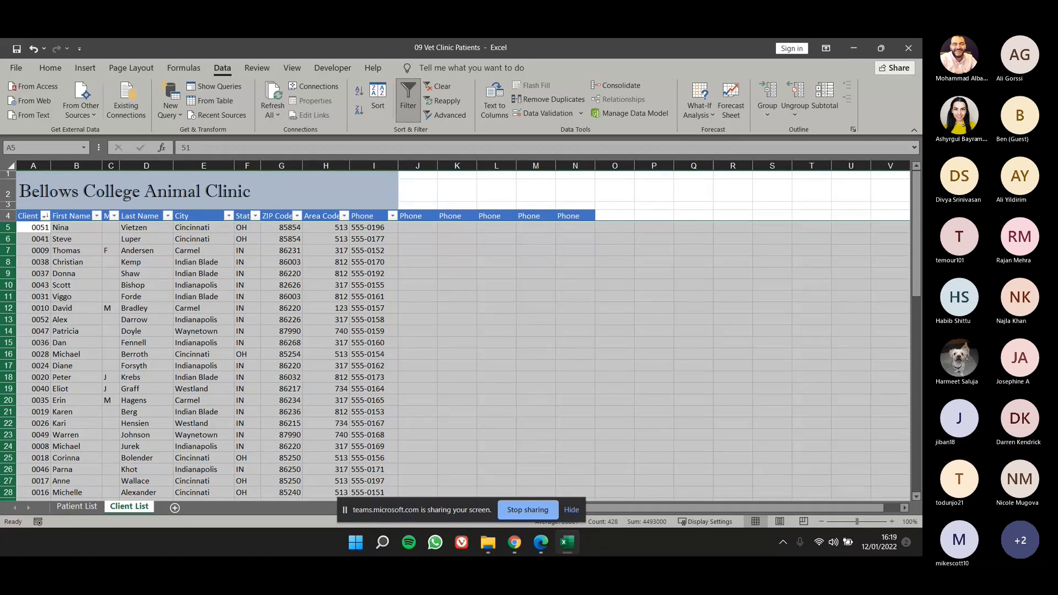
# Group columns D to I, from Last Name through Phone, into one outline level.
pyautogui.click(211, 227)
pyautogui.moveTo(202, 165); pyautogui.dragTo(247, 166)
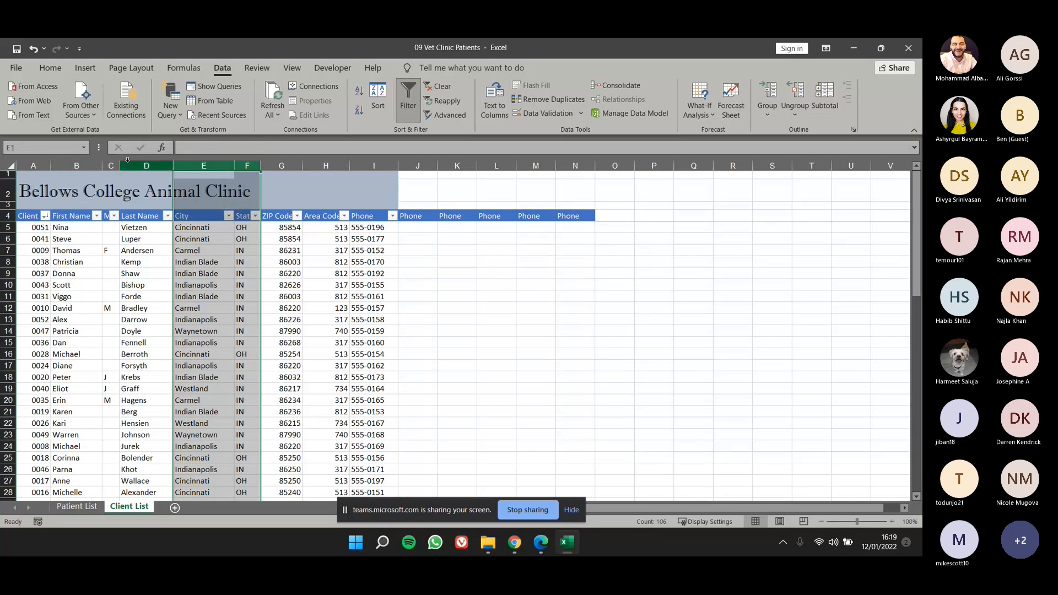
pyautogui.moveTo(127, 164); pyautogui.dragTo(373, 174)
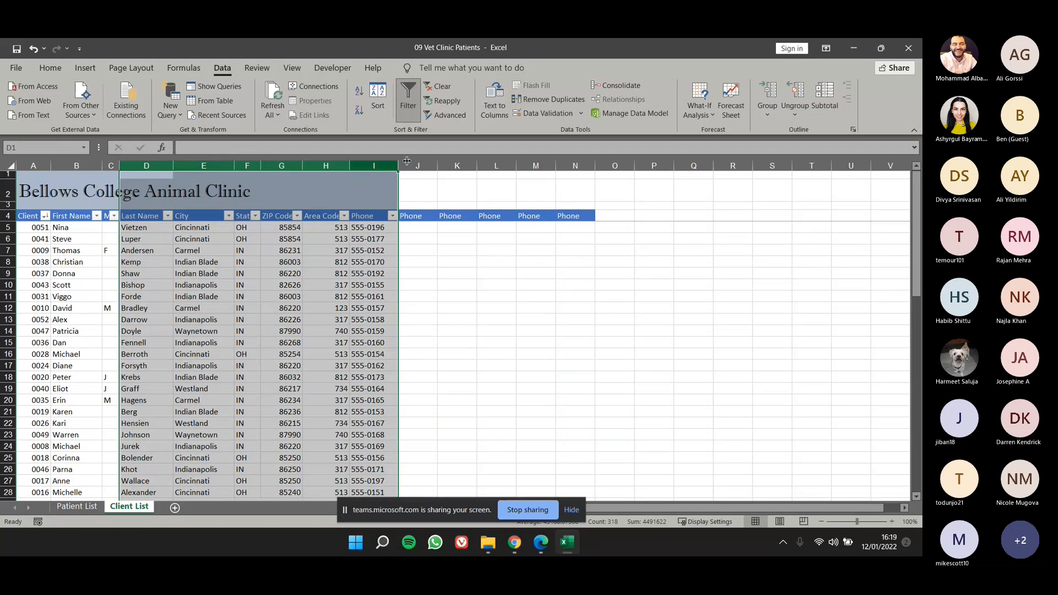
pyautogui.click(768, 91)
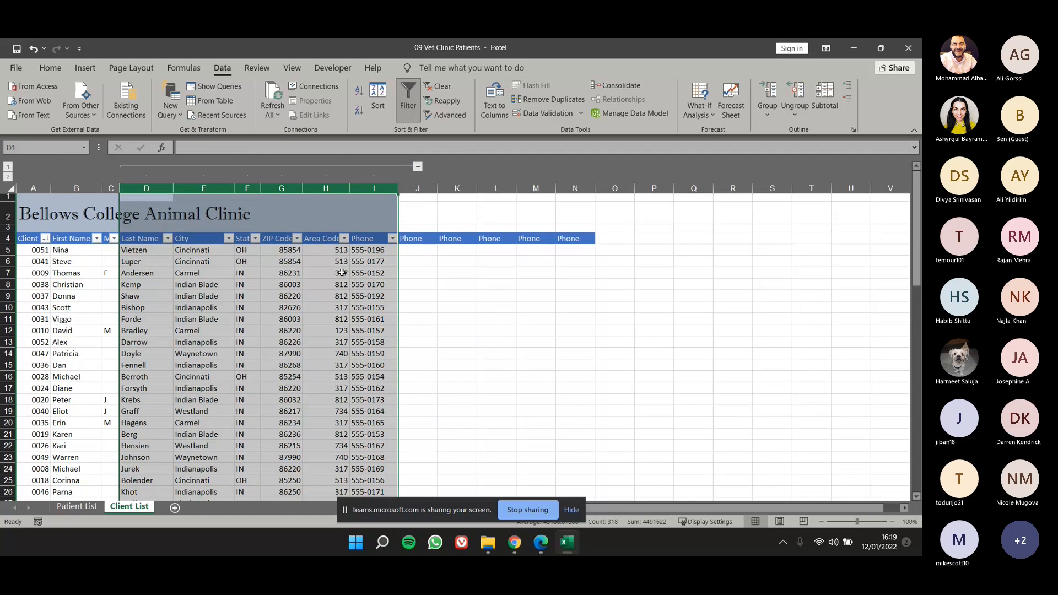
# Collapse and expand the grouped columns D to I several times and leave them expanded.
pyautogui.click(457, 330)
pyautogui.click(418, 166)
pyautogui.click(155, 168)
pyautogui.click(384, 168)
pyautogui.click(138, 166)
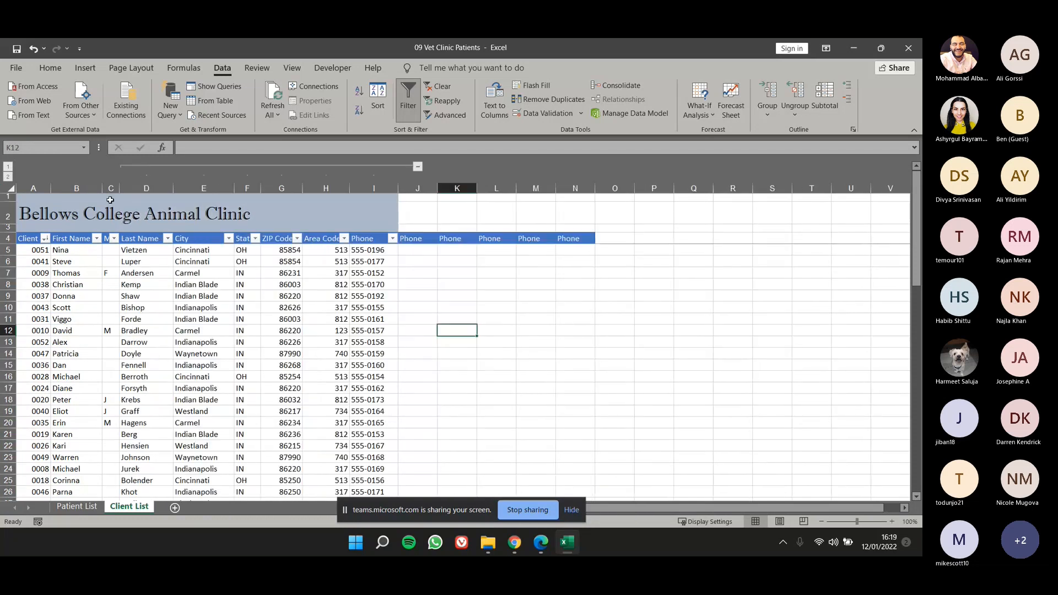
pyautogui.click(417, 166)
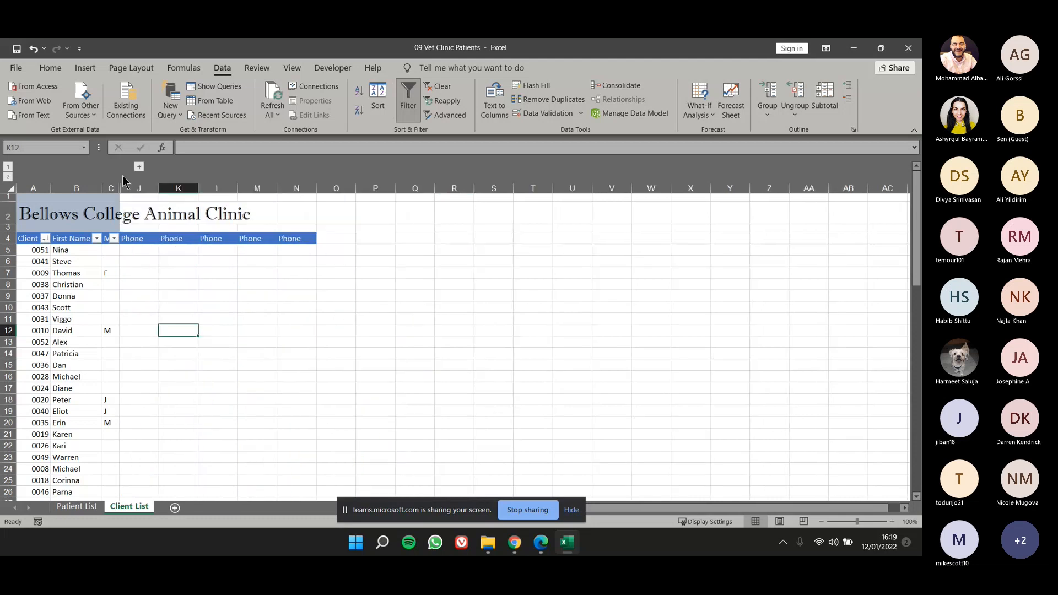
pyautogui.click(139, 166)
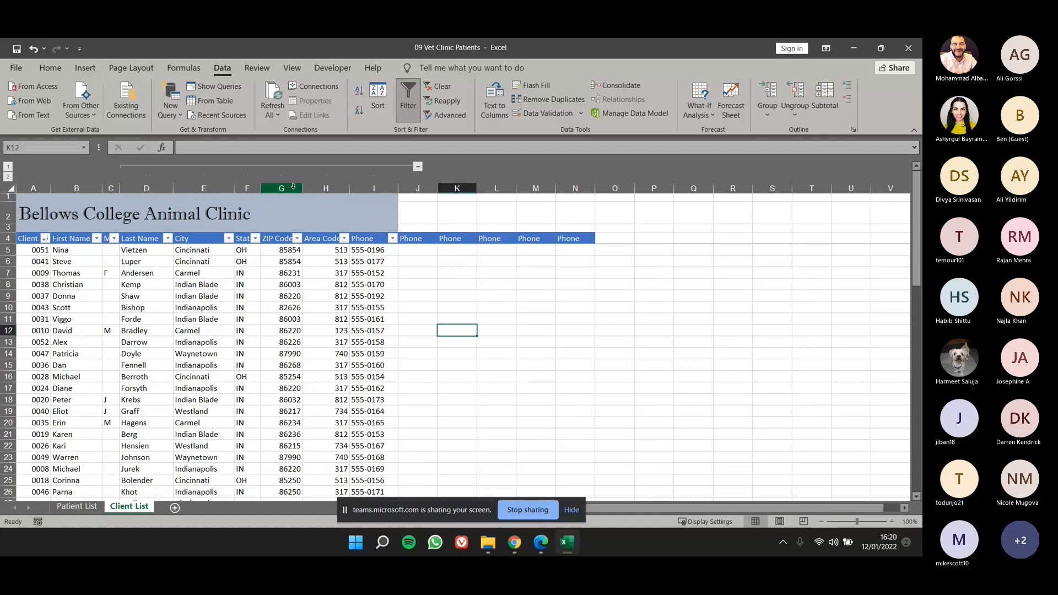
# Group the ZIP Code and Area Code columns (G and H) as a nested level, then collapse to level 1 and expand to level 3.
pyautogui.moveTo(159, 187); pyautogui.dragTo(383, 183)
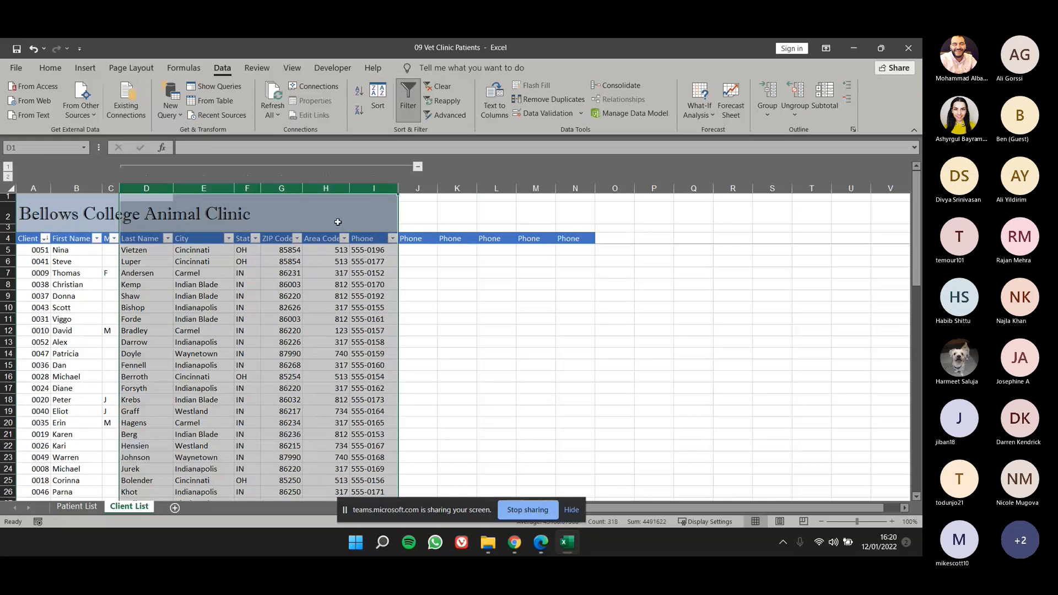
pyautogui.click(291, 187)
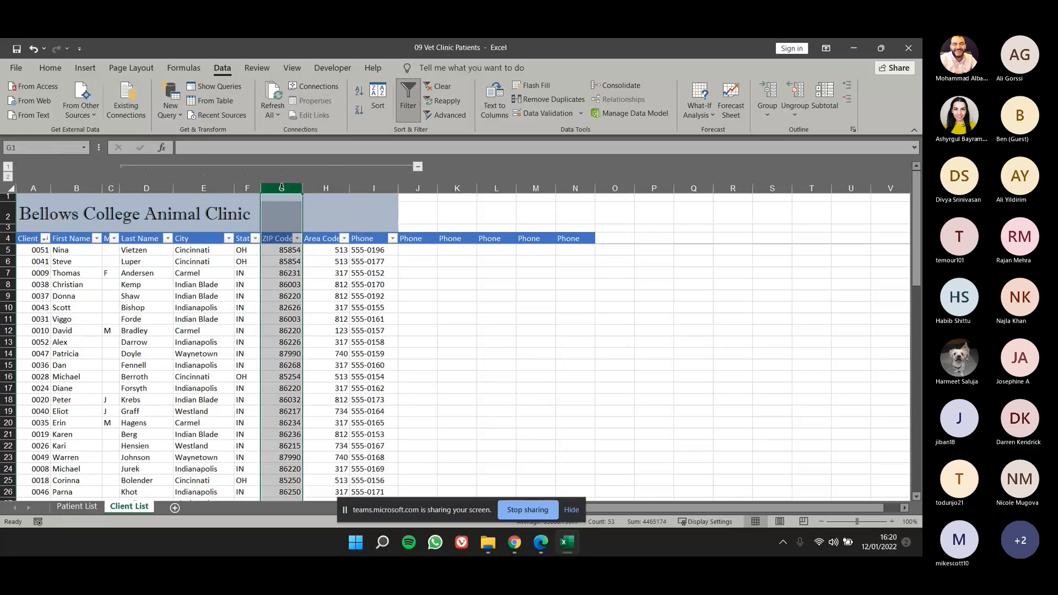
pyautogui.moveTo(282, 188); pyautogui.dragTo(326, 188)
pyautogui.click(764, 94)
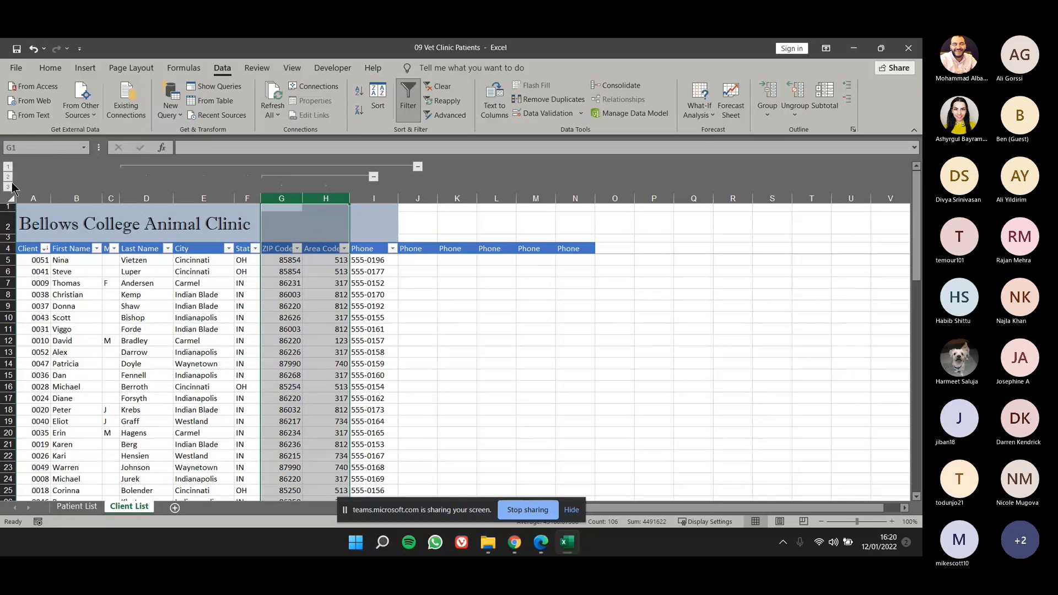
pyautogui.click(8, 166)
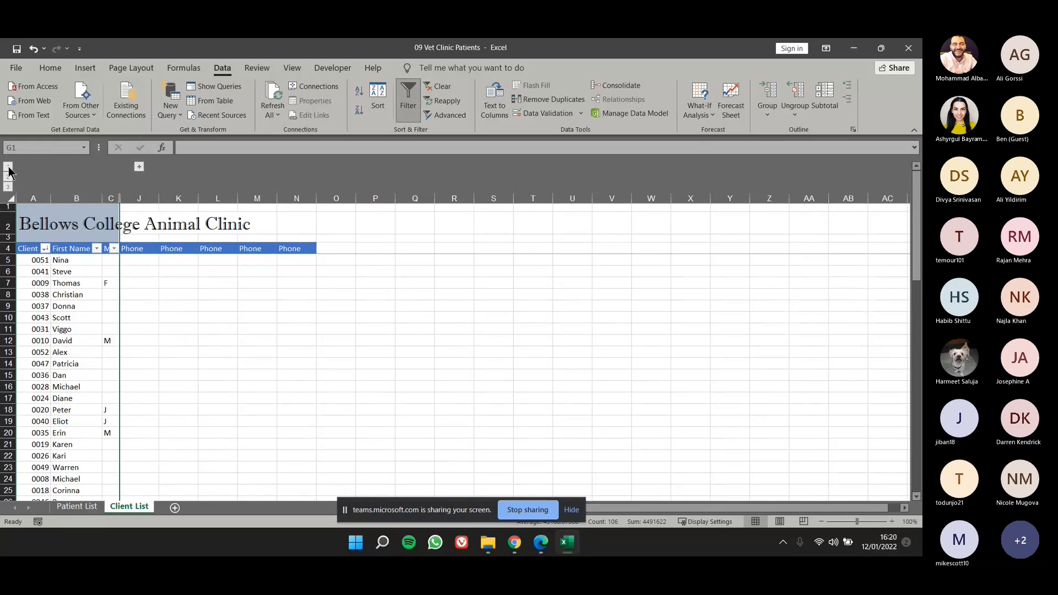
pyautogui.click(8, 186)
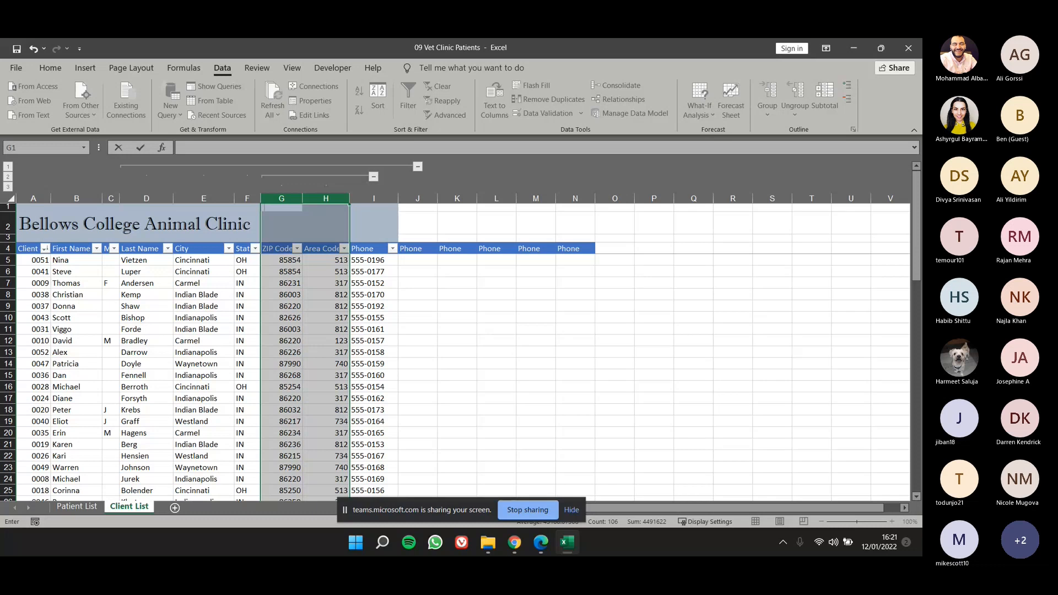
# Open the recent workbook 09 Critical Care Expenses, dismiss the Office licence notice and move to the Actual Expenses area.
pyautogui.click(22, 67)
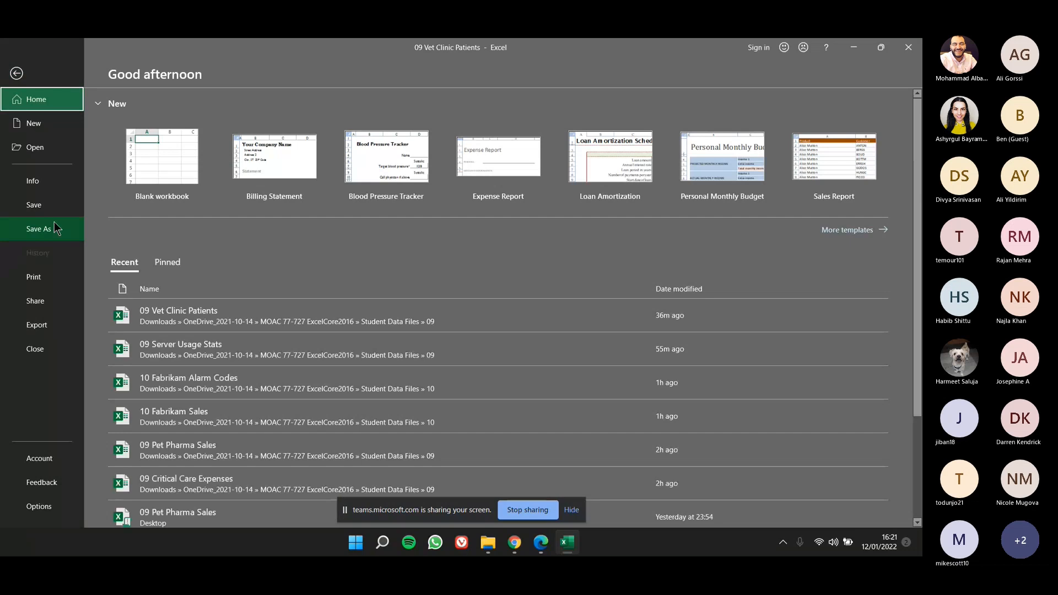
pyautogui.click(48, 148)
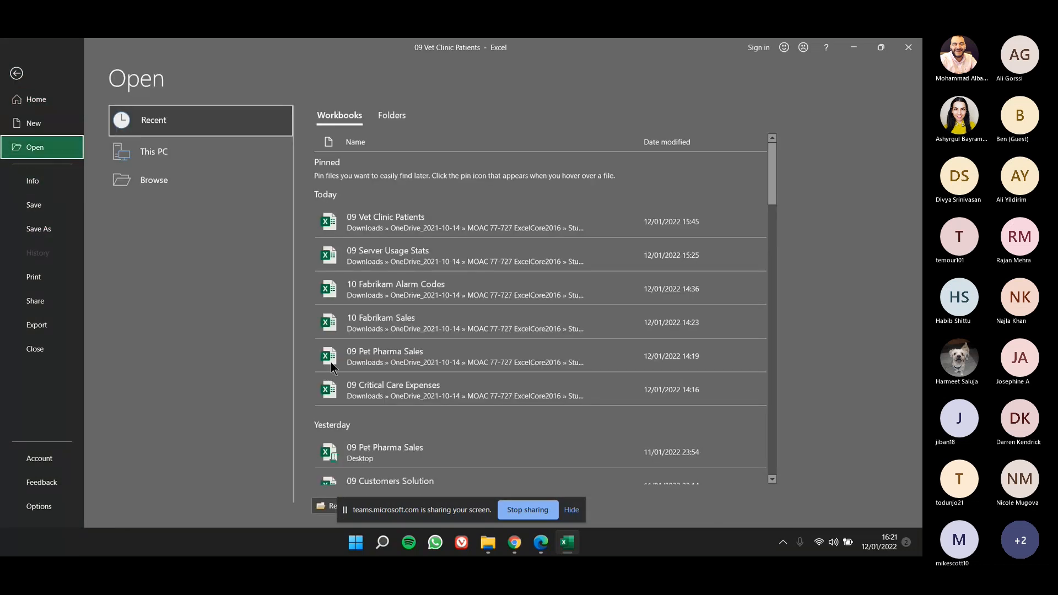
pyautogui.click(454, 398)
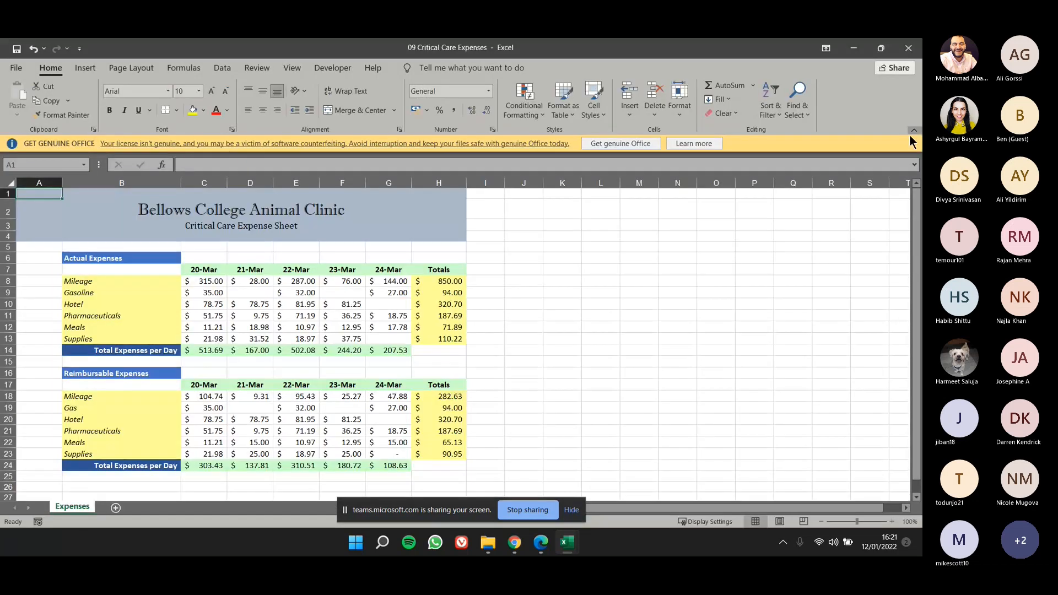
pyautogui.click(913, 143)
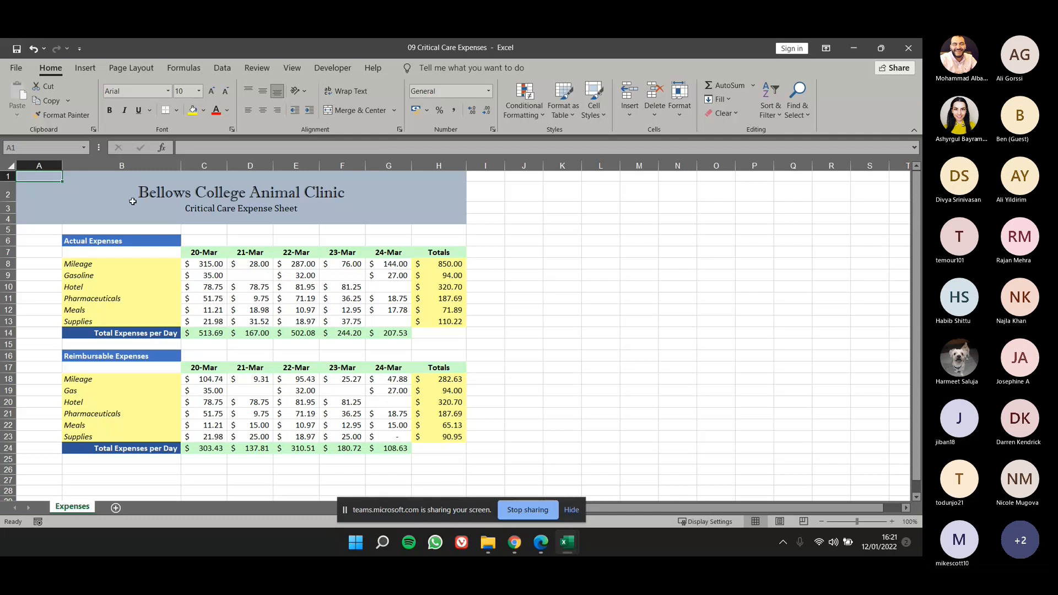
pyautogui.click(116, 242)
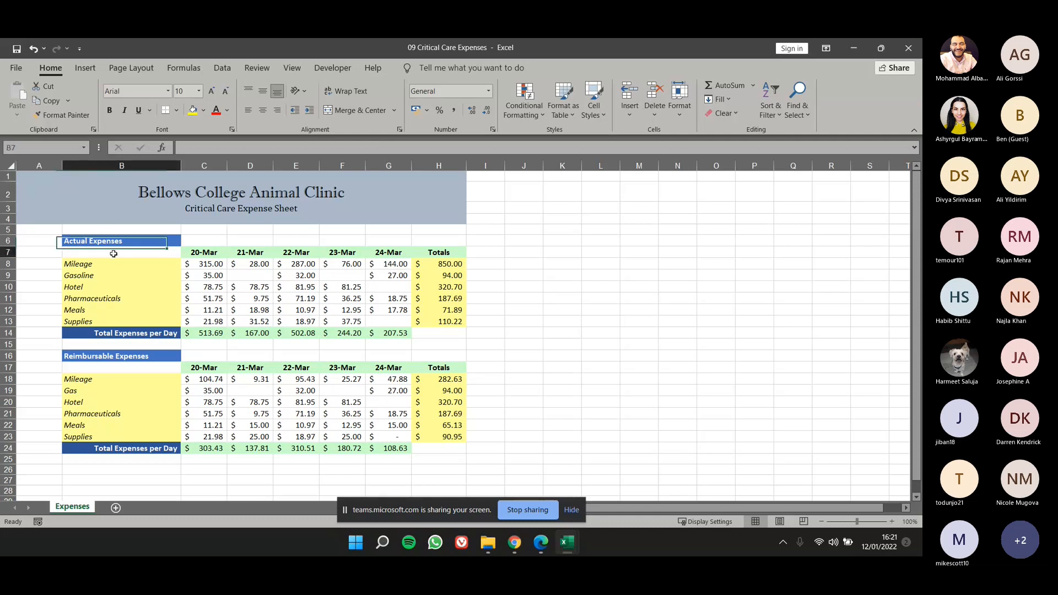
# Try grouping the expense range B6:H24 by rows into one outline level and undo the grouping.
pyautogui.moveTo(116, 242); pyautogui.dragTo(437, 447)
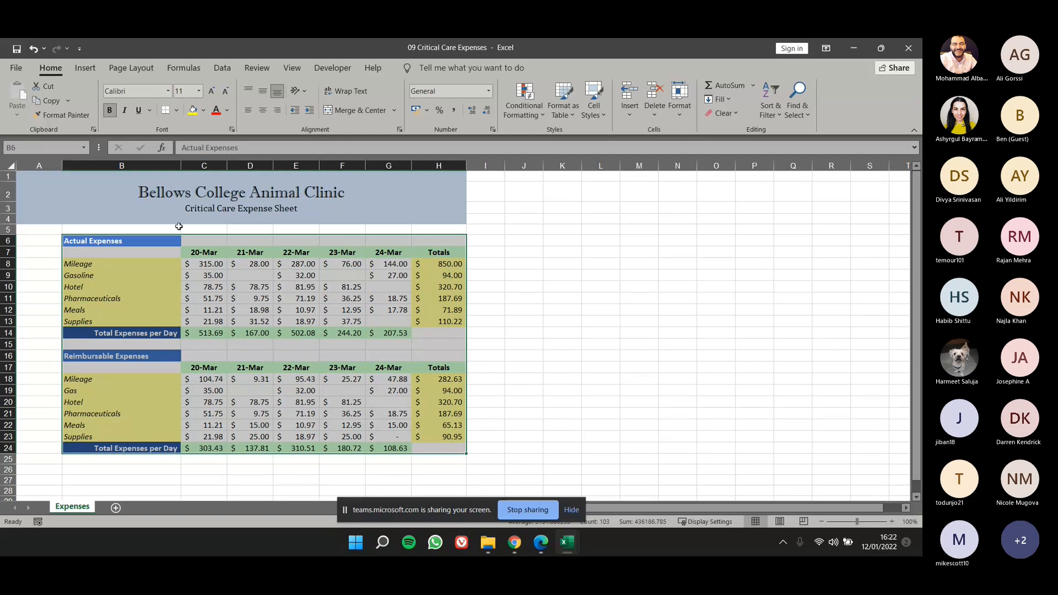
pyautogui.click(220, 68)
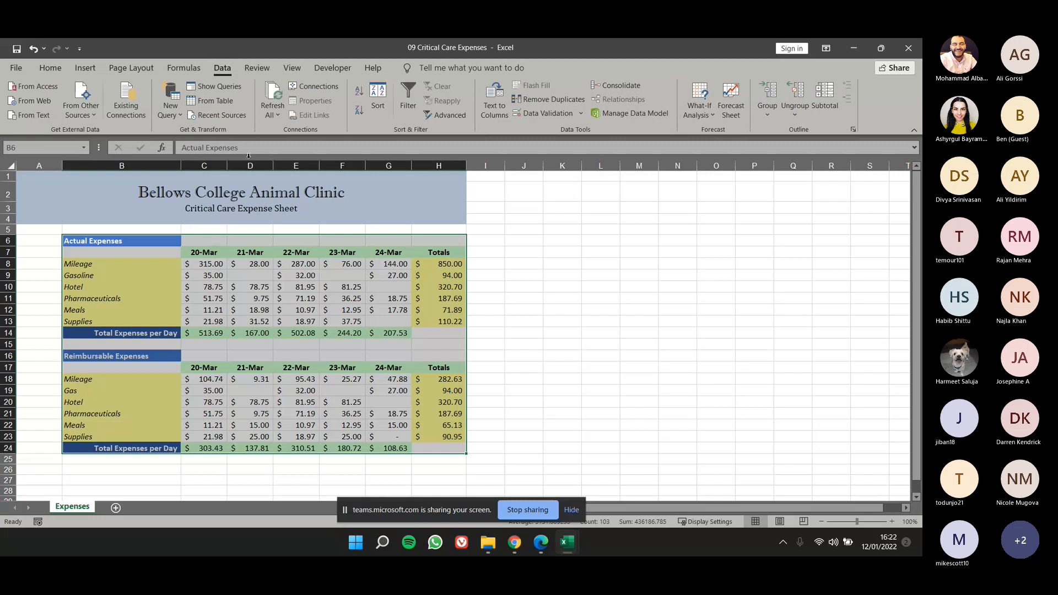
pyautogui.click(774, 98)
pyautogui.moveTo(674, 258); pyautogui.dragTo(591, 274)
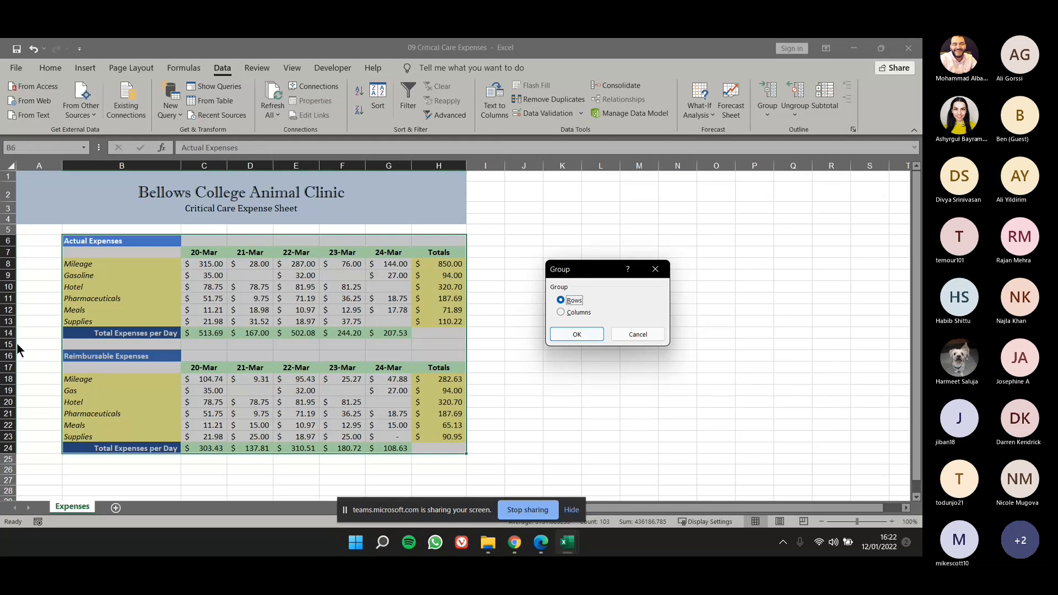
pyautogui.click(575, 335)
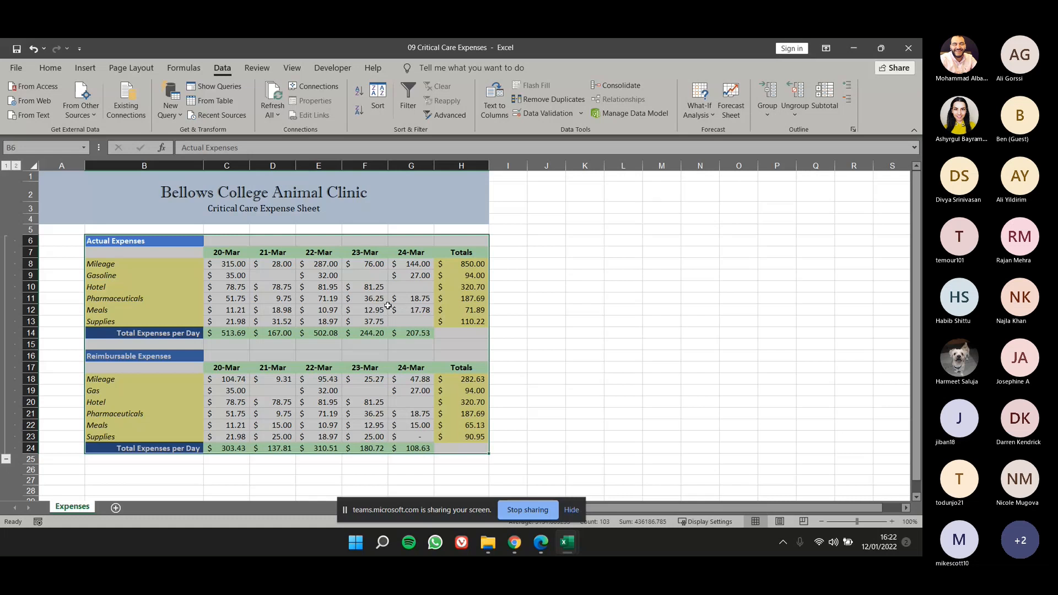
pyautogui.hotkey('ctrl', 'z')
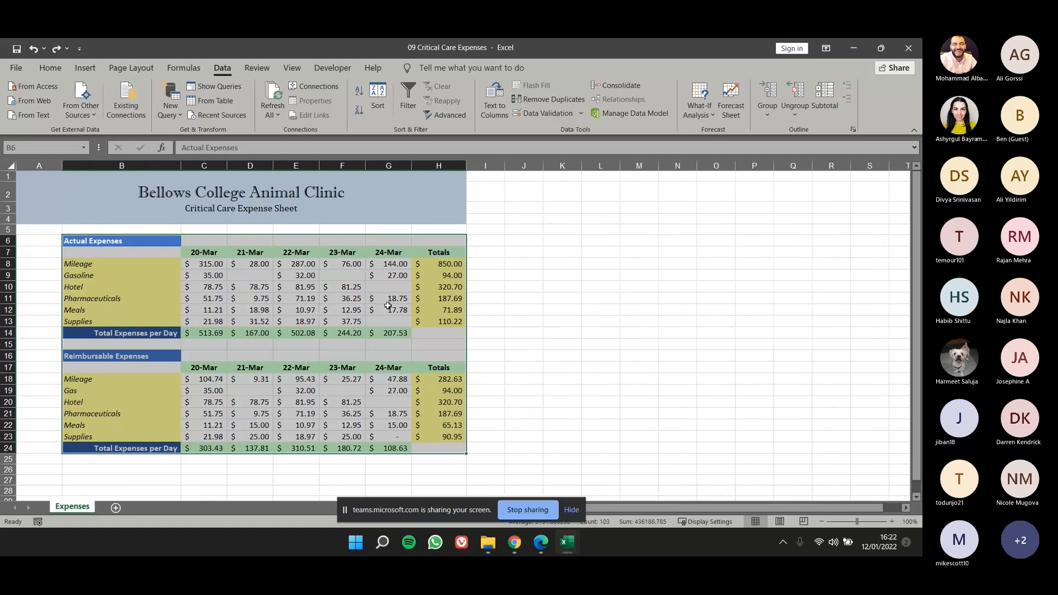
# Apply Auto Outline to the expense range B6:H24, covering both the Actual and Reimbursable Expenses tables.
pyautogui.click(25, 265)
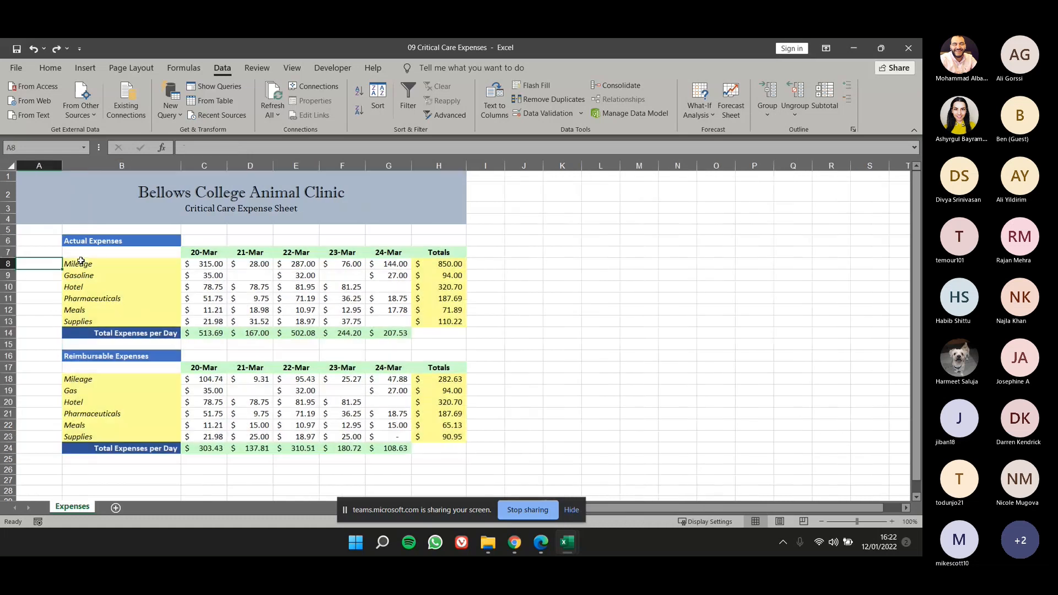
pyautogui.moveTo(91, 241); pyautogui.dragTo(441, 448)
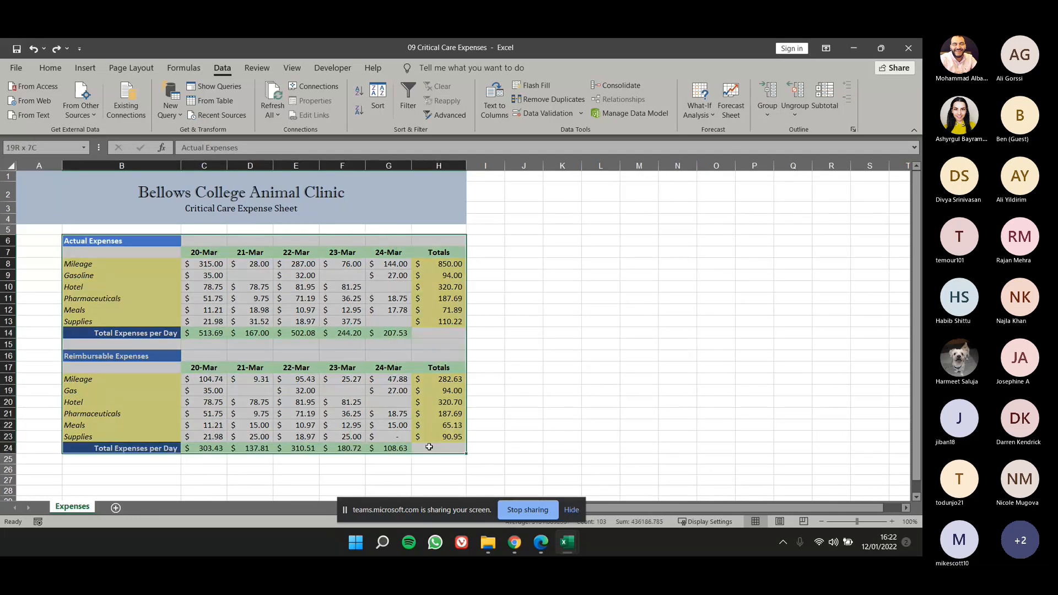
pyautogui.click(769, 117)
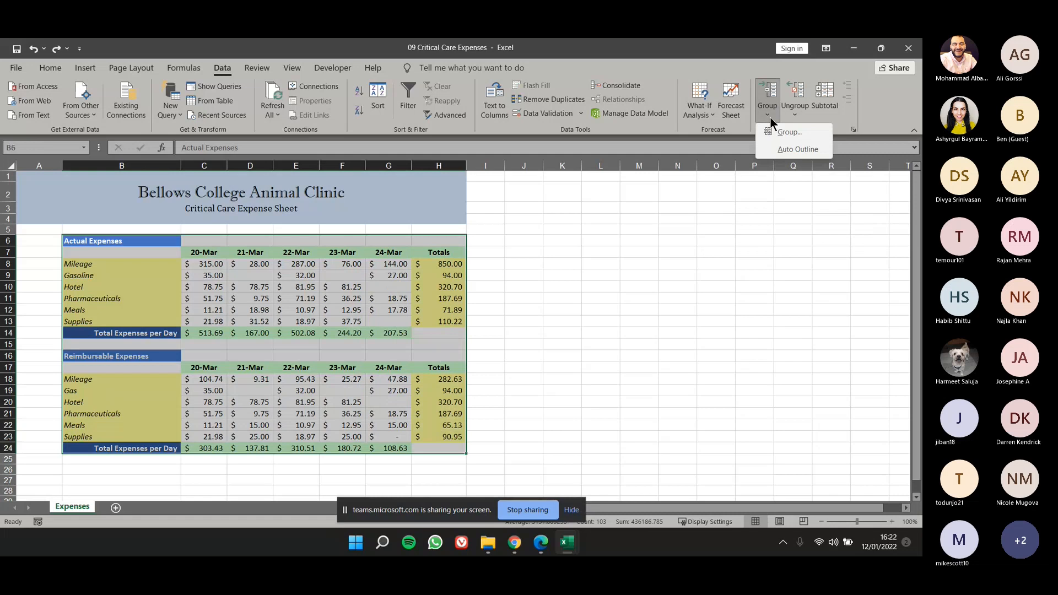
pyautogui.click(789, 150)
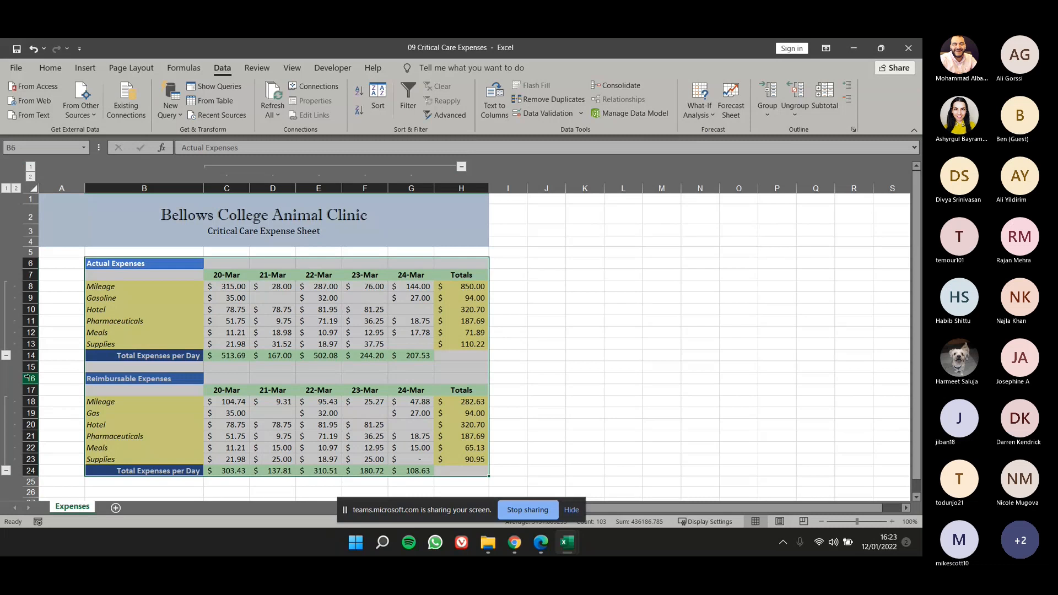
# Collapse and re-expand the Actual Expenses detail rows, and collapse the detail rows of both expense tables to their daily totals.
pyautogui.click(165, 288)
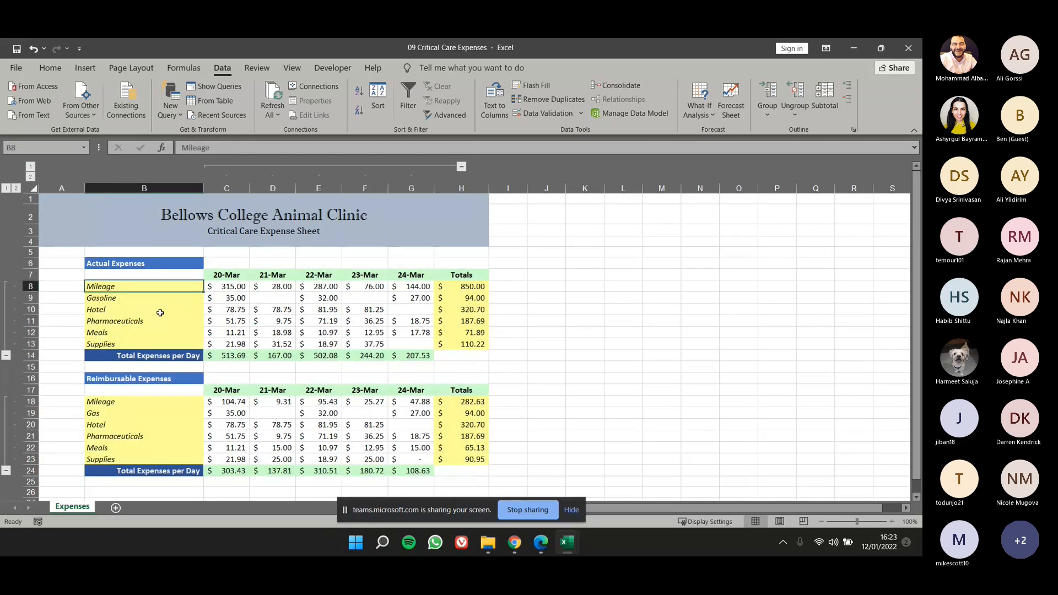
pyautogui.click(6, 356)
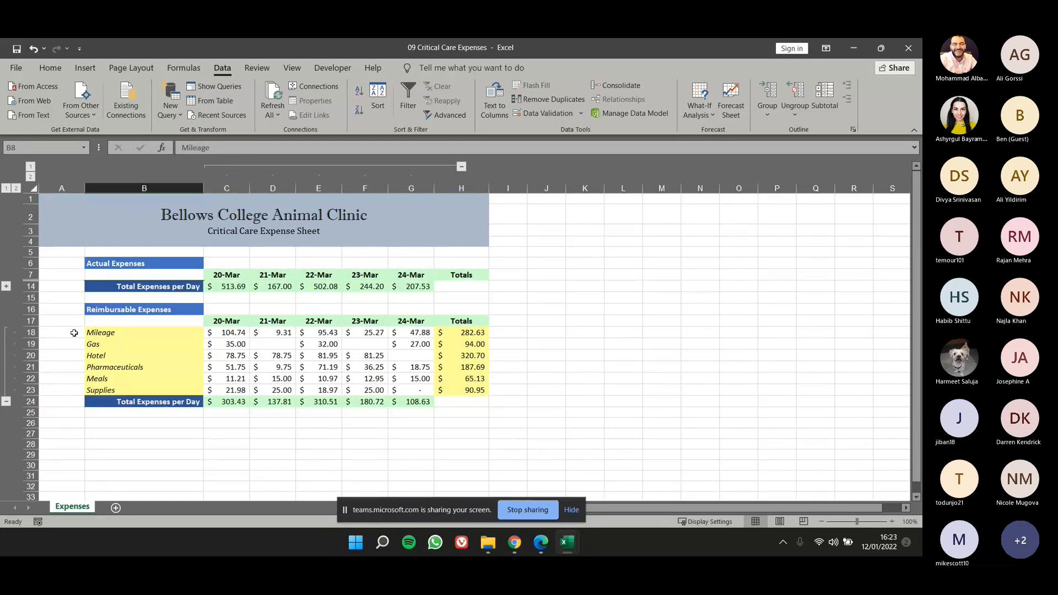
pyautogui.click(6, 286)
pyautogui.moveTo(101, 293); pyautogui.dragTo(108, 345)
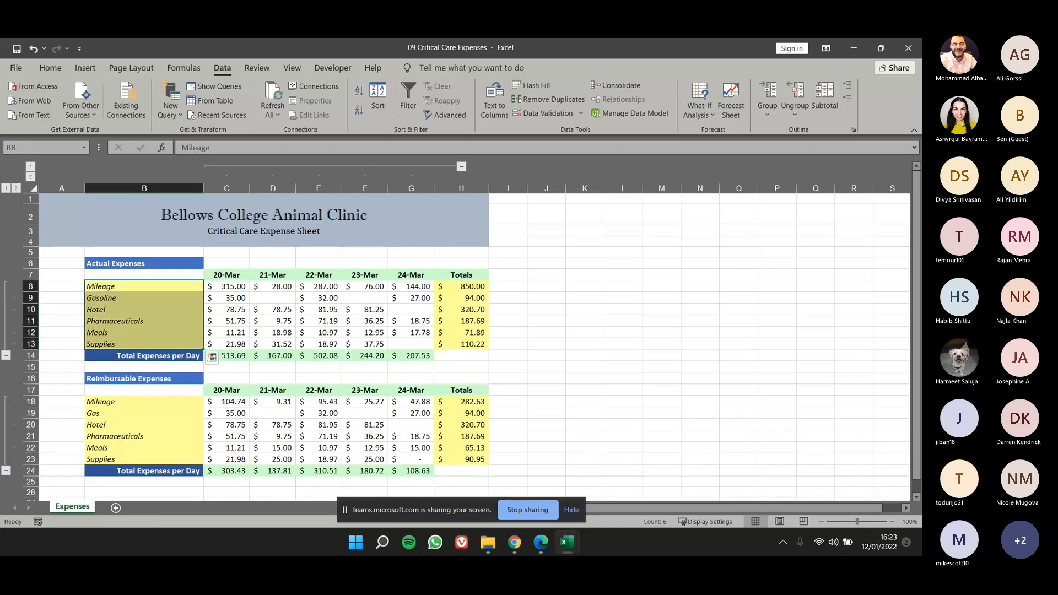
pyautogui.click(7, 471)
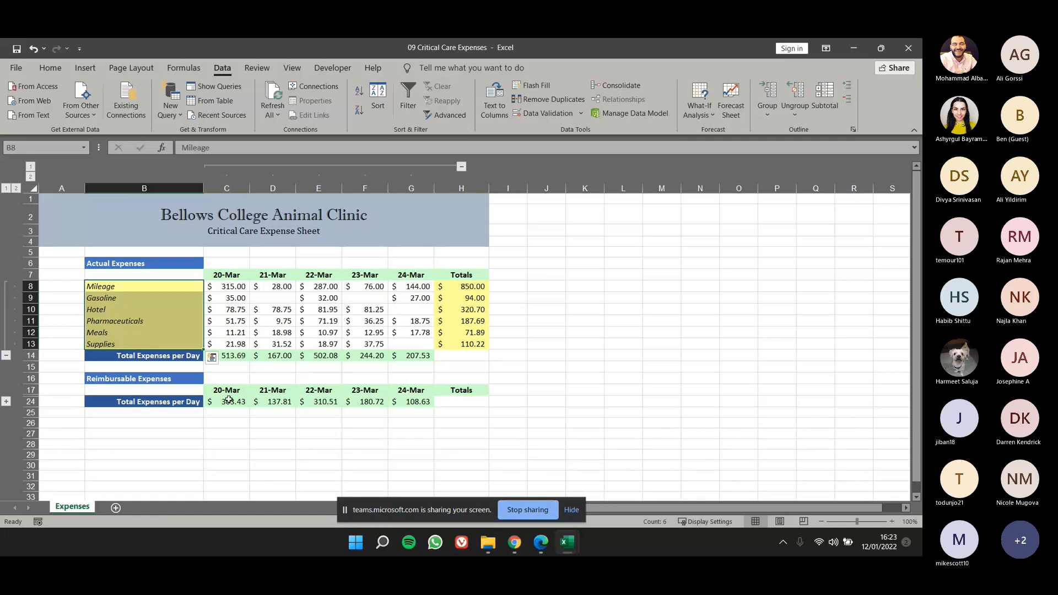
pyautogui.click(6, 355)
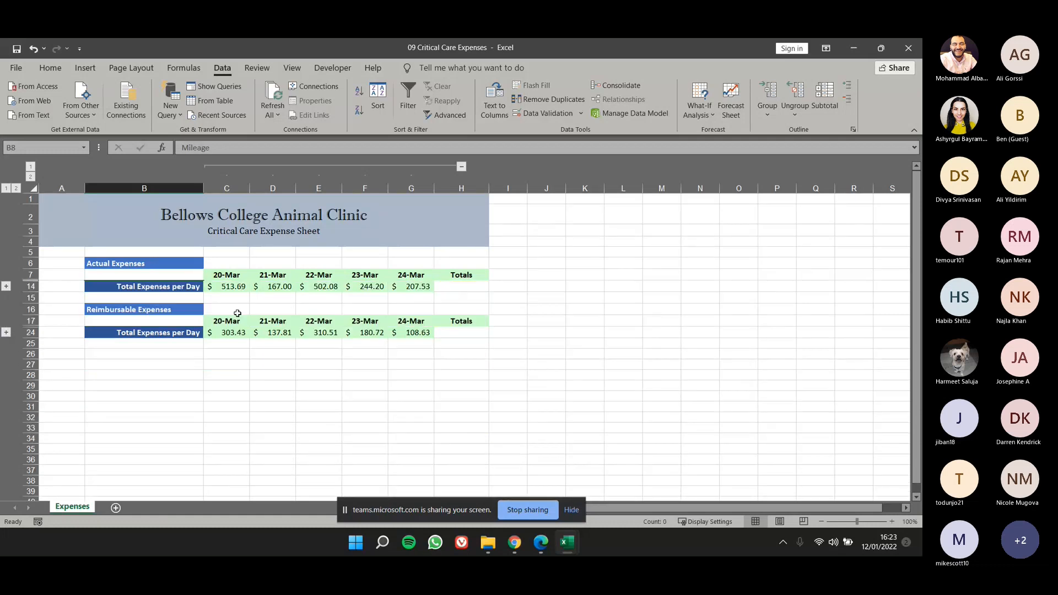
# Examine the date headings, expand the Actual Expenses rows and review the daily amounts and expense categories behind the totals.
pyautogui.click(228, 276)
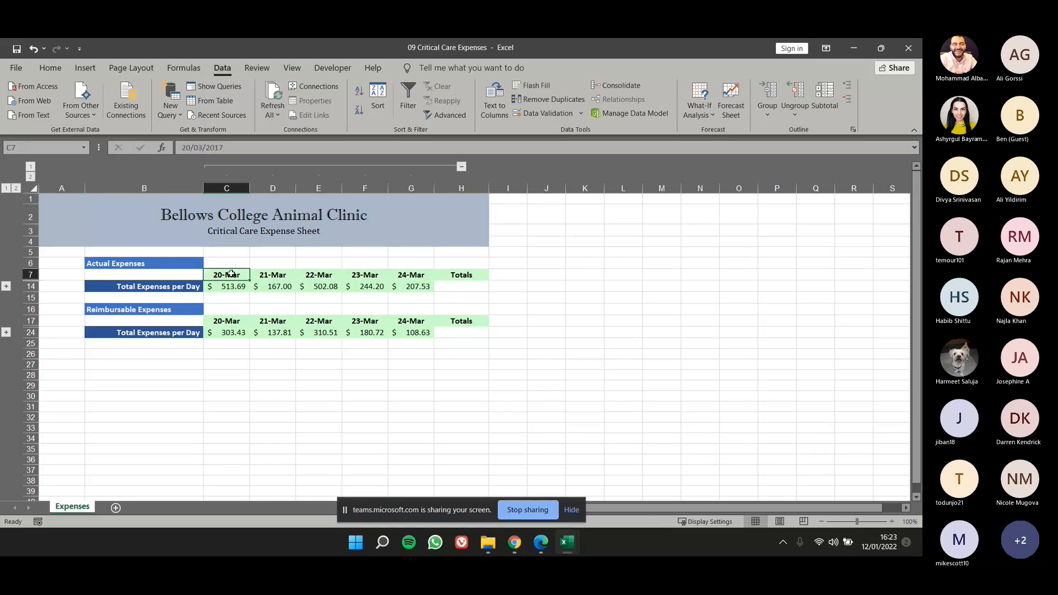
pyautogui.moveTo(231, 273); pyautogui.dragTo(430, 274)
pyautogui.click(6, 286)
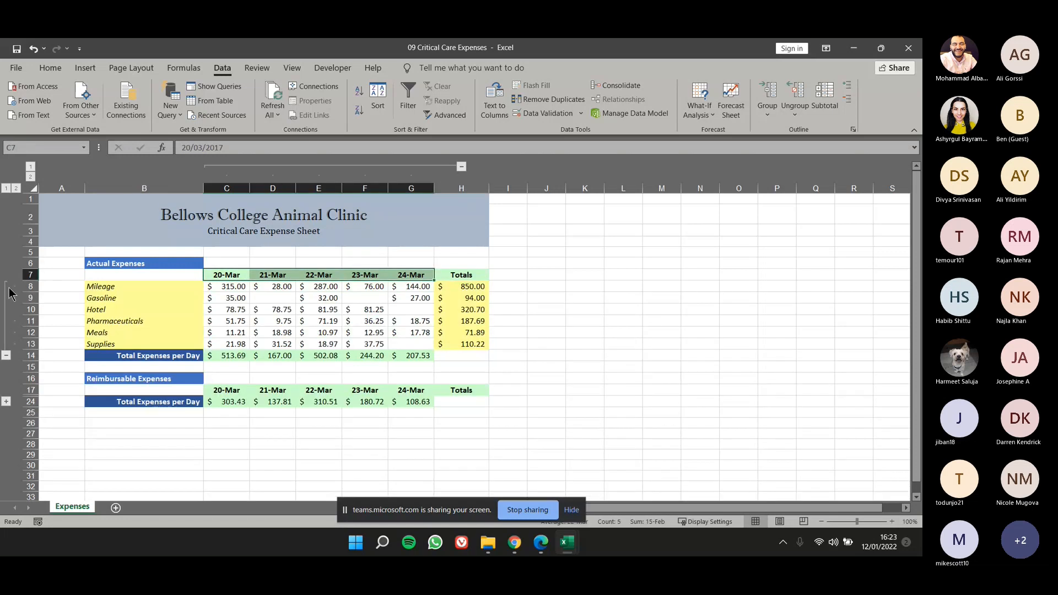
pyautogui.click(230, 288)
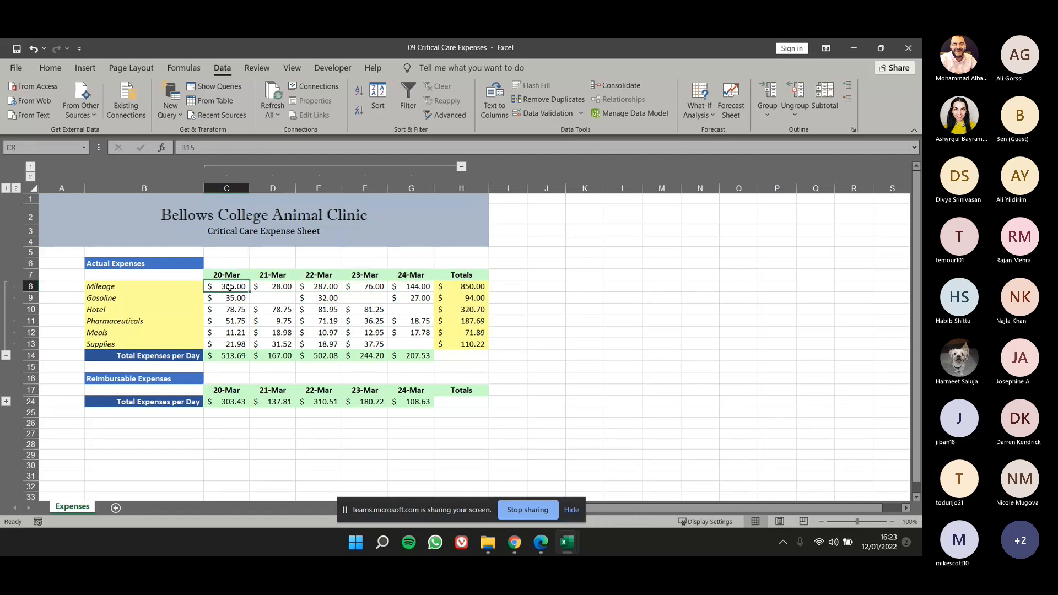
pyautogui.moveTo(230, 288); pyautogui.dragTo(231, 331)
pyautogui.moveTo(273, 287); pyautogui.dragTo(281, 332)
pyautogui.moveTo(319, 287); pyautogui.dragTo(322, 345)
pyautogui.moveTo(165, 286); pyautogui.dragTo(170, 337)
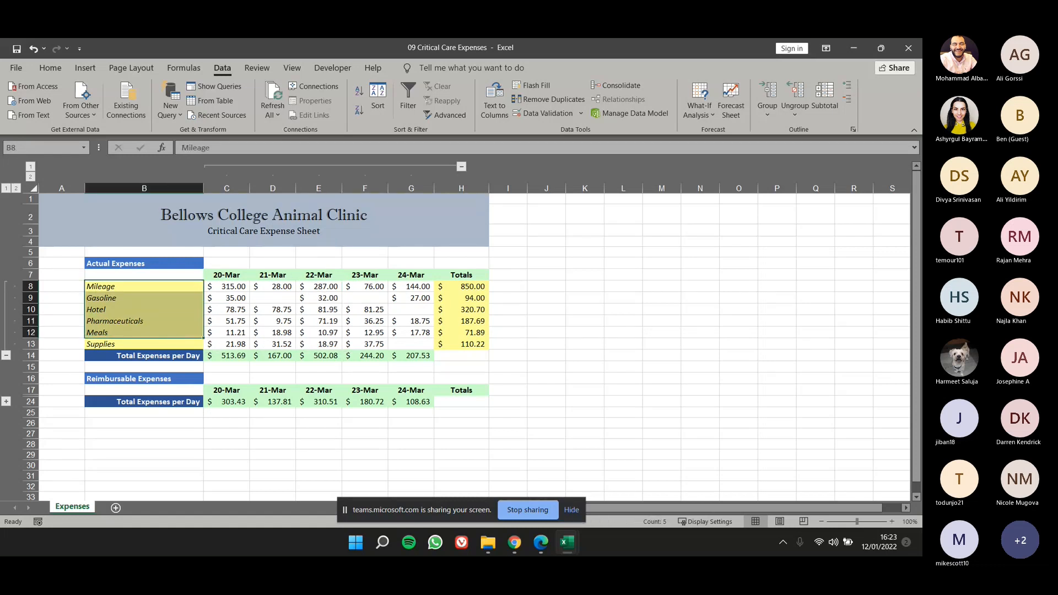
# Collapse Actual Expenses to review its daily totals, and expand the detail rows of both expense tables.
pyautogui.click(6, 355)
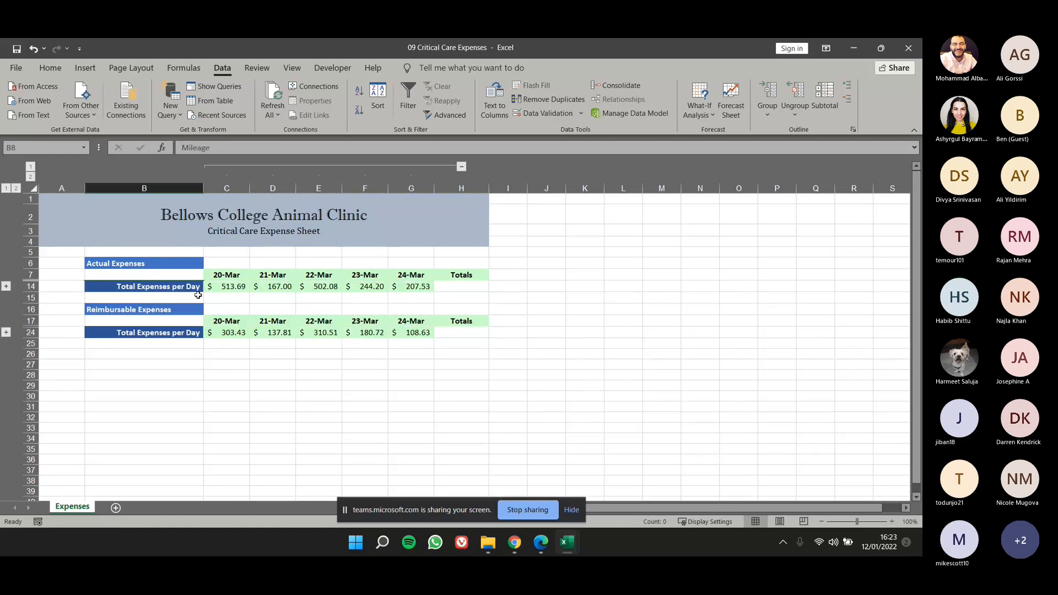
pyautogui.moveTo(214, 291); pyautogui.dragTo(419, 288)
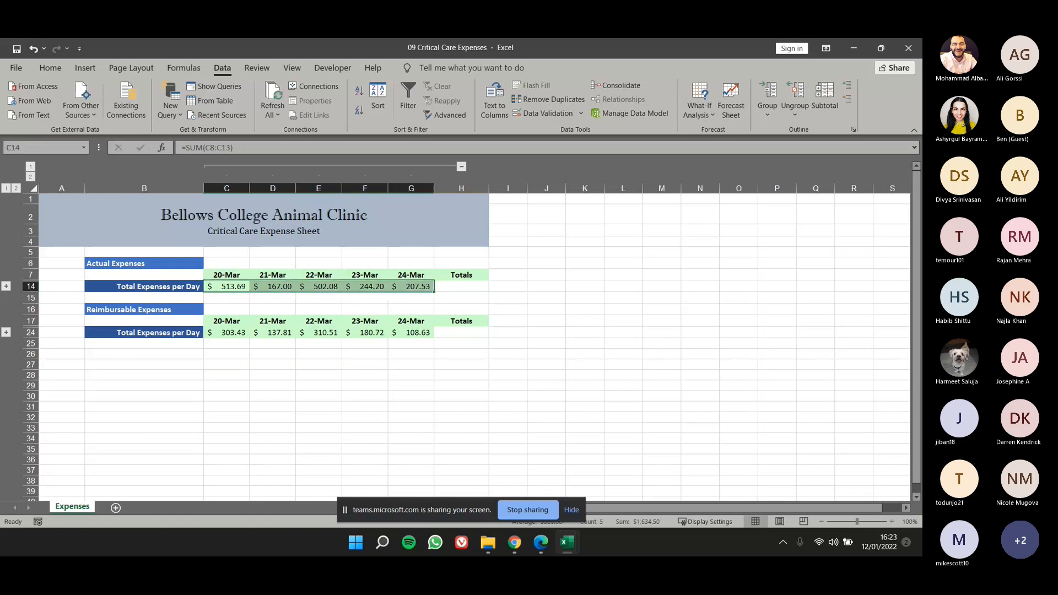
pyautogui.click(6, 286)
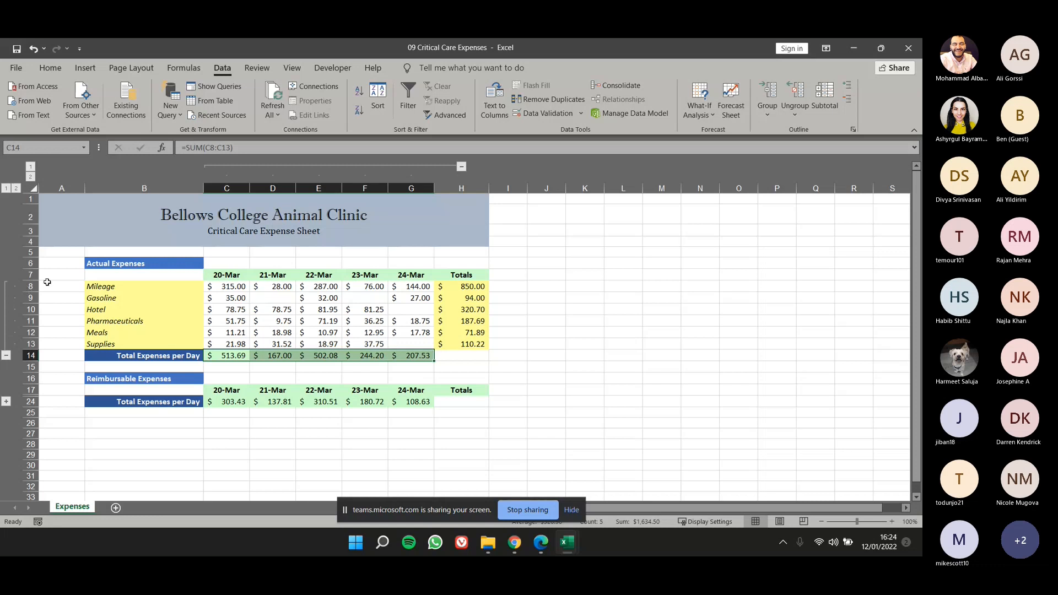
pyautogui.click(779, 112)
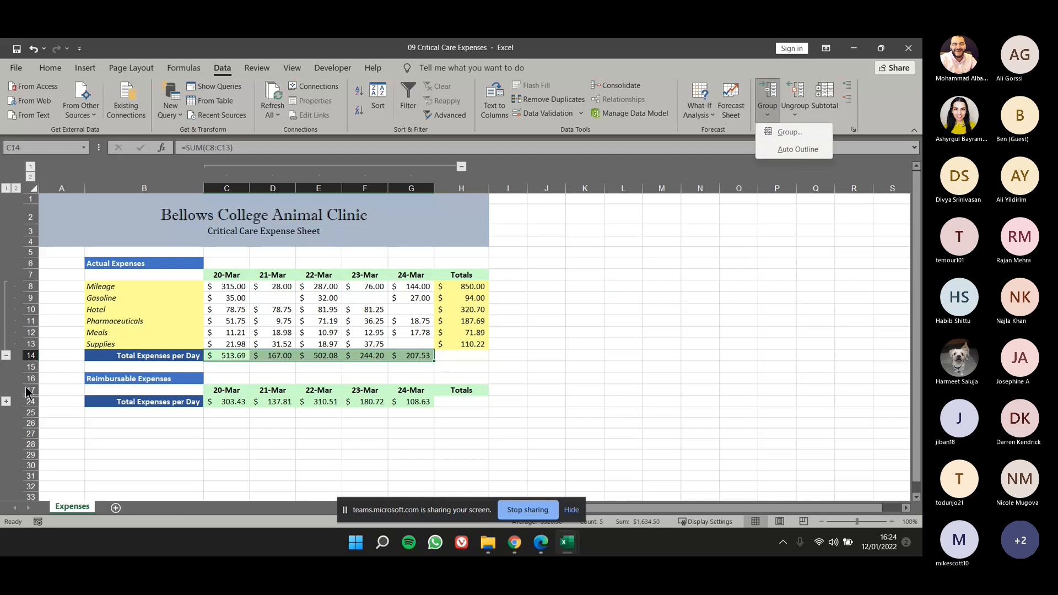
pyautogui.click(6, 402)
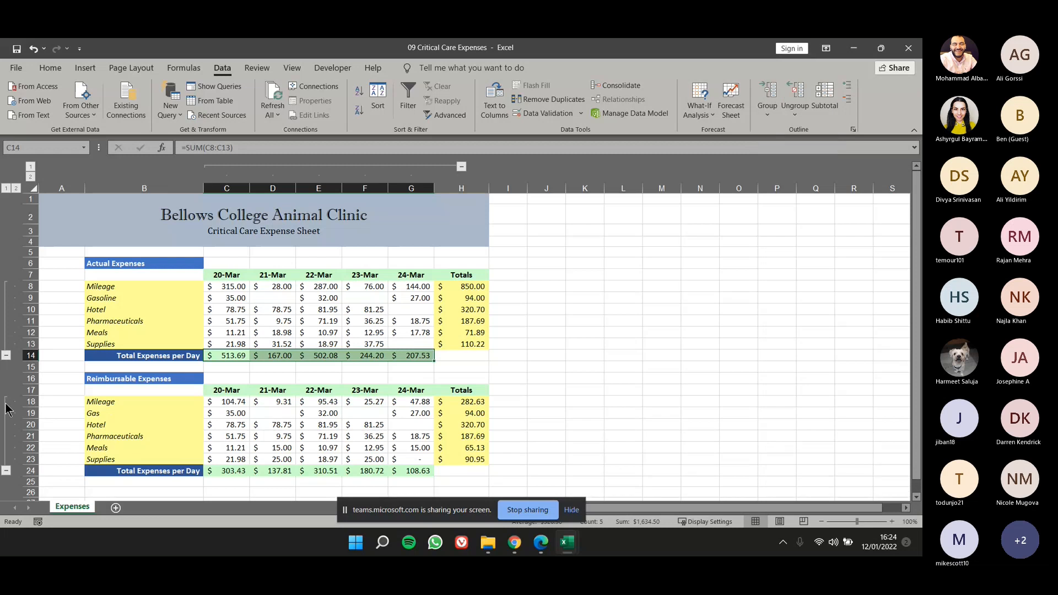
# Add an AutoSum of H8:H13 in cell H14 as the grand total of Actual Expenses.
pyautogui.scroll(-1, 415, 382)
pyautogui.click(469, 312)
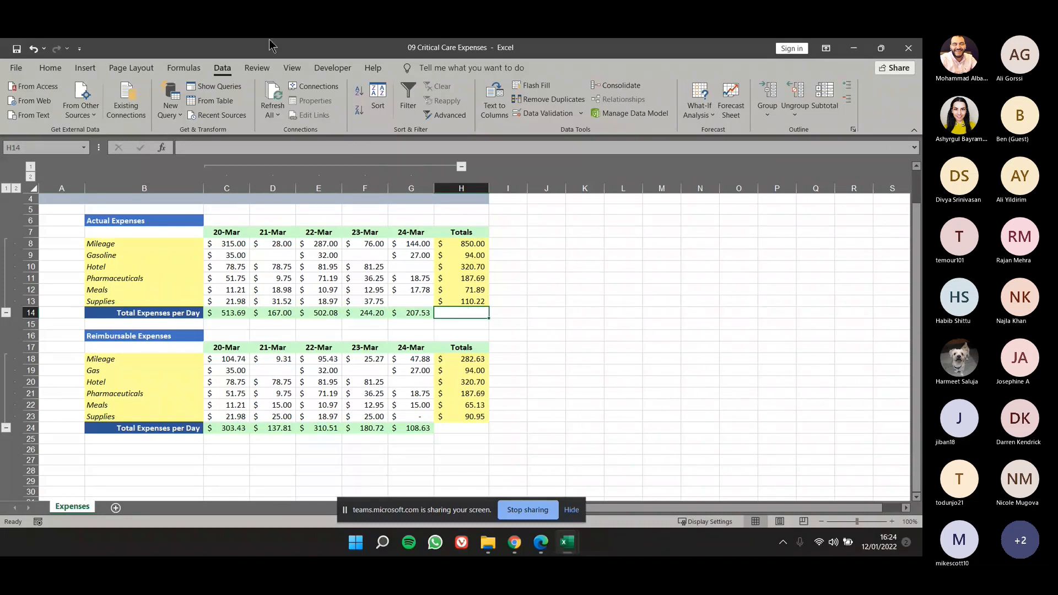
pyautogui.click(176, 71)
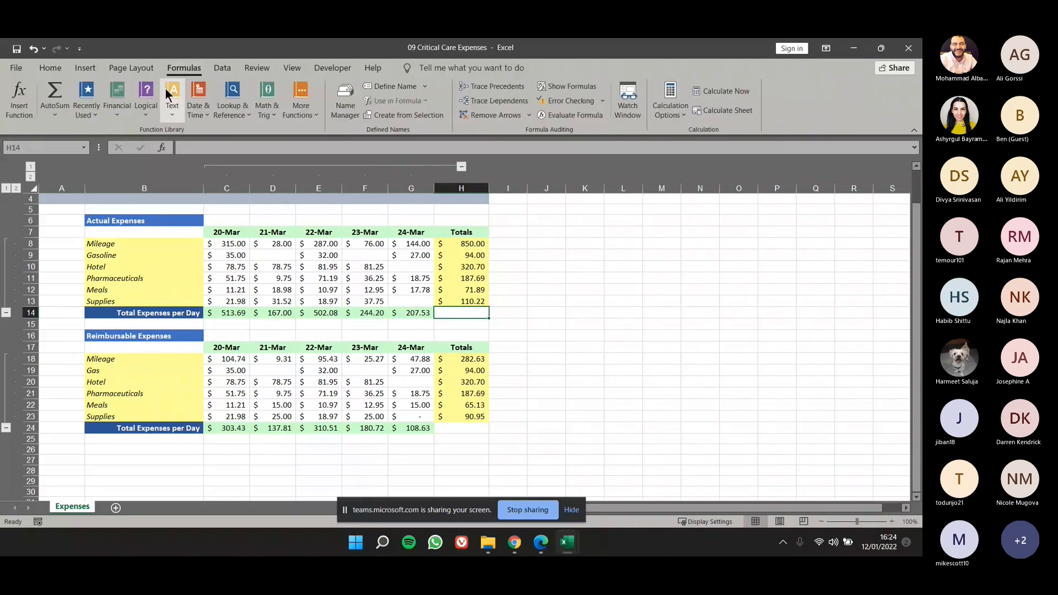
pyautogui.click(62, 86)
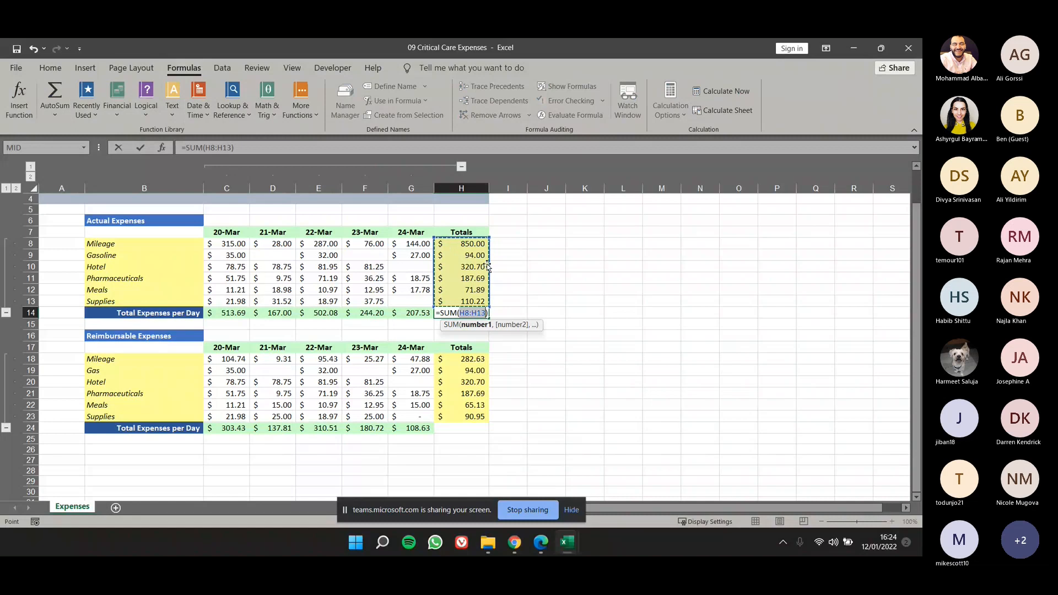
pyautogui.press('Return')
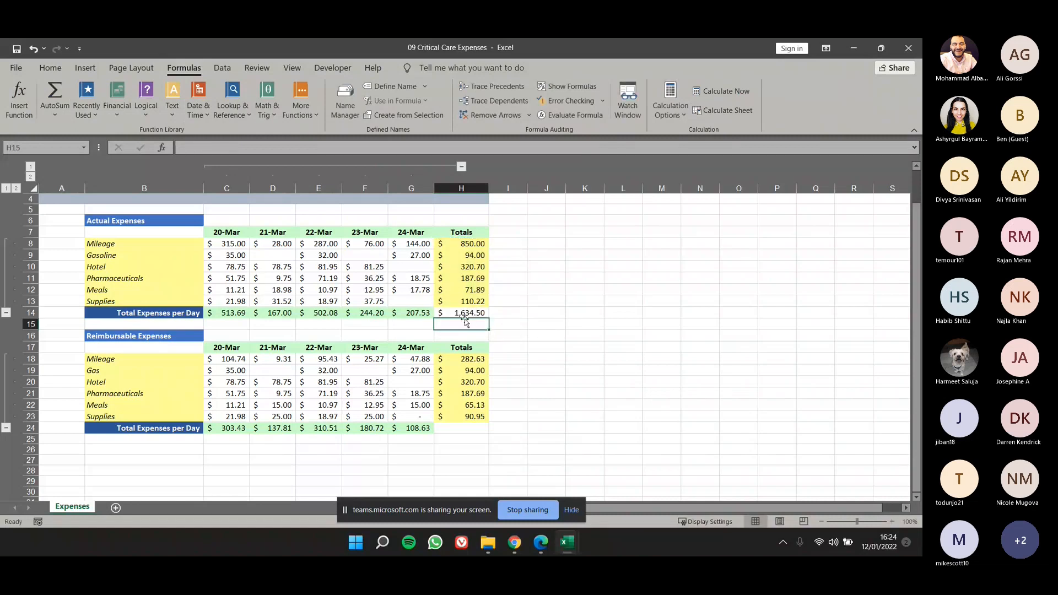
# Add an AutoSum of H18:H23 in cell H24 as the grand total of Reimbursable Expenses.
pyautogui.click(469, 425)
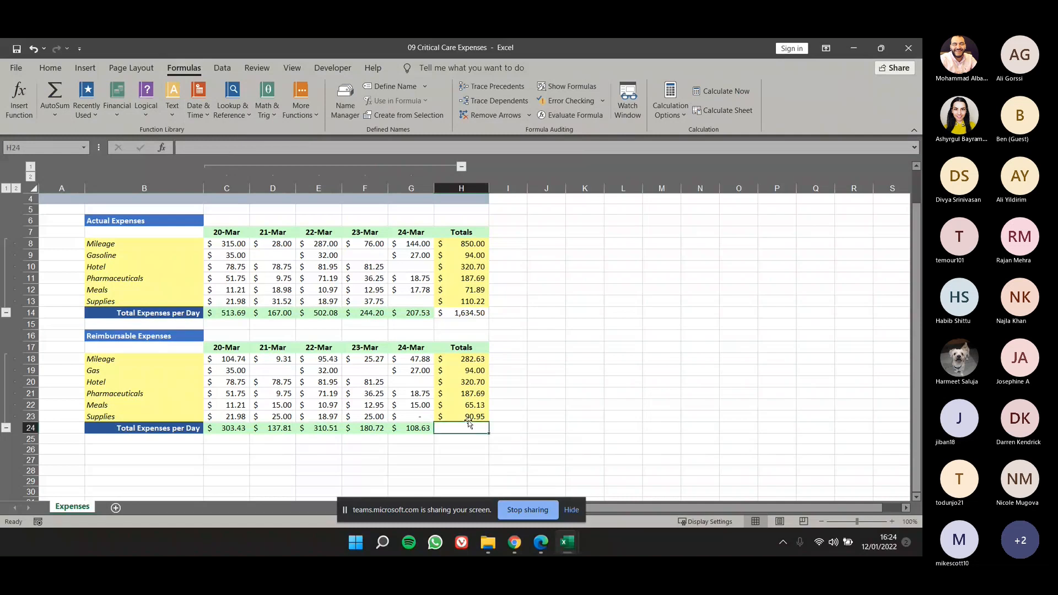
pyautogui.write('=')
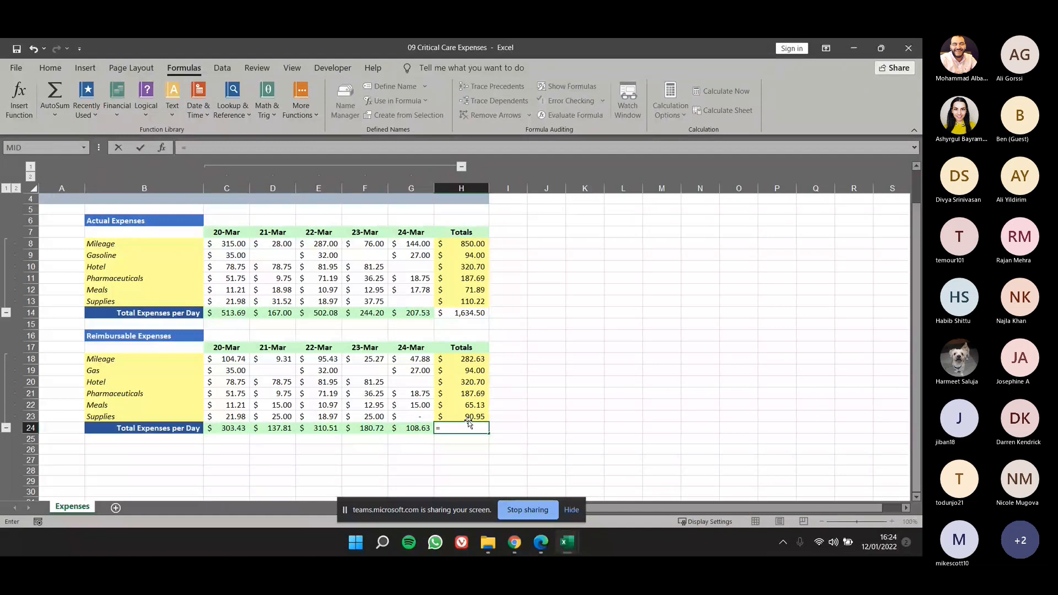
pyautogui.press('BackSpace')
pyautogui.click(55, 92)
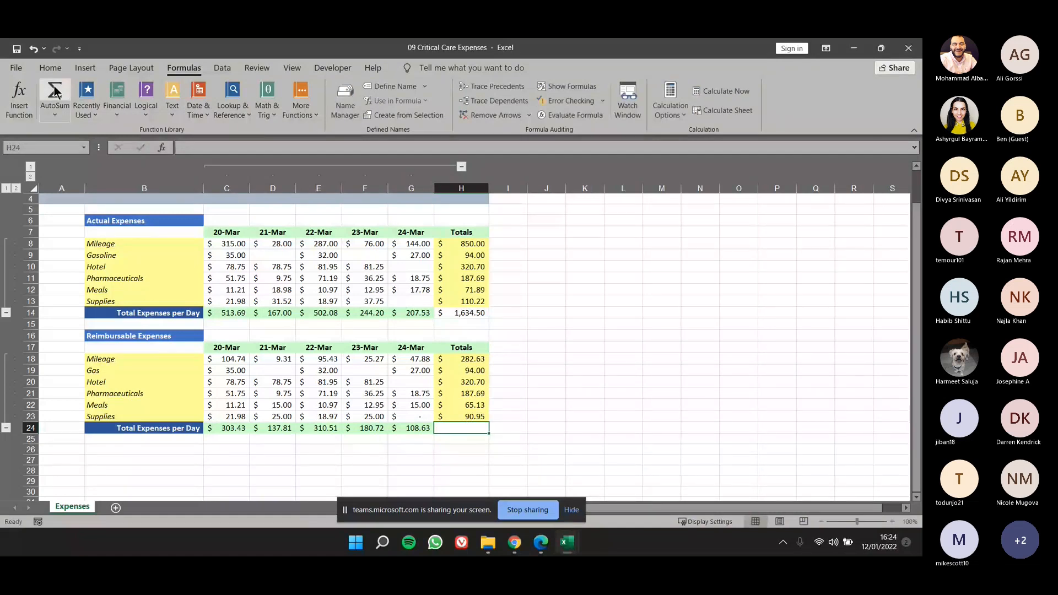
pyautogui.click(56, 92)
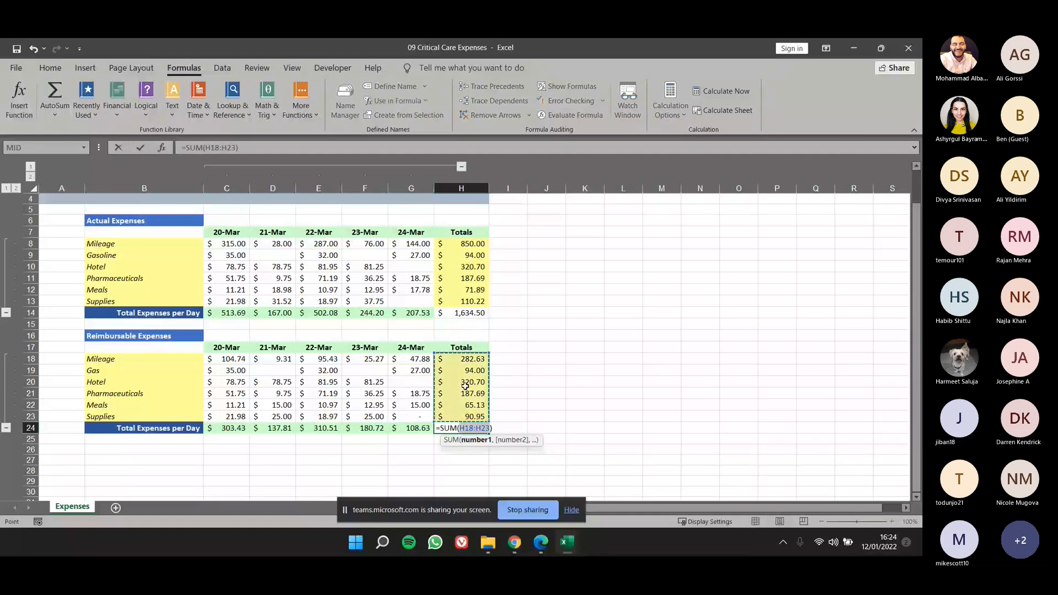
pyautogui.press('Return')
pyautogui.click(541, 371)
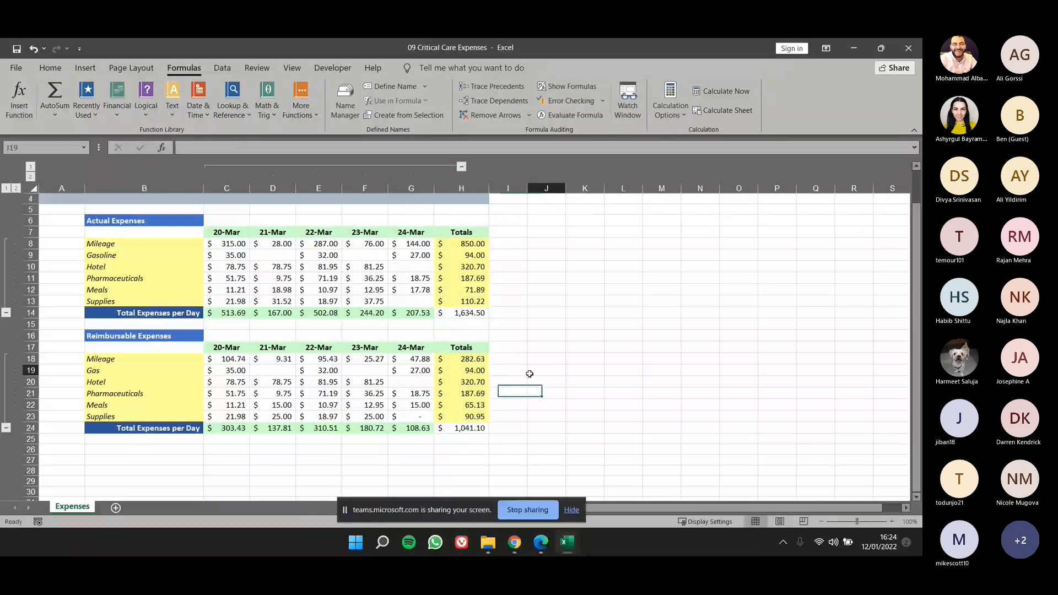
# Collapse the detail rows of both expense tables, toggling Reimbursable Expenses and leaving only that table expanded.
pyautogui.click(7, 314)
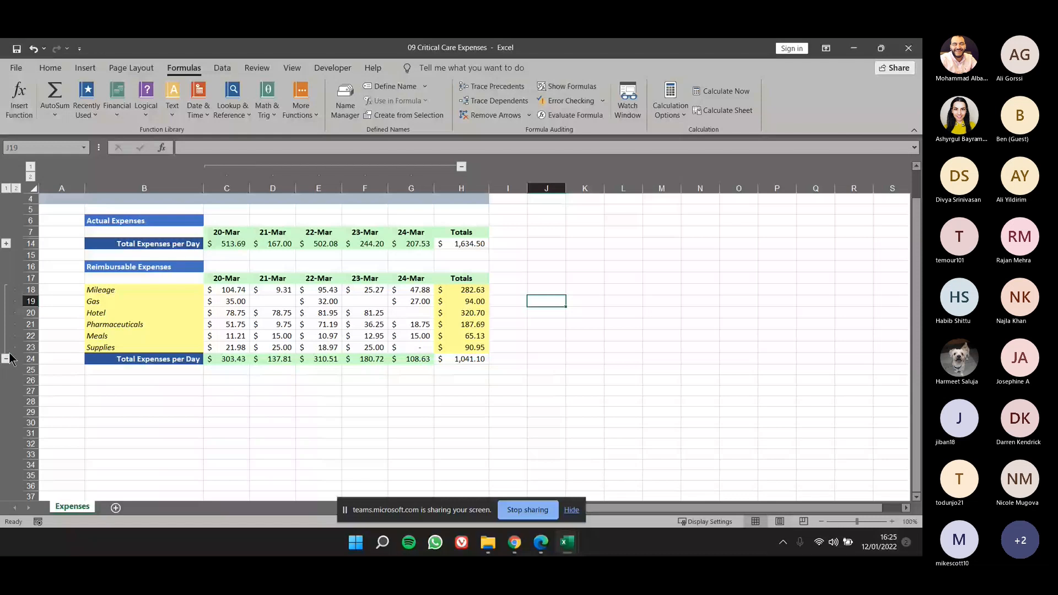
pyautogui.click(7, 358)
pyautogui.click(6, 289)
pyautogui.click(6, 358)
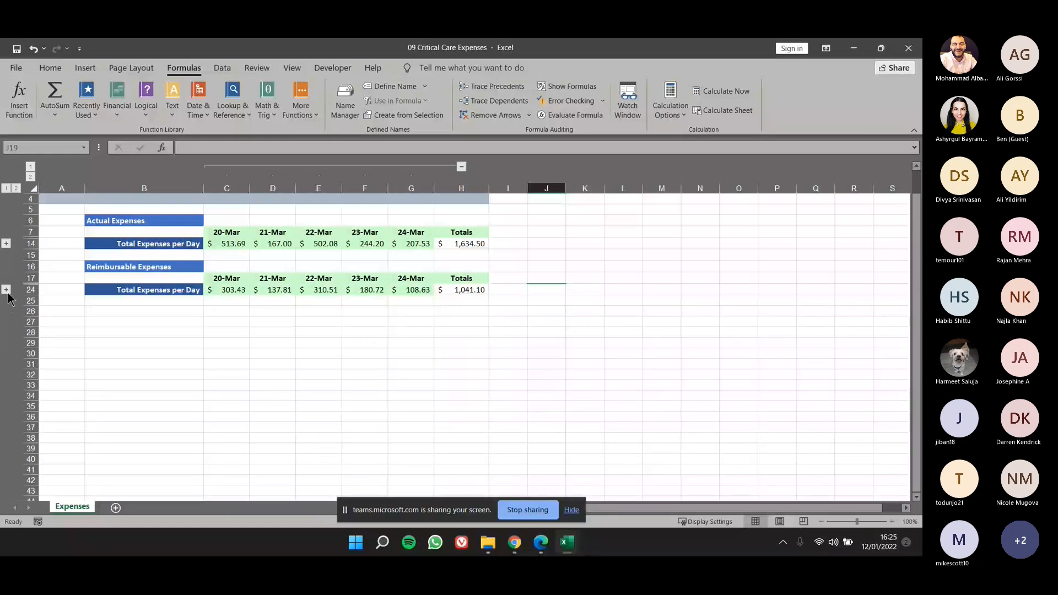
pyautogui.click(6, 290)
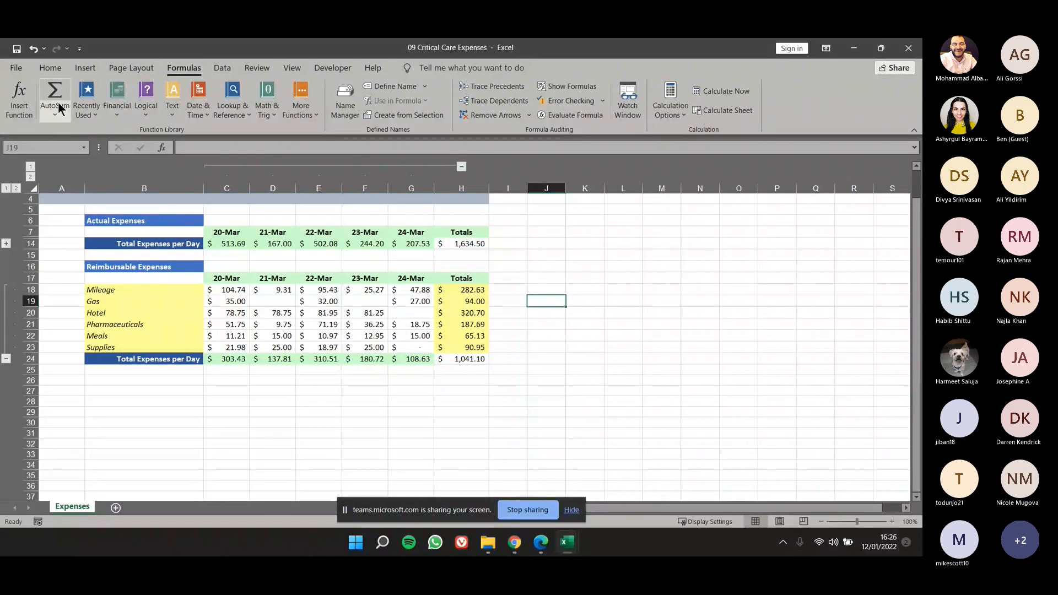
# Close the 09 Critical Care Expenses and 09 Vet Clinic Patients workbooks.
pyautogui.click(16, 67)
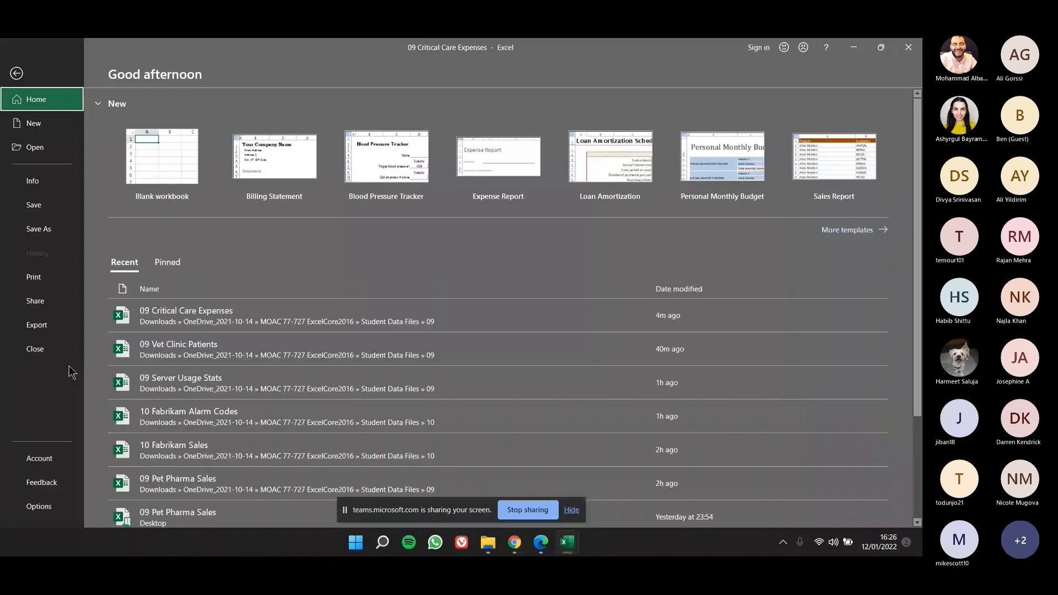
pyautogui.click(59, 352)
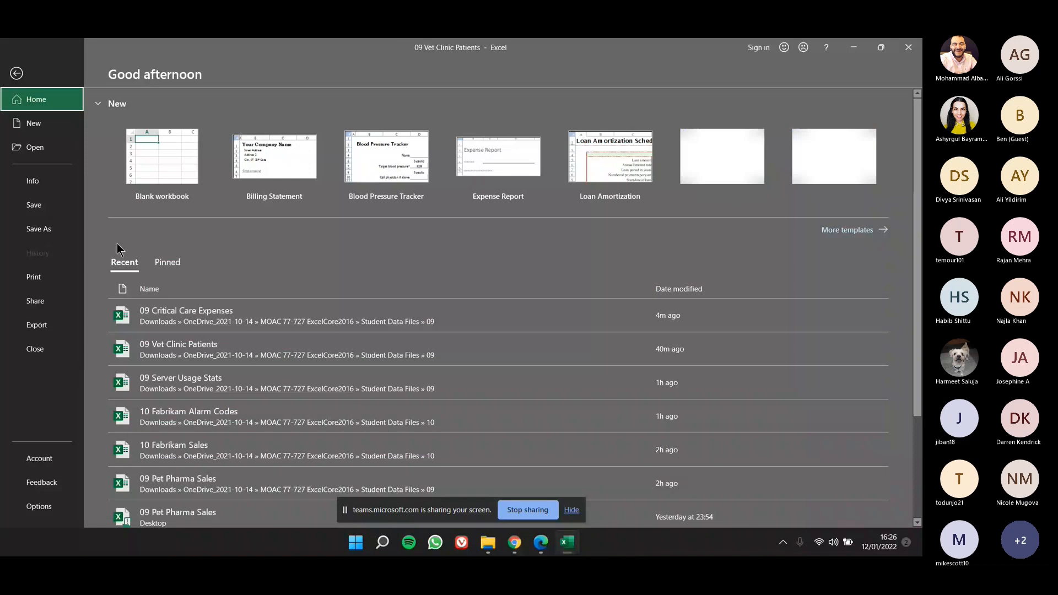
pyautogui.click(35, 349)
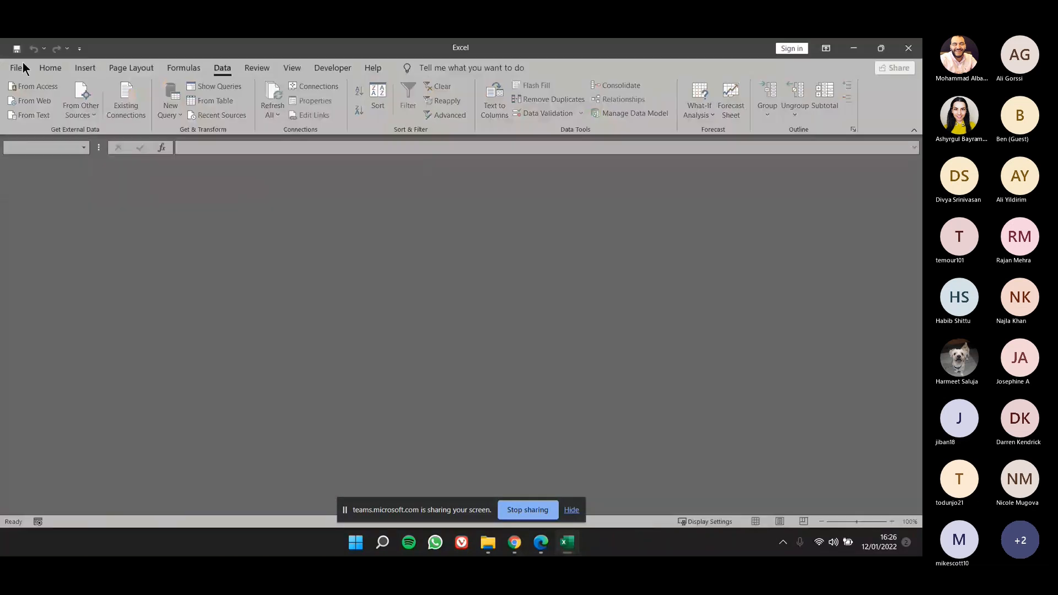
# Open the 09 Server Usage Stats workbook from the recent files.
pyautogui.click(22, 63)
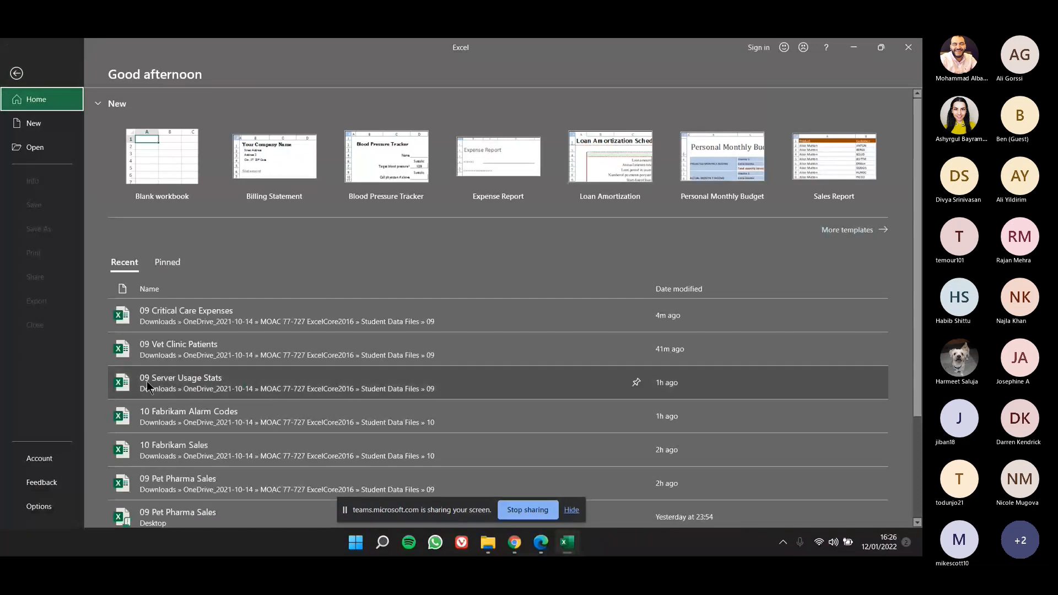
pyautogui.click(177, 389)
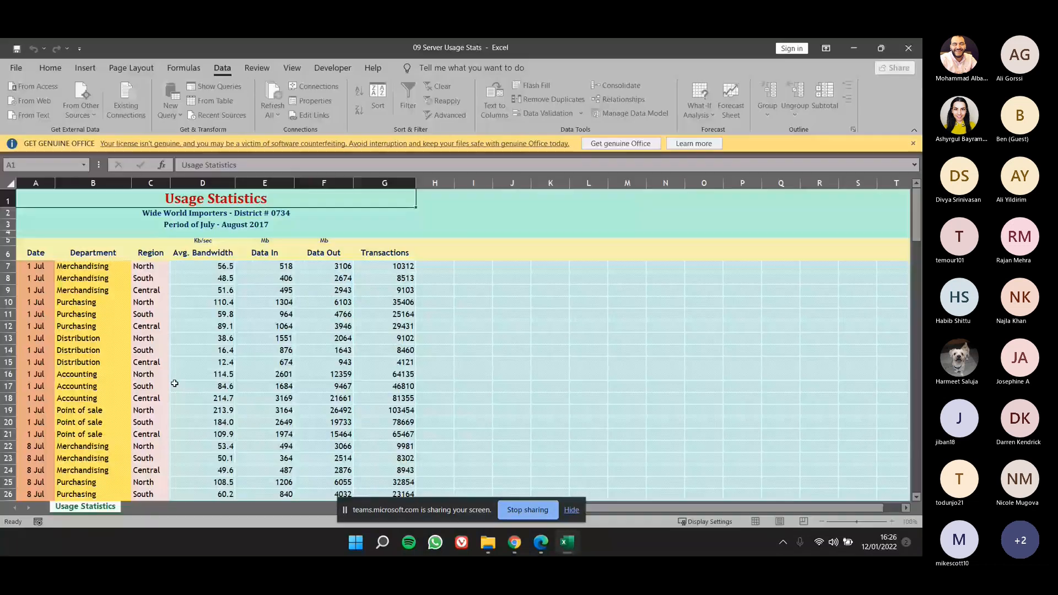
pyautogui.click(913, 144)
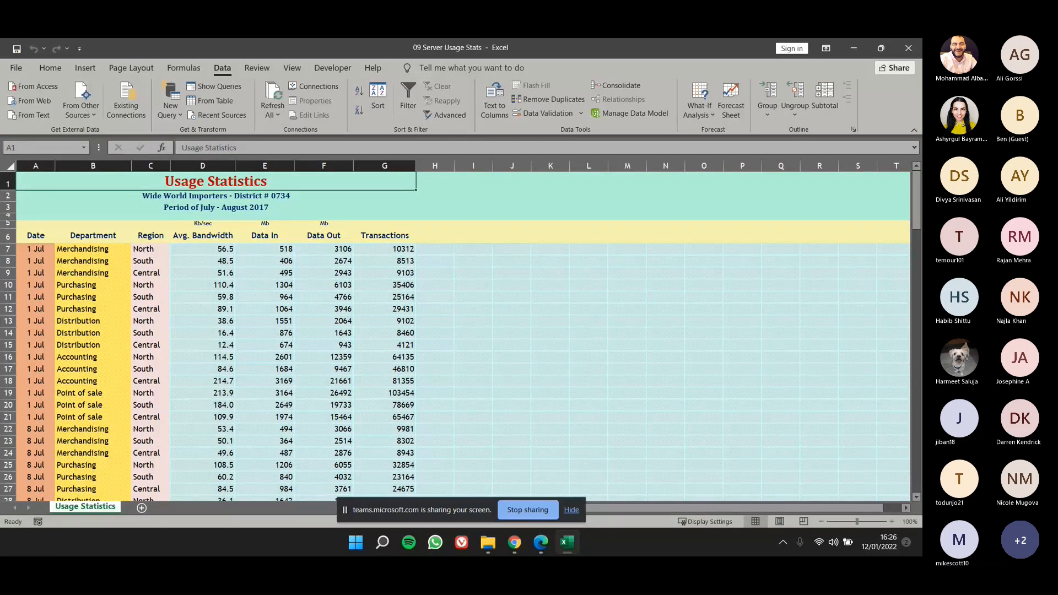
# Sort the usage data in A6:G141 by Date, on cell values, from oldest to newest.
pyautogui.moveTo(35, 236); pyautogui.dragTo(378, 380)
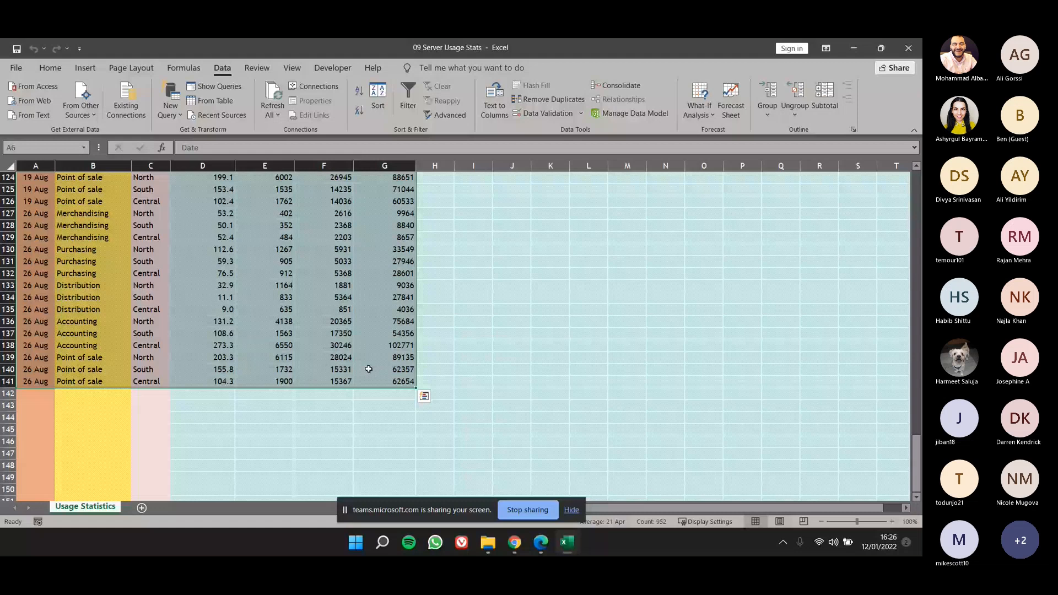
pyautogui.hotkey('ctrl', 'BackSpace')
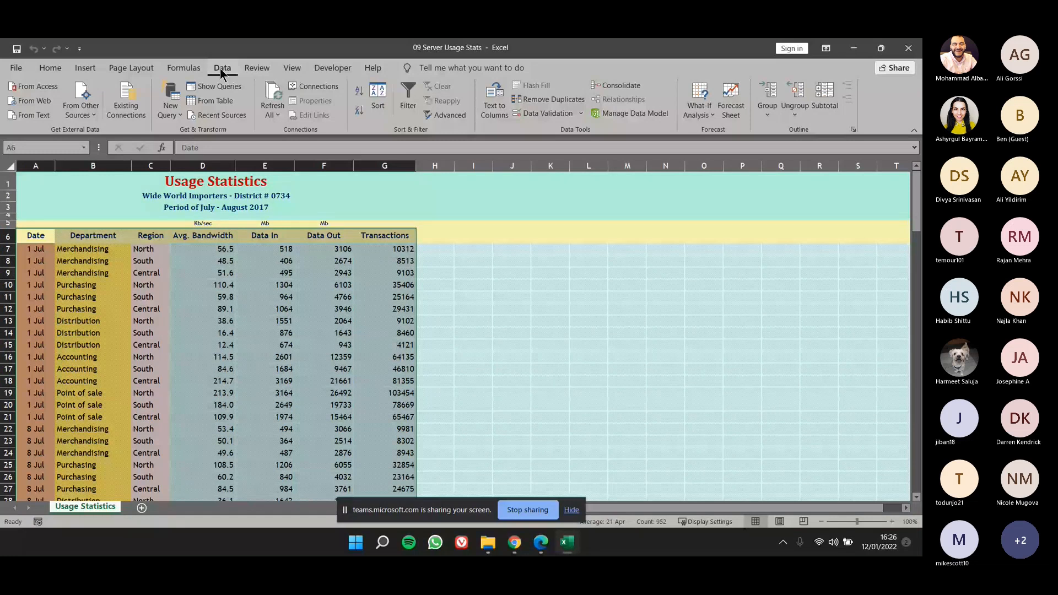
pyautogui.click(379, 107)
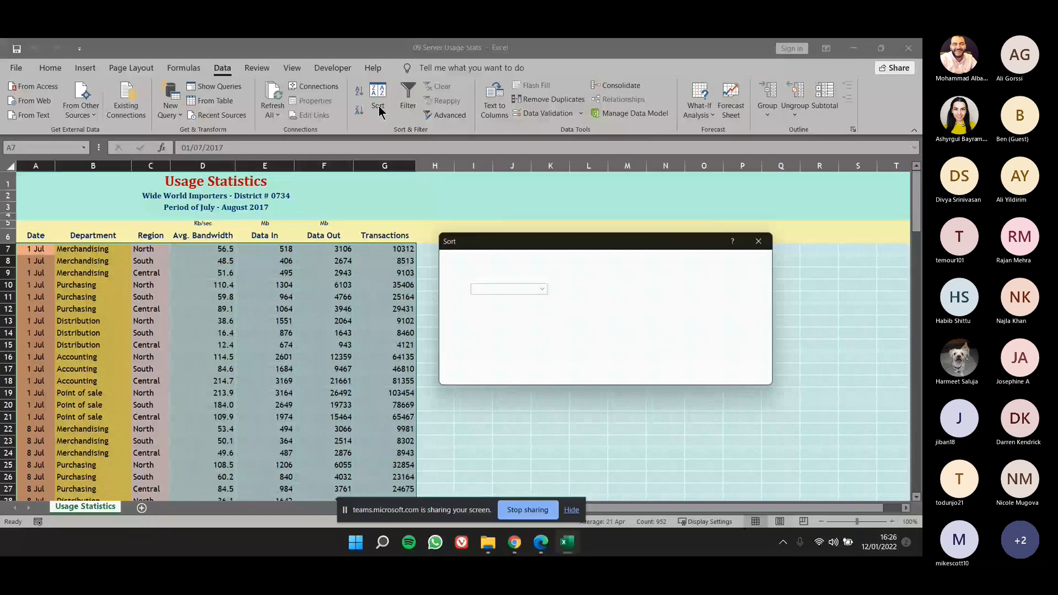
pyautogui.click(539, 290)
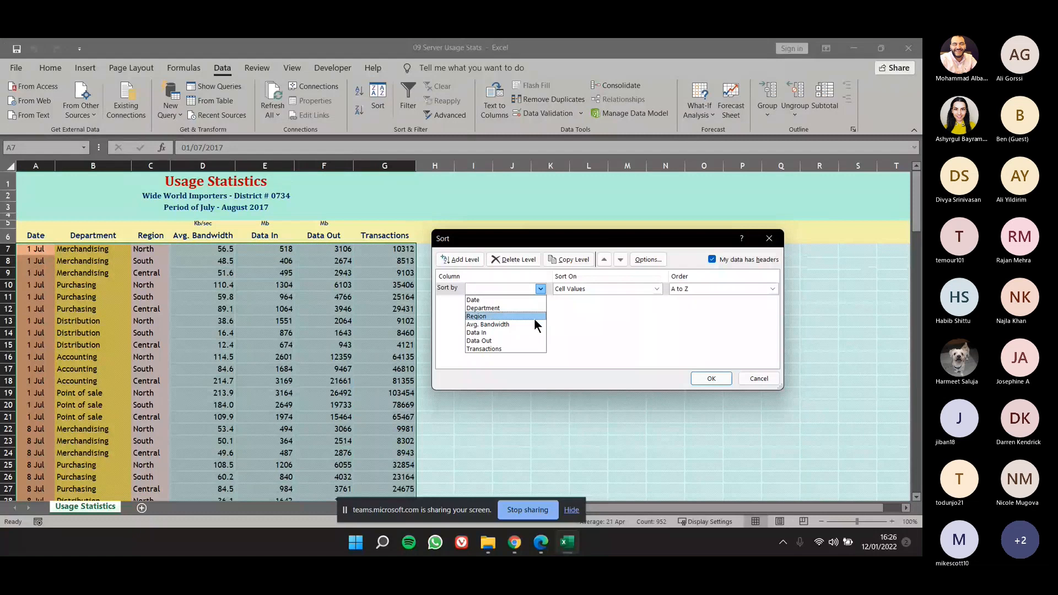
pyautogui.click(531, 300)
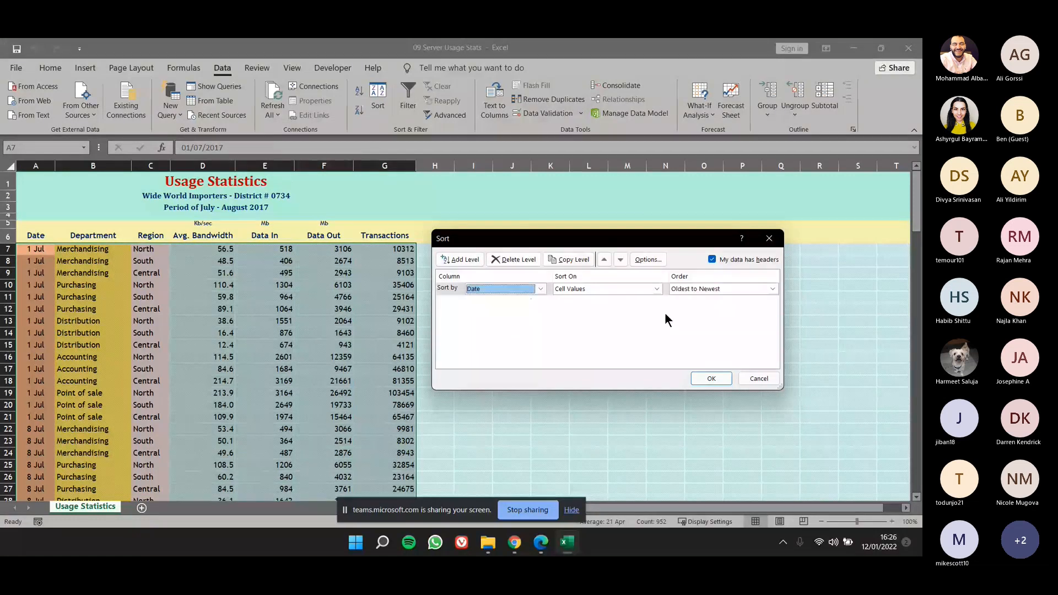
pyautogui.click(712, 378)
# Examine how the sorted usage records are grouped by date in column A.
pyautogui.moveTo(36, 248); pyautogui.dragTo(40, 405)
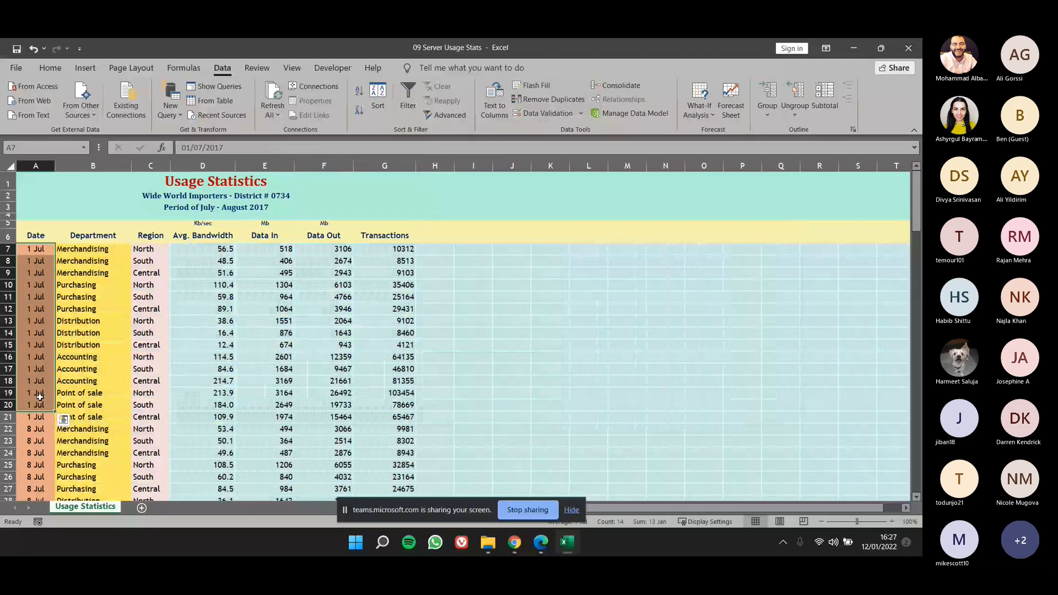
pyautogui.scroll(-6, 40, 397)
pyautogui.click(39, 345)
pyautogui.scroll(-11, 39, 345)
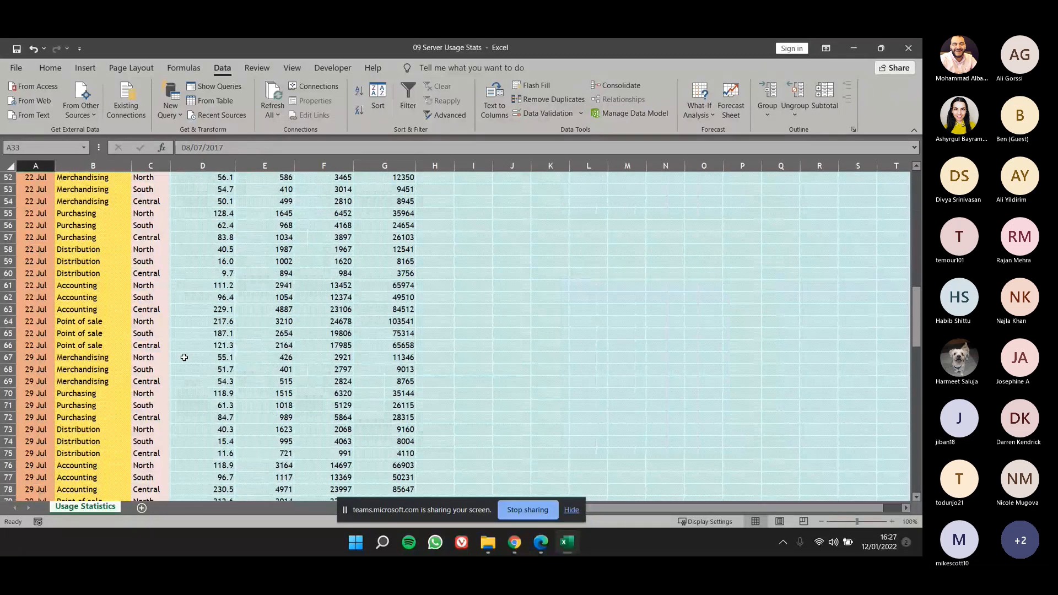
pyautogui.scroll(11, 184, 357)
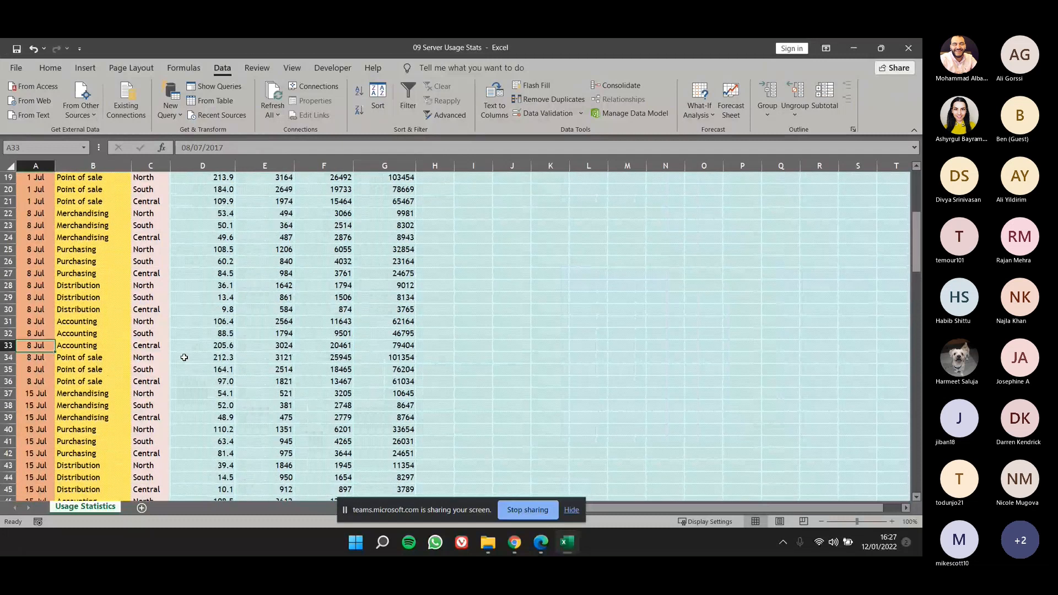
pyautogui.scroll(6, 184, 357)
# Subtotal A6:G141 with Sum at each change in Date for Avg. Bandwidth, Data In, Data Out and Transactions, with the summary below the data.
pyautogui.moveTo(42, 237); pyautogui.dragTo(404, 398)
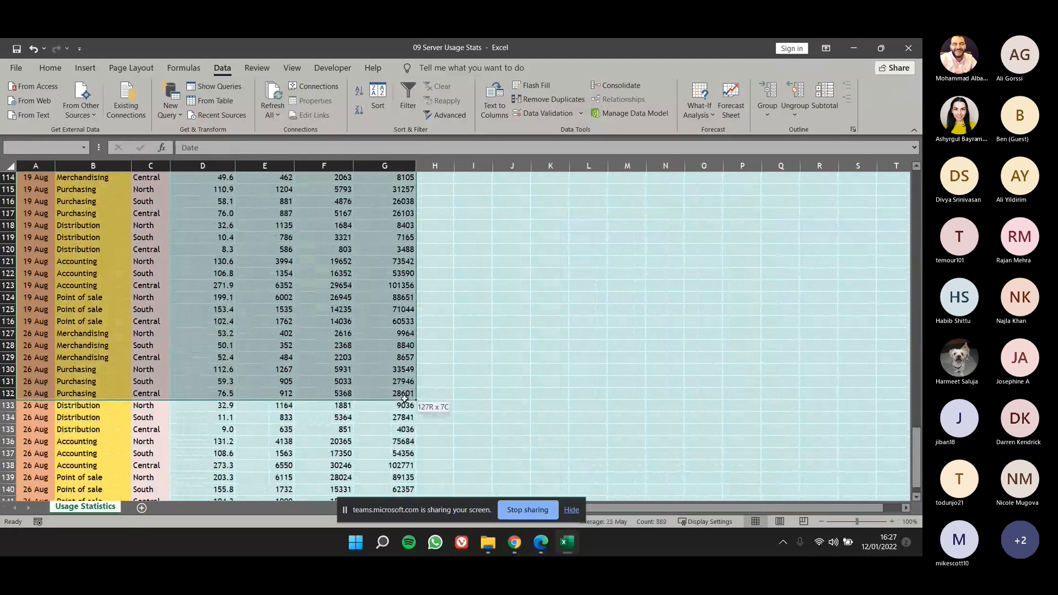
pyautogui.moveTo(405, 398); pyautogui.dragTo(369, 524)
pyautogui.scroll(13, 271, 361)
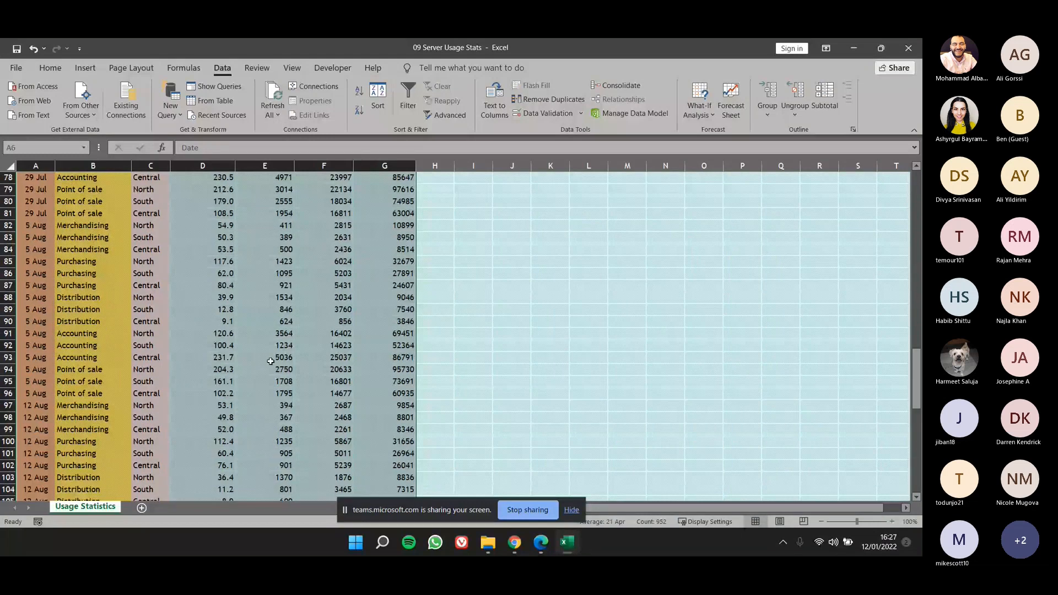
pyautogui.scroll(20, 271, 361)
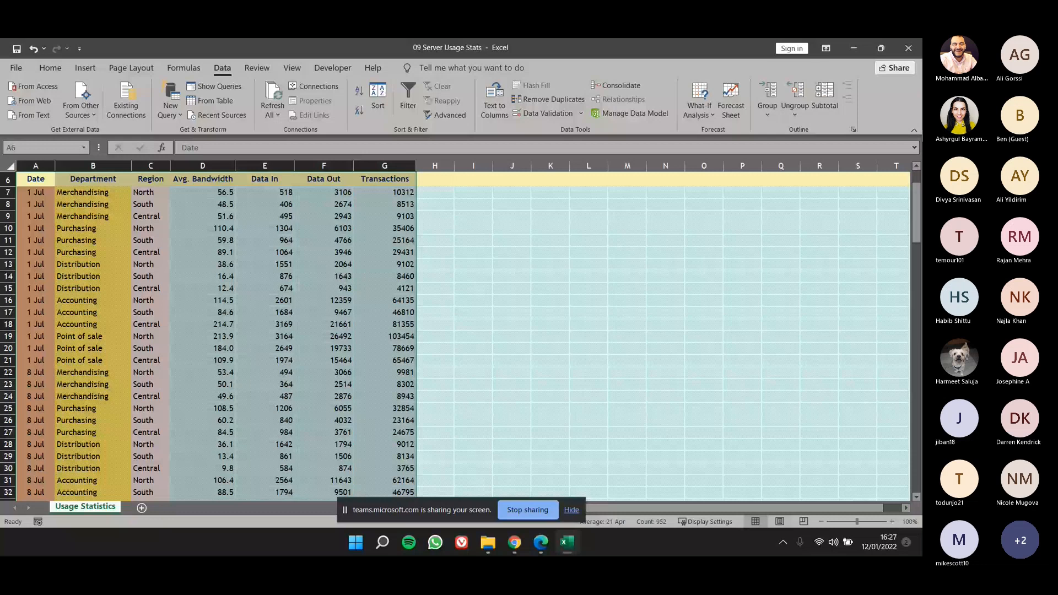
pyautogui.click(826, 100)
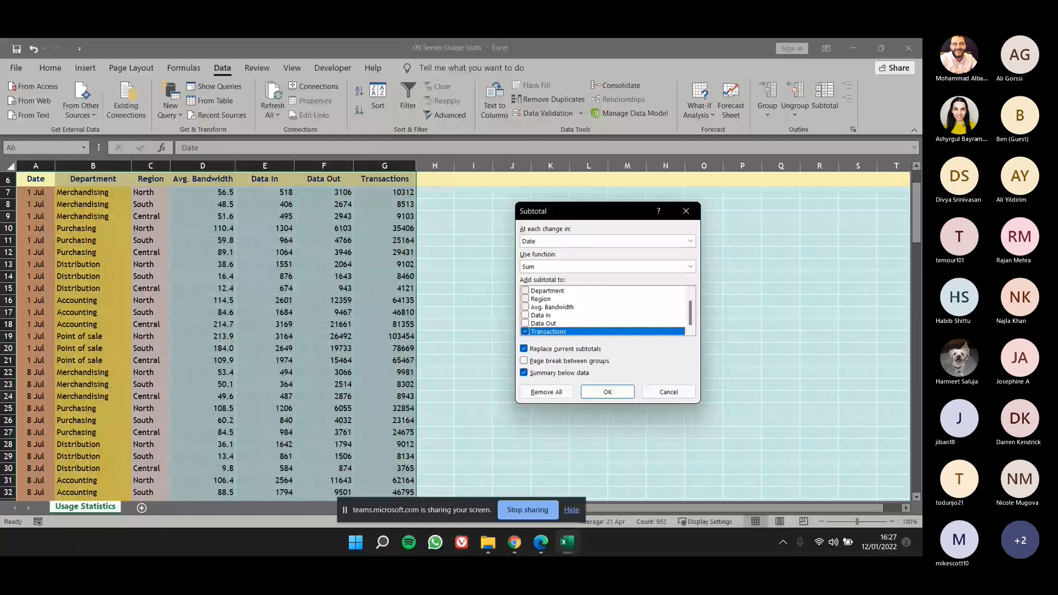
pyautogui.click(525, 307)
pyautogui.click(526, 315)
pyautogui.click(525, 323)
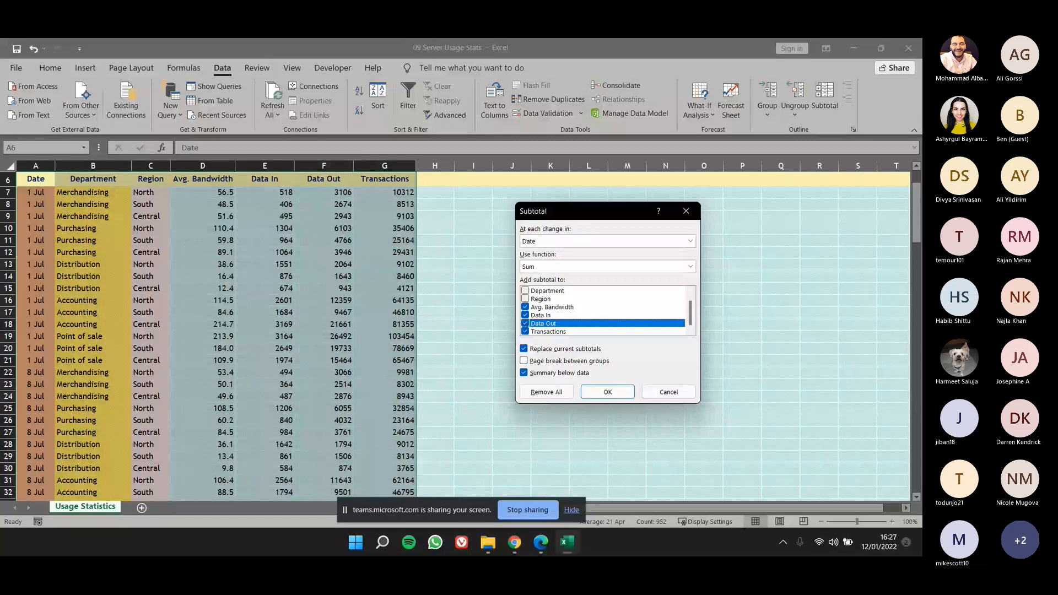
pyautogui.click(605, 392)
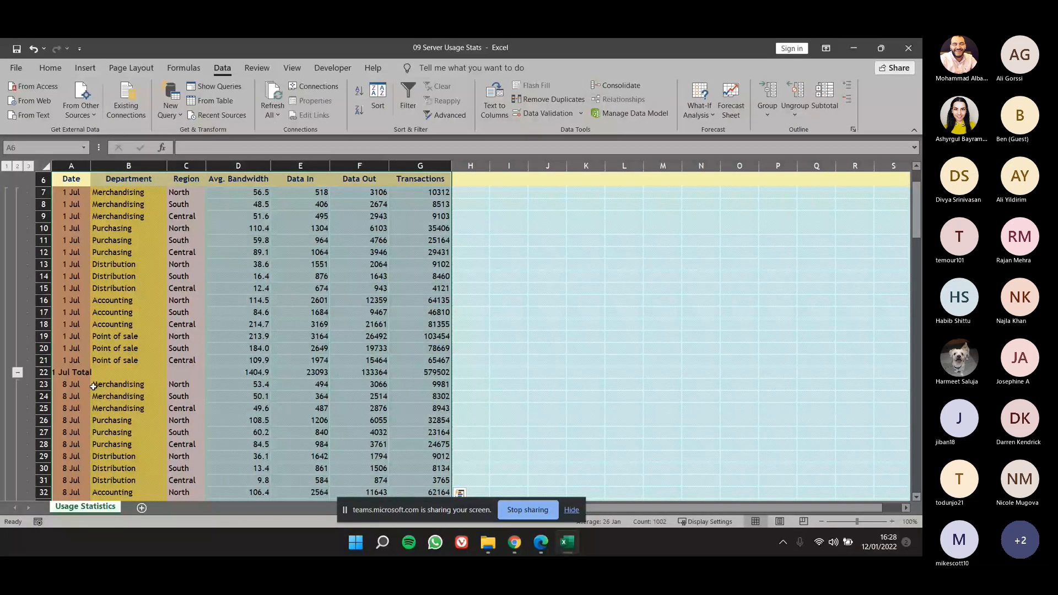
# Widen column A to fit the total labels and highlight the subtotal rows for successive dates.
pyautogui.click(75, 374)
pyautogui.moveTo(90, 169); pyautogui.dragTo(116, 171)
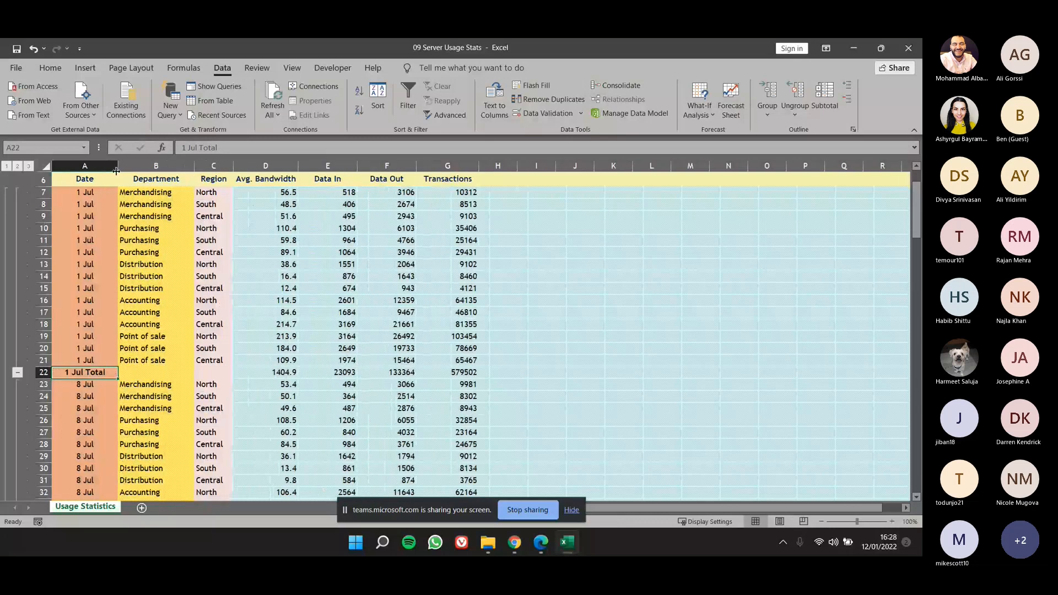
pyautogui.moveTo(83, 374); pyautogui.dragTo(476, 379)
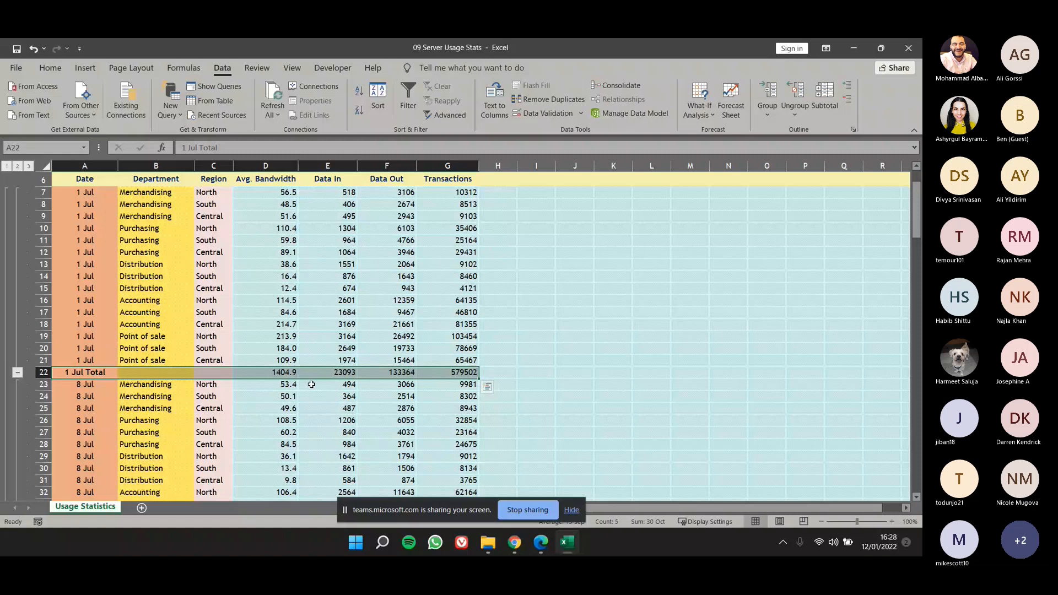
pyautogui.scroll(-3, 312, 384)
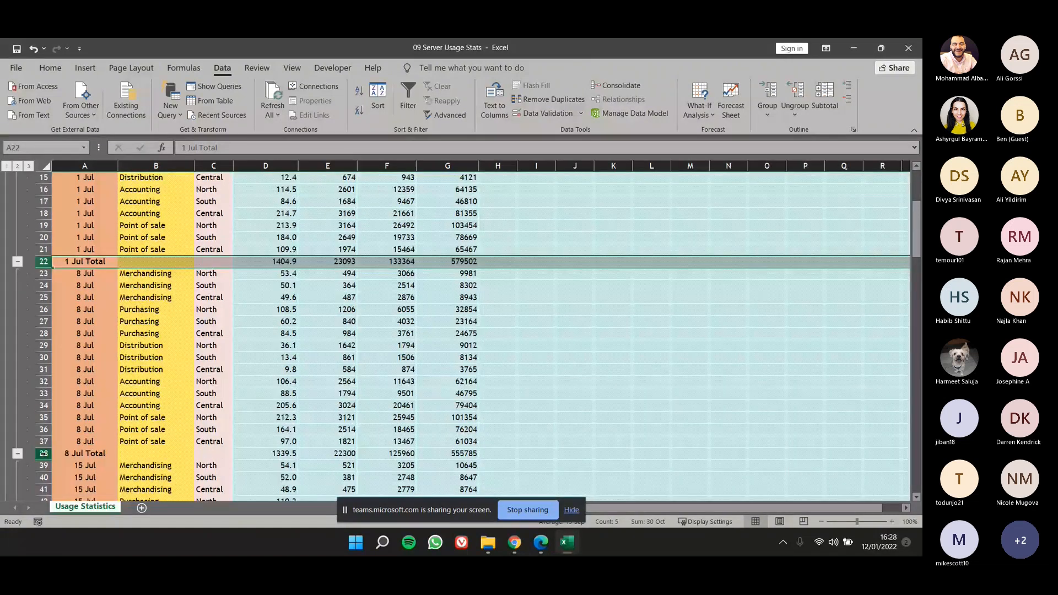
pyautogui.click(43, 454)
pyautogui.scroll(-1, 44, 453)
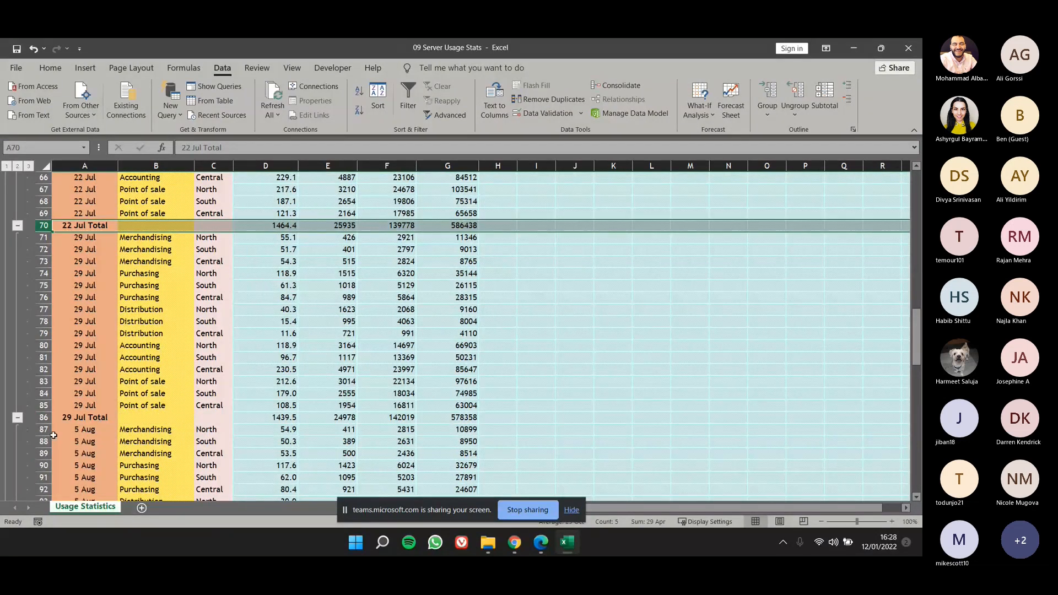
pyautogui.click(52, 413)
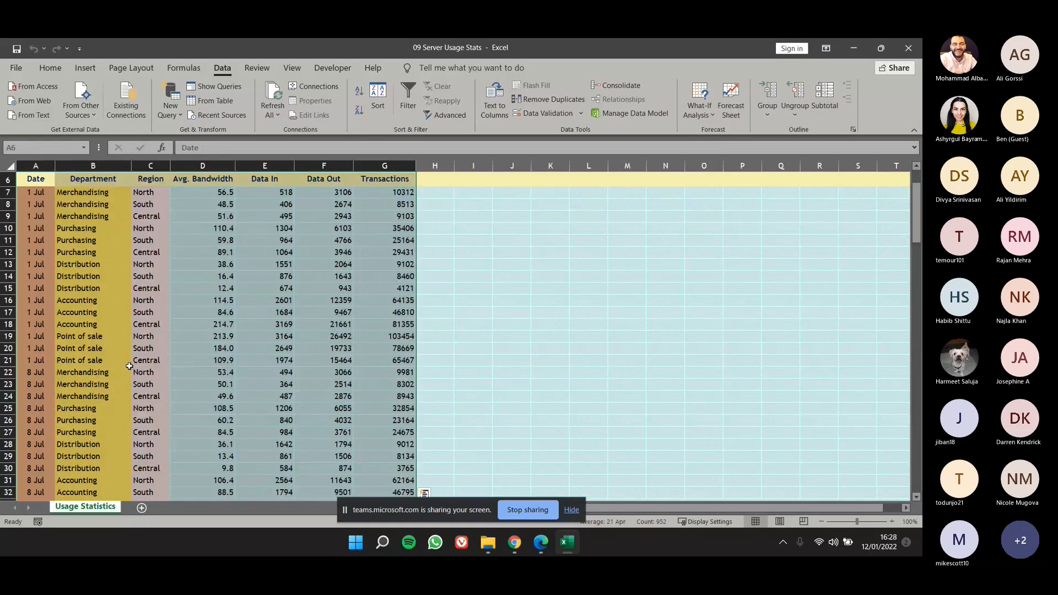
# Apply the Sum subtotals at each change in Date again for Avg. Bandwidth, Data In, Data Out and Transactions, and autofit column A.
pyautogui.scroll(-12, 132, 381)
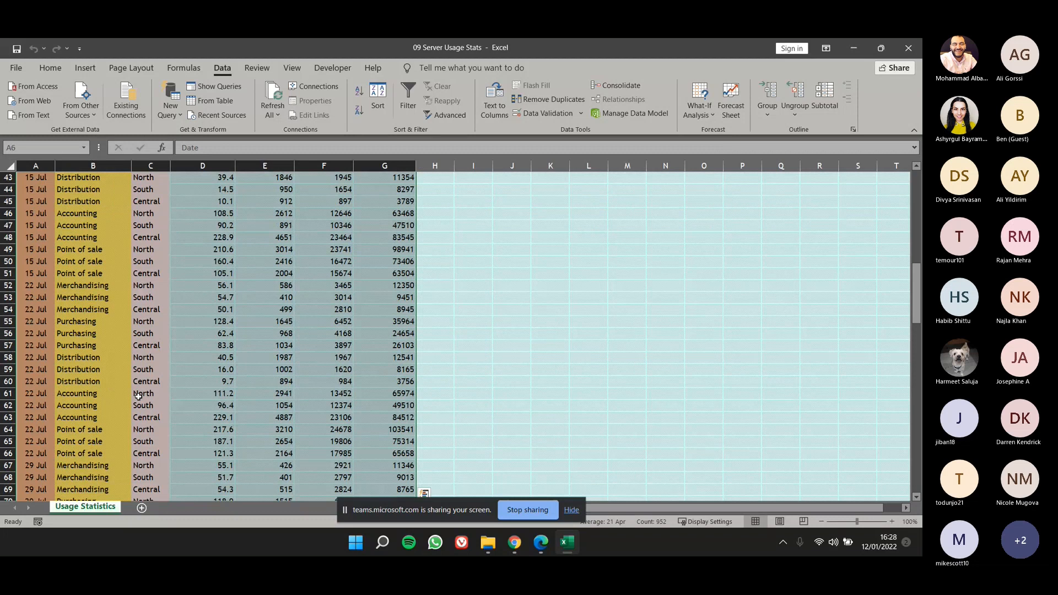
pyautogui.scroll(-13, 139, 396)
pyautogui.scroll(2, 94, 398)
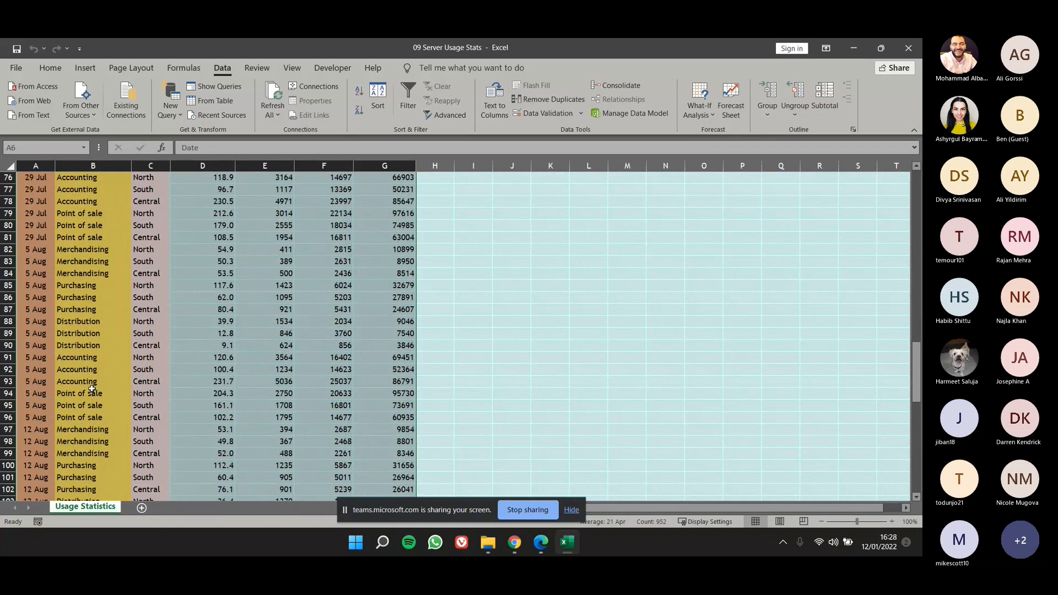
pyautogui.scroll(9, 92, 390)
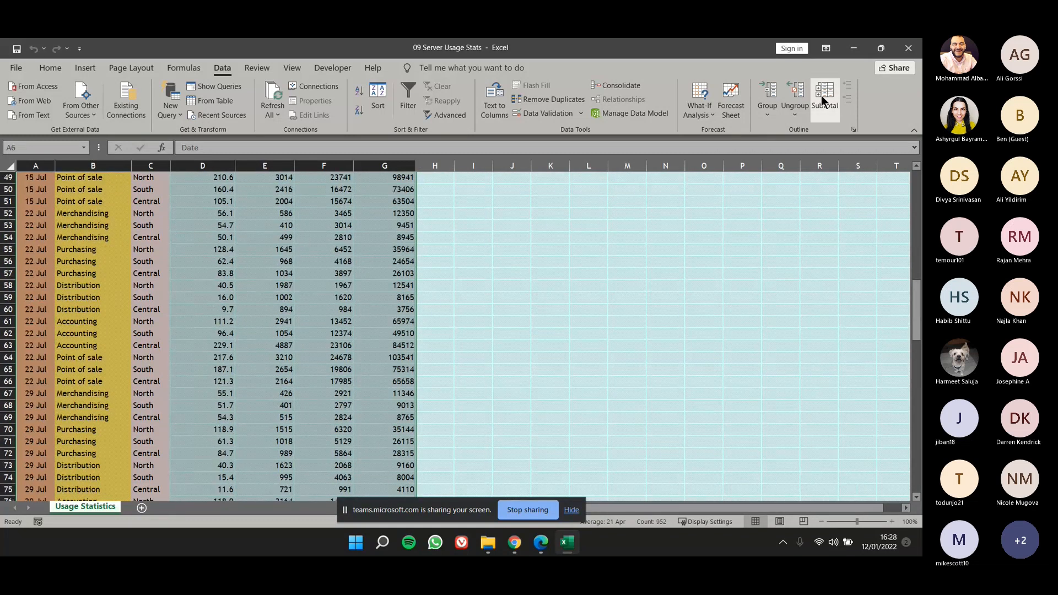
pyautogui.click(821, 95)
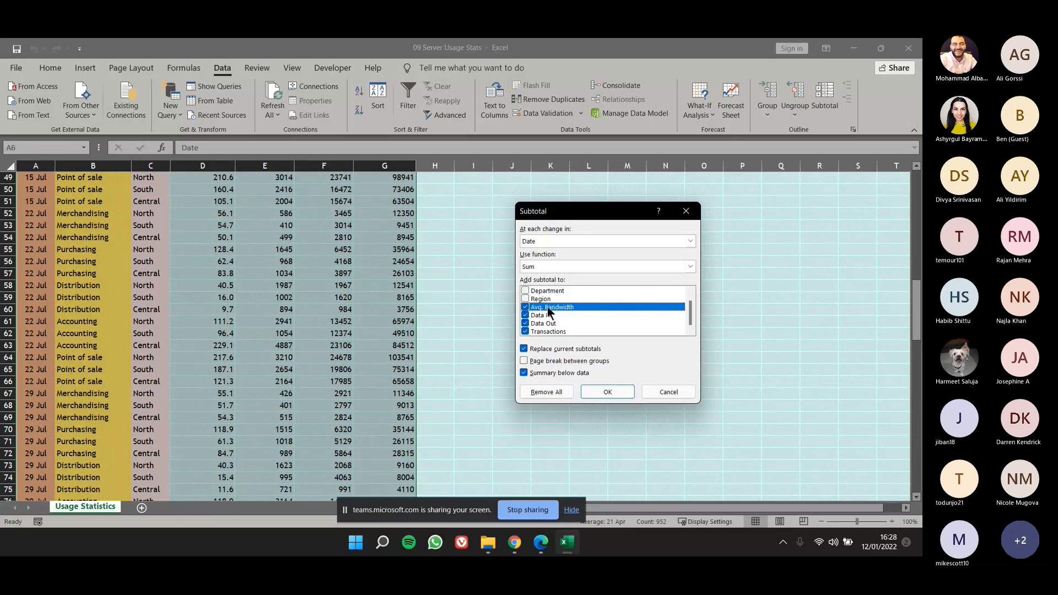
pyautogui.click(598, 391)
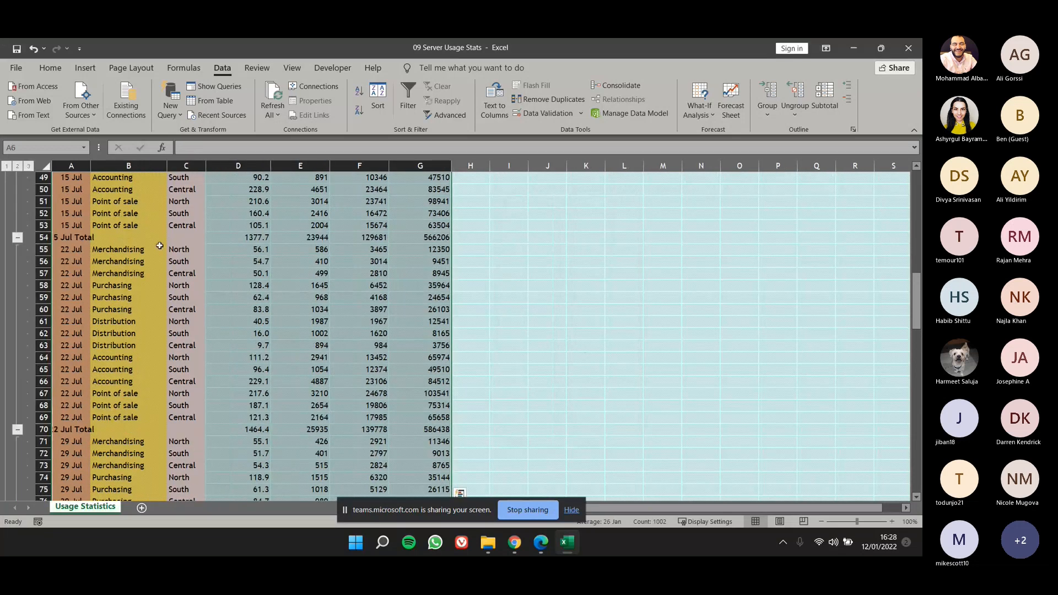
pyautogui.scroll(1, 136, 252)
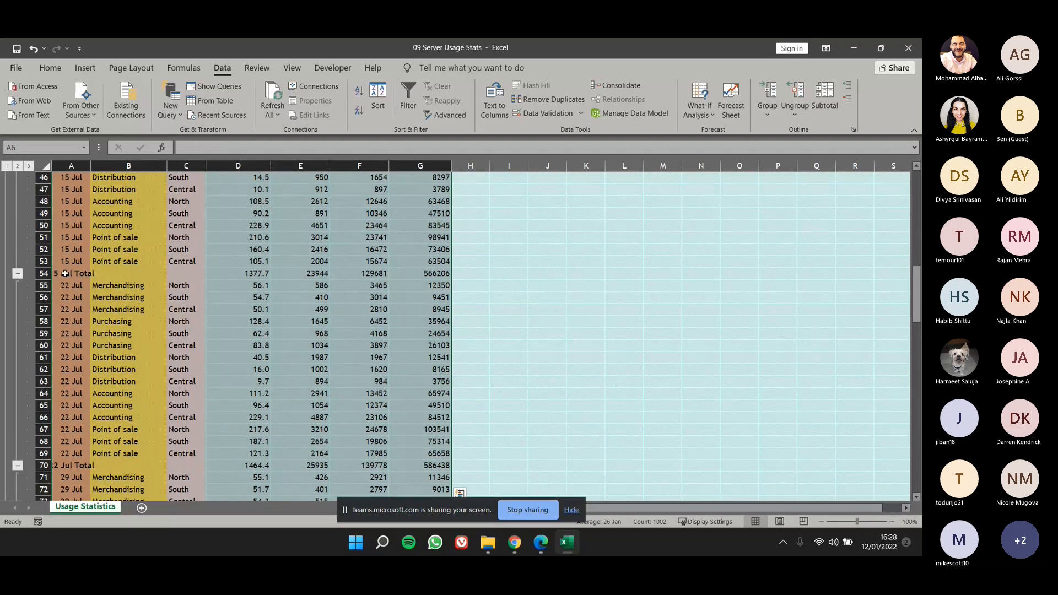
pyautogui.doubleClick(90, 165)
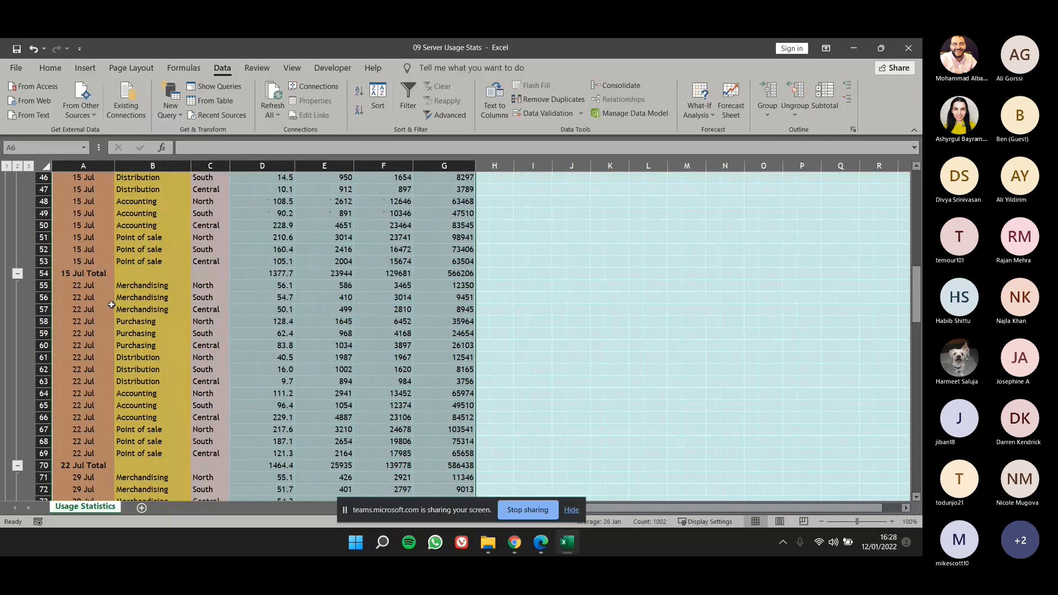
# Examine the subtotal rows inserted after each date's records in July and August.
pyautogui.scroll(-3, 279, 283)
pyautogui.scroll(6, 248, 298)
pyautogui.scroll(-5, 226, 311)
pyautogui.scroll(-10, 219, 324)
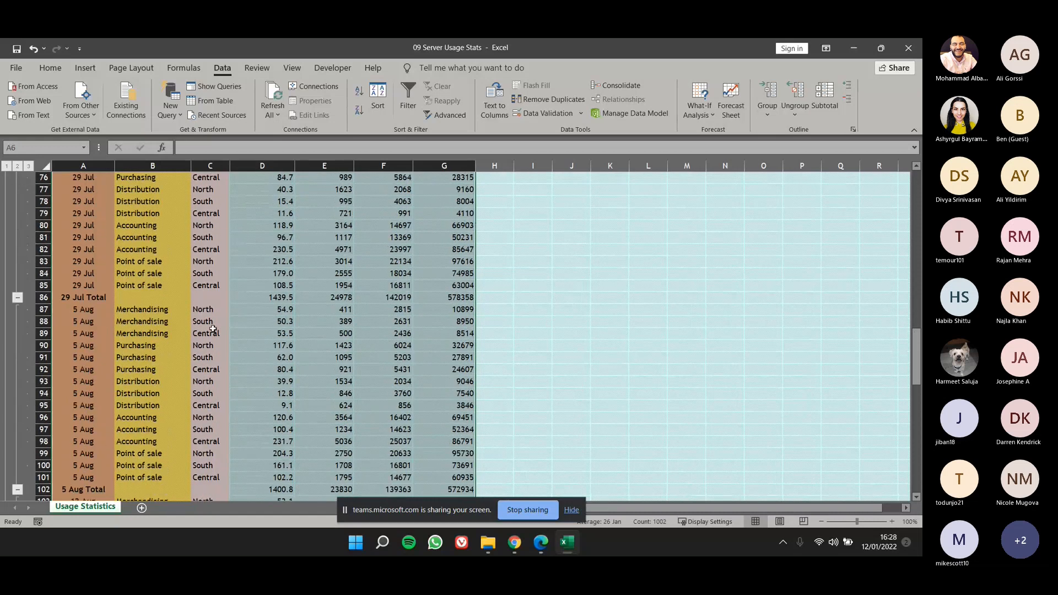
pyautogui.scroll(-5, 212, 329)
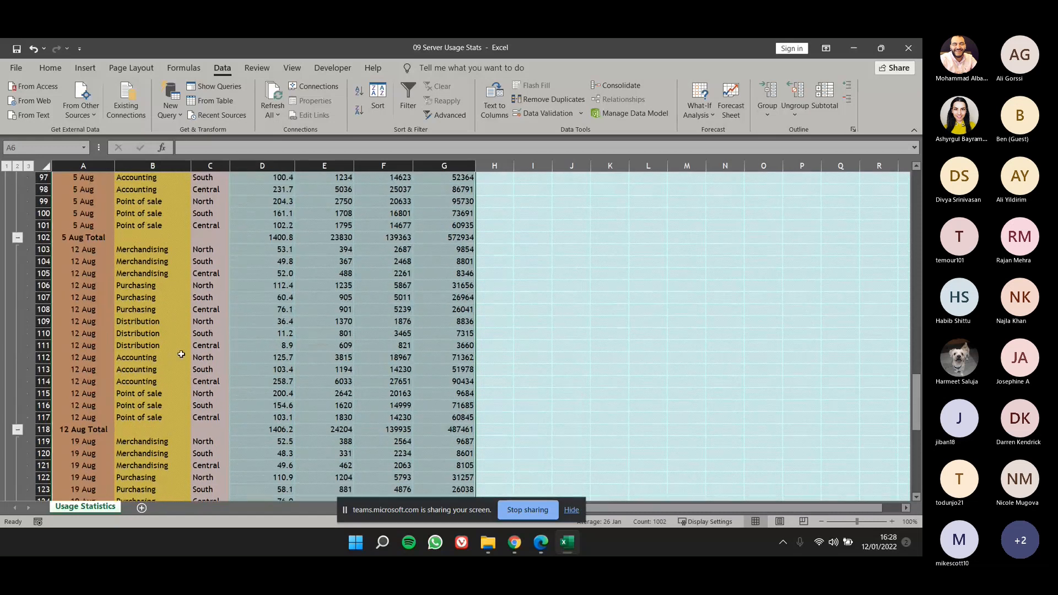
pyautogui.click(135, 342)
pyautogui.scroll(6, 135, 350)
pyautogui.scroll(10, 135, 350)
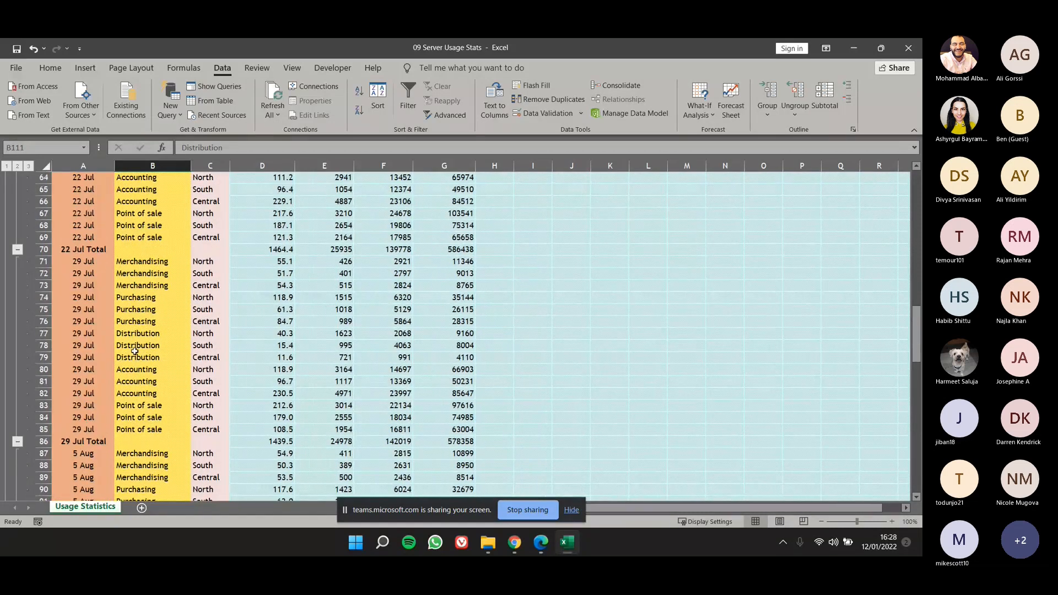
# Collapse the detail rows of every date group from 1 Jul to 26 Aug so only the date totals and grand total show.
pyautogui.scroll(5, 132, 356)
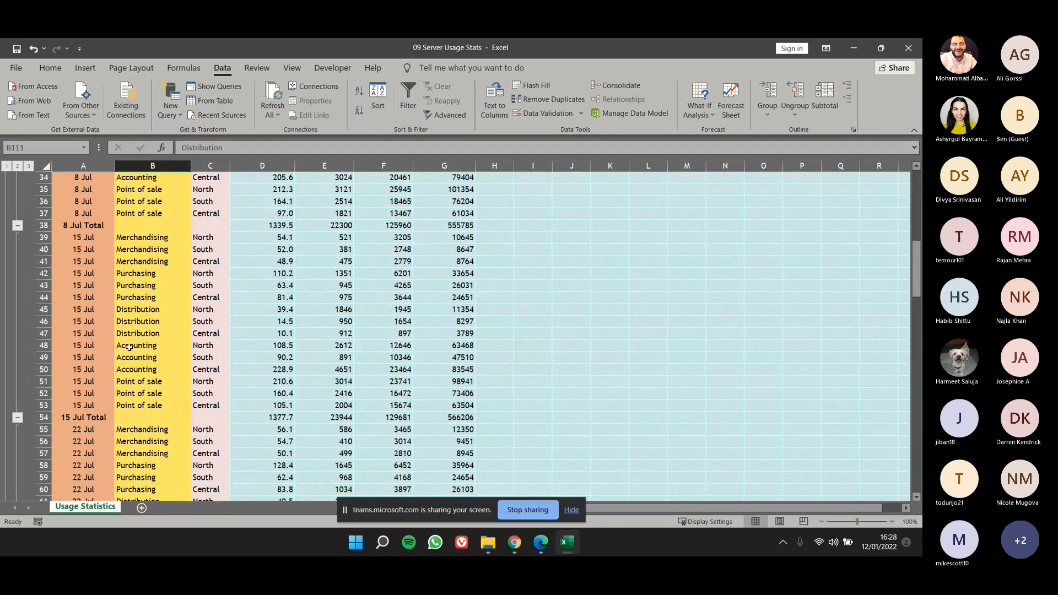
pyautogui.scroll(9, 129, 348)
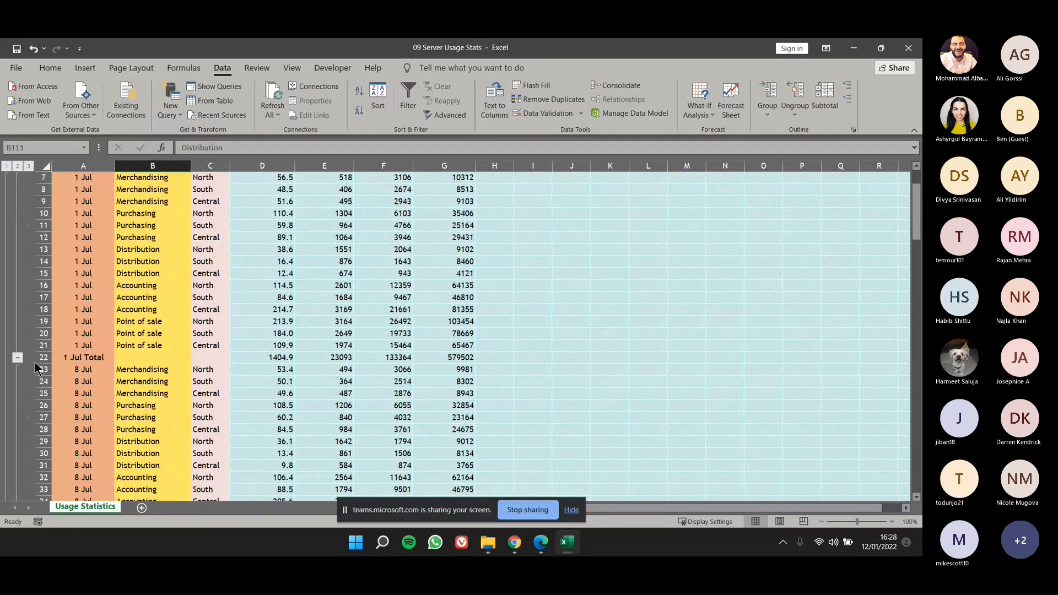
pyautogui.click(18, 359)
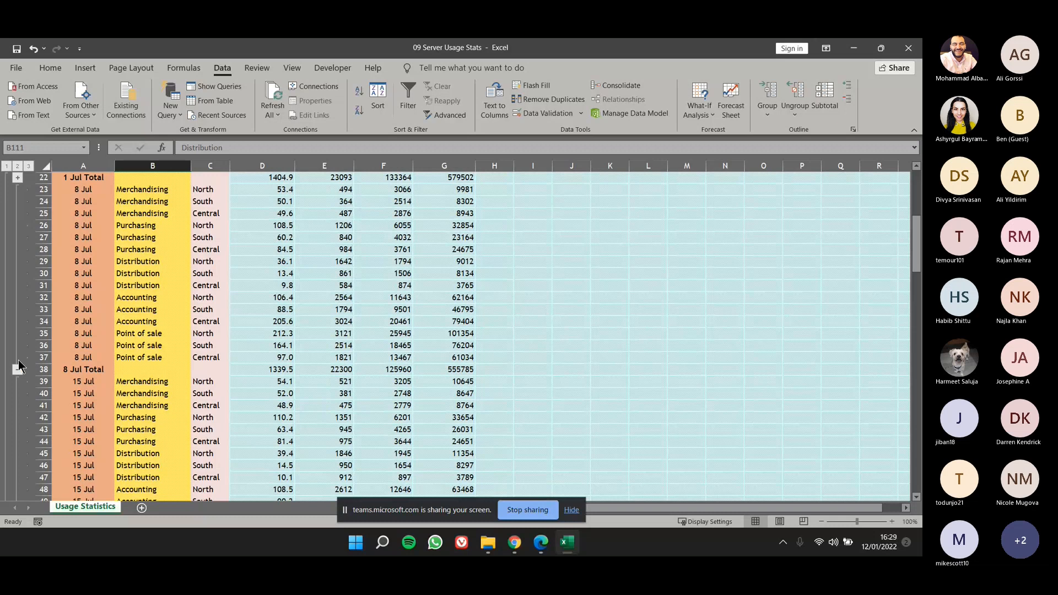
pyautogui.scroll(2, 18, 365)
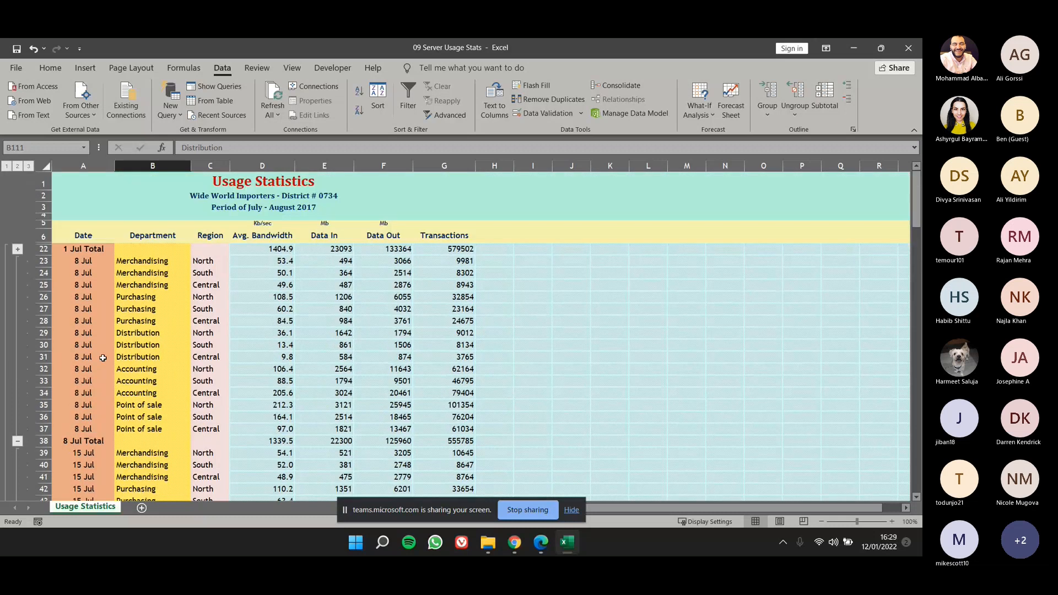
pyautogui.click(17, 441)
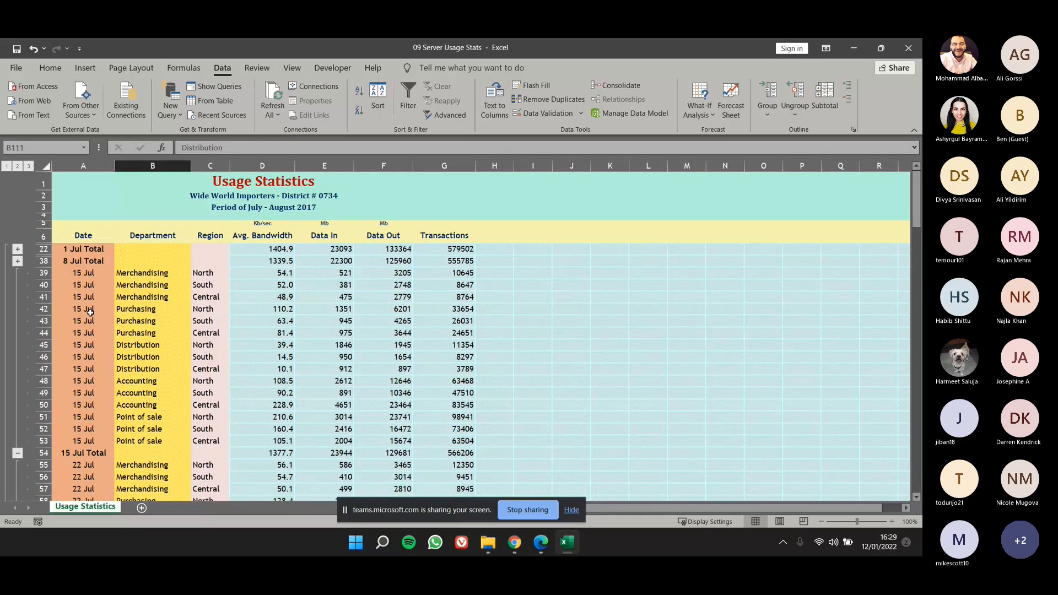
pyautogui.click(17, 453)
pyautogui.click(17, 465)
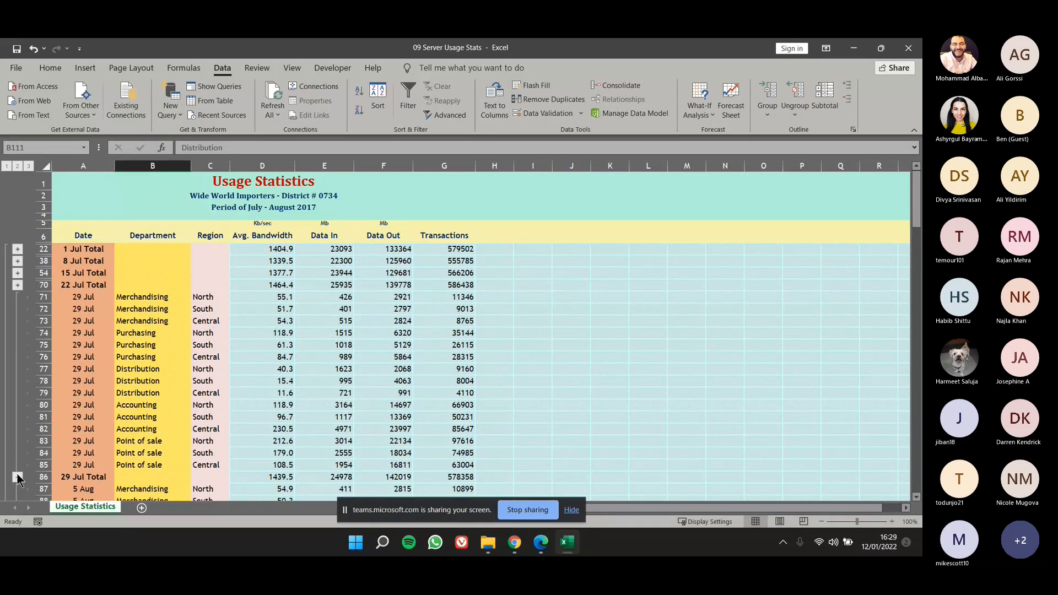
pyautogui.click(17, 477)
pyautogui.click(17, 489)
pyautogui.scroll(-2, 19, 485)
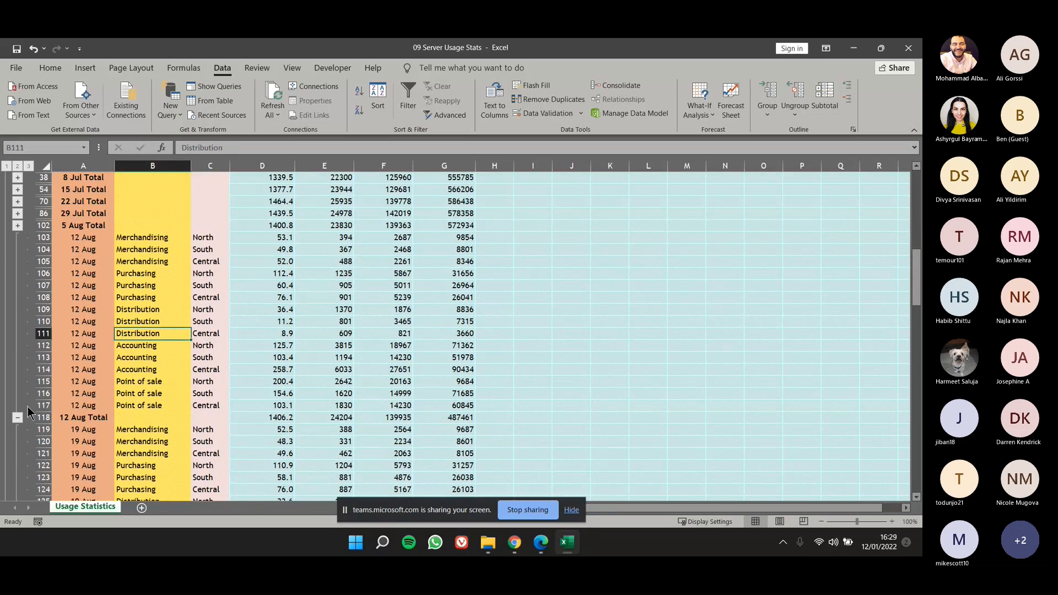
pyautogui.click(17, 418)
pyautogui.click(17, 430)
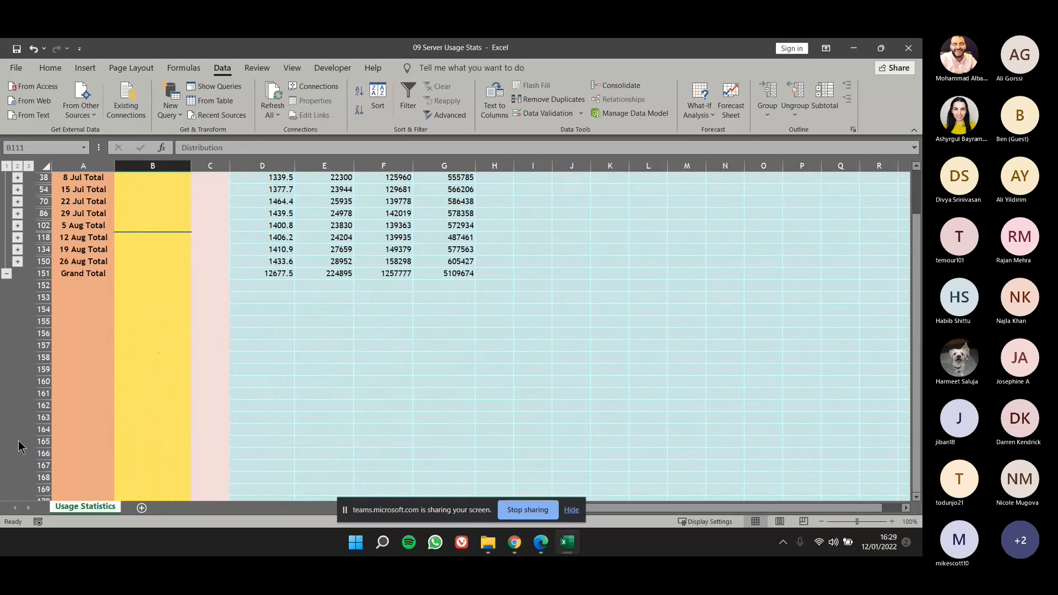
# Expand the 22 Jul group, highlight its detail records, and expand the 15 Jul group as well.
pyautogui.scroll(2, 41, 246)
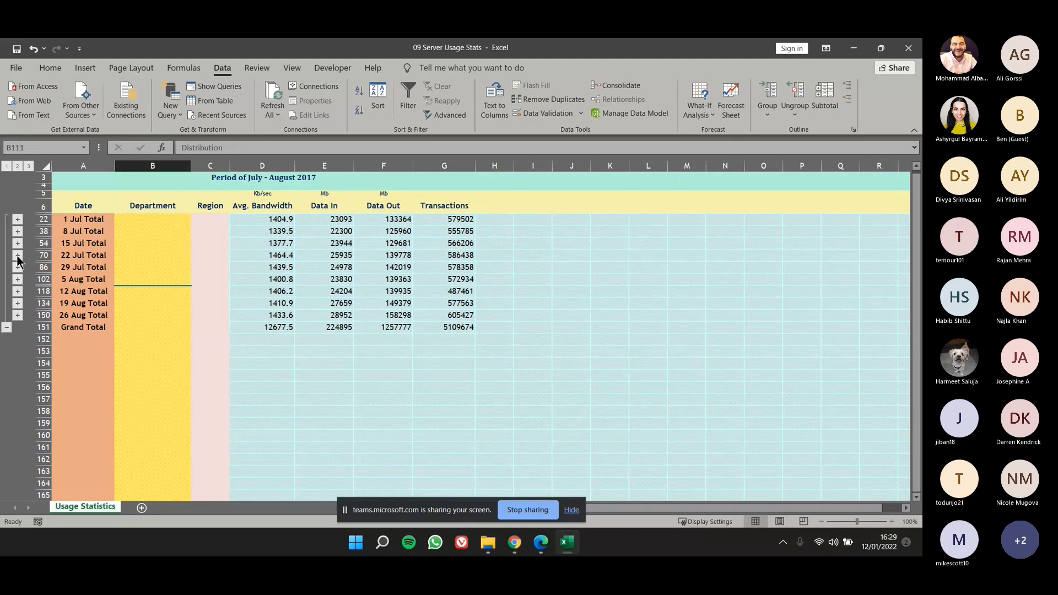
pyautogui.click(17, 255)
pyautogui.moveTo(83, 254); pyautogui.dragTo(416, 407)
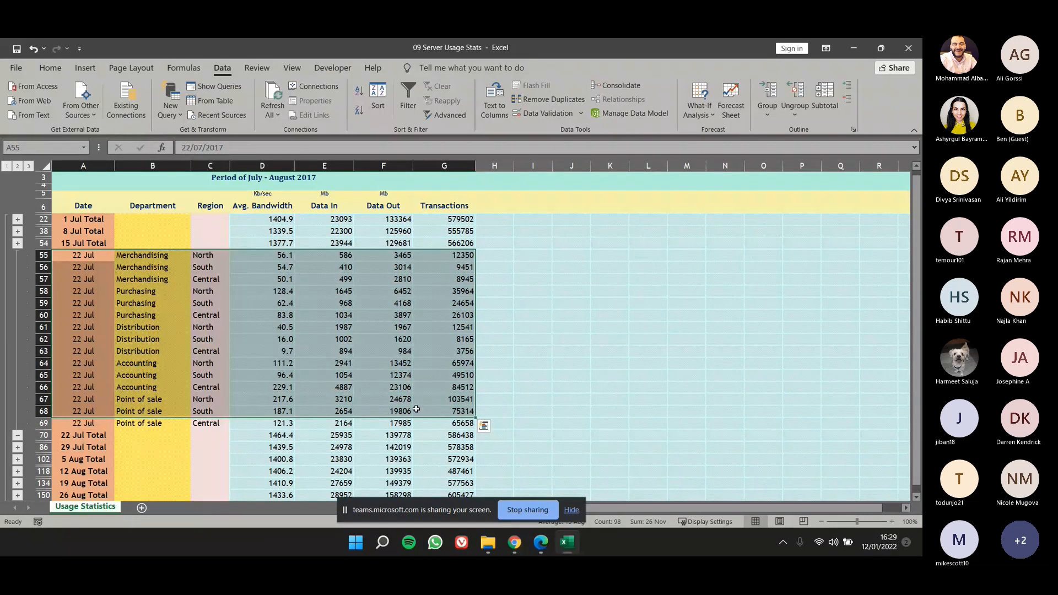
pyautogui.click(17, 243)
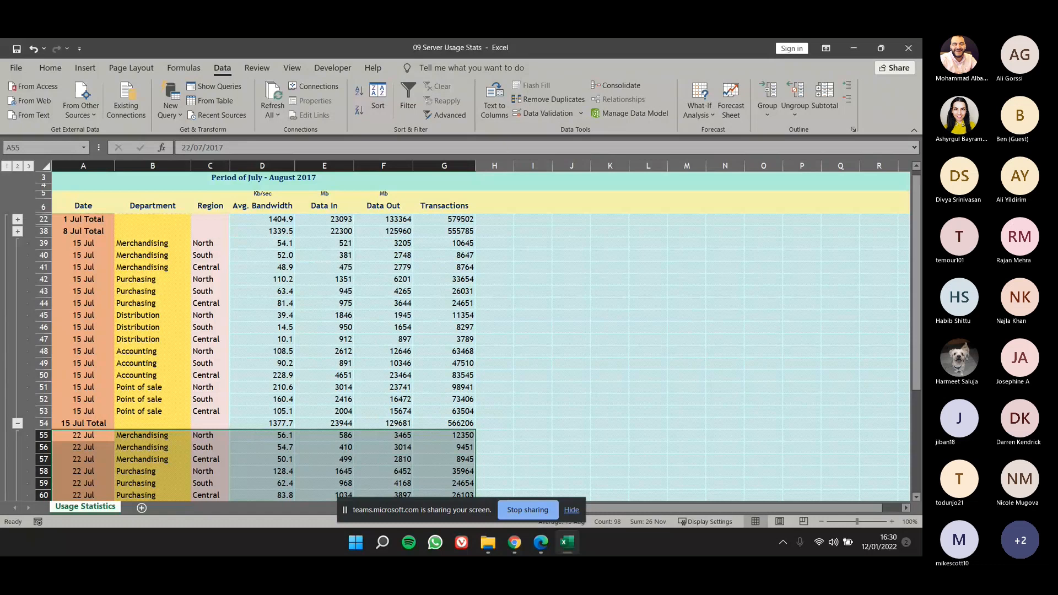
# Close the 09 Server Usage Stats workbook and open 09 Pet Pharma Sales from the Student Data Files folder.
pyautogui.click(16, 68)
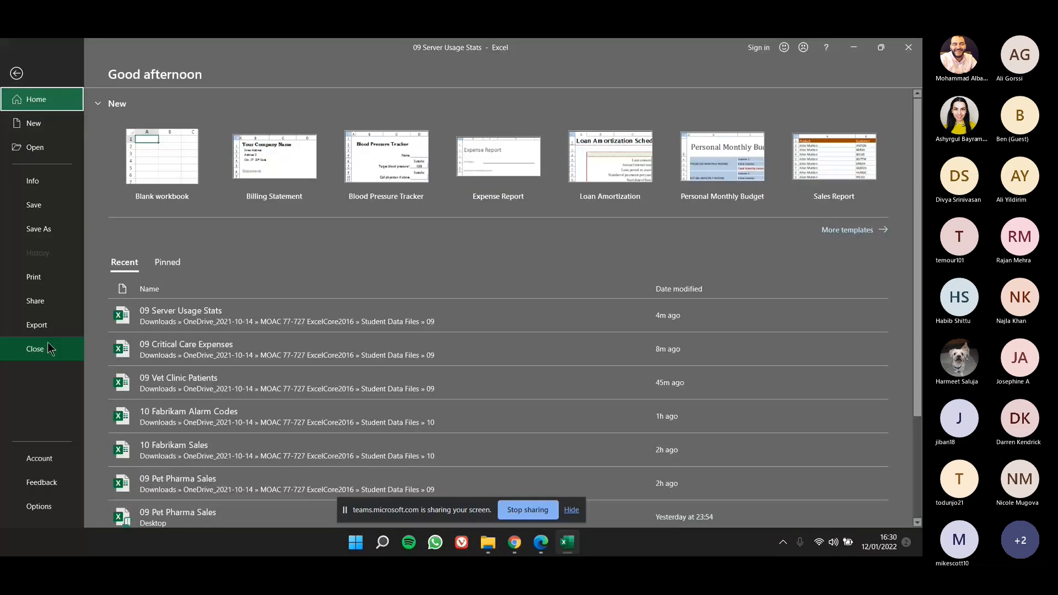
pyautogui.click(48, 346)
pyautogui.click(22, 69)
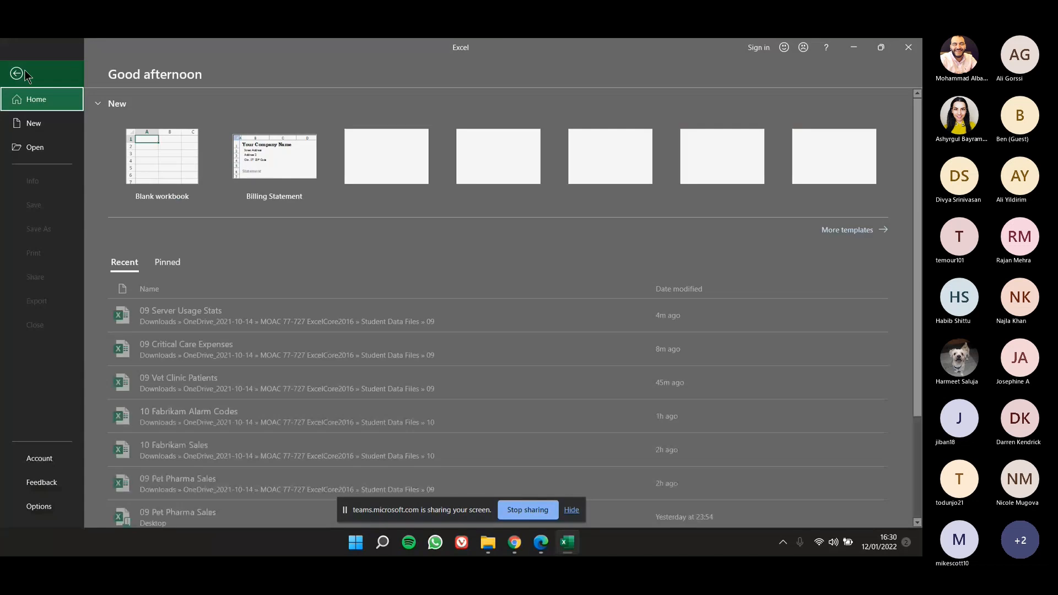
pyautogui.click(35, 148)
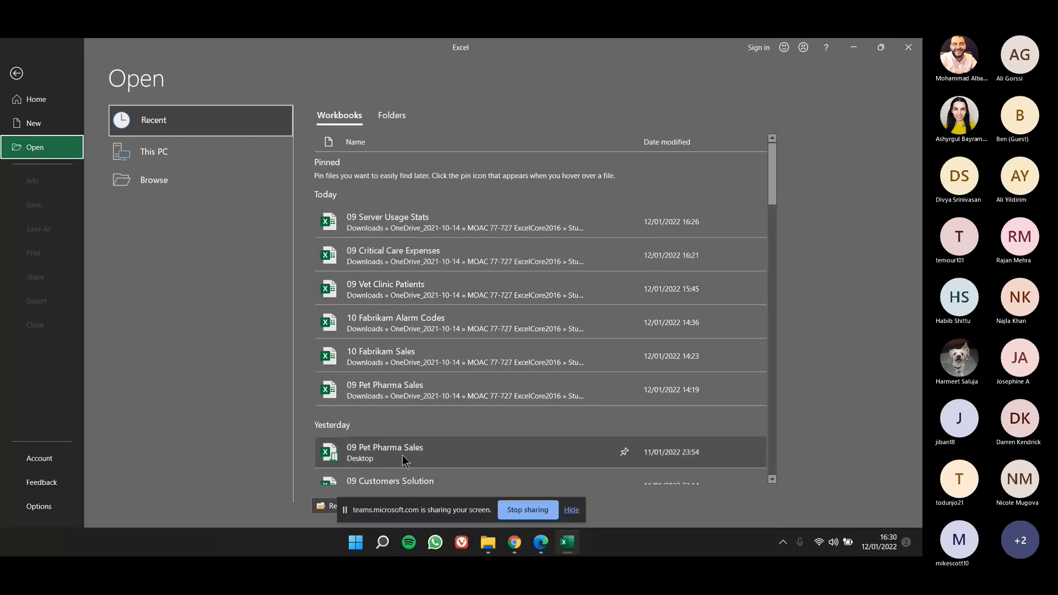
pyautogui.click(431, 393)
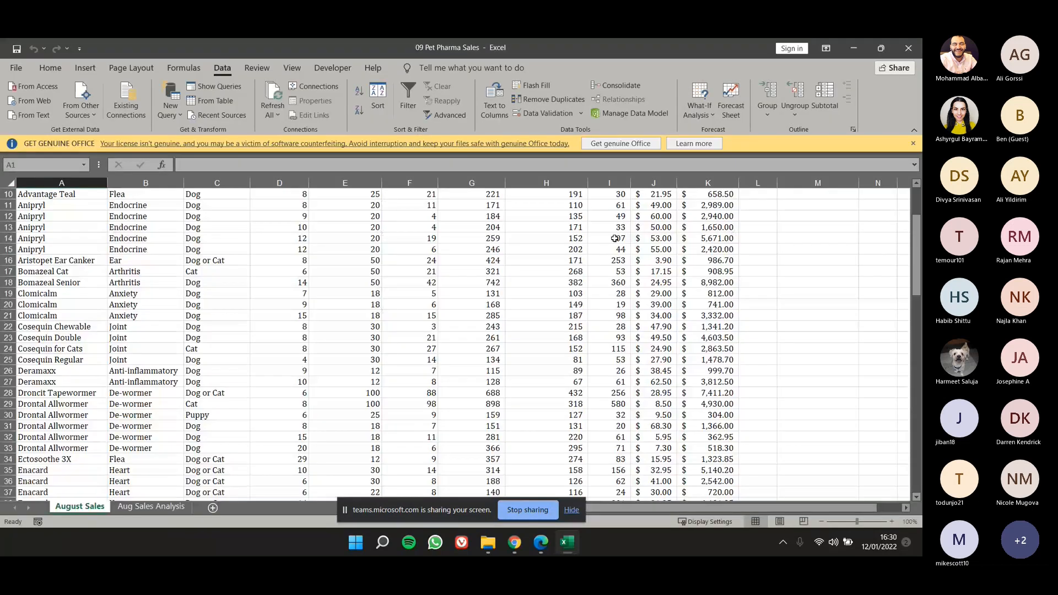
# Examine the drug records and column headings on the August Sales sheet.
pyautogui.scroll(3, 517, 302)
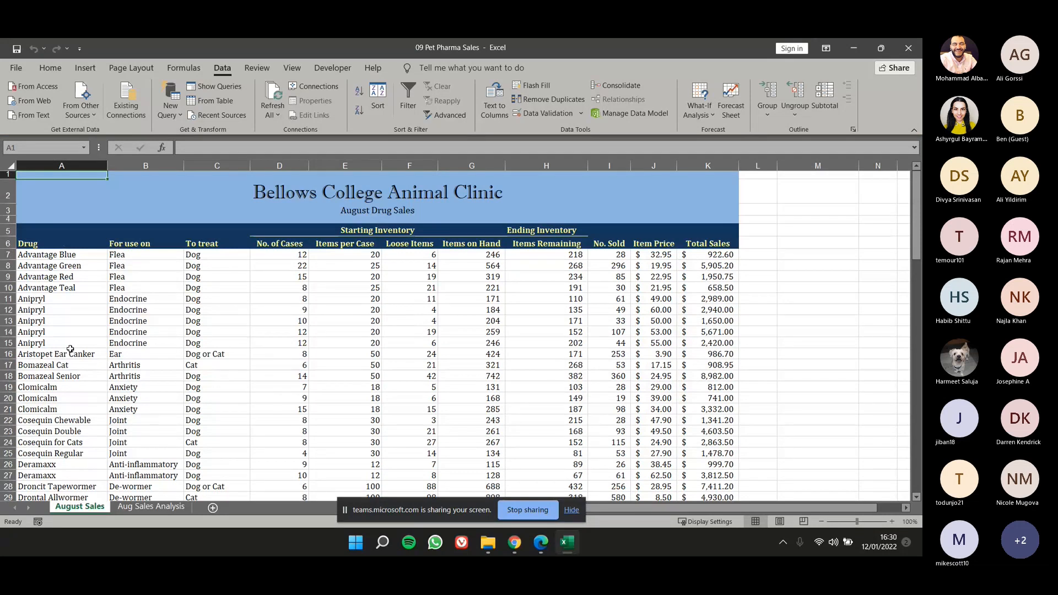
pyautogui.click(83, 276)
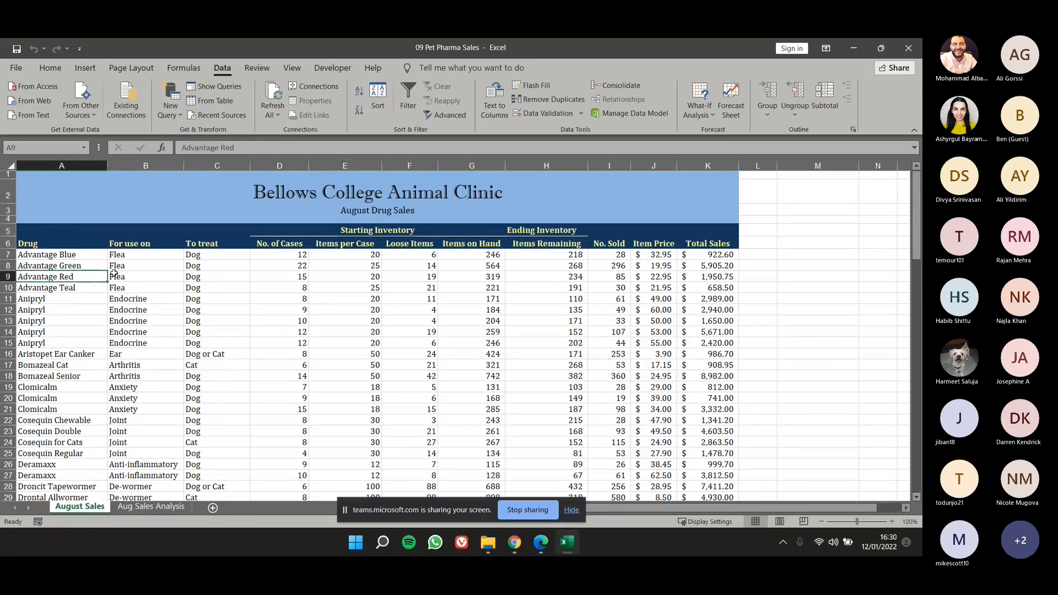
pyautogui.click(410, 299)
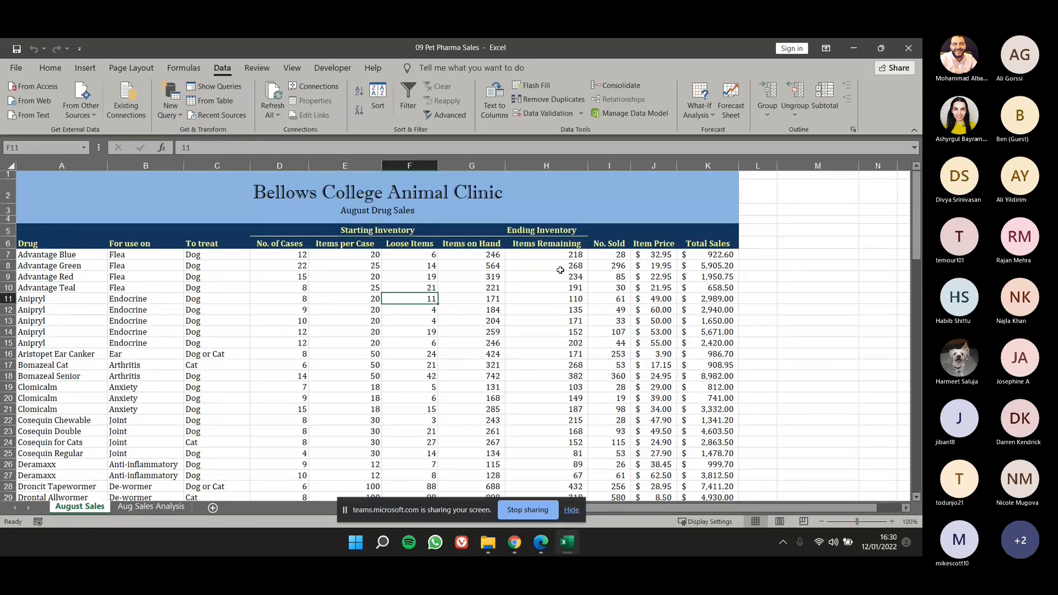
pyautogui.click(560, 270)
pyautogui.moveTo(55, 231); pyautogui.dragTo(234, 297)
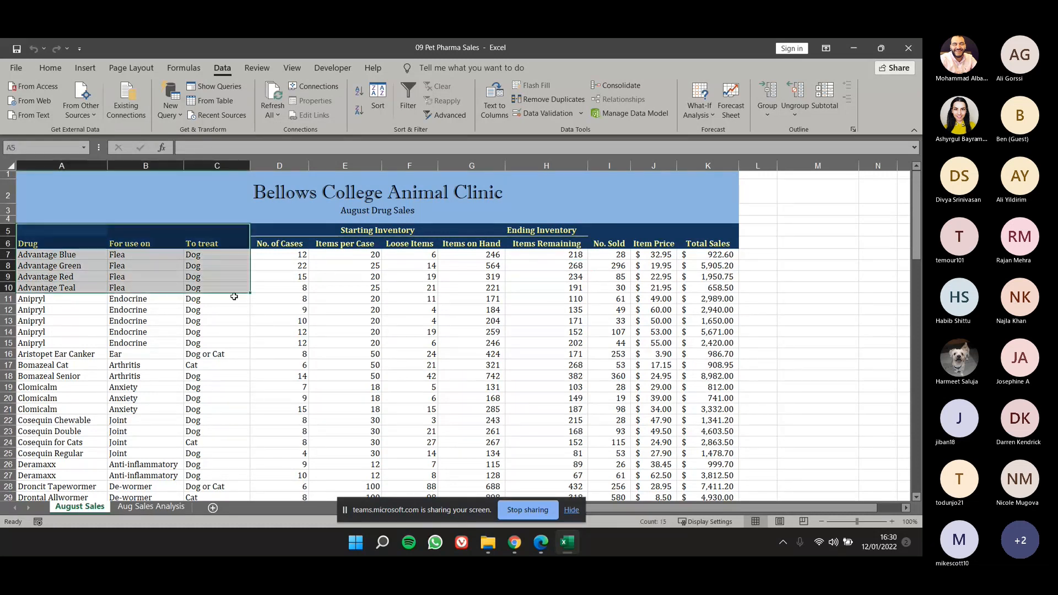
pyautogui.click(346, 324)
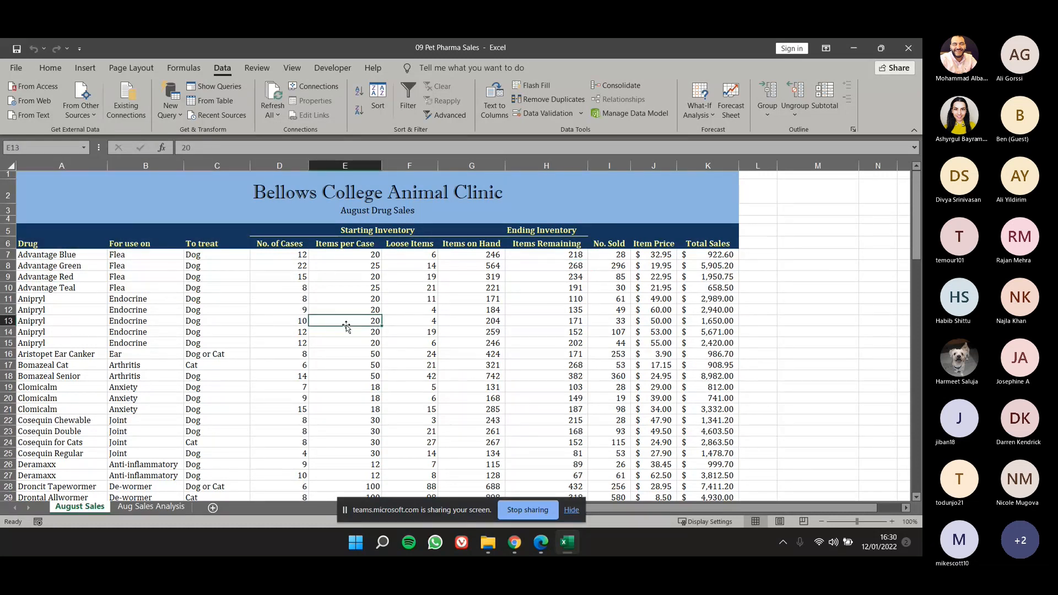
pyautogui.press('Down')
pyautogui.press('Down')
pyautogui.press('Down')
pyautogui.press('Down')
pyautogui.press('Down')
pyautogui.press('Down')
pyautogui.press('Down')
pyautogui.press('Down')
pyautogui.press('Left')
pyautogui.press('Left')
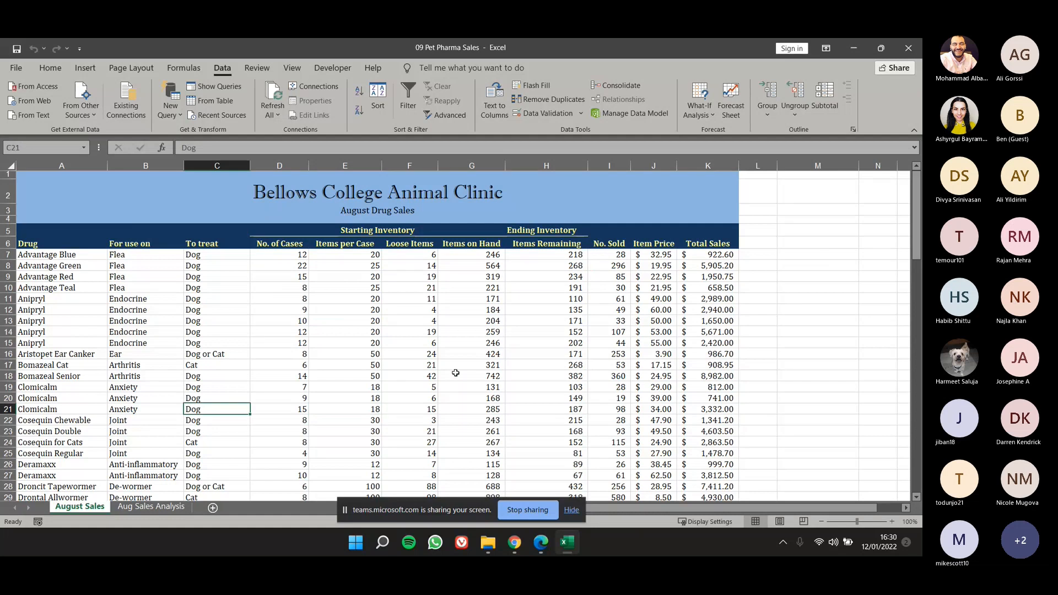
pyautogui.click(200, 376)
pyautogui.press('Down')
pyautogui.press('Down')
pyautogui.press('Right')
pyautogui.press('Right')
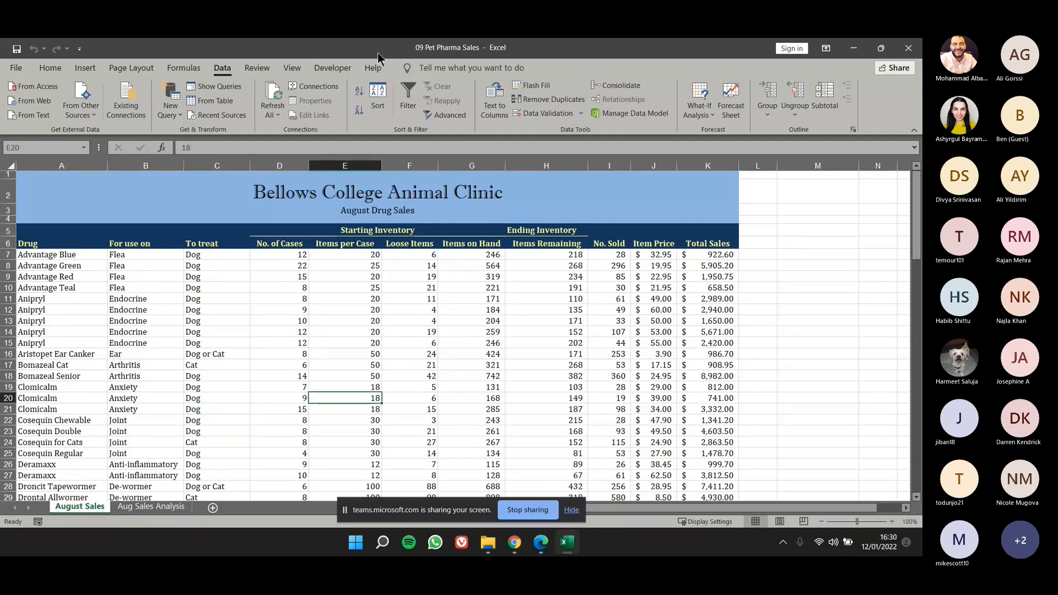
# Convert the drug sales range A6:K93 into a formatted table, using row 6 as its header row.
pyautogui.moveTo(83, 233); pyautogui.dragTo(95, 246)
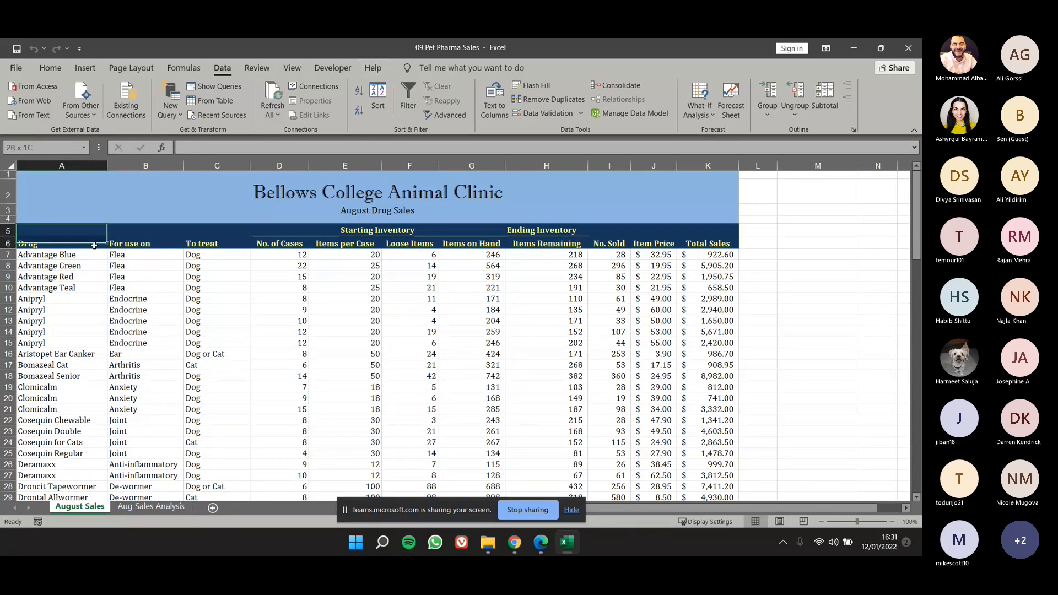
pyautogui.moveTo(94, 246); pyautogui.dragTo(727, 546)
pyautogui.scroll(5, 502, 332)
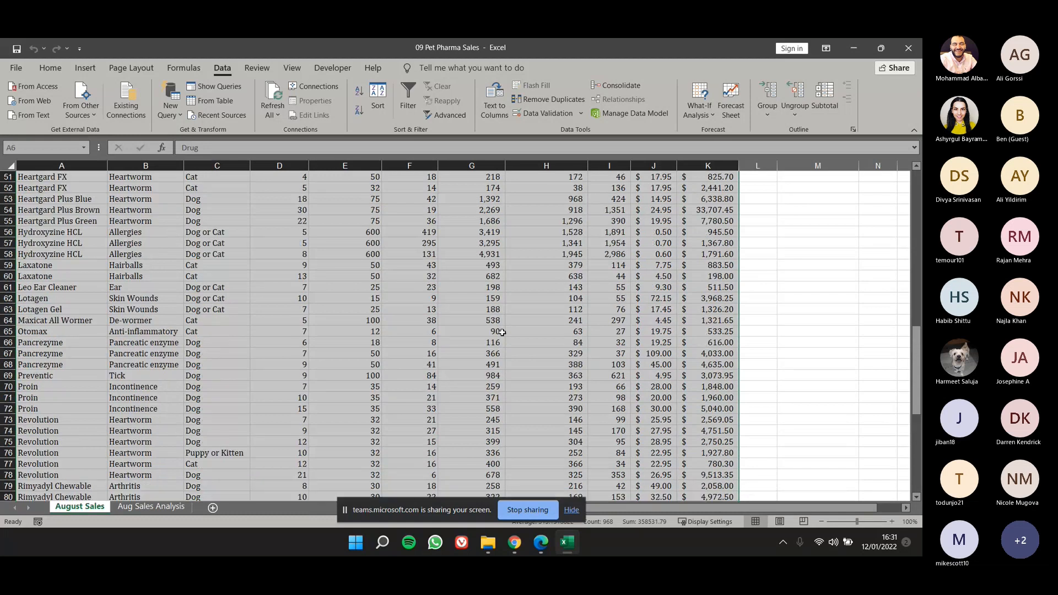
pyautogui.scroll(11, 503, 332)
pyautogui.click(49, 69)
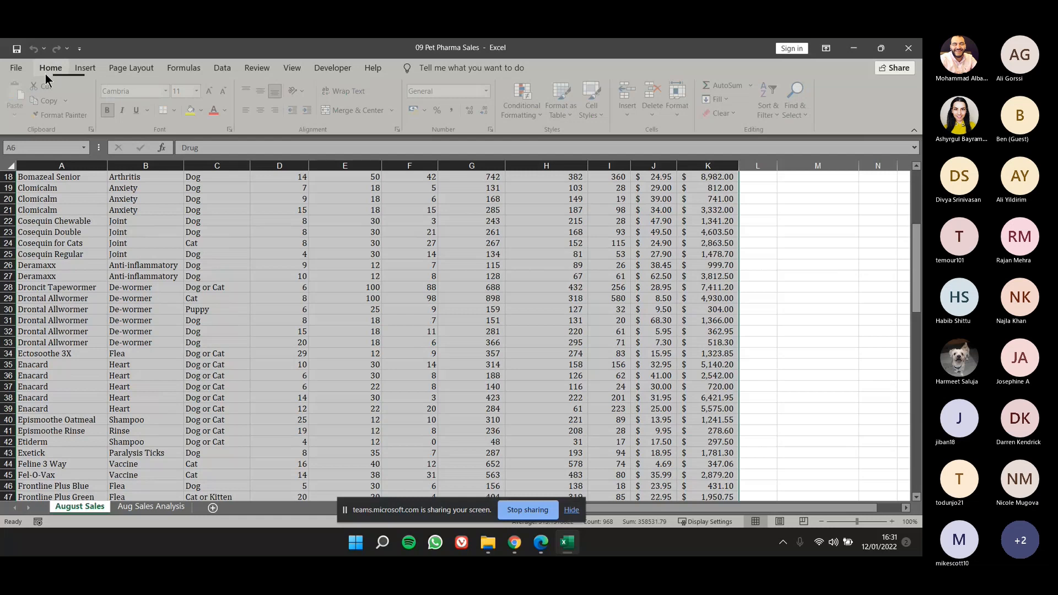
pyautogui.hotkey('ctrl', 't')
pyautogui.click(593, 349)
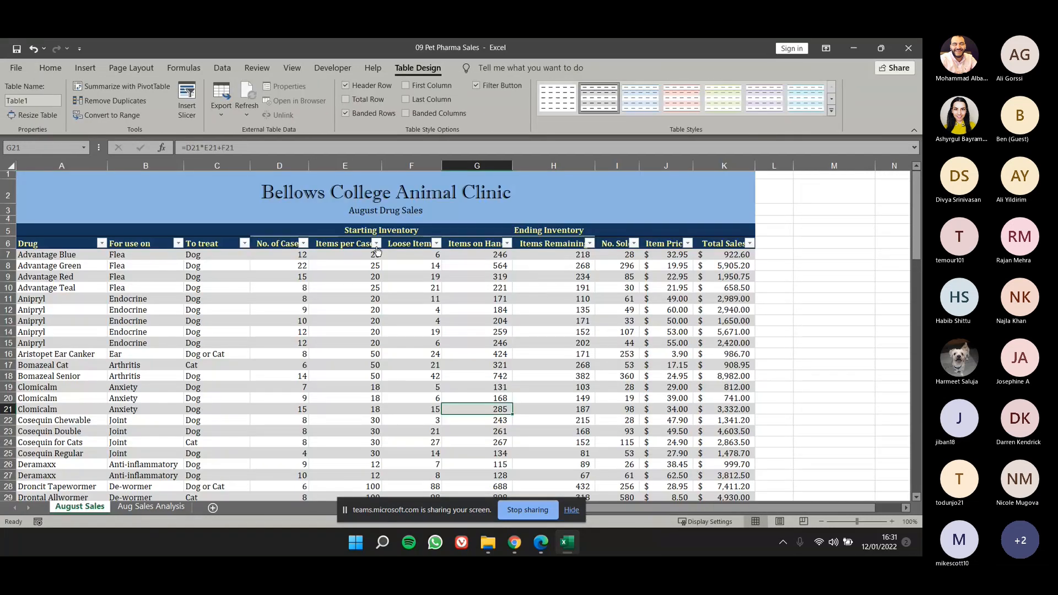
# View the filter options for Items per Case, then select a cell outside the table and one inside it.
pyautogui.click(376, 244)
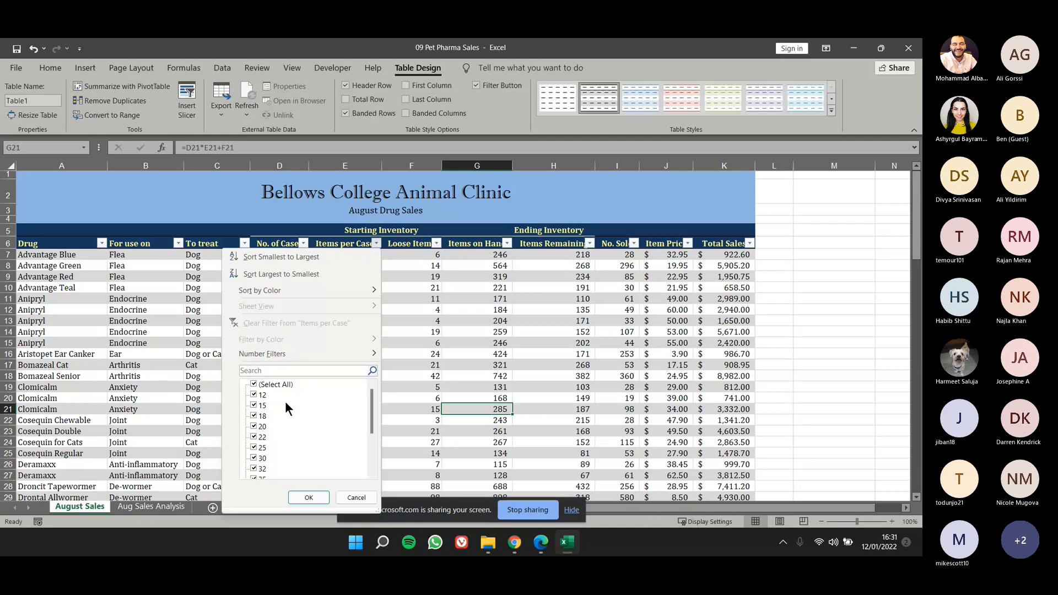
pyautogui.click(789, 245)
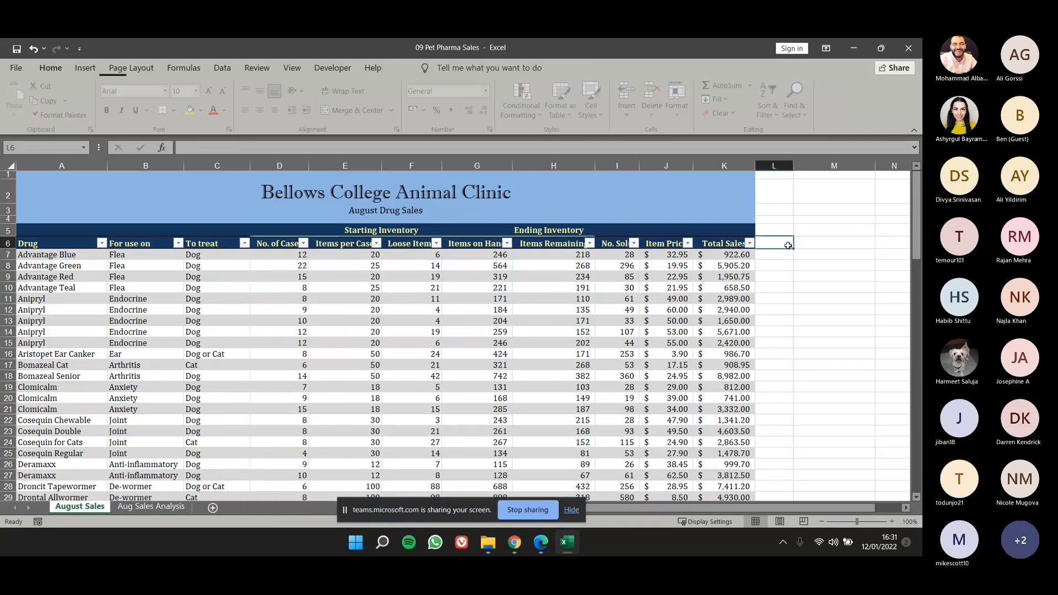
pyautogui.click(280, 398)
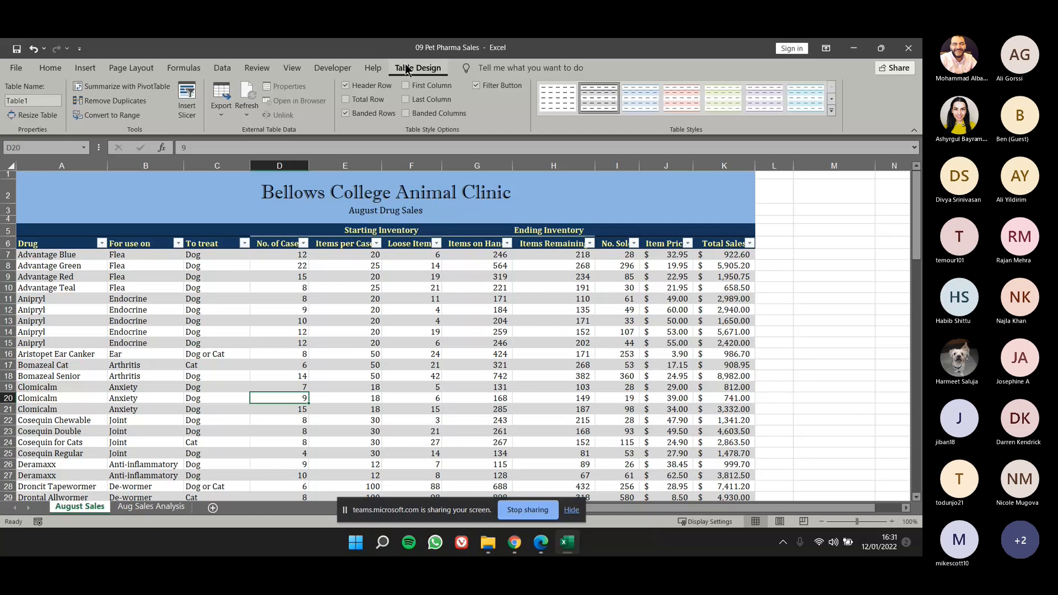
# Rename the table as DrugSales.
pyautogui.click(40, 101)
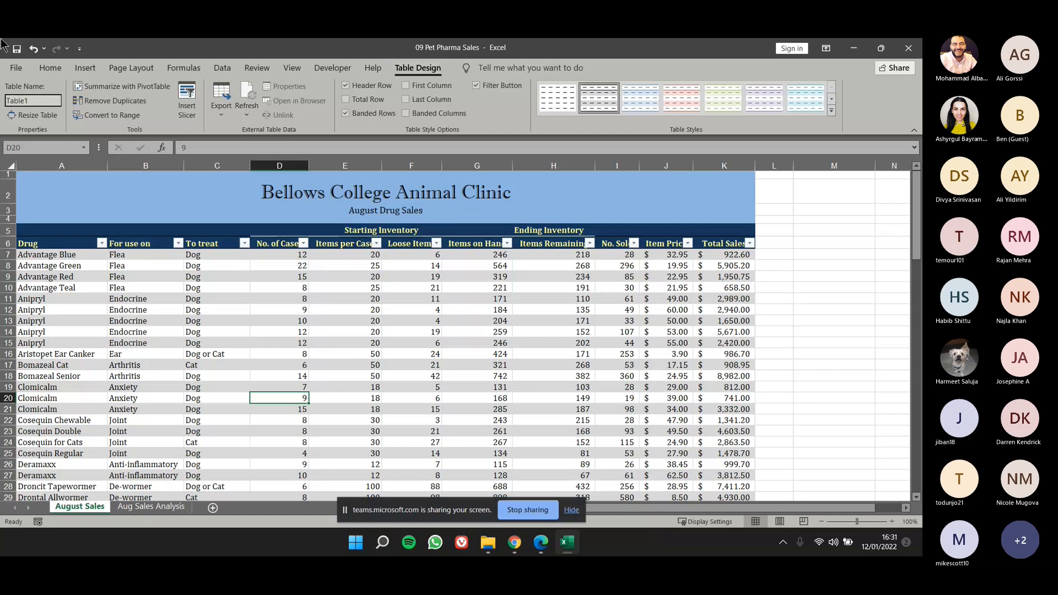
pyautogui.doubleClick(37, 100)
pyautogui.write('DrugSales')
pyautogui.press('Return')
# Examine the cell-range reference in the Total Sales formula in D97 of the Sales Analysis section.
pyautogui.moveTo(33, 243); pyautogui.dragTo(284, 372)
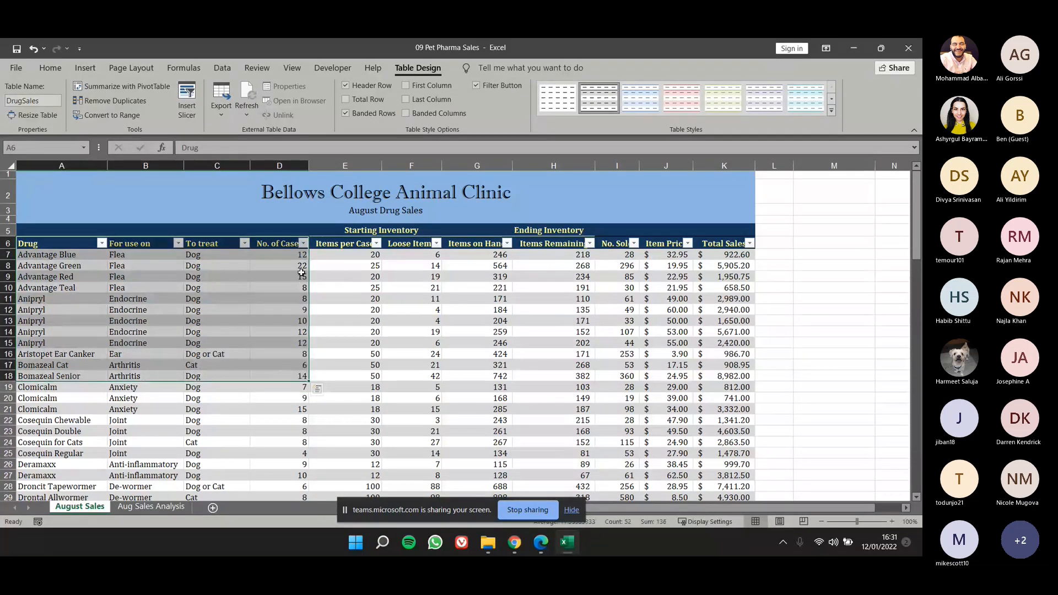
pyautogui.scroll(-20, 301, 273)
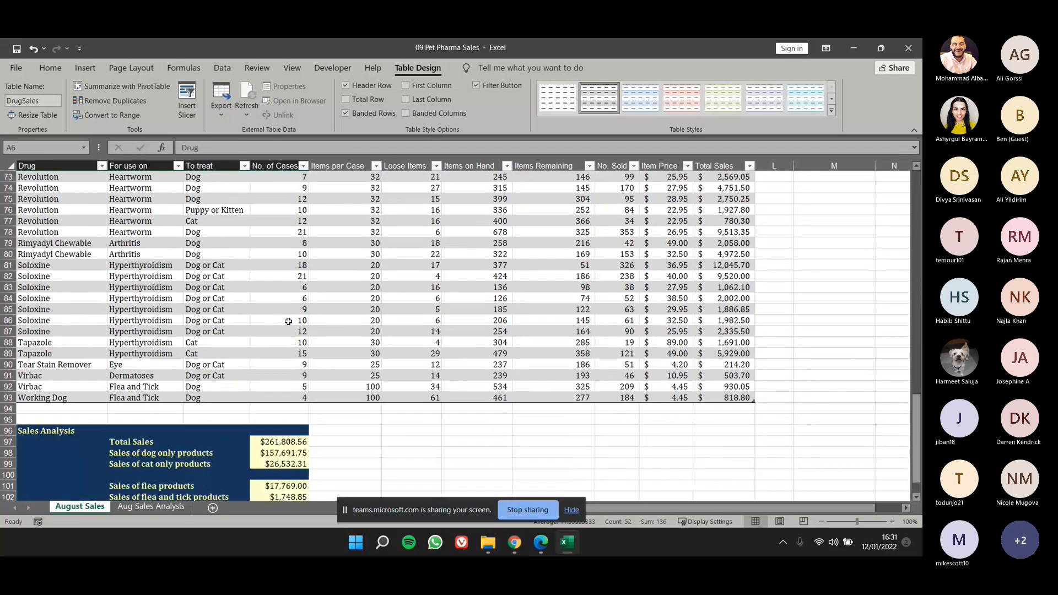
pyautogui.scroll(-4, 288, 321)
pyautogui.click(270, 309)
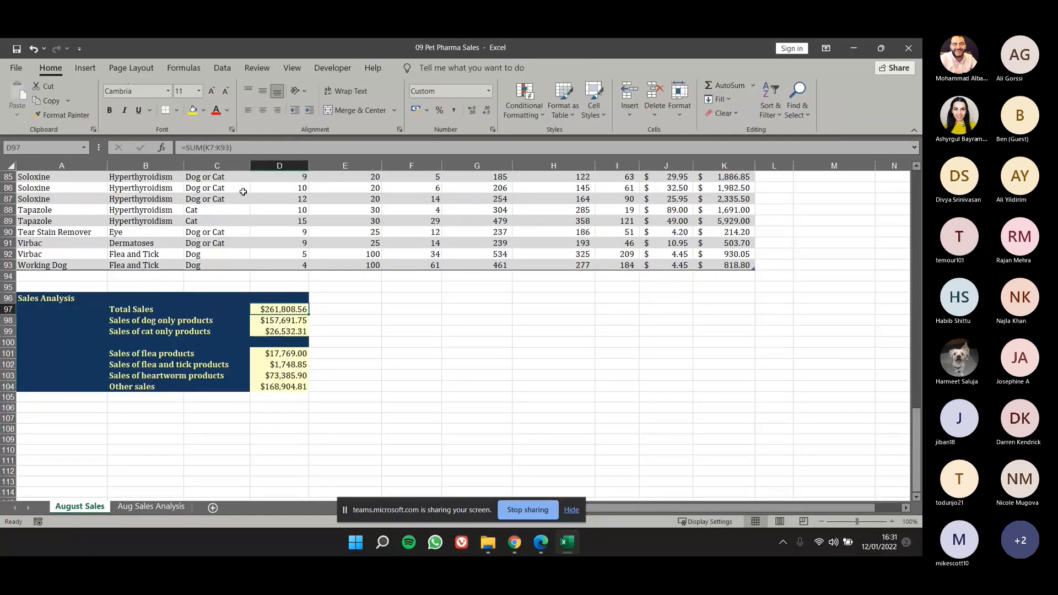
pyautogui.click(232, 147)
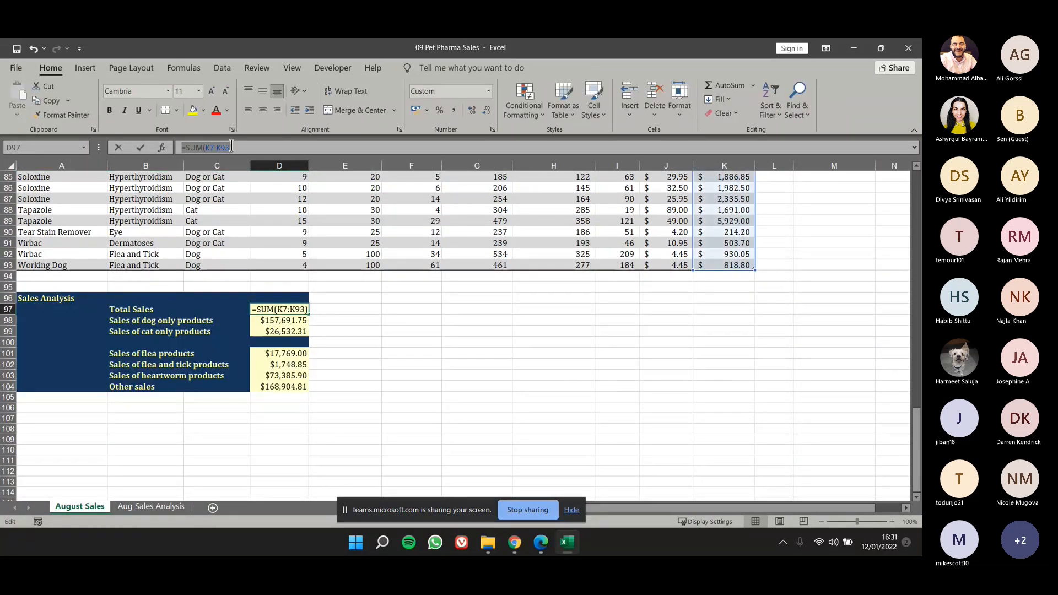
pyautogui.moveTo(231, 147); pyautogui.dragTo(239, 147)
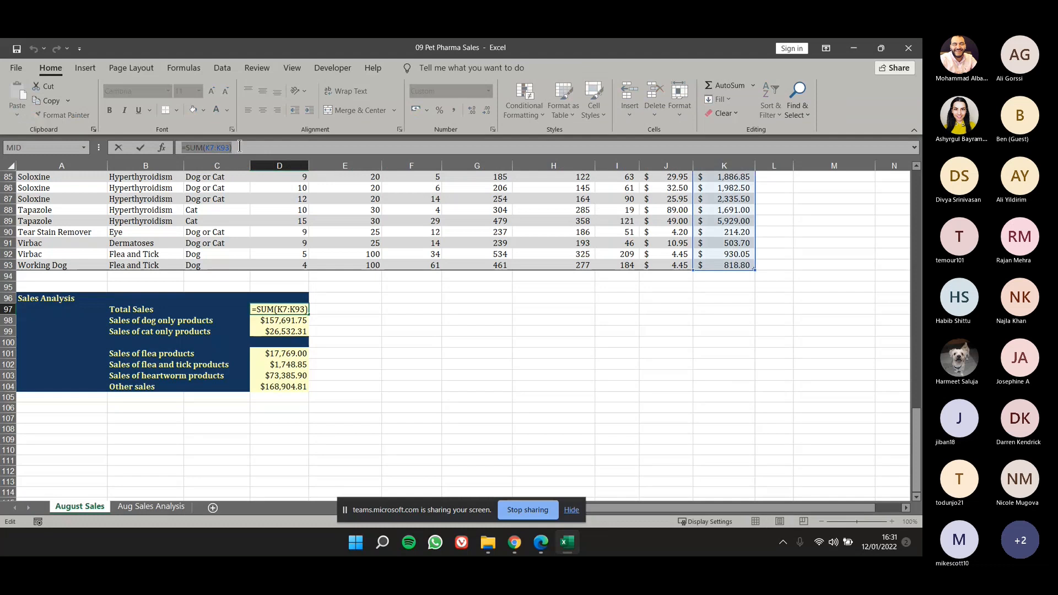
pyautogui.click(206, 147)
pyautogui.moveTo(207, 147); pyautogui.dragTo(229, 147)
pyautogui.hotkey('ctrl', 'Return')
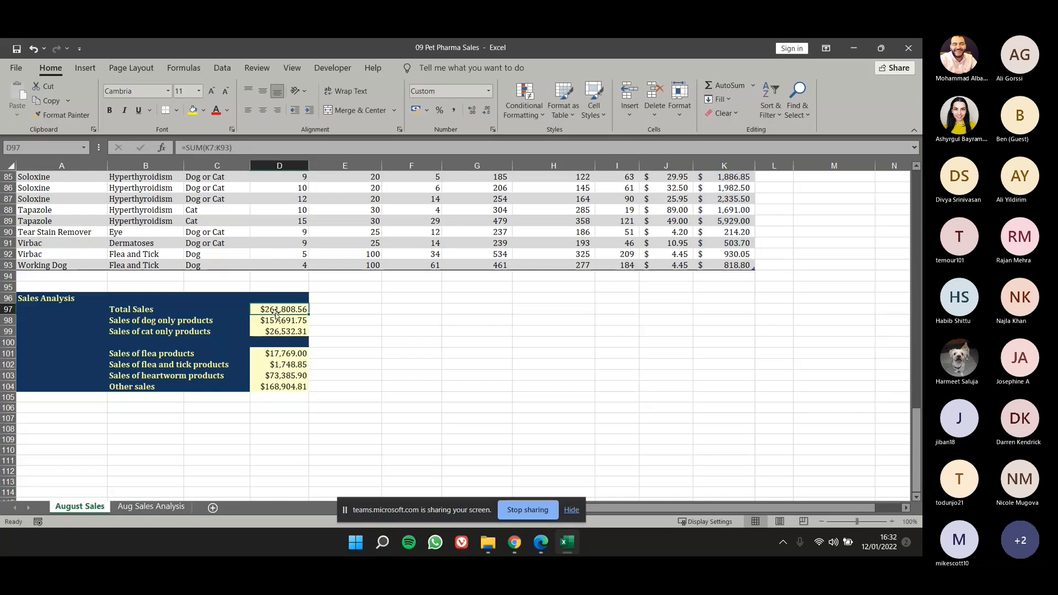
# Begin a replacement SUM formula in D97 that references the DrugSales table, and list its columns.
pyautogui.write('=sum')
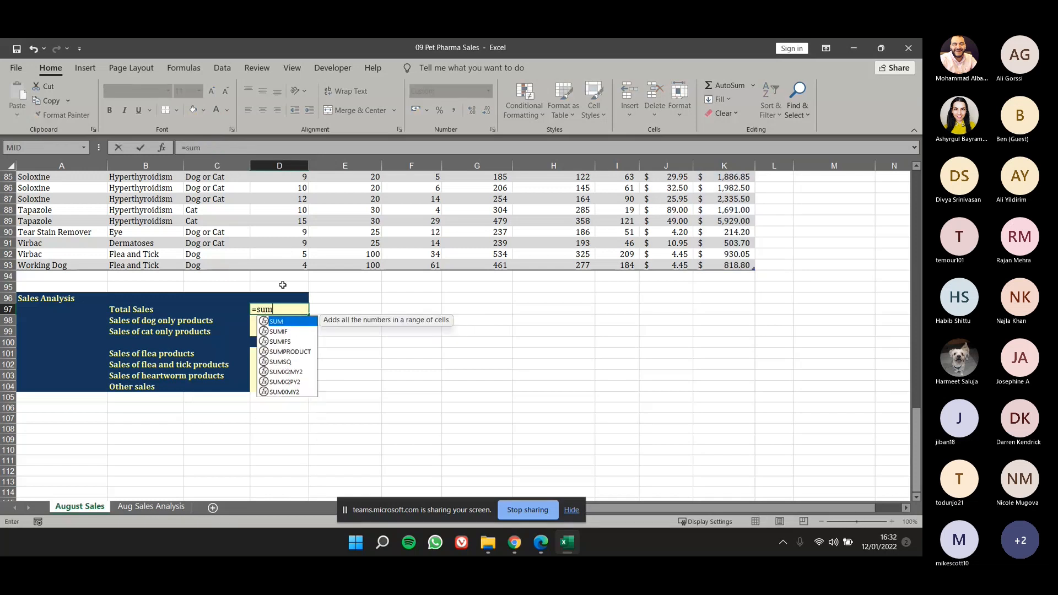
pyautogui.press('Tab')
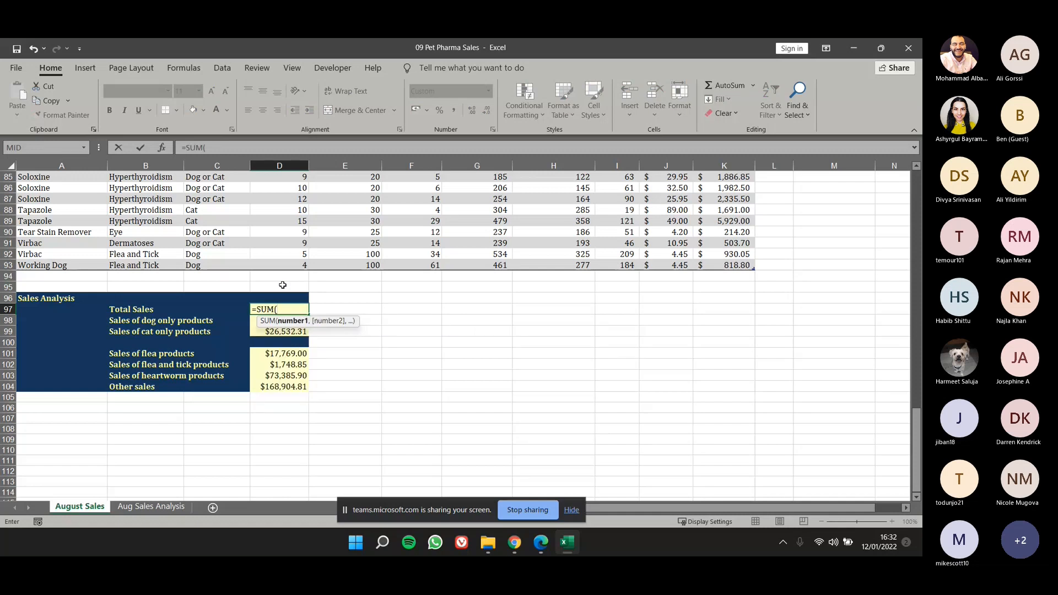
pyautogui.write('D')
pyautogui.press('Escape')
pyautogui.write('r')
pyautogui.press('Tab')
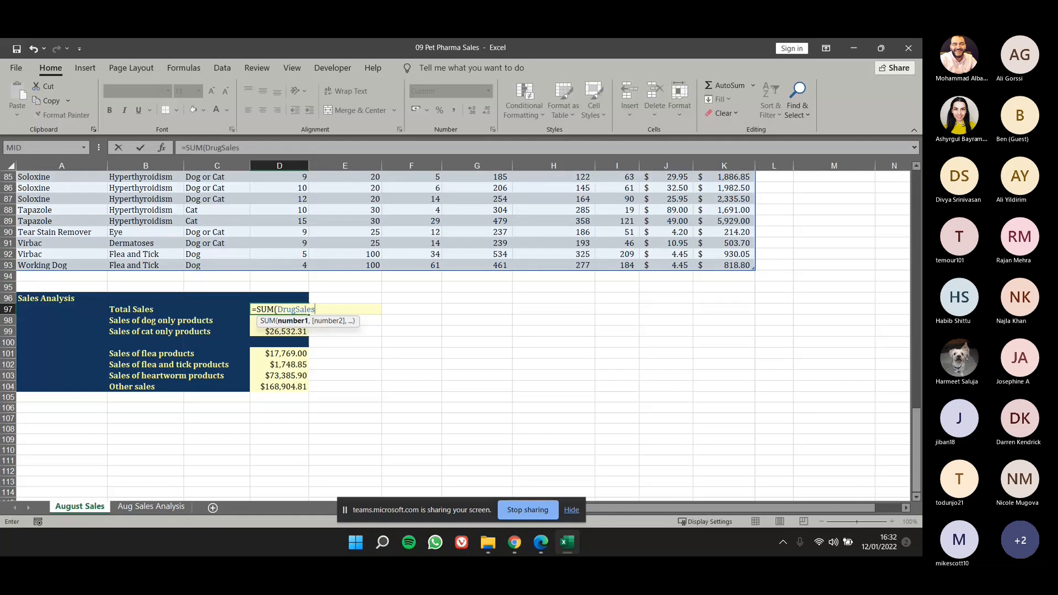
pyautogui.write('[')
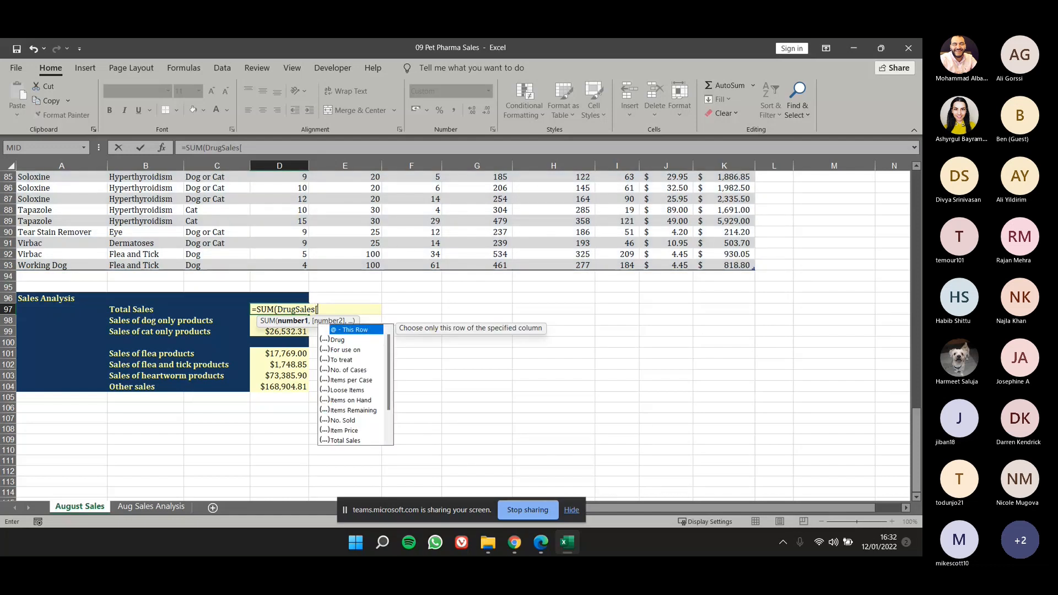
# Complete the D97 formula with the table's Total Sales column as =SUM(DrugSales[Total Sales]).
pyautogui.scroll(2, 398, 298)
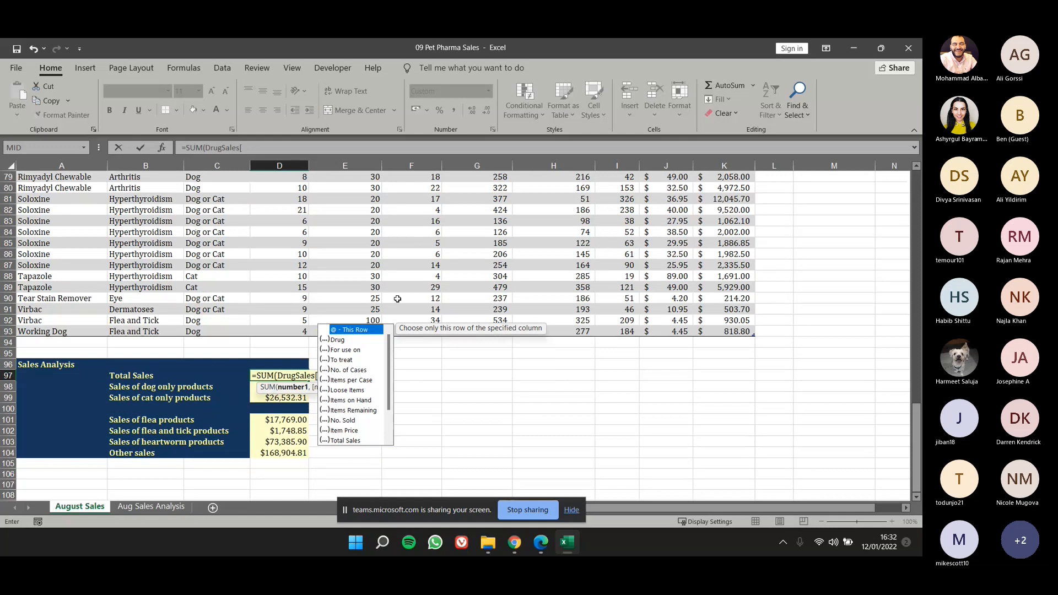
pyautogui.scroll(20, 398, 298)
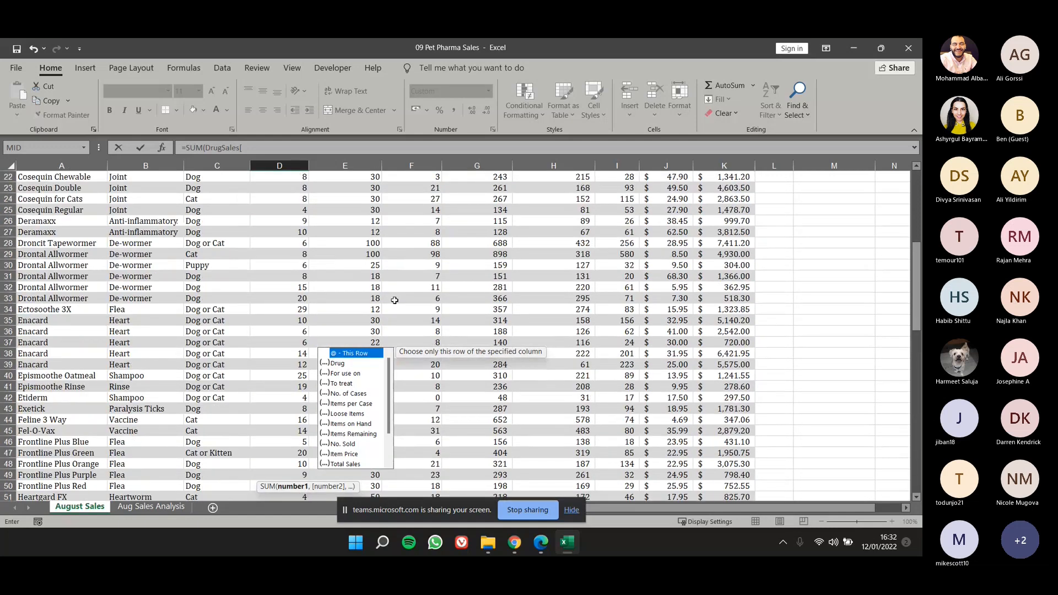
pyautogui.scroll(3, 395, 300)
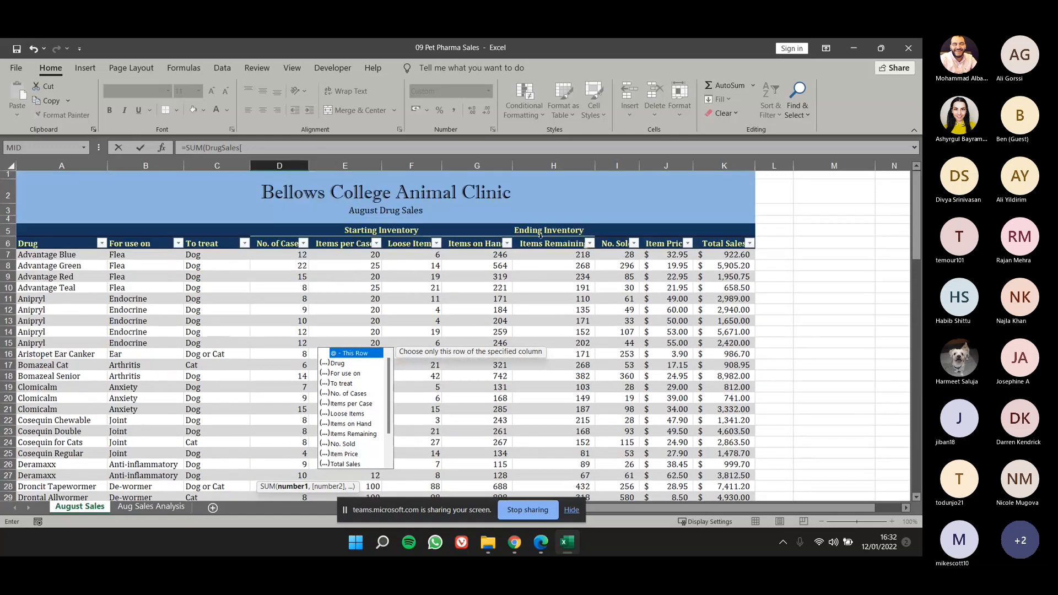
pyautogui.scroll(-5, 274, 341)
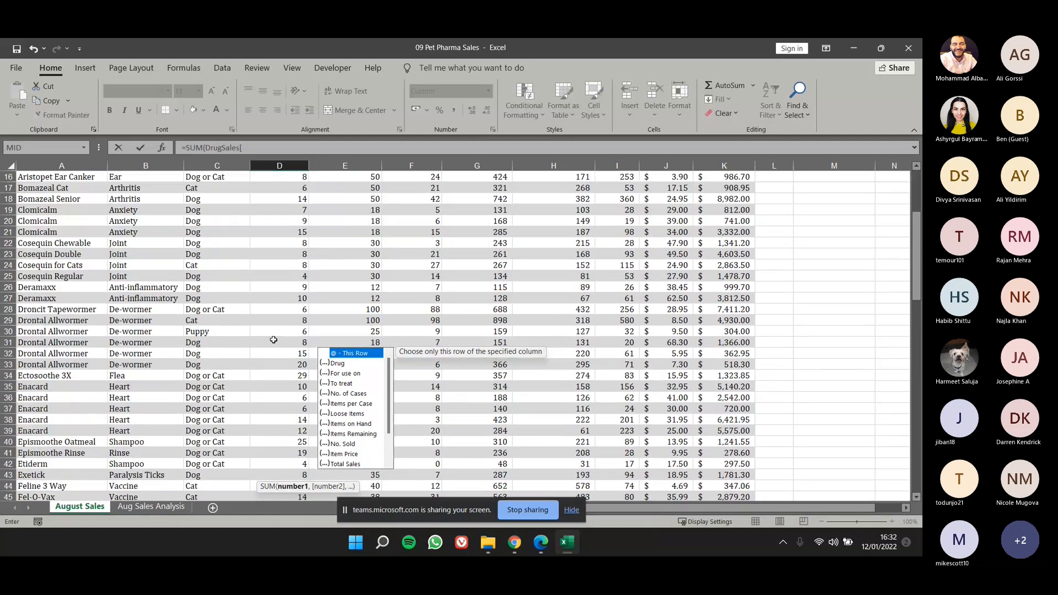
pyautogui.scroll(-20, 274, 340)
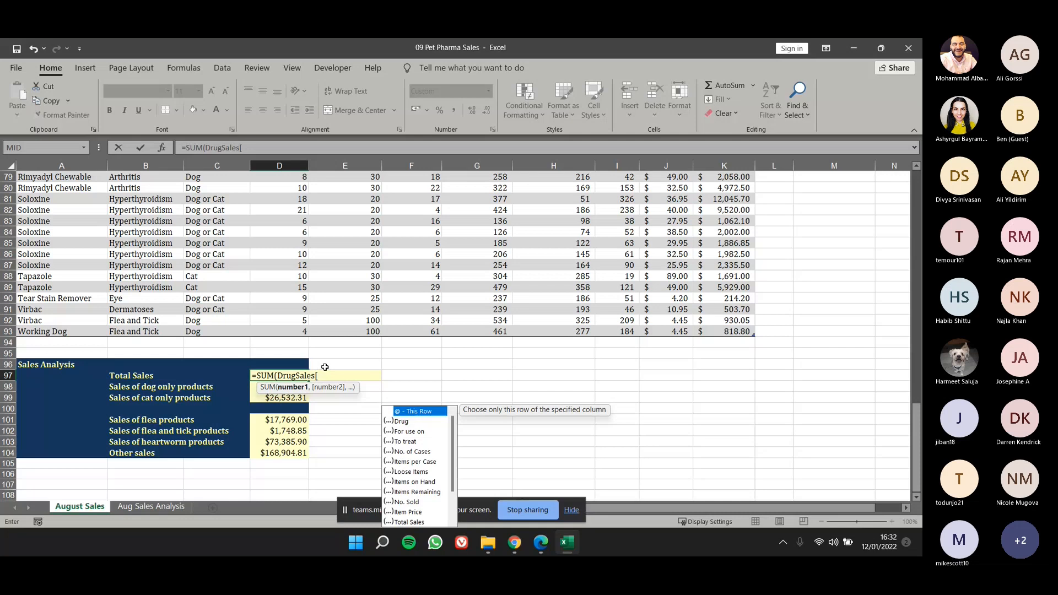
pyautogui.moveTo(916, 430); pyautogui.dragTo(917, 193)
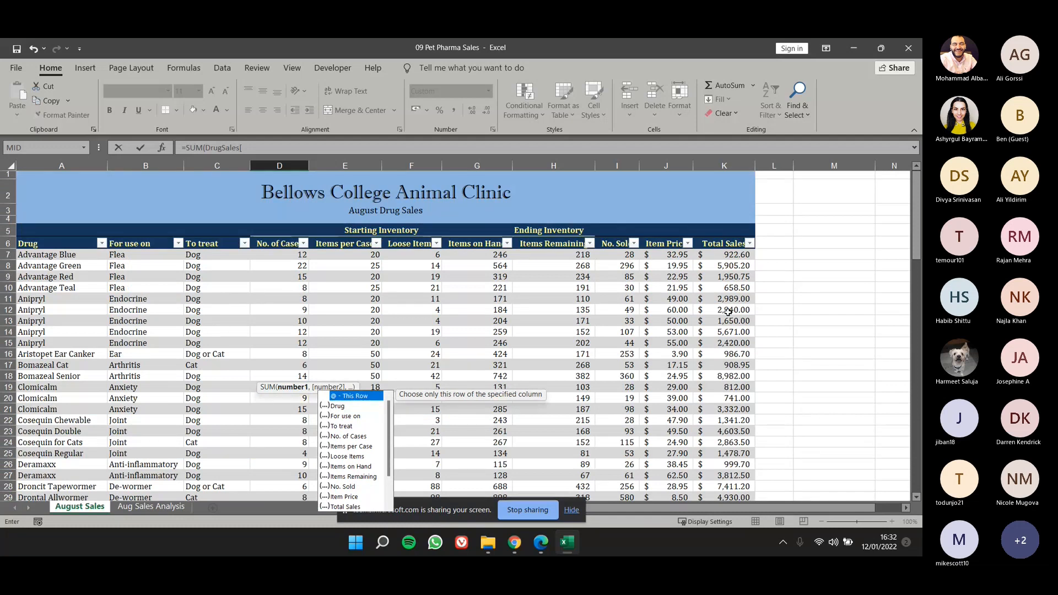
pyautogui.moveTo(920, 248); pyautogui.dragTo(919, 443)
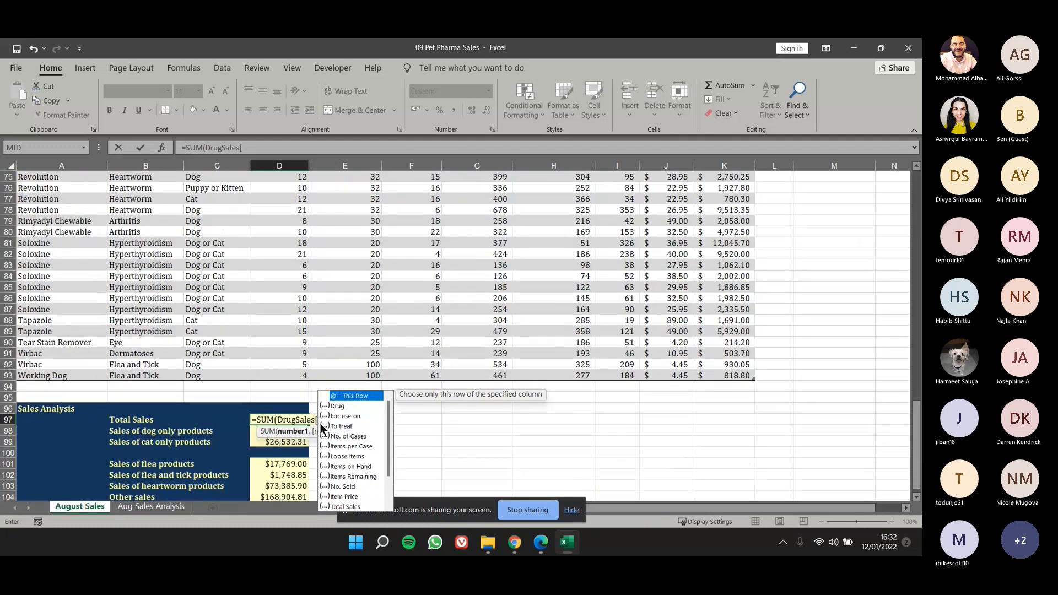
pyautogui.press('Escape')
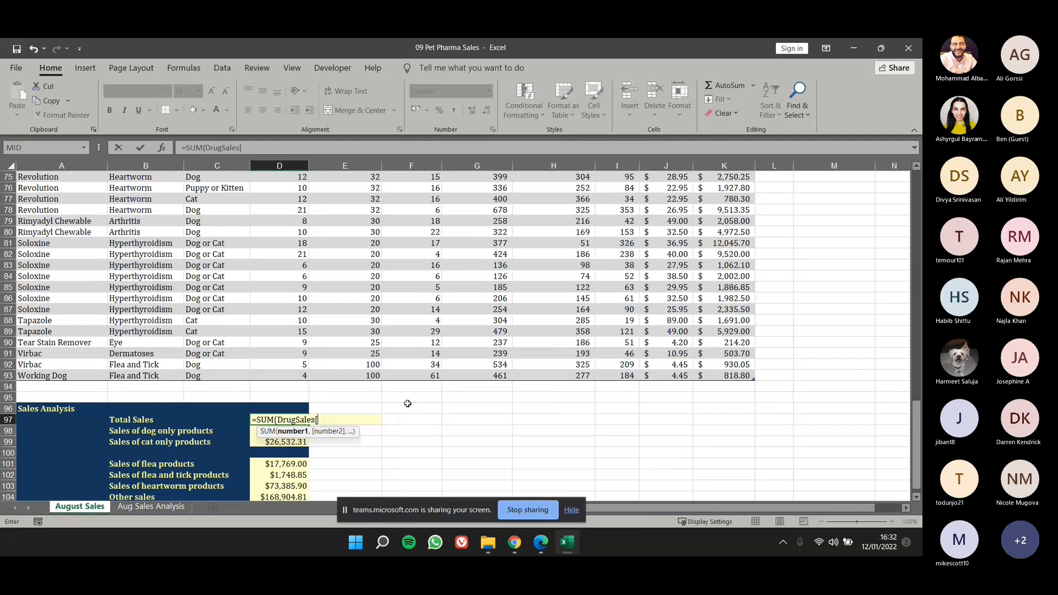
pyautogui.write('T')
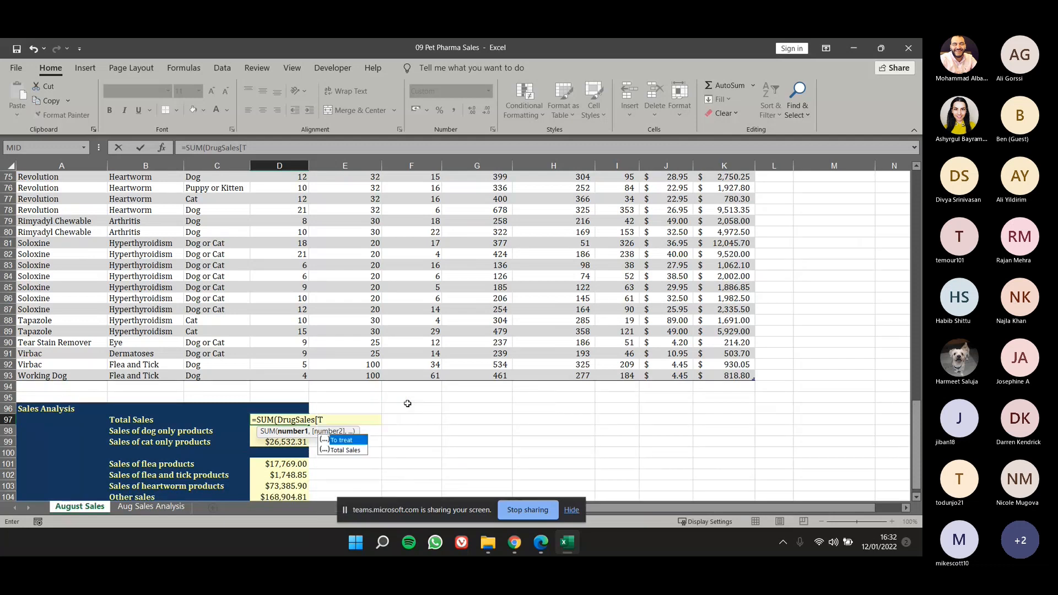
pyautogui.write('ota')
pyautogui.doubleClick(352, 440)
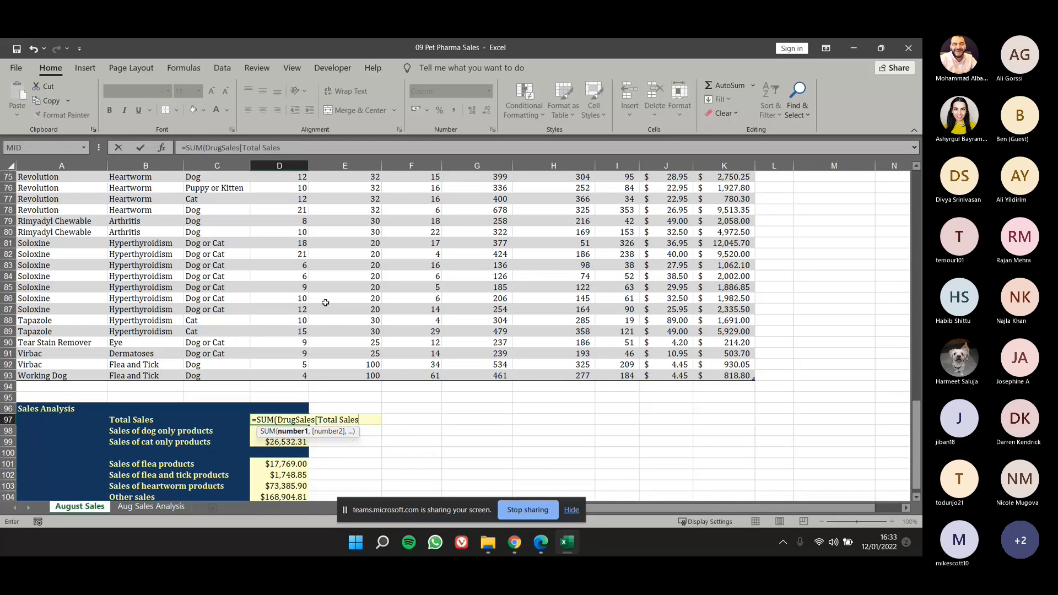
pyautogui.write(']')
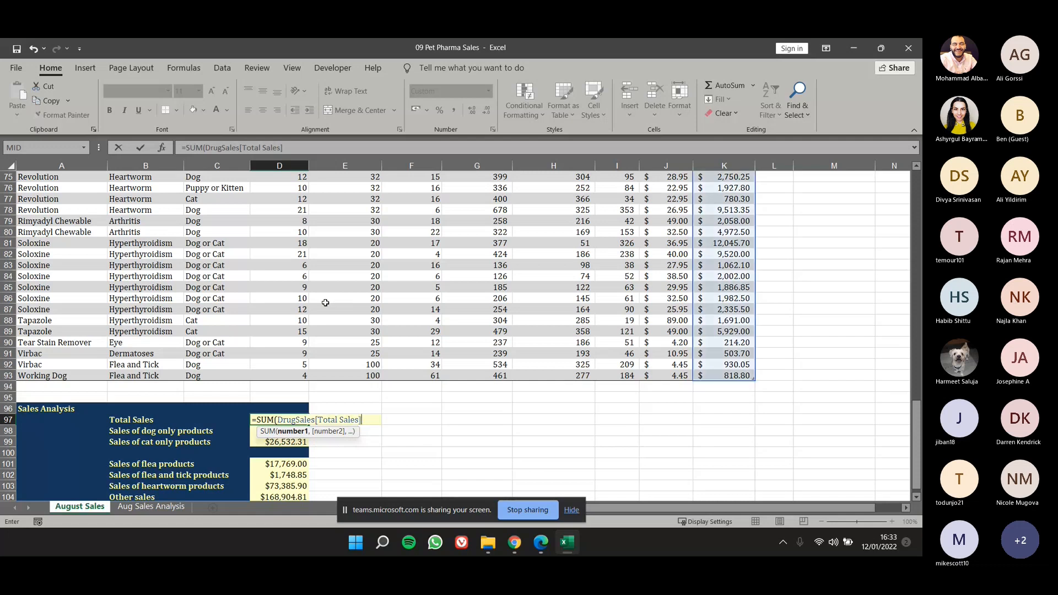
pyautogui.write(')')
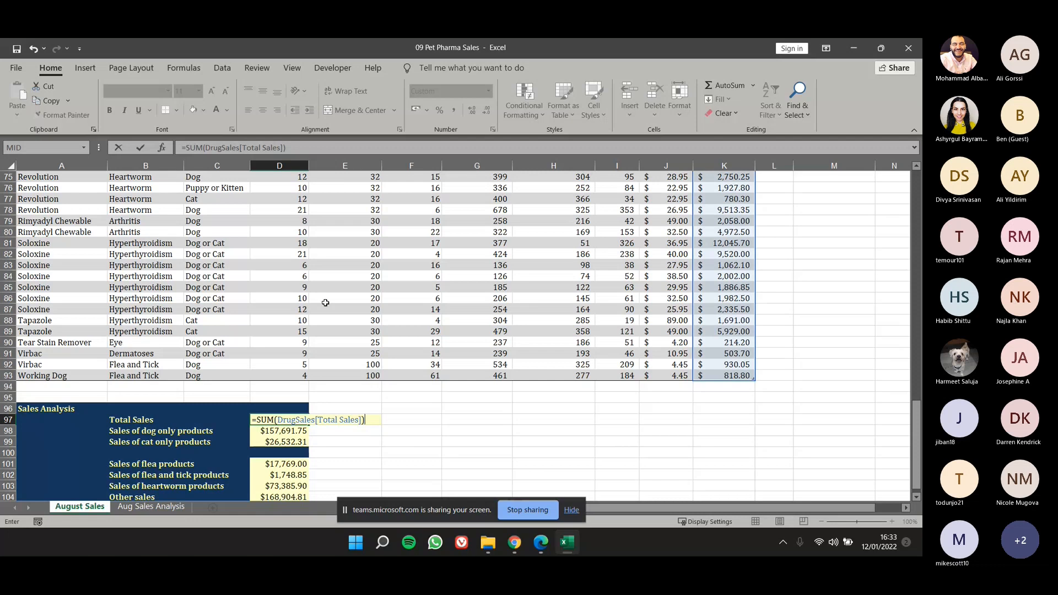
pyautogui.press('Return')
pyautogui.press('Up')
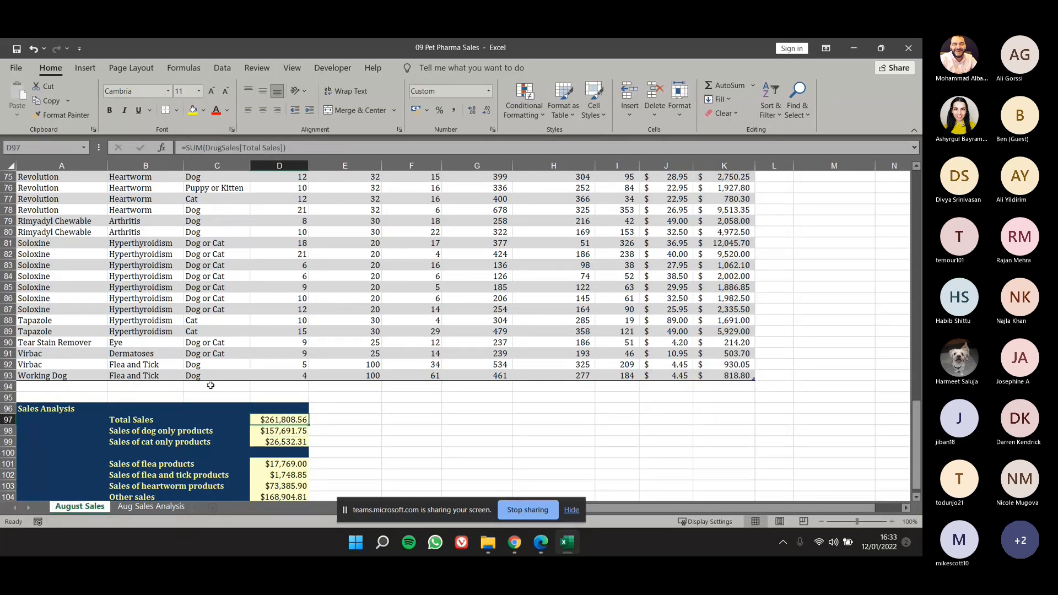
# Review the table name and column reference in the new Total Sales formula in D97.
pyautogui.click(220, 149)
pyautogui.doubleClick(221, 150)
pyautogui.click(220, 150)
pyautogui.moveTo(210, 149); pyautogui.dragTo(275, 149)
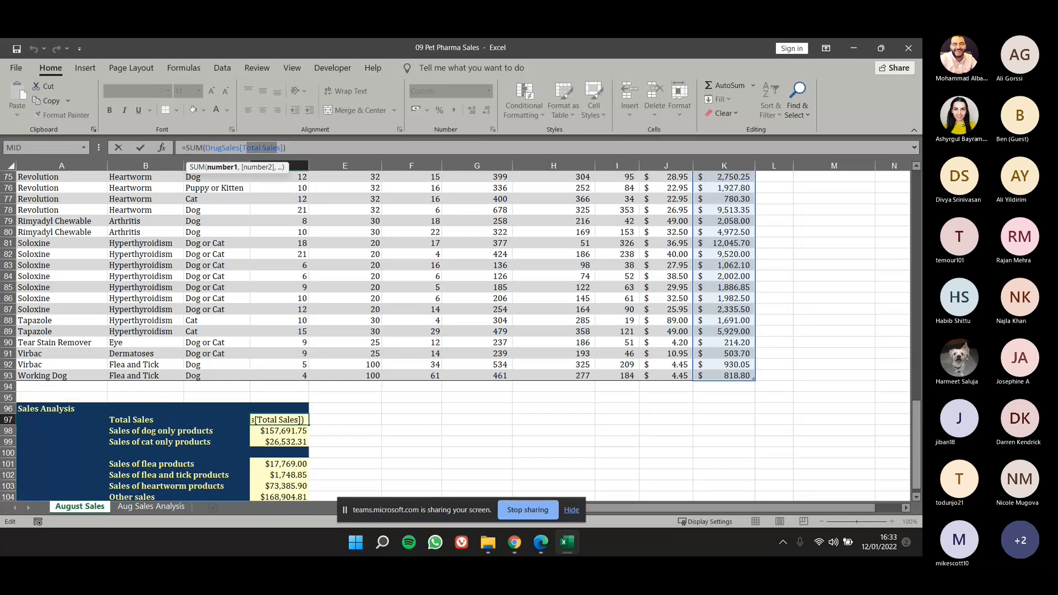
pyautogui.press('Return')
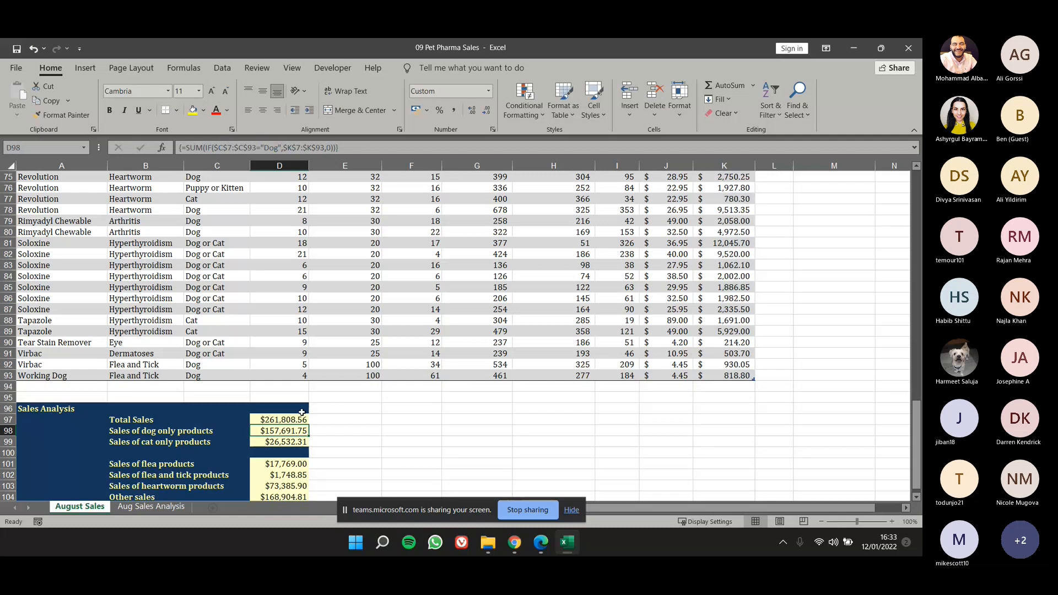
# Inspect the array formula in D98 for sales of dog only products.
pyautogui.keyDown('ctrl'); pyautogui.scroll(2, 259, 452); pyautogui.keyUp('ctrl')
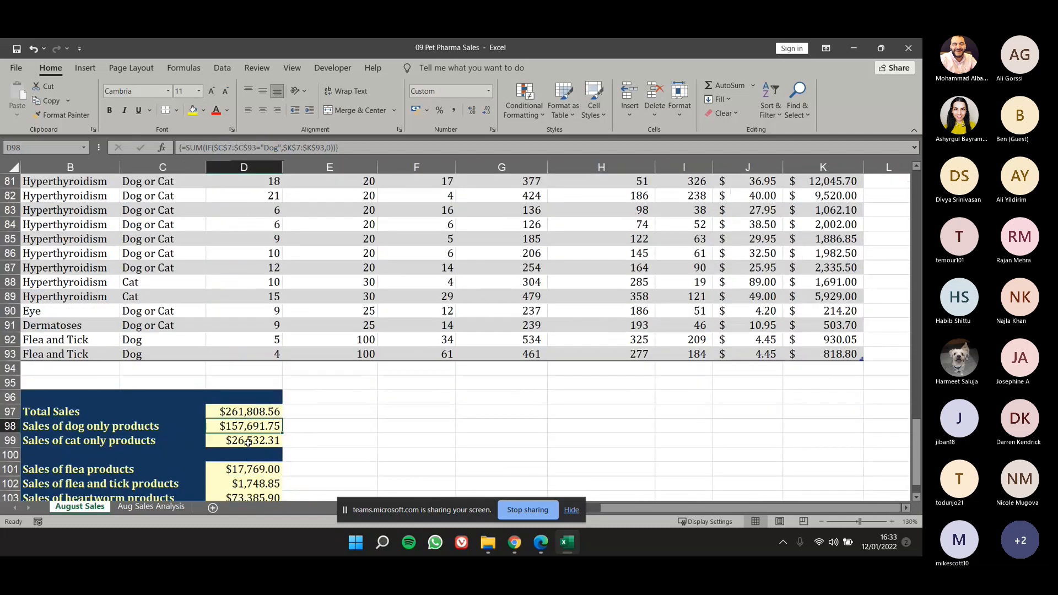
pyautogui.click(249, 443)
pyautogui.click(251, 429)
pyautogui.moveTo(360, 149); pyautogui.dragTo(185, 146)
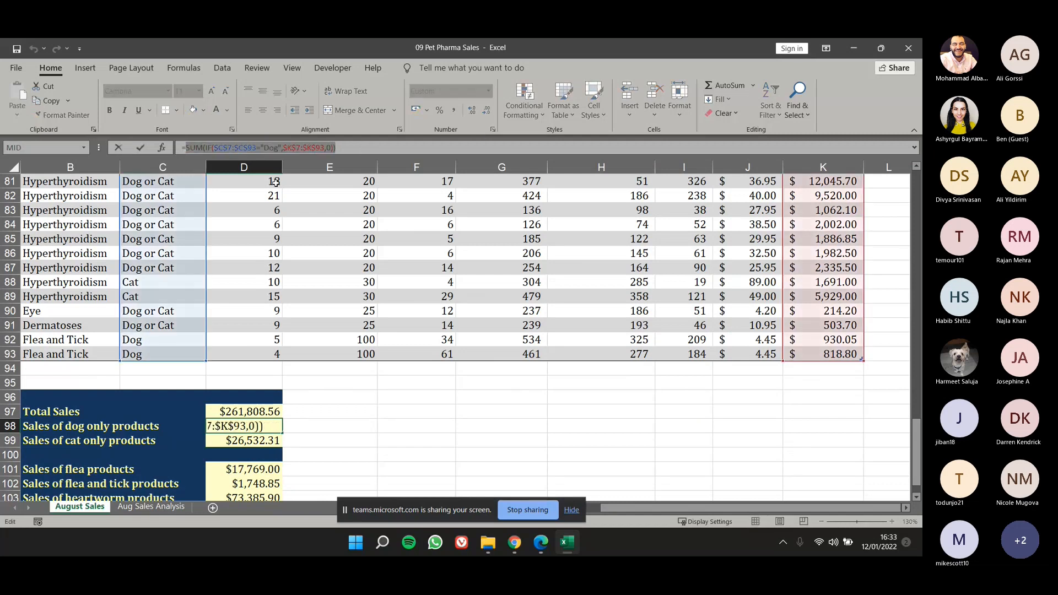
pyautogui.hotkey('ctrl', 'shift', 'Return')
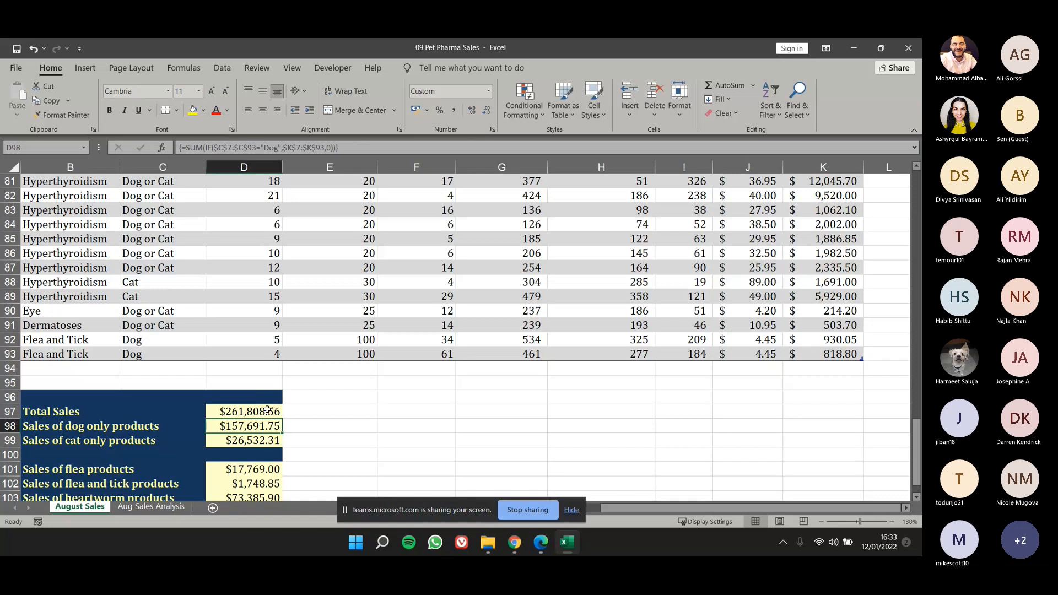
pyautogui.write('=')
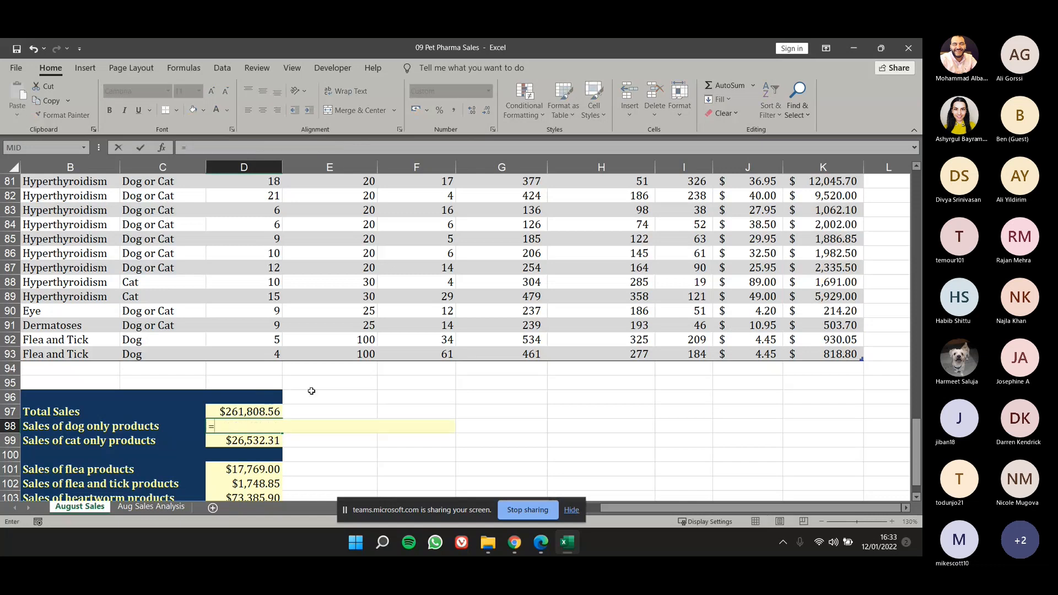
pyautogui.write('sumif')
pyautogui.press('Tab')
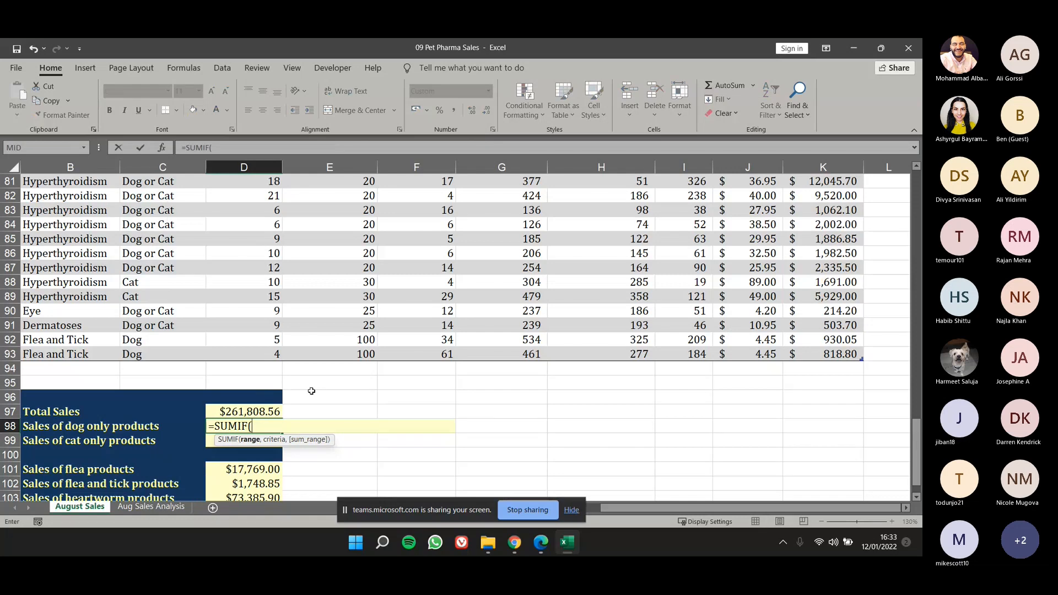
pyautogui.write('Dr')
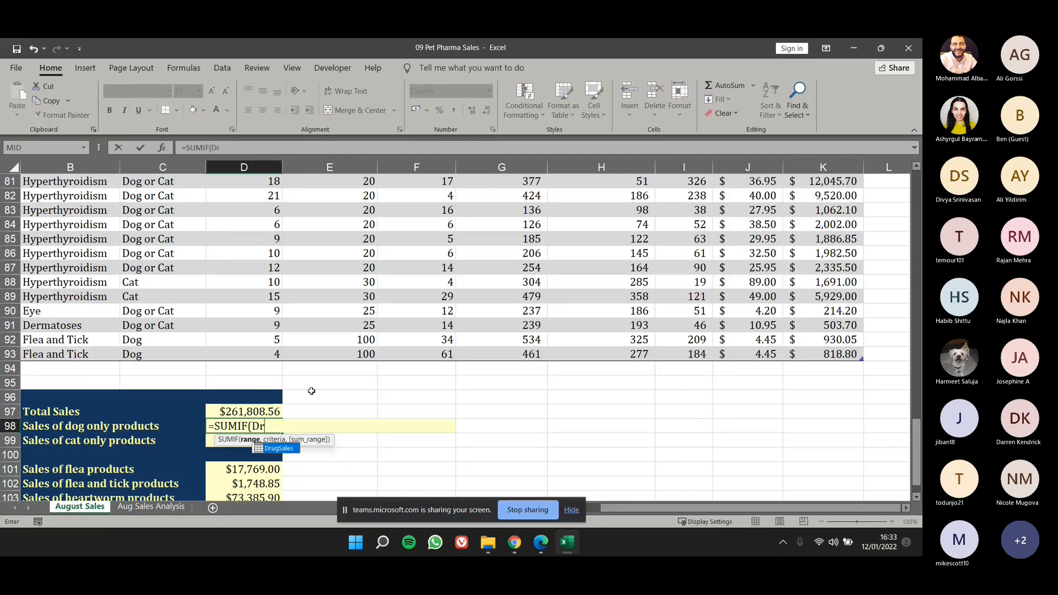
pyautogui.press('Tab')
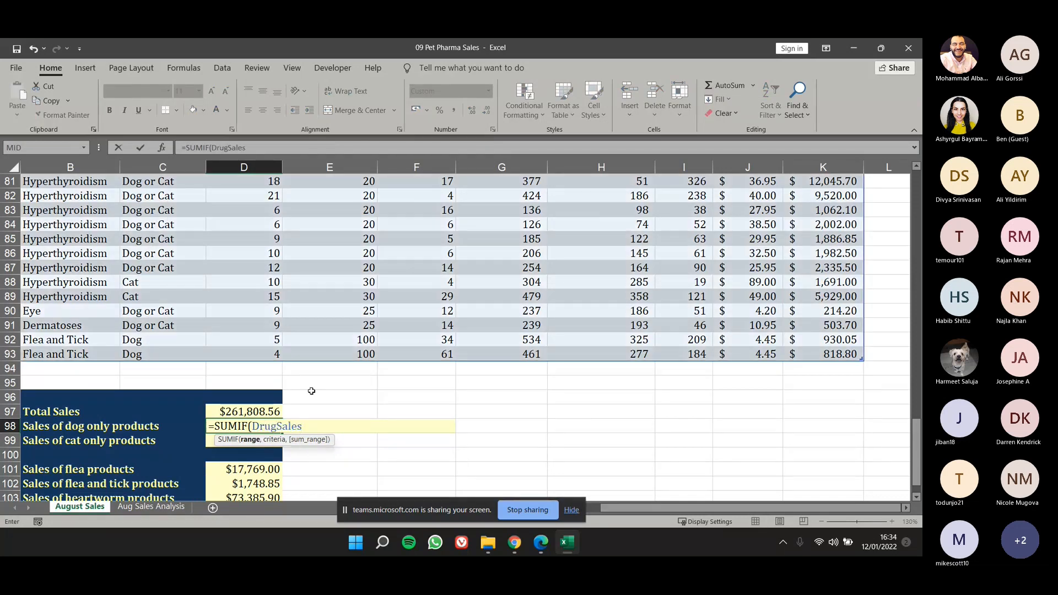
pyautogui.write('[')
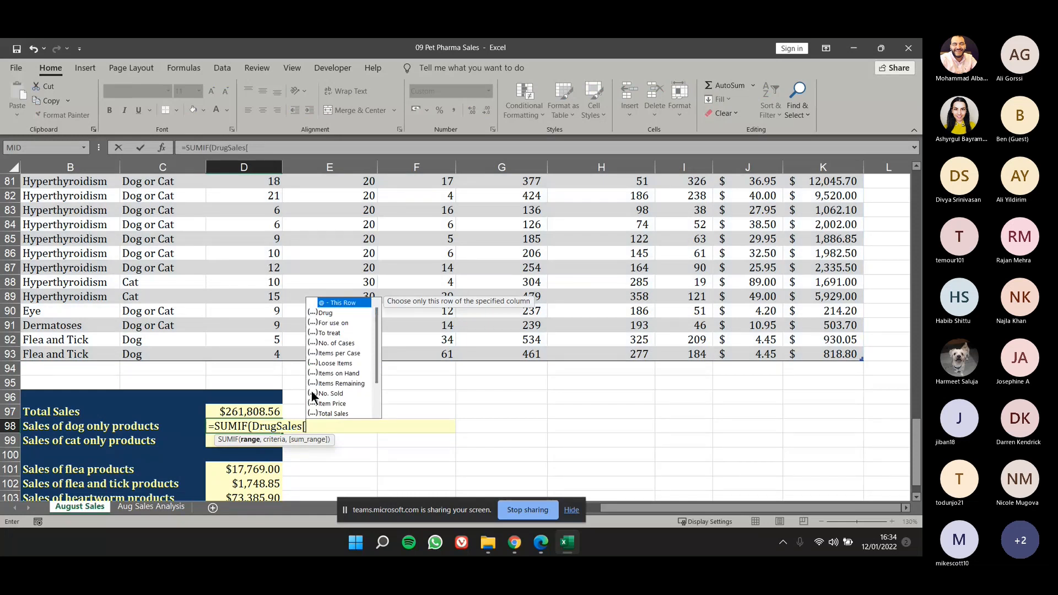
pyautogui.write('T')
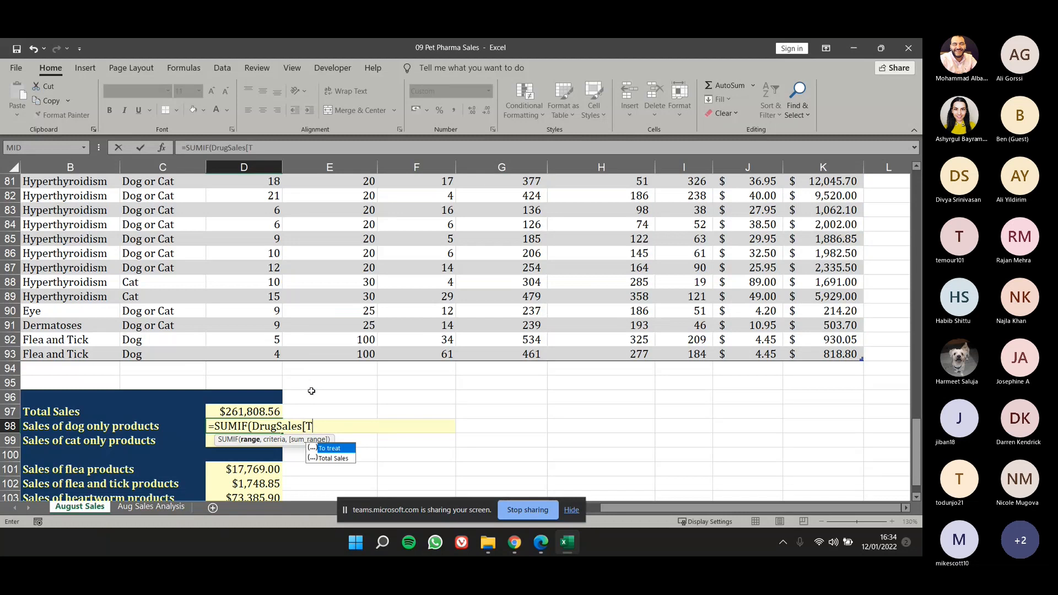
pyautogui.press('Tab')
pyautogui.write(']')
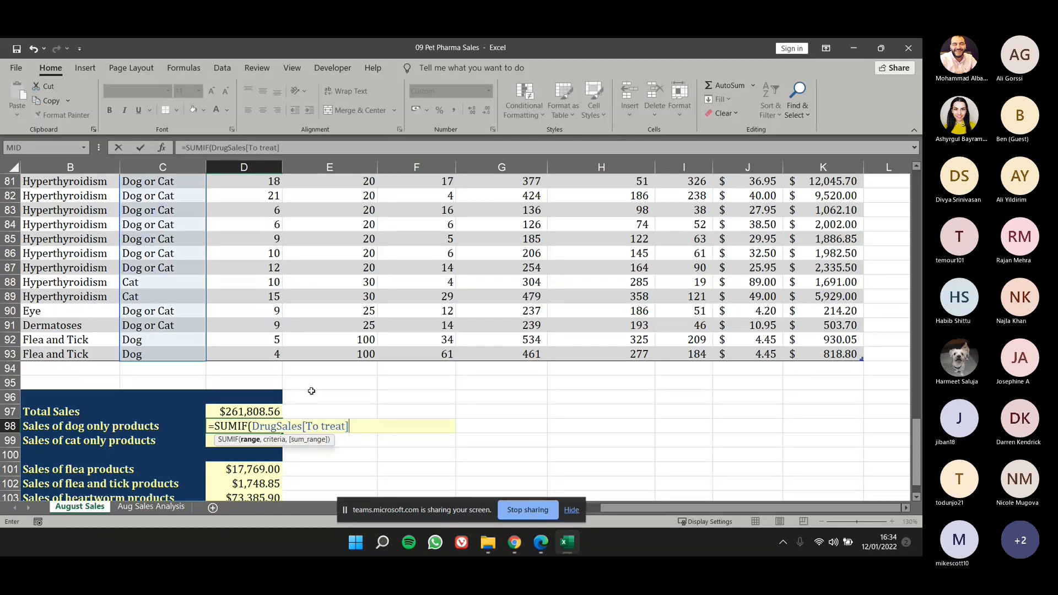
pyautogui.write(',')
pyautogui.press('Return')
pyautogui.write('2')
pyautogui.press('Escape')
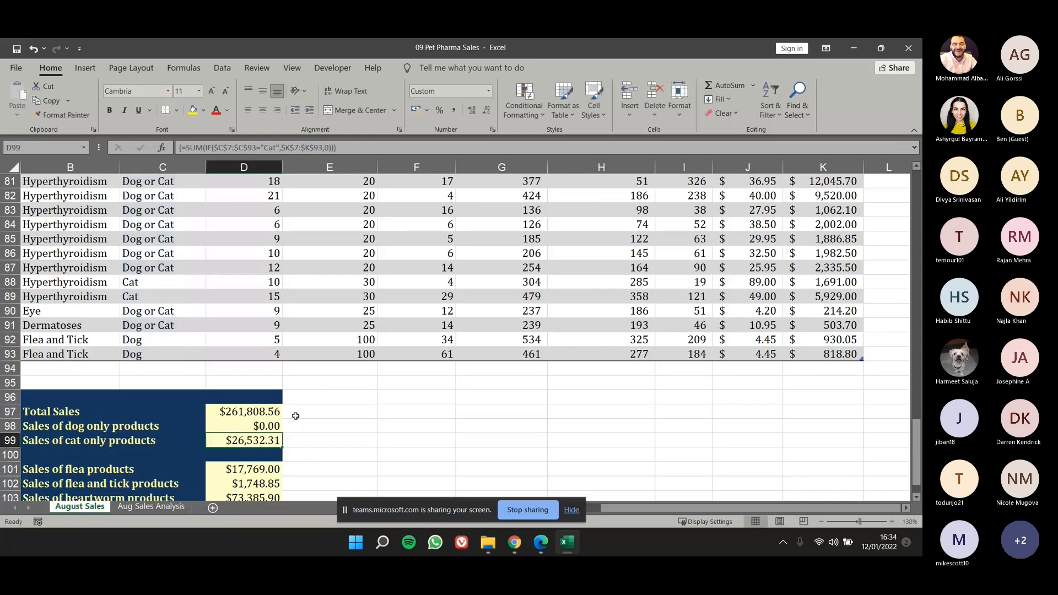
pyautogui.click(277, 426)
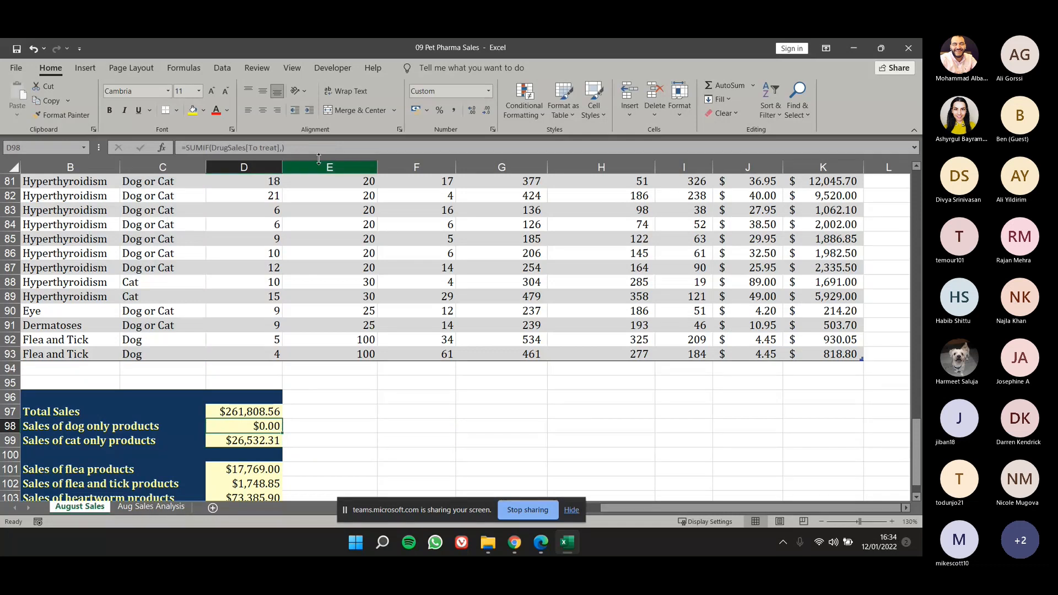
pyautogui.click(282, 148)
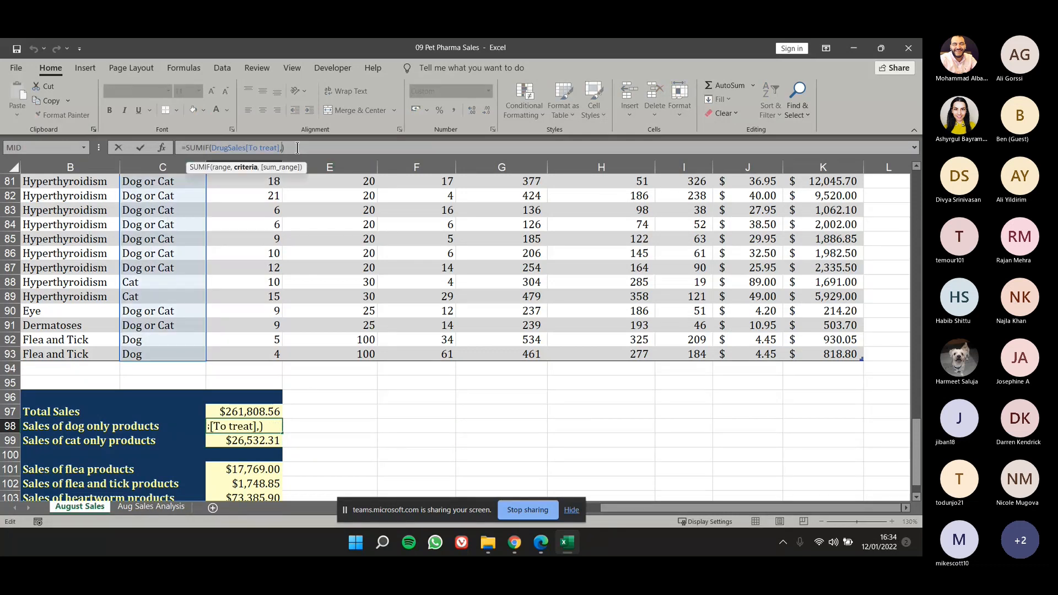
pyautogui.click(408, 426)
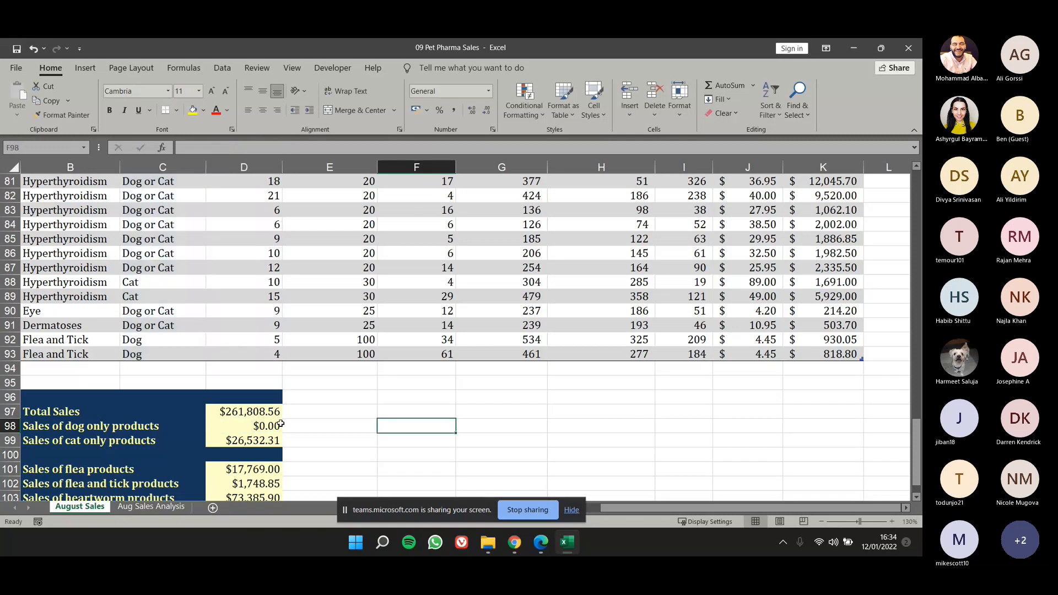
# Replace the contents of D98 with a new SUMIF formula that takes DrugSales[To treat] as its range.
pyautogui.click(278, 426)
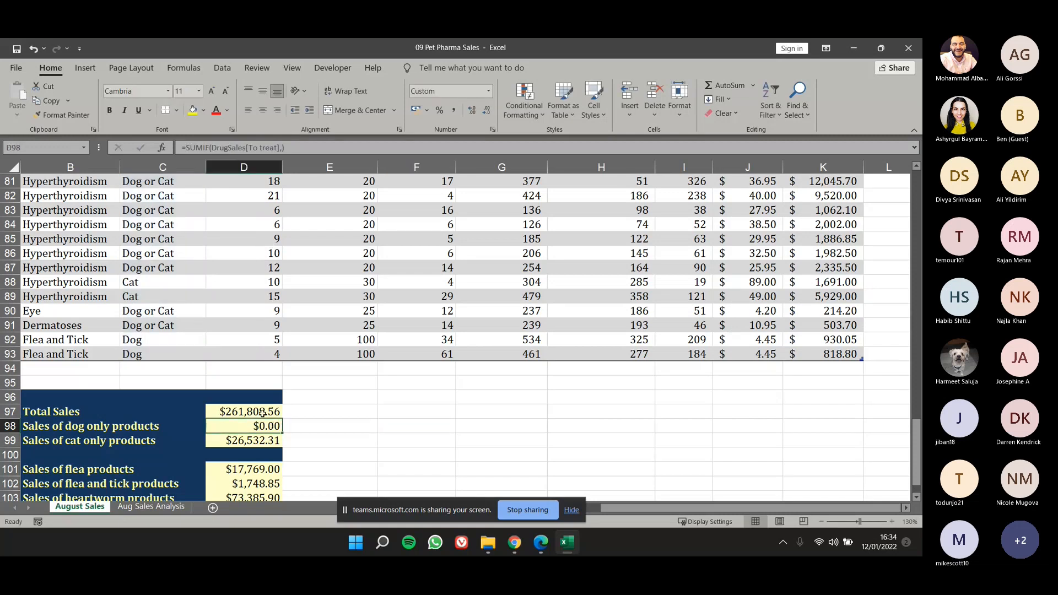
pyautogui.press('Delete')
pyautogui.write('=S')
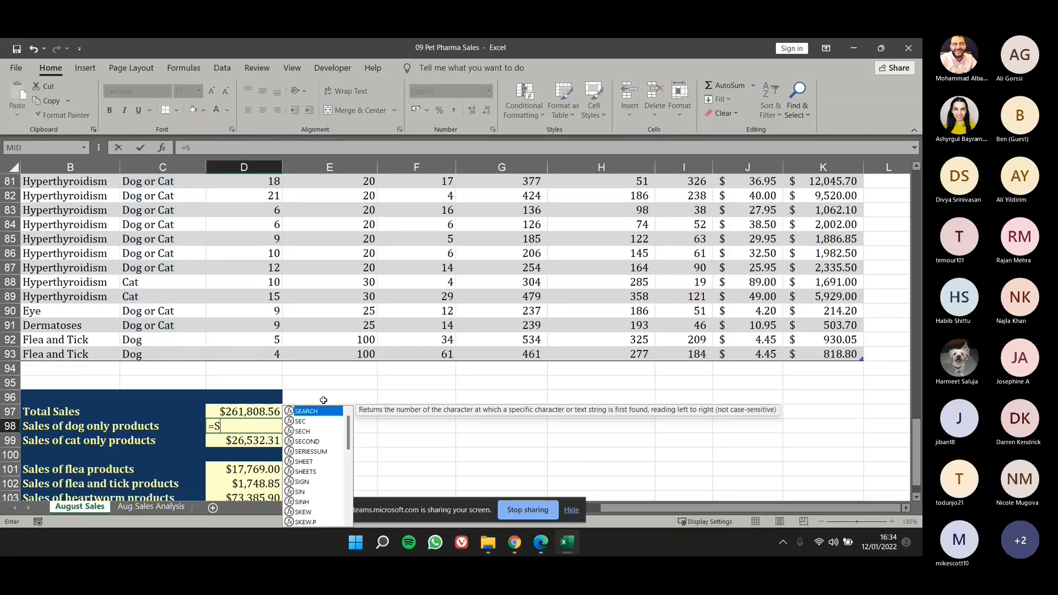
pyautogui.write('UMIF')
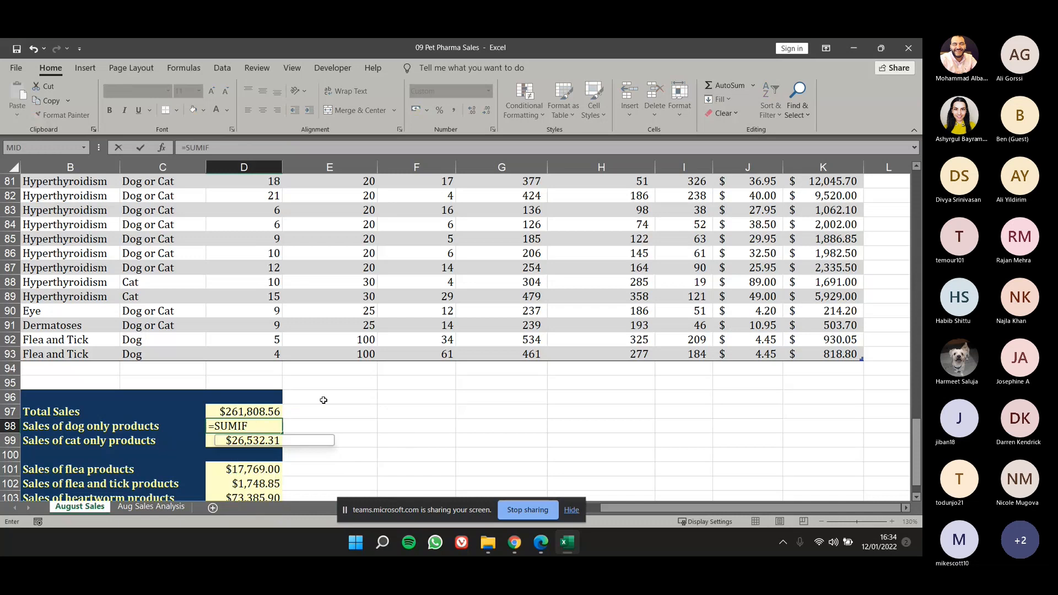
pyautogui.write('(DRU')
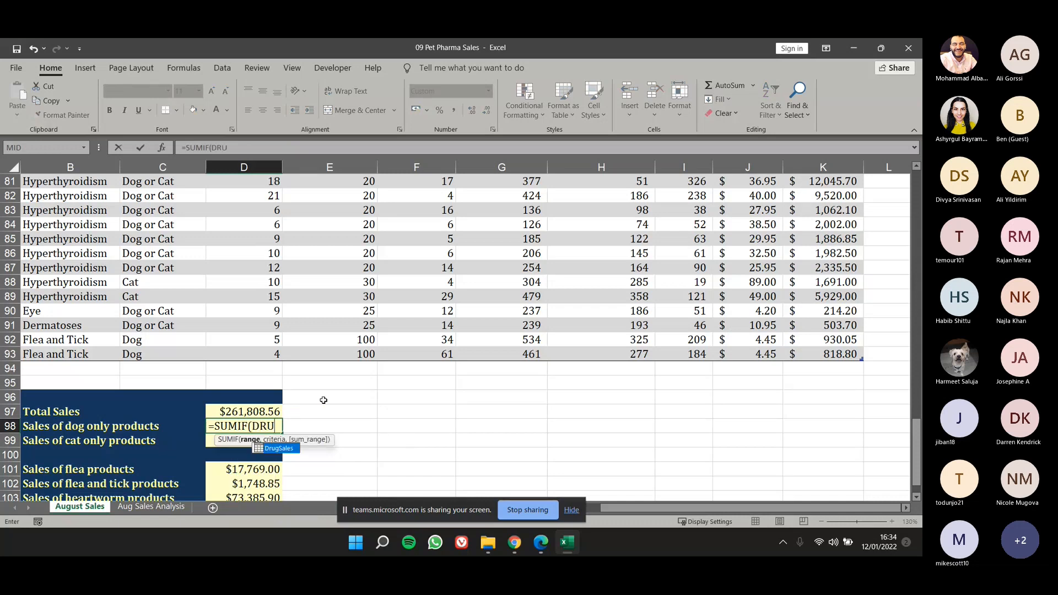
pyautogui.press('Tab')
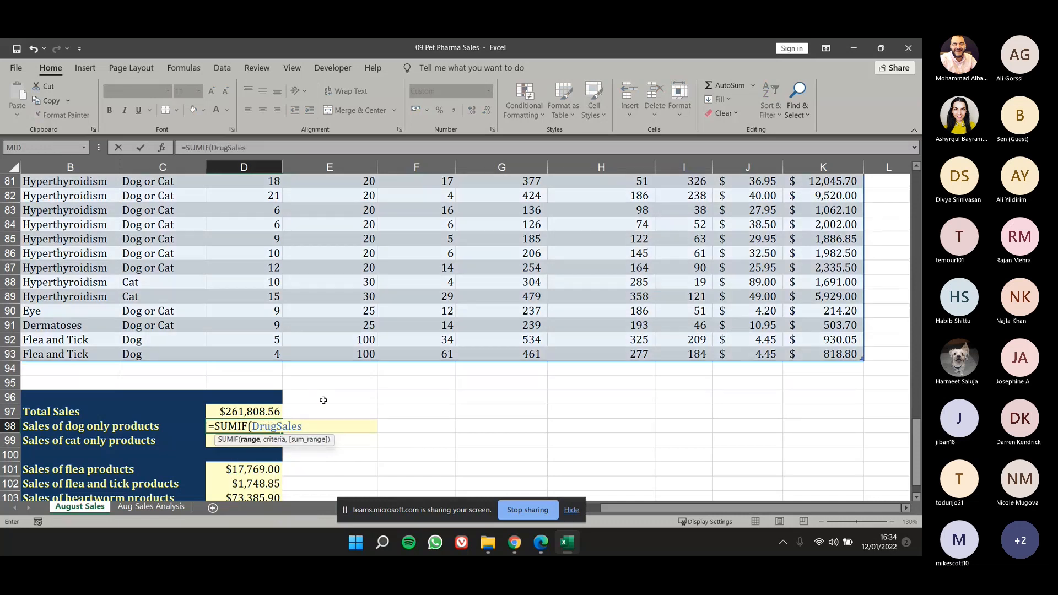
pyautogui.write('[')
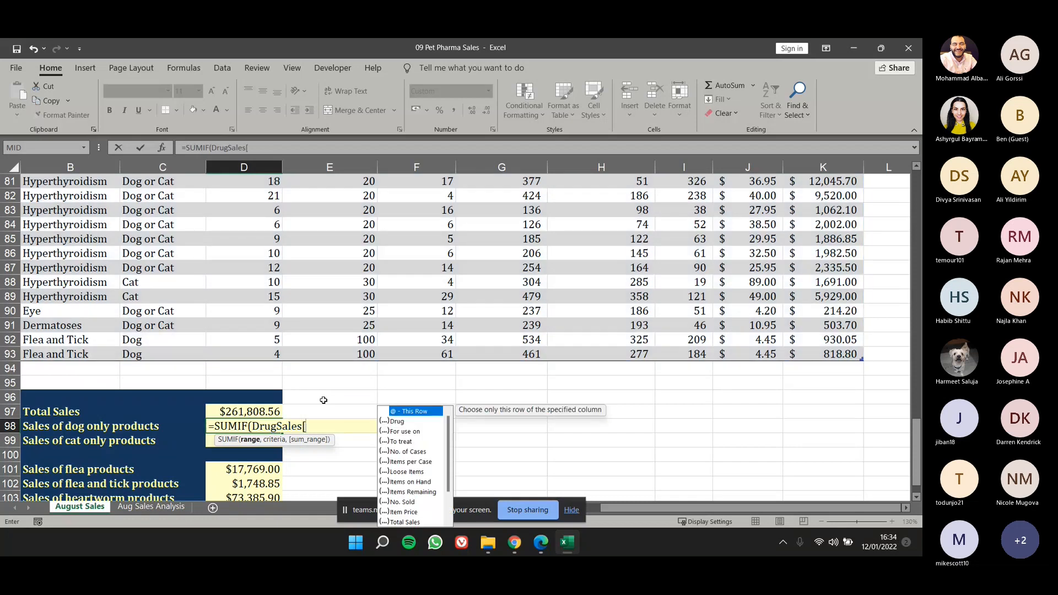
pyautogui.write('To')
pyautogui.press('Tab')
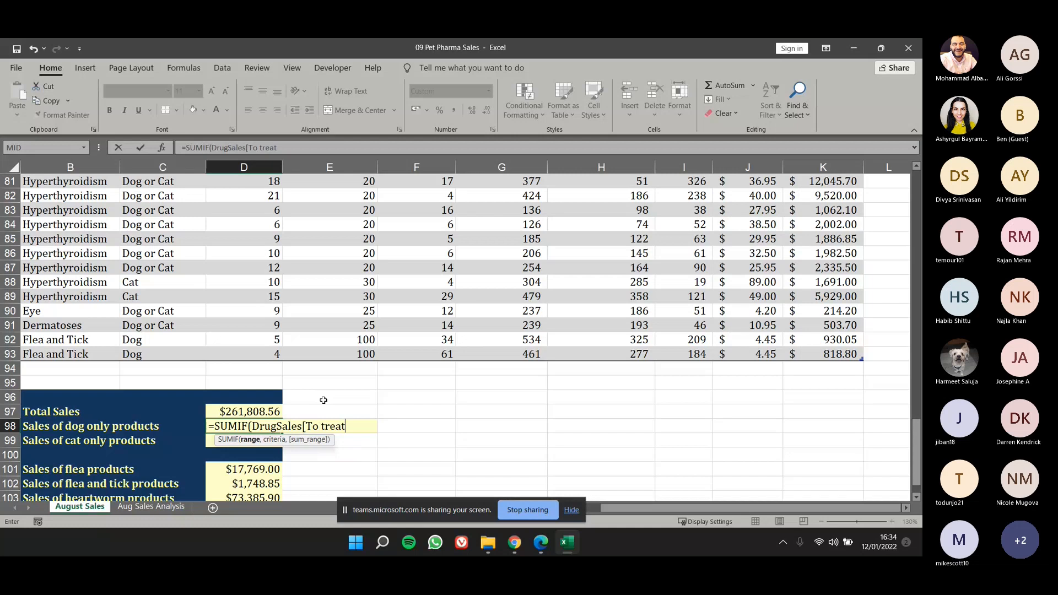
pyautogui.write('],')
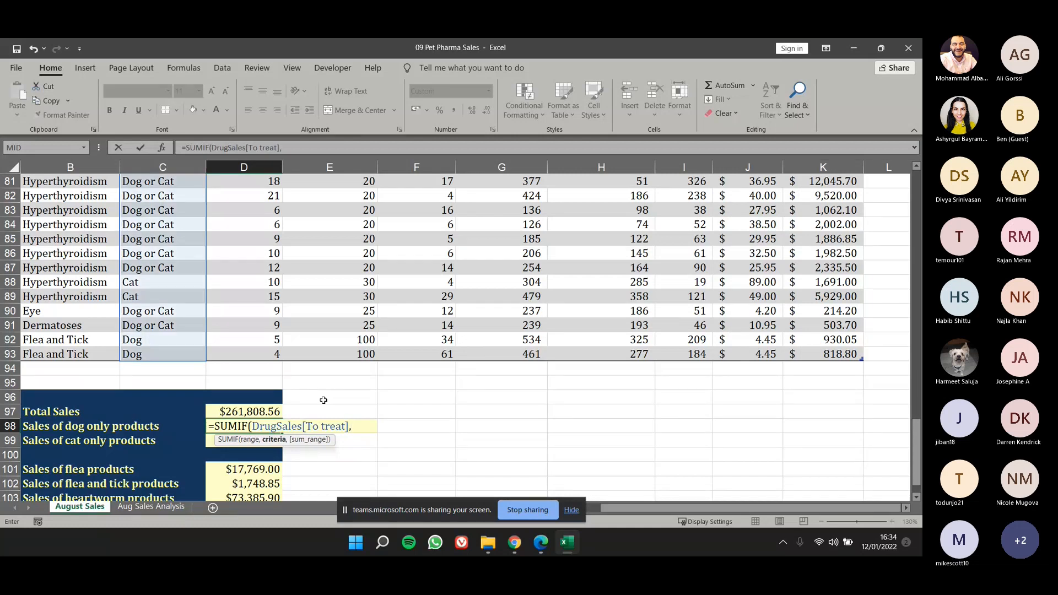
pyautogui.write('"Dog')
# Add DrugSales[Total Sales] as the sum range, completing D98 as =SUMIF(DrugSales[To treat],"Dog",DrugSales[Total Sales]).
pyautogui.write('"')
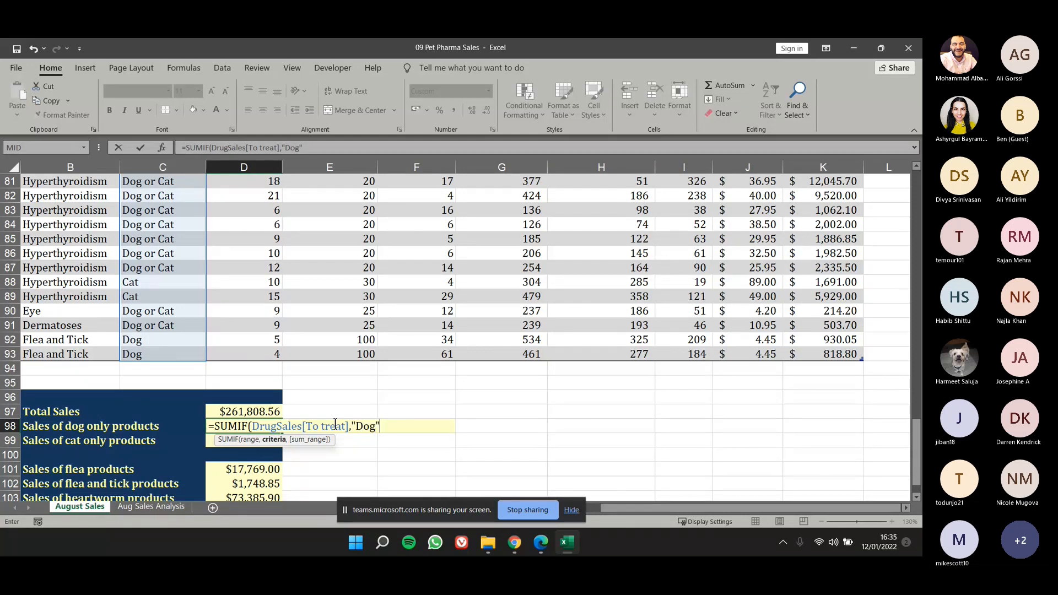
pyautogui.write(',D')
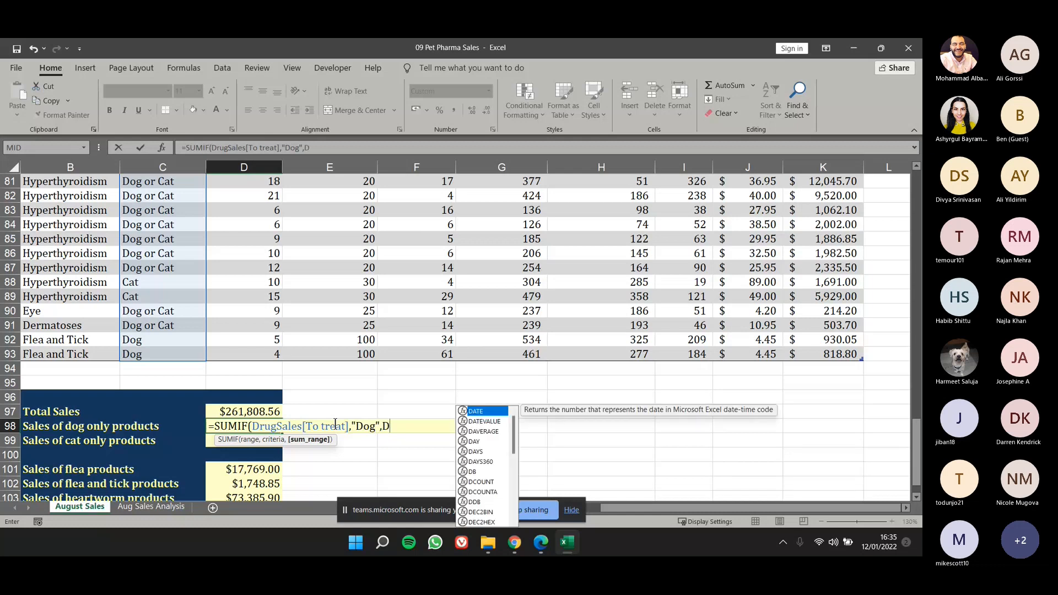
pyautogui.write('R')
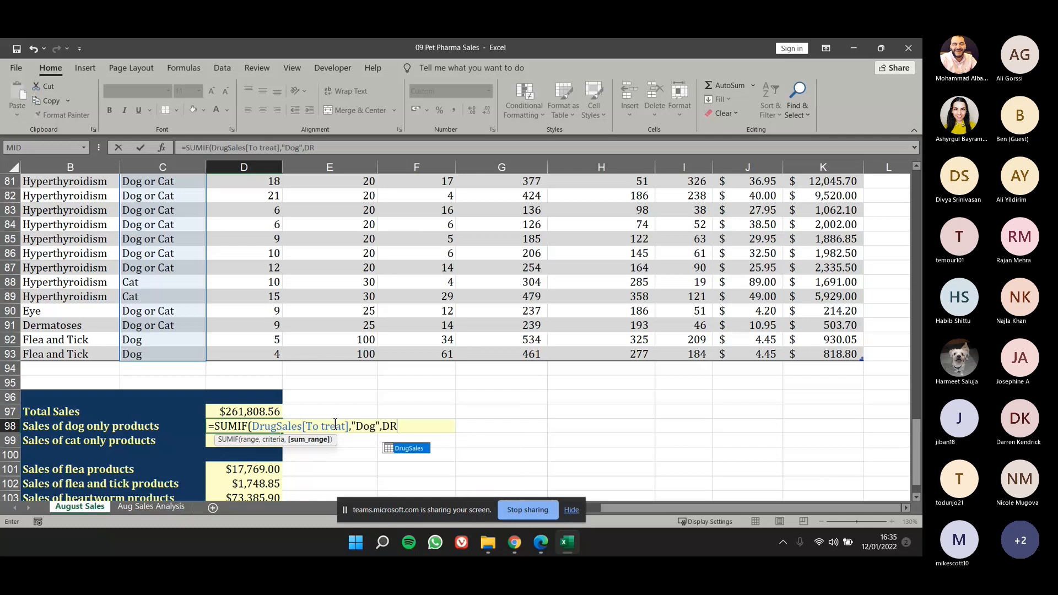
pyautogui.press('Tab')
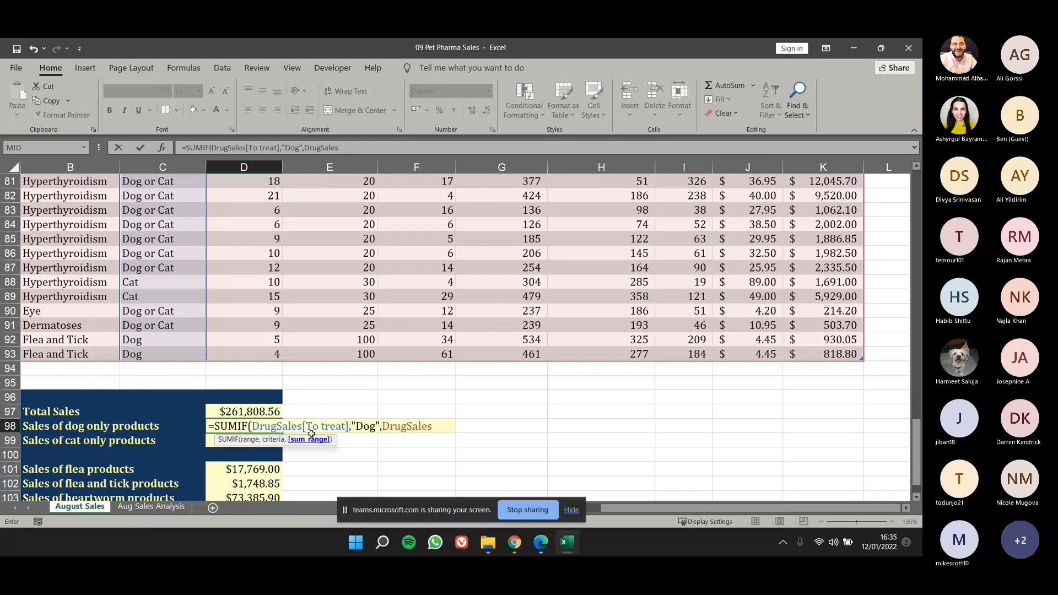
pyautogui.write('[')
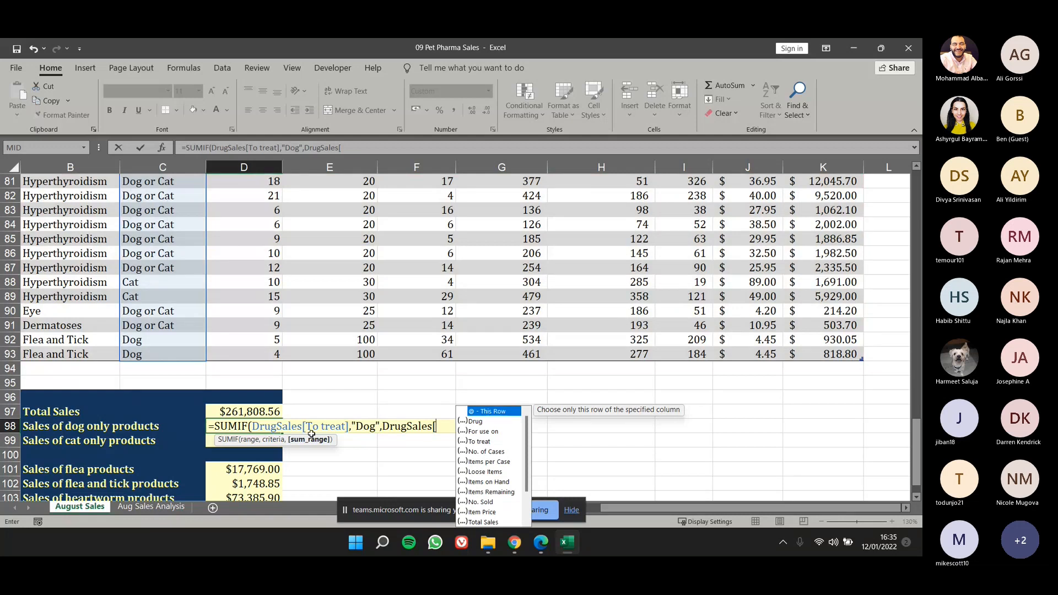
pyautogui.write('TO')
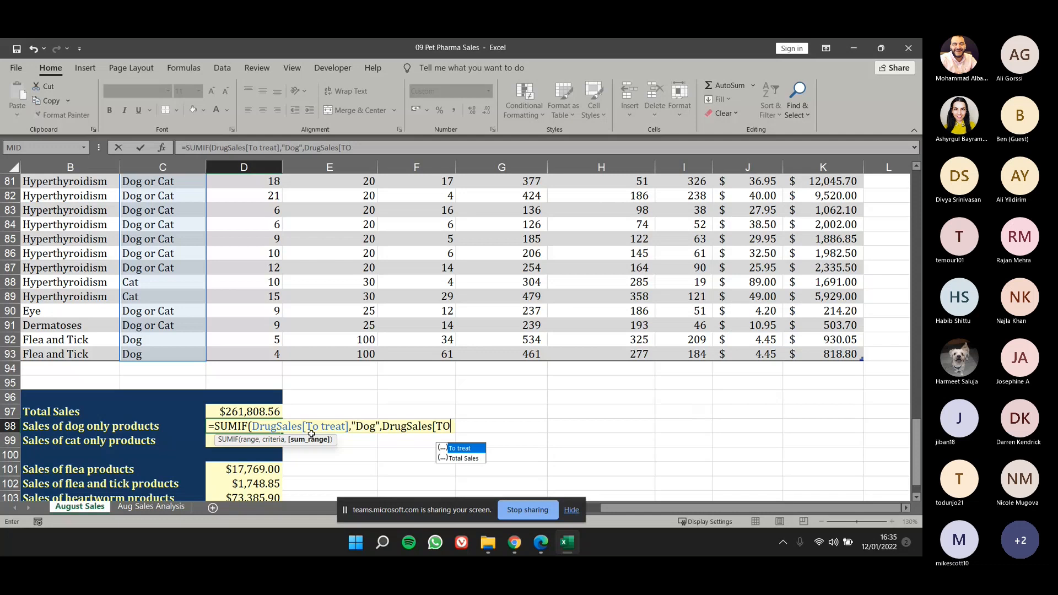
pyautogui.write('TA')
pyautogui.press('Tab')
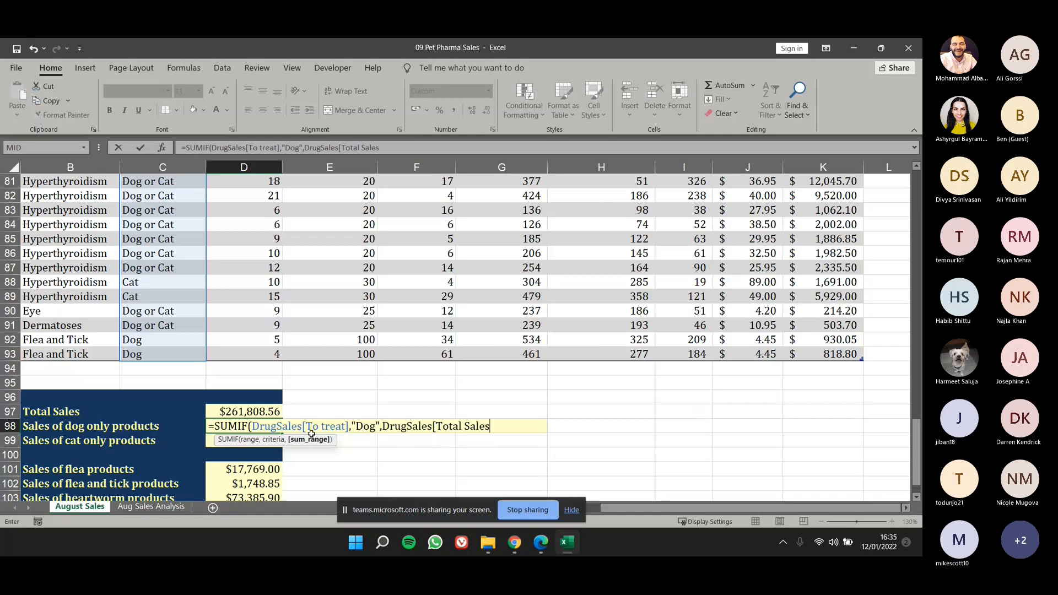
pyautogui.write(']')
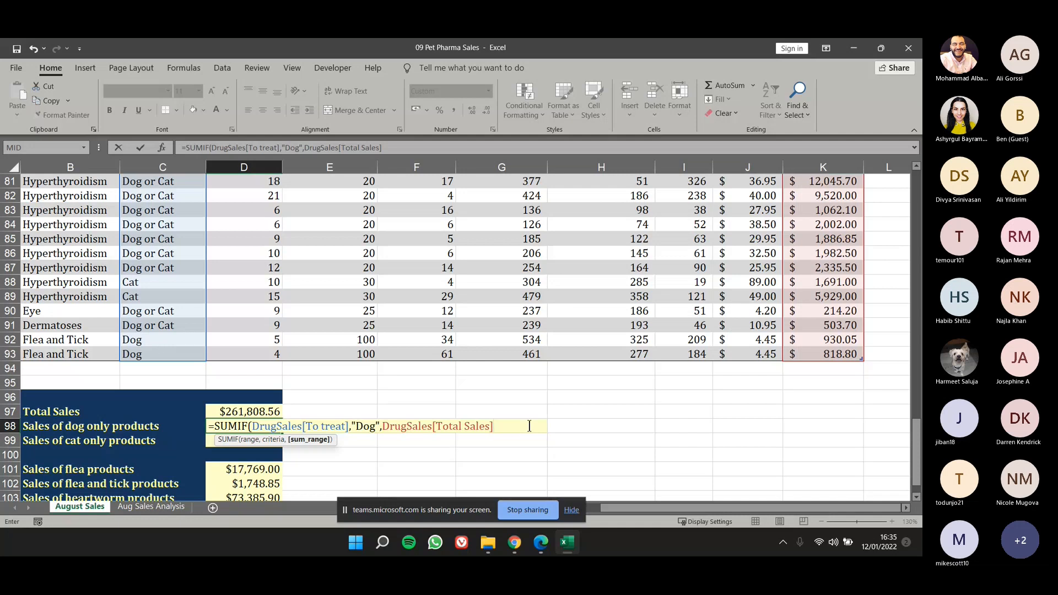
pyautogui.write(')')
pyautogui.press('Return')
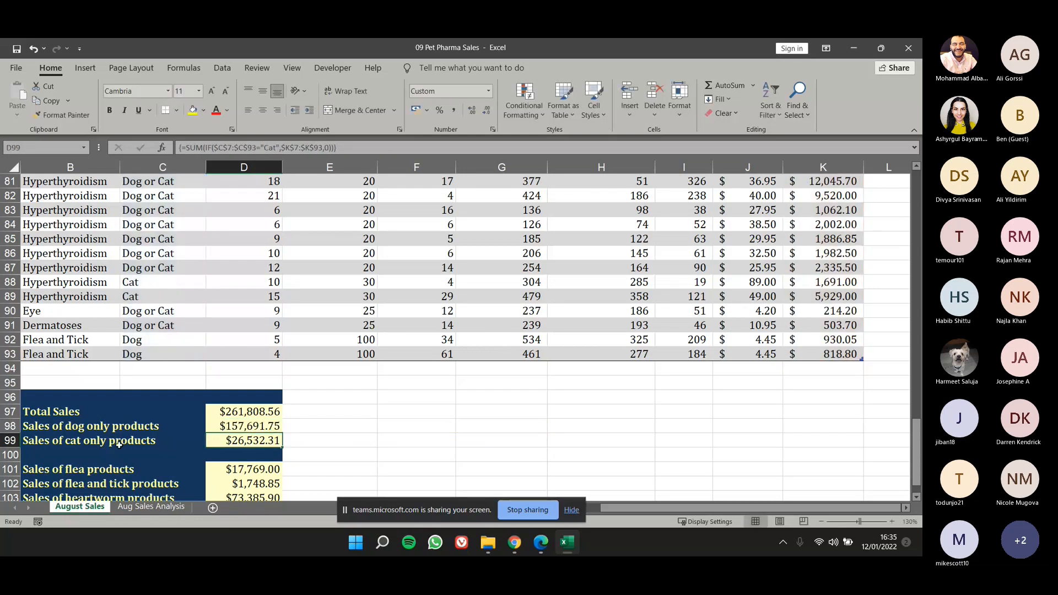
# Copy the D98 formula down to D99 and change its criteria to "Cat" for sales of cat only products.
pyautogui.click(227, 426)
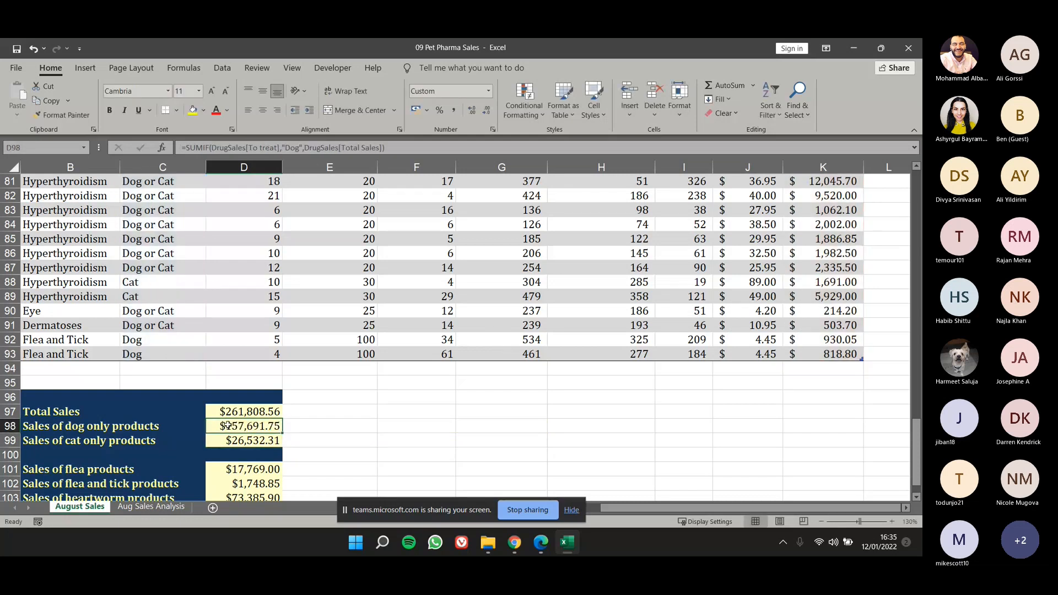
pyautogui.moveTo(282, 434); pyautogui.dragTo(282, 450)
pyautogui.click(269, 436)
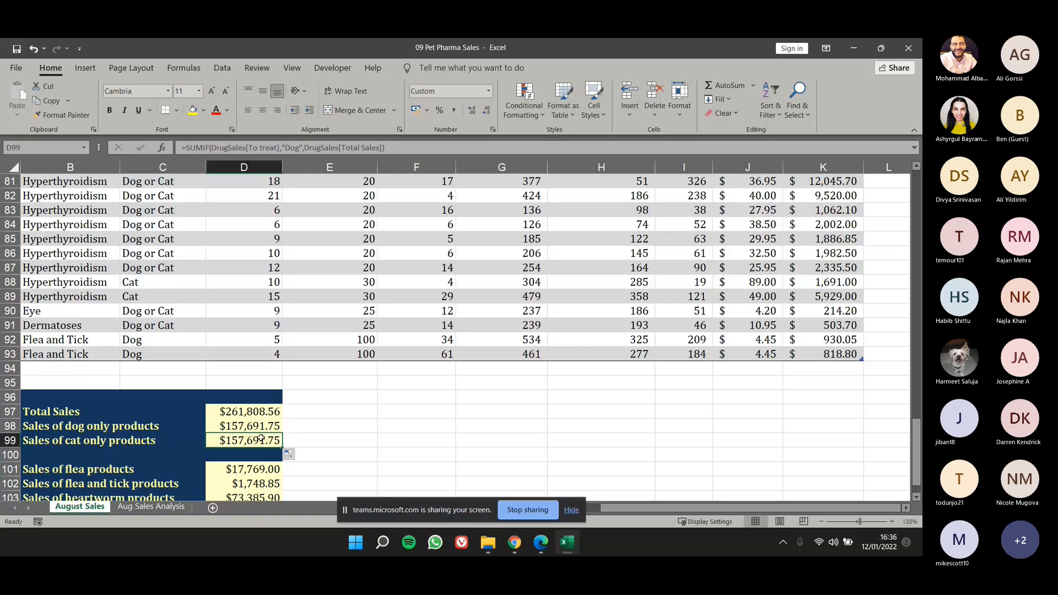
pyautogui.doubleClick(293, 148)
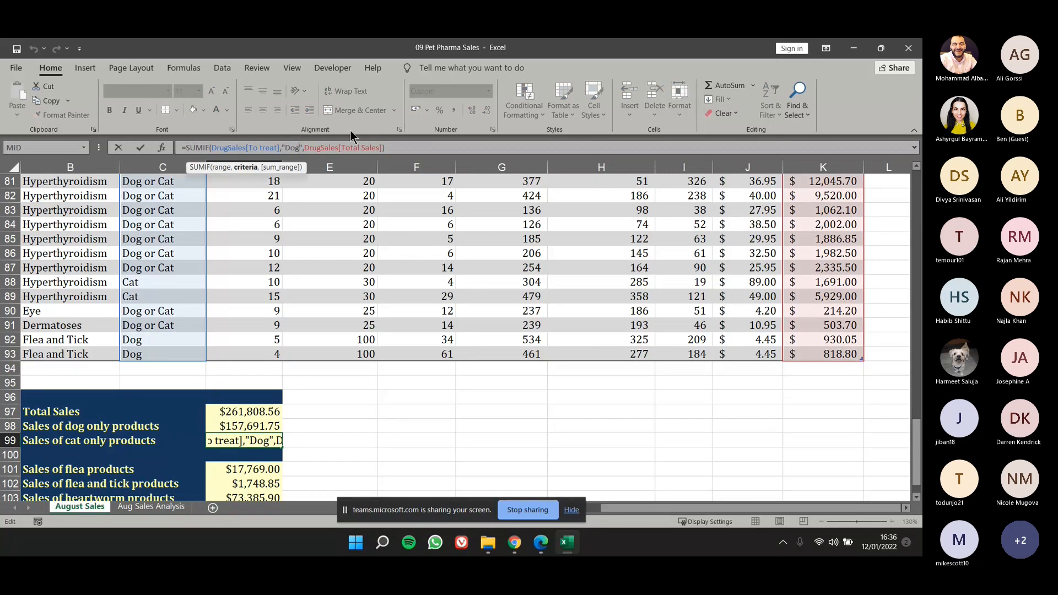
pyautogui.write('D')
pyautogui.press('BackSpace')
pyautogui.write('Cat')
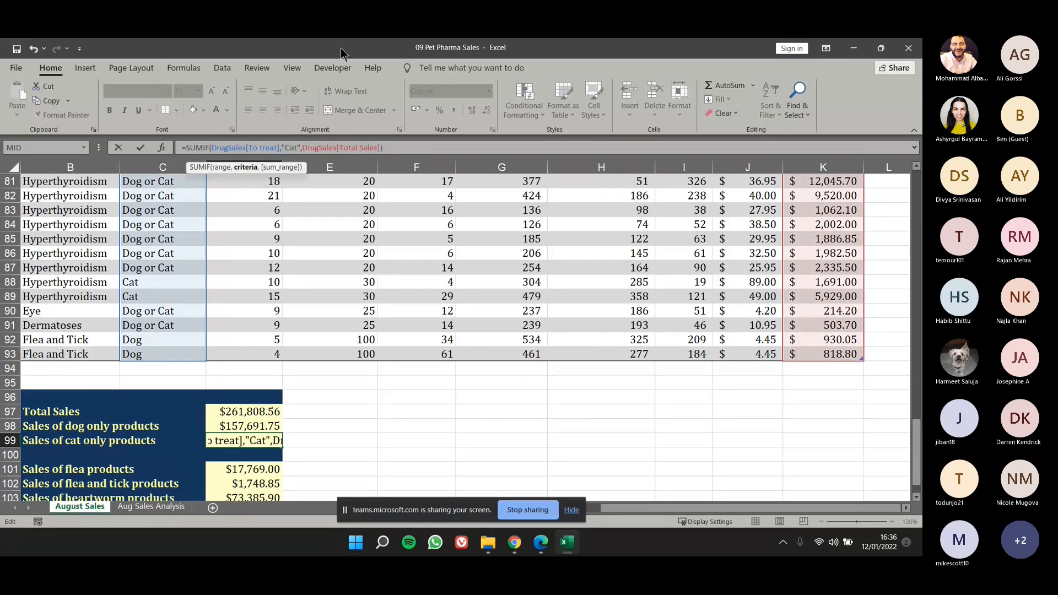
pyautogui.press('Return')
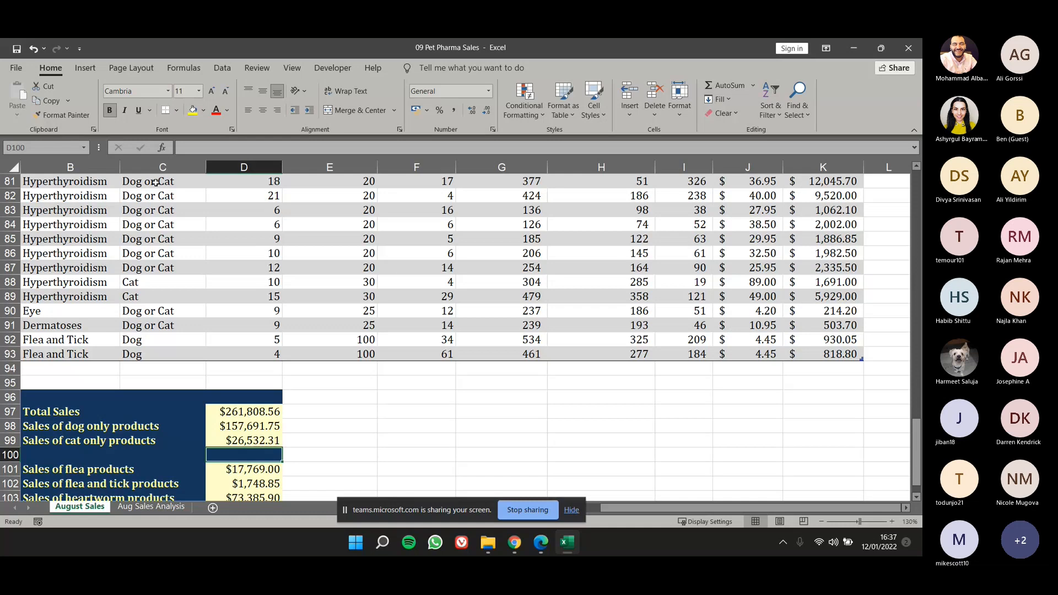
# Compare the table design options available with a cell inside the DrugSales table selected and with one outside it.
pyautogui.click(315, 236)
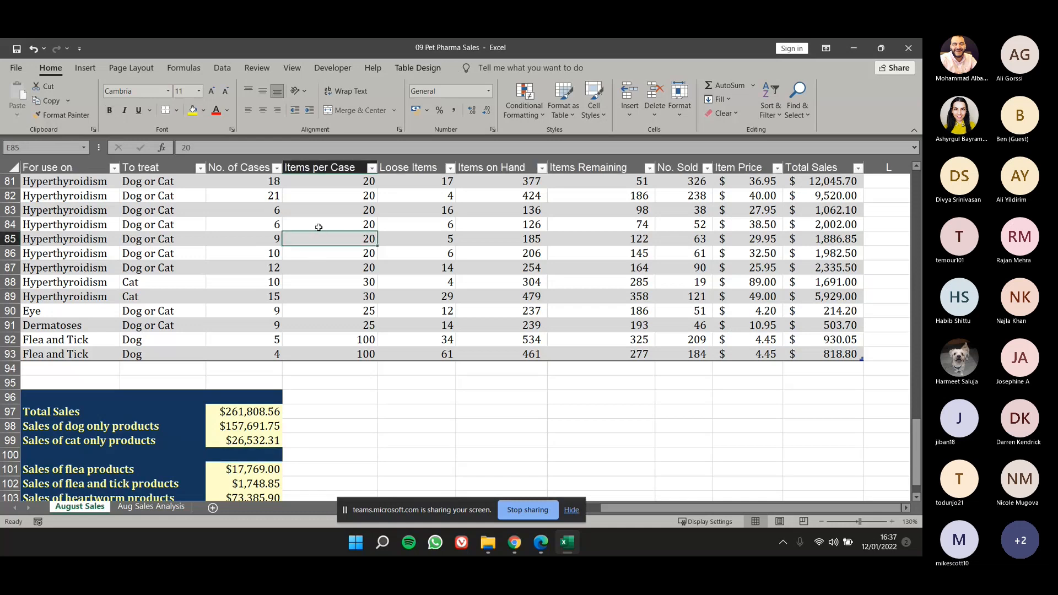
pyautogui.click(414, 68)
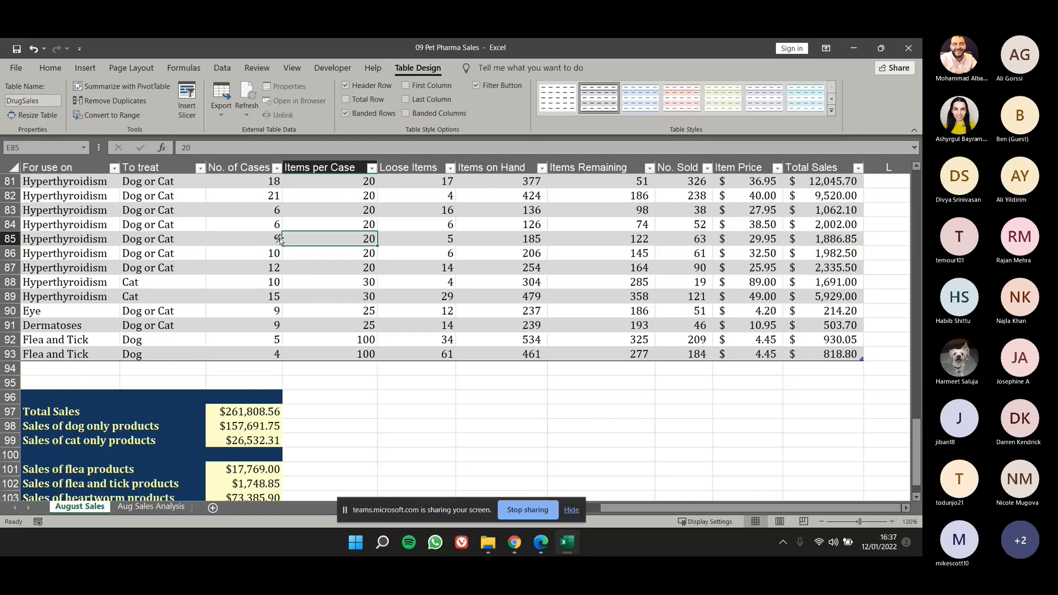
pyautogui.click(235, 193)
pyautogui.click(596, 272)
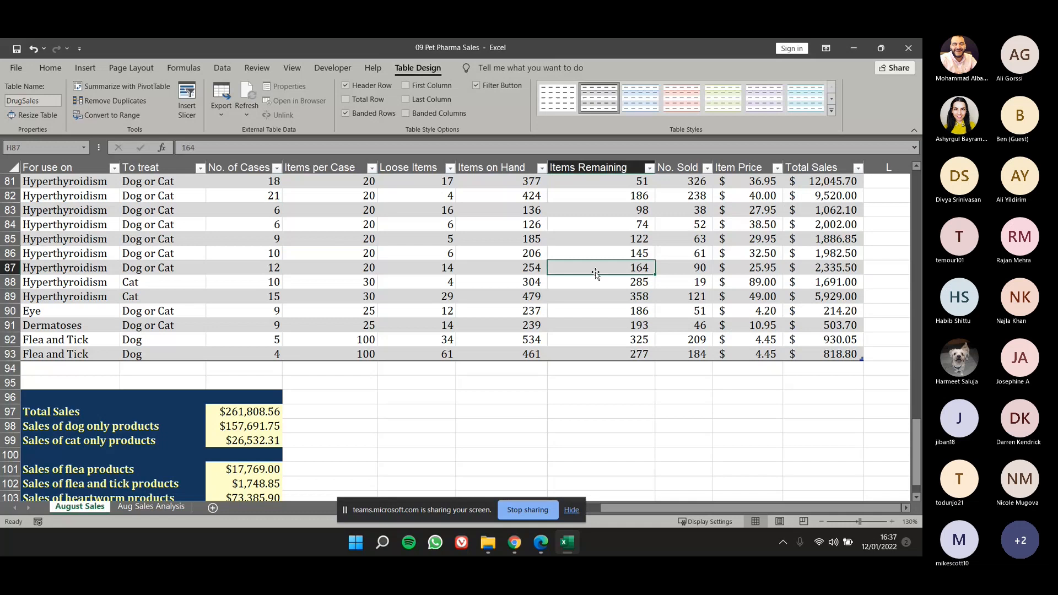
pyautogui.click(248, 238)
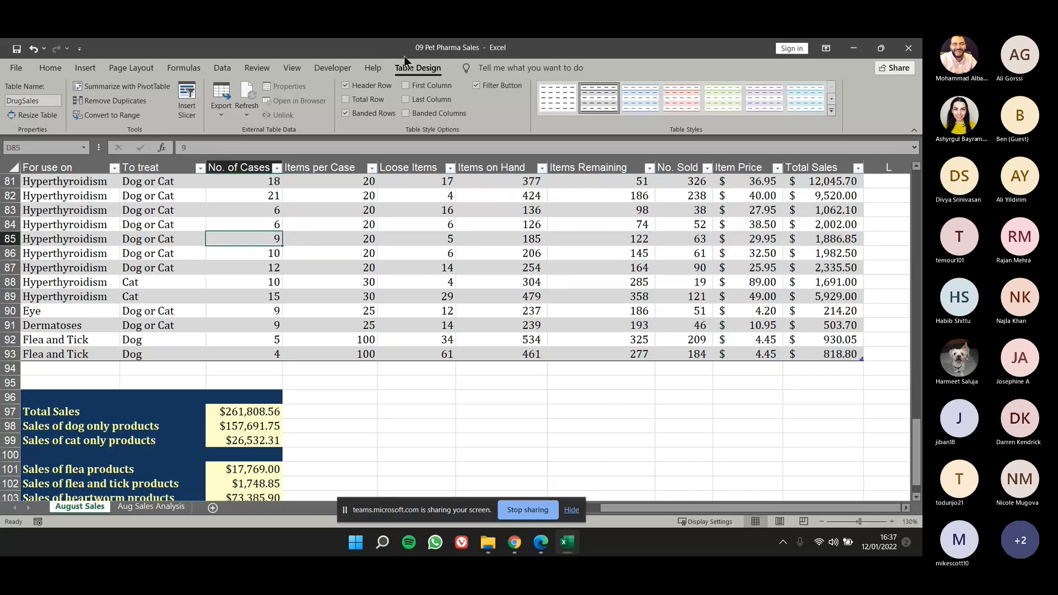
pyautogui.click(526, 402)
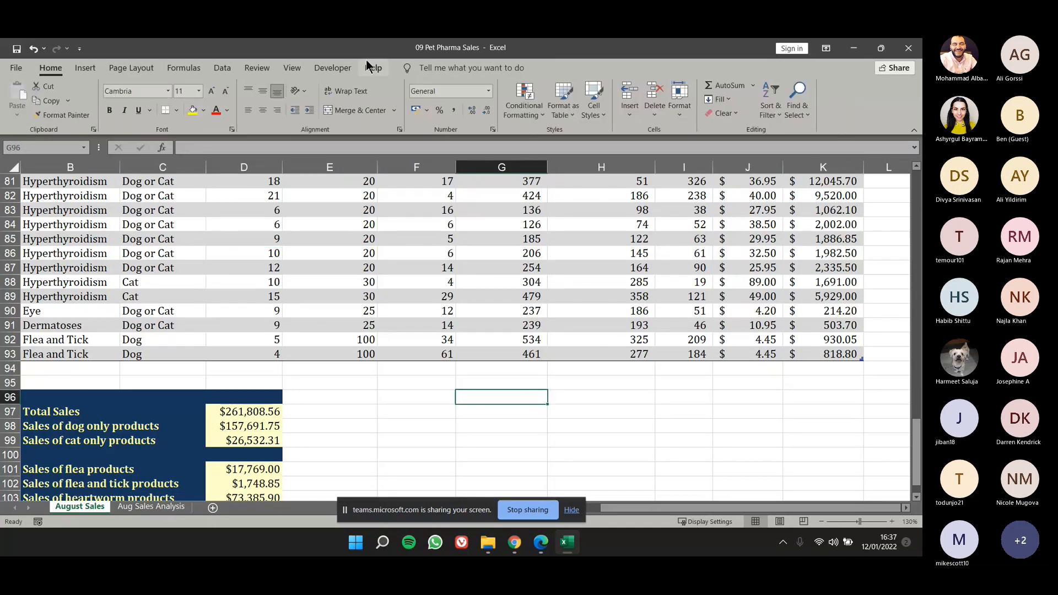
pyautogui.click(312, 221)
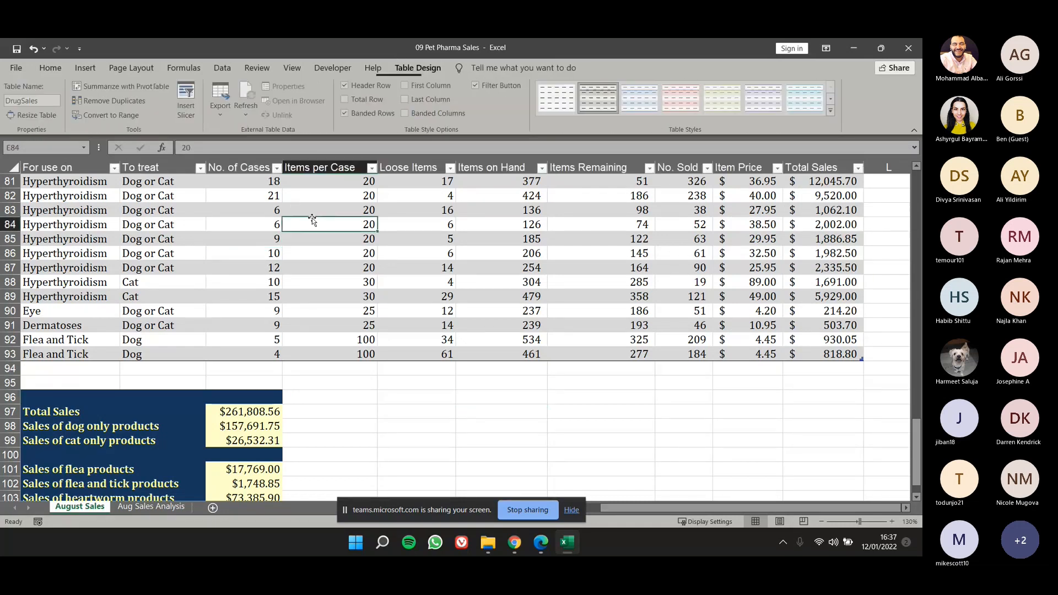
# Turn on the total row of the DrugSales table, toggling it off and on again to compare.
pyautogui.click(435, 68)
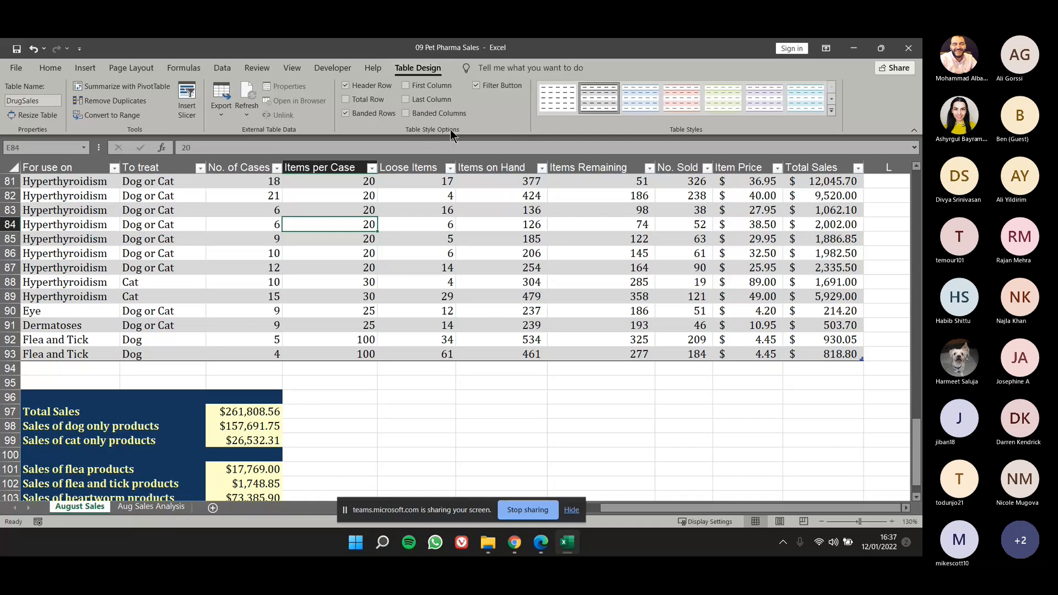
pyautogui.click(366, 100)
pyautogui.click(27, 367)
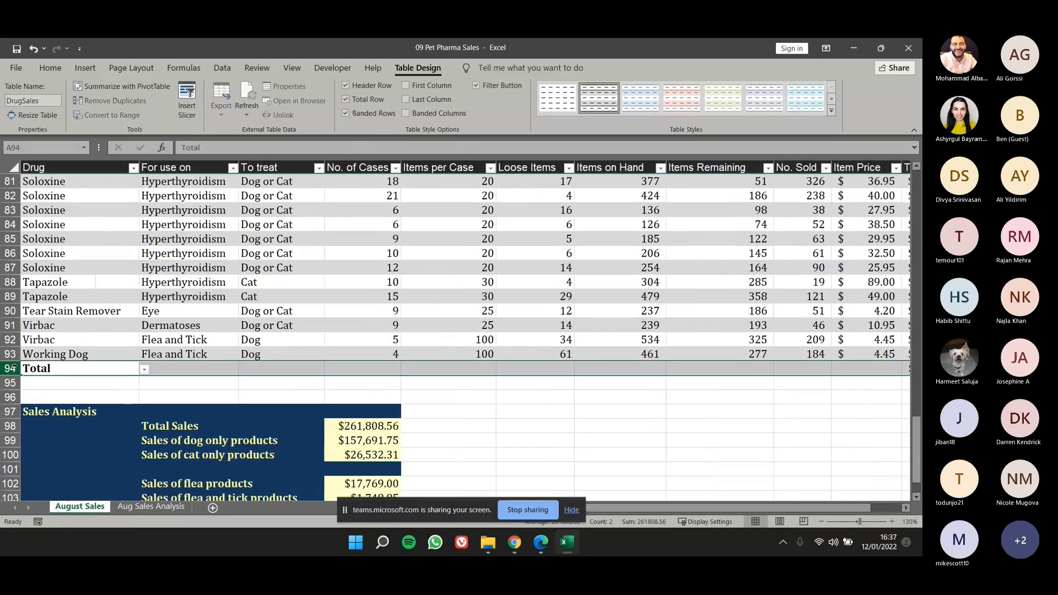
pyautogui.click(345, 99)
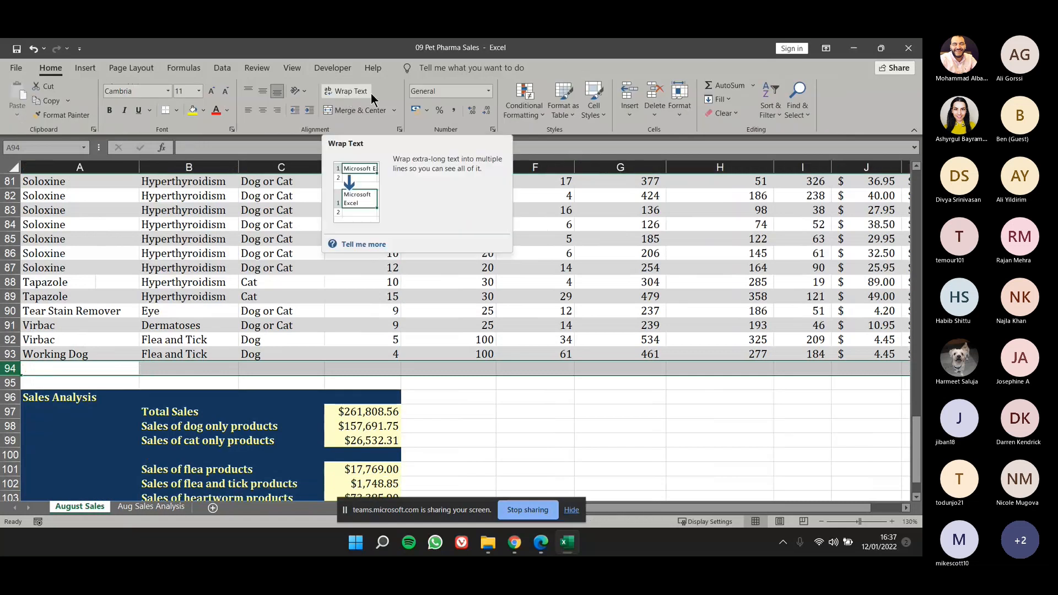
pyautogui.click(276, 268)
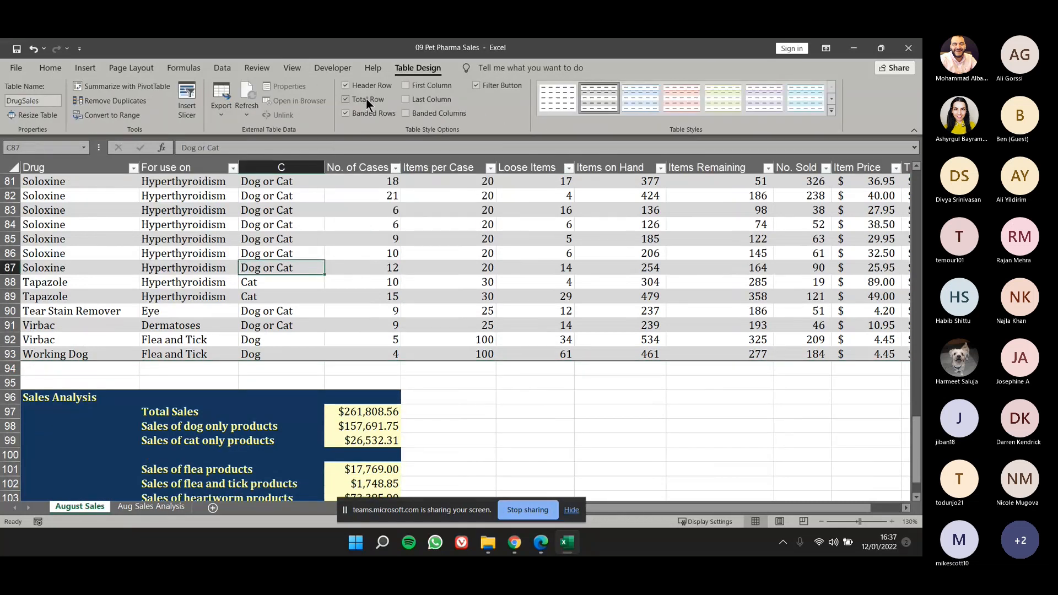
pyautogui.click(366, 99)
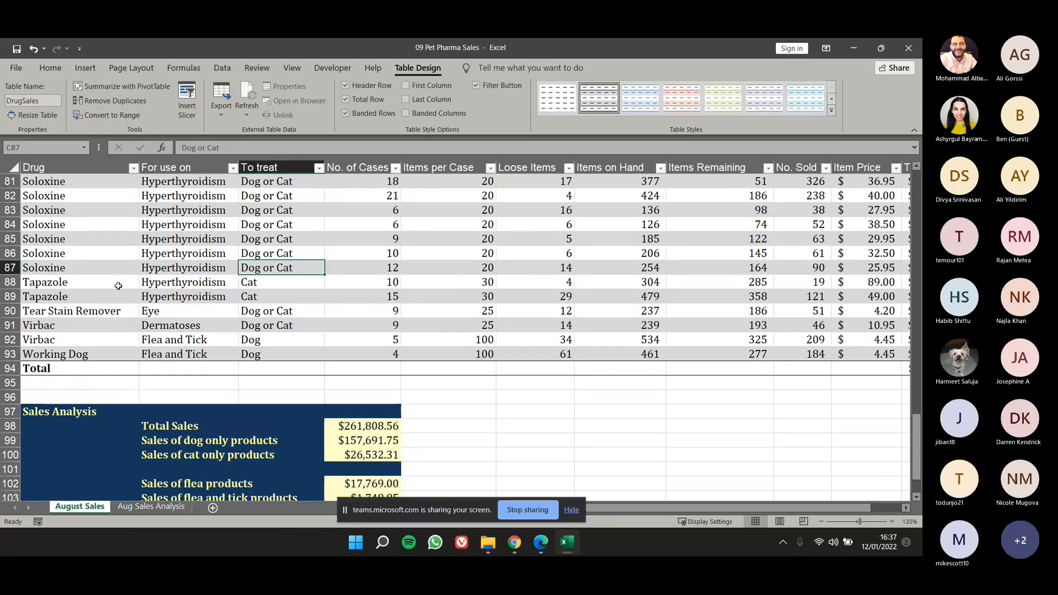
# Try Max and then Min as the total row function for the No. of Cases column.
pyautogui.click(384, 364)
pyautogui.click(406, 369)
pyautogui.press('Escape')
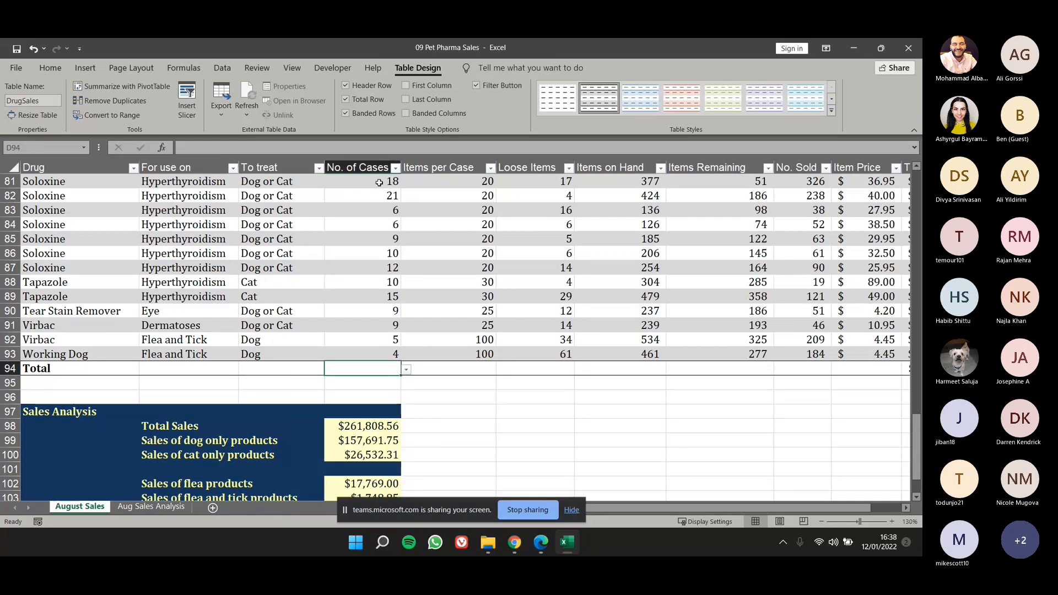
pyautogui.click(406, 370)
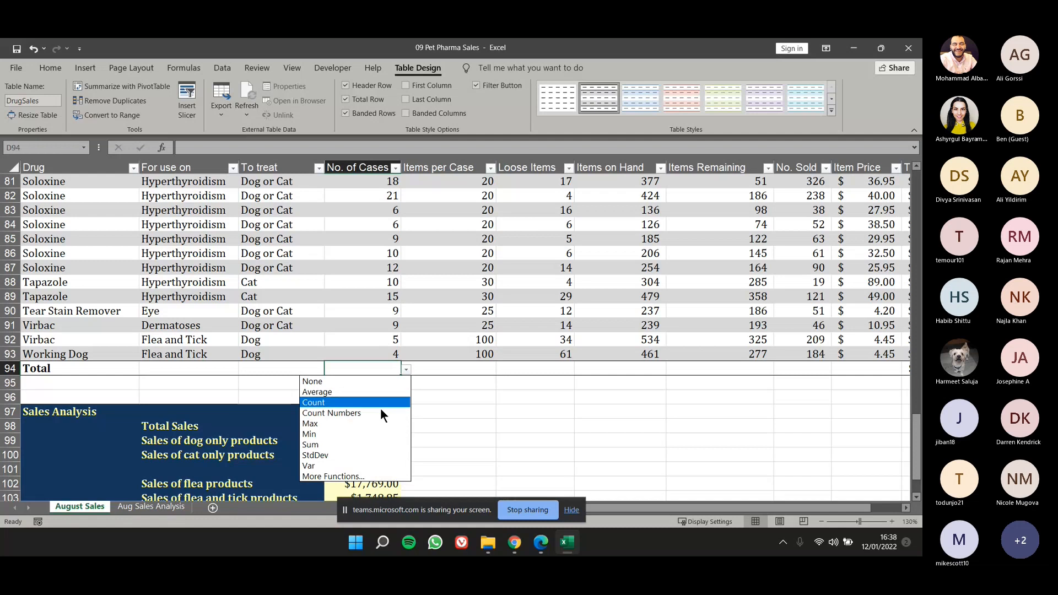
pyautogui.click(349, 425)
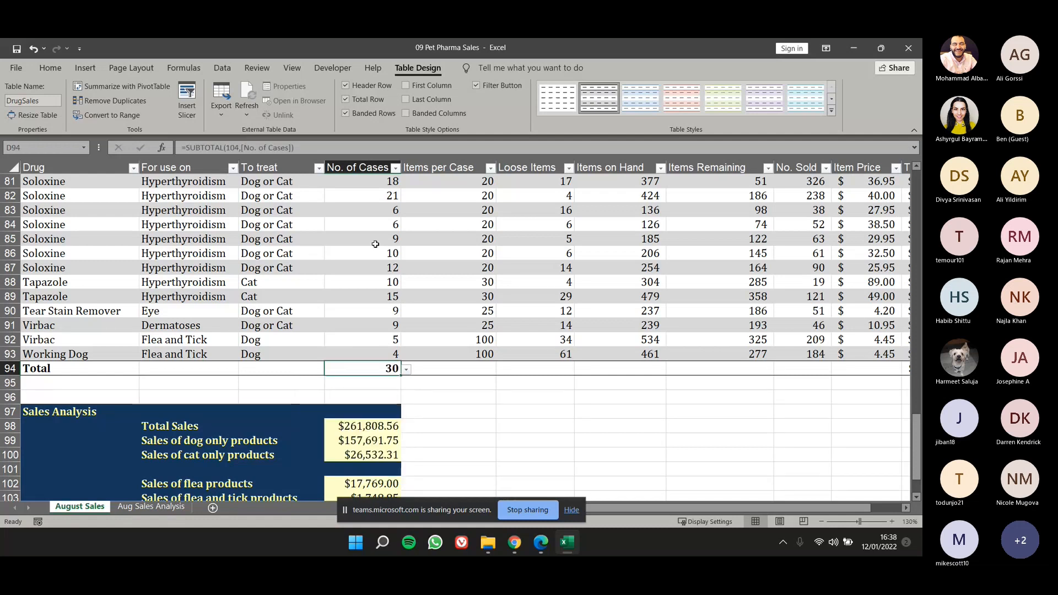
pyautogui.click(404, 369)
pyautogui.click(371, 437)
# Set the total row function of the No. of Cases column to Count Numbers.
pyautogui.click(406, 370)
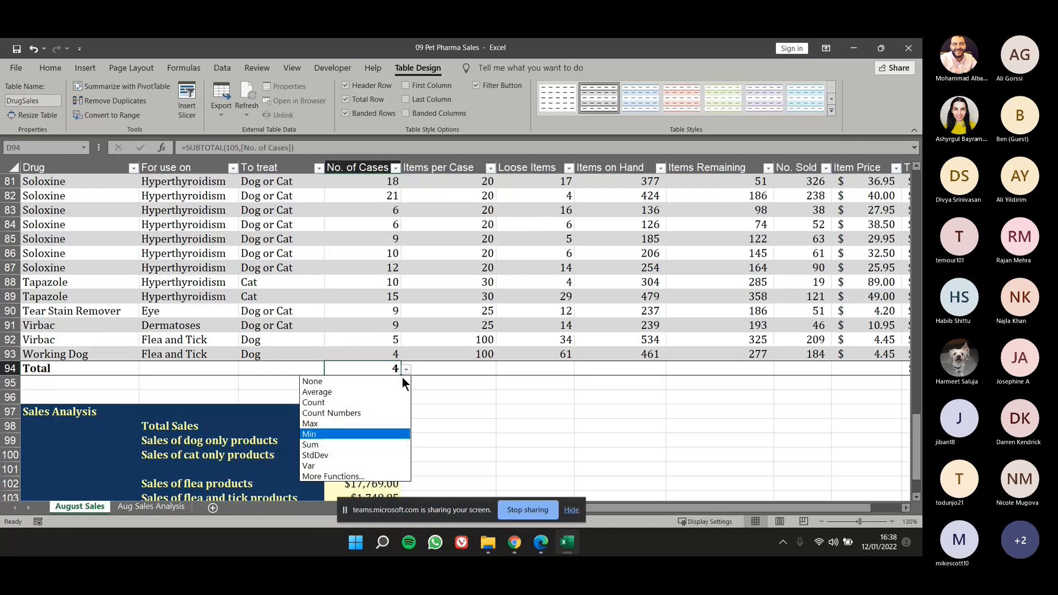
pyautogui.click(376, 413)
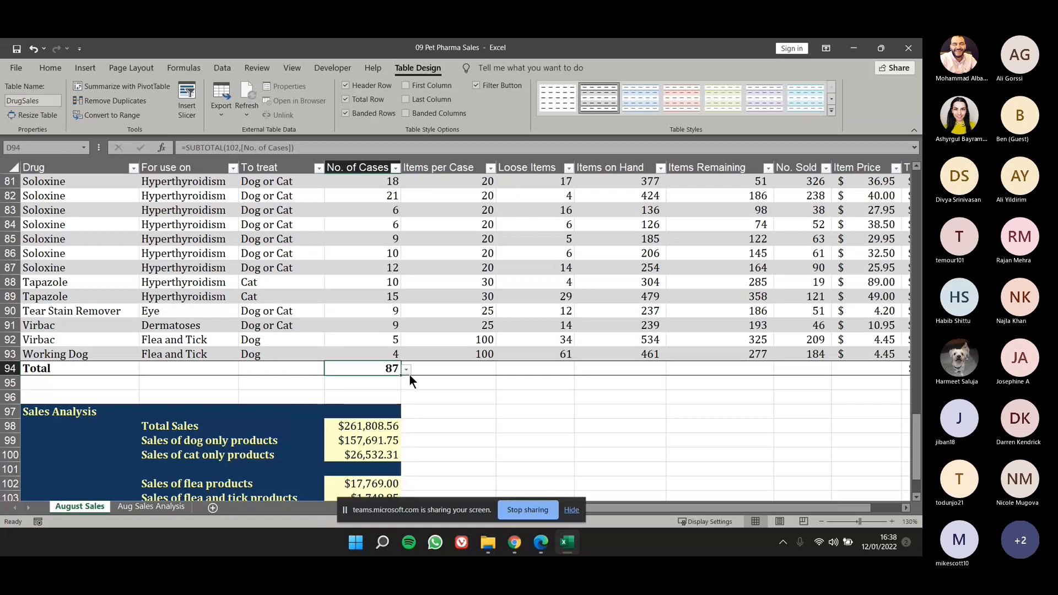
pyautogui.click(674, 358)
# Set the total row function of the Item Price column to Average and check it against the prices above.
pyautogui.hscroll(5, 674, 360)
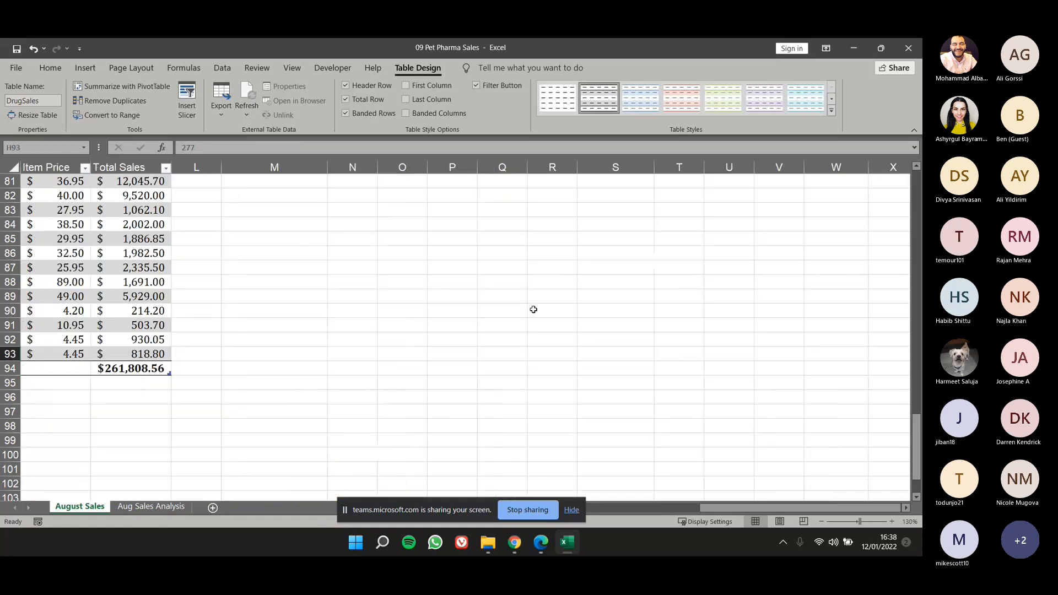
pyautogui.moveTo(719, 508); pyautogui.dragTo(629, 522)
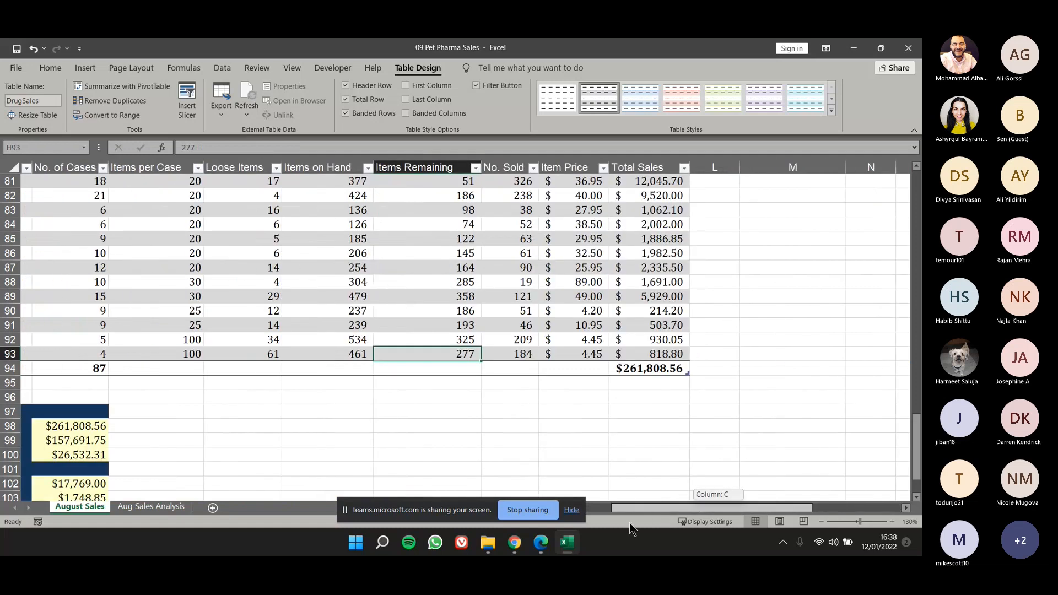
pyautogui.click(583, 366)
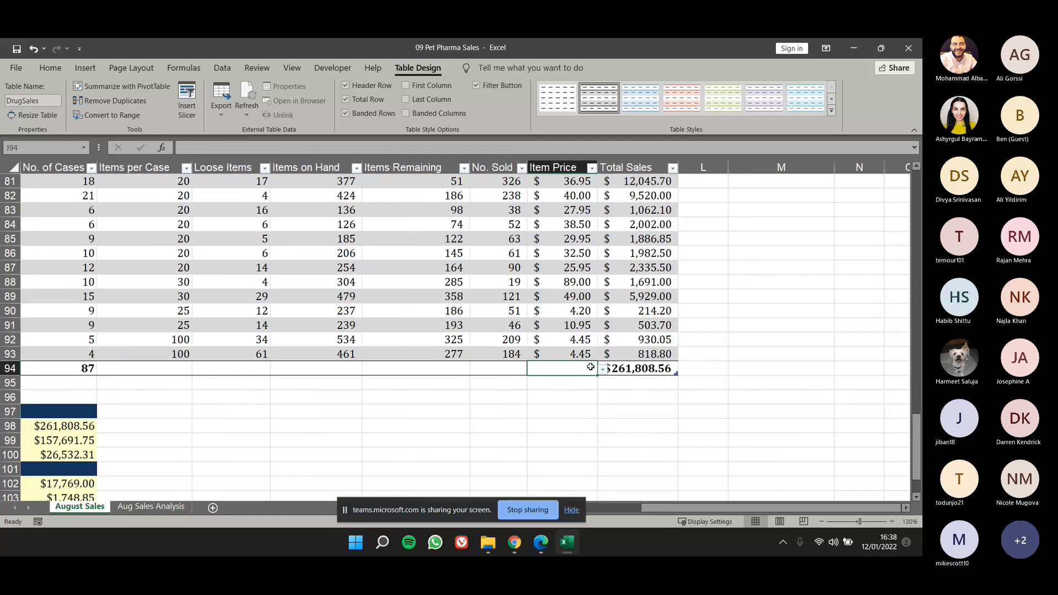
pyautogui.click(602, 371)
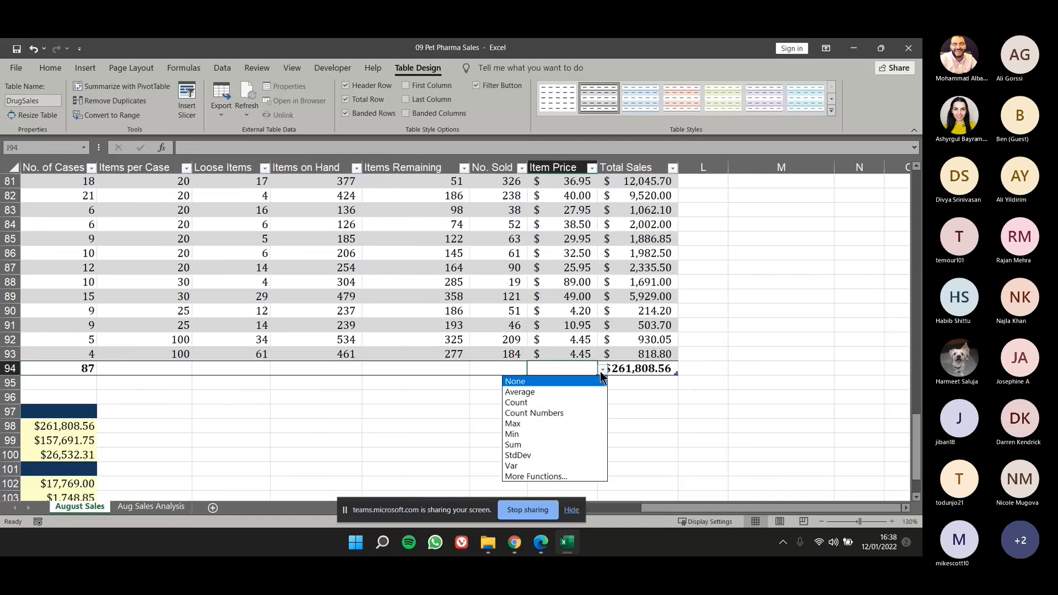
pyautogui.click(586, 392)
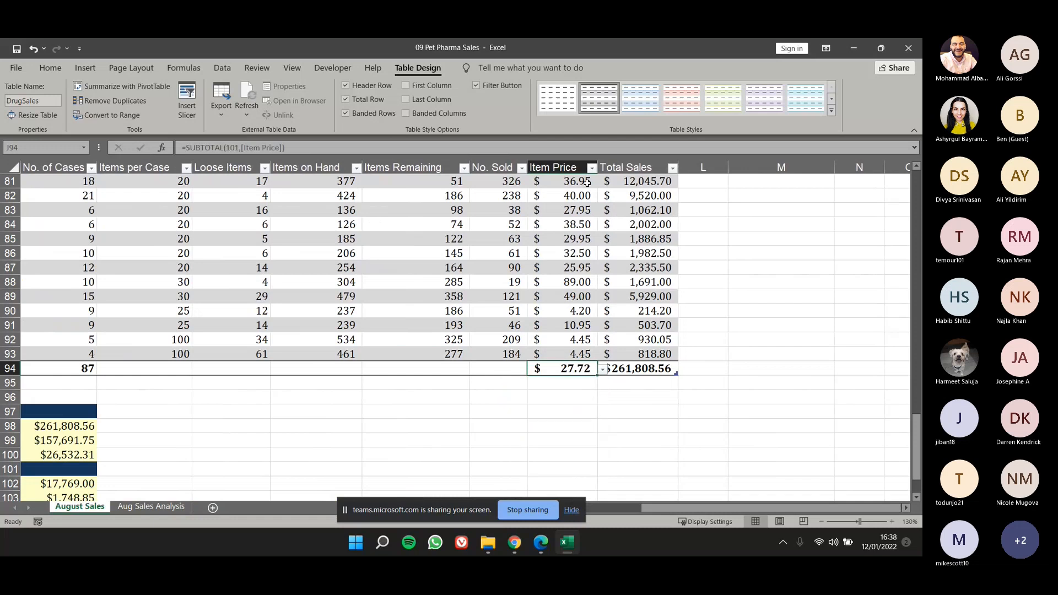
pyautogui.moveTo(587, 182); pyautogui.dragTo(583, 357)
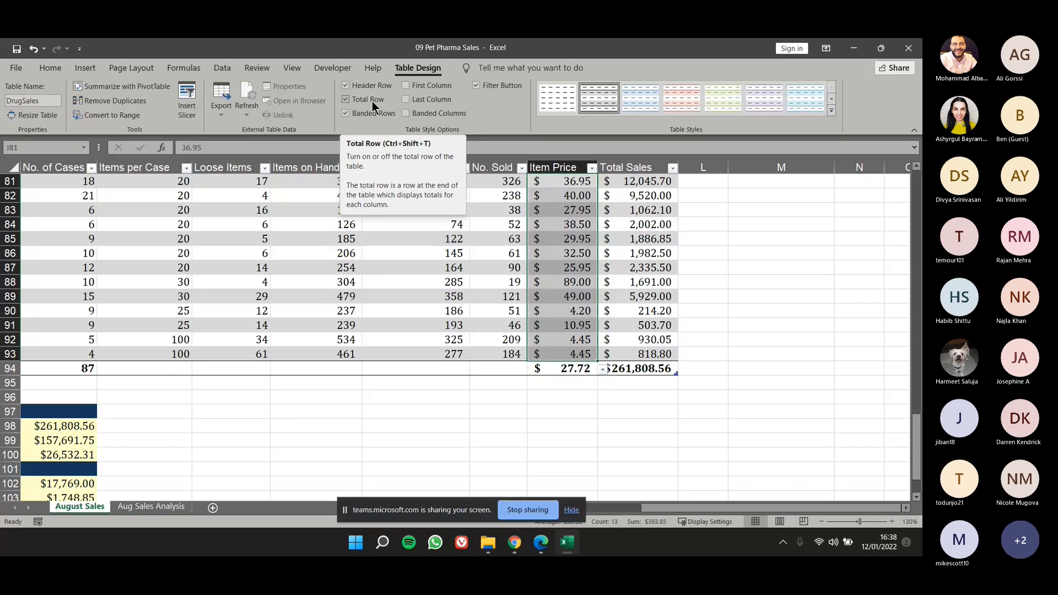
pyautogui.click(479, 382)
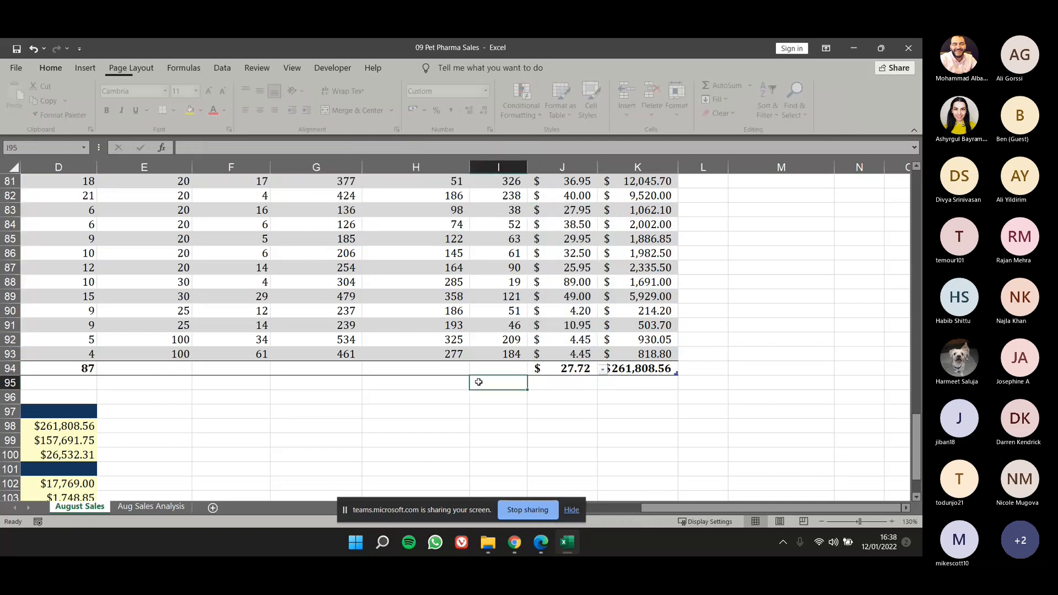
pyautogui.hscroll(-2, 479, 382)
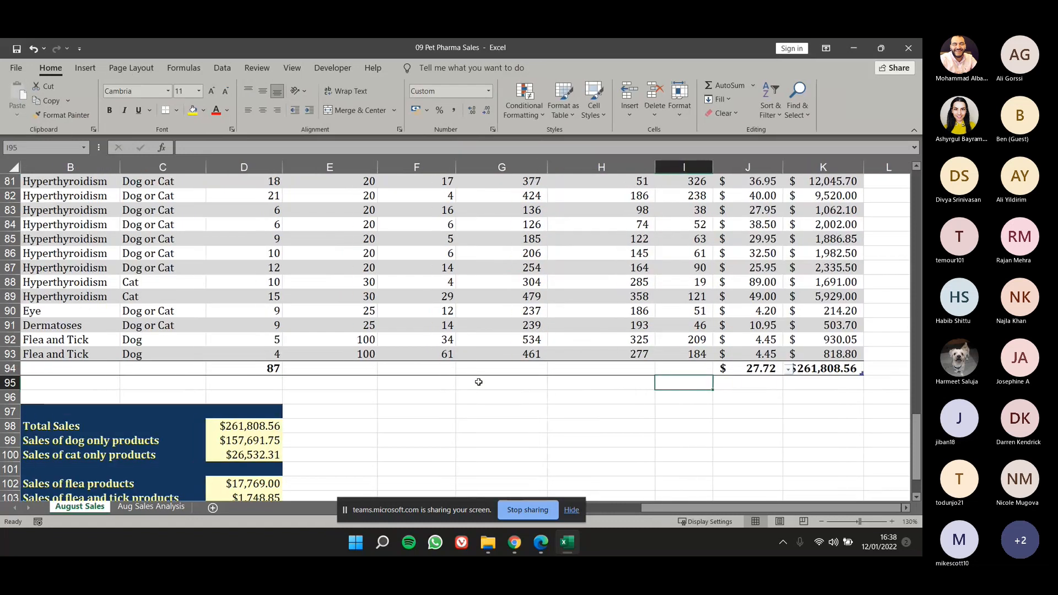
pyautogui.click(527, 370)
pyautogui.write('=sis')
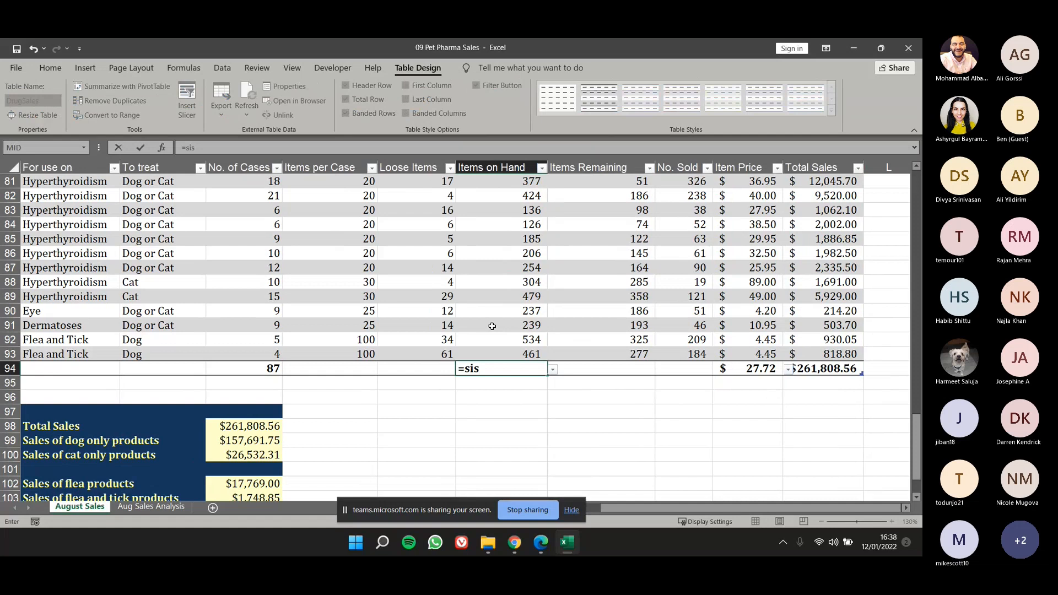
pyautogui.press('Escape')
pyautogui.press('Escape')
pyautogui.click(490, 397)
# Set the total row function of the Items on Hand column to Min.
pyautogui.click(533, 373)
pyautogui.click(553, 369)
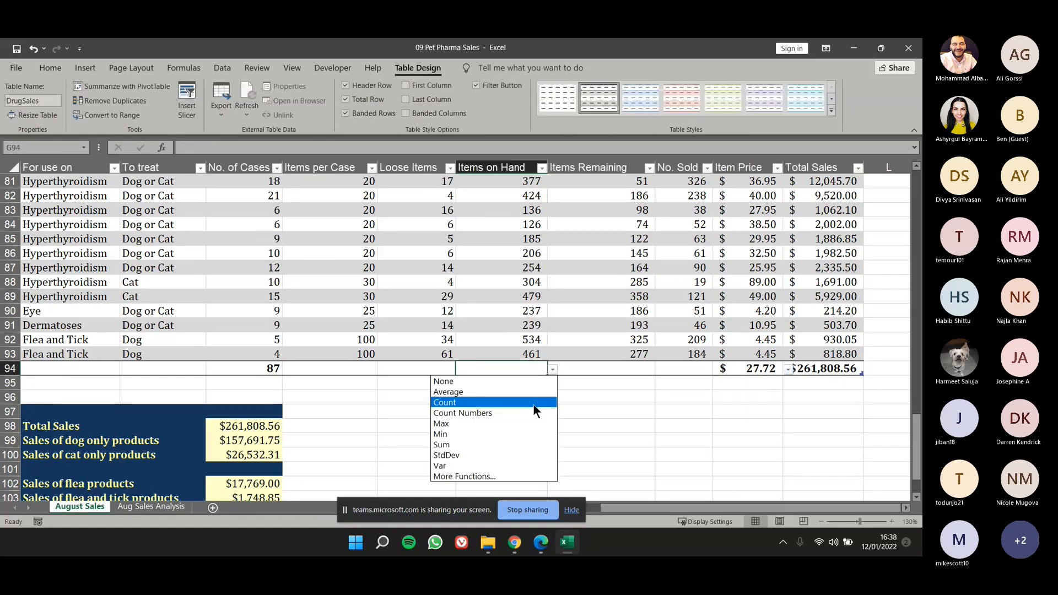
pyautogui.click(504, 432)
# Examine the functions offered in the total row for the Loose Items column without choosing one.
pyautogui.click(436, 369)
pyautogui.click(459, 371)
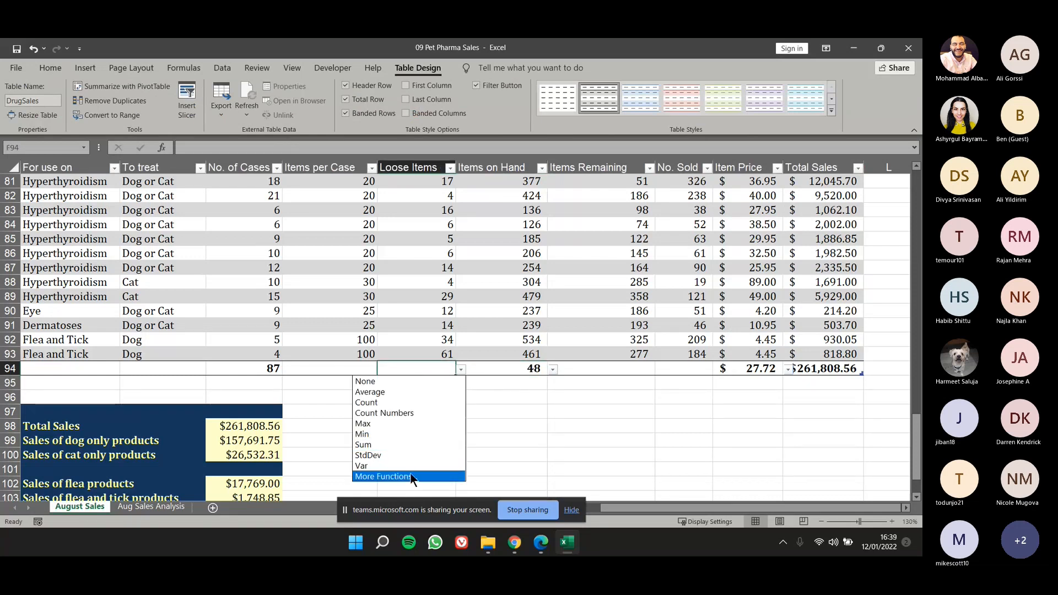
pyautogui.press('Escape')
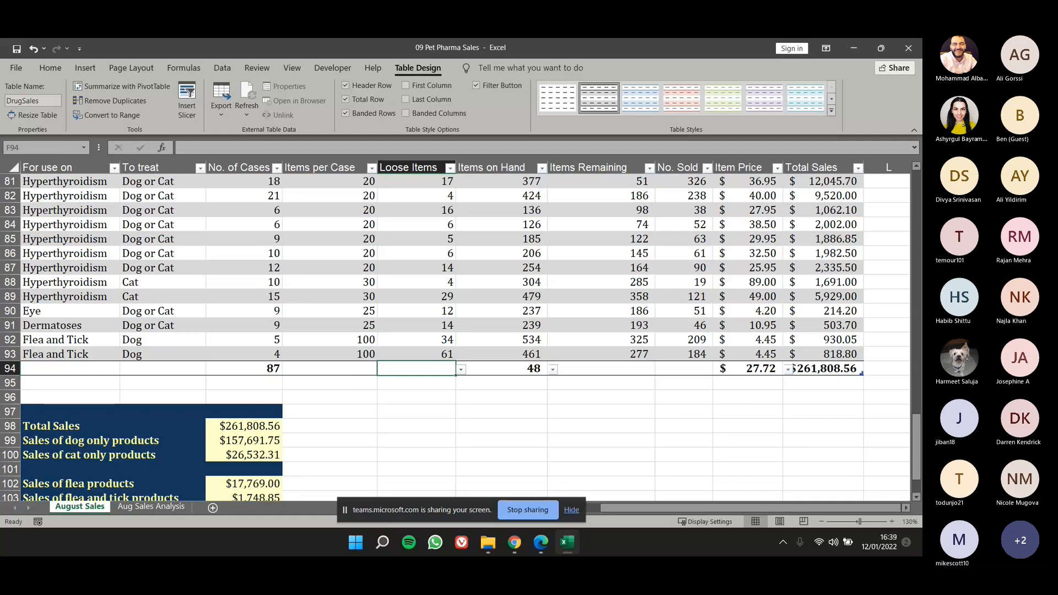
pyautogui.click(534, 315)
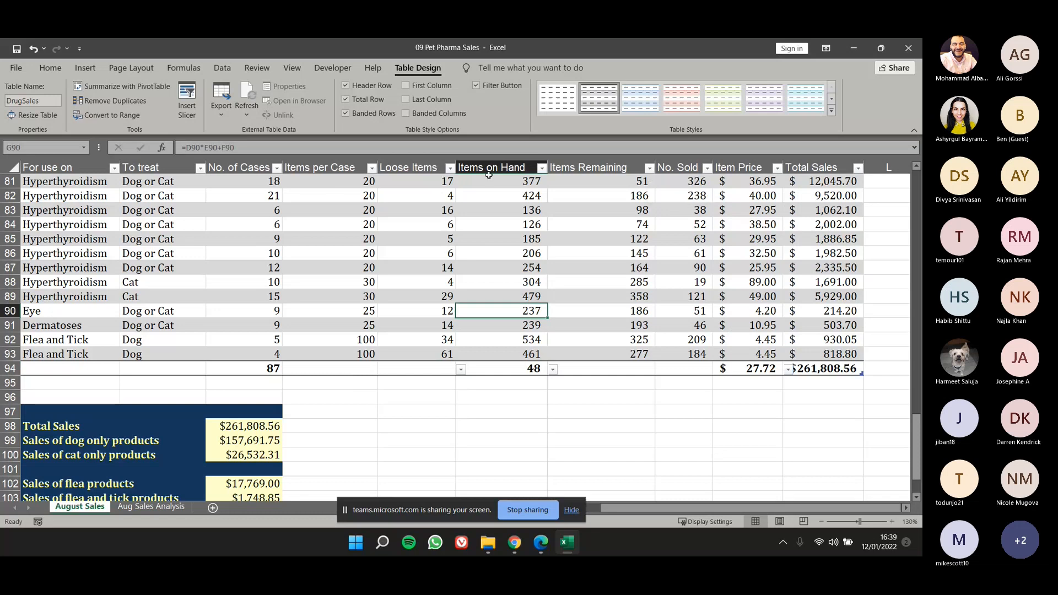
# Filter the To treat column of the DrugSales table to show only Dog.
pyautogui.click(200, 168)
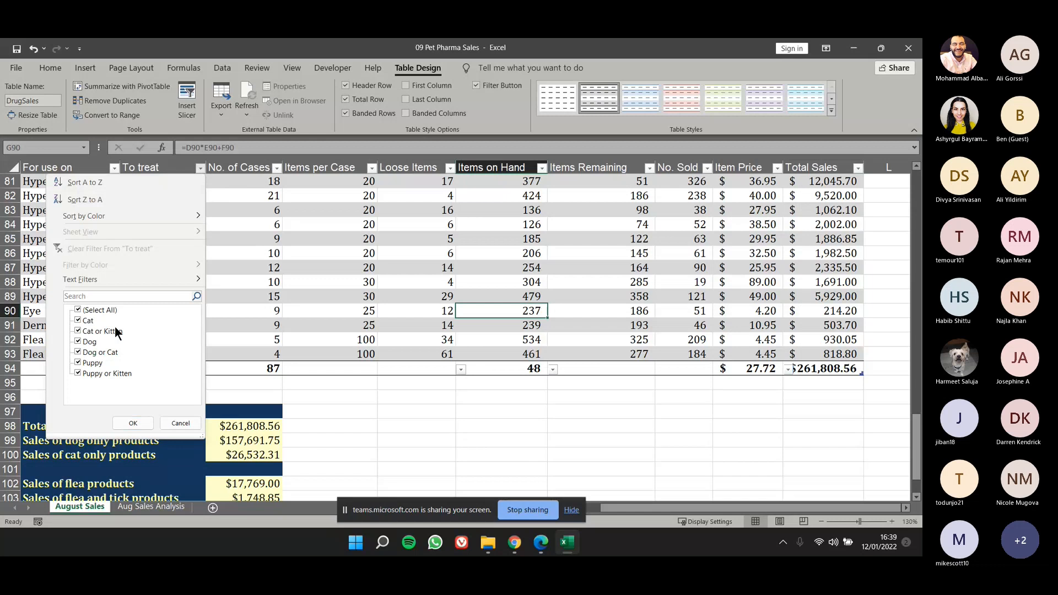
pyautogui.click(84, 310)
pyautogui.click(78, 342)
pyautogui.click(132, 422)
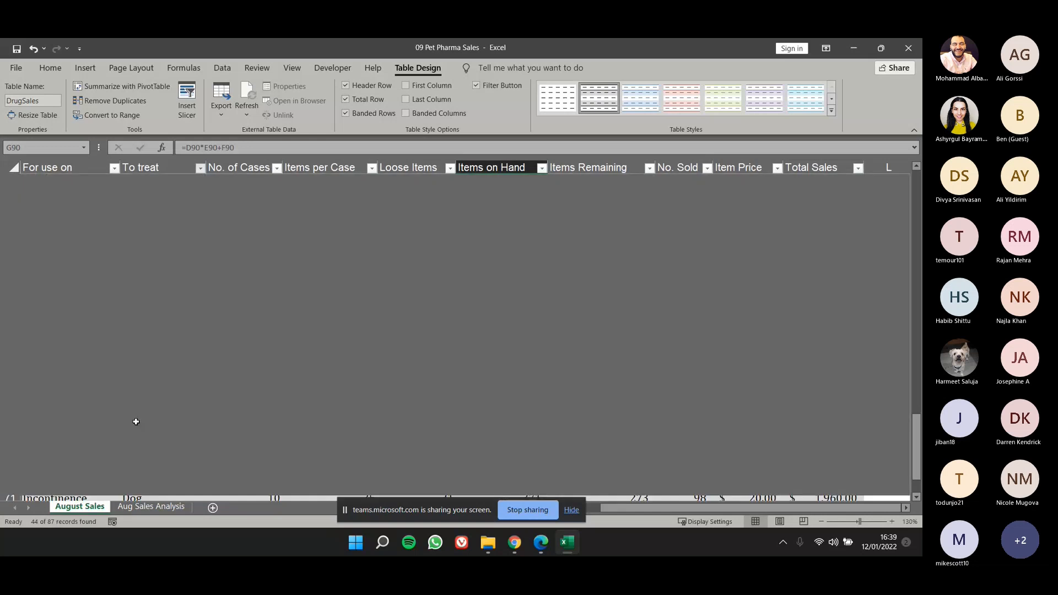
# Review the filtered Dog rows from the beginning of the table and the recalculated total row.
pyautogui.scroll(6, 179, 332)
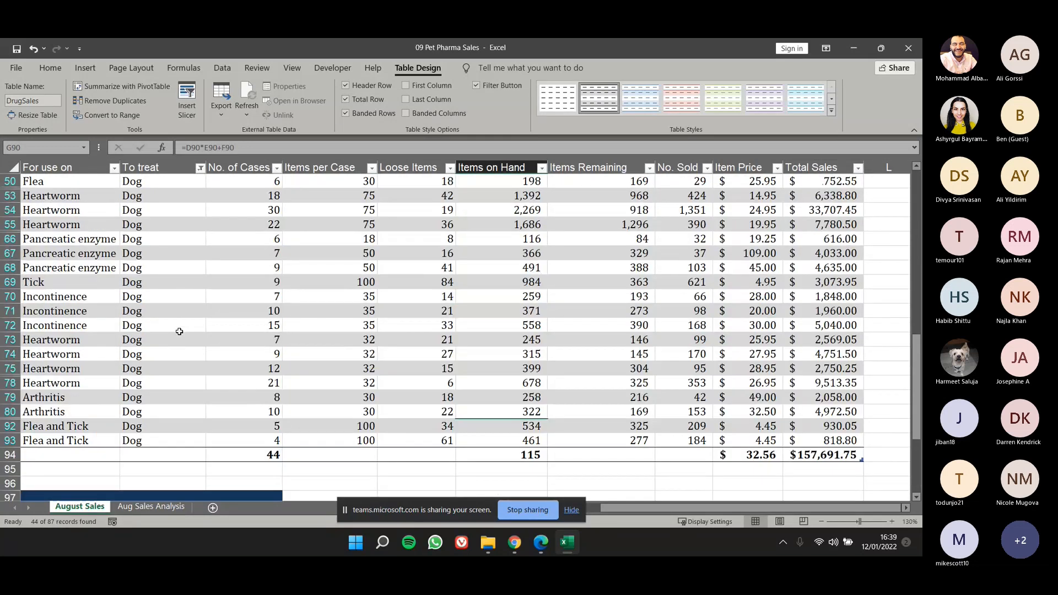
pyautogui.scroll(10, 179, 331)
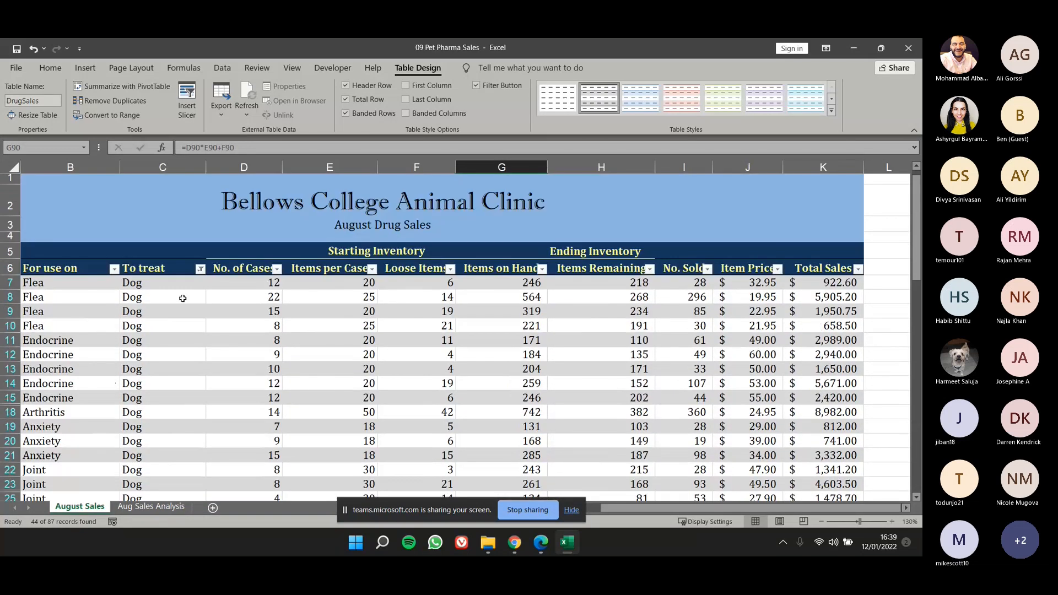
pyautogui.scroll(-1, 180, 295)
pyautogui.moveTo(166, 239); pyautogui.dragTo(184, 487)
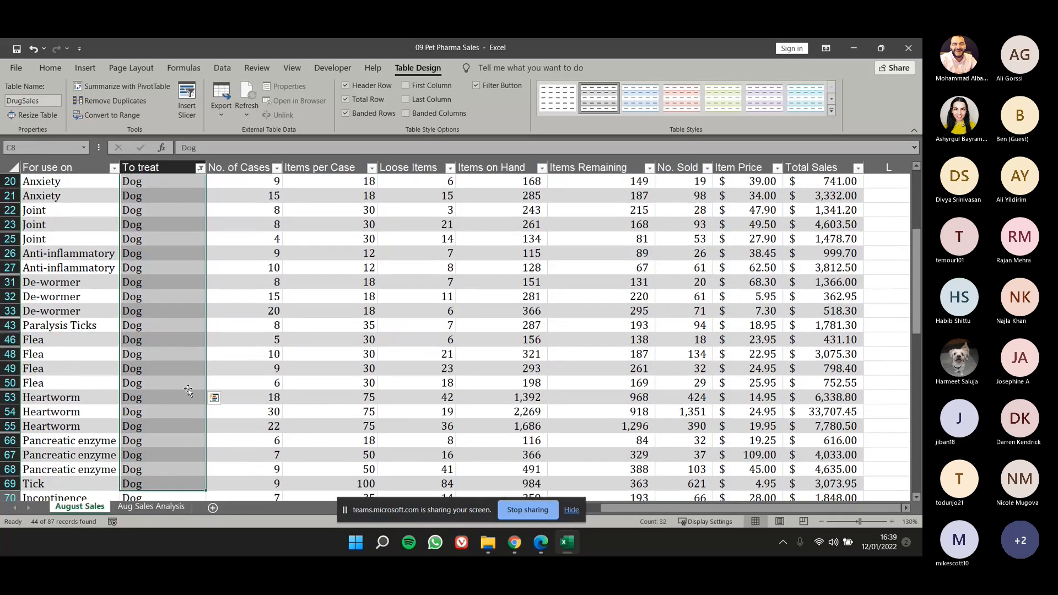
pyautogui.scroll(-5, 188, 390)
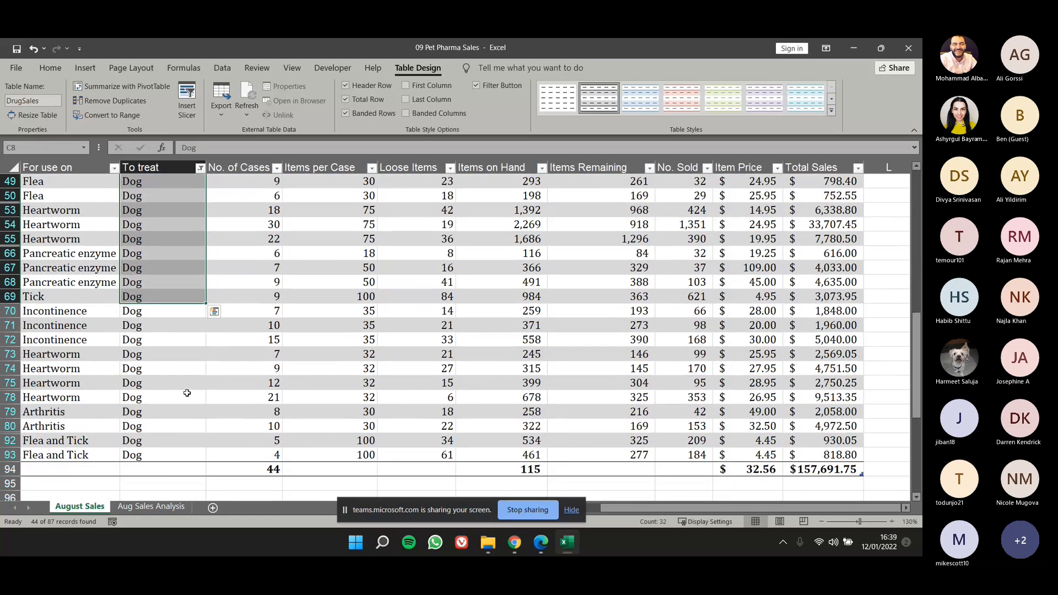
# Compare the Sales Analysis figures in D98:D100 with the filtered Dog rows and the total row of the DrugSales table.
pyautogui.scroll(-8, 188, 393)
pyautogui.moveTo(248, 368); pyautogui.dragTo(258, 397)
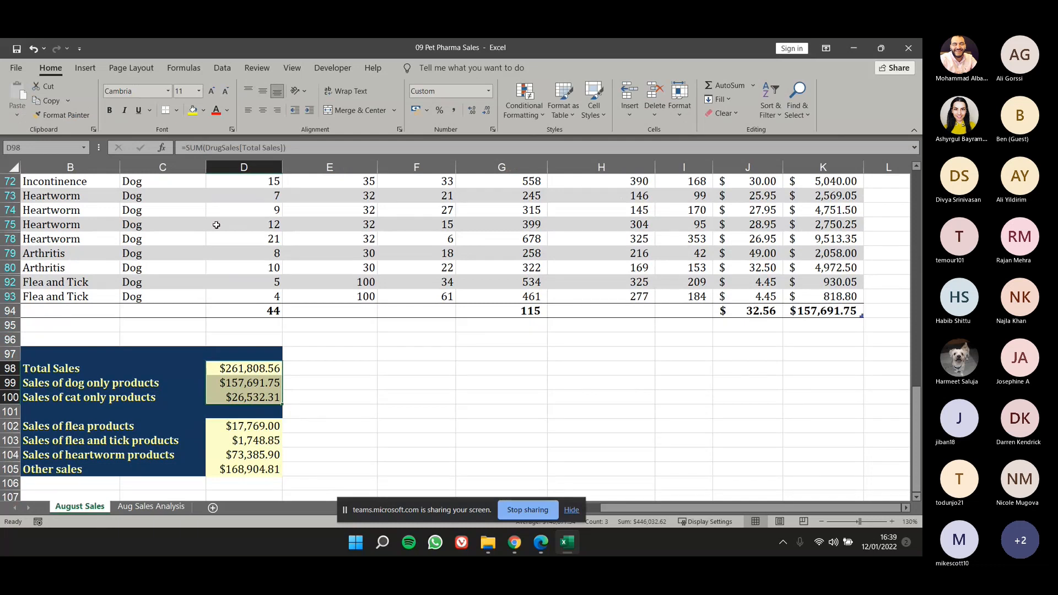
pyautogui.scroll(3, 182, 231)
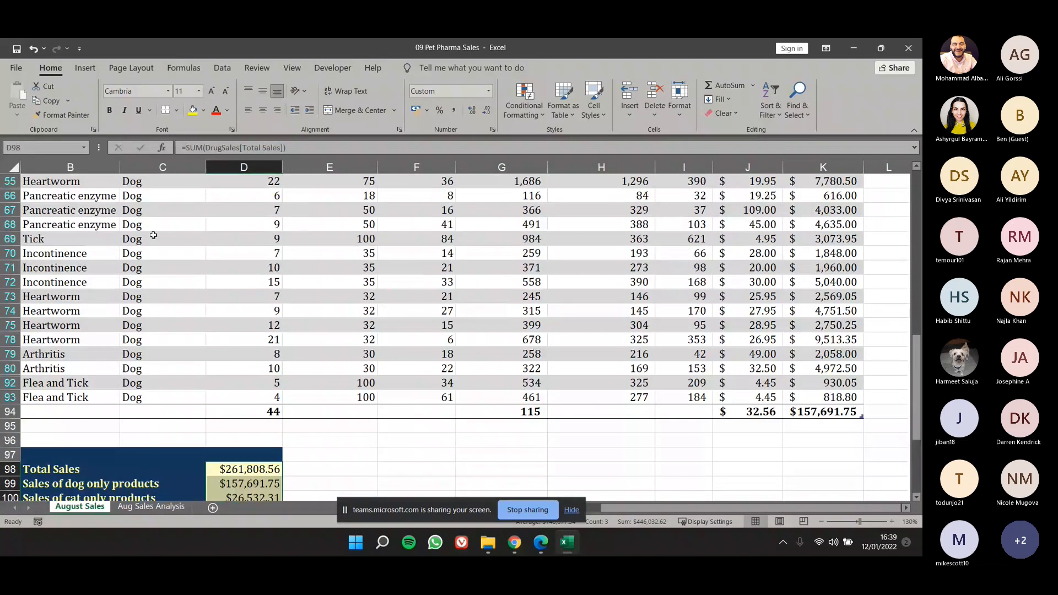
pyautogui.moveTo(153, 210); pyautogui.dragTo(154, 320)
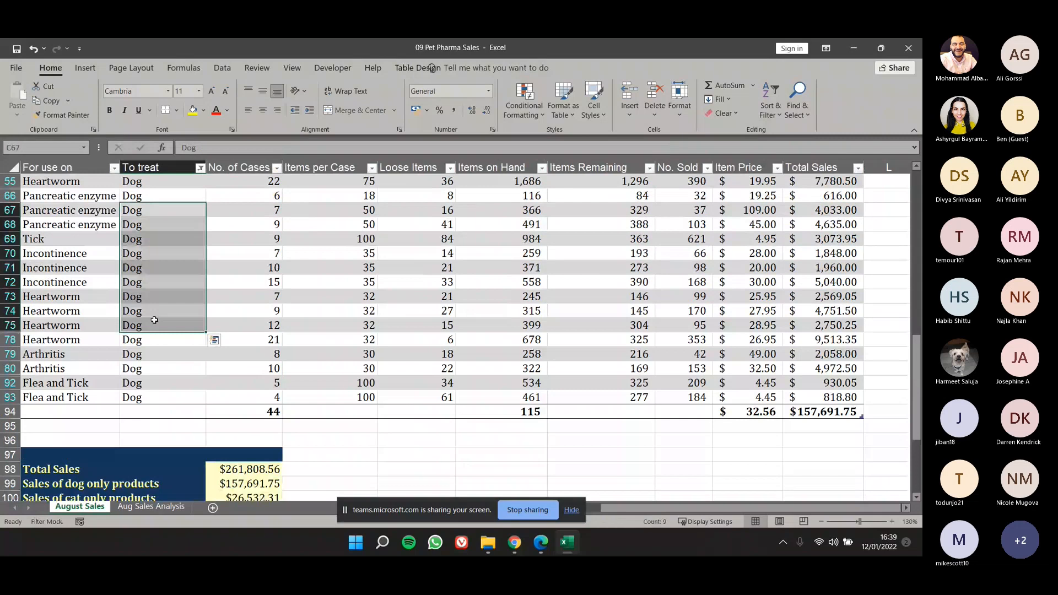
pyautogui.scroll(-3, 154, 321)
pyautogui.click(242, 328)
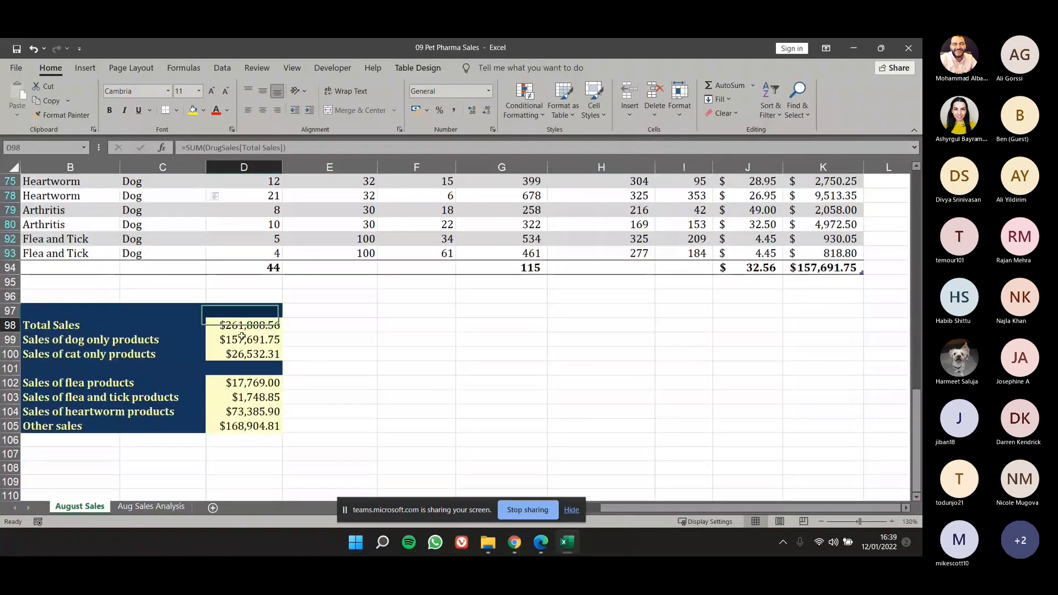
pyautogui.click(165, 224)
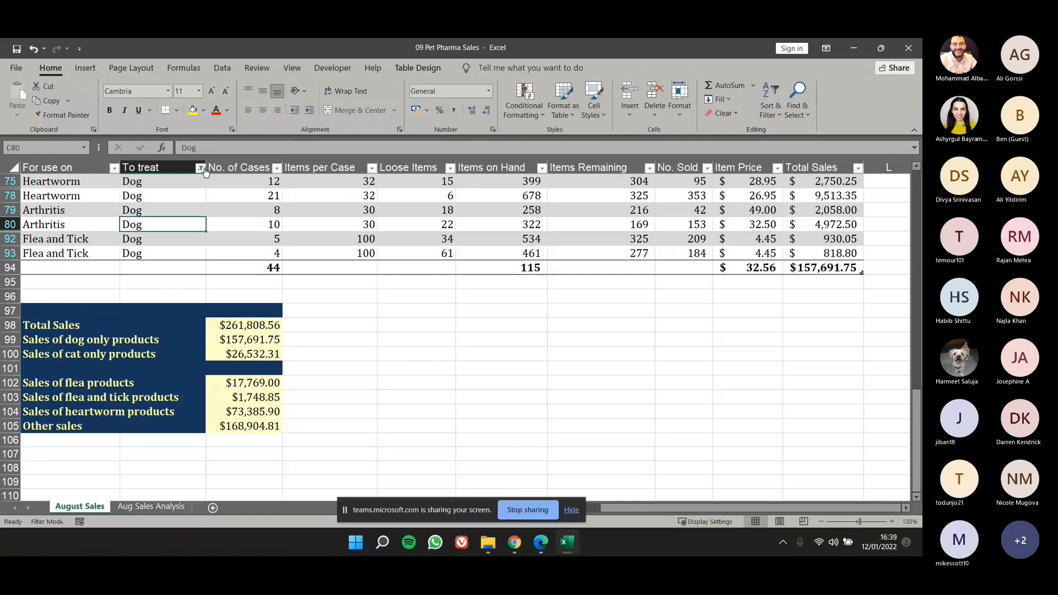
pyautogui.moveTo(242, 326); pyautogui.dragTo(243, 354)
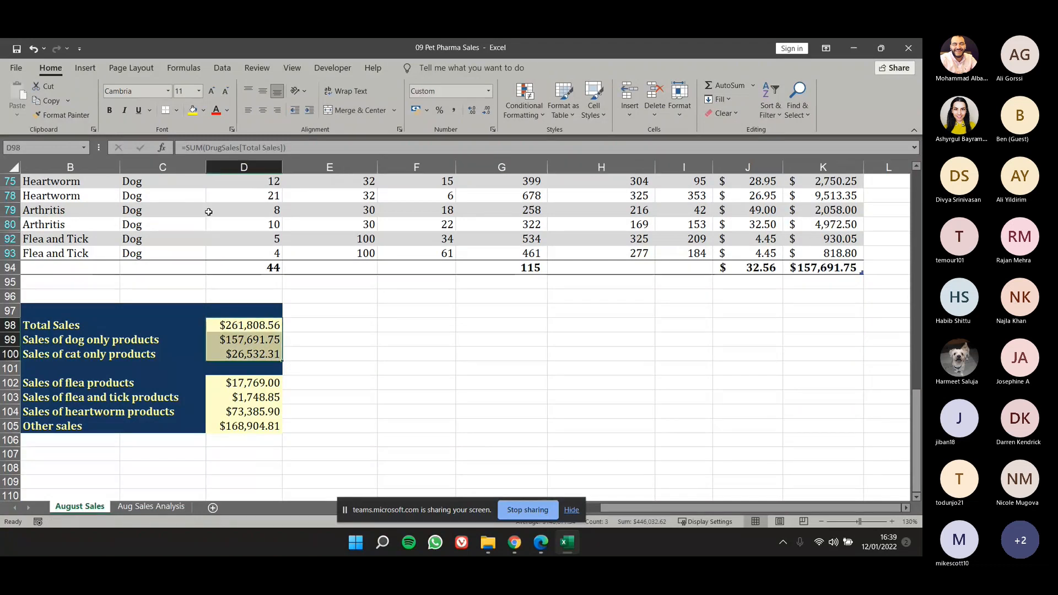
# Clear the filter from the To treat column and review the Sales Analysis figures below the table.
pyautogui.click(204, 212)
pyautogui.hotkey('alt', 'Down')
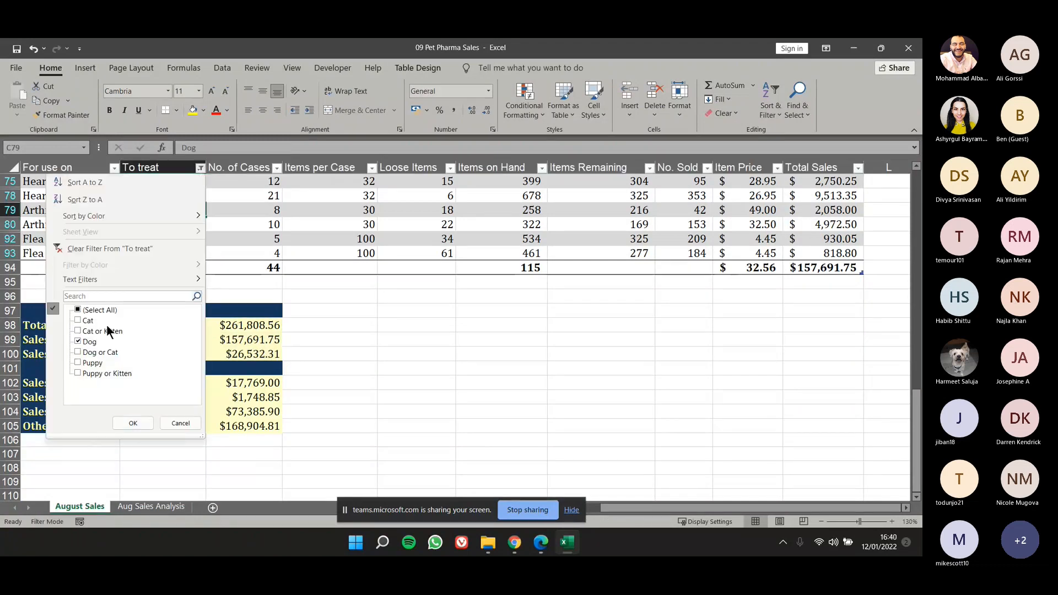
pyautogui.click(78, 249)
pyautogui.scroll(-5, 314, 331)
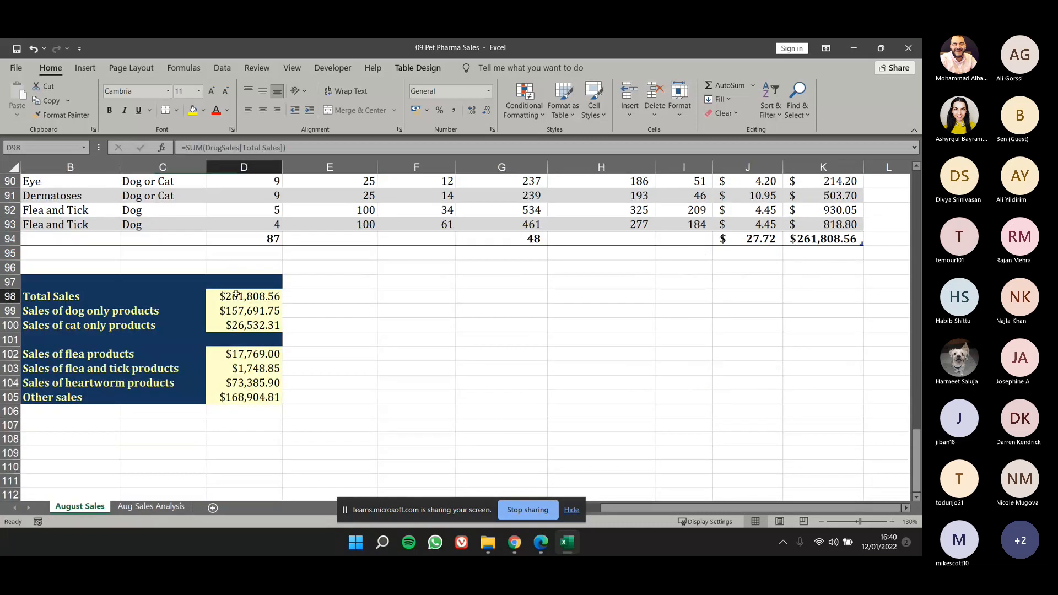
pyautogui.moveTo(243, 296); pyautogui.dragTo(243, 383)
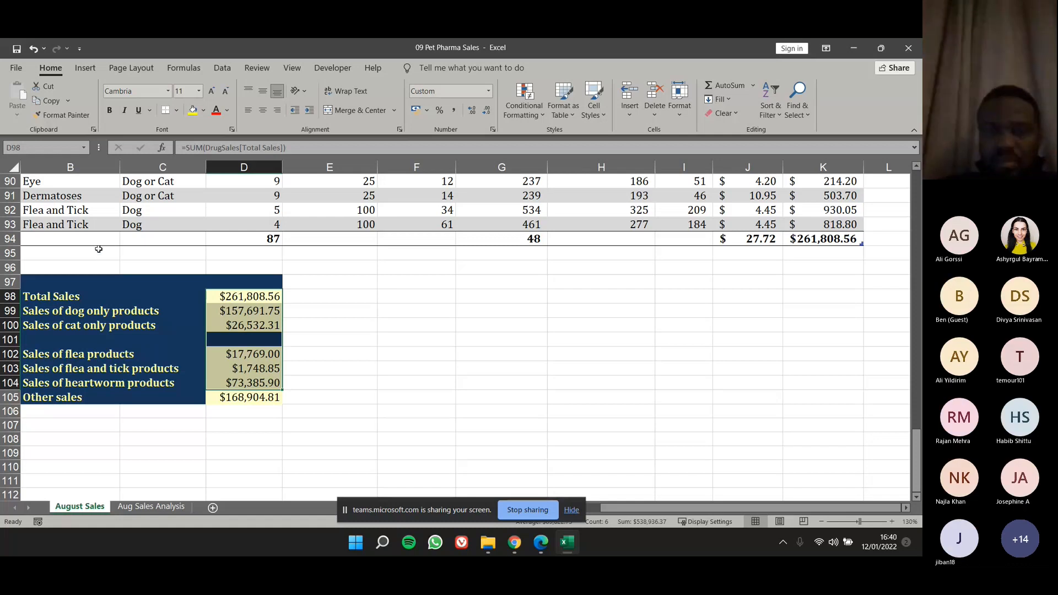
pyautogui.click(136, 265)
pyautogui.keyDown('ctrl'); pyautogui.scroll(-1, 136, 264); pyautogui.keyUp('ctrl')
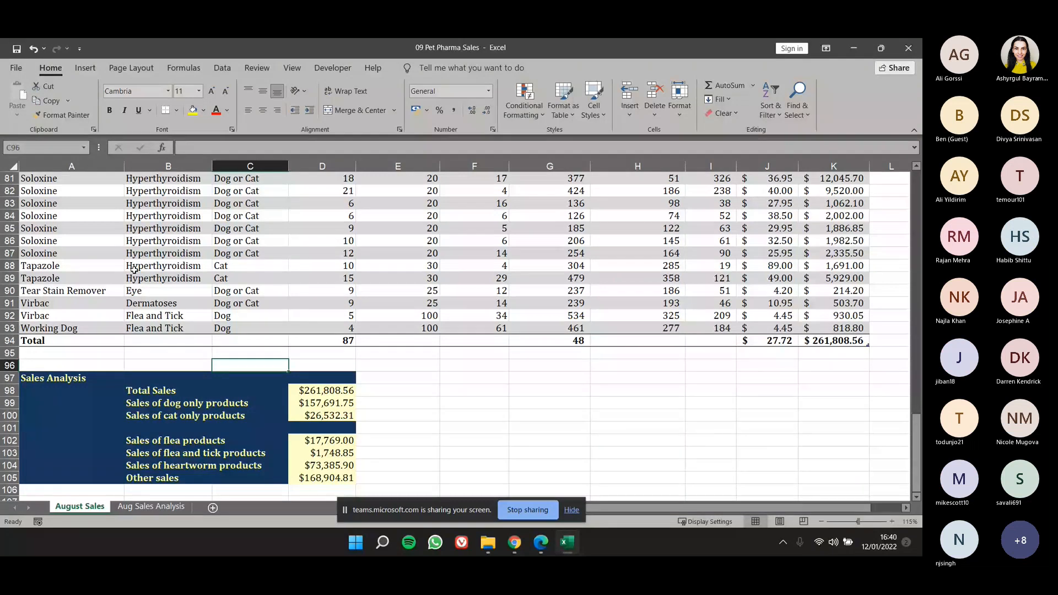
# Turn off the filter buttons in the DrugSales table's header row.
pyautogui.scroll(5, 177, 250)
pyautogui.click(239, 266)
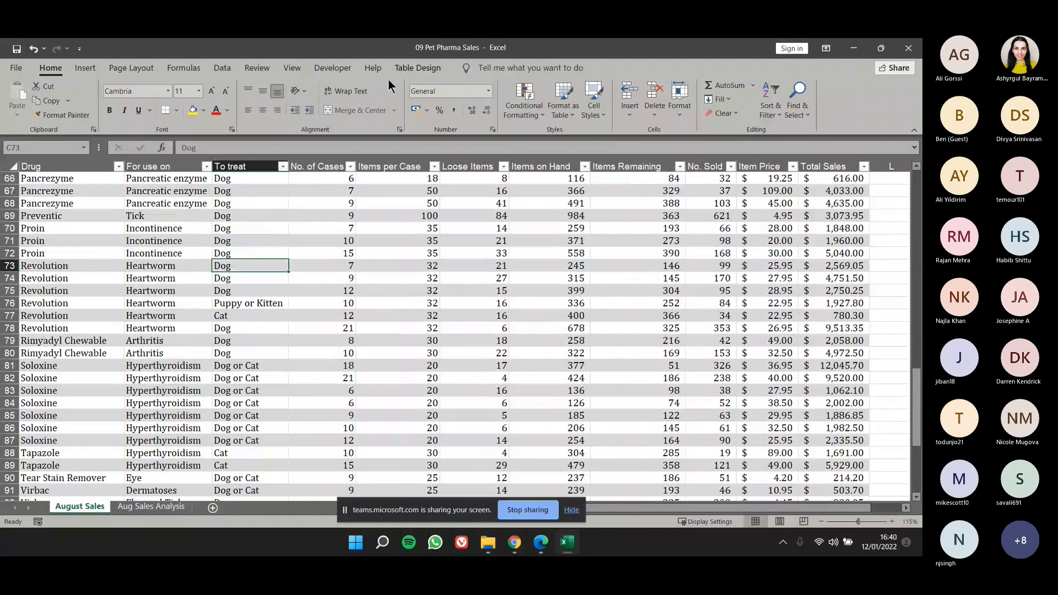
pyautogui.click(223, 68)
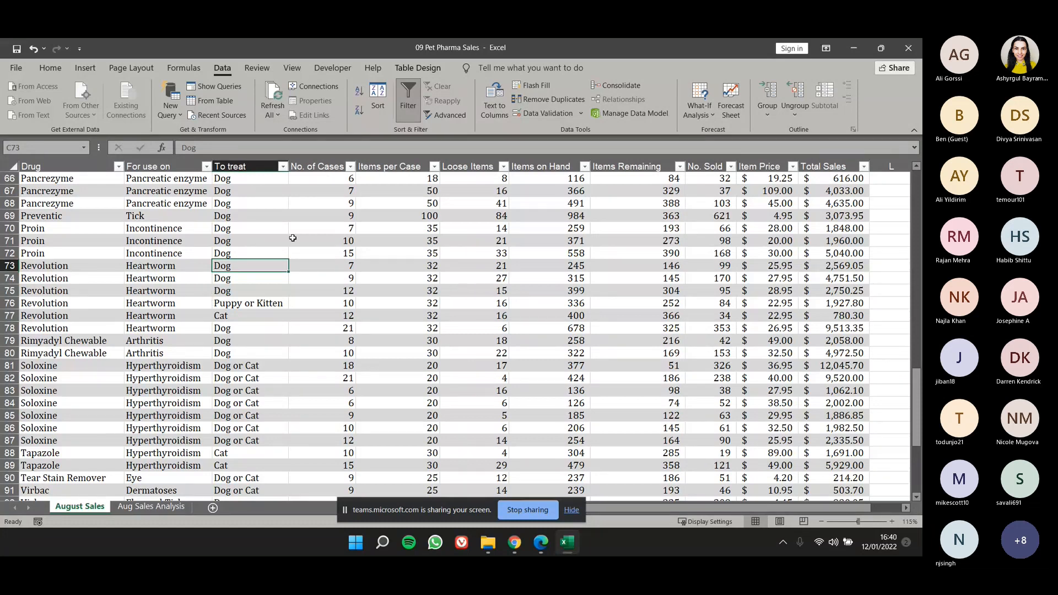
pyautogui.click(532, 262)
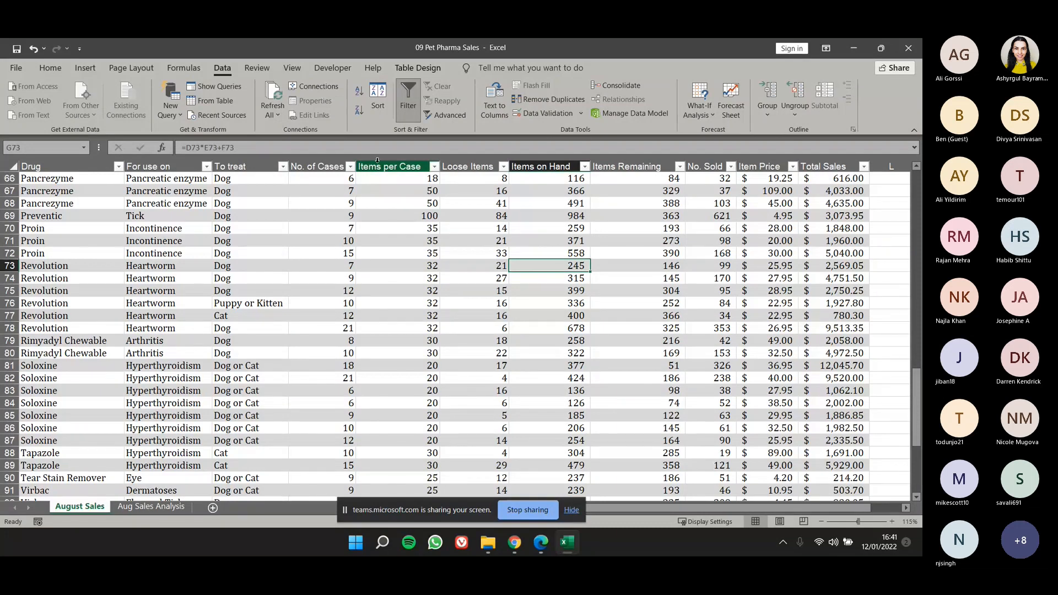
pyautogui.hotkey('ctrl', 'shift', 'l')
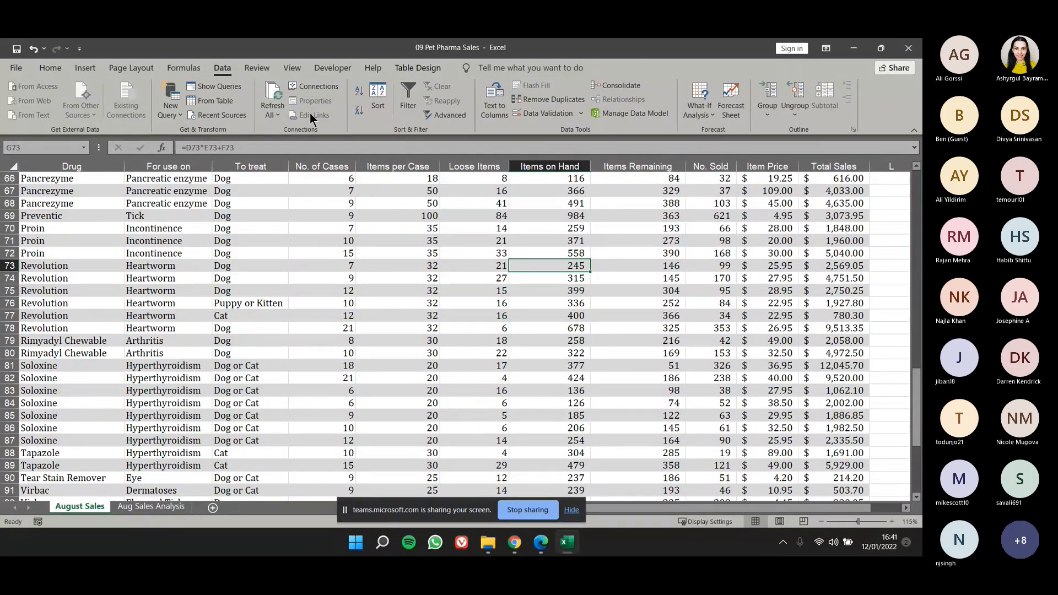
# Insert slicers for the For use on and To treat columns of the DrugSales table.
pyautogui.click(362, 213)
pyautogui.click(408, 69)
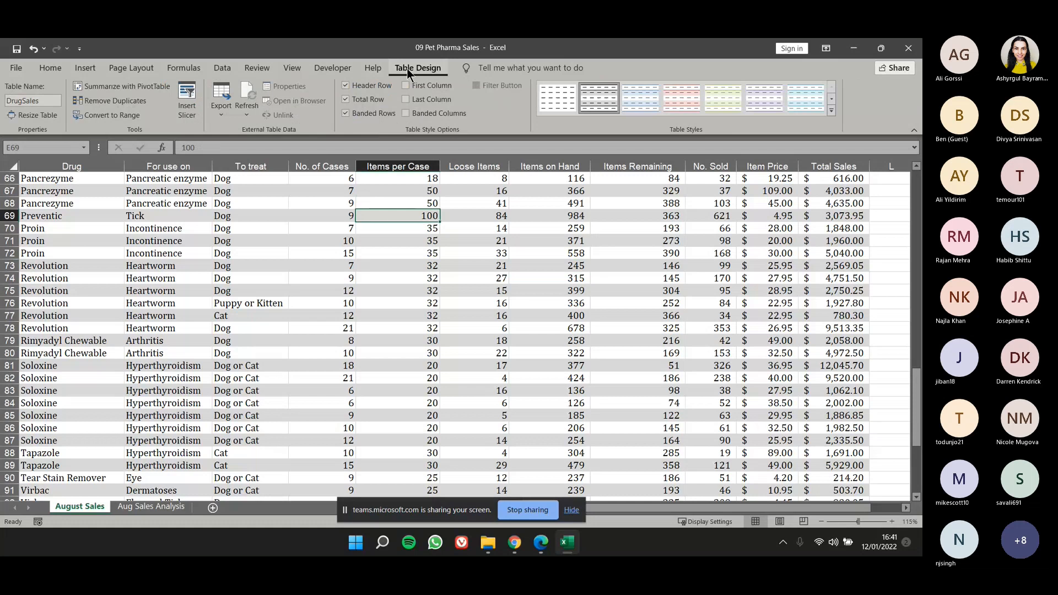
pyautogui.click(186, 99)
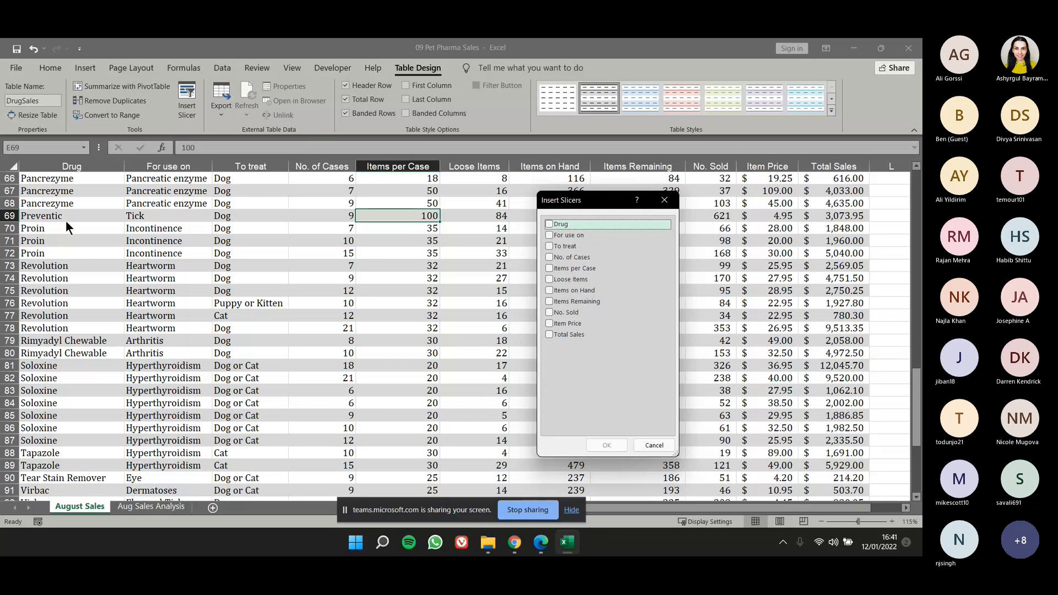
pyautogui.click(550, 237)
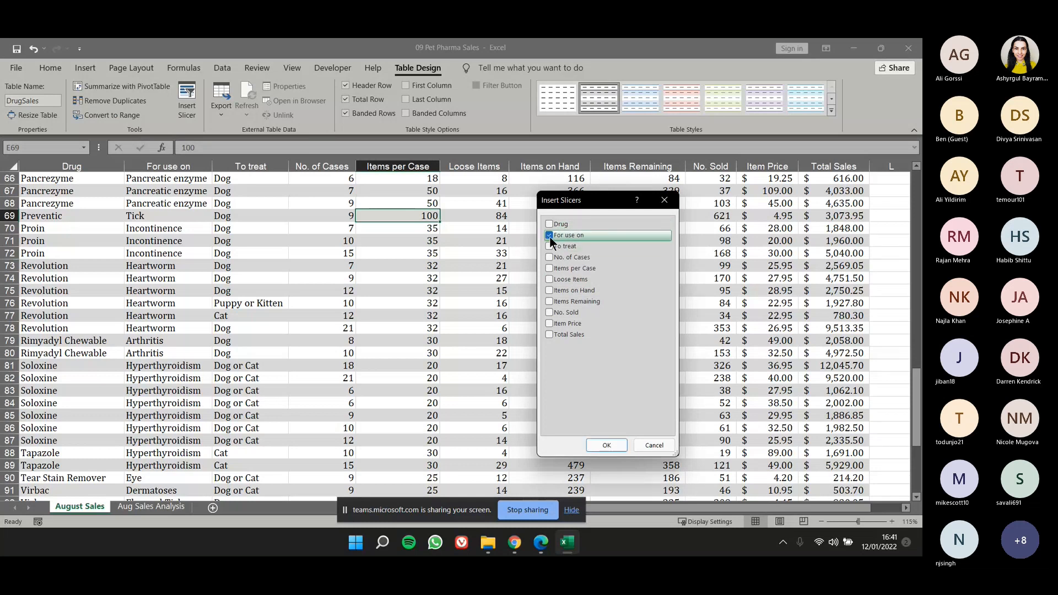
pyautogui.click(550, 247)
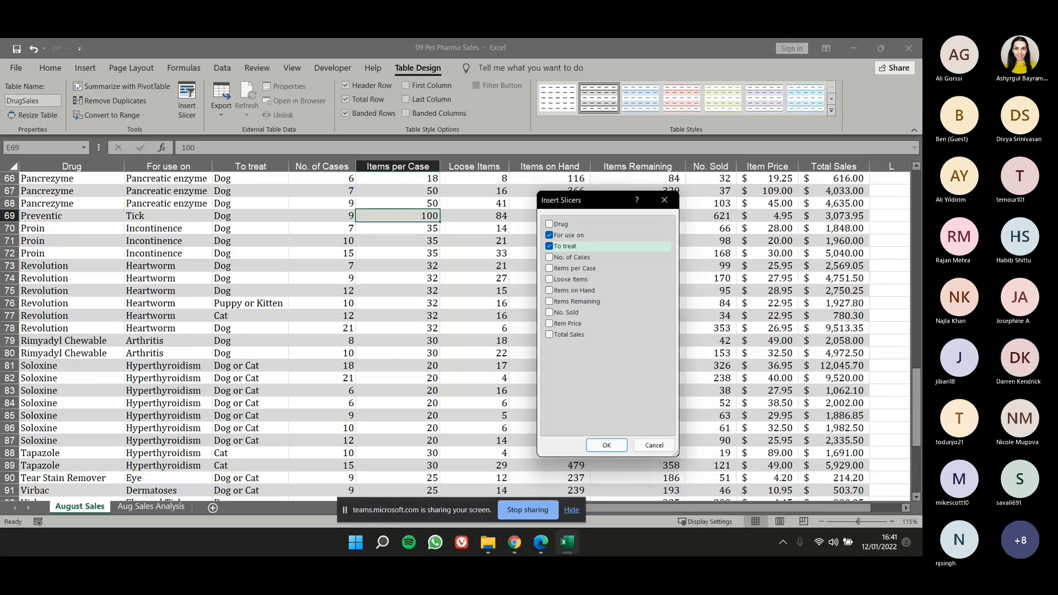
pyautogui.click(607, 443)
# Move both slicers to the empty columns beside Total Sales, with To treat above For use on.
pyautogui.moveTo(533, 283); pyautogui.dragTo(709, 261)
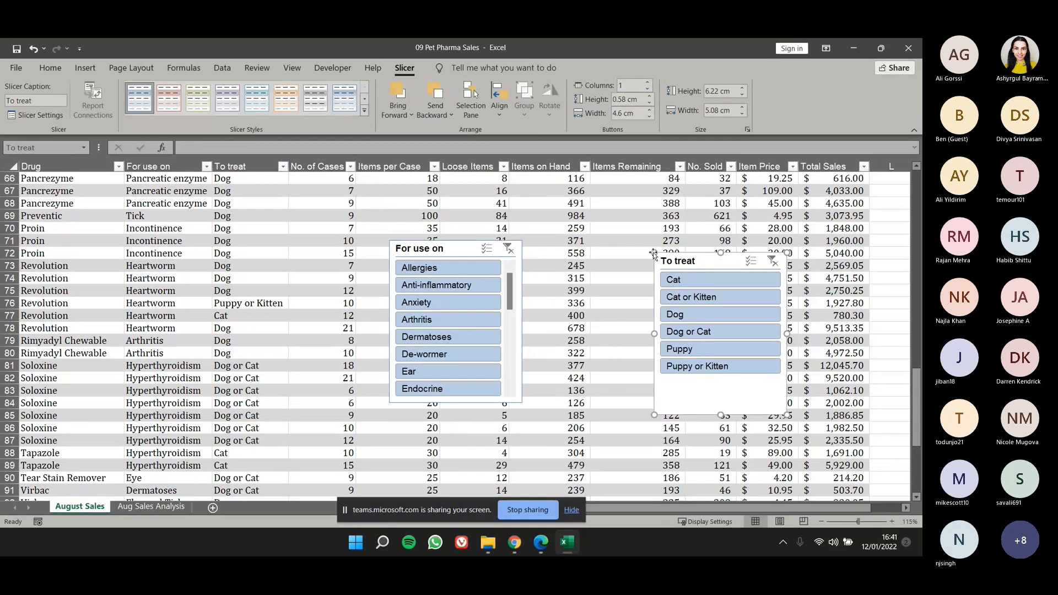
pyautogui.click(582, 250)
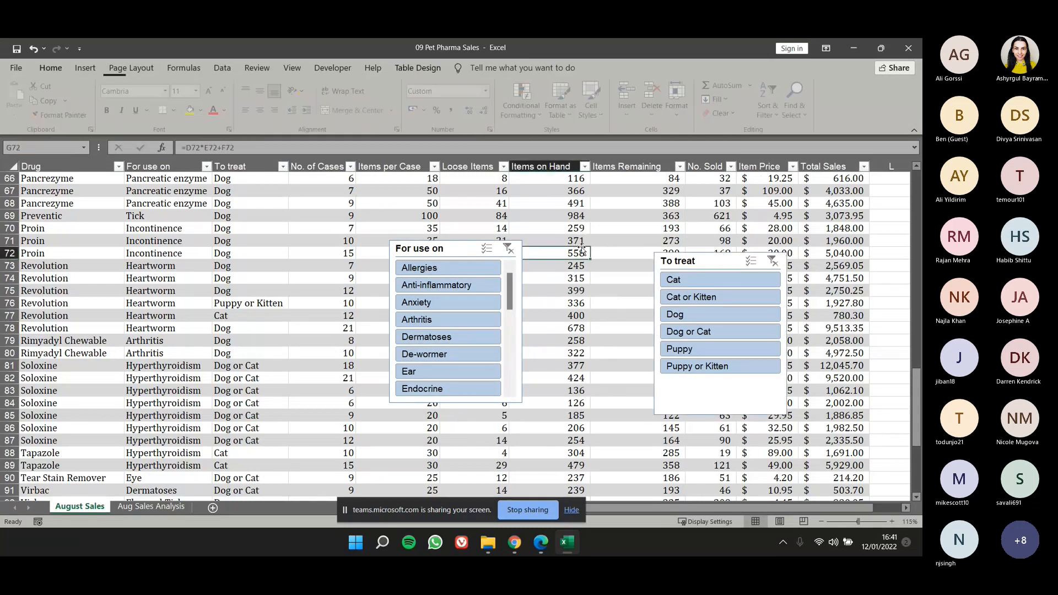
pyautogui.keyDown('ctrl'); pyautogui.scroll(-1, 582, 249); pyautogui.keyUp('ctrl')
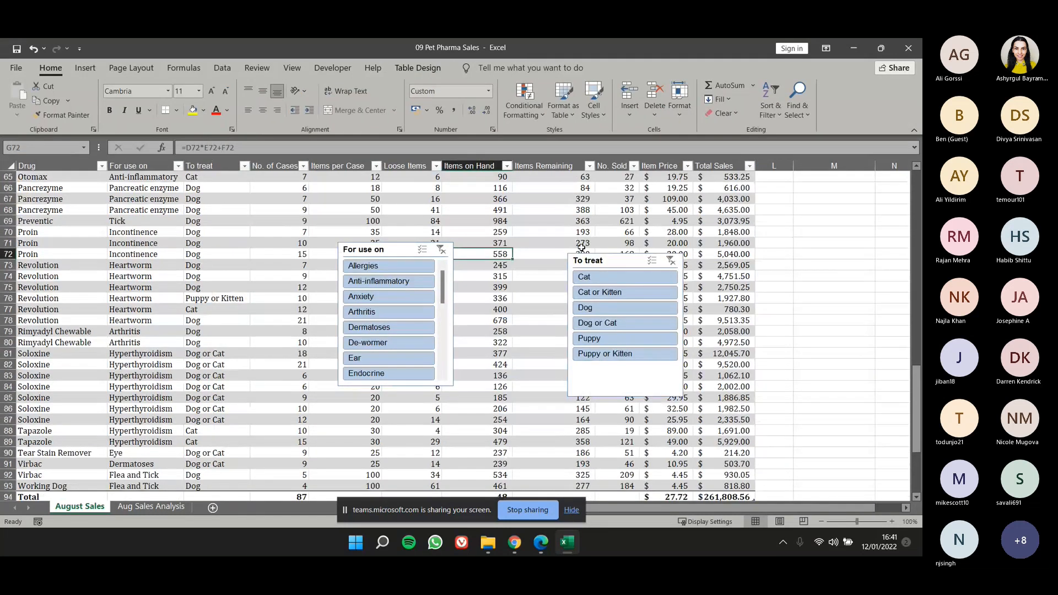
pyautogui.keyDown('ctrl'); pyautogui.scroll(-1, 524, 266); pyautogui.keyUp('ctrl')
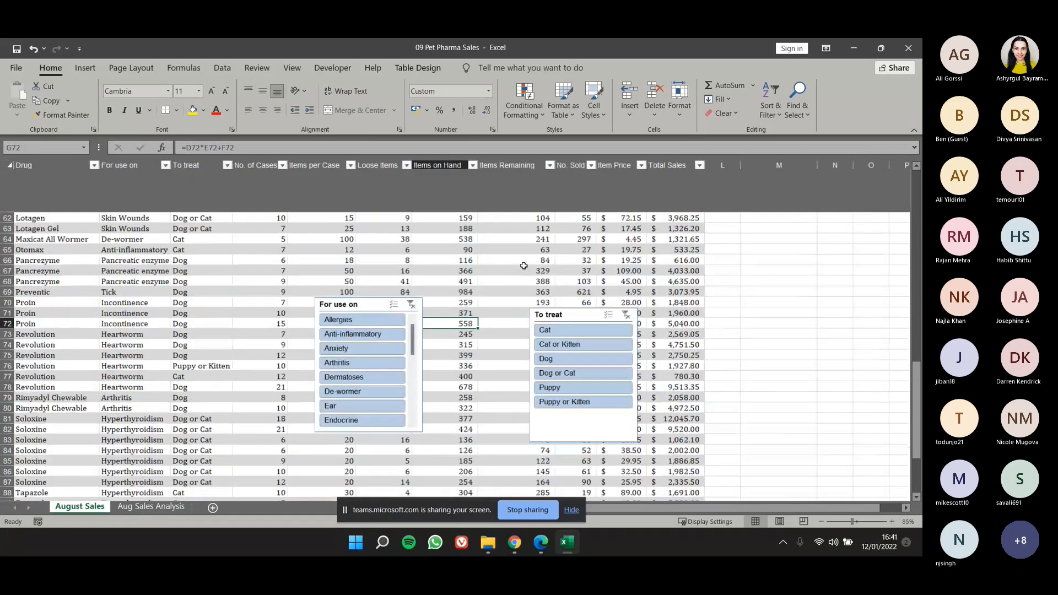
pyautogui.keyDown('ctrl'); pyautogui.scroll(-1, 524, 265); pyautogui.keyUp('ctrl')
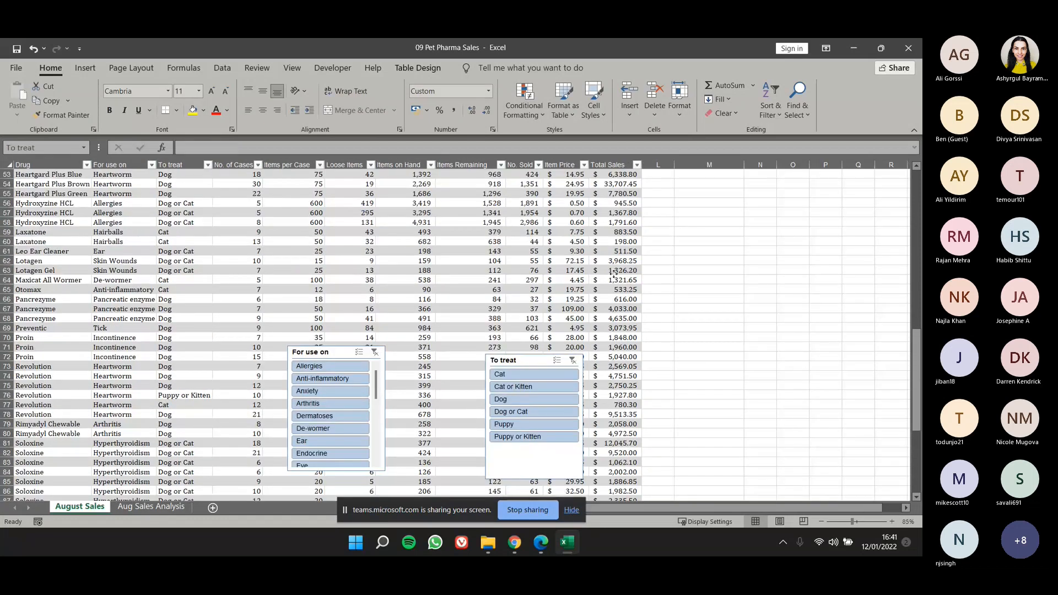
pyautogui.moveTo(614, 274); pyautogui.dragTo(703, 193)
pyautogui.click(315, 352)
pyautogui.moveTo(316, 352); pyautogui.dragTo(688, 336)
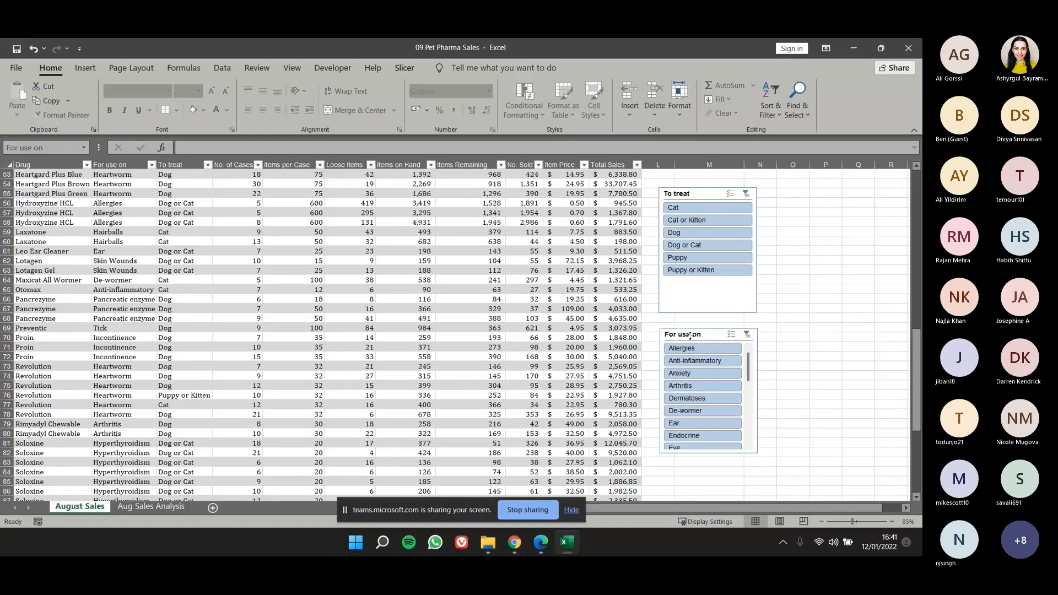
# Try filtering the table to Cat with the To treat slicer, check the total row, and undo the filter.
pyautogui.click(683, 207)
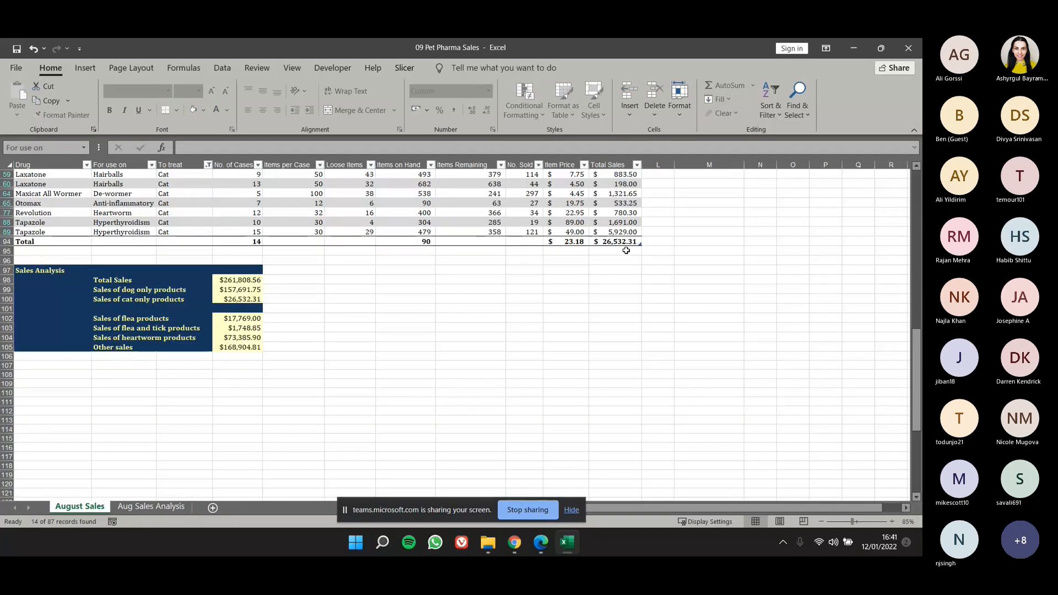
pyautogui.click(624, 257)
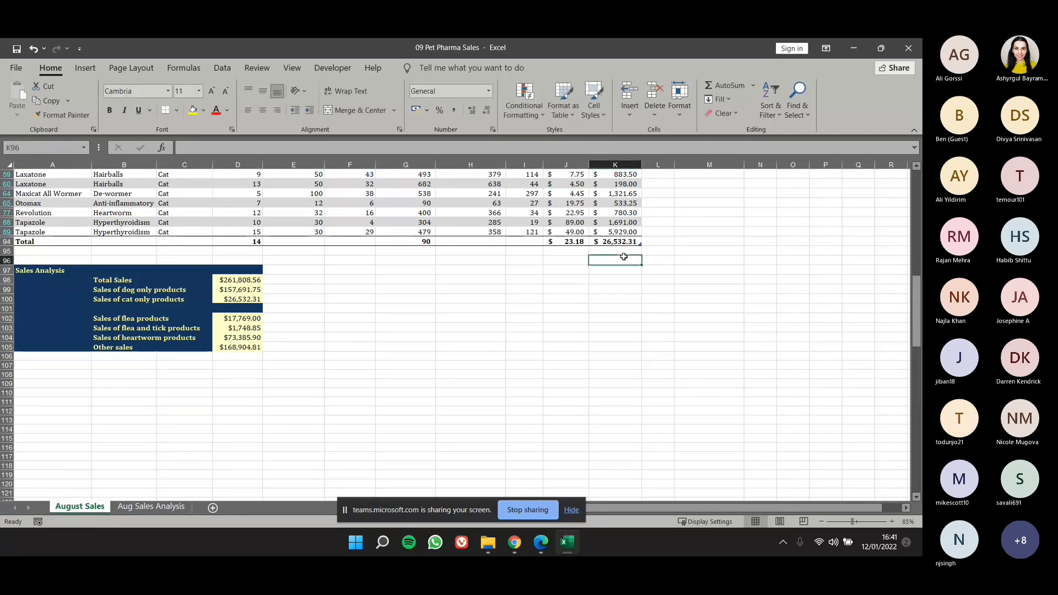
pyautogui.scroll(1, 624, 257)
pyautogui.scroll(3, 627, 271)
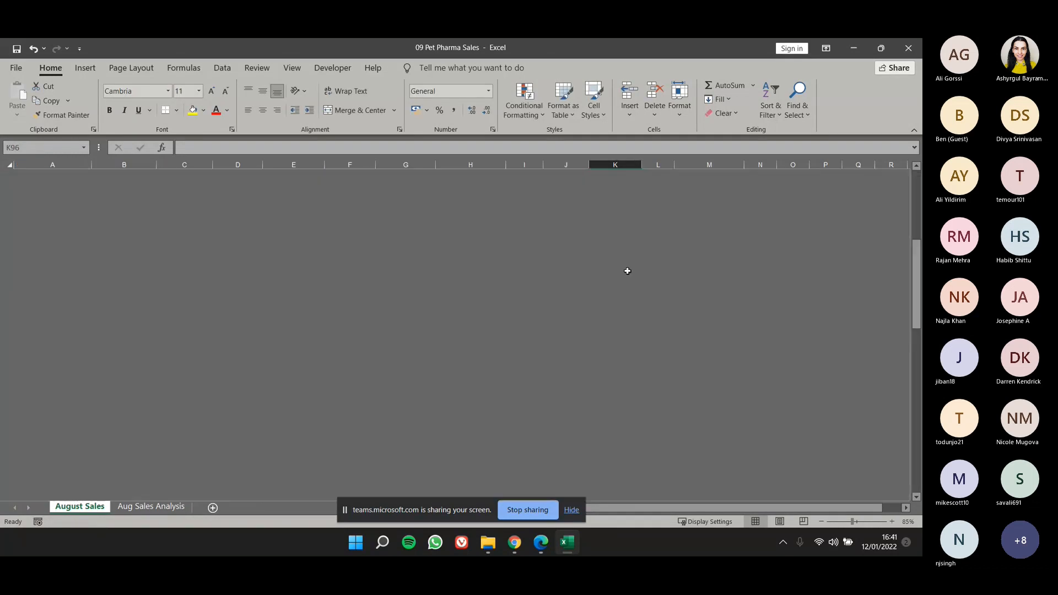
pyautogui.hotkey('ctrl', 'z')
pyautogui.scroll(5, 628, 271)
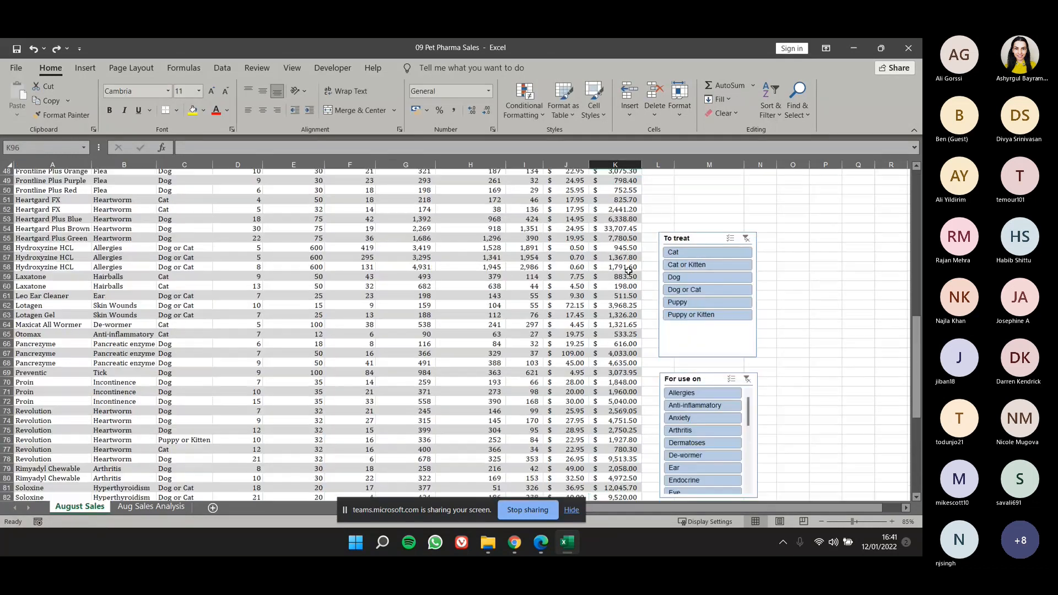
# Try filtering the table to Allergies with the For use on slicer, check the rows, and undo the filter.
pyautogui.scroll(-2, 628, 272)
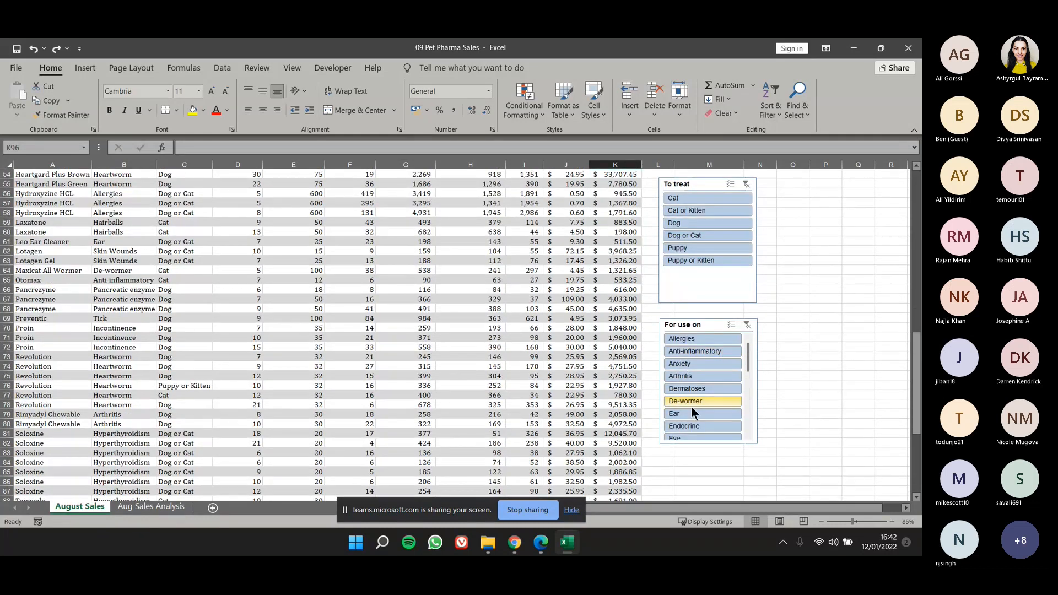
pyautogui.scroll(-1, 699, 392)
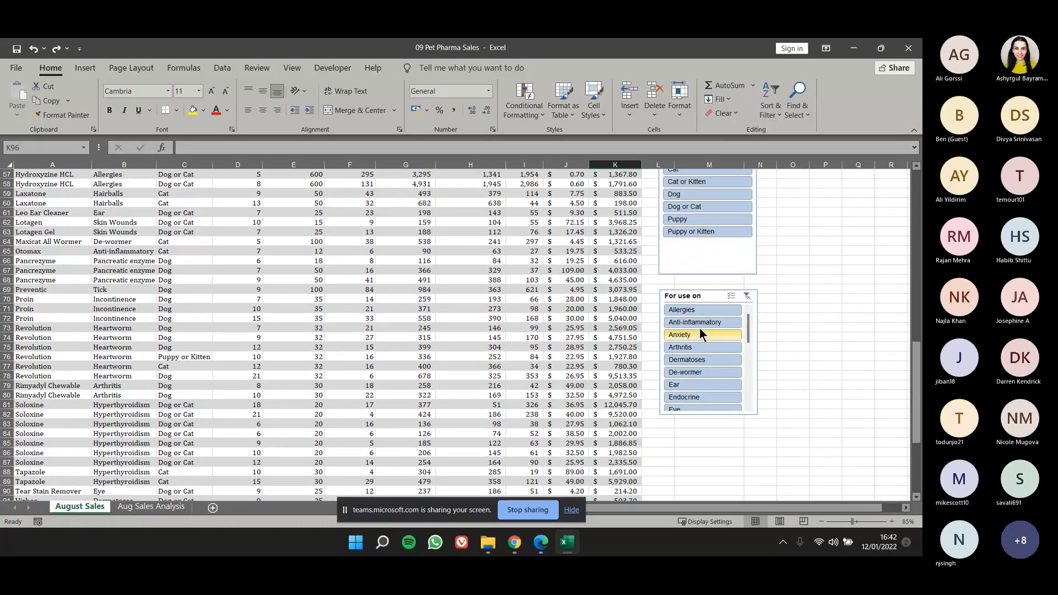
pyautogui.click(699, 311)
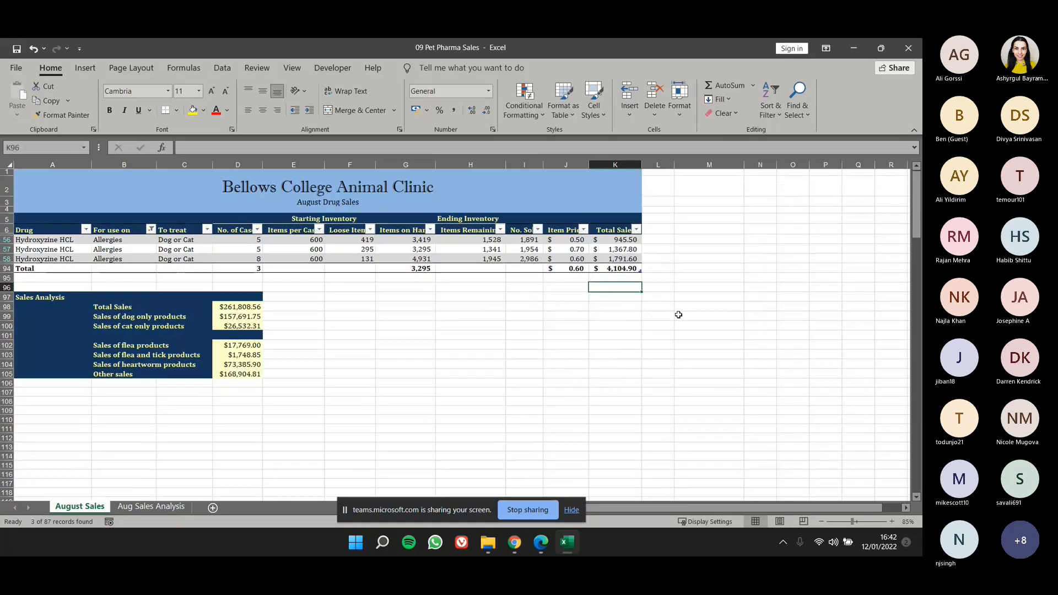
pyautogui.moveTo(106, 238); pyautogui.dragTo(114, 259)
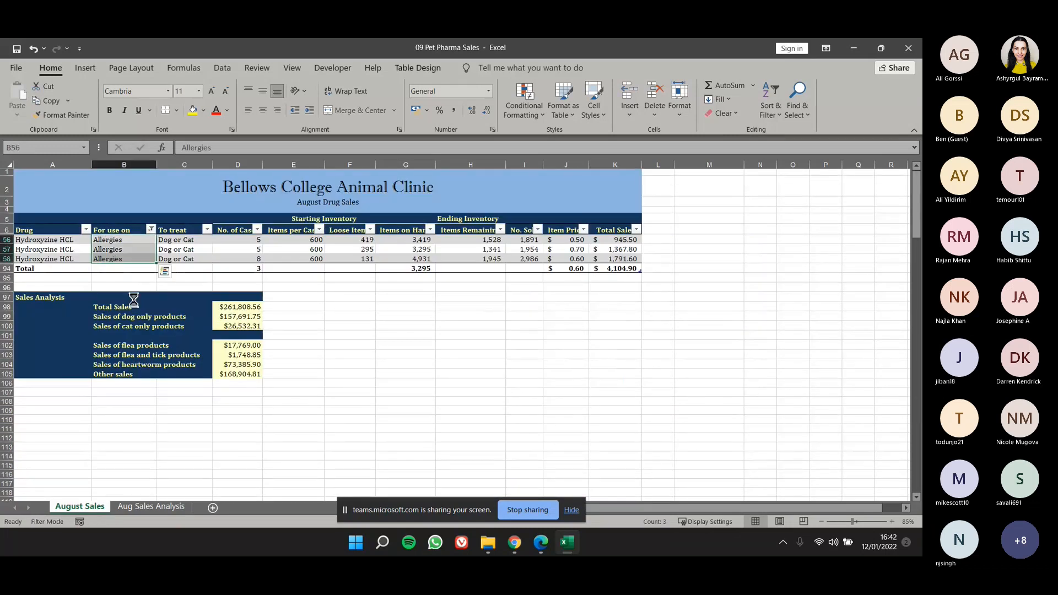
pyautogui.hotkey('ctrl', 'z')
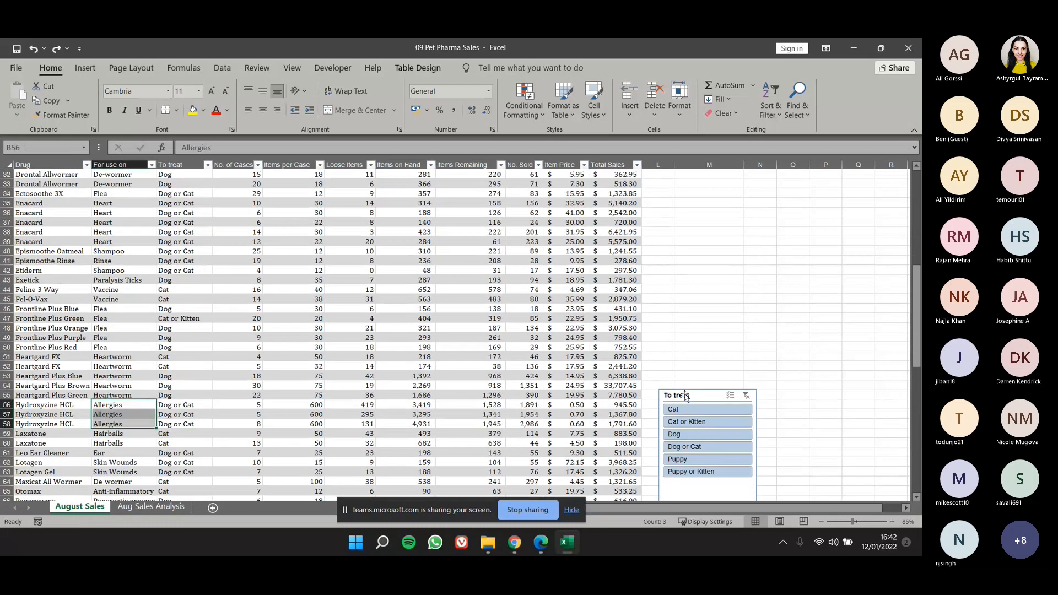
# Move the To treat slicer up beside the table so that it starts at about row 33.
pyautogui.moveTo(685, 395); pyautogui.dragTo(681, 234)
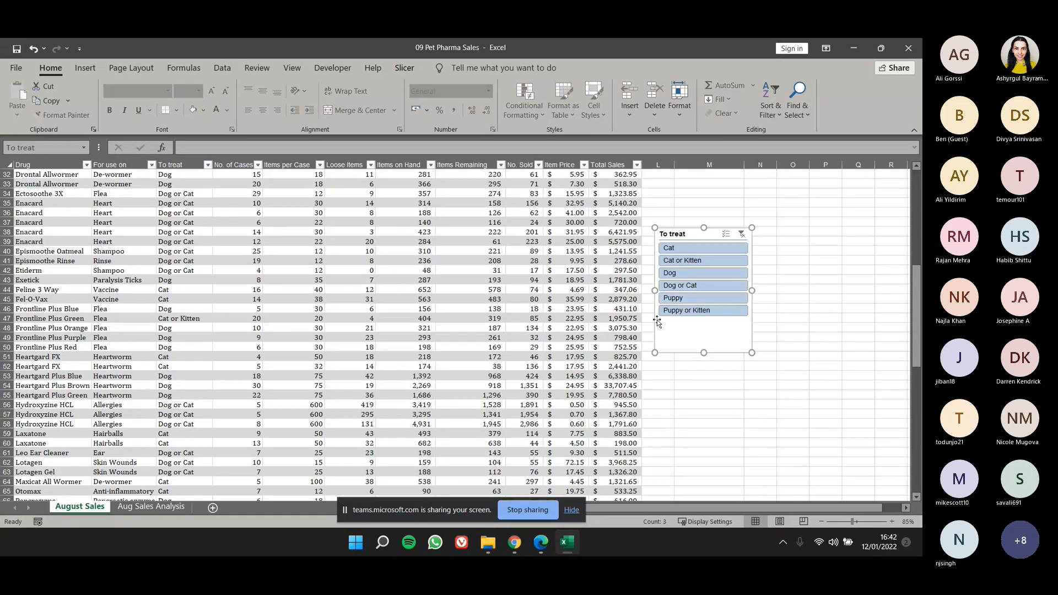
pyautogui.moveTo(682, 236); pyautogui.dragTo(681, 192)
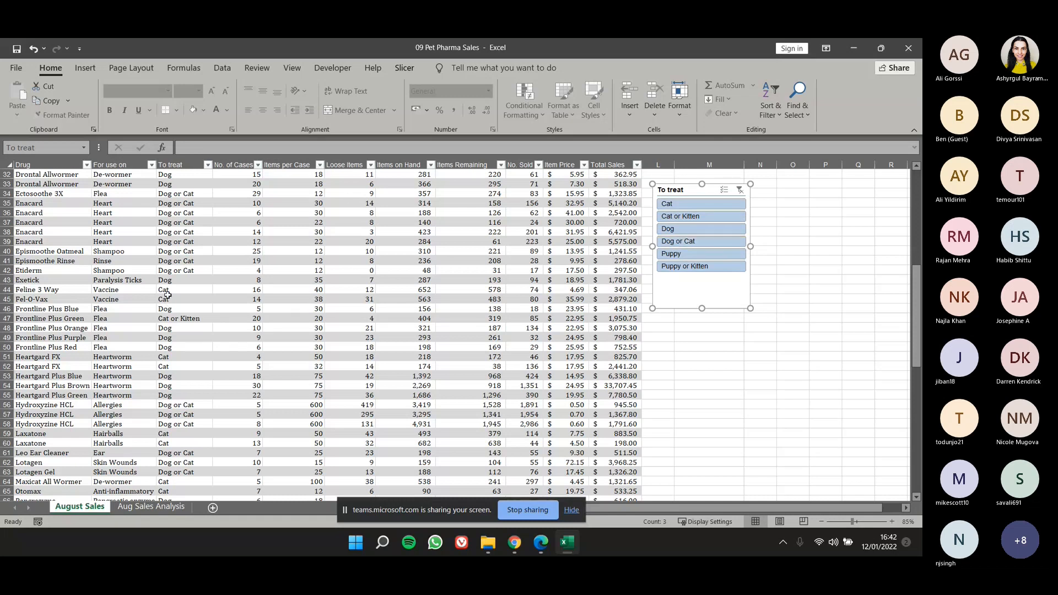
# Delete the To treat slicer and the For use on slicer beside the table.
pyautogui.click(292, 280)
pyautogui.scroll(10, 450, 317)
pyautogui.scroll(-3, 450, 317)
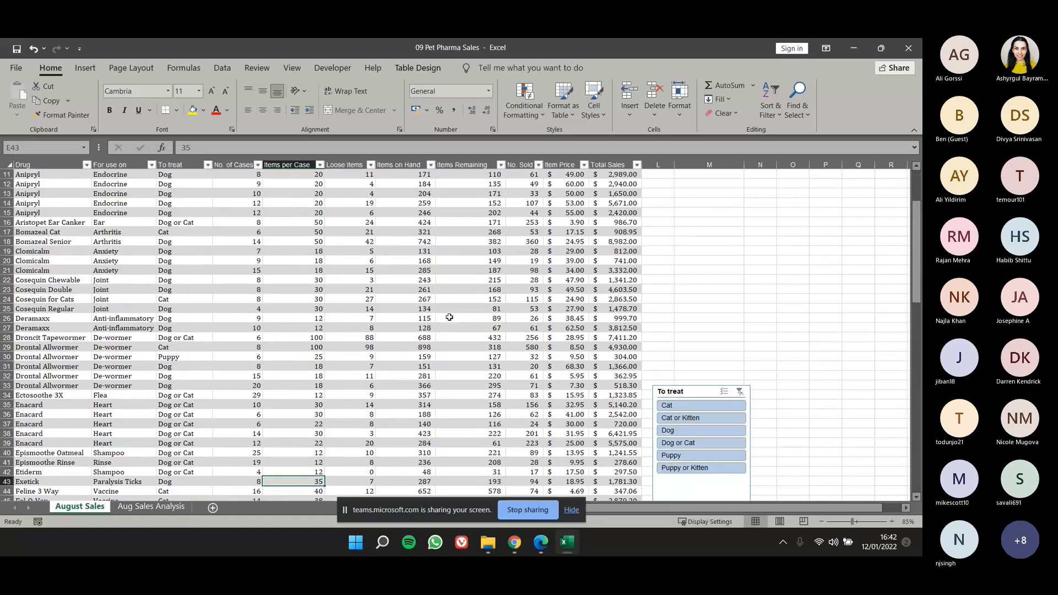
pyautogui.scroll(-6, 914, 308)
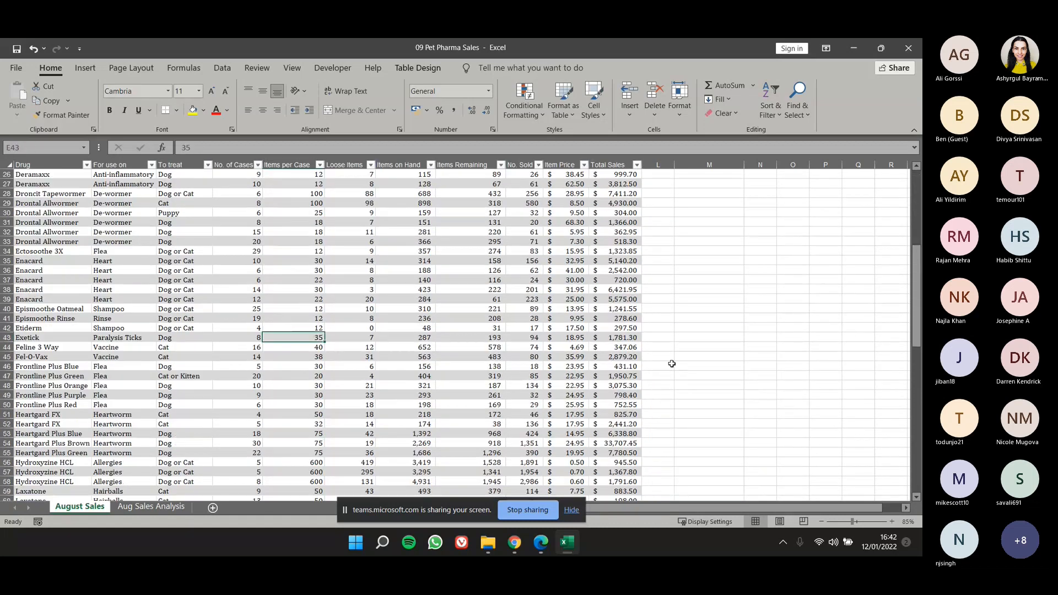
pyautogui.moveTo(914, 307); pyautogui.dragTo(914, 442)
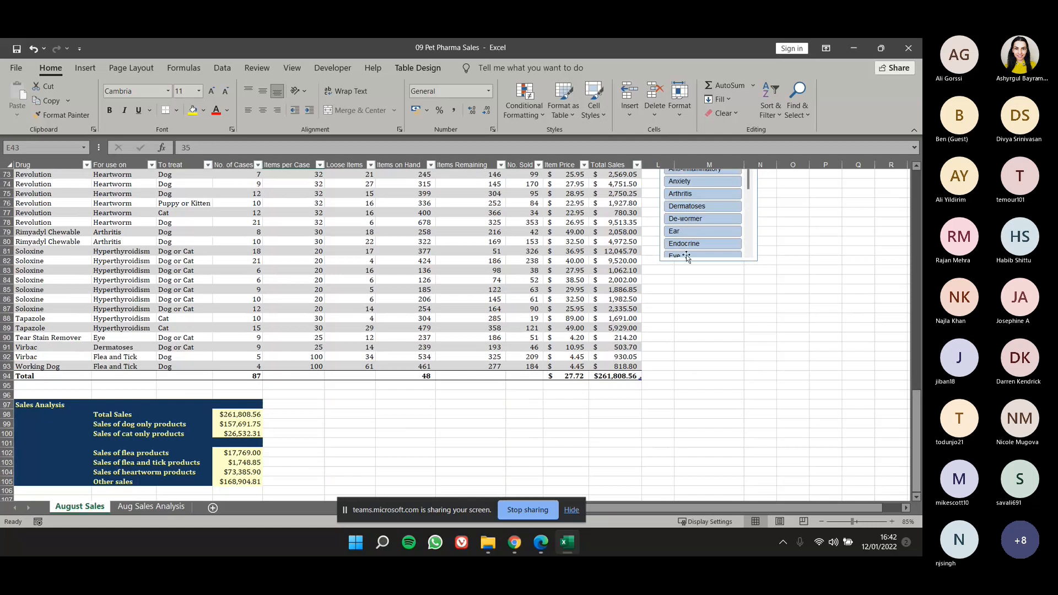
pyautogui.scroll(-3, 686, 255)
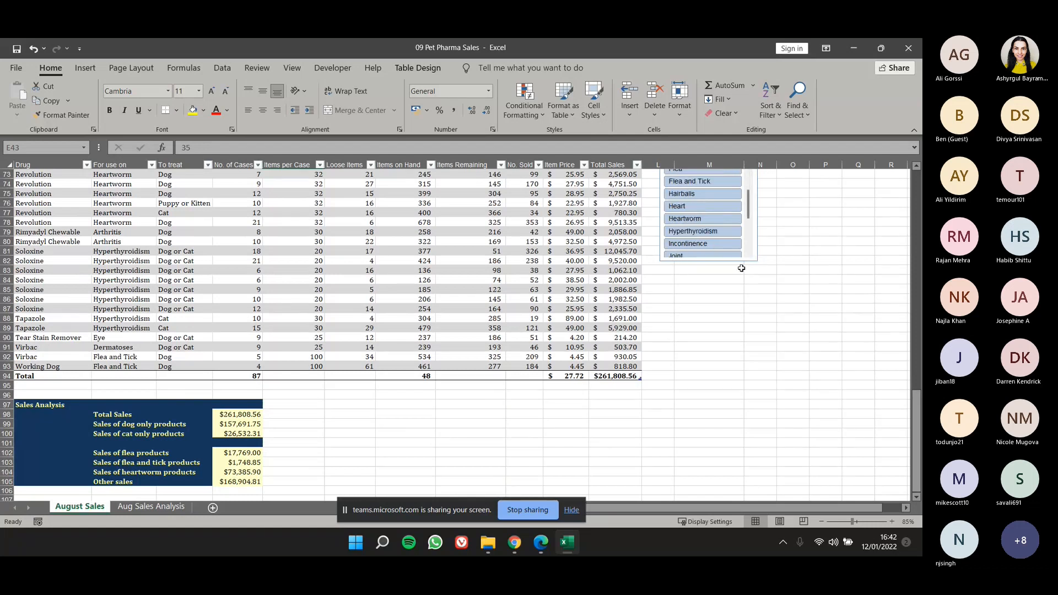
pyautogui.click(739, 263)
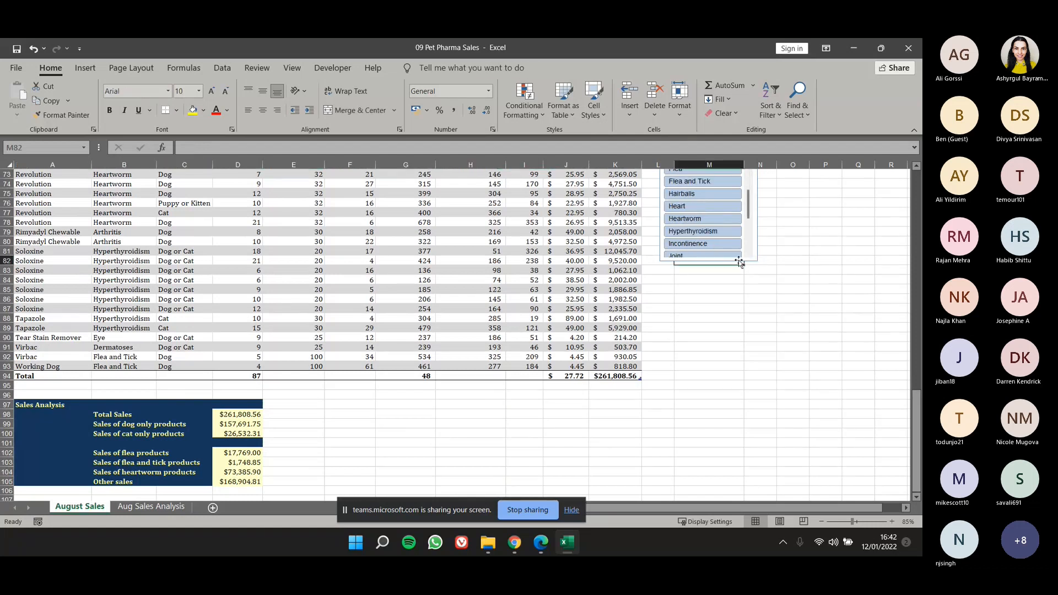
pyautogui.press('Delete')
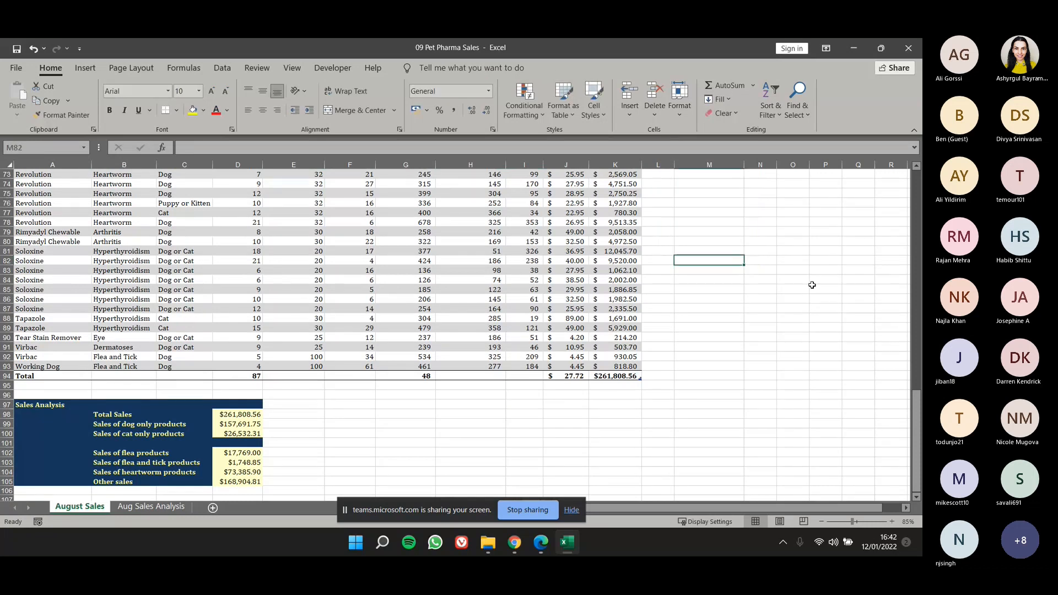
# Duplicate the August Sales sheet as August Sales (2), directly after the original, and return to the original sheet.
pyautogui.moveTo(917, 422); pyautogui.dragTo(910, 206)
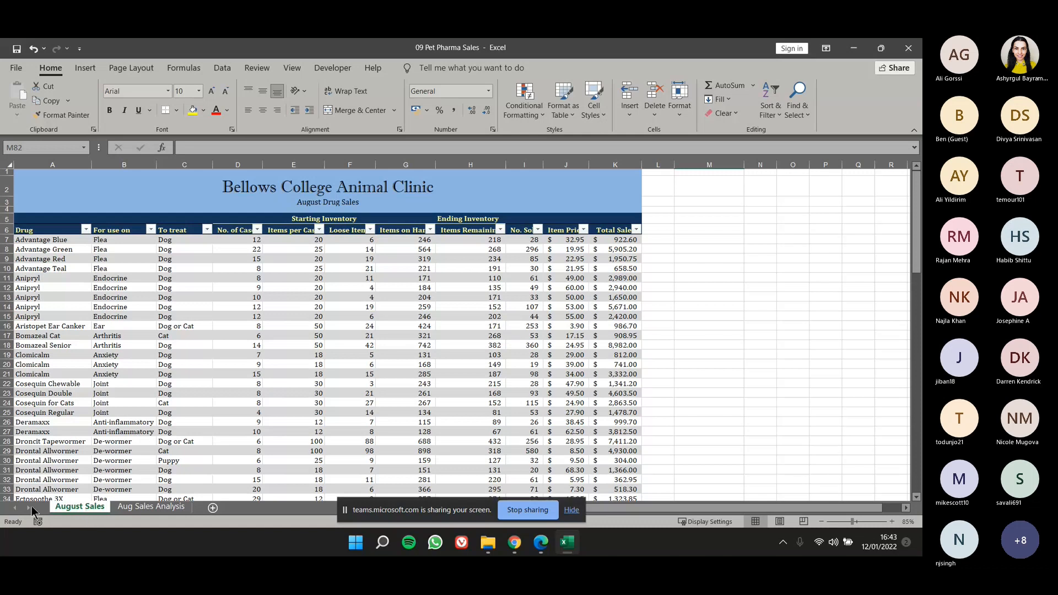
pyautogui.moveTo(92, 504); pyautogui.dragTo(113, 504)
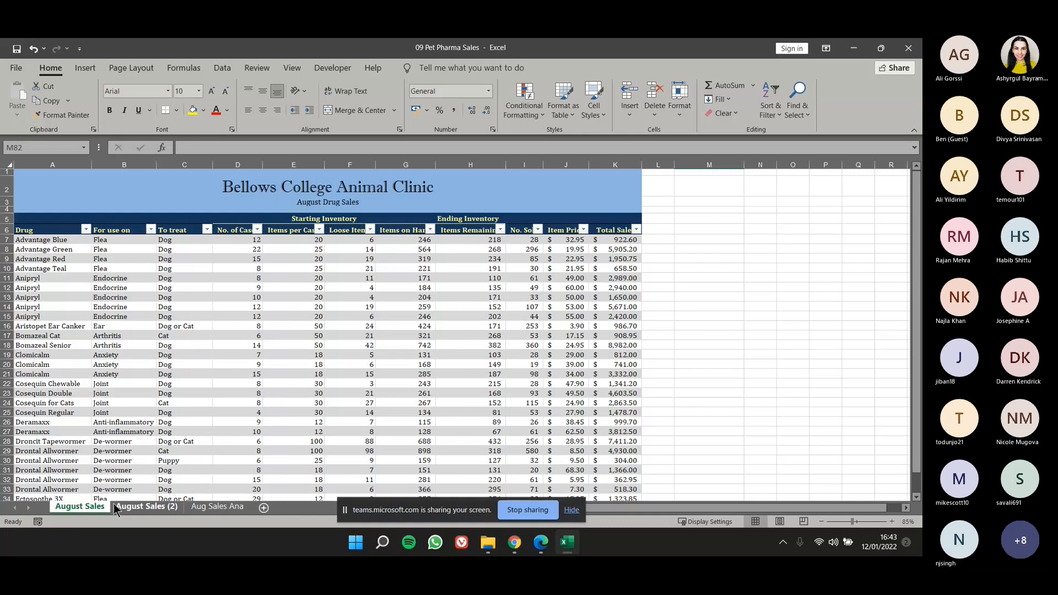
pyautogui.click(84, 510)
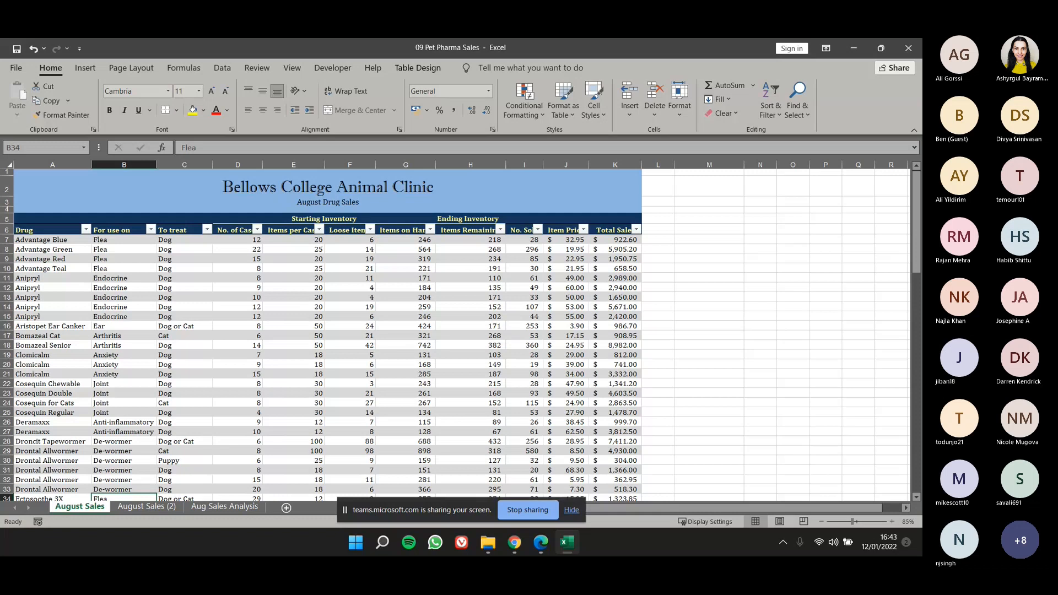
# Switch the Developer tab off and back on in the ribbon customization options and accept the settings.
pyautogui.click(21, 69)
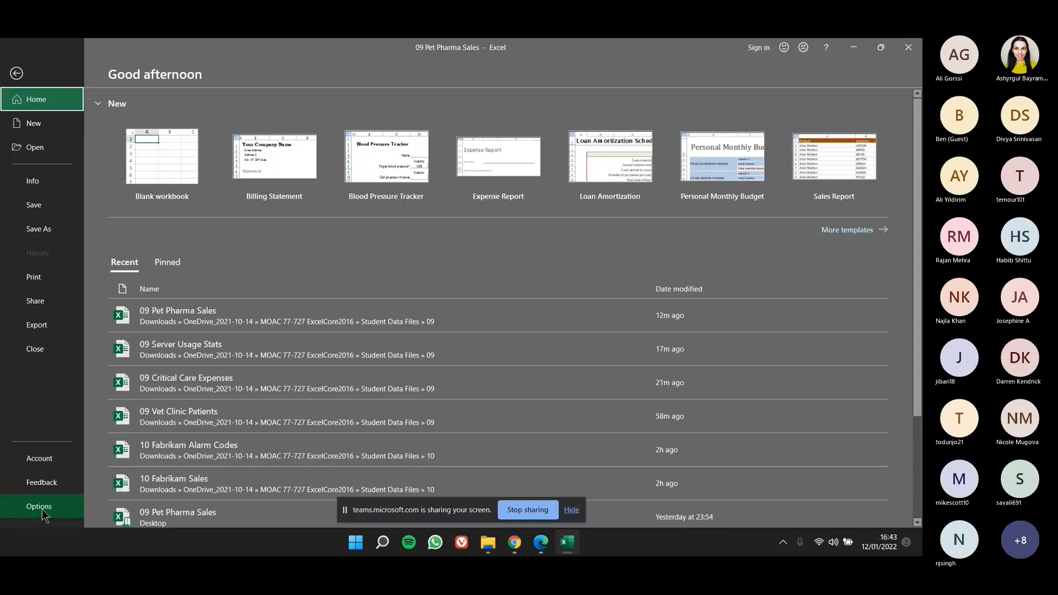
pyautogui.click(42, 507)
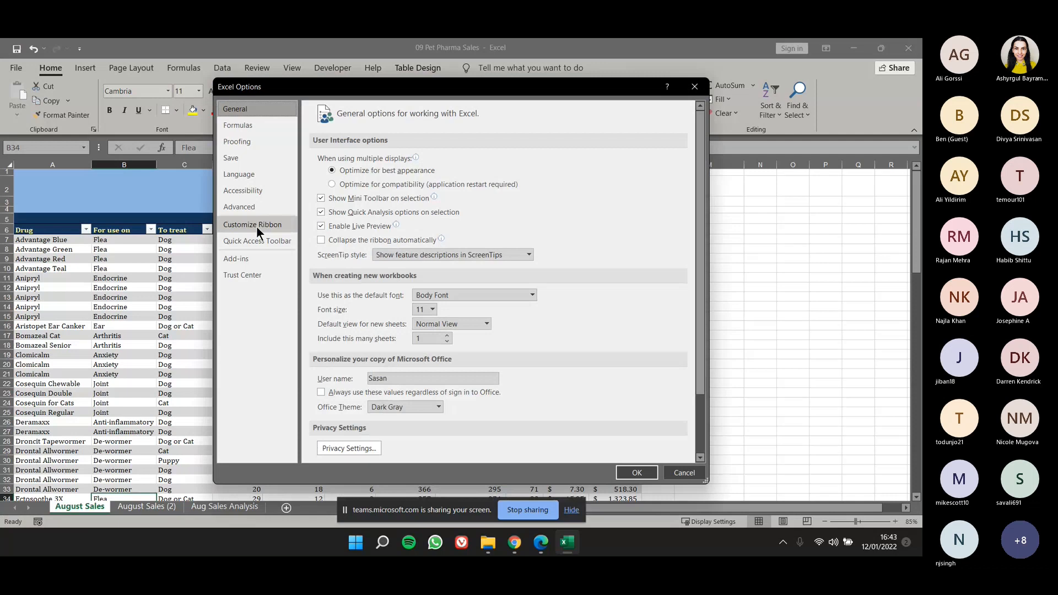
pyautogui.click(256, 226)
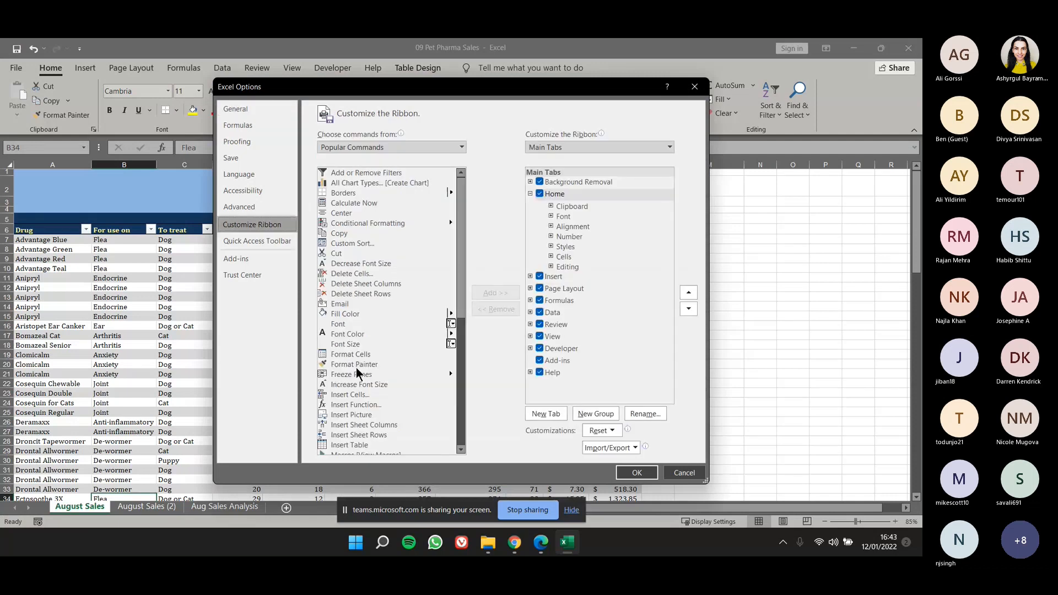
pyautogui.click(541, 350)
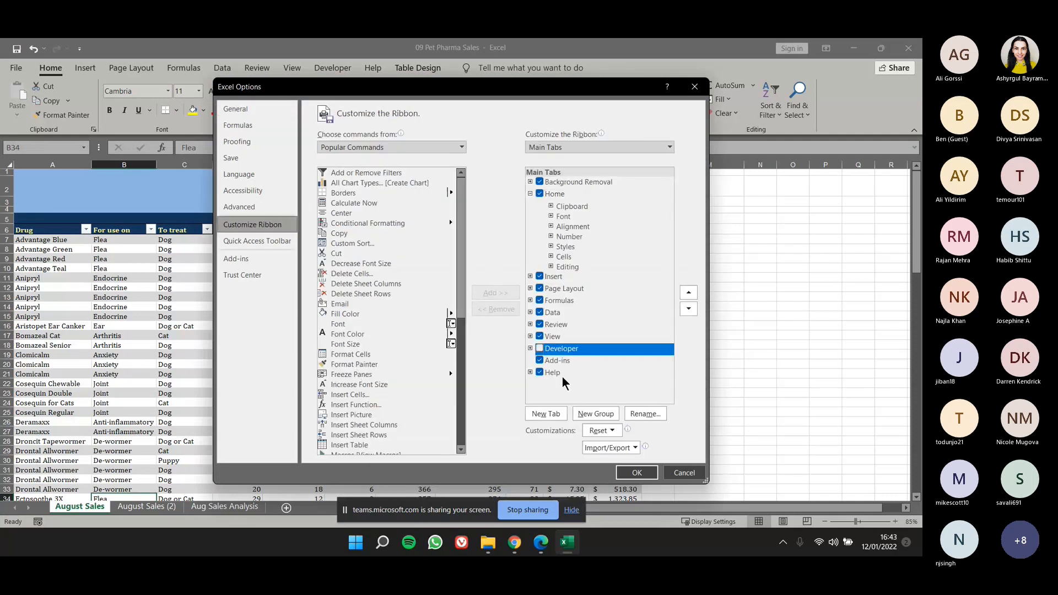
pyautogui.click(540, 350)
pyautogui.click(639, 473)
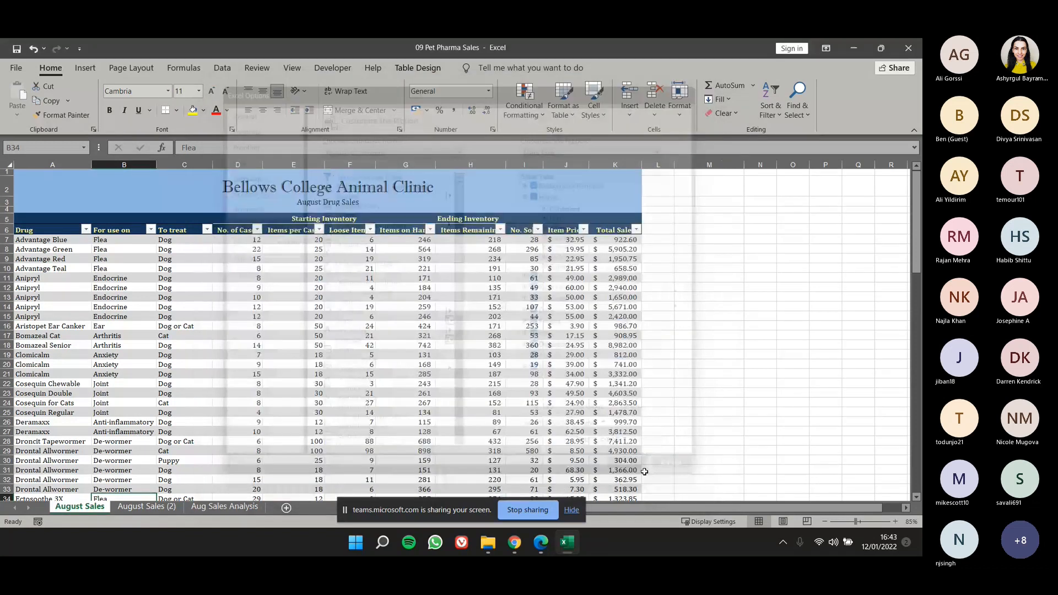
# Select cell A1 on August Sales and look through the list of macros in all open workbooks.
pyautogui.click(333, 67)
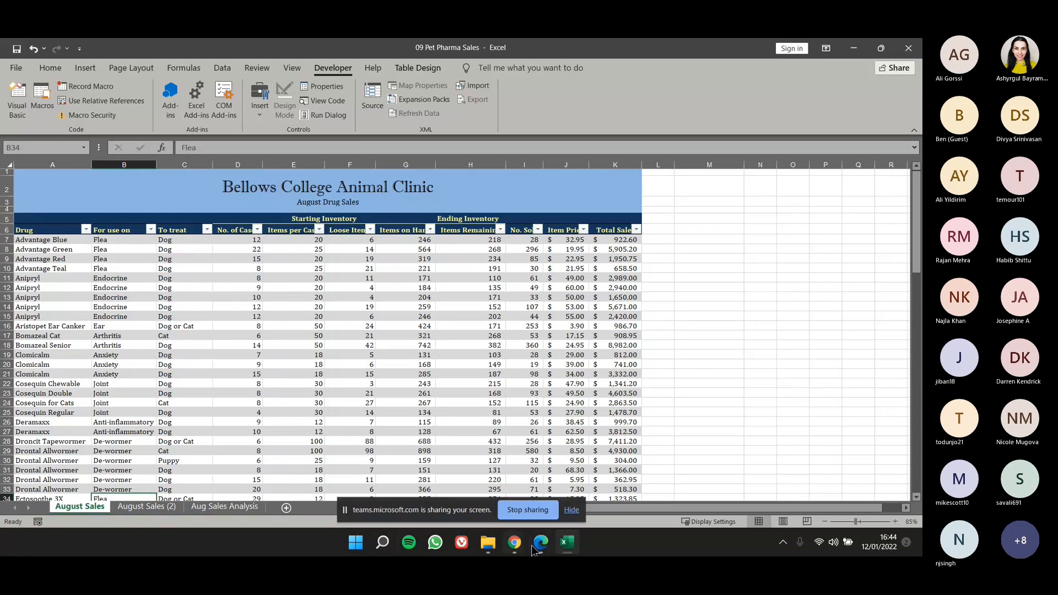
pyautogui.click(147, 506)
pyautogui.click(81, 506)
pyautogui.click(112, 191)
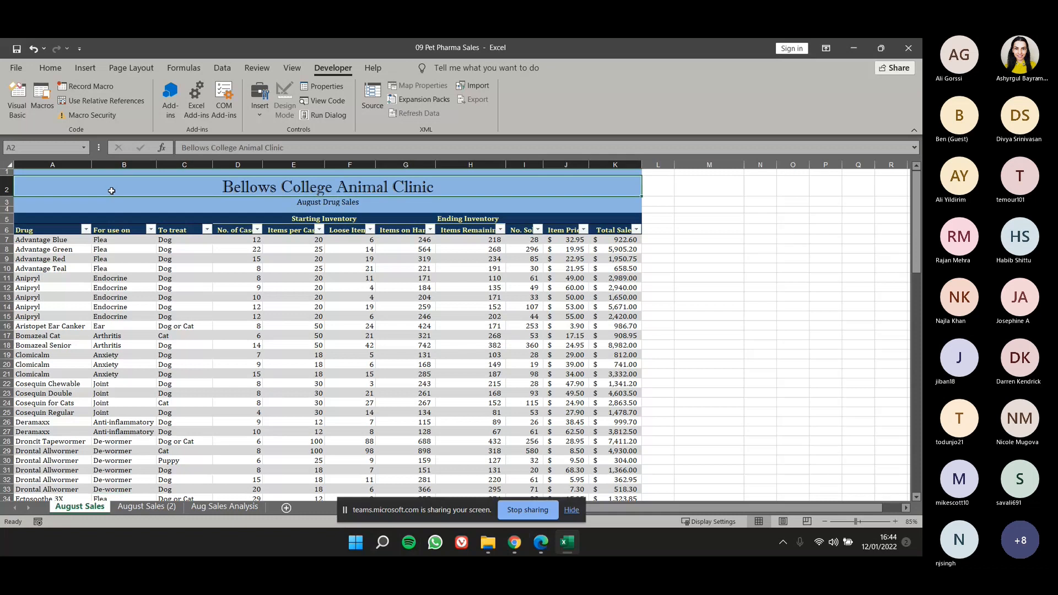
pyautogui.click(86, 172)
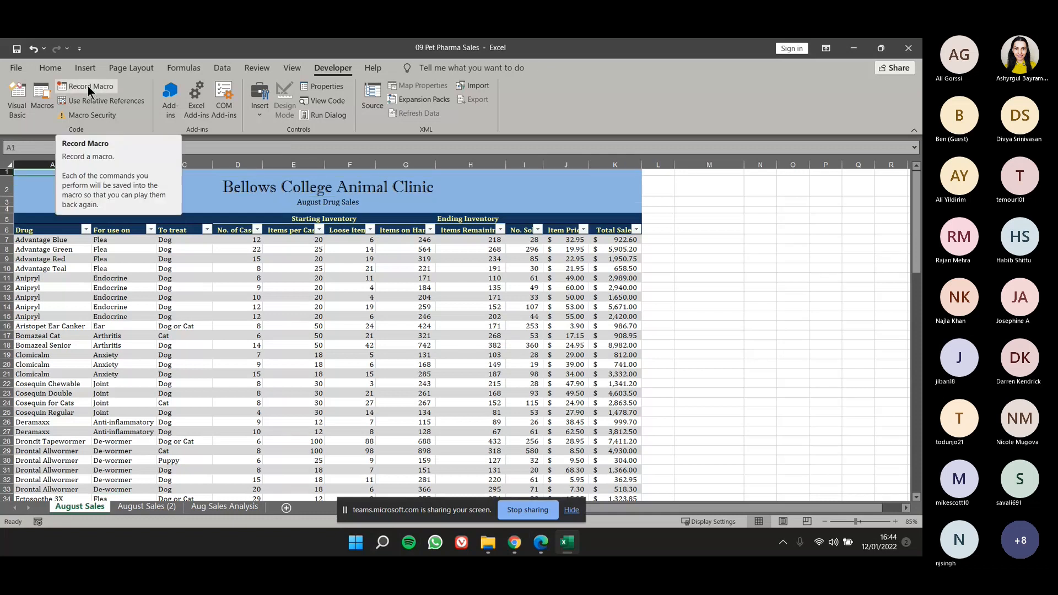
pyautogui.click(46, 114)
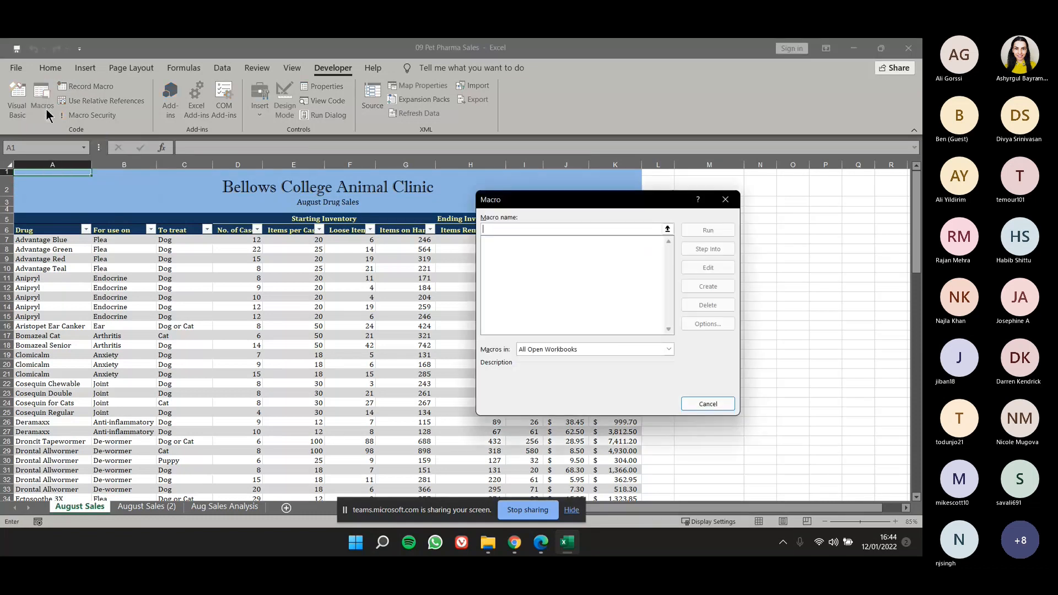
pyautogui.moveTo(513, 201); pyautogui.dragTo(406, 221)
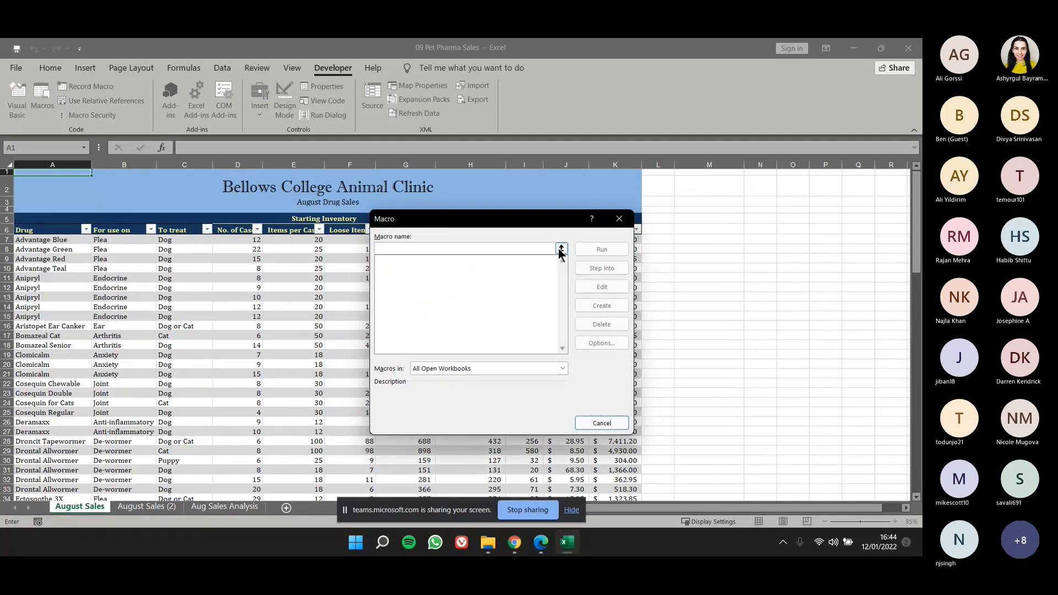
pyautogui.click(620, 218)
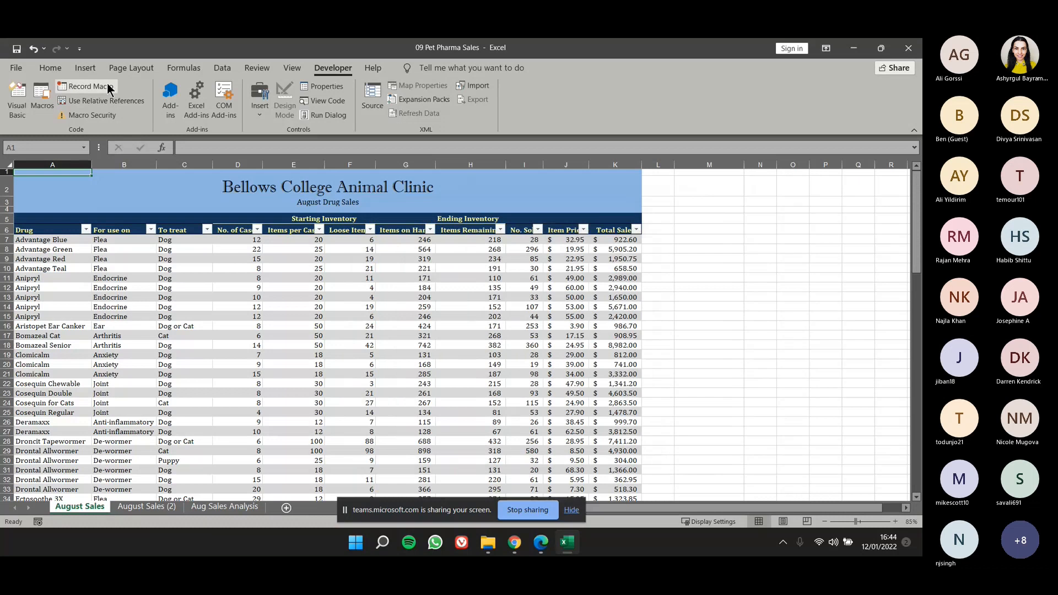
# Start recording a macro named ApplyStyling, stored in This Workbook, with the description "Applies styling to worksheet".
pyautogui.click(109, 86)
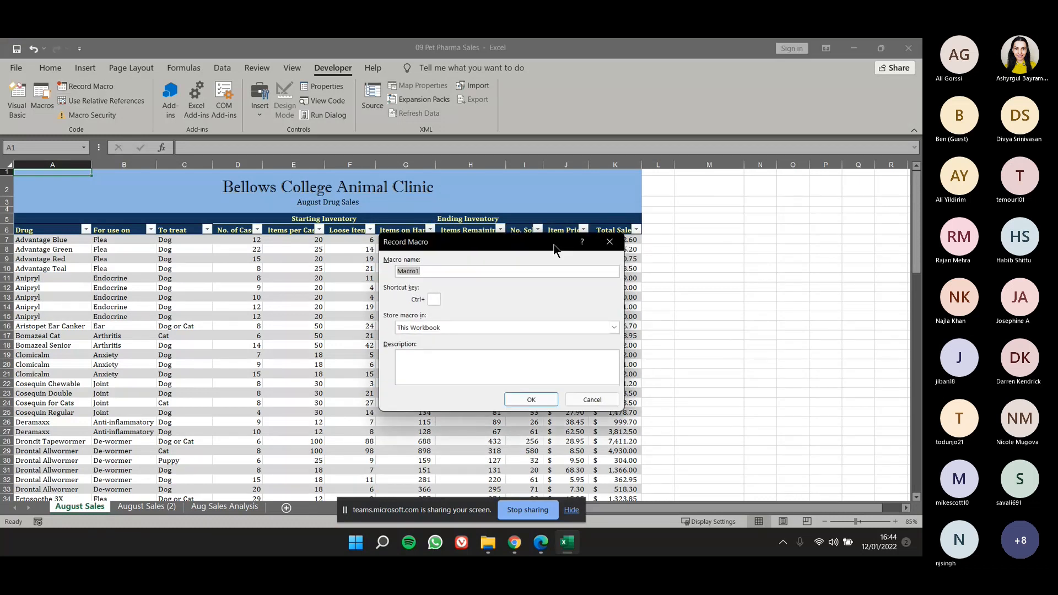
pyautogui.write('ApplyStyling')
pyautogui.click(518, 367)
pyautogui.write('Applies styling to worksheet')
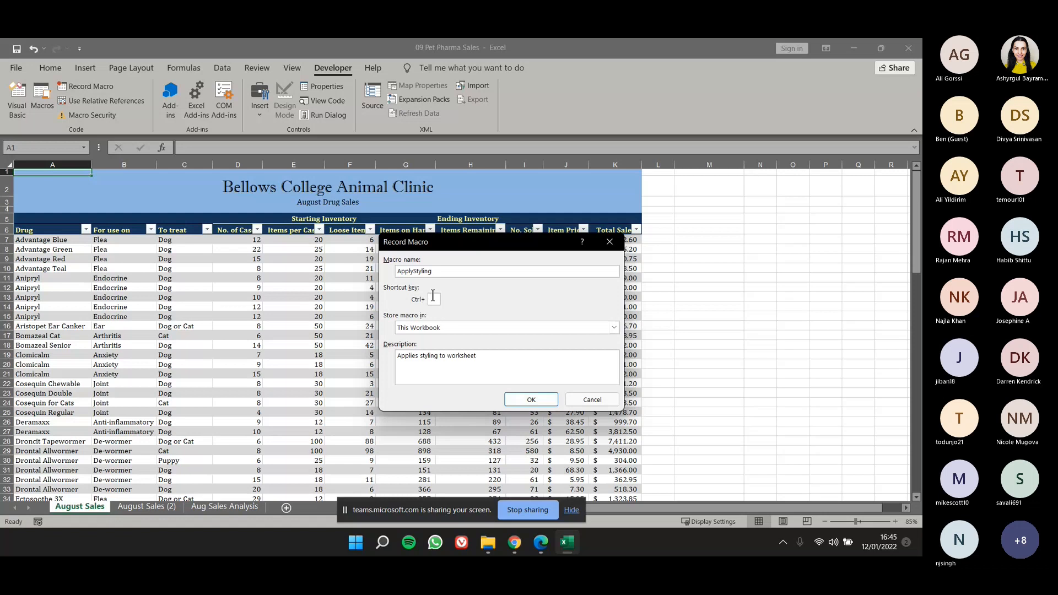
pyautogui.click(531, 400)
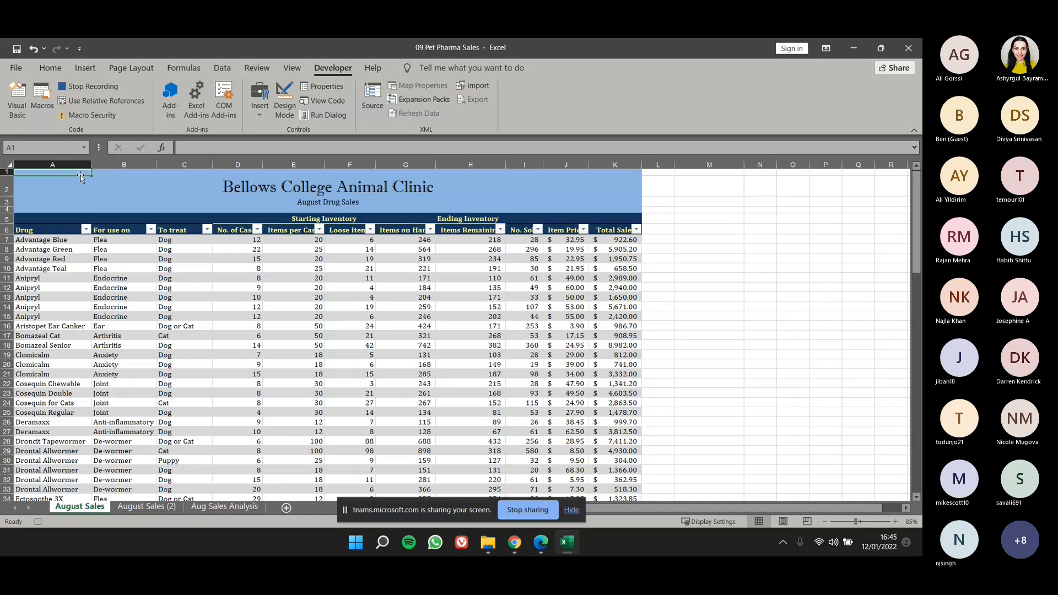
# Fill the title banner in rows 1 to 4, columns A to K, with a lighter aqua theme color.
pyautogui.moveTo(81, 171); pyautogui.dragTo(384, 211)
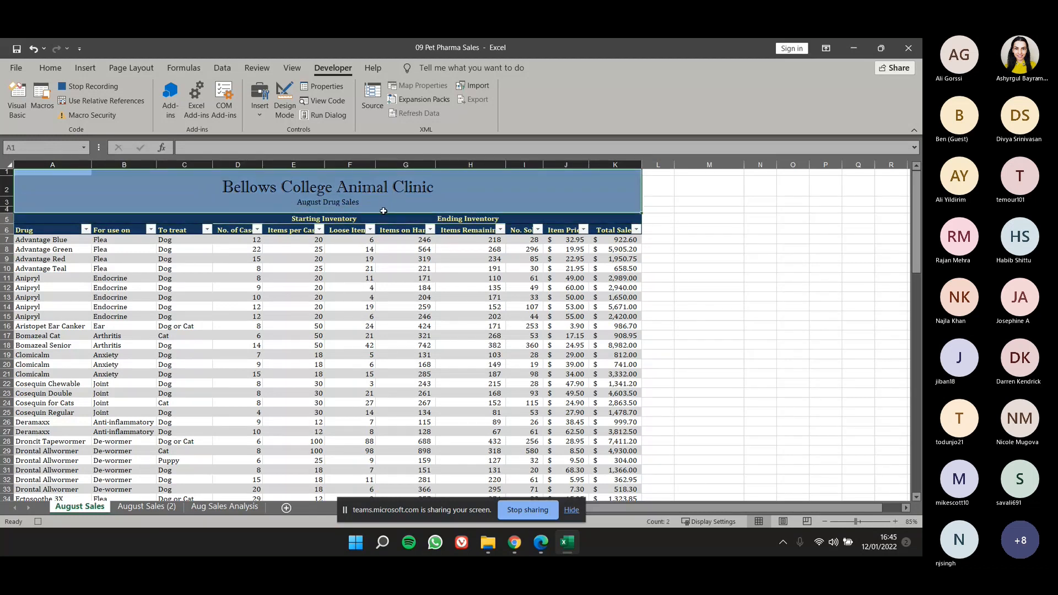
pyautogui.click(61, 69)
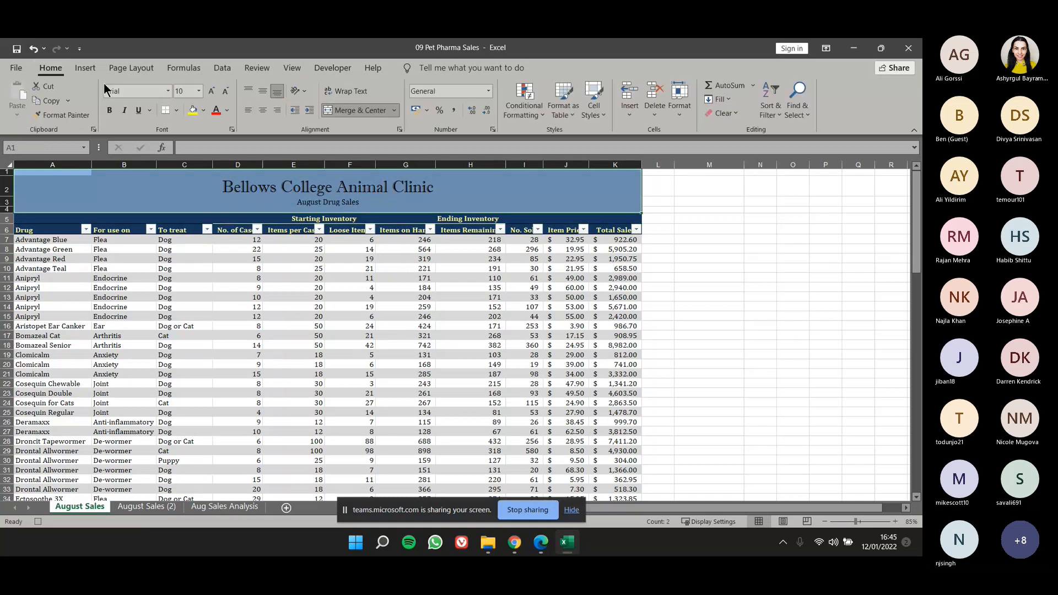
pyautogui.click(204, 112)
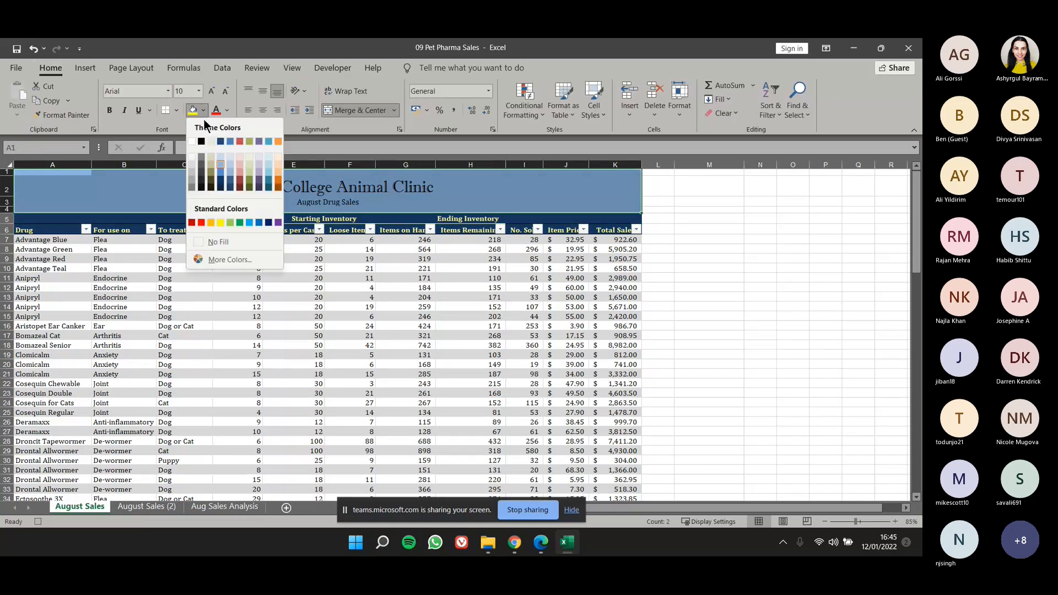
pyautogui.click(270, 169)
pyautogui.click(125, 173)
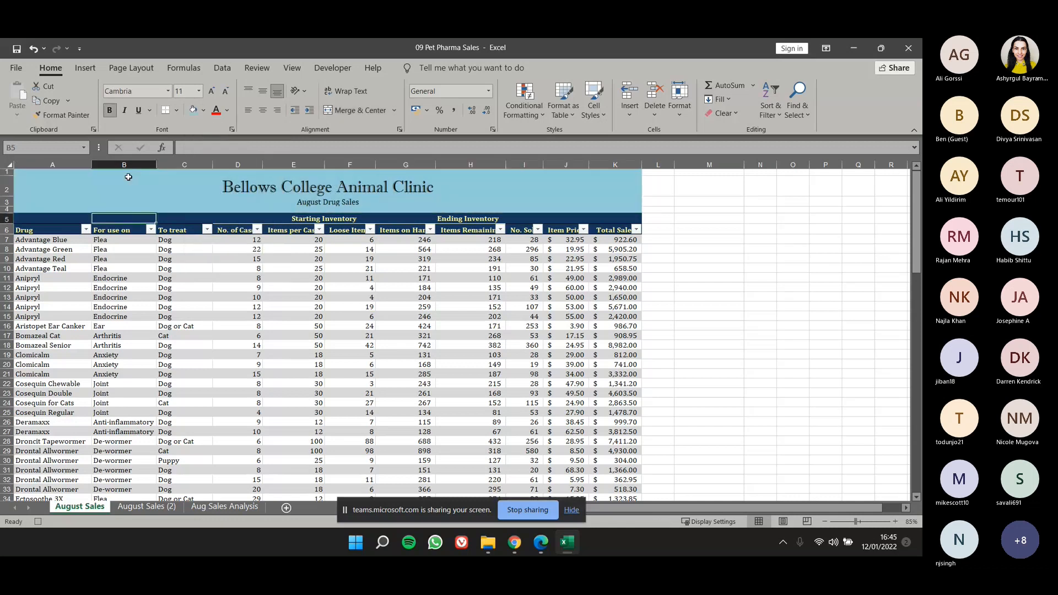
# Make the Bellows College Animal Clinic title and the August Drug Sales subtitle bold in the IBM Plex Sans font.
pyautogui.click(255, 183)
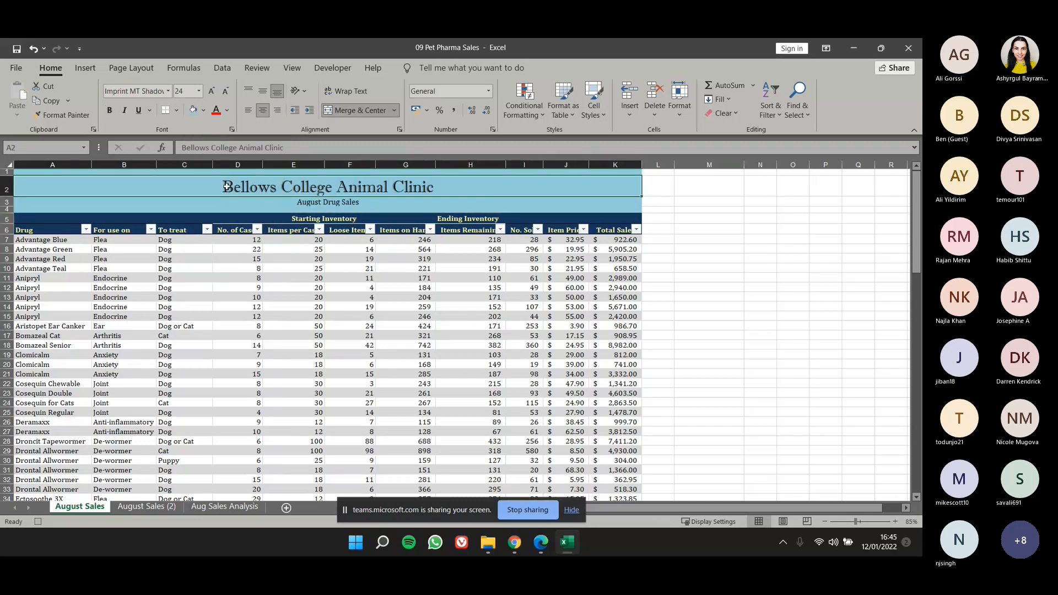
pyautogui.moveTo(255, 182); pyautogui.dragTo(254, 203)
pyautogui.hotkey('ctrl', 'b')
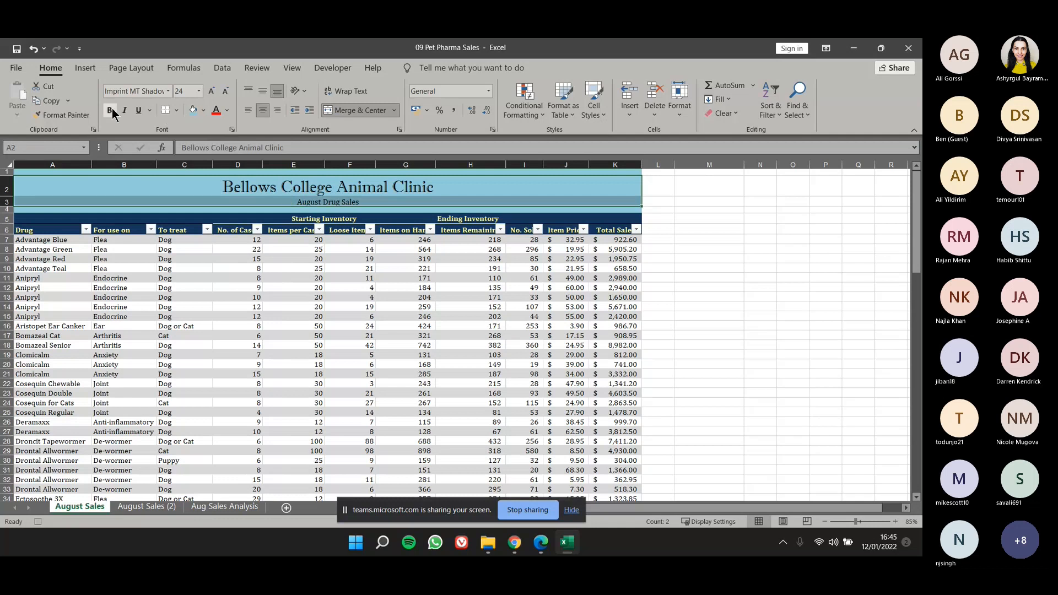
pyautogui.click(169, 92)
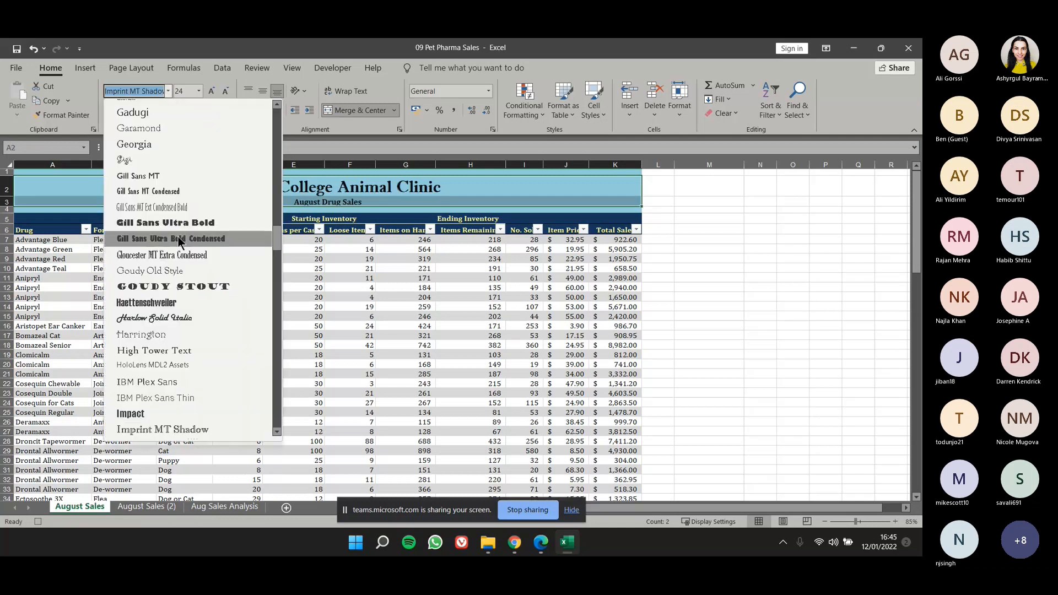
pyautogui.click(182, 380)
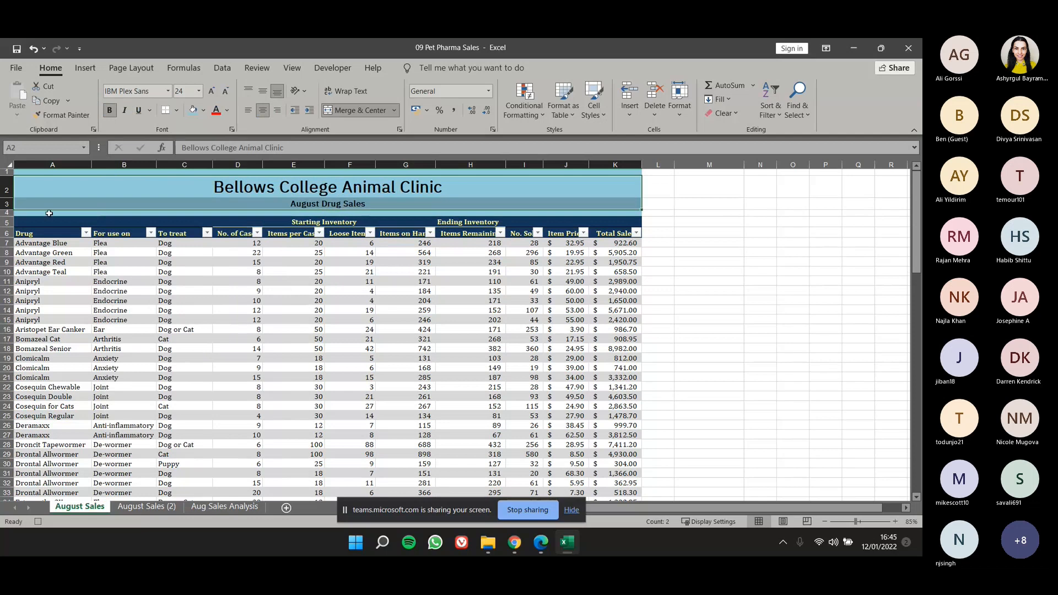
# Fill the table header rows 5 and 6, columns A to K, with the orange theme color.
pyautogui.moveTo(33, 222); pyautogui.dragTo(638, 234)
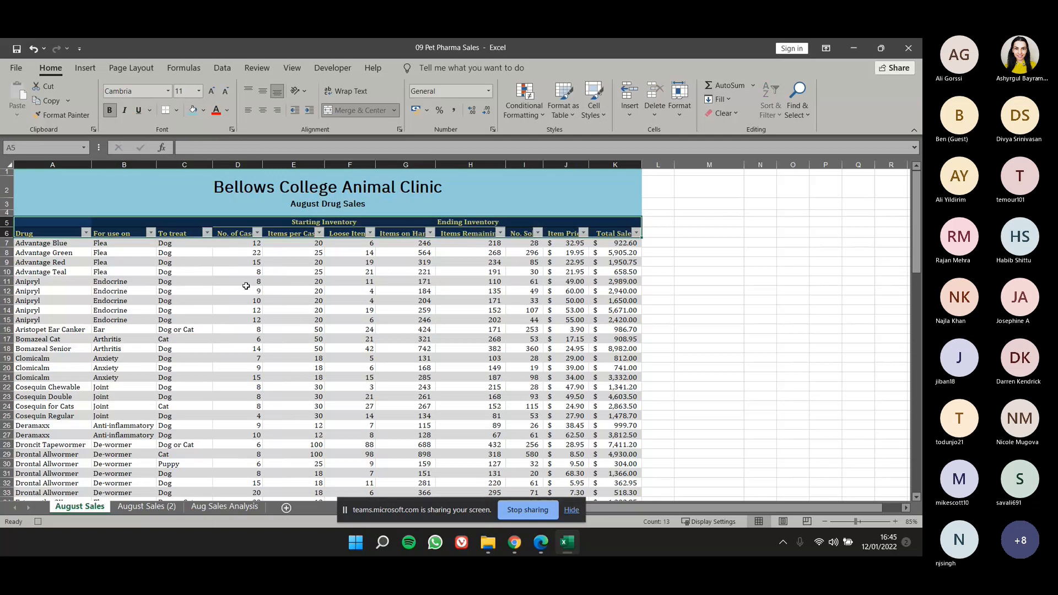
pyautogui.click(204, 111)
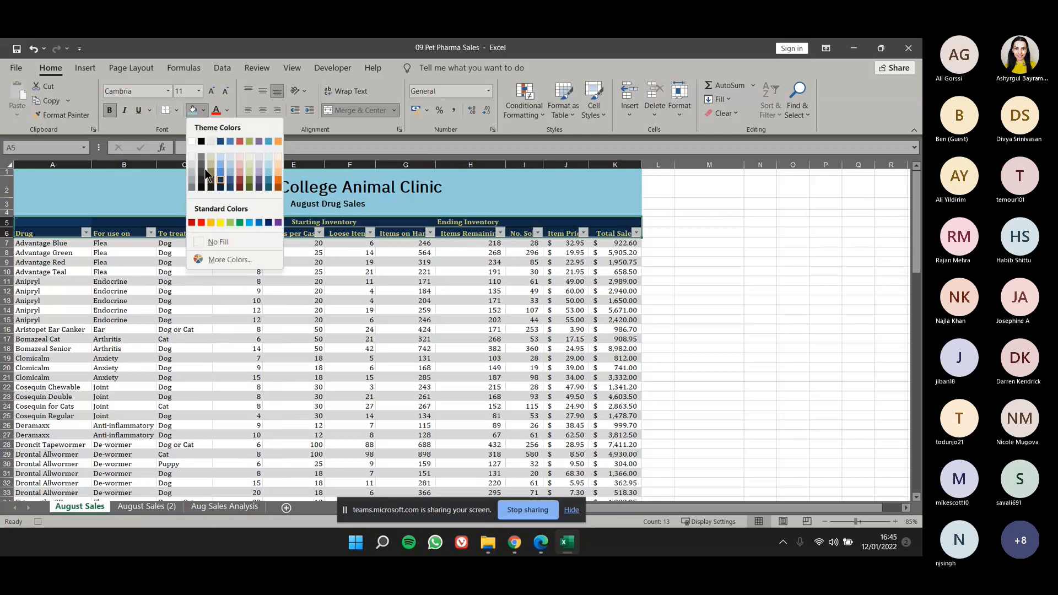
pyautogui.click(277, 142)
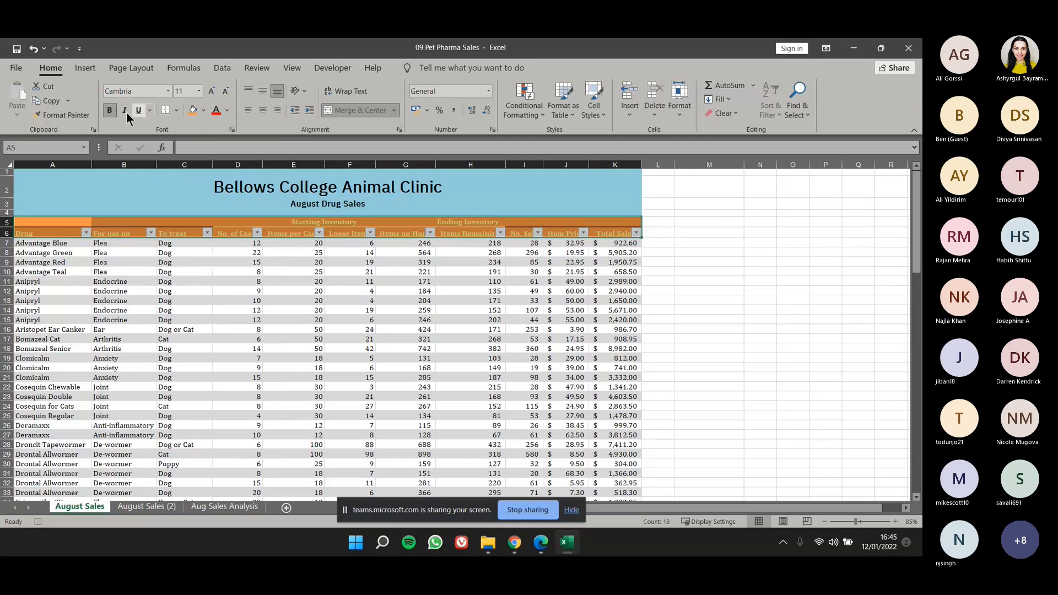
# Set the text of header rows 5 and 6 to bold Arial in the standard purple color.
pyautogui.click(168, 90)
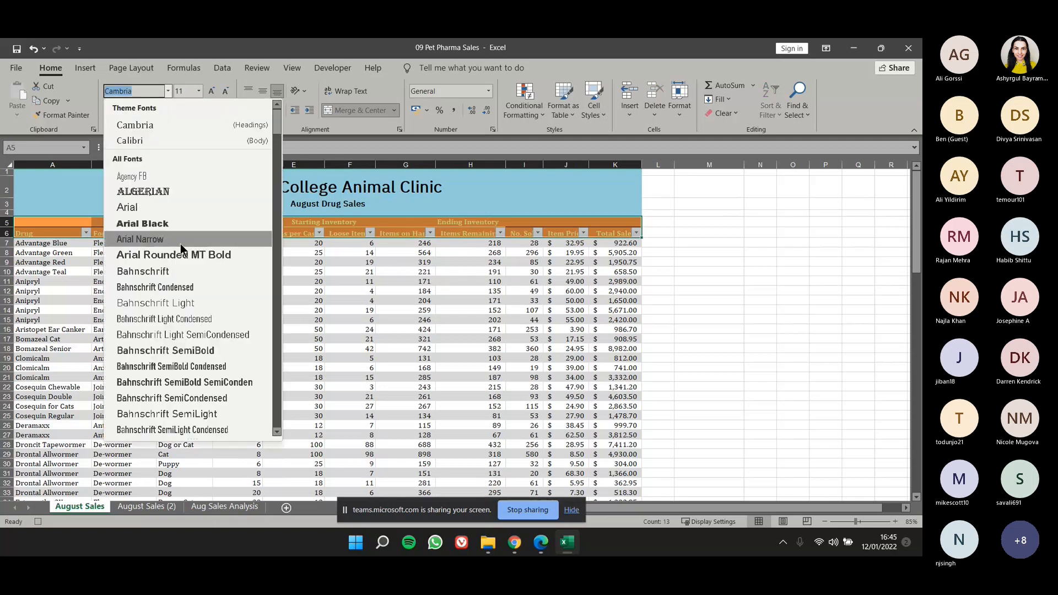
pyautogui.click(181, 203)
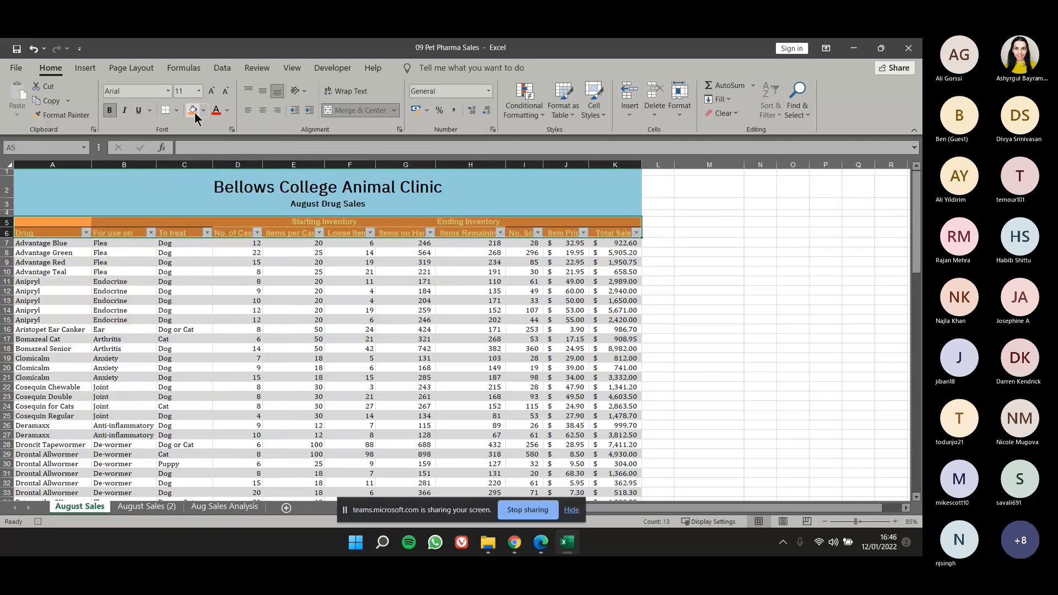
pyautogui.click(227, 111)
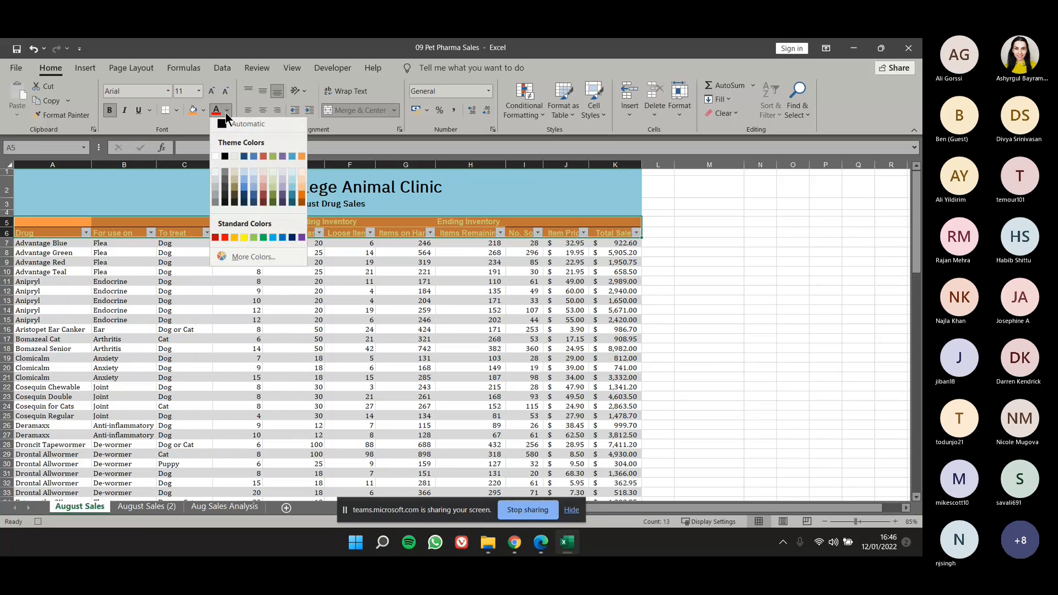
pyautogui.click(301, 241)
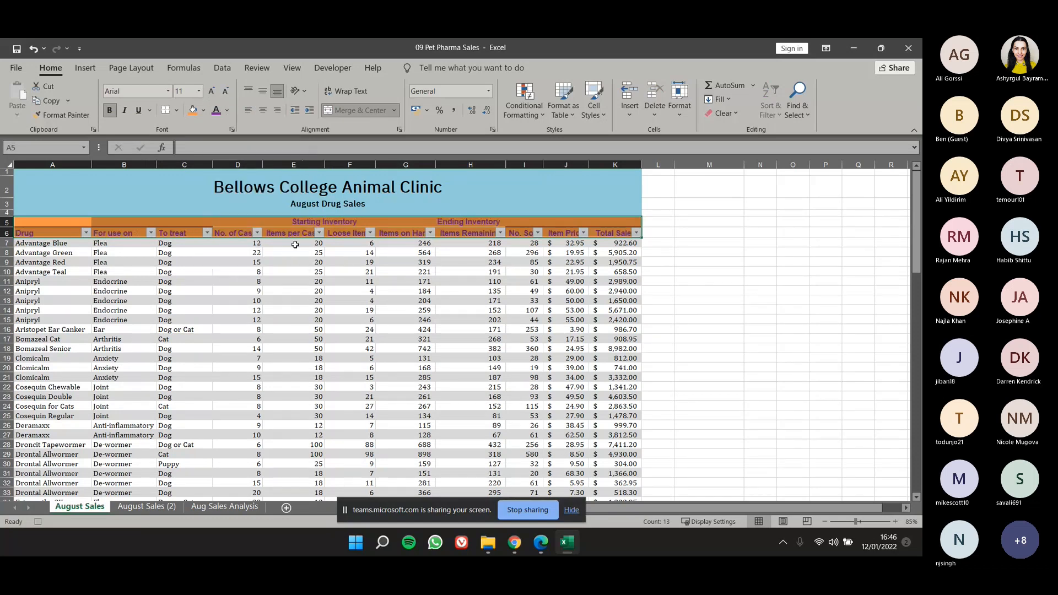
pyautogui.click(113, 110)
# Select the Bellows College Animal Clinic title cell and stop recording the macro.
pyautogui.click(255, 281)
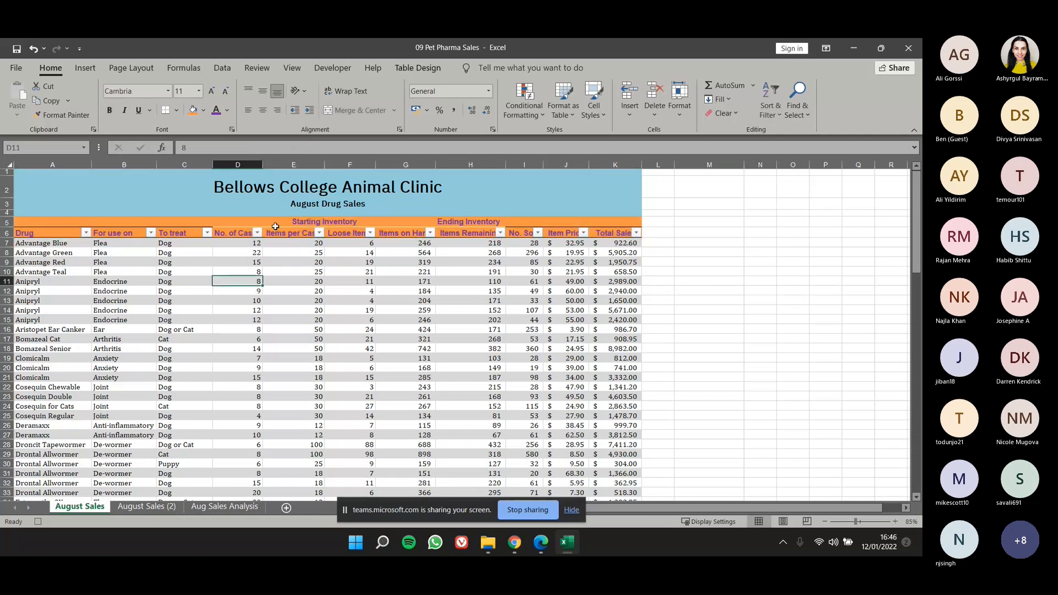
pyautogui.click(196, 192)
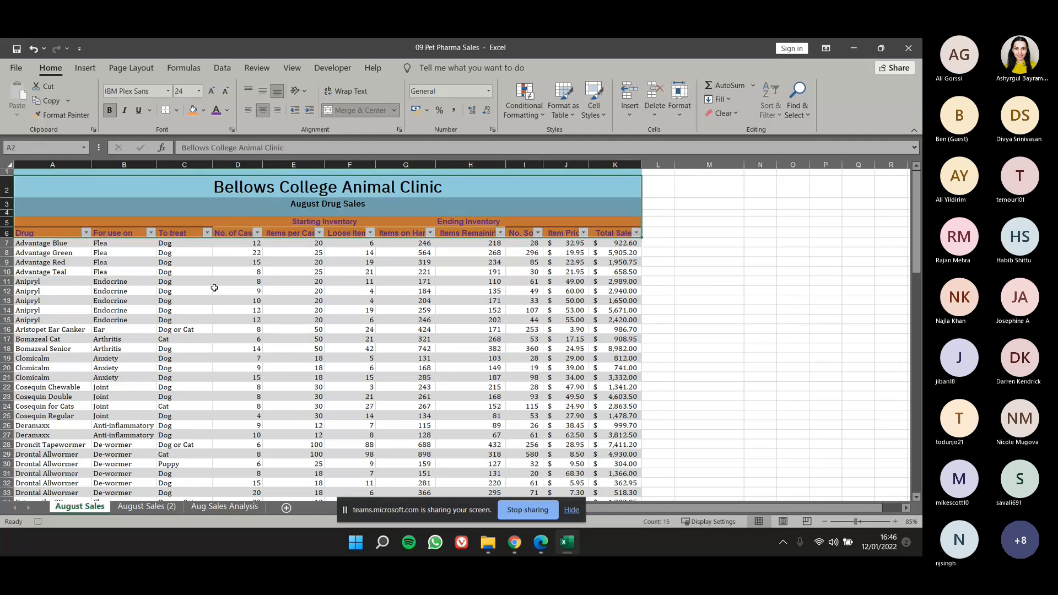
pyautogui.moveTo(218, 184); pyautogui.dragTo(223, 231)
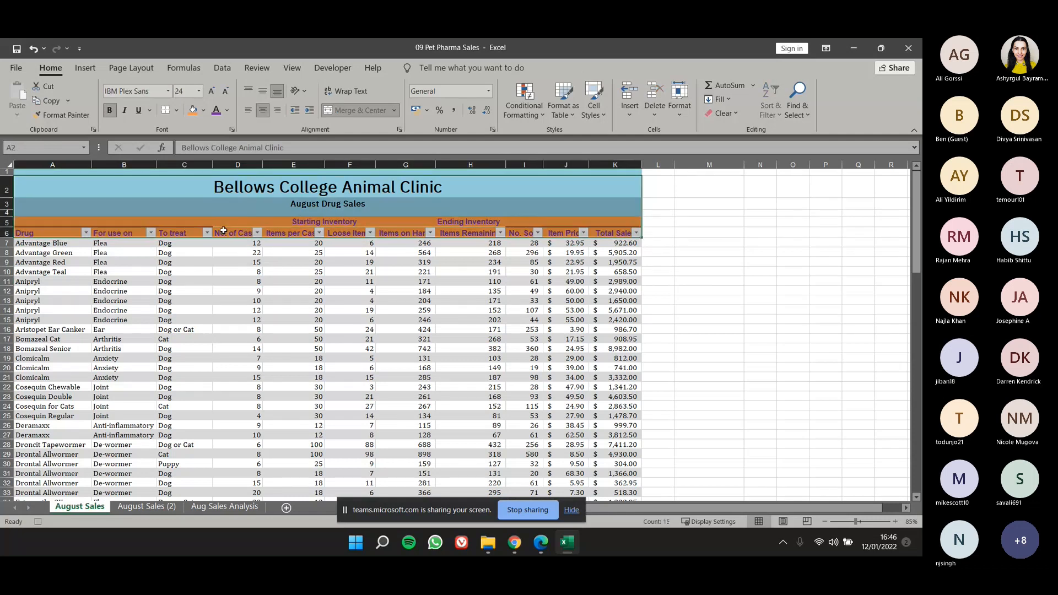
pyautogui.click(214, 183)
pyautogui.click(336, 69)
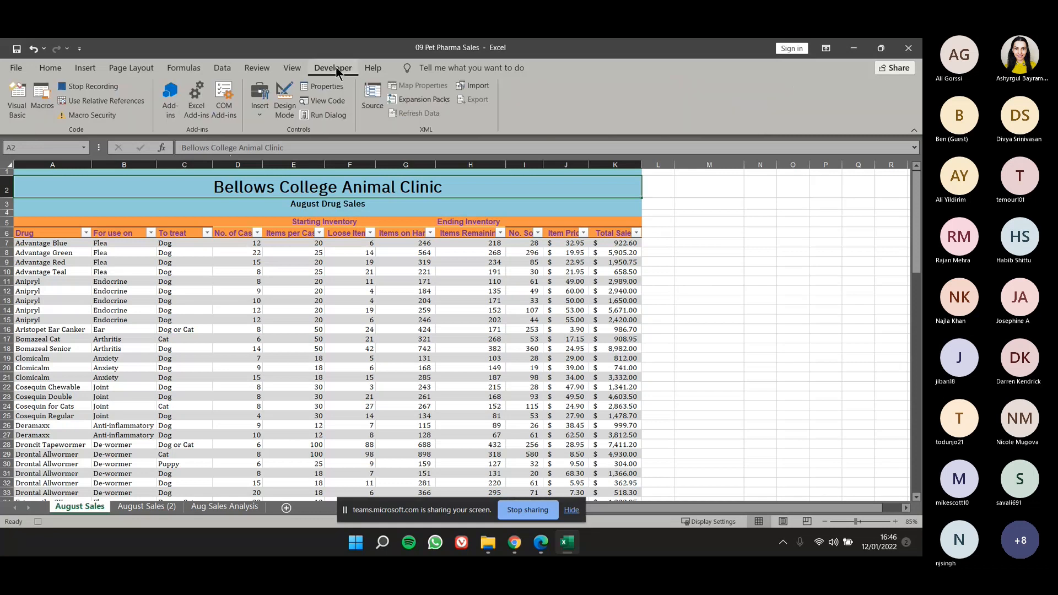
pyautogui.click(105, 88)
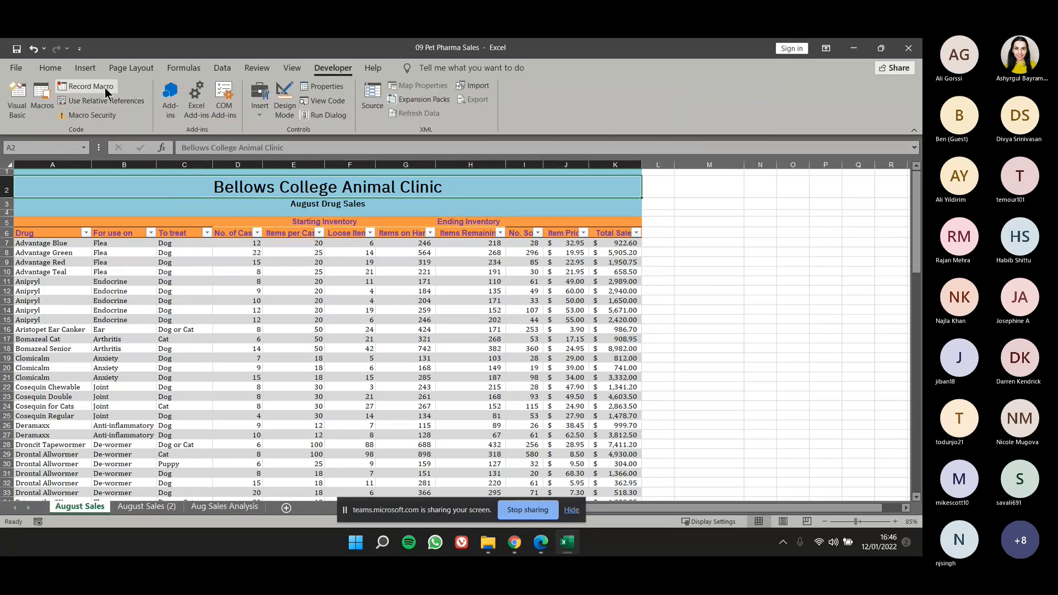
# Run the ApplyStyling macro on August Sales and switch to the August Sales (2) sheet.
pyautogui.click(45, 97)
pyautogui.click(391, 263)
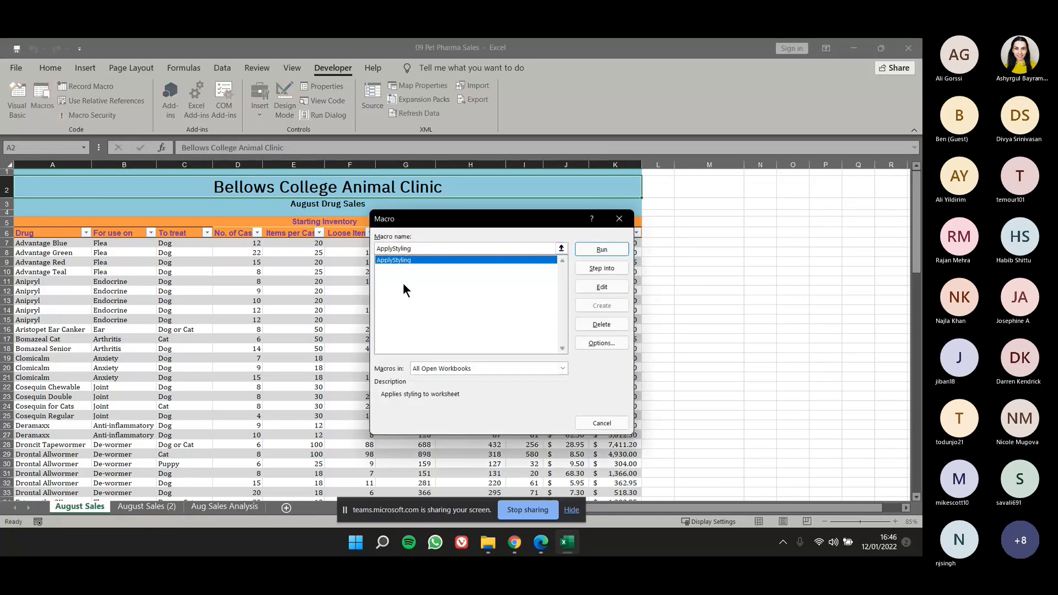
pyautogui.click(602, 249)
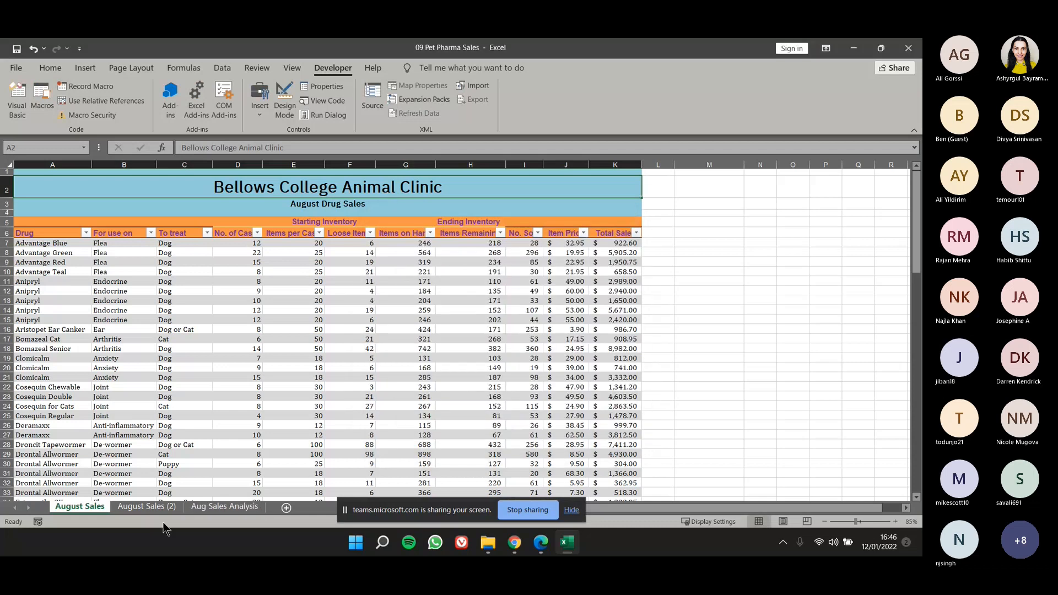
pyautogui.click(151, 505)
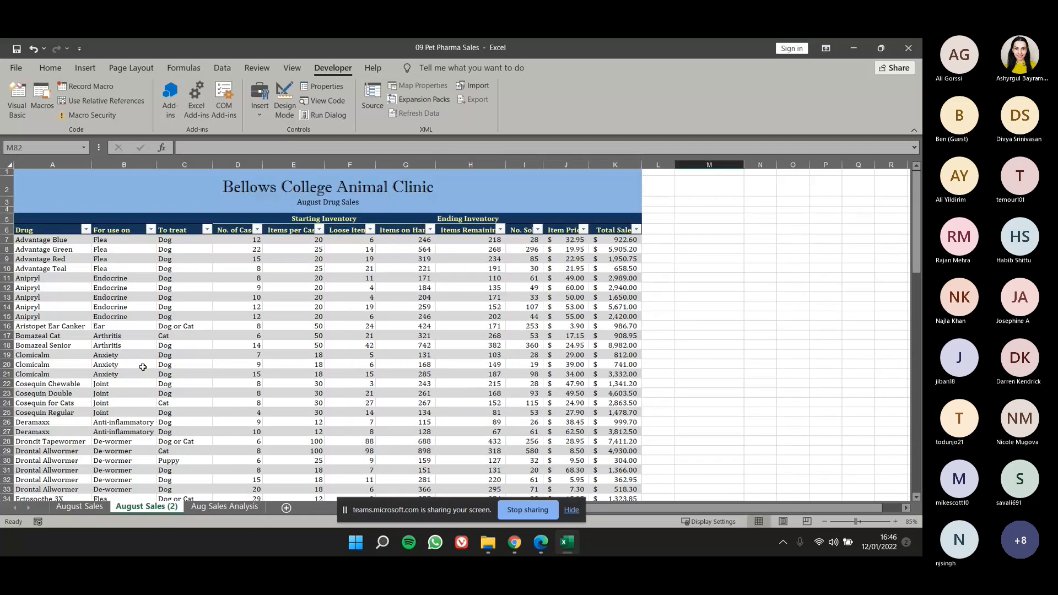
# Save the workbook to the Desktop as an Excel Macro-Enabled Workbook named 09 Pet Pharma Sales, accepting the personal information notice.
pyautogui.click(17, 68)
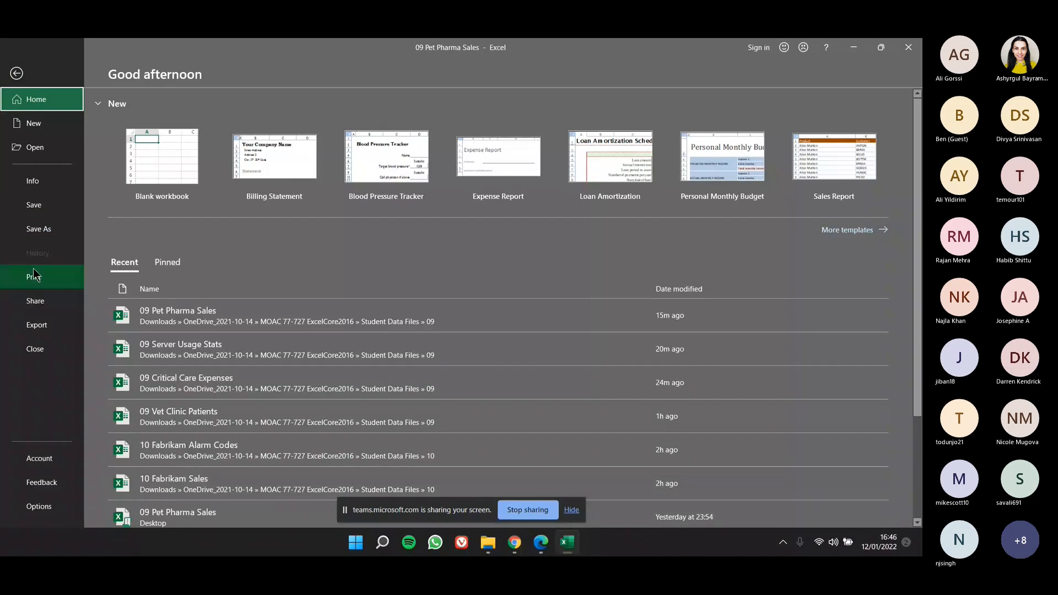
pyautogui.click(39, 229)
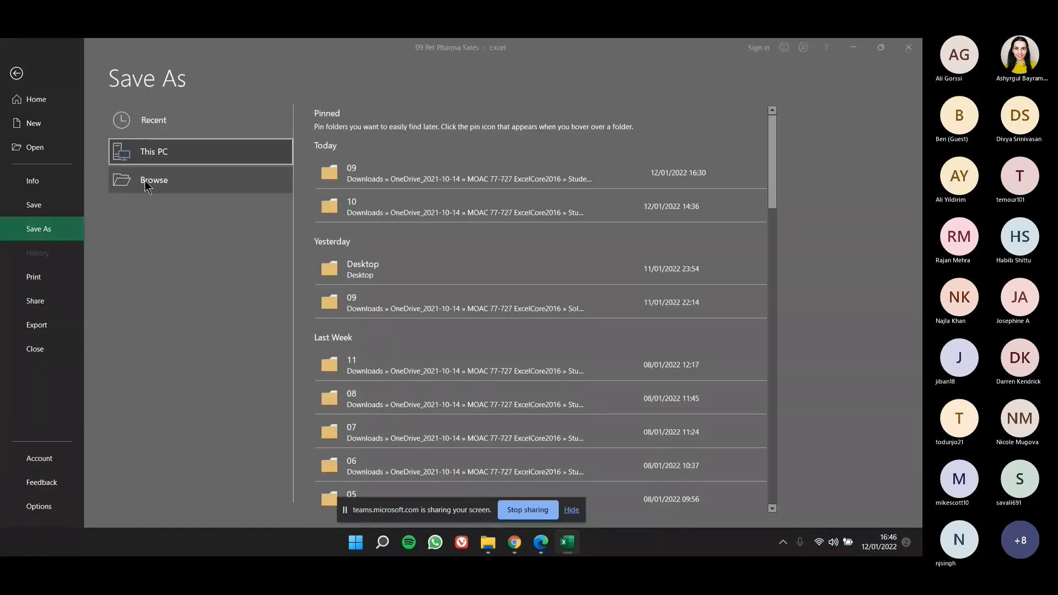
pyautogui.click(145, 180)
pyautogui.scroll(3, 152, 185)
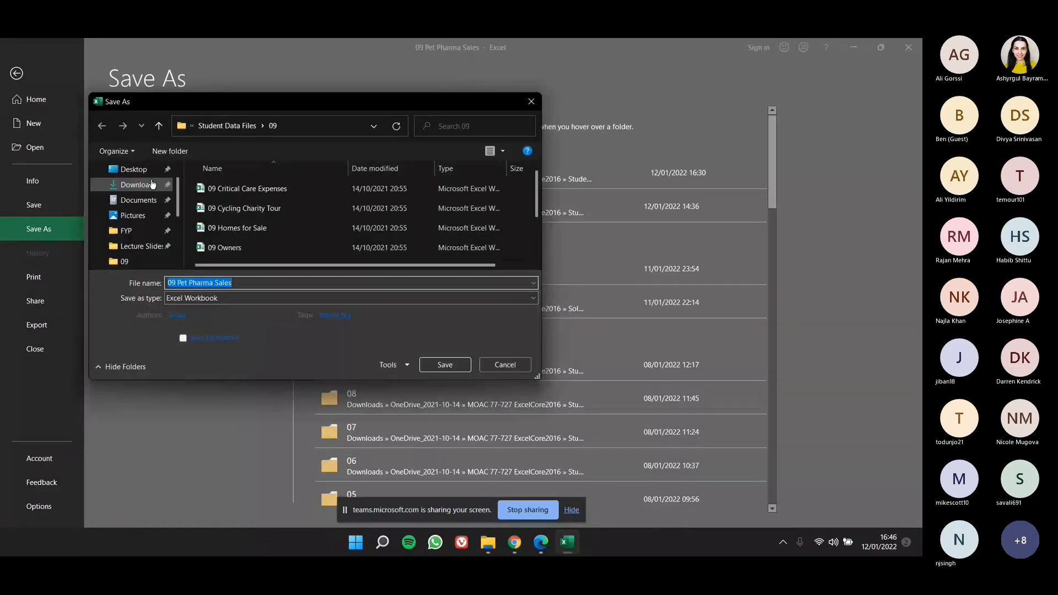
pyautogui.click(134, 169)
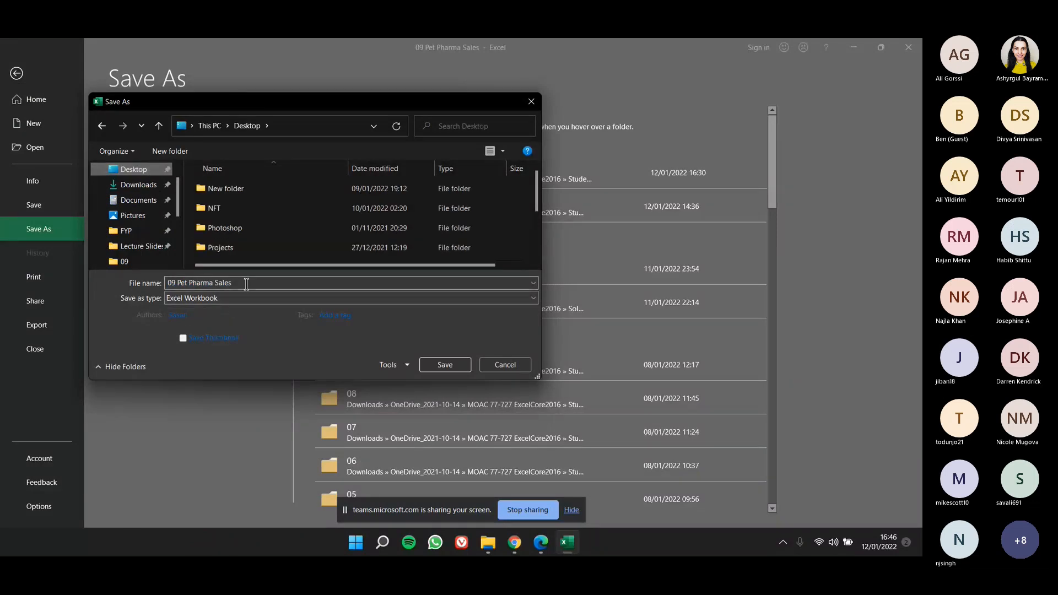
pyautogui.click(246, 283)
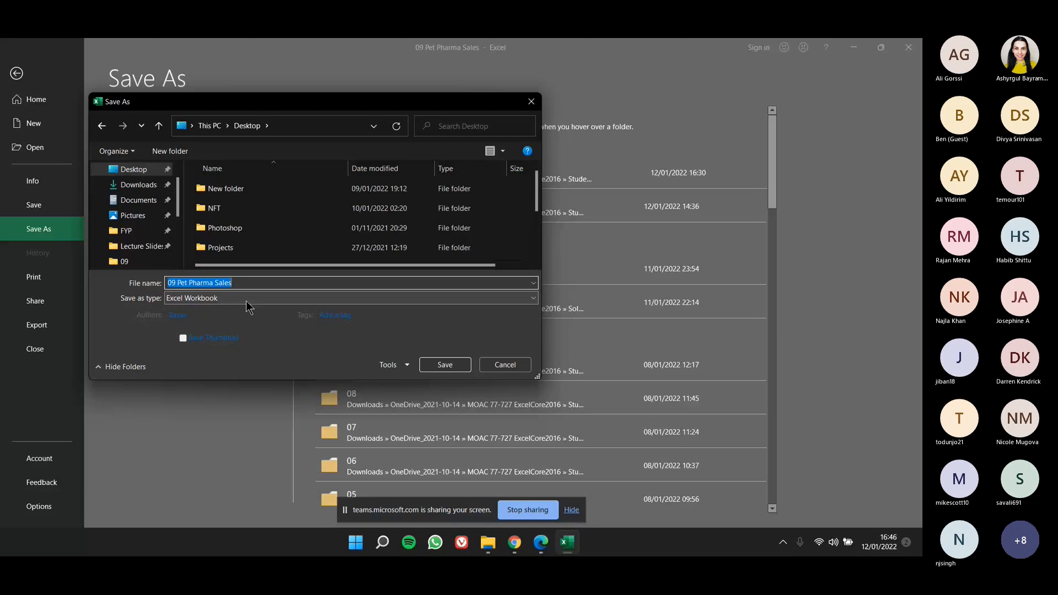
pyautogui.click(245, 301)
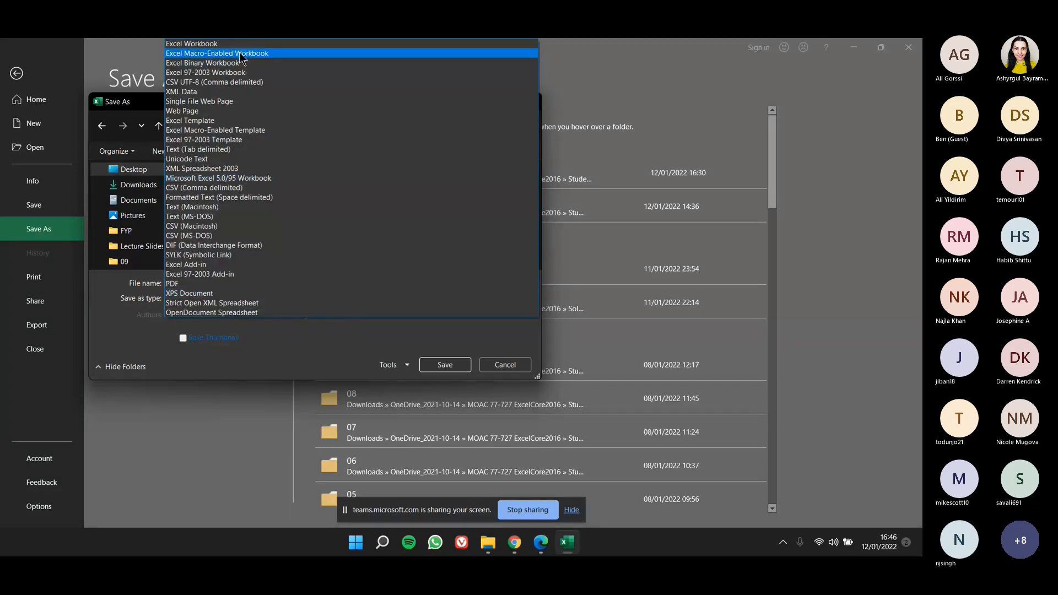
pyautogui.click(241, 53)
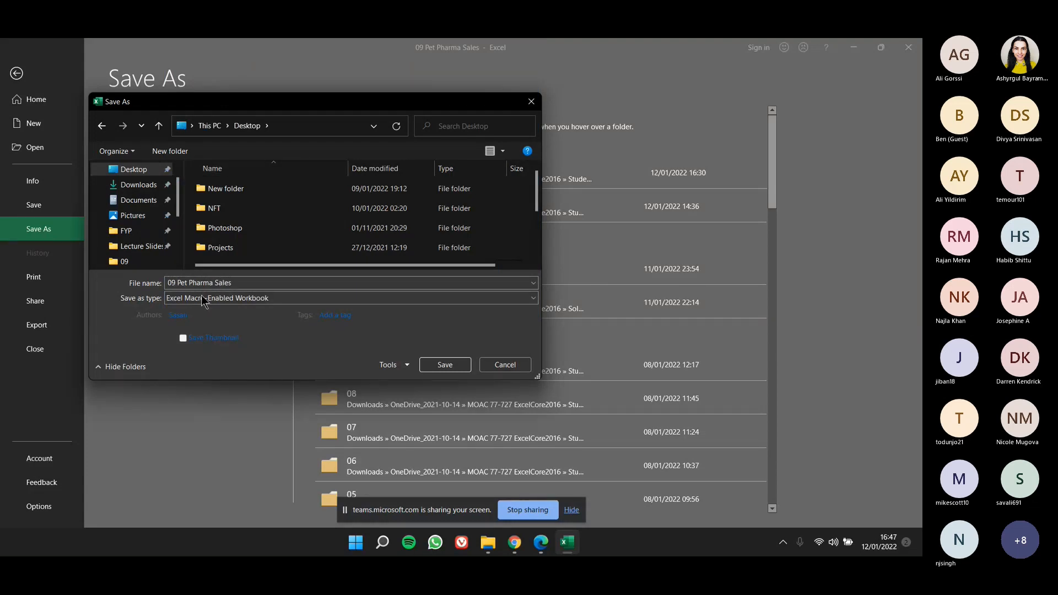
pyautogui.click(444, 366)
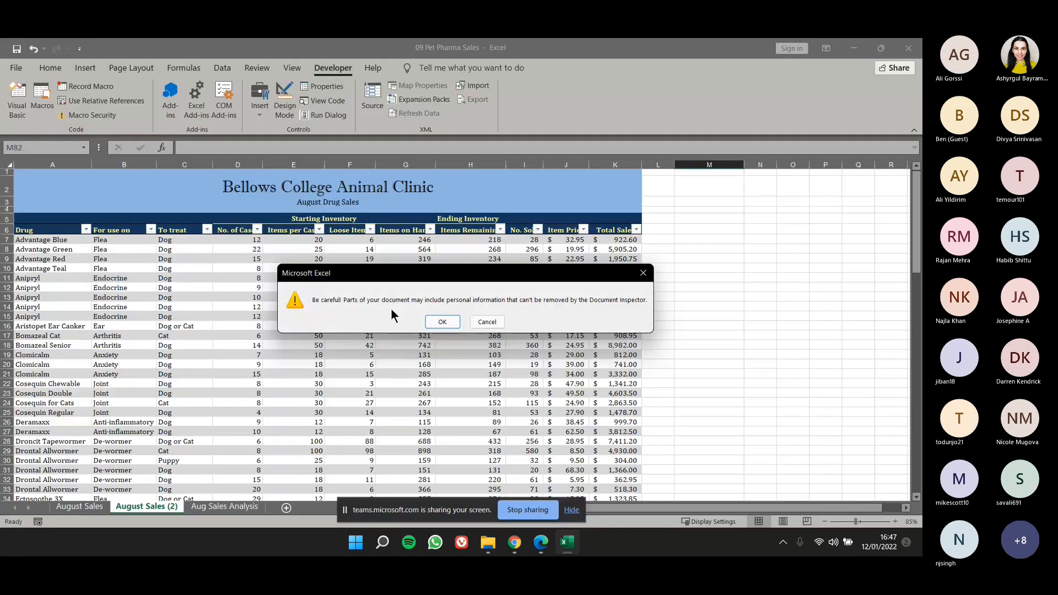
pyautogui.moveTo(388, 274); pyautogui.dragTo(380, 283)
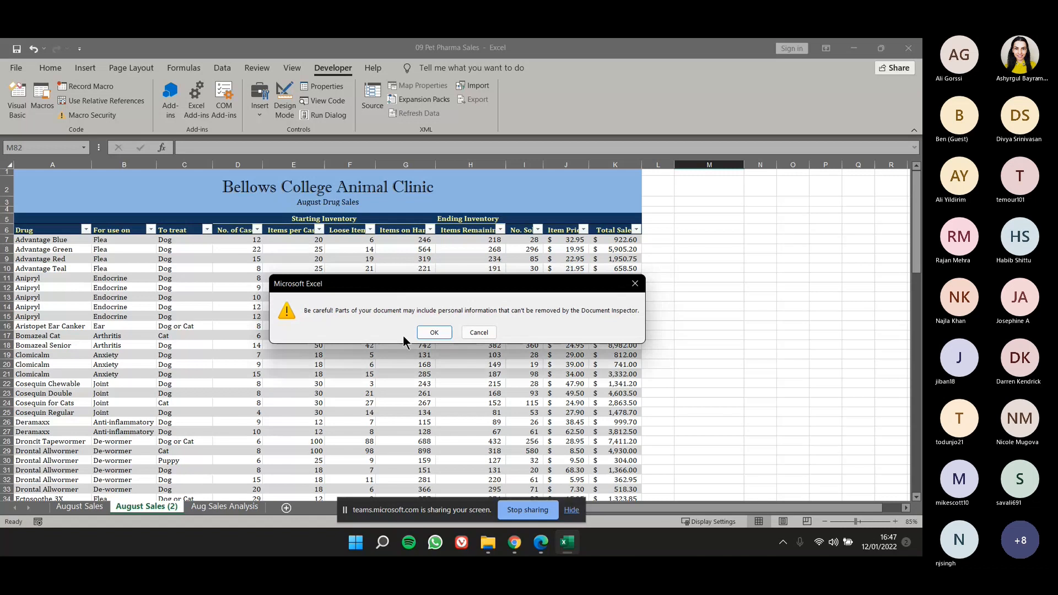
pyautogui.click(434, 332)
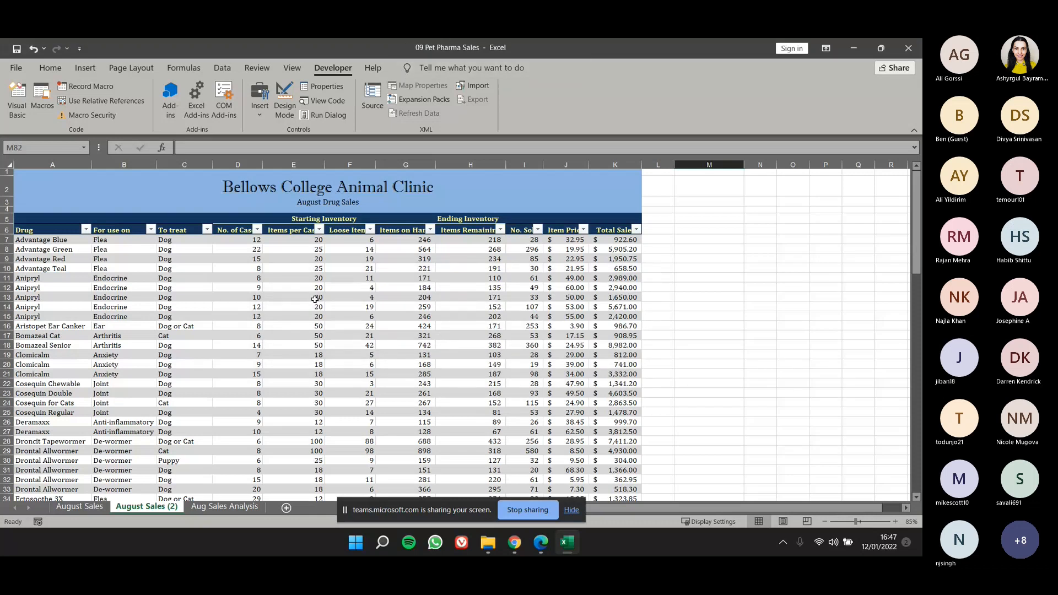
# Compare the title and header styling of the August Sales and August Sales (2) sheets.
pyautogui.click(75, 190)
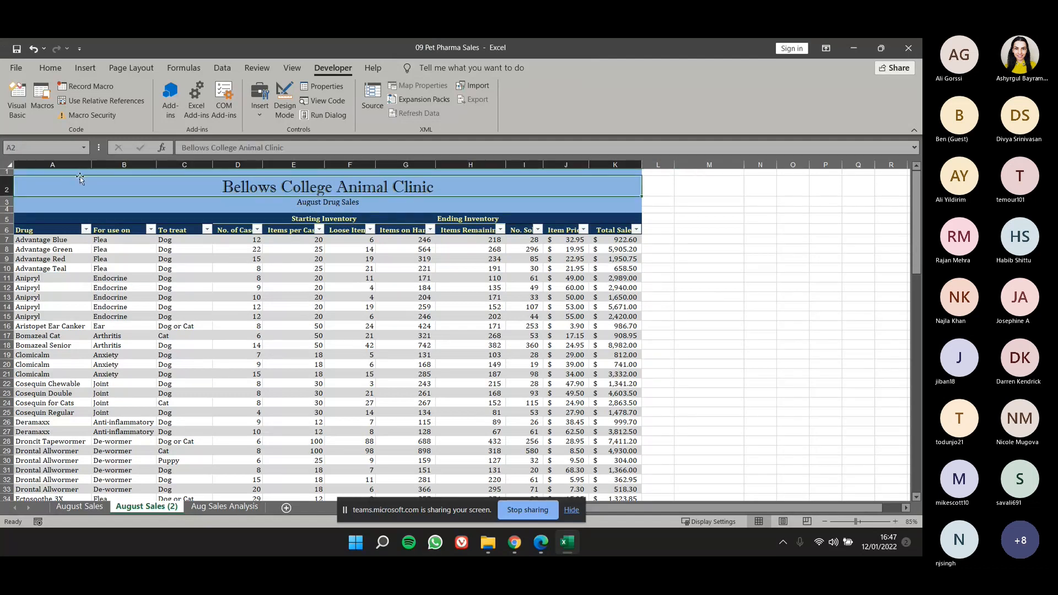
pyautogui.click(65, 508)
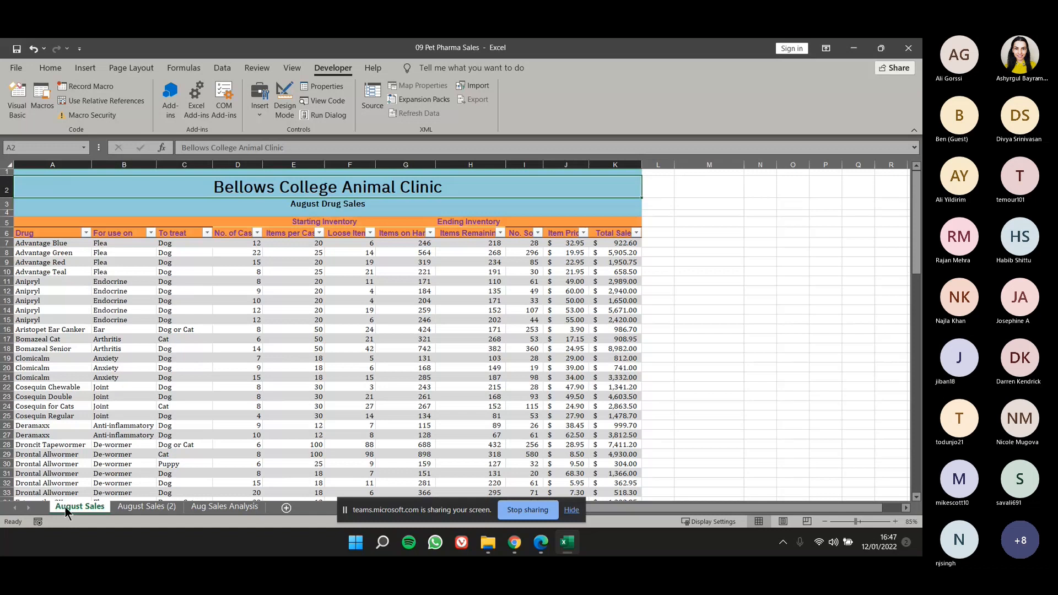
pyautogui.click(125, 508)
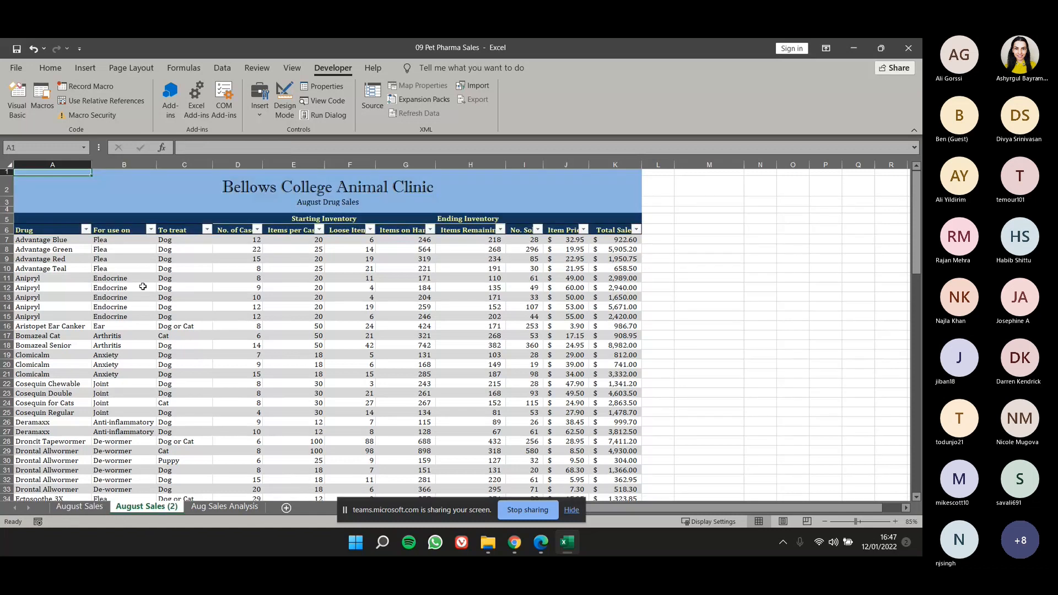
pyautogui.click(102, 508)
pyautogui.click(116, 504)
pyautogui.click(72, 508)
pyautogui.click(128, 507)
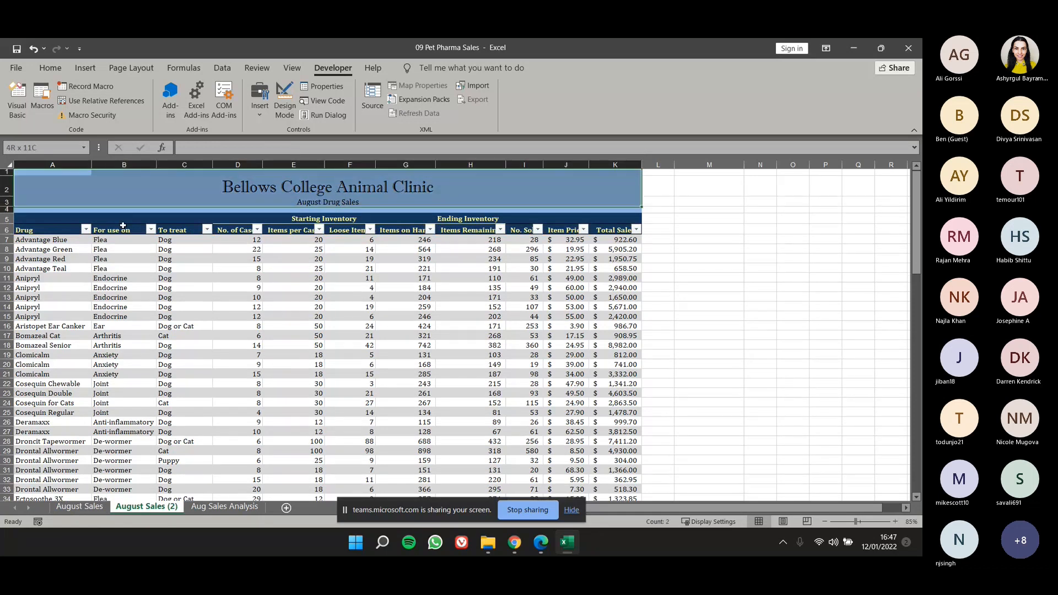
pyautogui.click(184, 326)
# Select cell A1 on August Sales (2) and run the ApplyStyling macro on that sheet.
pyautogui.click(47, 175)
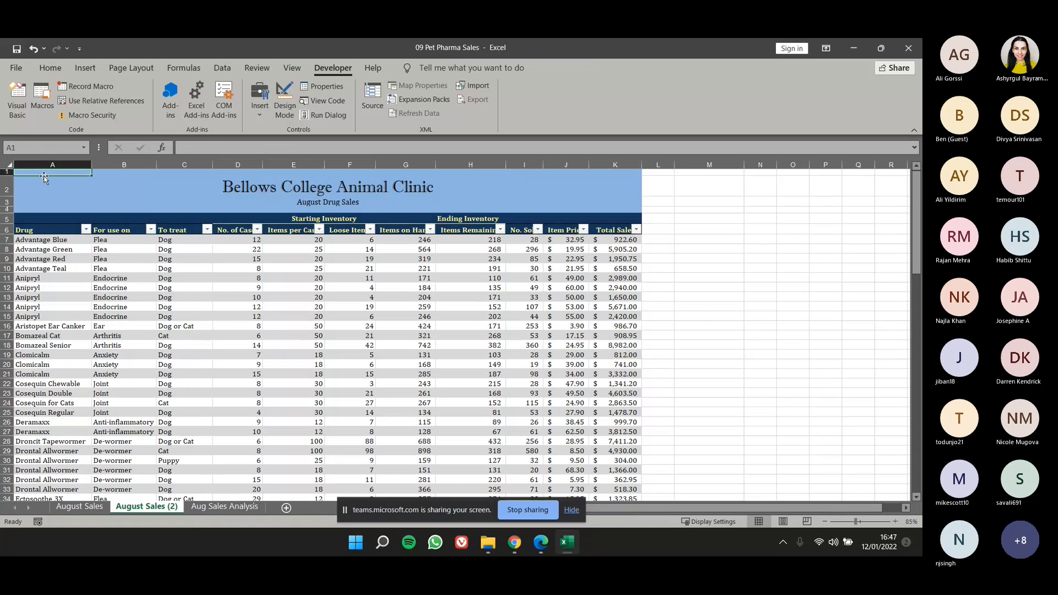
pyautogui.click(37, 97)
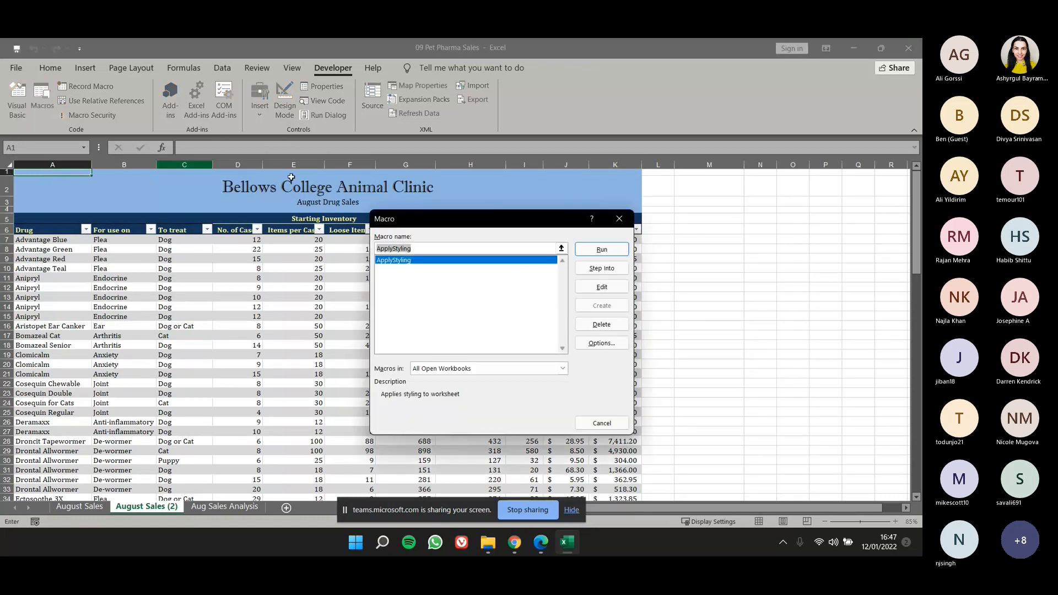
pyautogui.moveTo(512, 220); pyautogui.dragTo(790, 233)
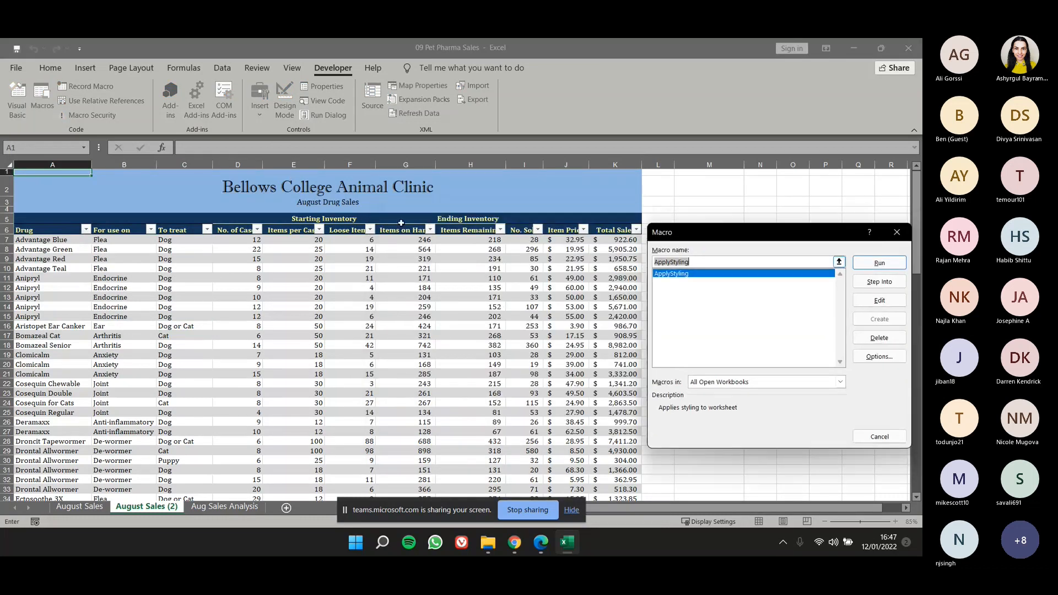
pyautogui.click(88, 510)
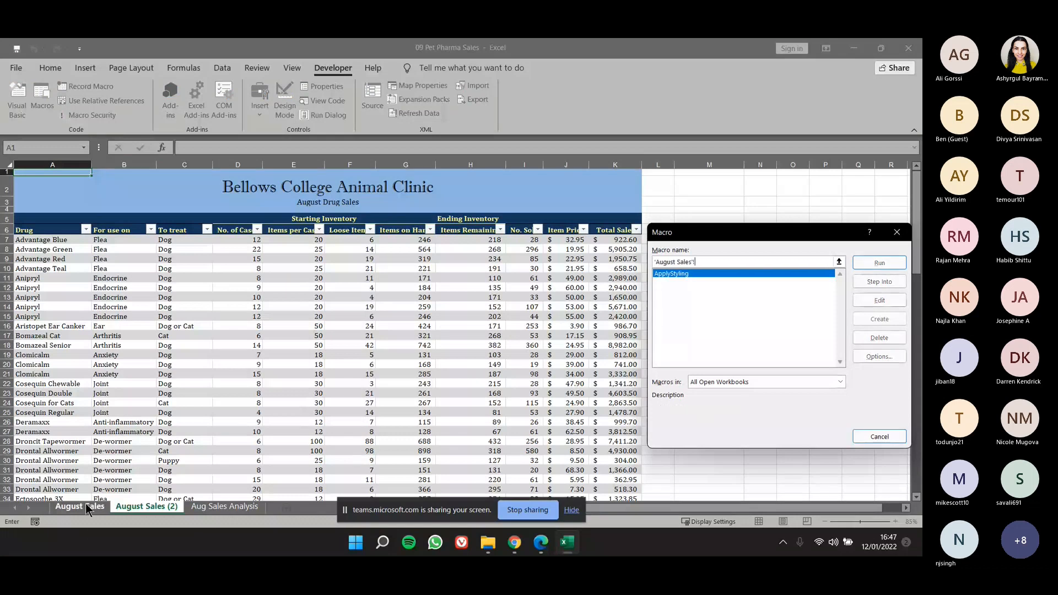
pyautogui.click(142, 511)
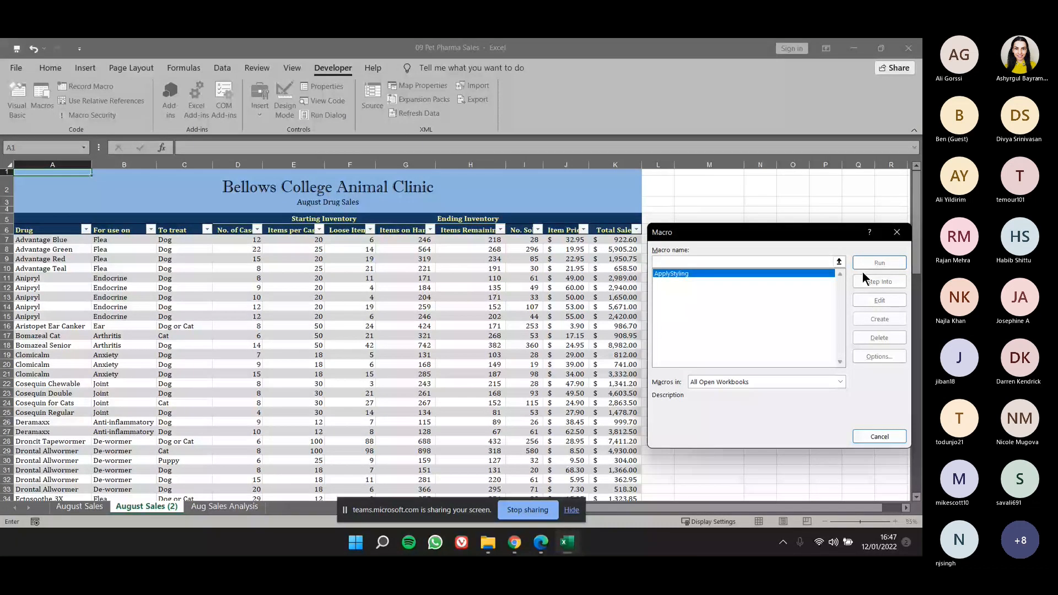
pyautogui.click(807, 274)
pyautogui.doubleClick(806, 272)
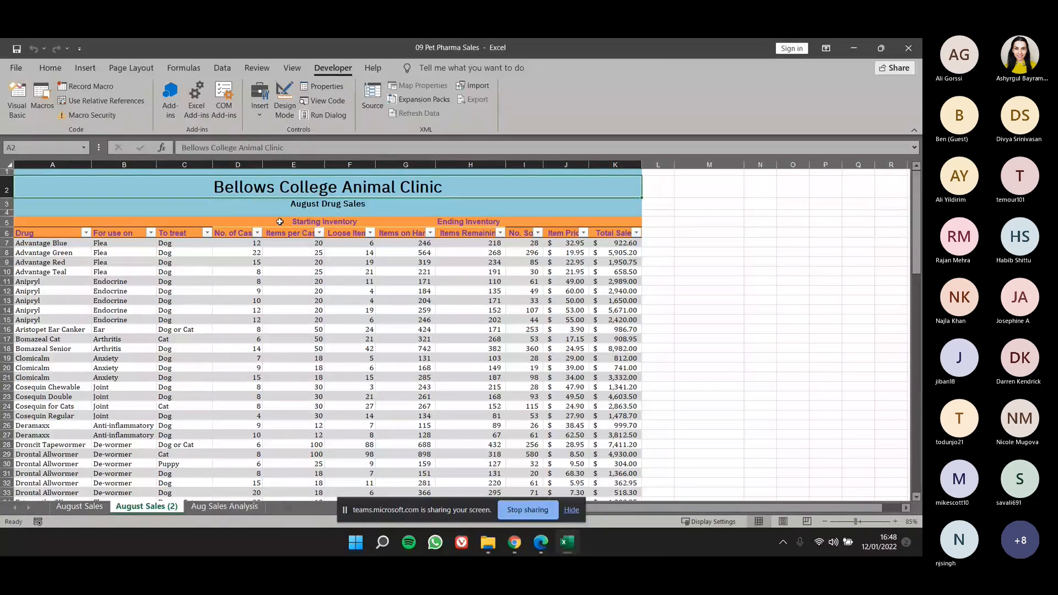
# Run the ApplyStyling macro again on the August Sales (2) sheet.
pyautogui.click(38, 90)
pyautogui.moveTo(709, 239); pyautogui.dragTo(556, 265)
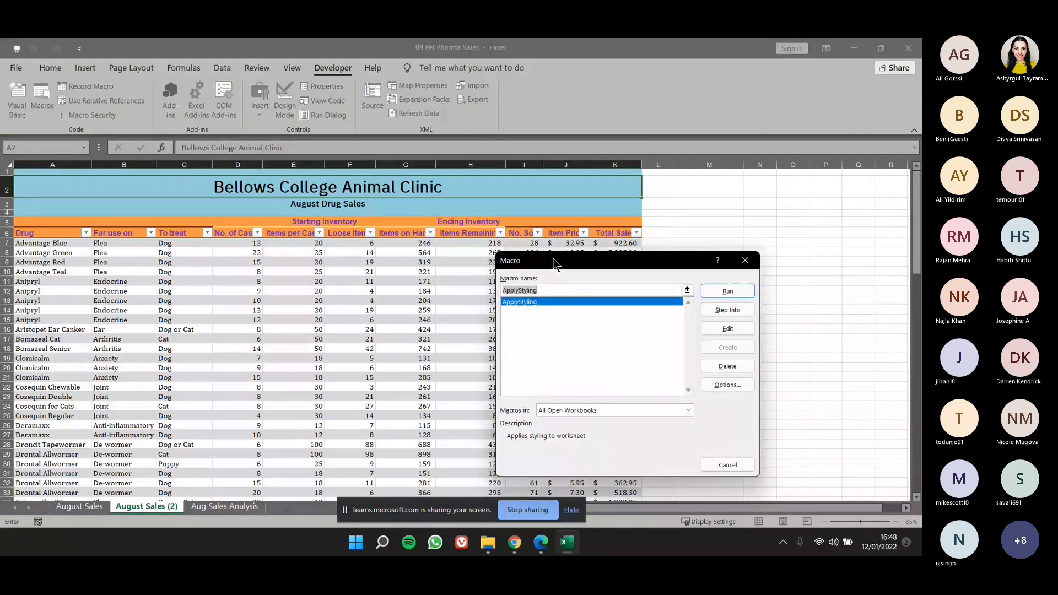
pyautogui.doubleClick(651, 302)
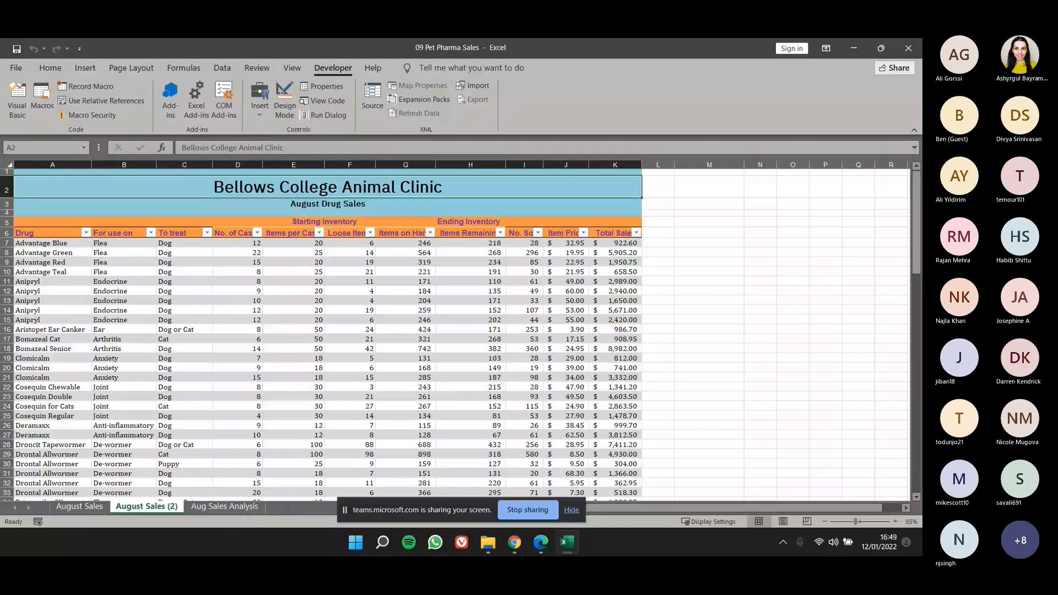
# Examine the title rows, column headers and data rows on August Sales (2) to check which ranges the macro styled.
pyautogui.scroll(-1, 193, 330)
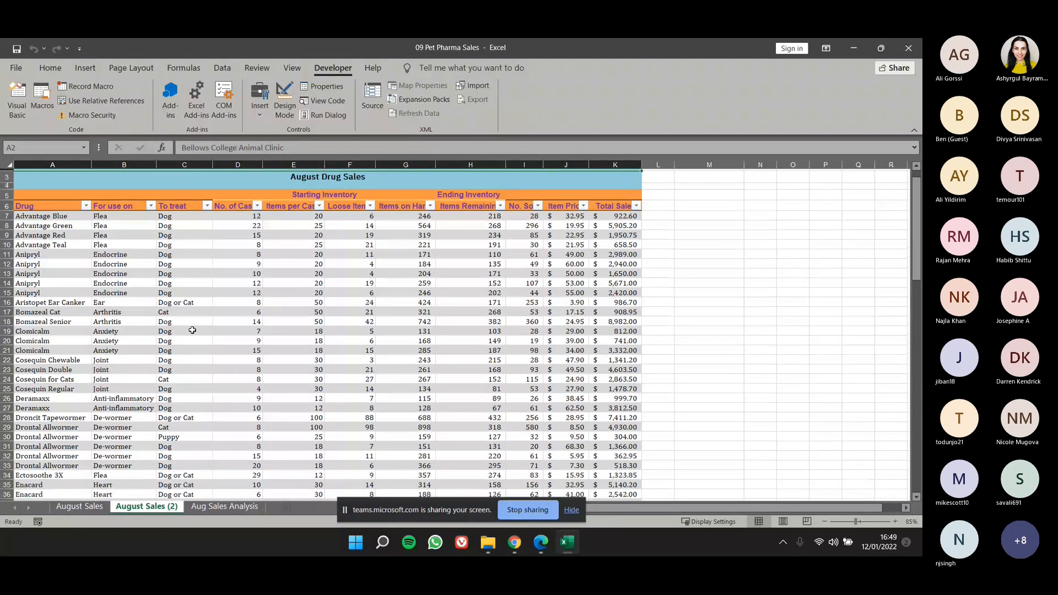
pyautogui.scroll(1, 192, 331)
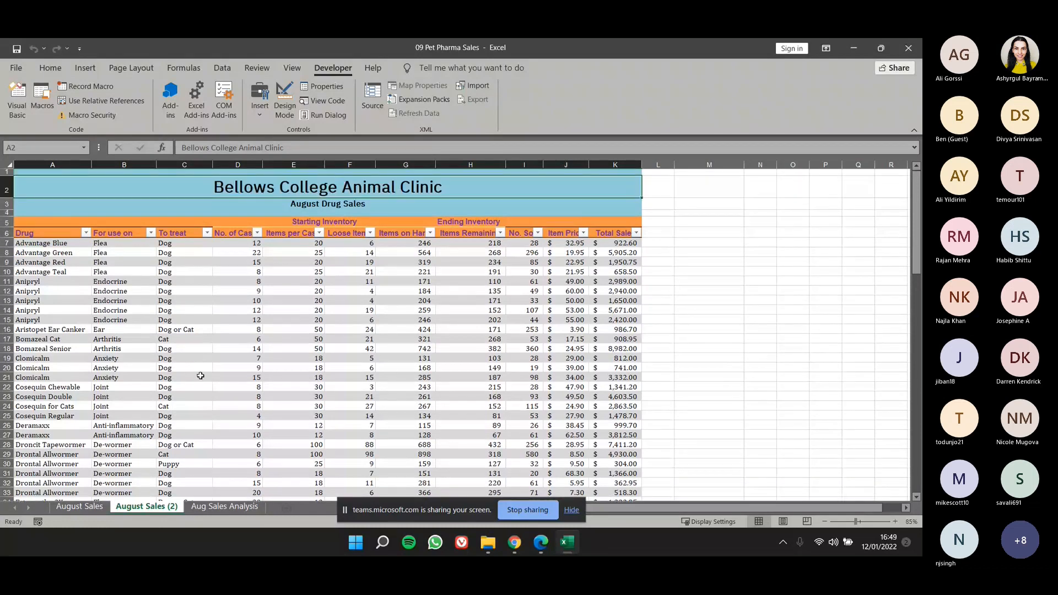
pyautogui.moveTo(225, 219); pyautogui.dragTo(222, 213)
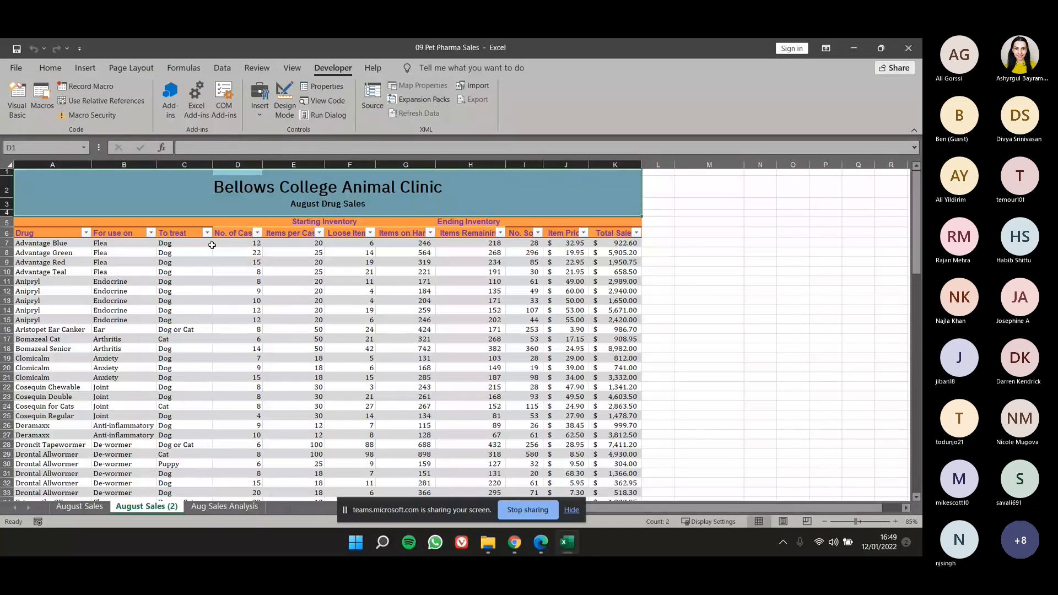
pyautogui.scroll(-3, 212, 245)
pyautogui.scroll(-3, 301, 307)
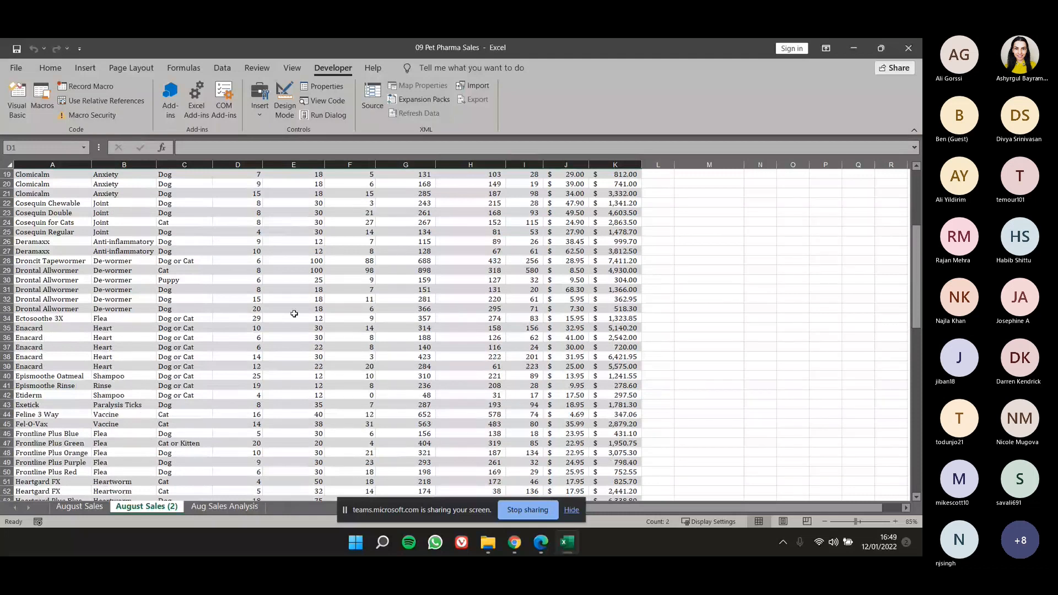
pyautogui.scroll(-4, 295, 313)
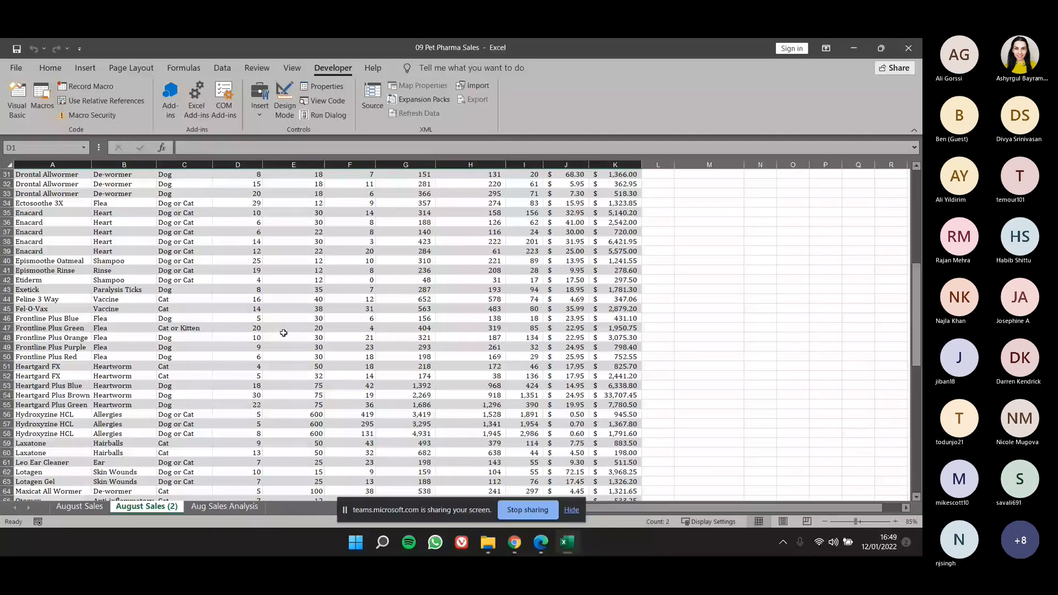
pyautogui.scroll(10, 284, 333)
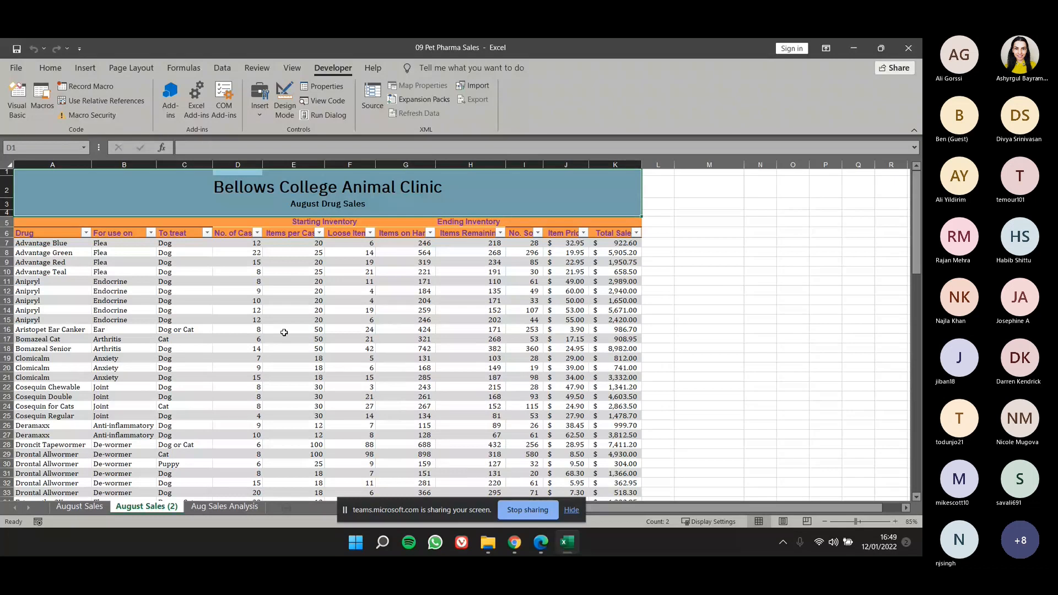
pyautogui.click(248, 205)
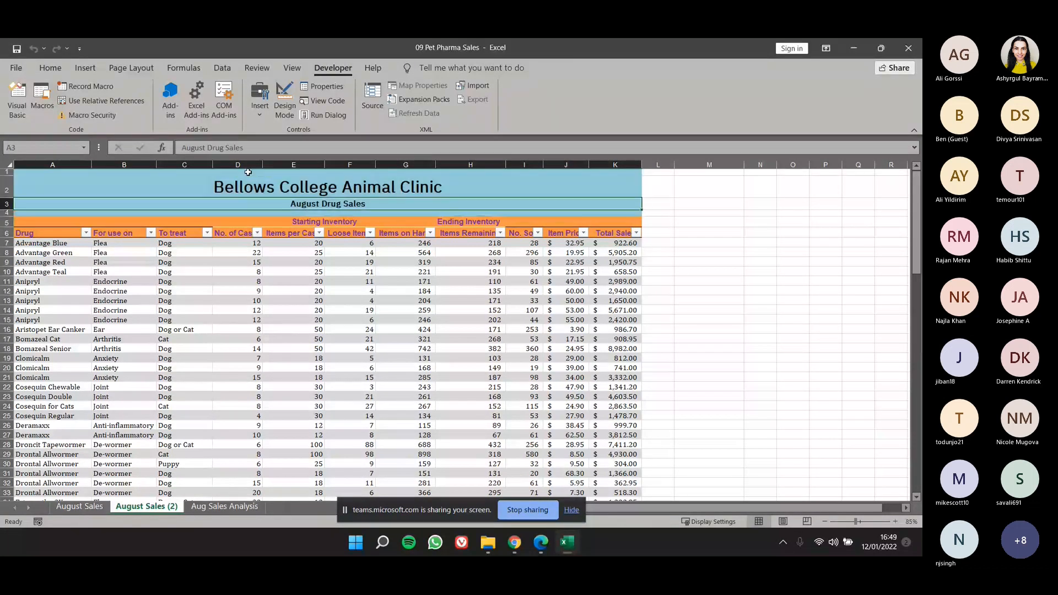
pyautogui.moveTo(248, 173); pyautogui.dragTo(245, 236)
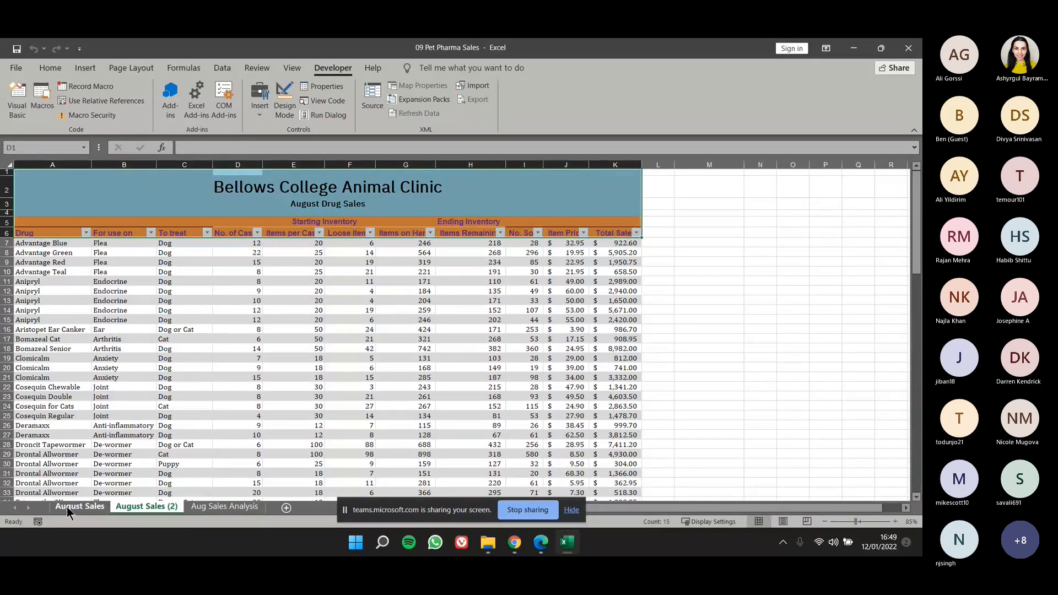
# Switch to the August Sales sheet and view the Trust Center macro settings, leaving them unchanged.
pyautogui.click(67, 507)
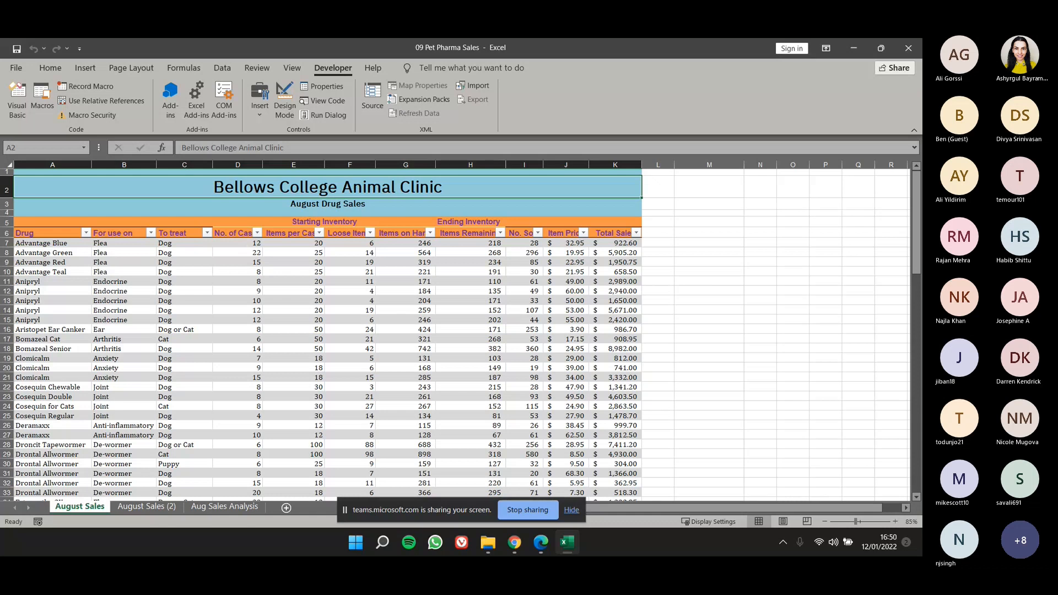
pyautogui.click(73, 118)
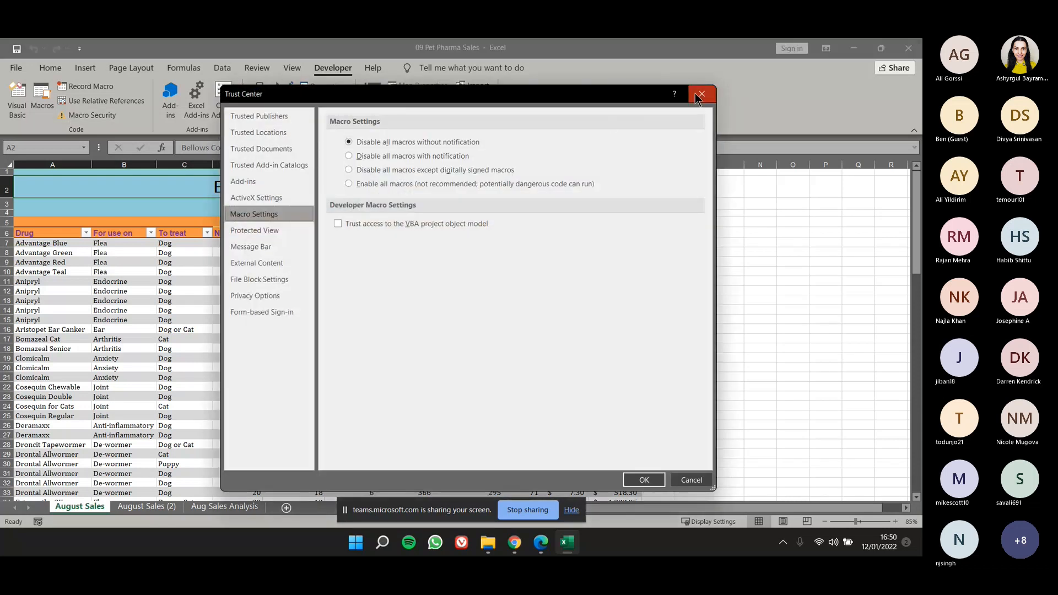
pyautogui.click(695, 94)
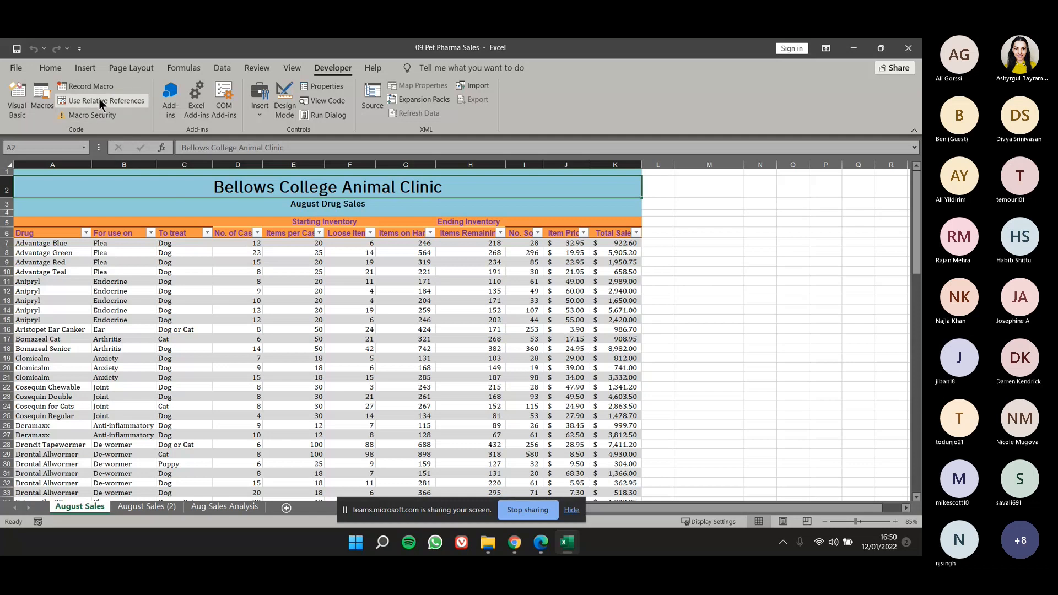
# Look at the Sheet3 and Sheet1 code windows in the Visual Basic editor, then close them and the editor.
pyautogui.click(16, 106)
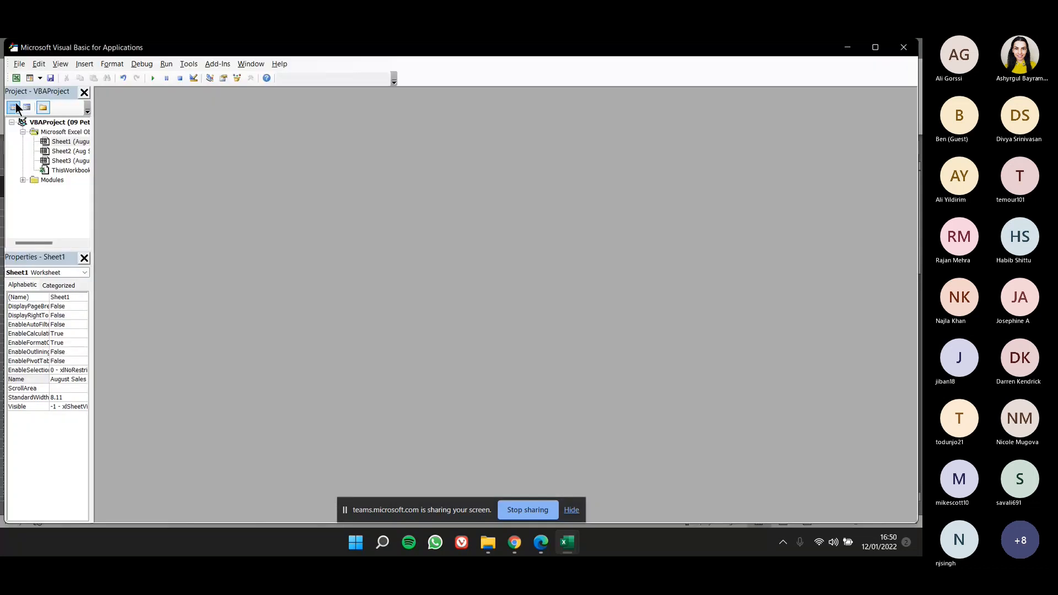
pyautogui.click(60, 142)
pyautogui.click(59, 151)
pyautogui.doubleClick(55, 161)
pyautogui.doubleClick(61, 142)
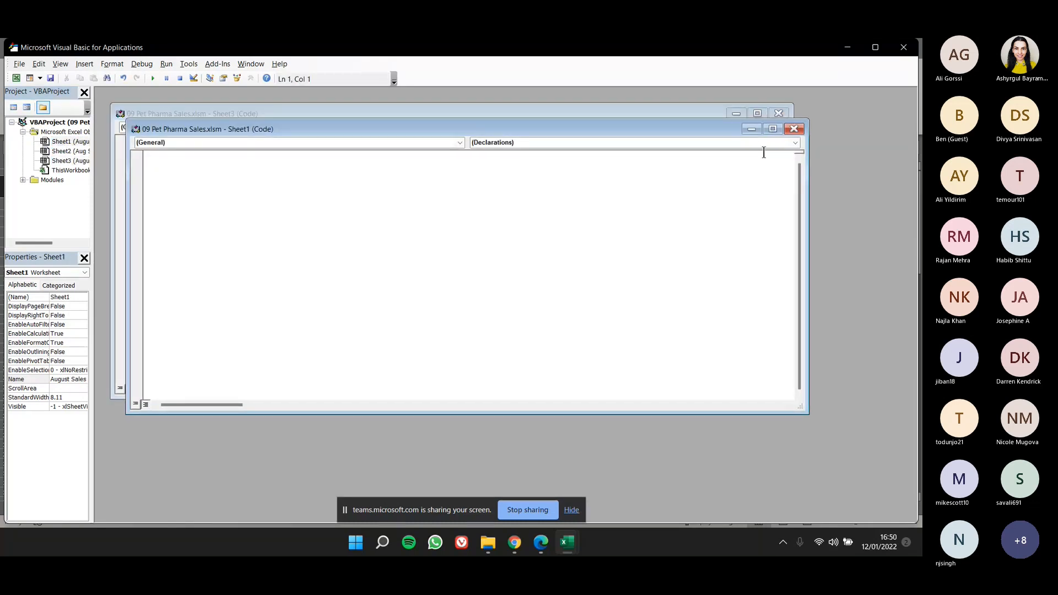
pyautogui.click(793, 129)
pyautogui.click(782, 113)
pyautogui.click(906, 49)
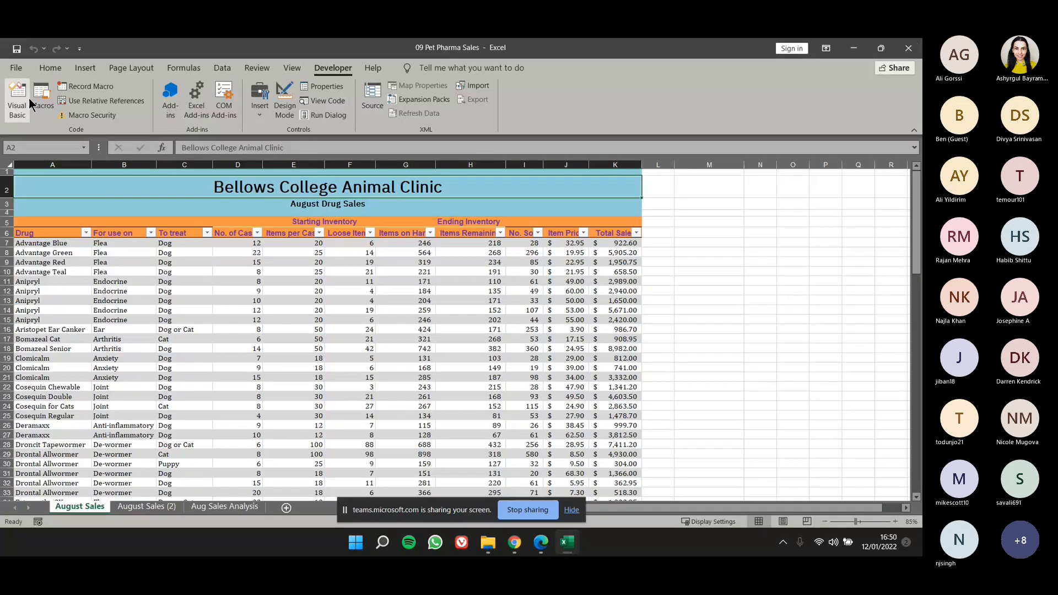
# Step into the ApplyStyling macro to view its code, then close the Visual Basic editor and stop the debugger.
pyautogui.click(49, 97)
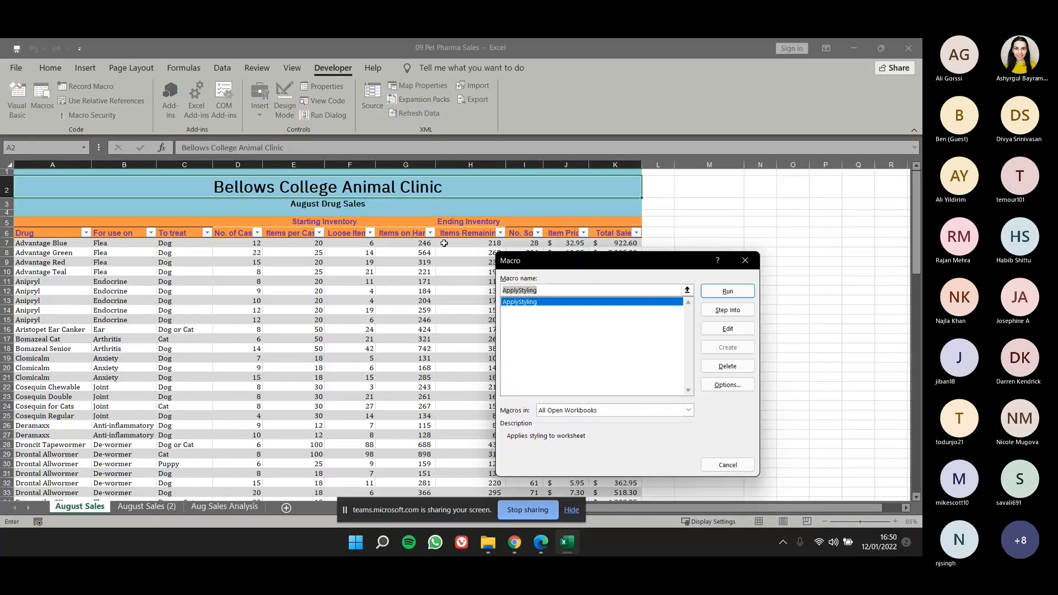
pyautogui.click(714, 306)
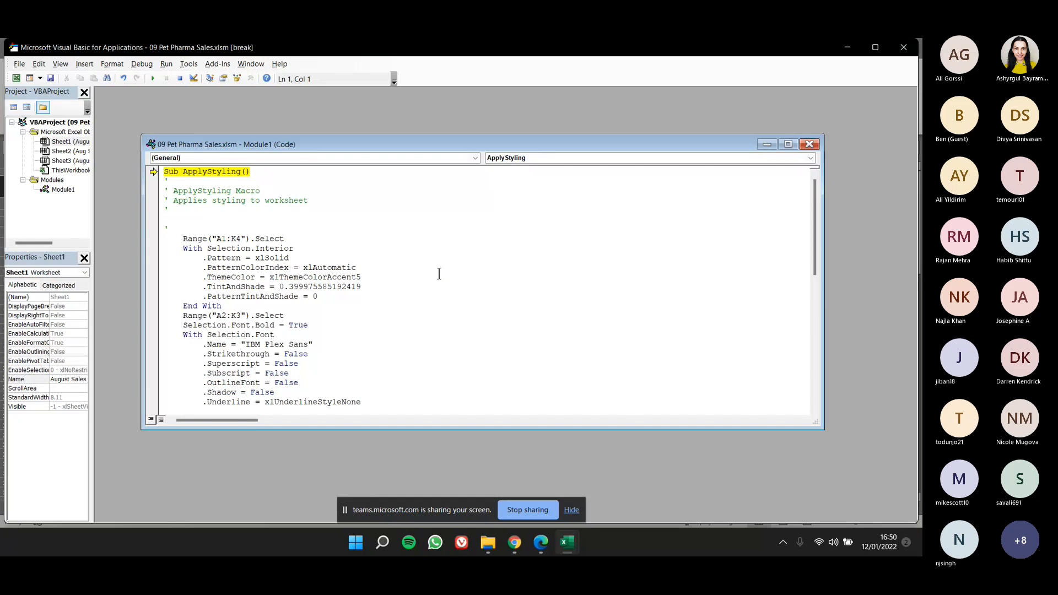
pyautogui.scroll(-2, 436, 278)
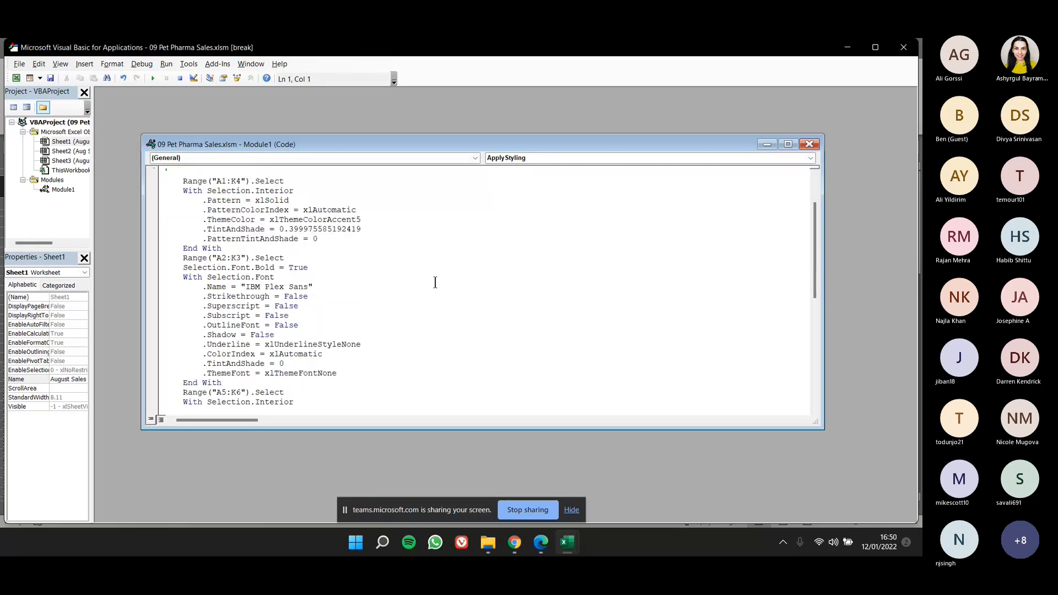
pyautogui.click(810, 145)
pyautogui.click(904, 52)
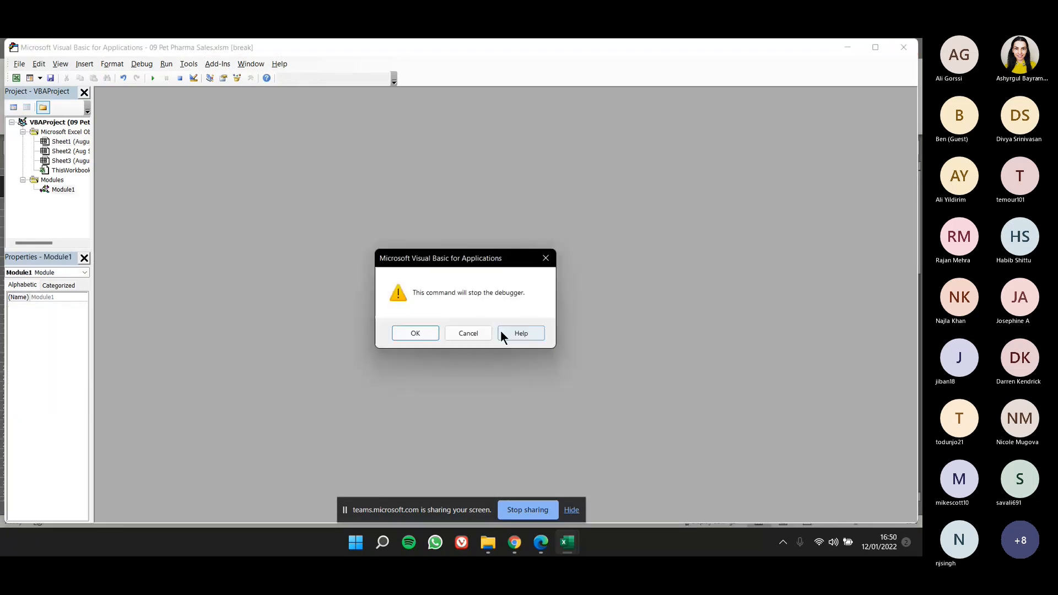
pyautogui.click(483, 335)
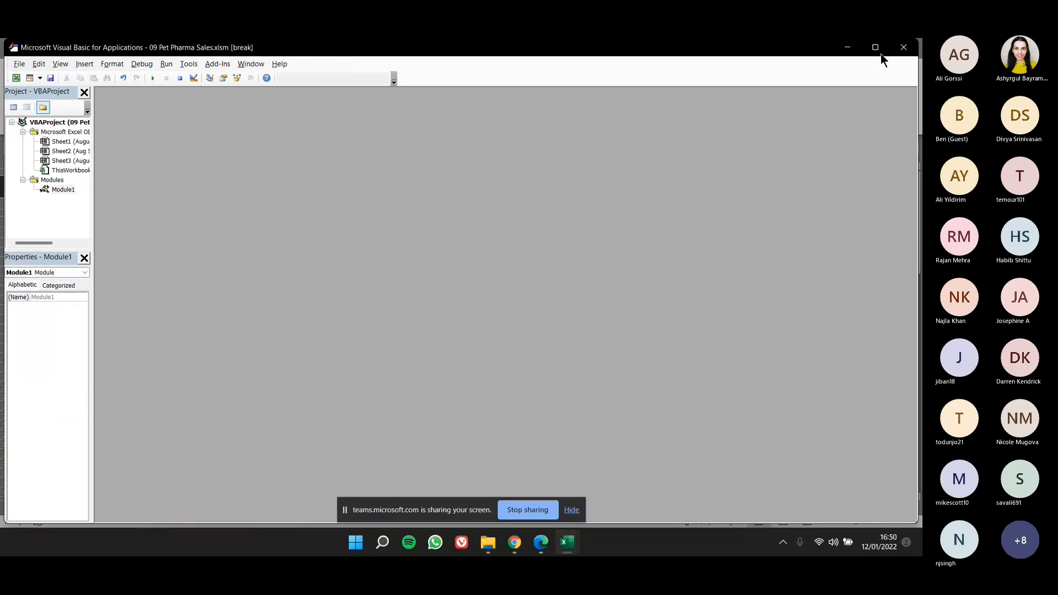
pyautogui.click(903, 50)
pyautogui.click(424, 333)
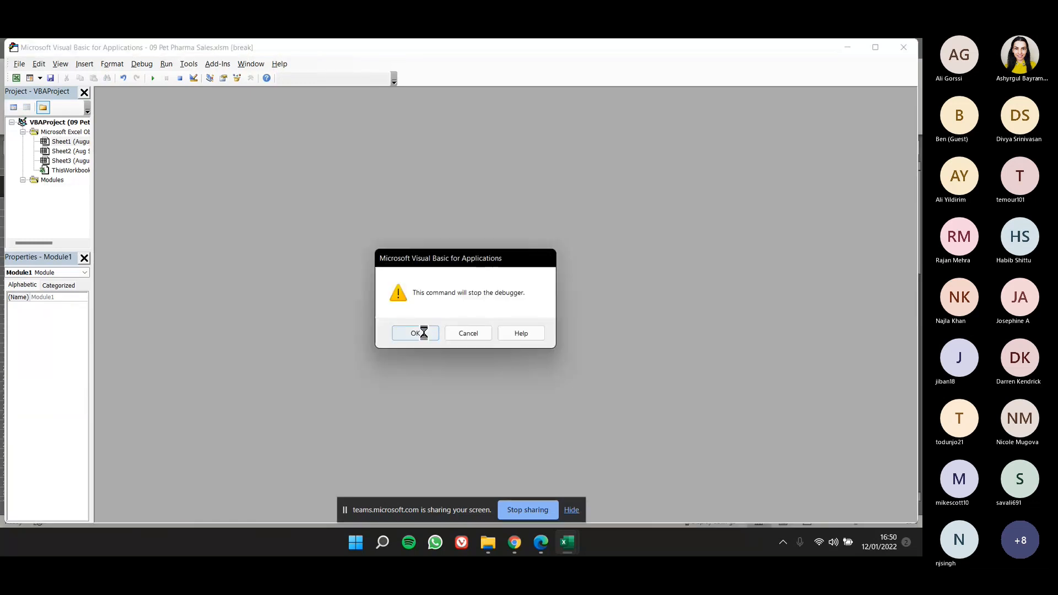
# Step into the ApplyStyling macro again and examine its code for range selections, fill colors, font names, font color and bold settings.
pyautogui.hotkey('alt', 'F8')
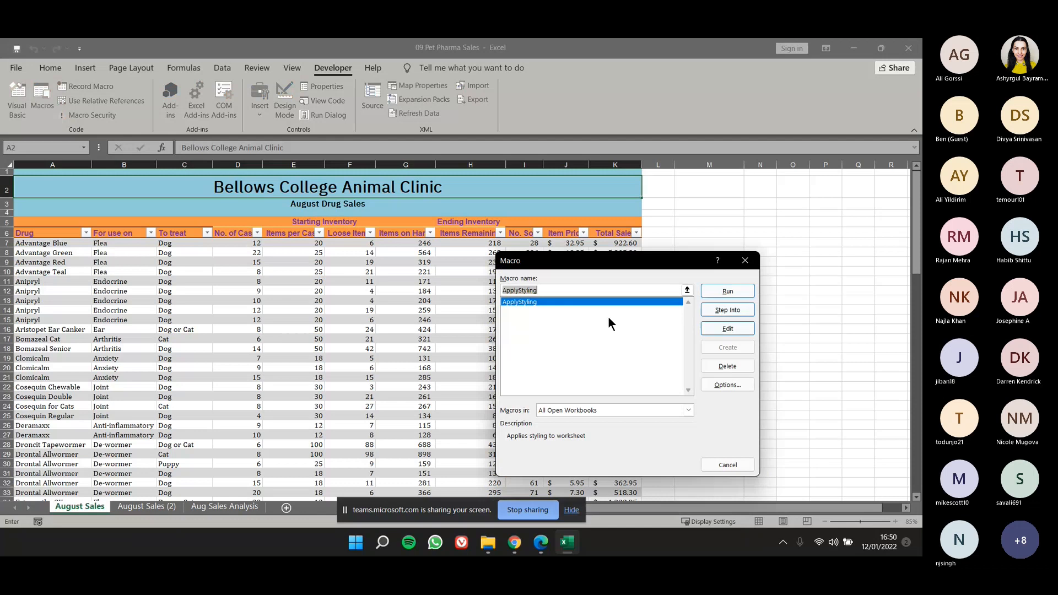
pyautogui.click(609, 302)
pyautogui.click(725, 310)
pyautogui.scroll(-5, 668, 333)
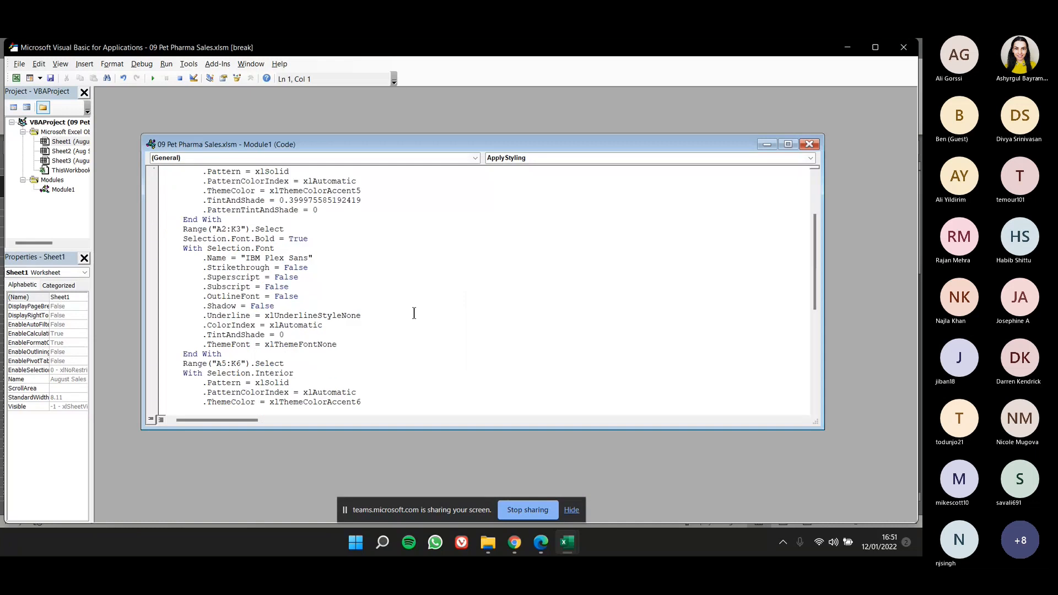
pyautogui.scroll(-2, 414, 312)
pyautogui.click(386, 238)
pyautogui.scroll(-1, 379, 282)
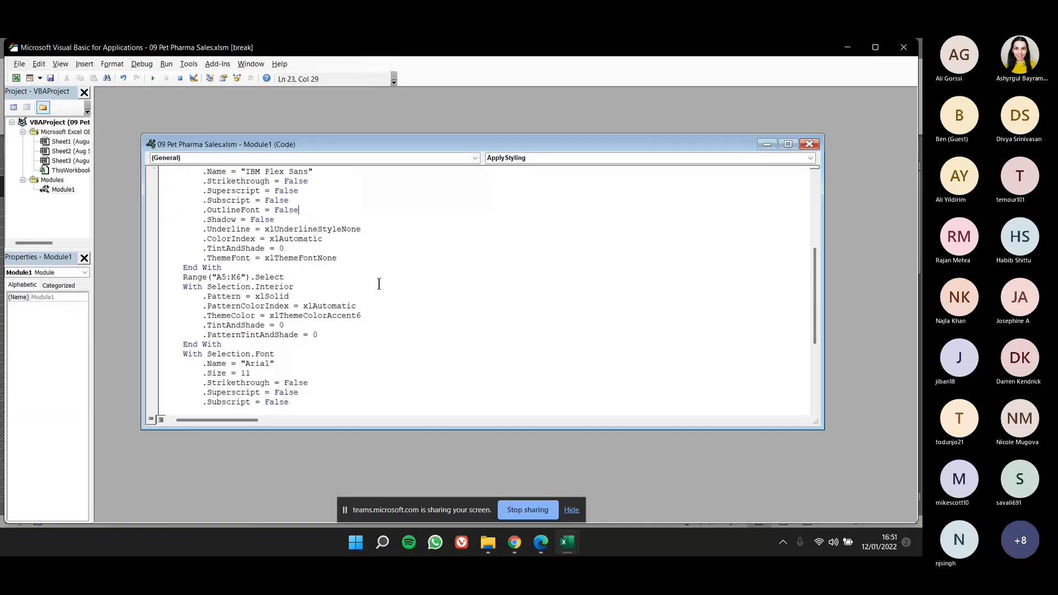
pyautogui.scroll(-1, 380, 283)
pyautogui.doubleClick(253, 336)
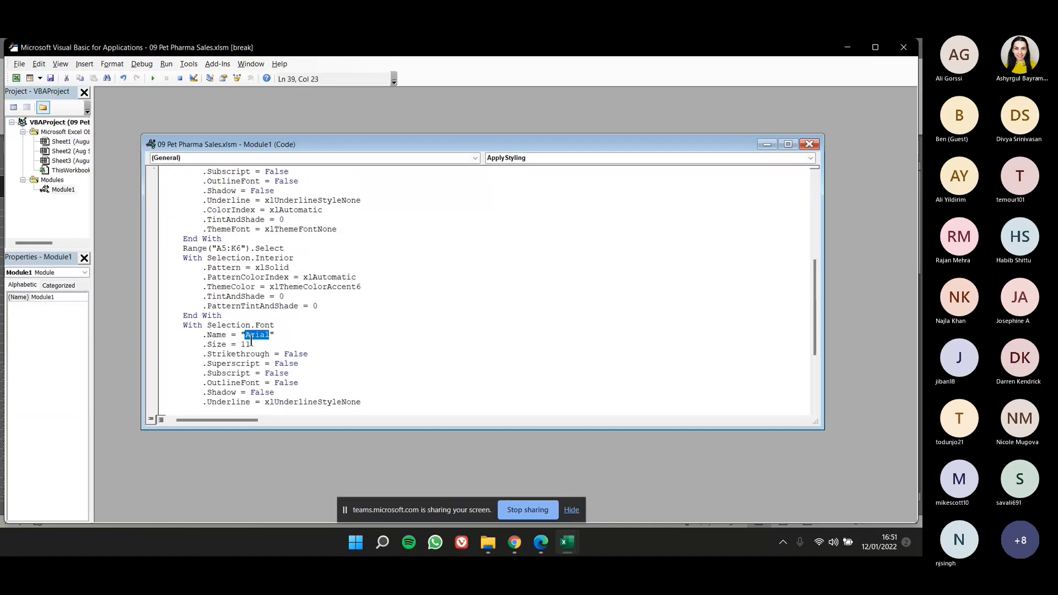
pyautogui.scroll(-1, 263, 350)
pyautogui.scroll(-2, 263, 350)
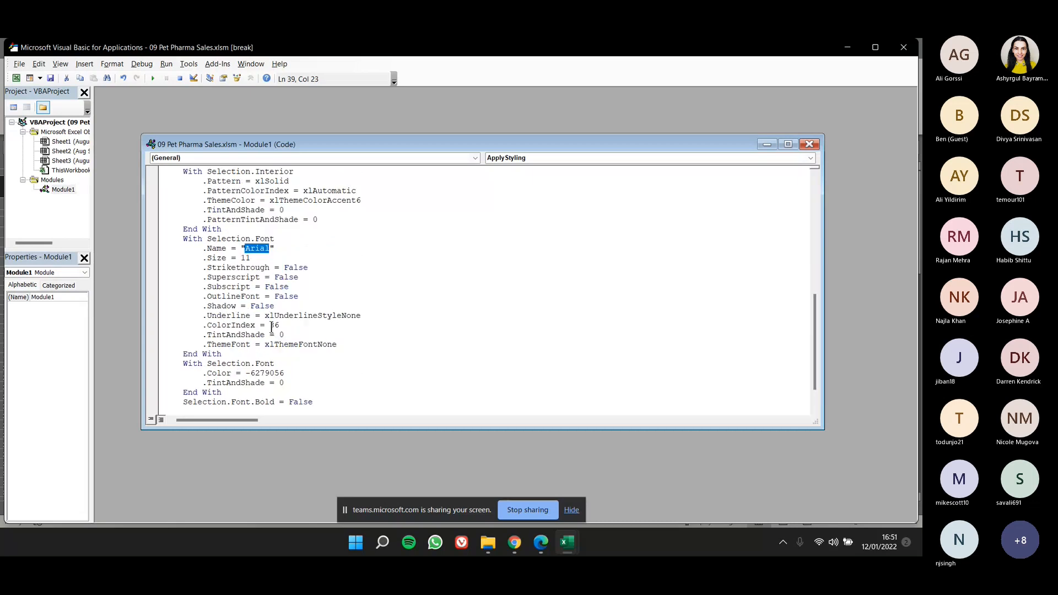
pyautogui.doubleClick(273, 326)
pyautogui.scroll(-1, 268, 346)
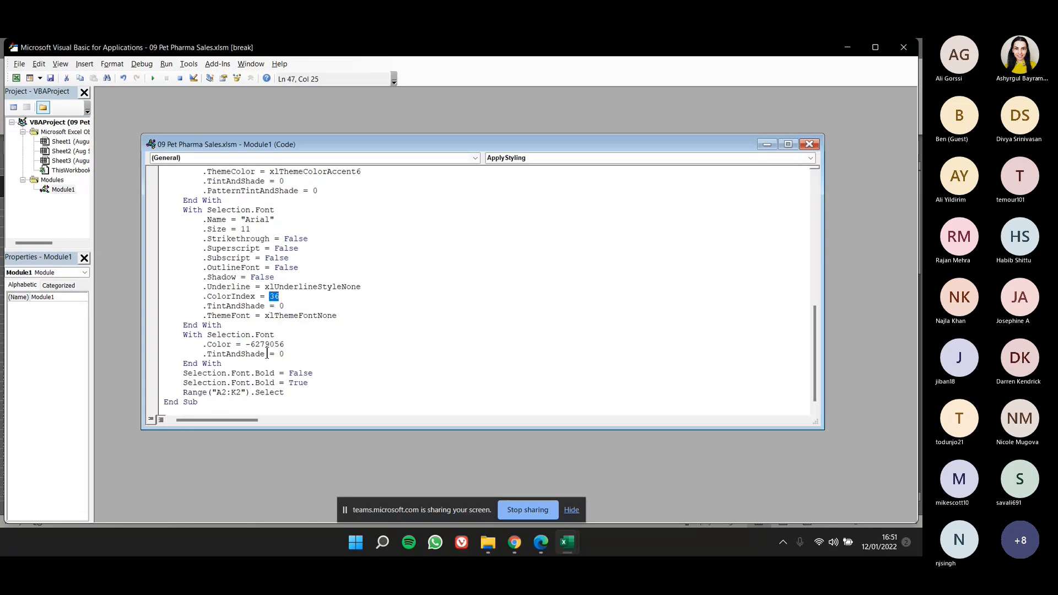
pyautogui.click(271, 344)
pyautogui.click(301, 383)
pyautogui.scroll(8, 303, 375)
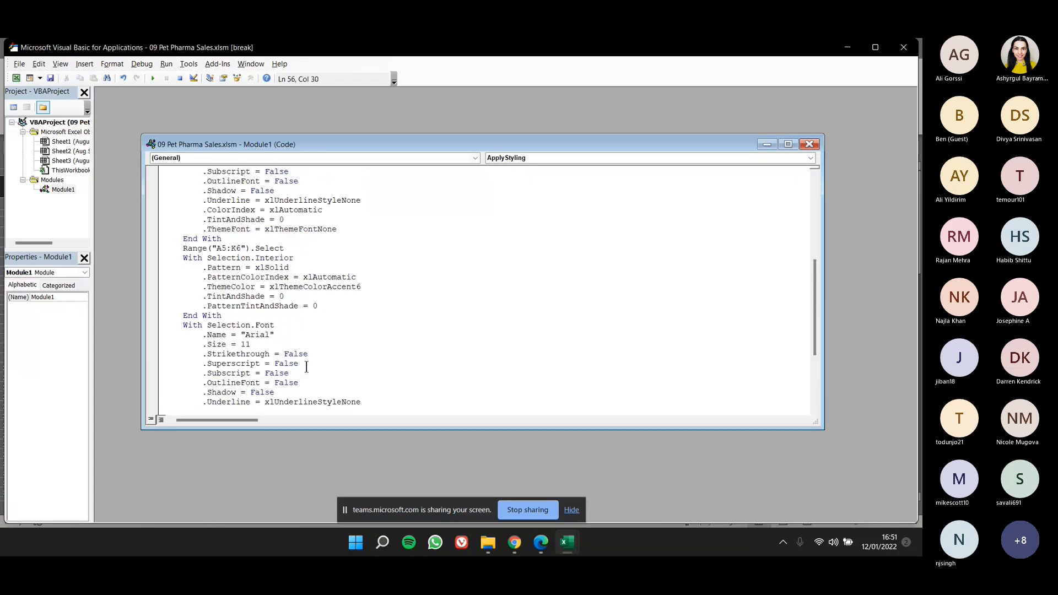
pyautogui.scroll(3, 306, 367)
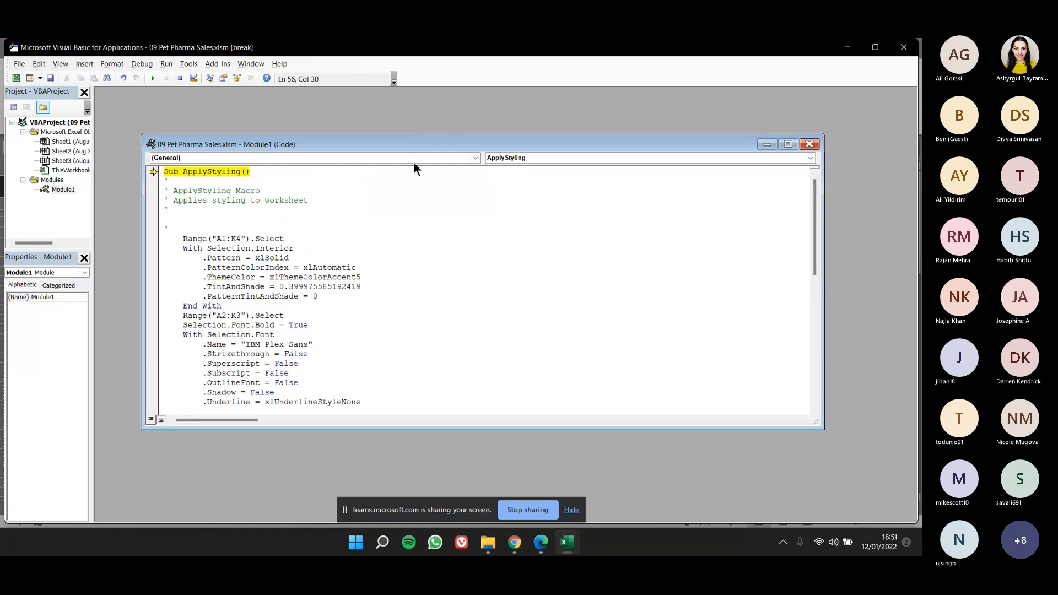
# Close the Module1 code window and the Visual Basic editor, accepting that the debugger stops.
pyautogui.click(810, 144)
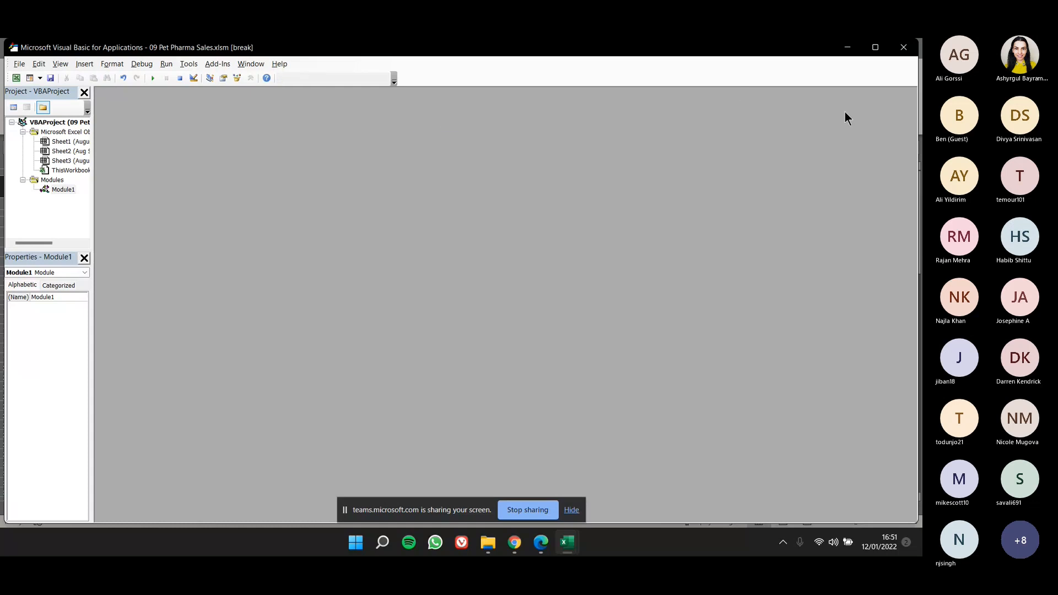
pyautogui.click(903, 47)
pyautogui.click(477, 332)
pyautogui.click(904, 48)
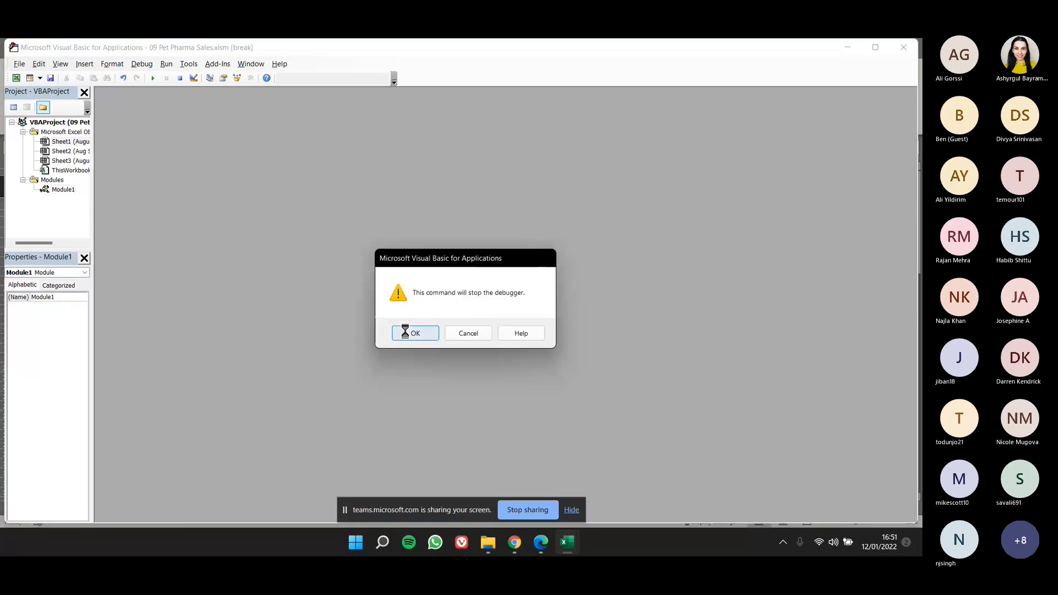
pyautogui.click(405, 332)
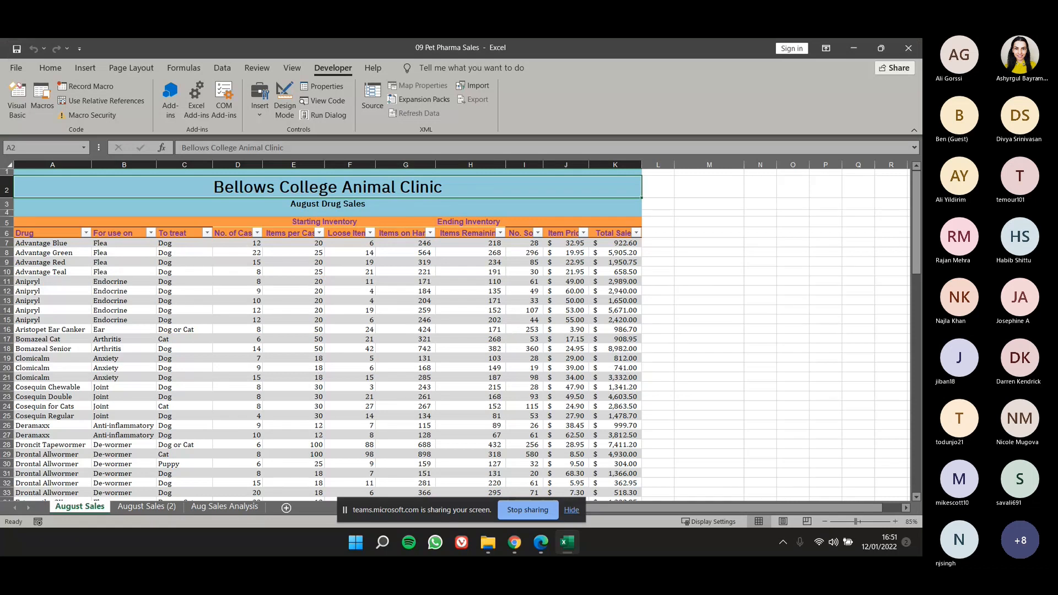
# Switch to the ExcelCore2016lesson09_2E.pdf slides in Edge and view the Skill Summary on page 111.
pyautogui.hotkey('alt', 'Tab')
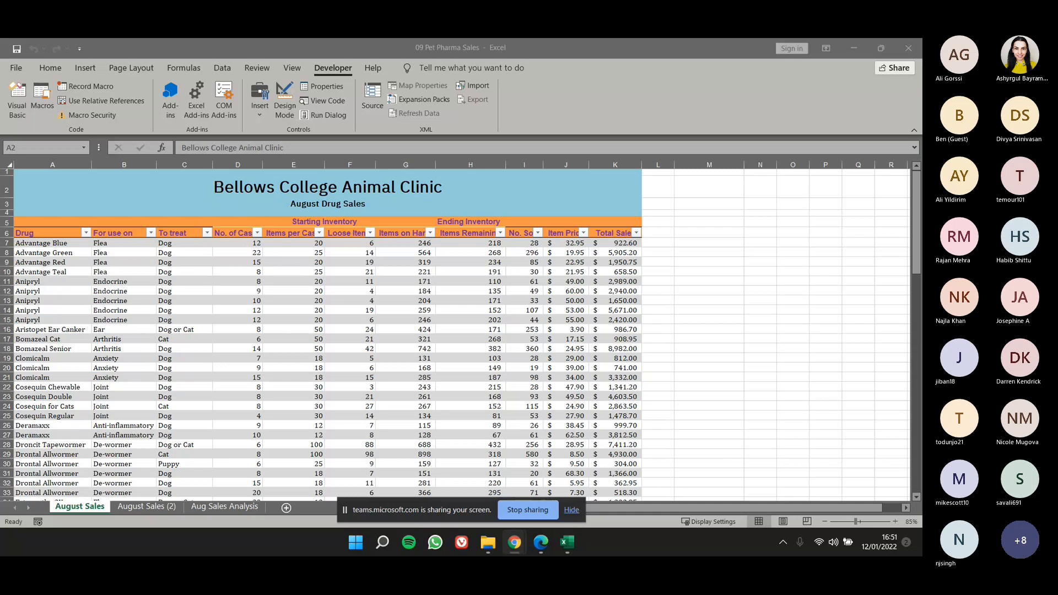
pyautogui.moveTo(0, 48); pyautogui.dragTo(554, 89)
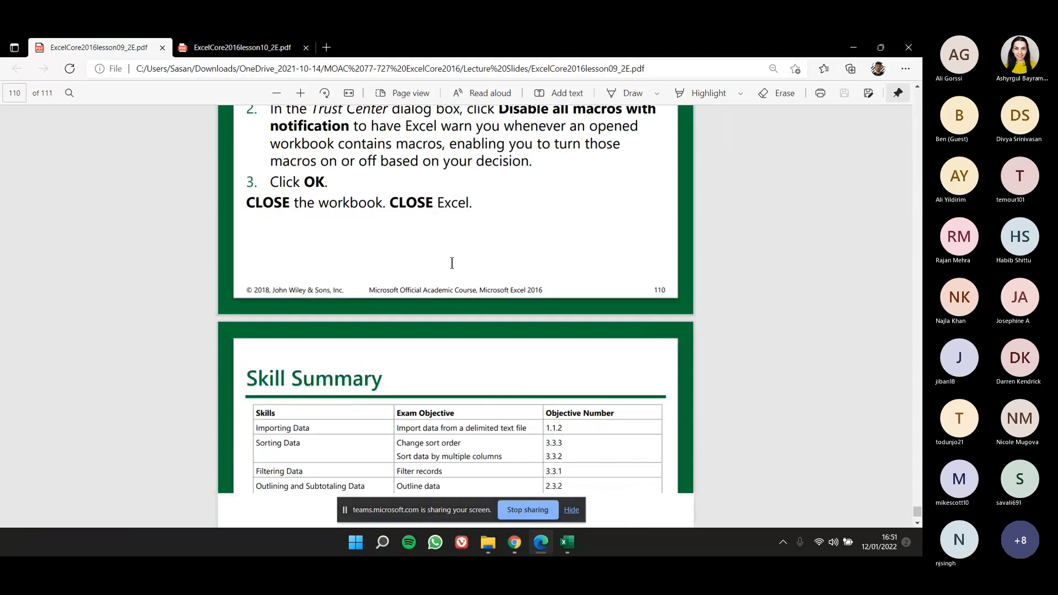
pyautogui.scroll(-3, 444, 288)
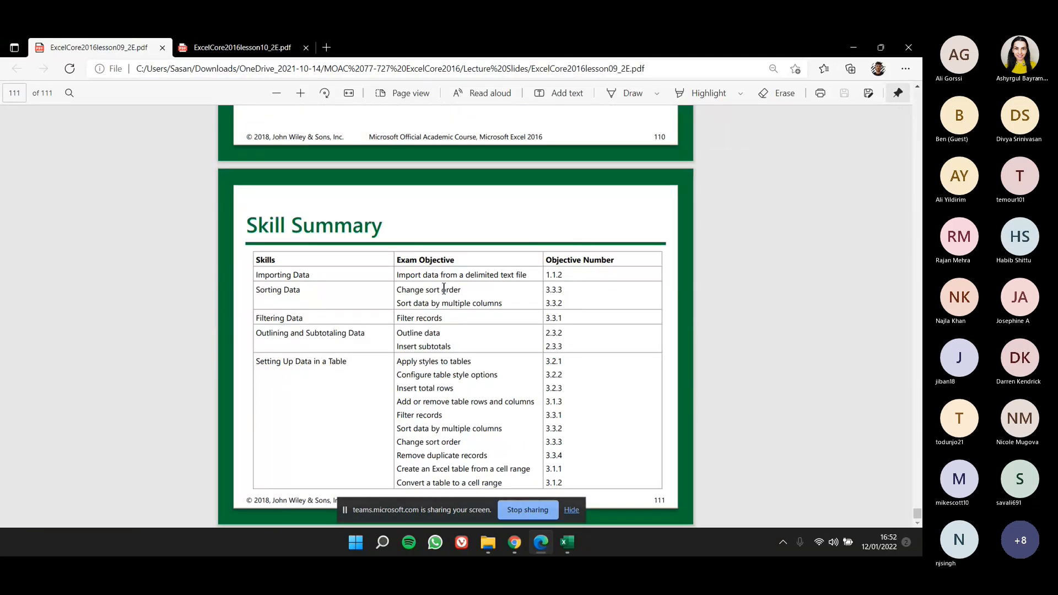